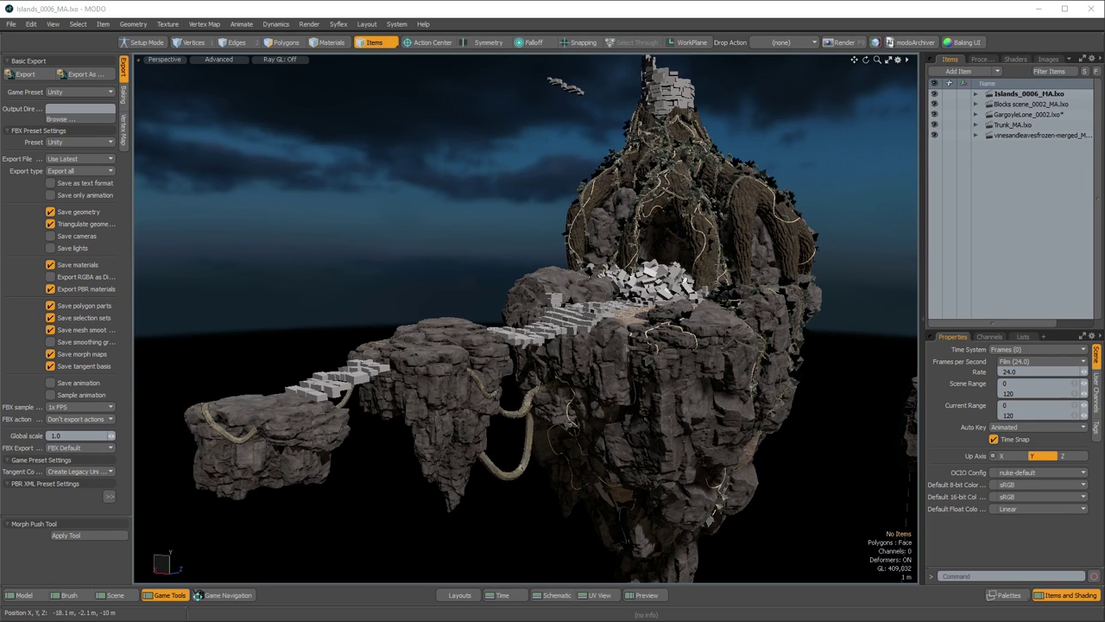
Reveal the layout switcher bar and view the Model, Brush, Scene and Game Tools tool sets in turn
{"action": "mouse_move", "coordinate": [480, 332]}
{"action": "left_mouse_down", "text": "alt"}
{"action": "mouse_move", "coordinate": [604, 331]}
{"action": "mouse_move", "coordinate": [493, 332]}
{"action": "left_mouse_up", "text": "alt"}
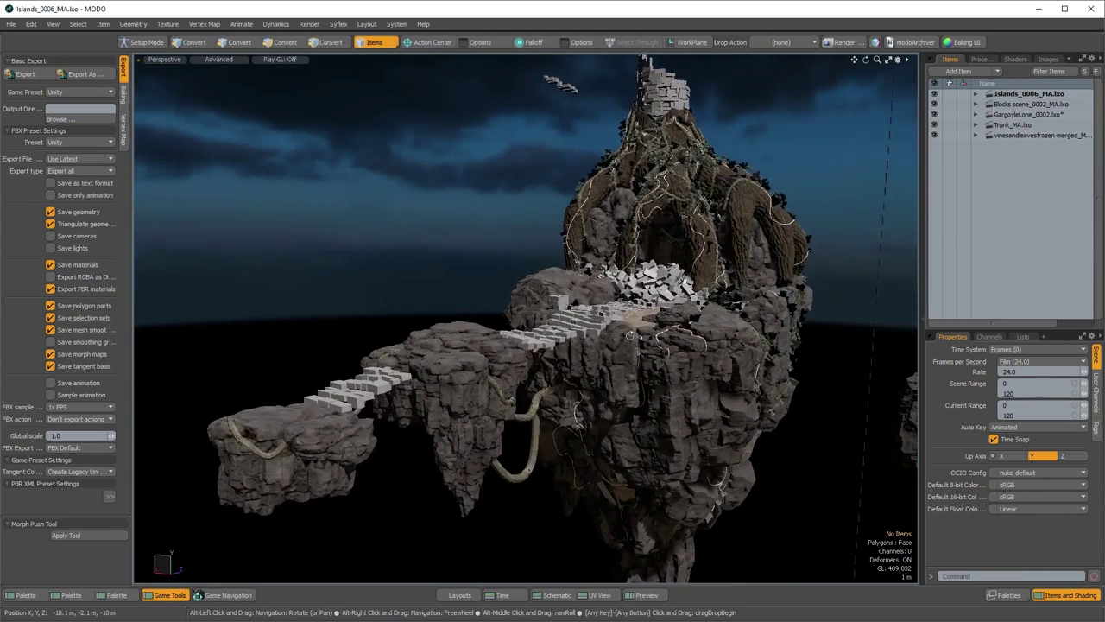
{"action": "left_click", "coordinate": [537, 30]}
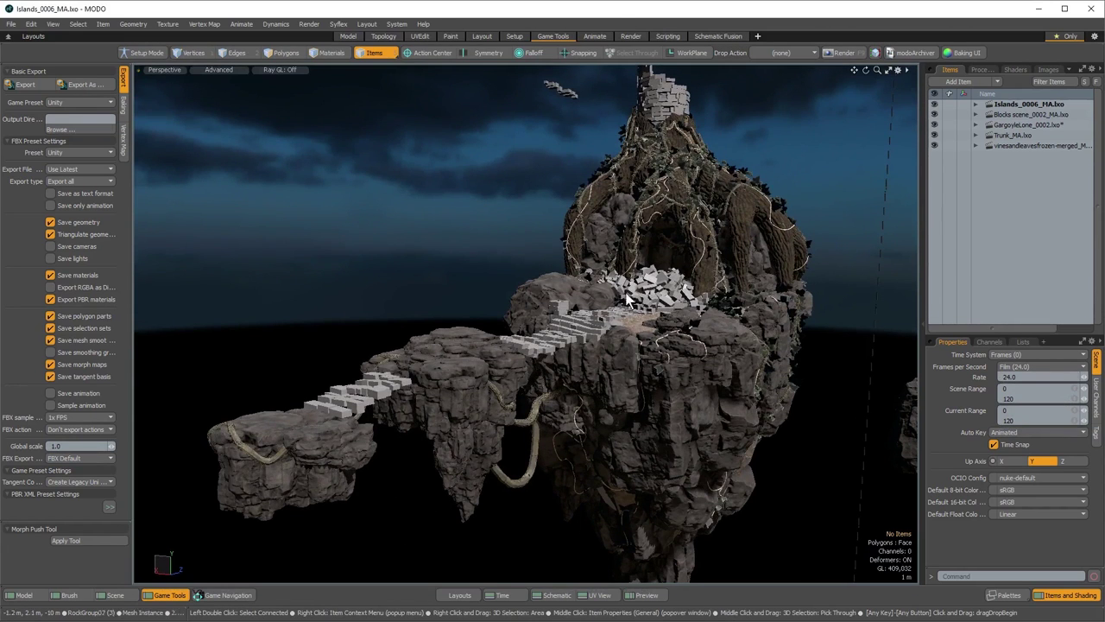
{"action": "left_click", "coordinate": [23, 595]}
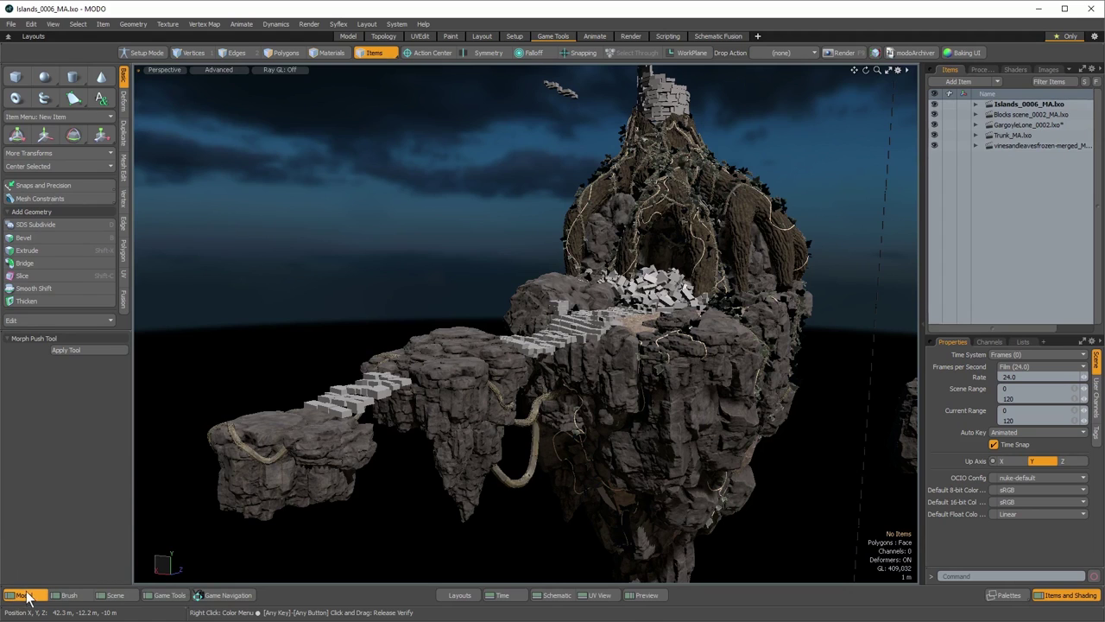
{"action": "left_click", "coordinate": [66, 596]}
{"action": "left_click", "coordinate": [115, 596]}
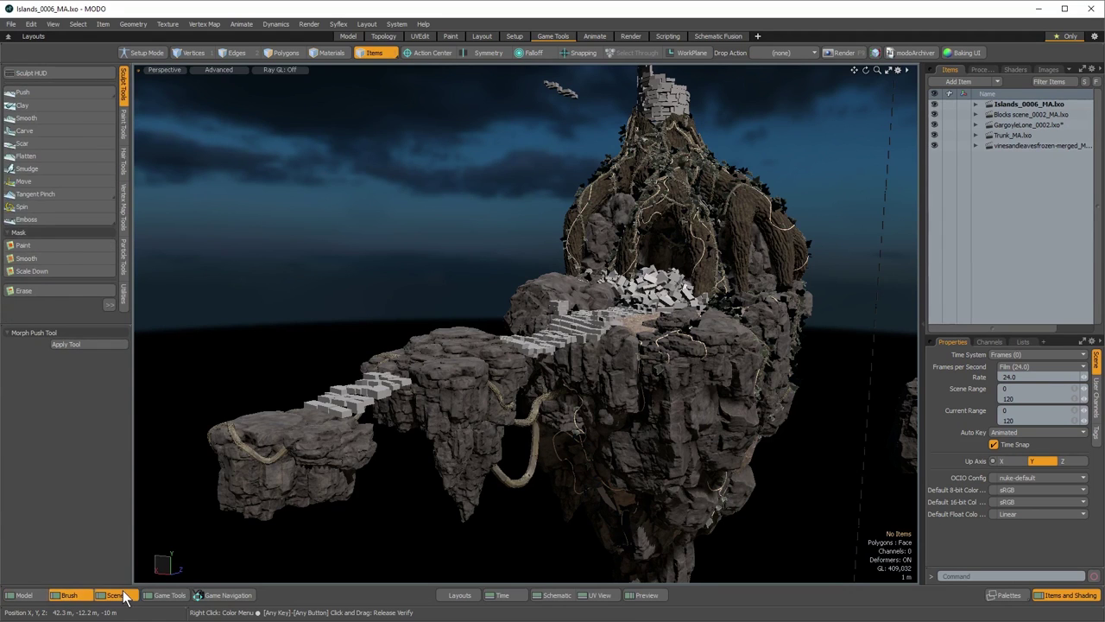
{"action": "left_click", "coordinate": [167, 596]}
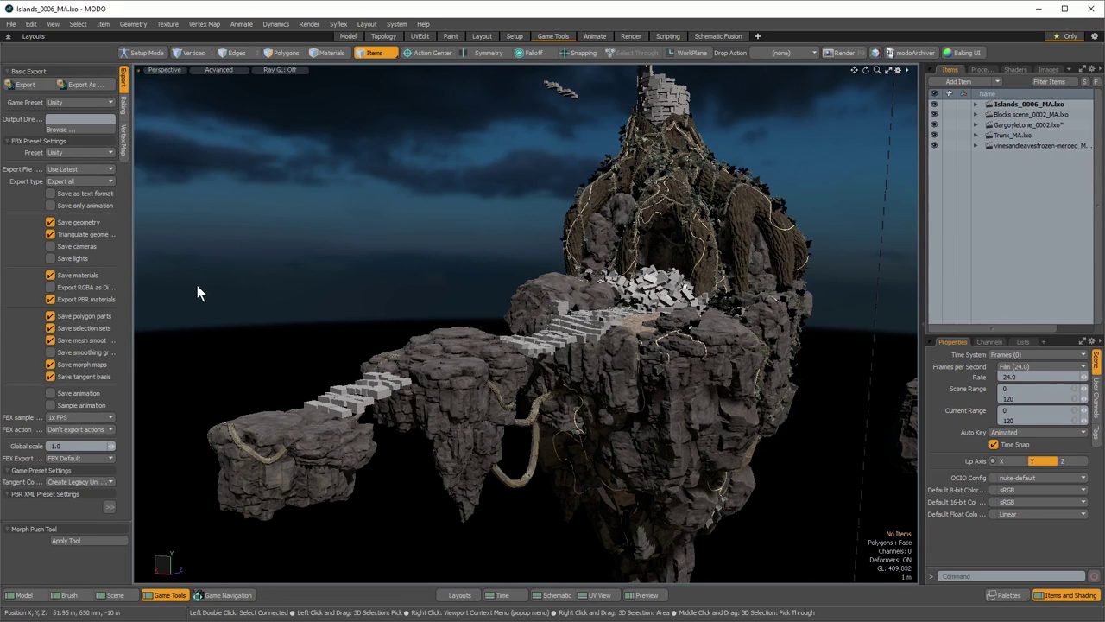
Replace the Game Tools palette with the Scene tool set, hiding and restoring it and the Items and Shading area
{"action": "left_click", "coordinate": [169, 596]}
{"action": "left_click", "coordinate": [168, 596]}
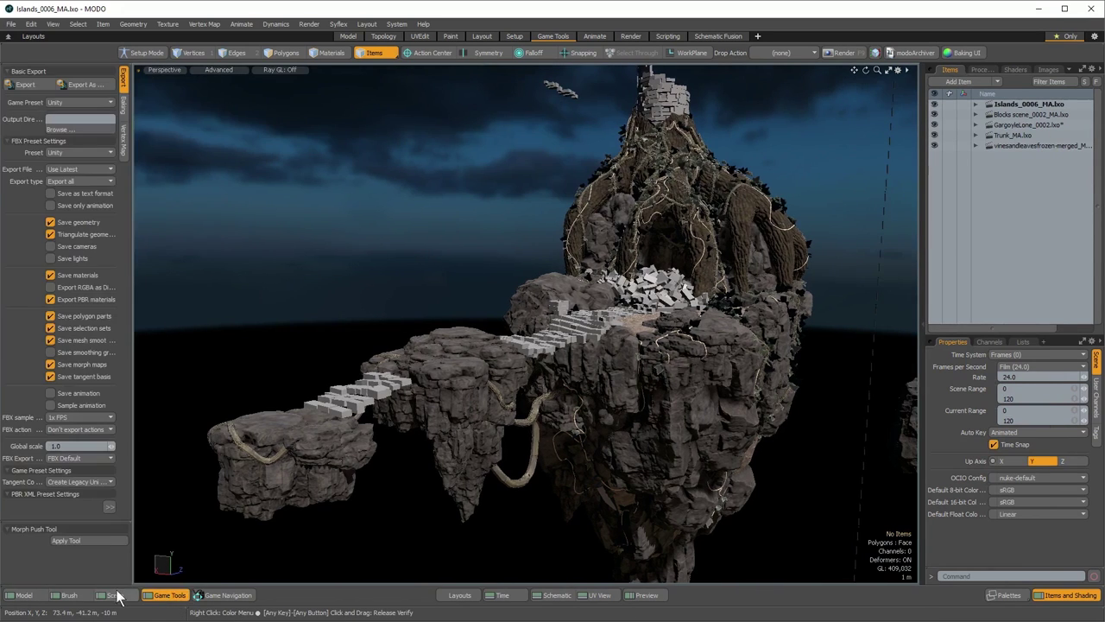
{"action": "left_click", "coordinate": [115, 597]}
{"action": "left_click", "coordinate": [121, 597]}
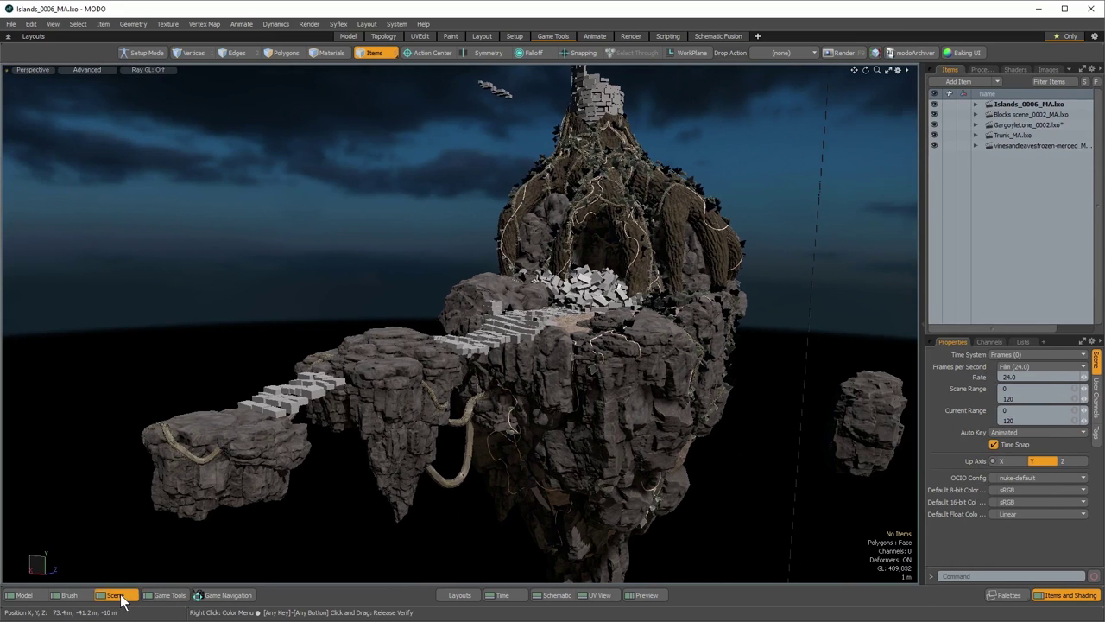
{"action": "left_click", "coordinate": [121, 597]}
{"action": "left_click", "coordinate": [1062, 598]}
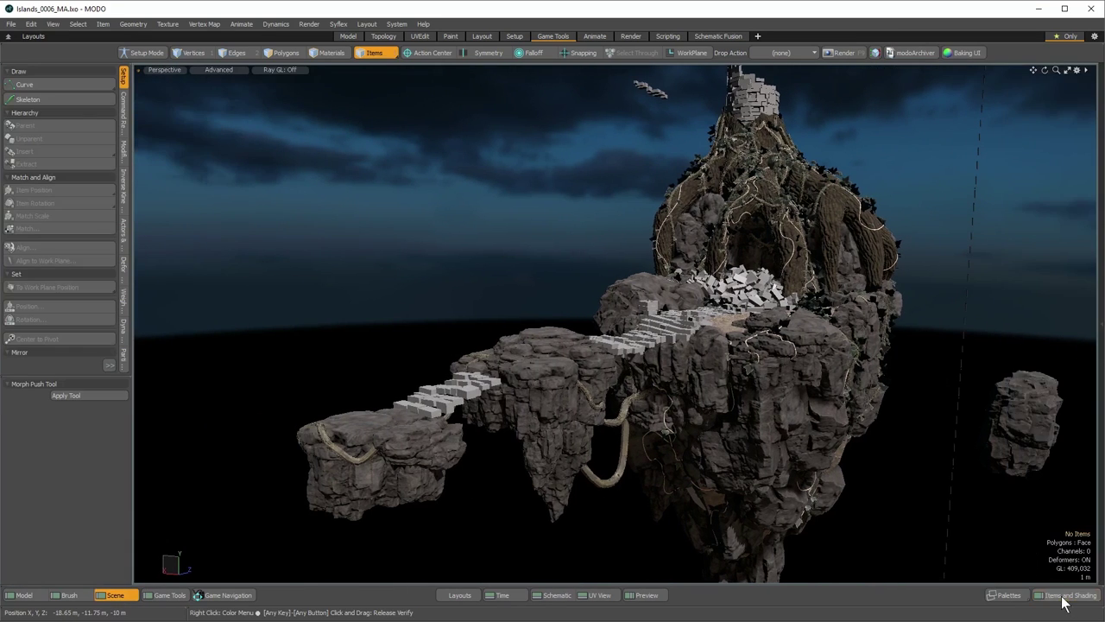
{"action": "left_click", "coordinate": [114, 598]}
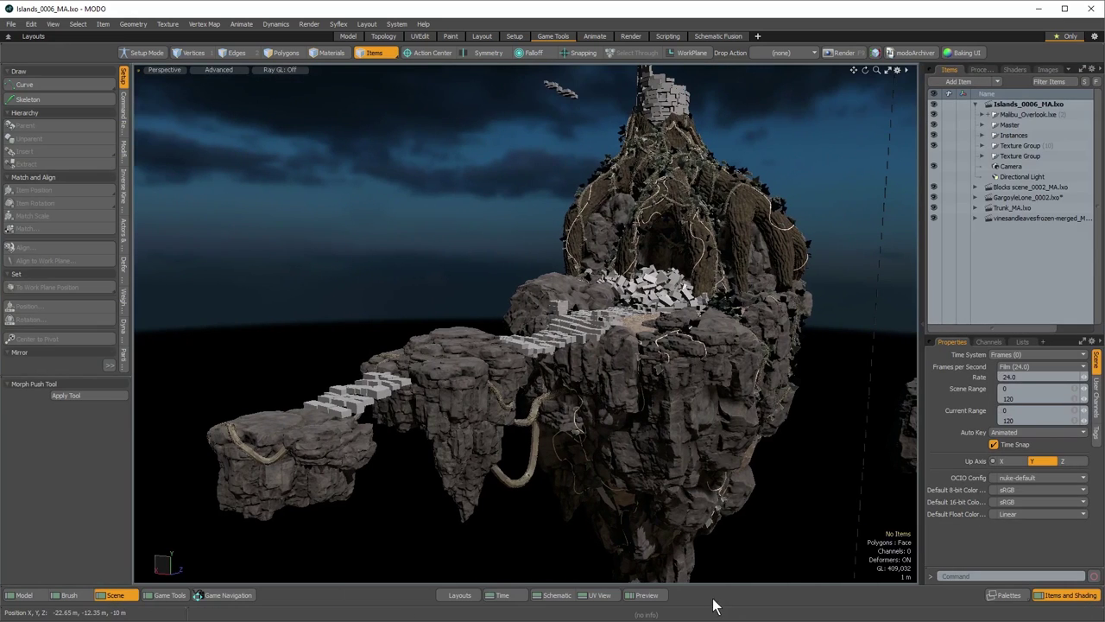
Show the Time, Schematic, UV View and Preview areas one after another beside the 3D scene
{"action": "left_click", "coordinate": [502, 594]}
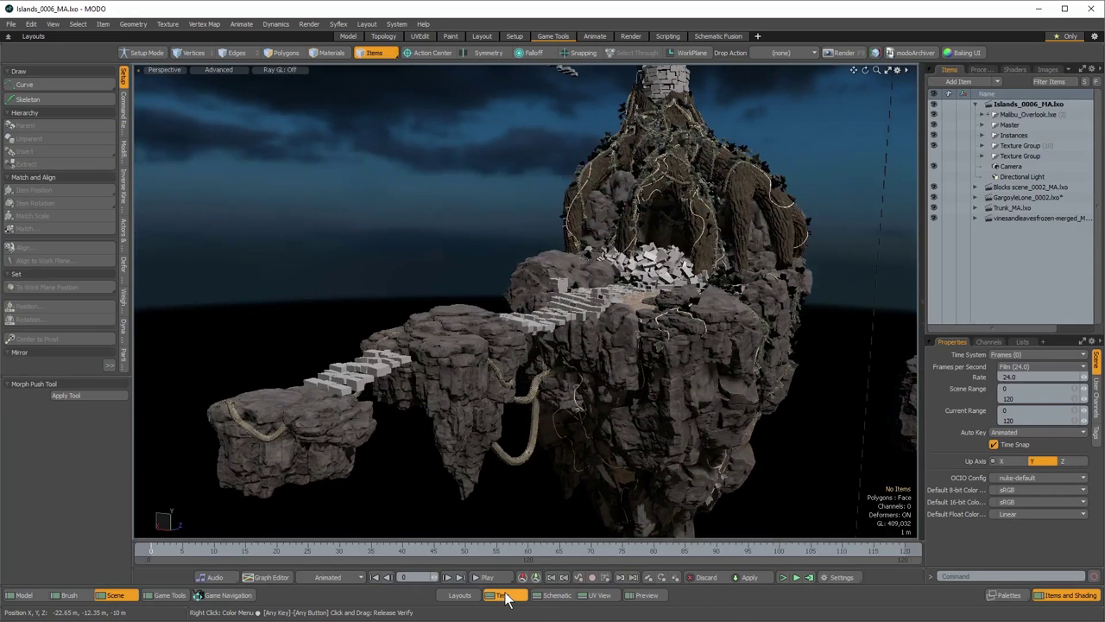
{"action": "left_click", "coordinate": [555, 596]}
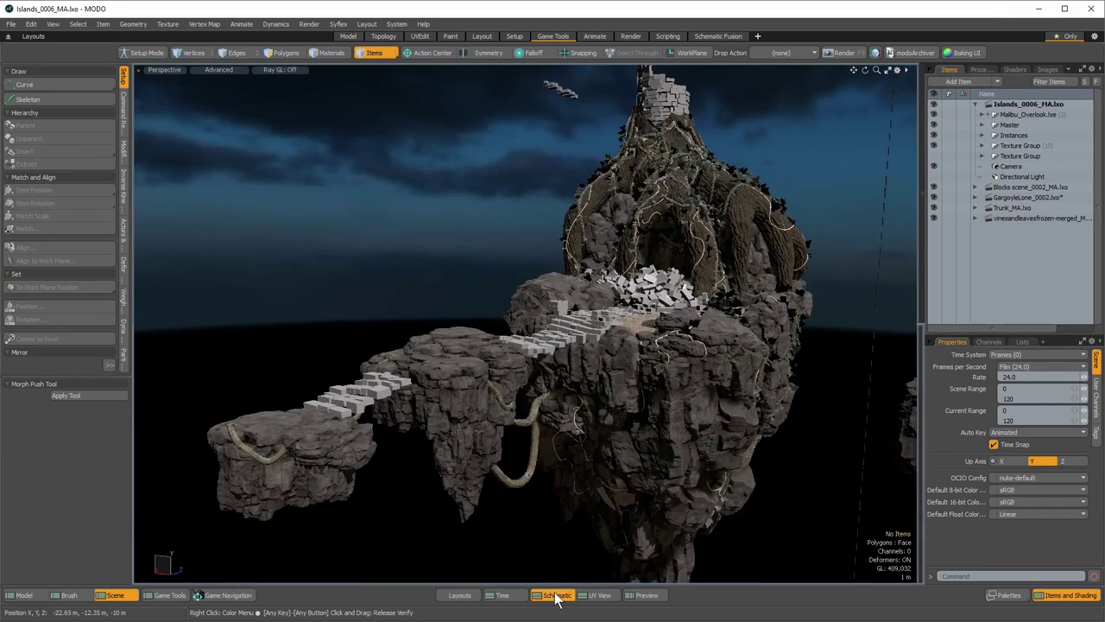
{"action": "left_click", "coordinate": [597, 595]}
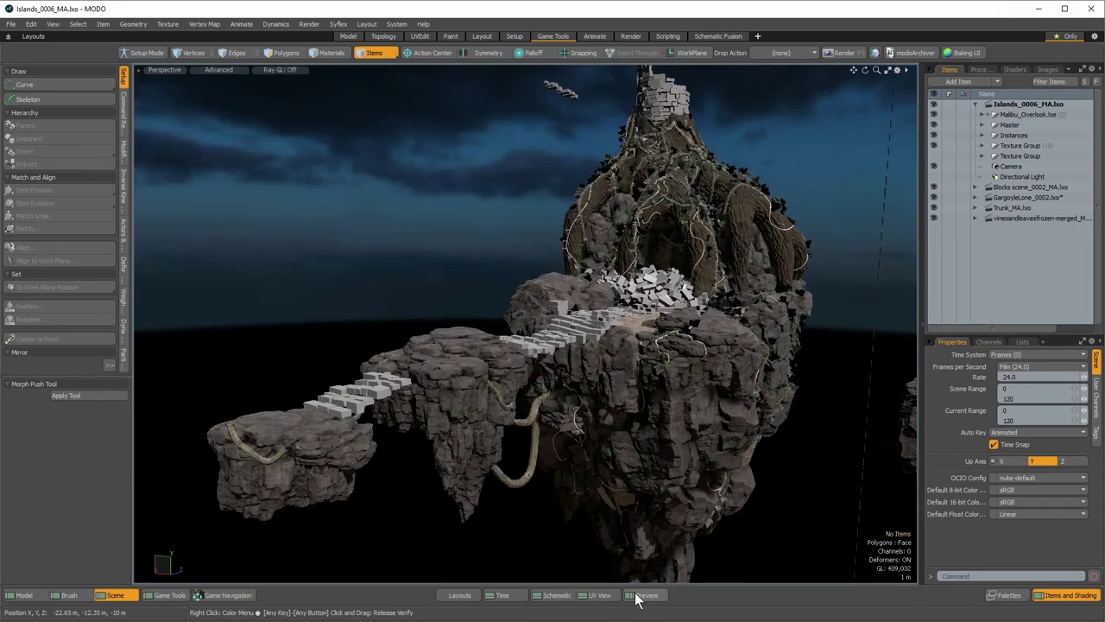
{"action": "left_click", "coordinate": [639, 595]}
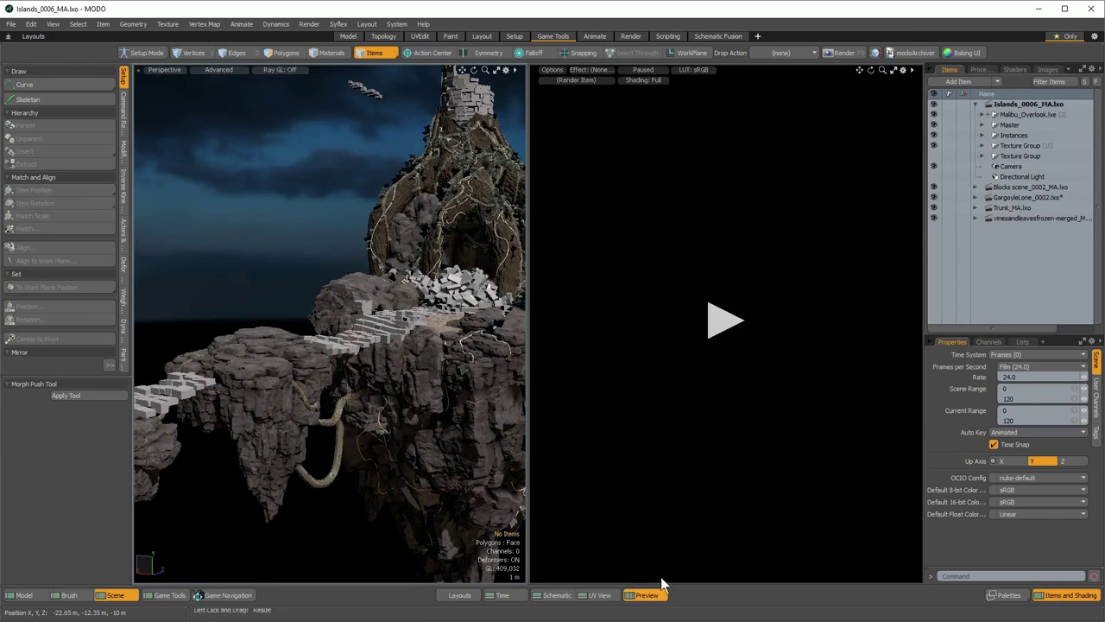
Look through the Preview viewport's drawing and control settings and close the Preview area
{"action": "left_click", "coordinate": [903, 72]}
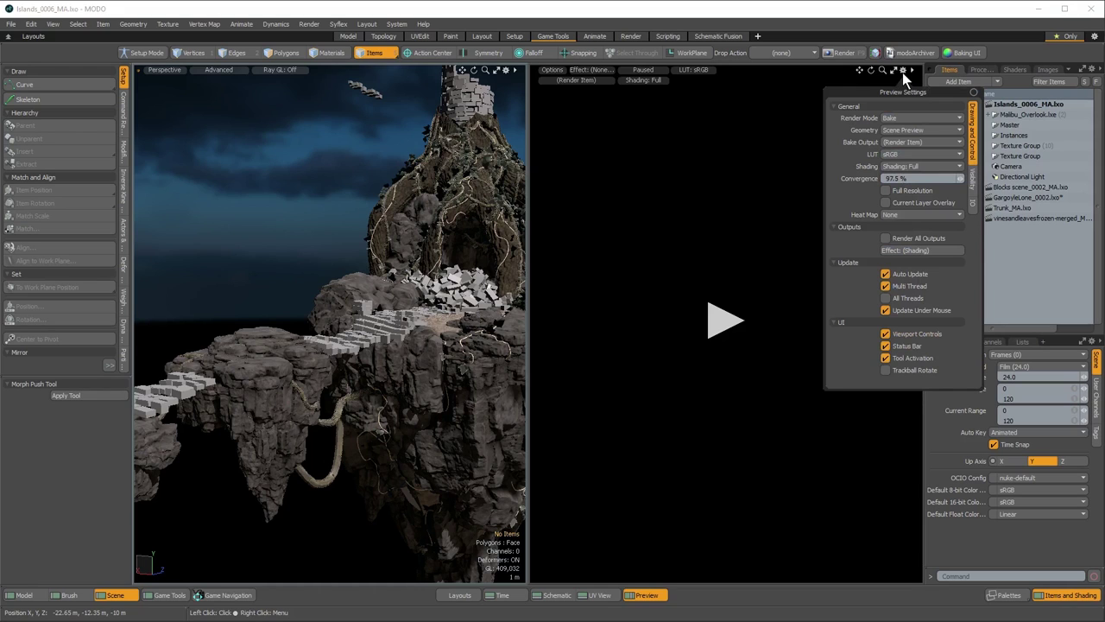
{"action": "left_click", "coordinate": [902, 72]}
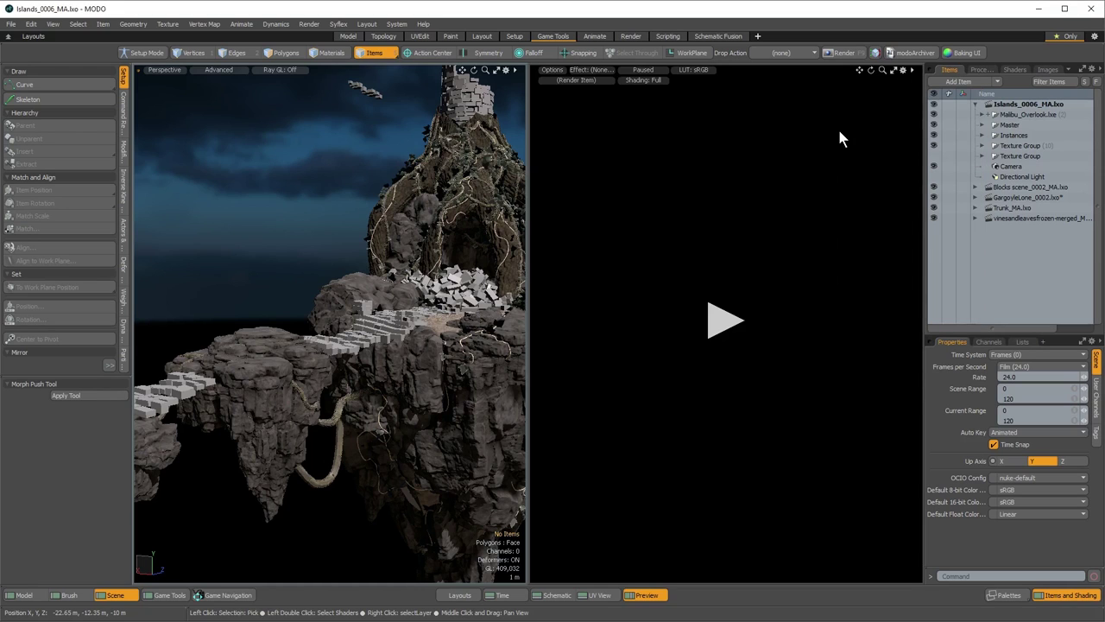
{"action": "left_click", "coordinate": [903, 72]}
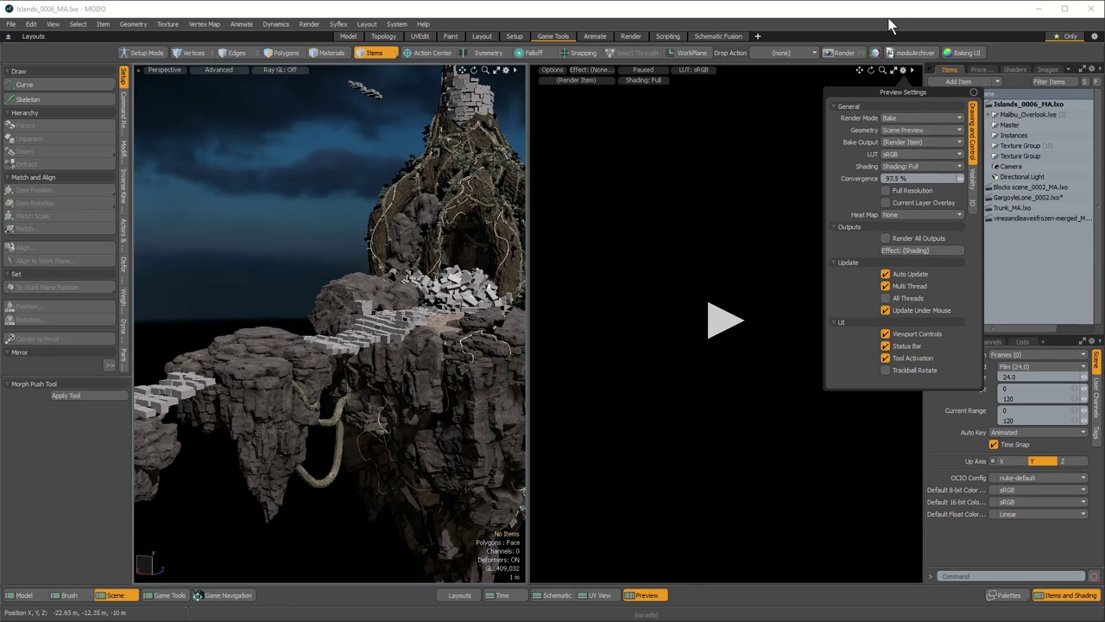
{"action": "left_click", "coordinate": [639, 597]}
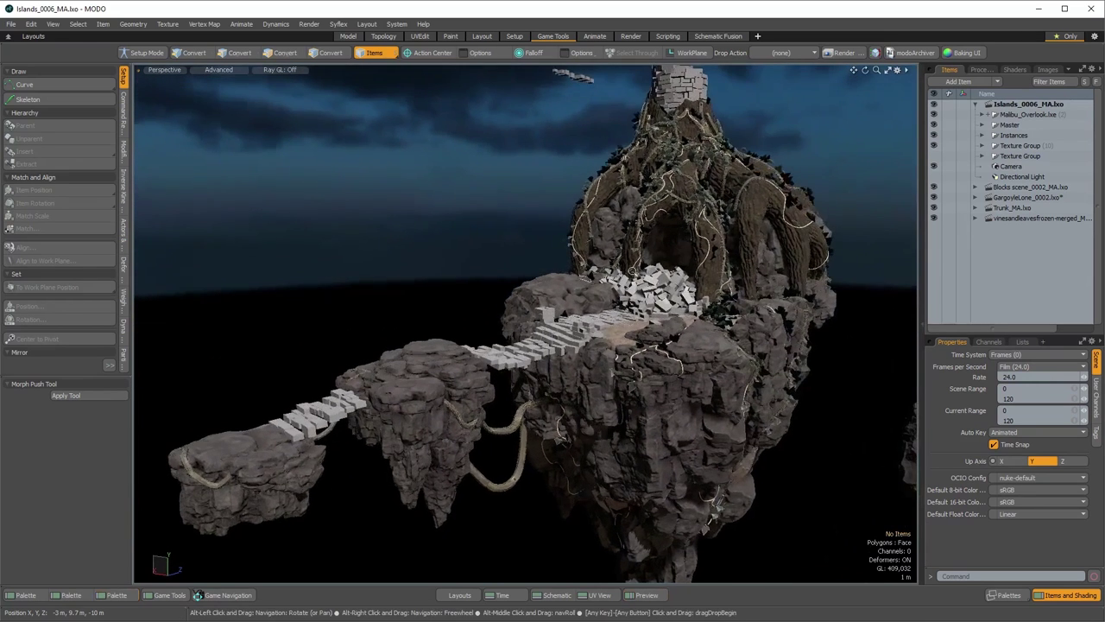
Collapse the layout switcher bar and restore it
{"action": "left_click_drag", "start_coordinate": [632, 270], "coordinate": [604, 278], "text": "ctrl+alt"}
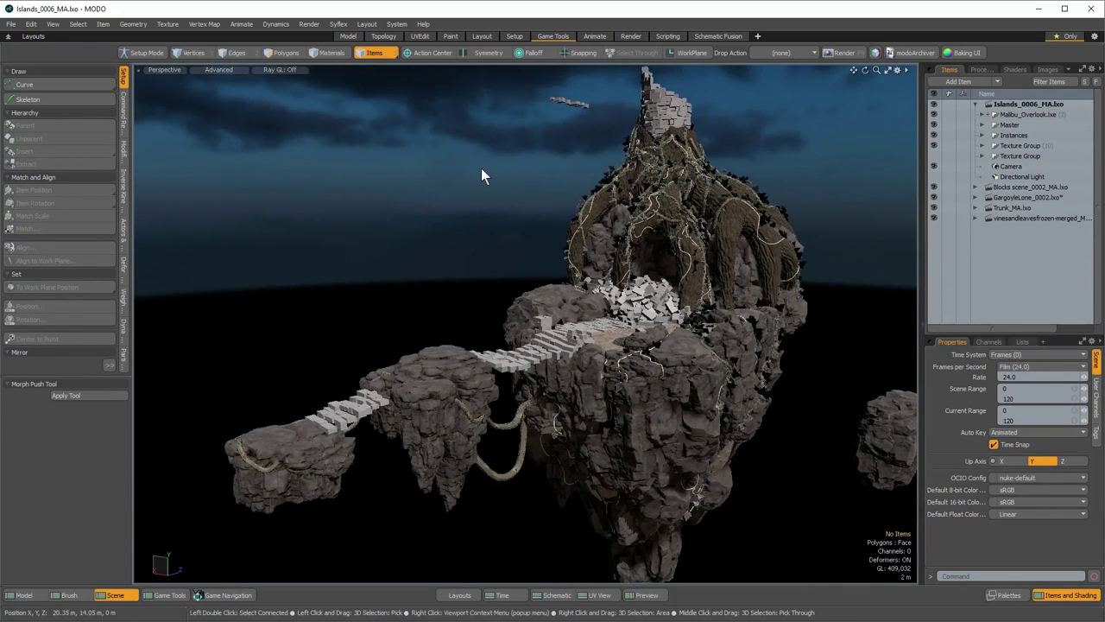
{"action": "left_click", "coordinate": [325, 35]}
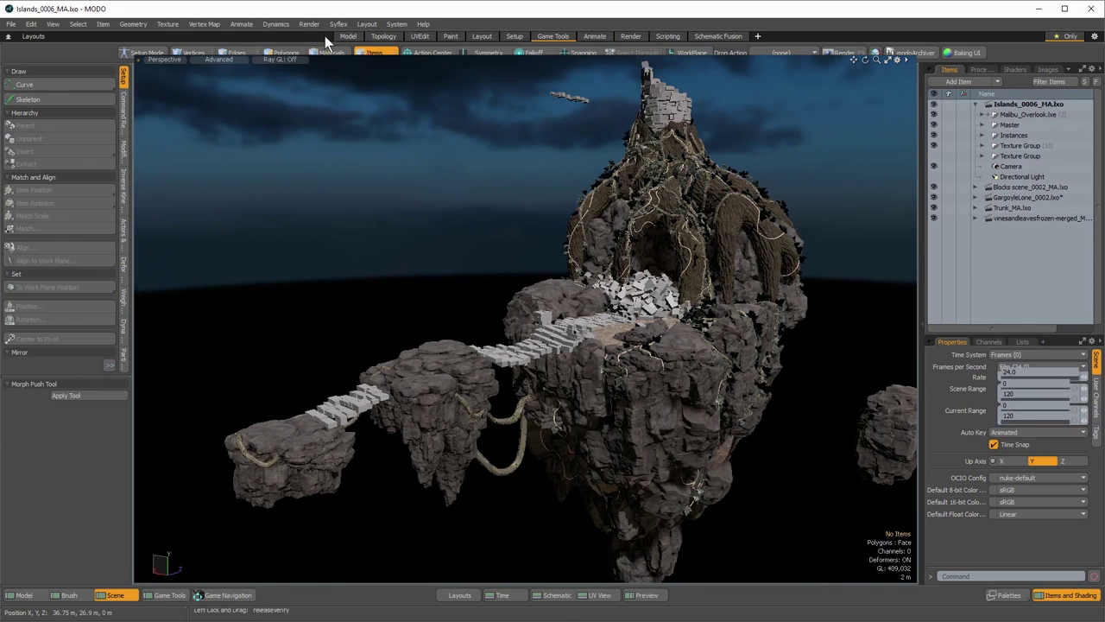
{"action": "left_click", "coordinate": [323, 31]}
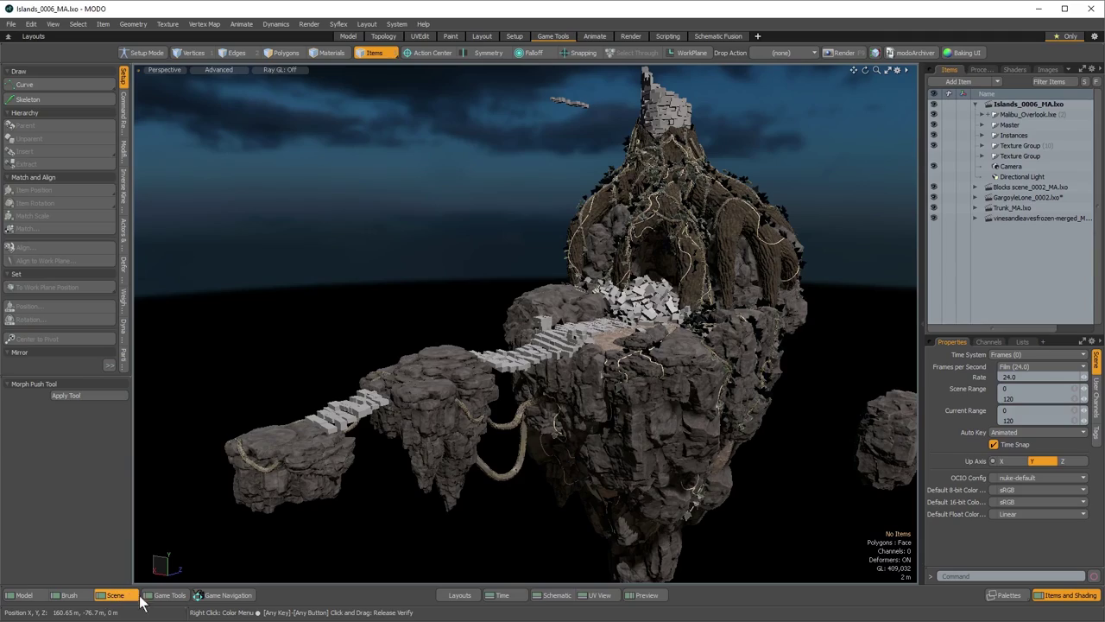
Frame the brick bridge leading to the cave, enter Game Navigation mode and move forward at normal speed
{"action": "left_click_drag", "start_coordinate": [325, 375], "coordinate": [519, 363], "text": "alt"}
{"action": "left_click_drag", "start_coordinate": [678, 448], "coordinate": [295, 565], "text": "ctrl+alt"}
{"action": "left_click", "coordinate": [226, 595]}
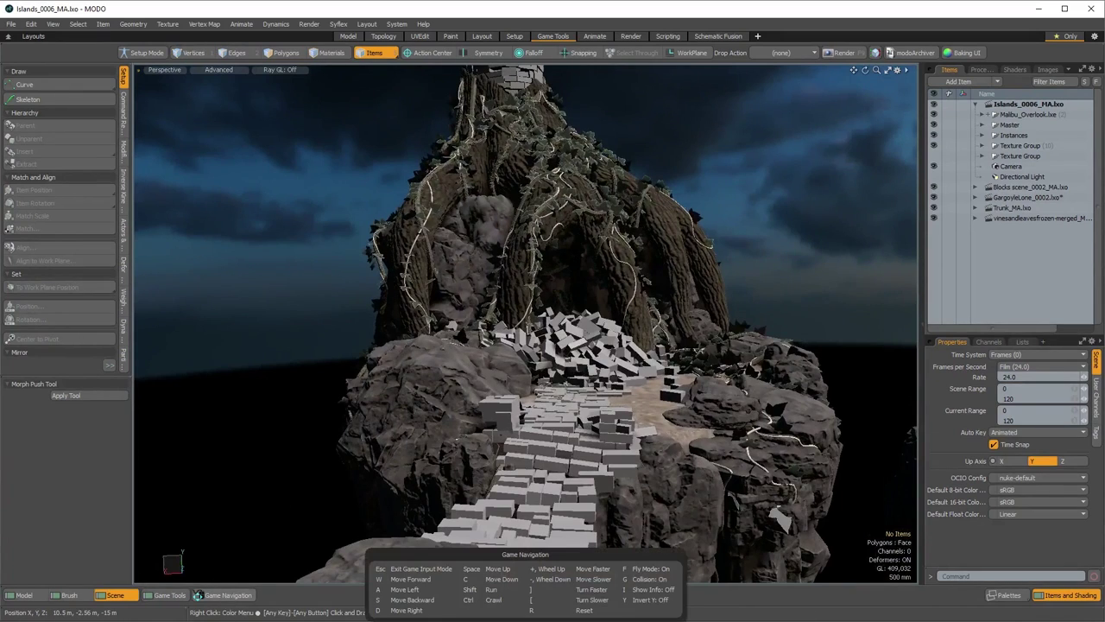
{"action": "key", "text": "w"}
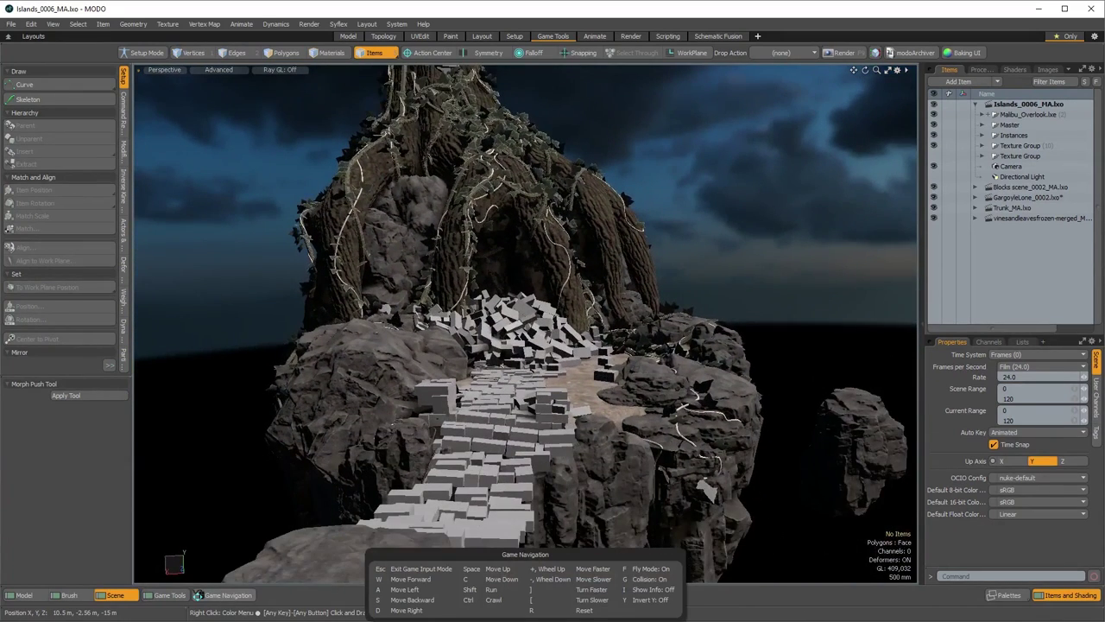
{"action": "key", "text": "w"}
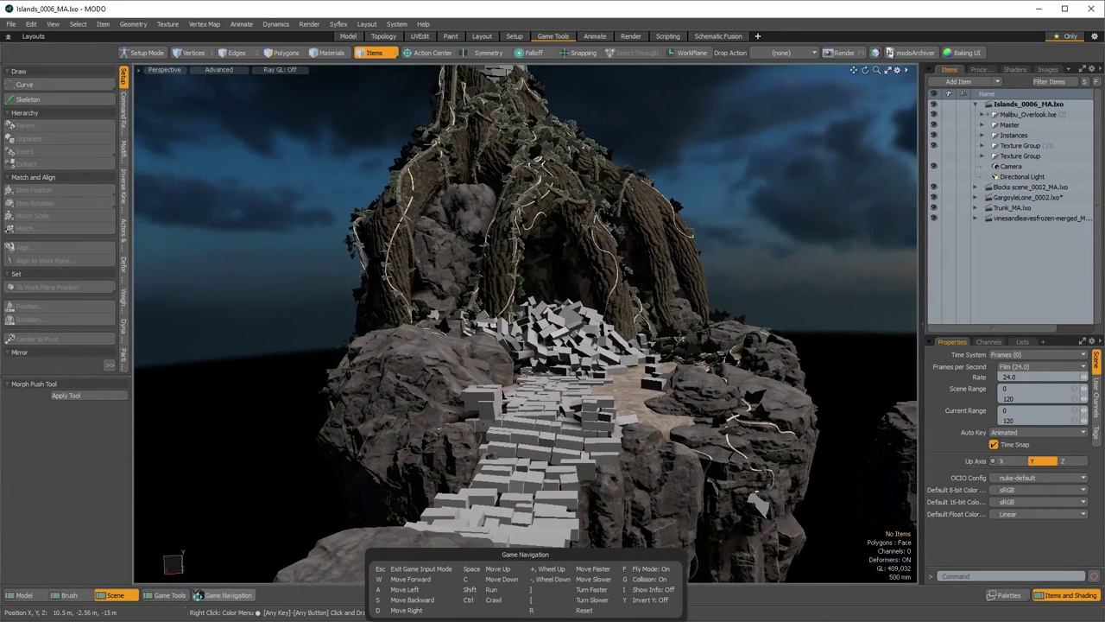
{"action": "key", "text": "w"}
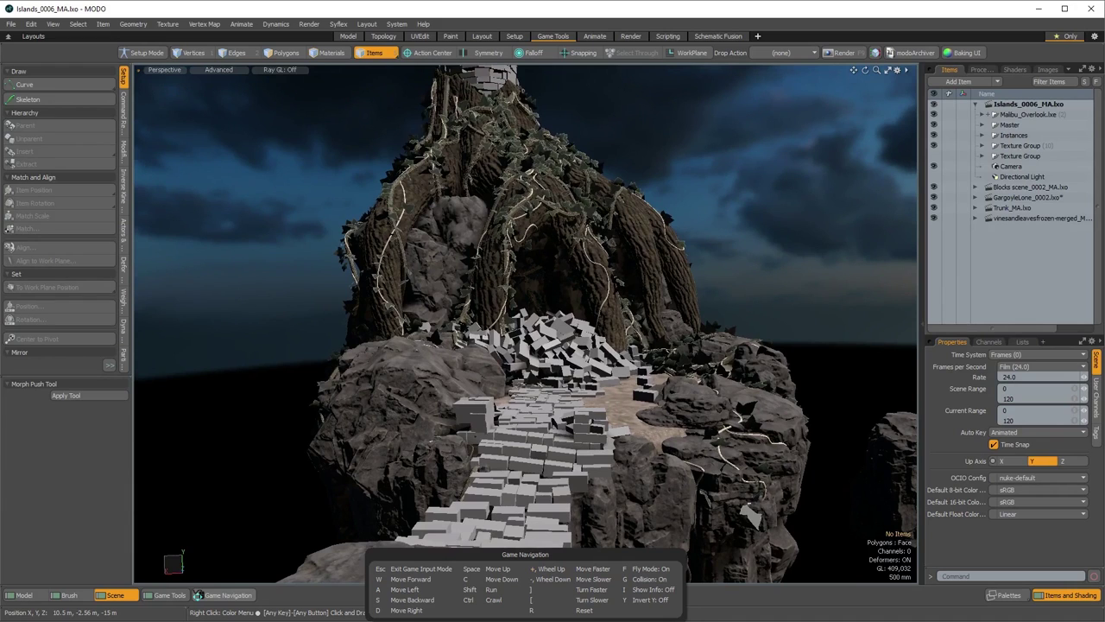
Fly around the island scene at running speed, back away from the cave and exit Game Navigation mode
{"action": "key", "text": "shift+w"}
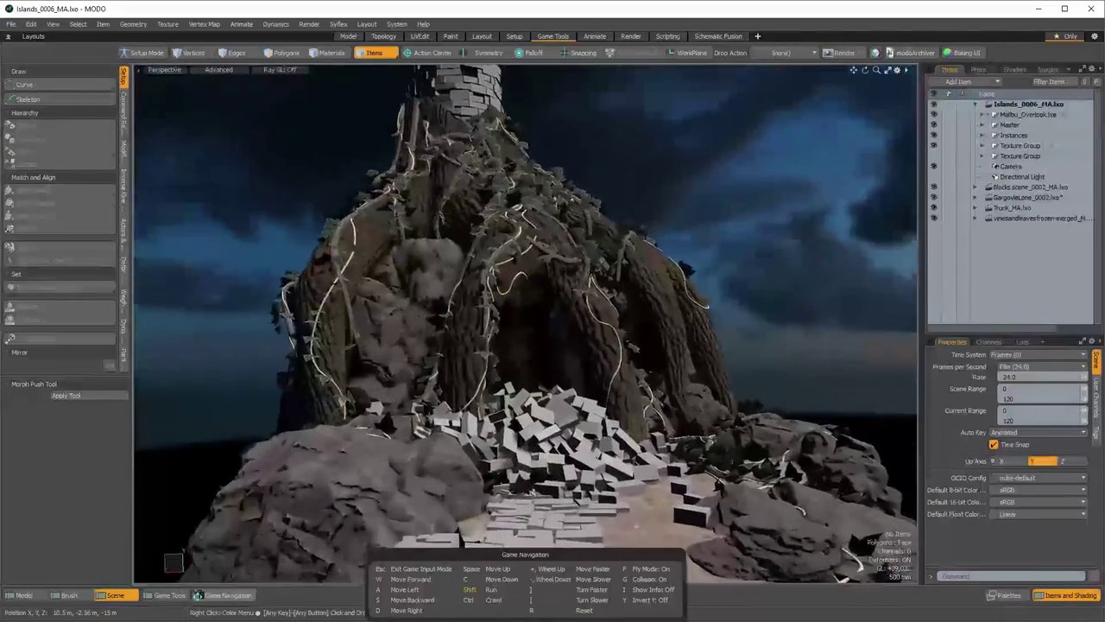
{"action": "key", "text": "shift+w"}
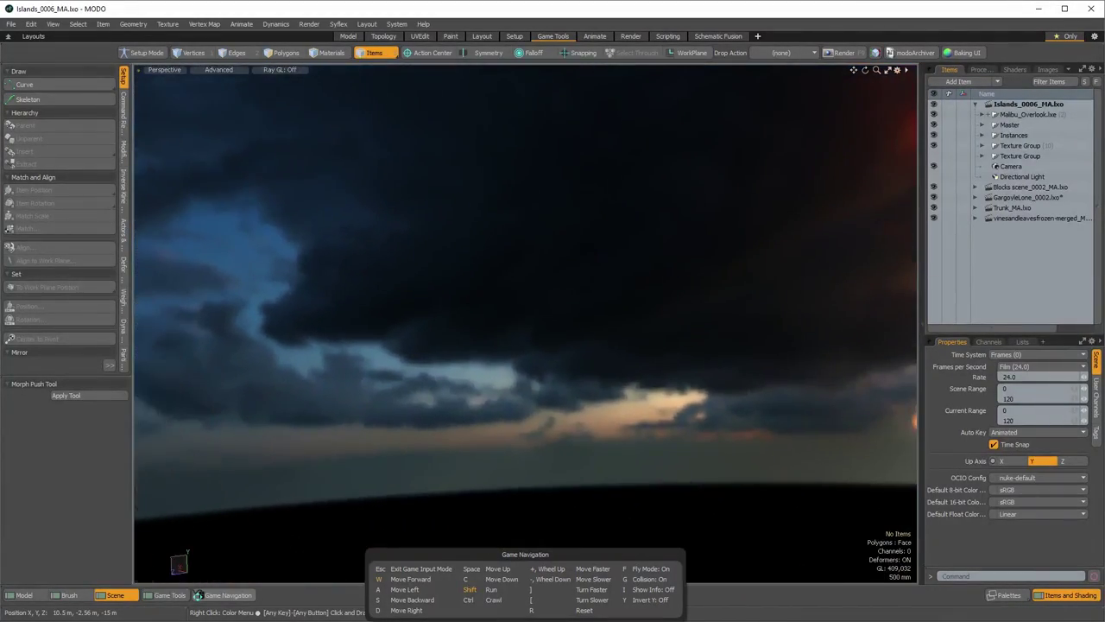
{"action": "key", "text": "shift+w"}
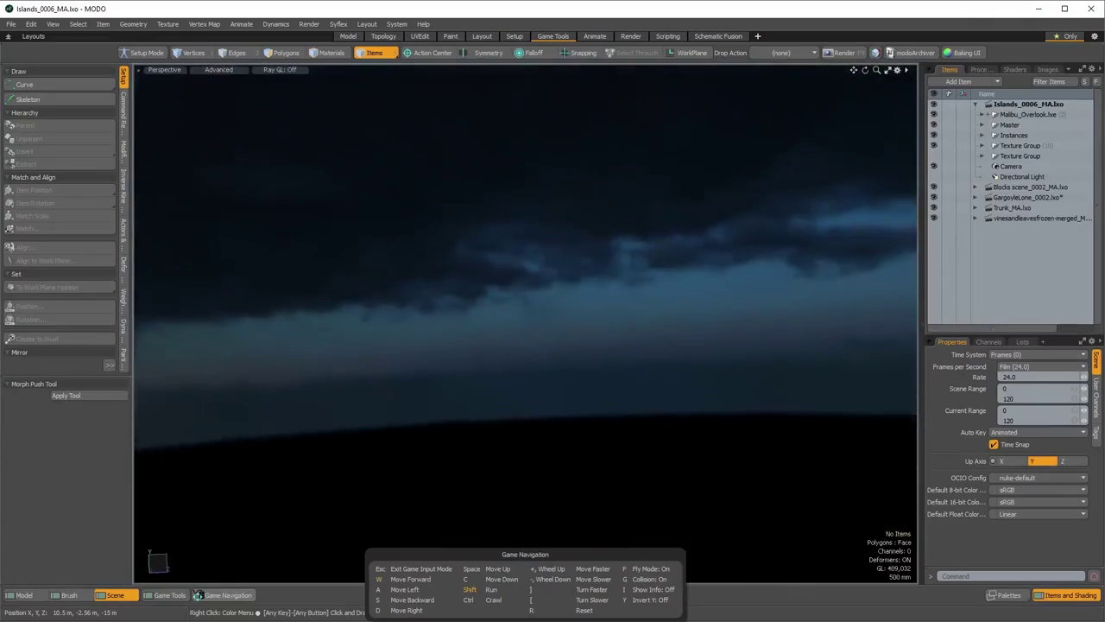
{"action": "key", "text": "shift+w"}
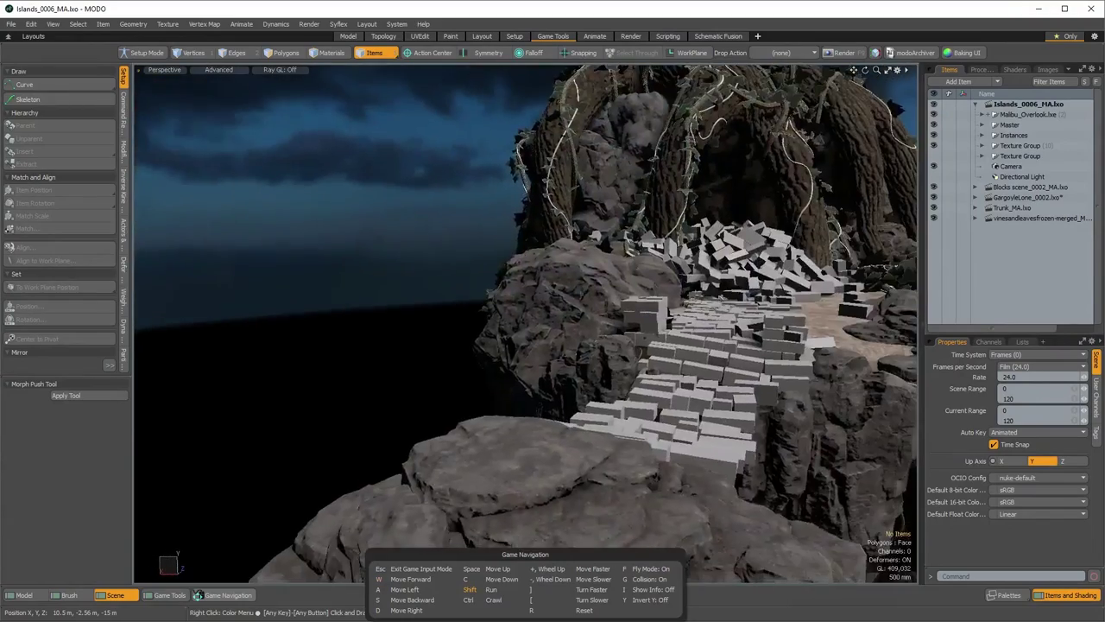
{"action": "key", "text": "shift+s"}
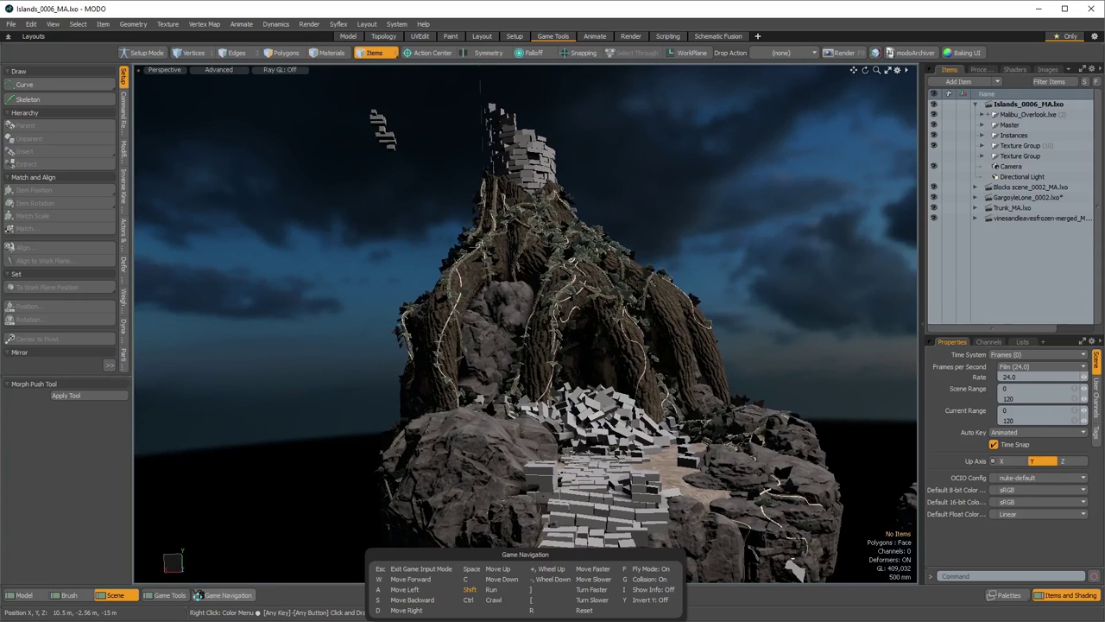
{"action": "key", "text": "w"}
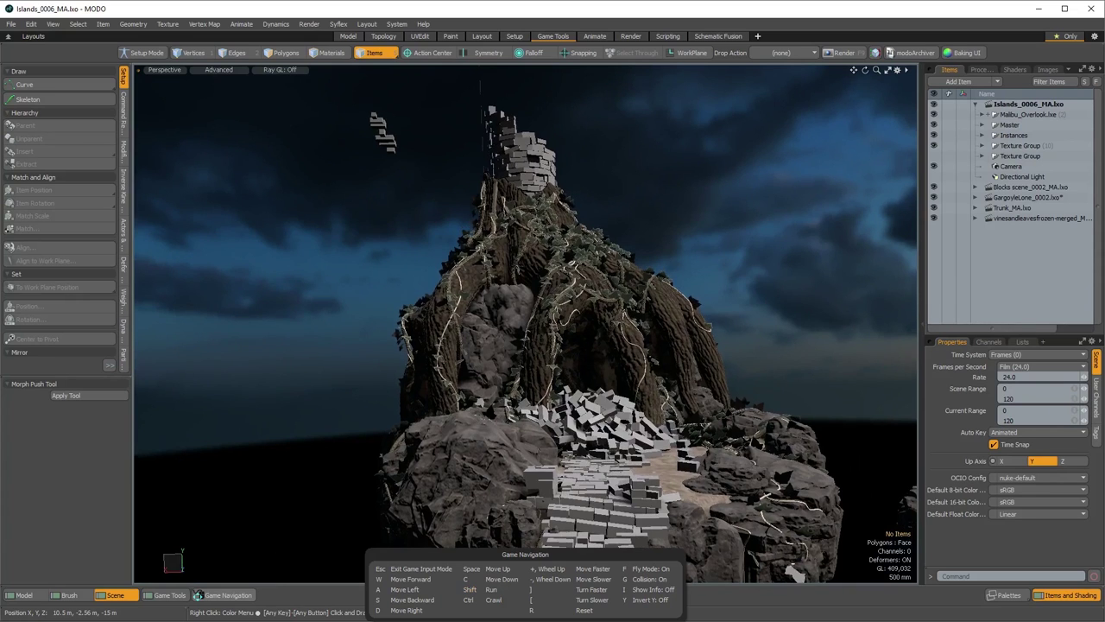
{"action": "key", "text": "s"}
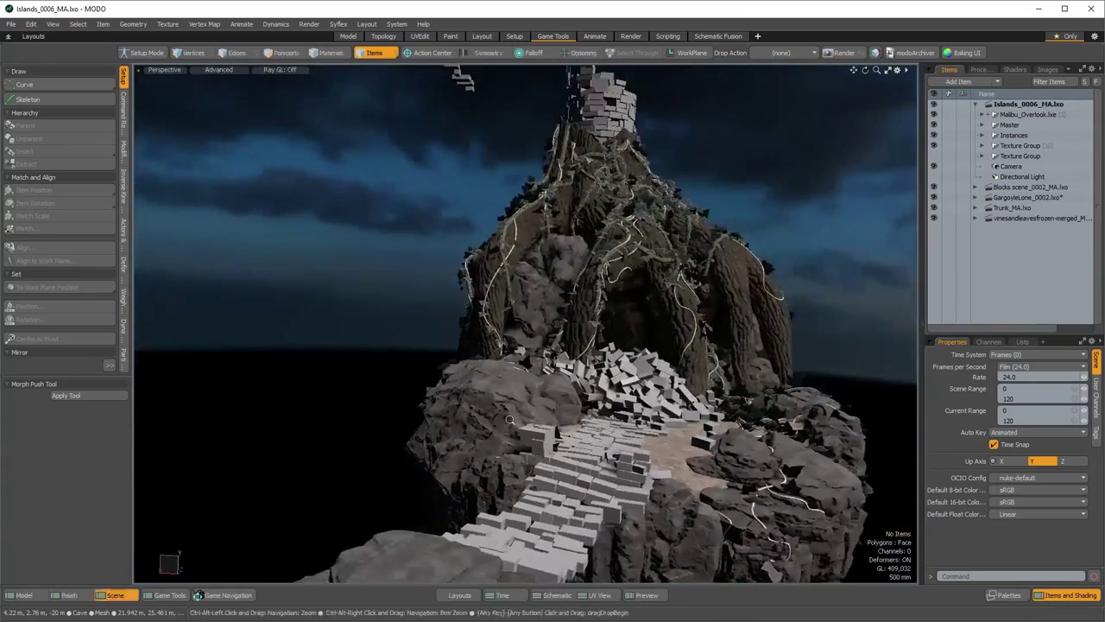
{"action": "key", "text": "Escape"}
Start Game Navigation mode facing the island and run forward to the pile of bricks at the cave entrance
{"action": "left_click_drag", "start_coordinate": [580, 432], "coordinate": [464, 449], "text": "alt"}
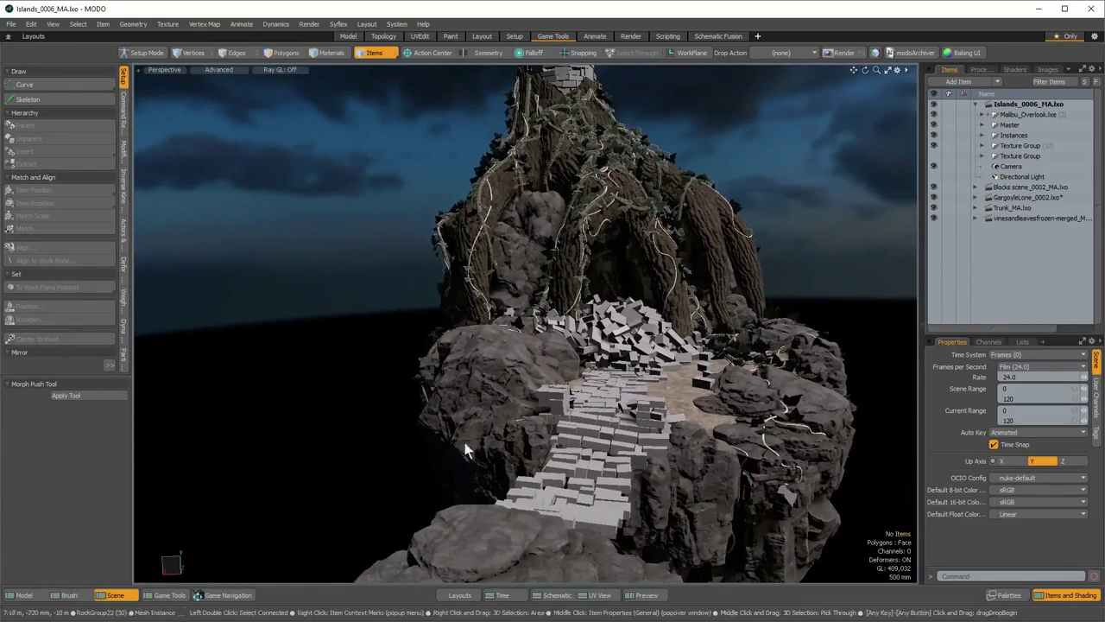
{"action": "left_click", "coordinate": [228, 595]}
{"action": "key", "text": "s"}
{"action": "key", "text": "shift+w"}
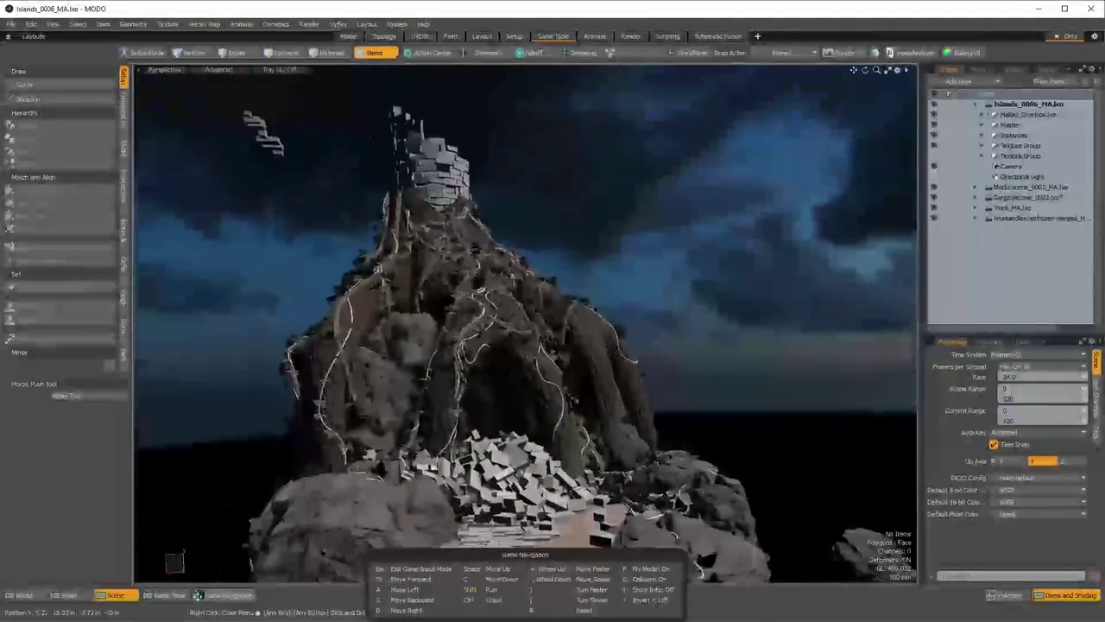
{"action": "key", "text": "shift+w"}
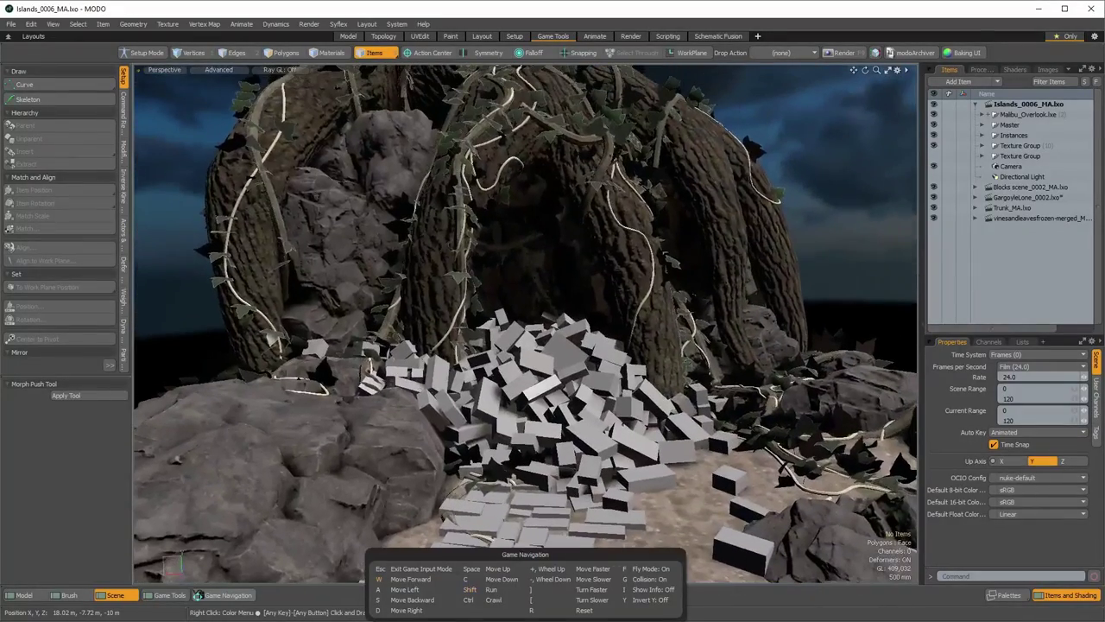
{"action": "key", "text": "shift+w"}
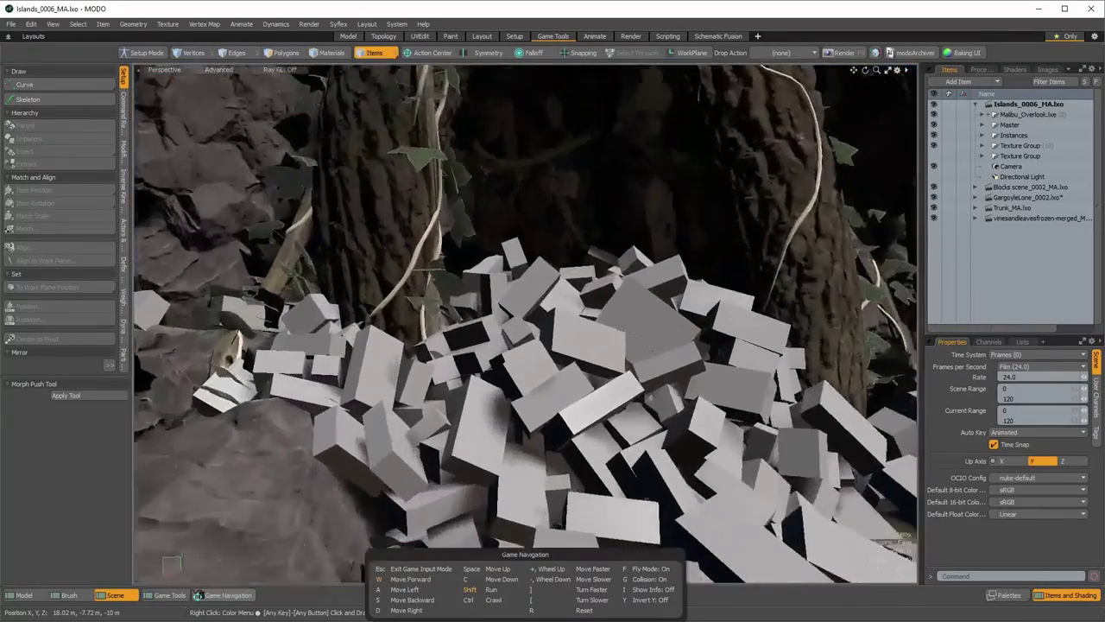
{"action": "key", "text": "shift+w"}
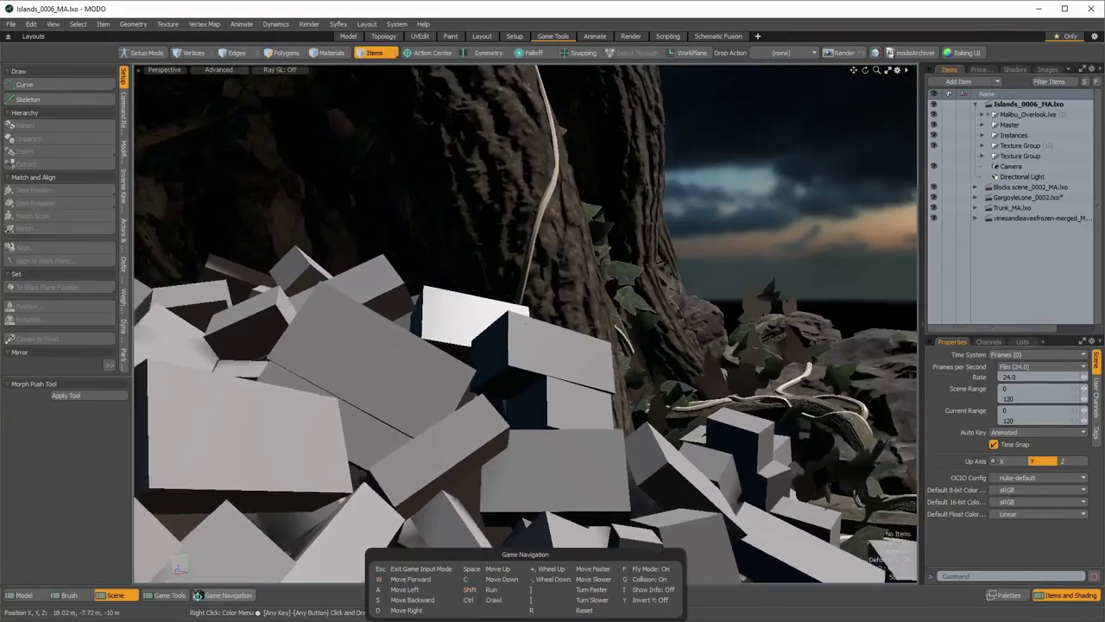
Look around at the sky and cave trunks, back away along the brick bridge and exit Game Navigation mode
{"action": "key", "text": "w"}
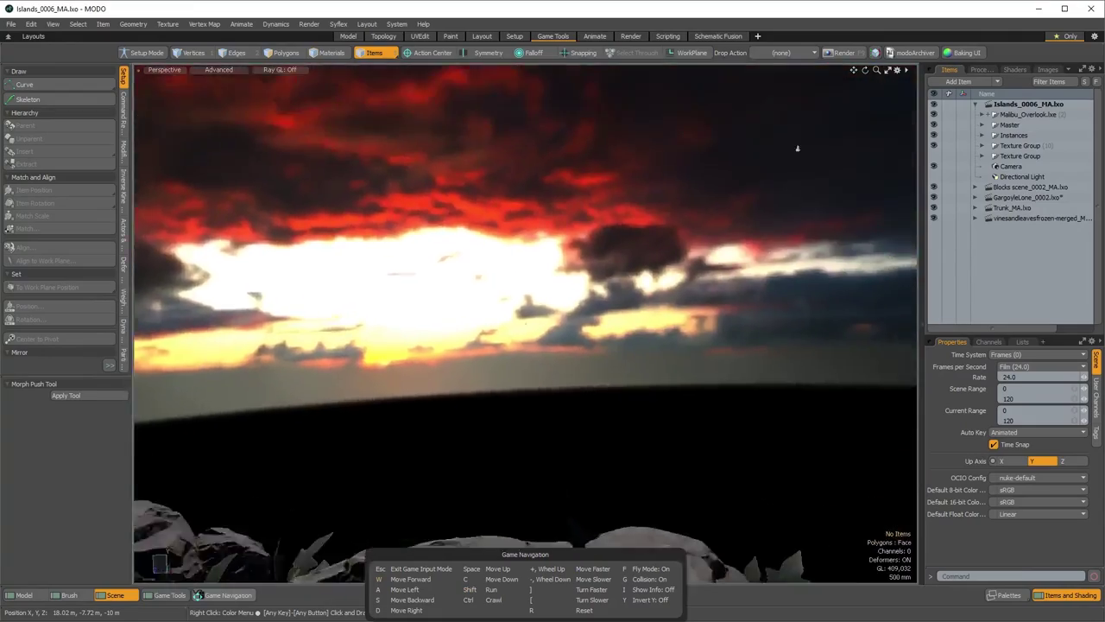
{"action": "key", "text": "w"}
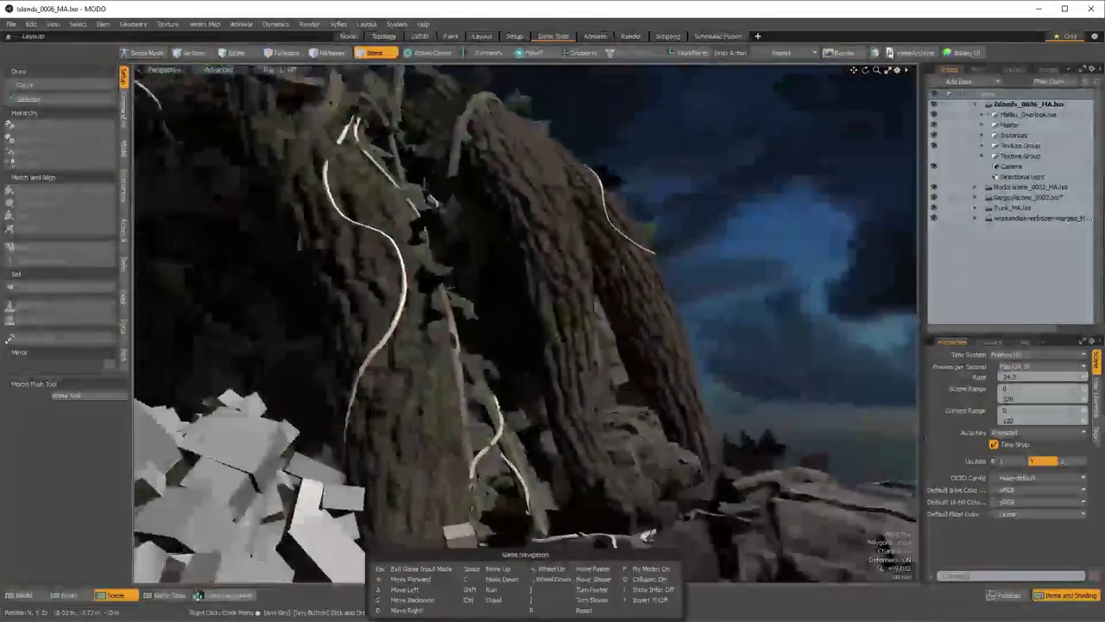
{"action": "key", "text": "s"}
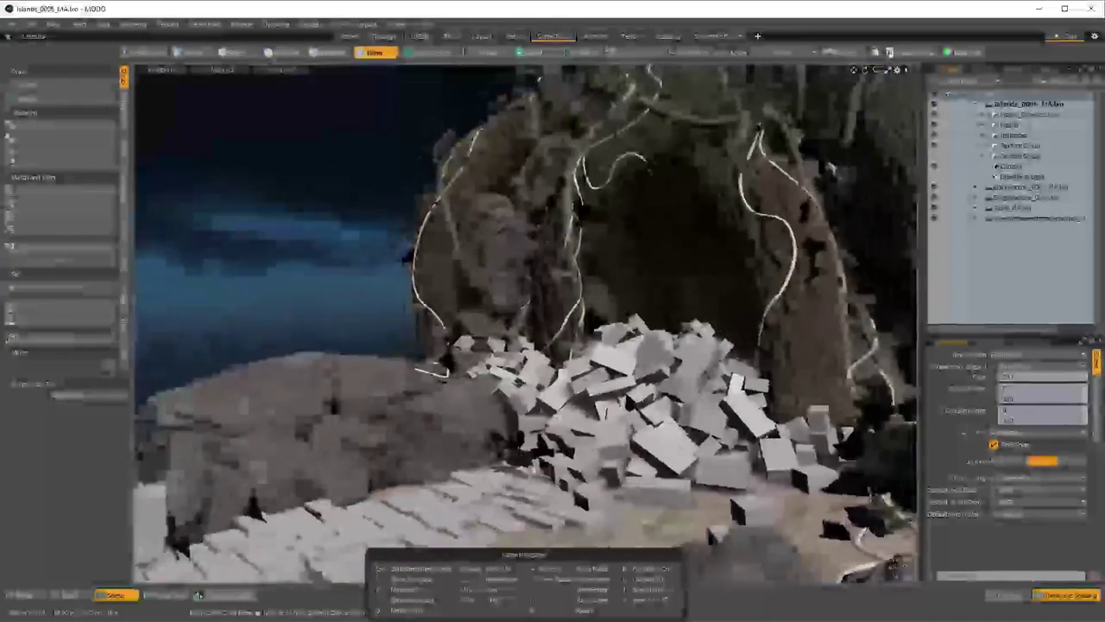
{"action": "key", "text": "s"}
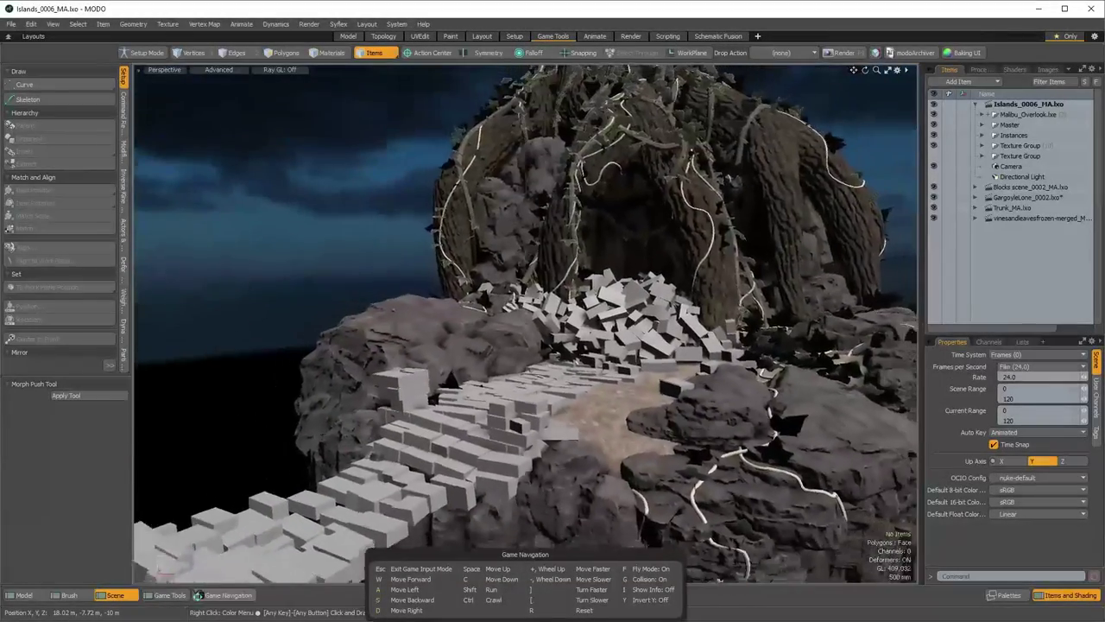
{"action": "key", "text": "Escape"}
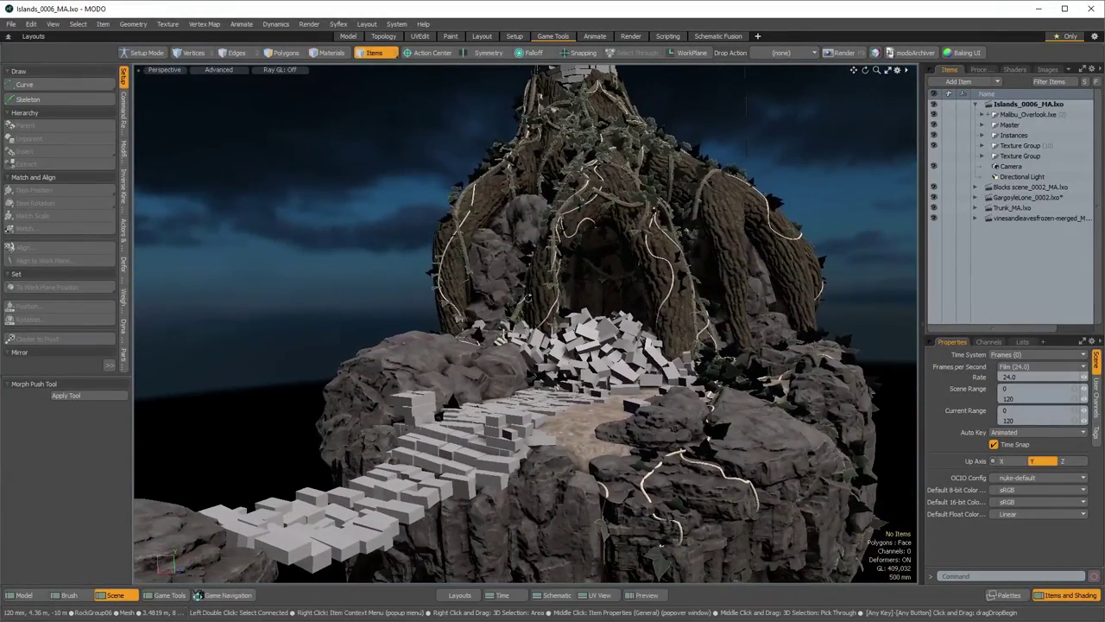
Frame the whole chain of floating islands in the perspective view
{"action": "scroll", "coordinate": [538, 297], "scroll_direction": "down", "scroll_amount": 3}
{"action": "left_click_drag", "start_coordinate": [561, 319], "coordinate": [551, 343], "text": "alt"}
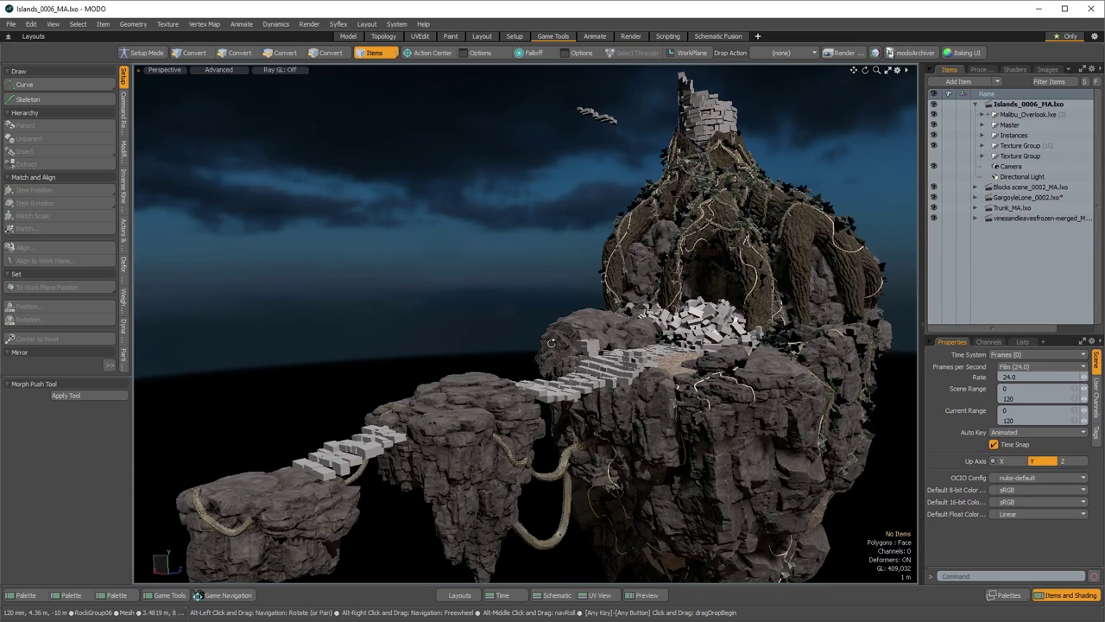
{"action": "left_click_drag", "start_coordinate": [551, 343], "coordinate": [495, 328], "text": "alt"}
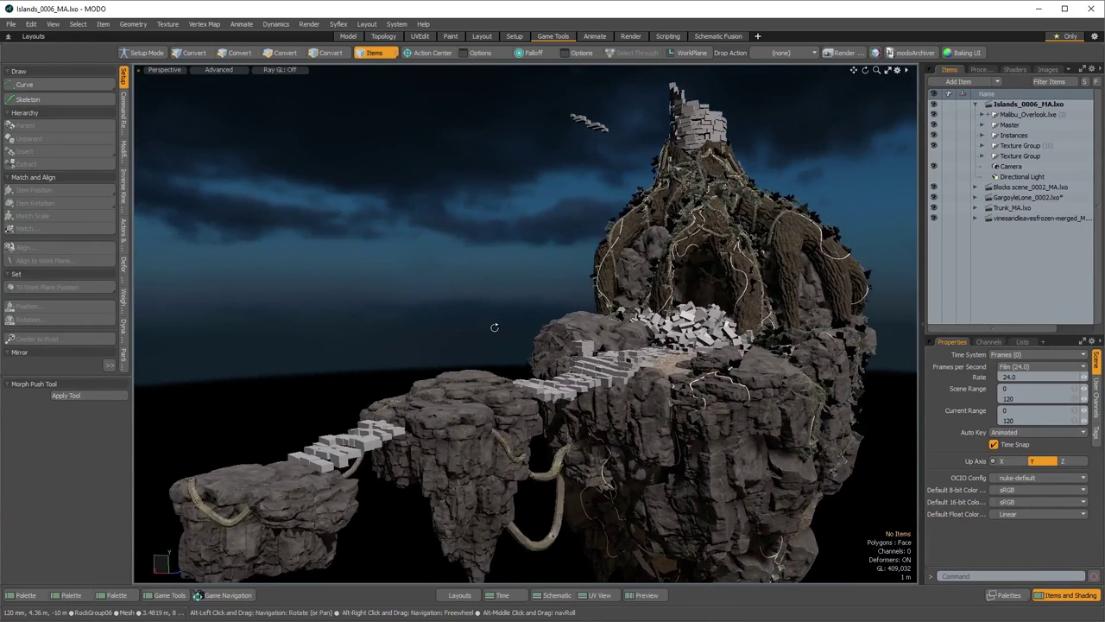
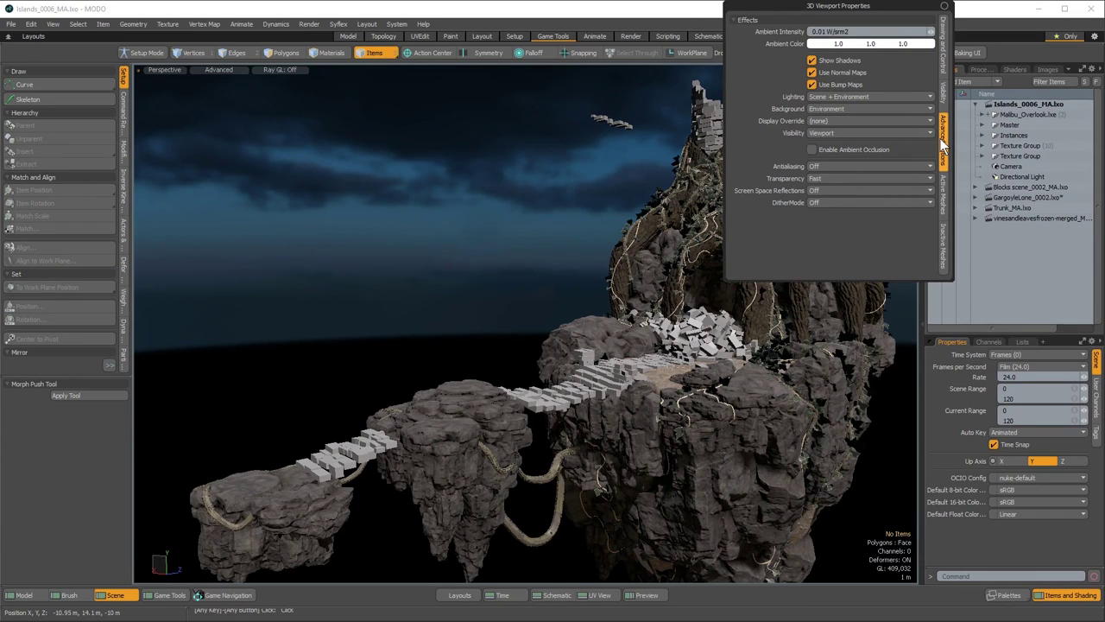
Try the Fast and Blurry modes of the viewport's Screen Space Reflections and set the option back to Off
{"action": "left_click", "coordinate": [840, 187]}
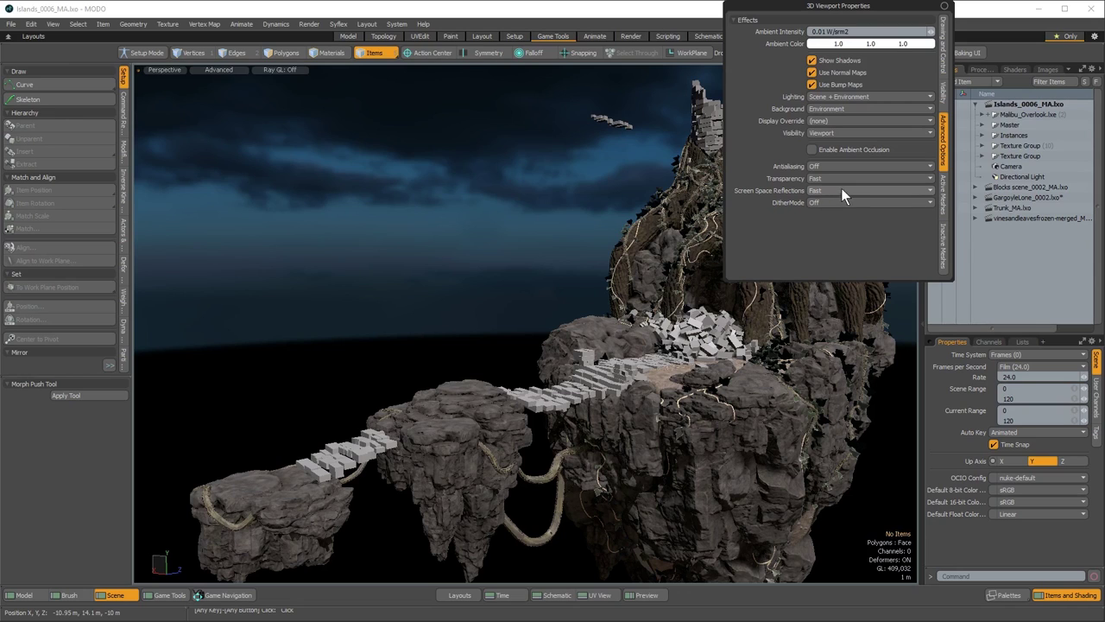
{"action": "left_click", "coordinate": [841, 188]}
{"action": "left_click", "coordinate": [848, 194]}
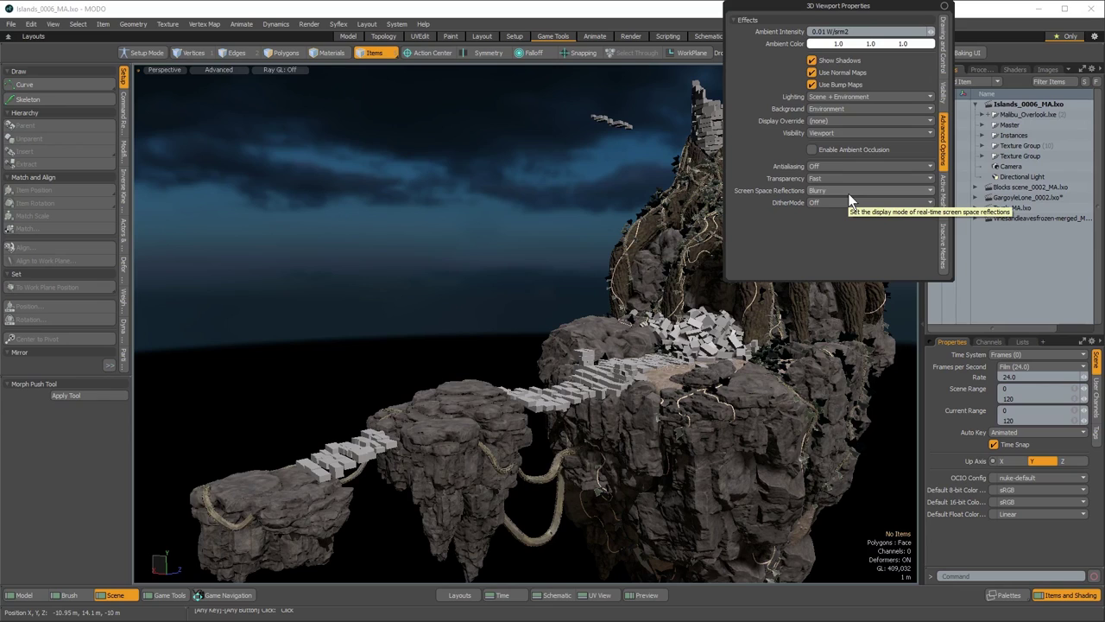
{"action": "left_click", "coordinate": [849, 193]}
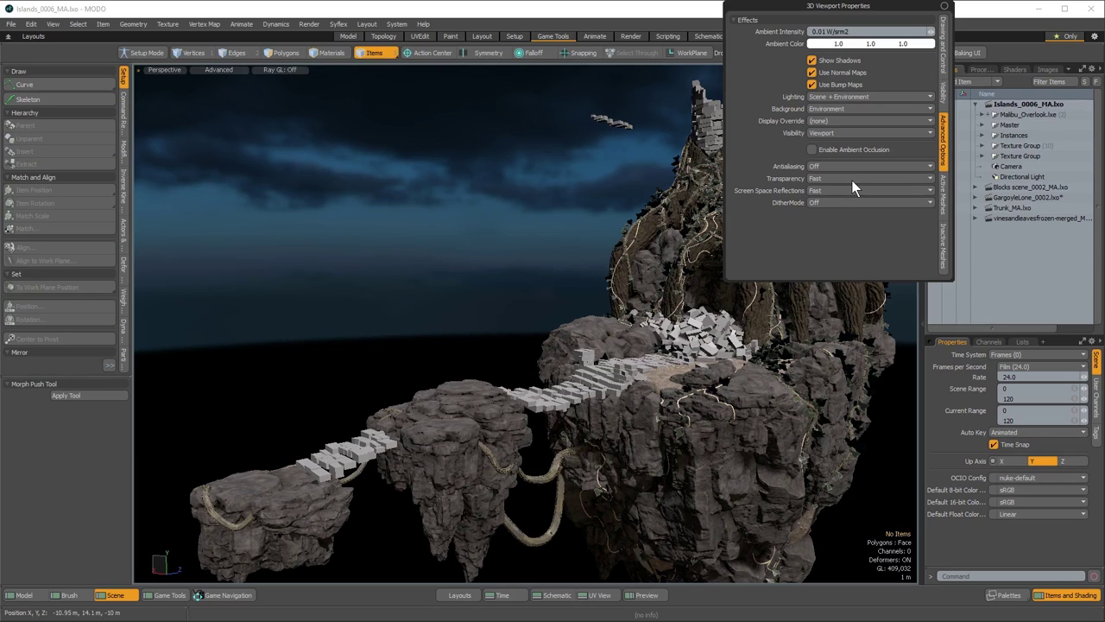
{"action": "left_click", "coordinate": [838, 188]}
{"action": "left_click", "coordinate": [841, 177]}
Set the viewport's antialiasing to 3x and inspect the islands from a slightly different angle
{"action": "left_click", "coordinate": [839, 166]}
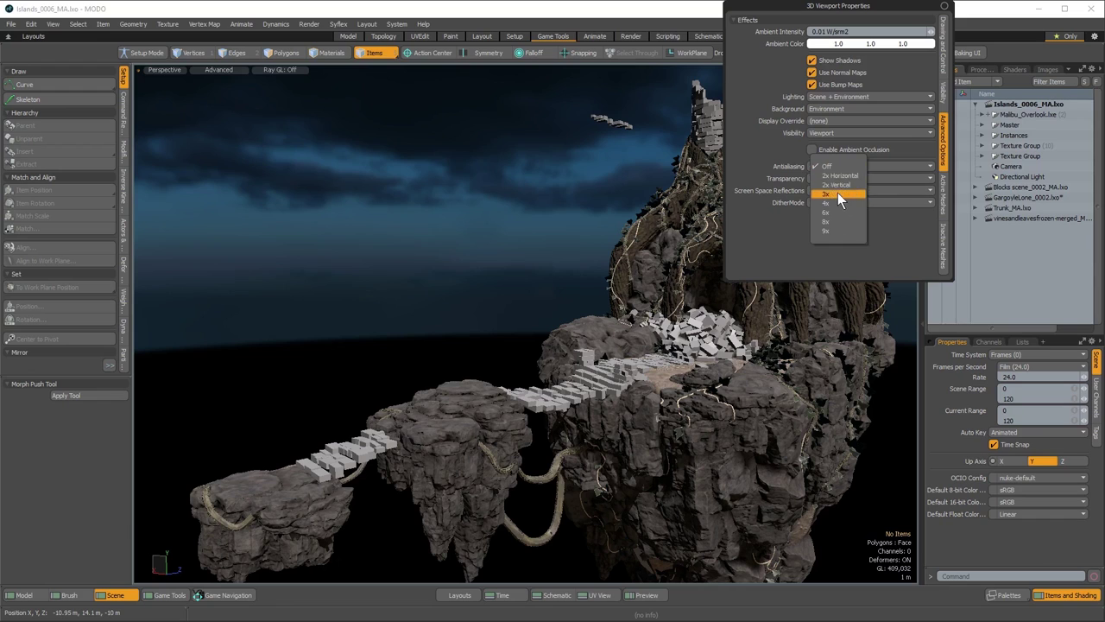
{"action": "left_click", "coordinate": [838, 195]}
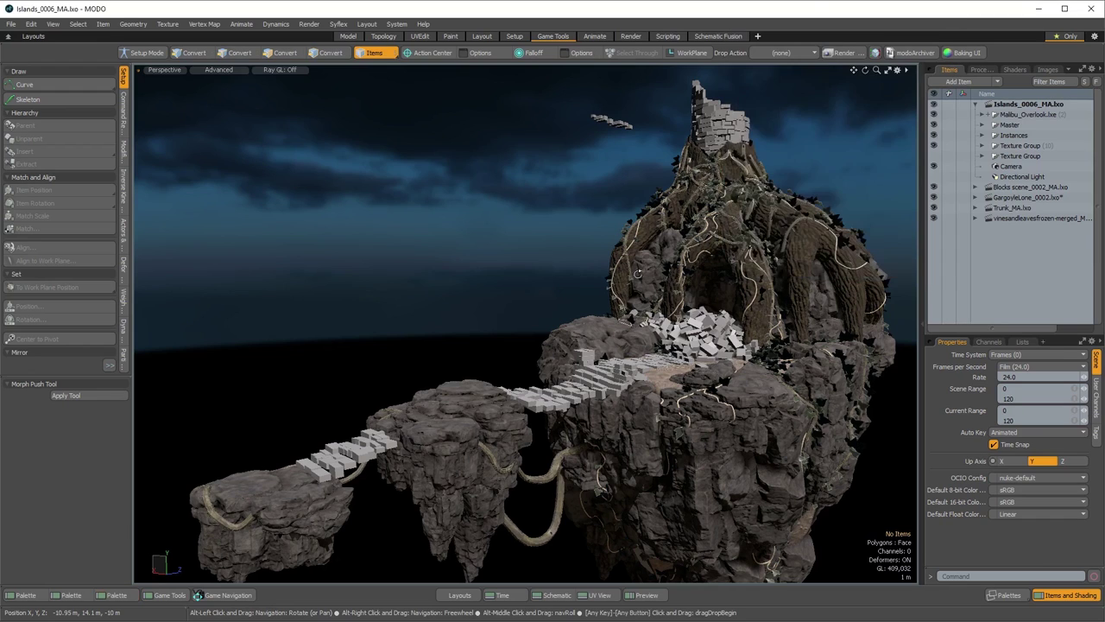
{"action": "left_click_drag", "start_coordinate": [676, 303], "coordinate": [619, 288], "text": "alt"}
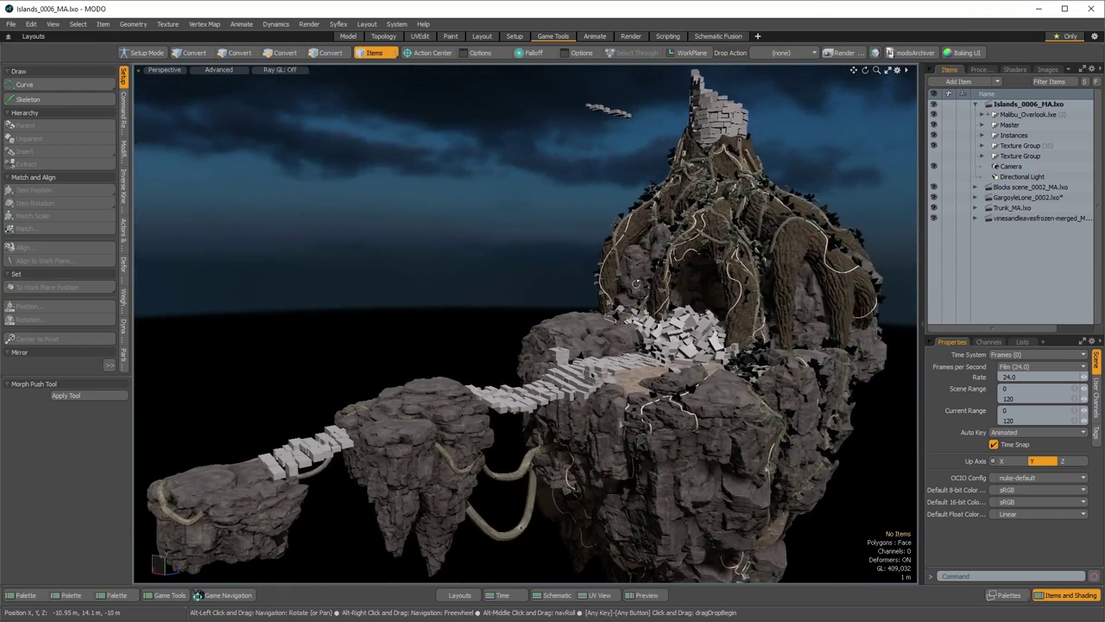
Turn the viewport's antialiasing off in its advanced options and inspect the islands
{"action": "left_click", "coordinate": [898, 72]}
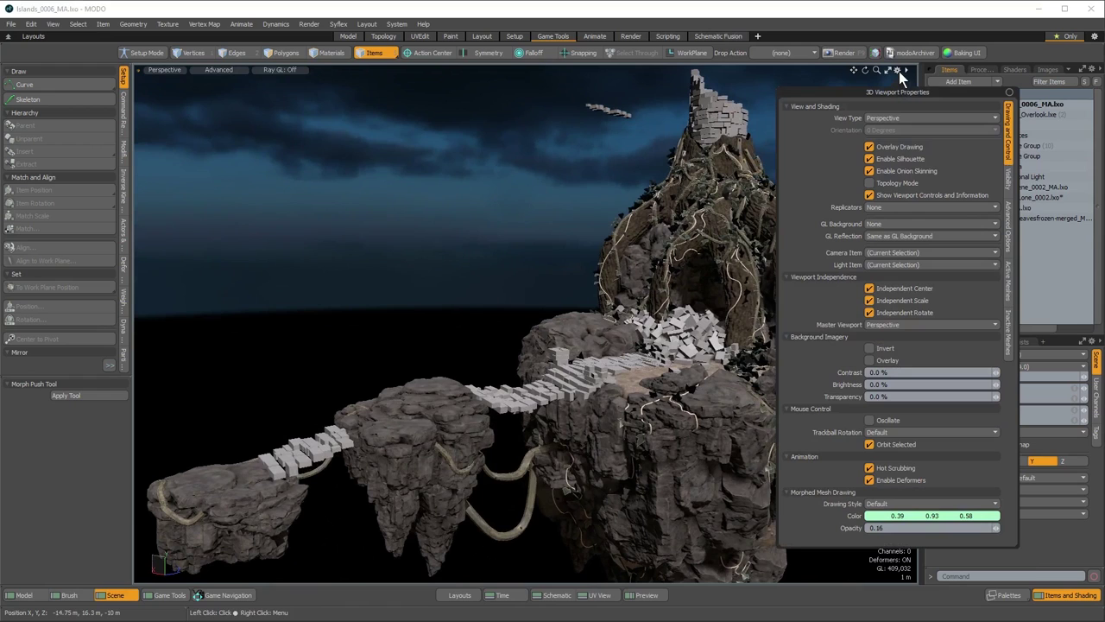
{"action": "left_click", "coordinate": [1010, 244]}
{"action": "left_click", "coordinate": [889, 252]}
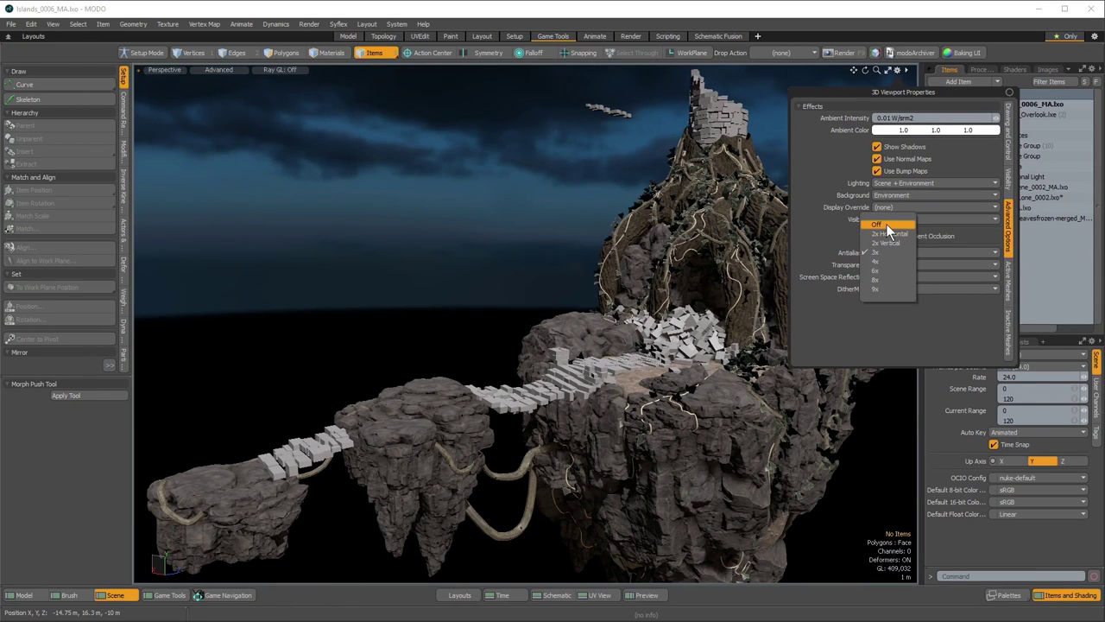
{"action": "left_click", "coordinate": [889, 229]}
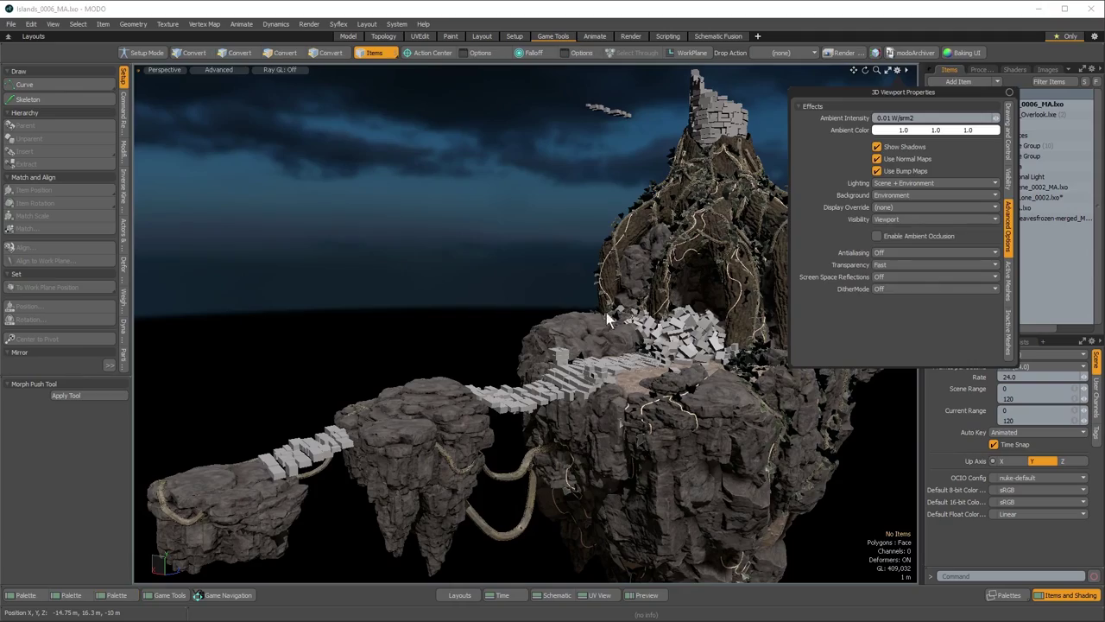
{"action": "left_click_drag", "start_coordinate": [606, 312], "coordinate": [535, 385], "text": "alt"}
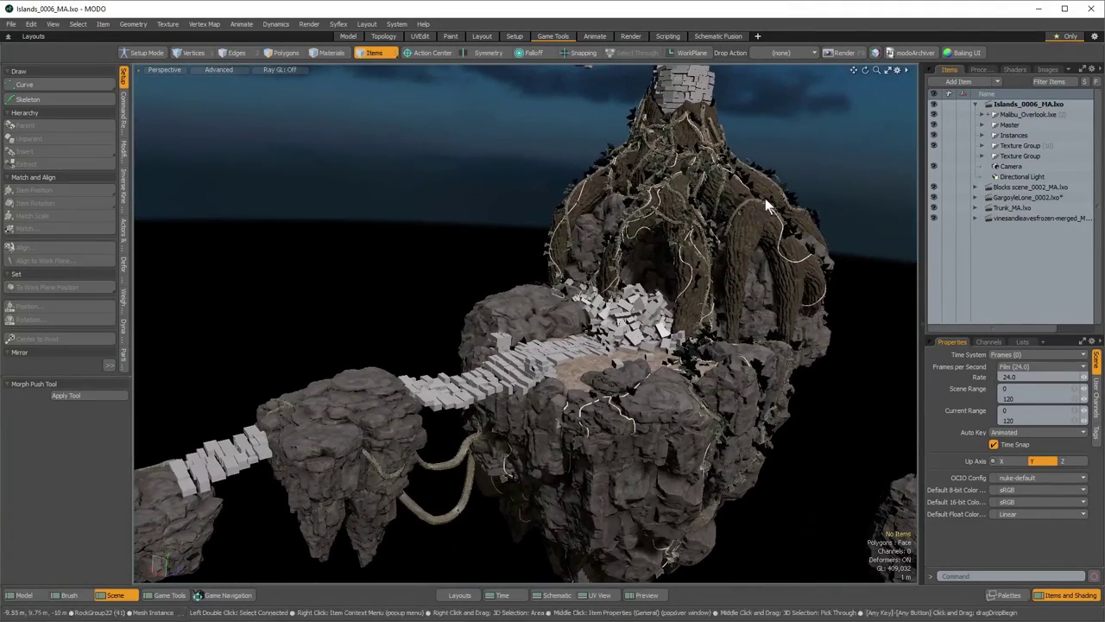
Set the viewport's lighting to Default Viewport in the advanced options and inspect the islands
{"action": "left_click", "coordinate": [898, 71]}
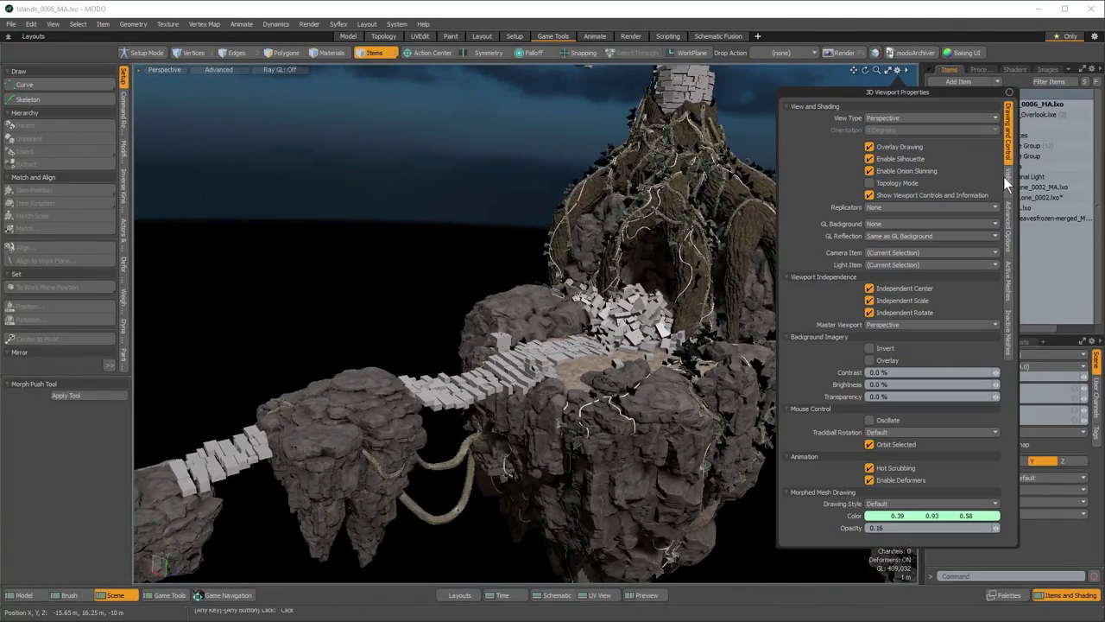
{"action": "left_click", "coordinate": [1008, 231]}
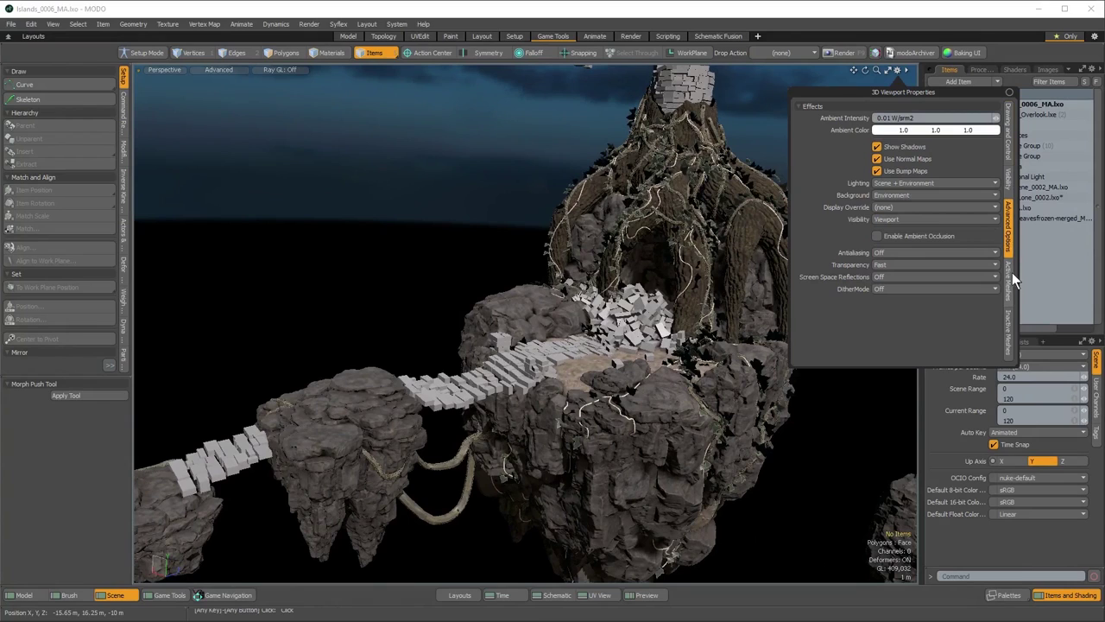
{"action": "left_click", "coordinate": [898, 184]}
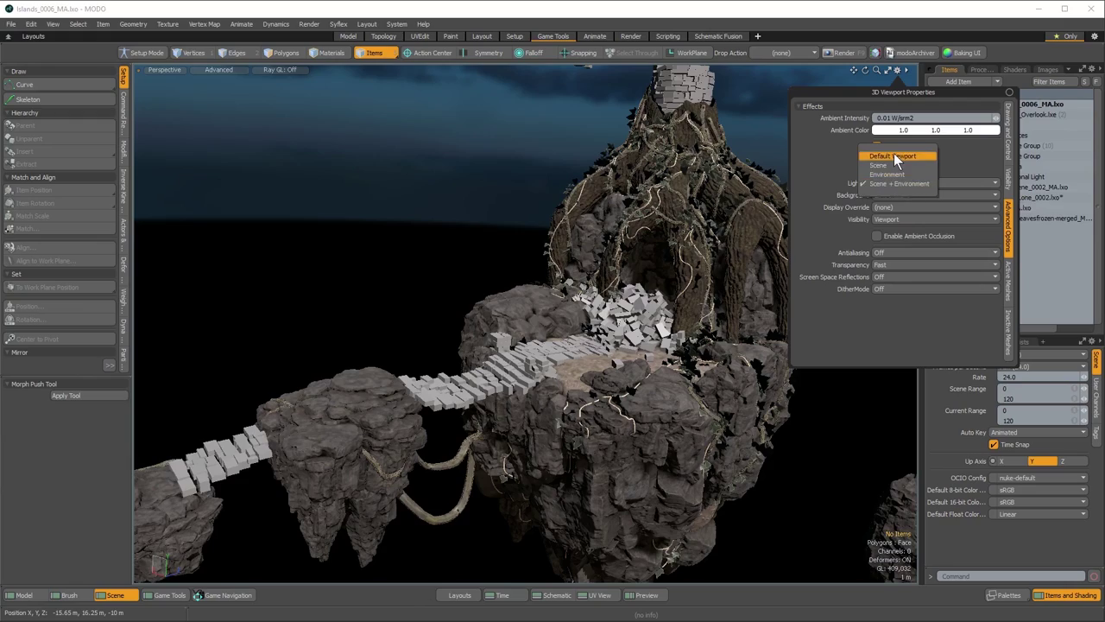
{"action": "left_click", "coordinate": [893, 152]}
{"action": "left_click_drag", "start_coordinate": [631, 279], "coordinate": [492, 318], "text": "alt"}
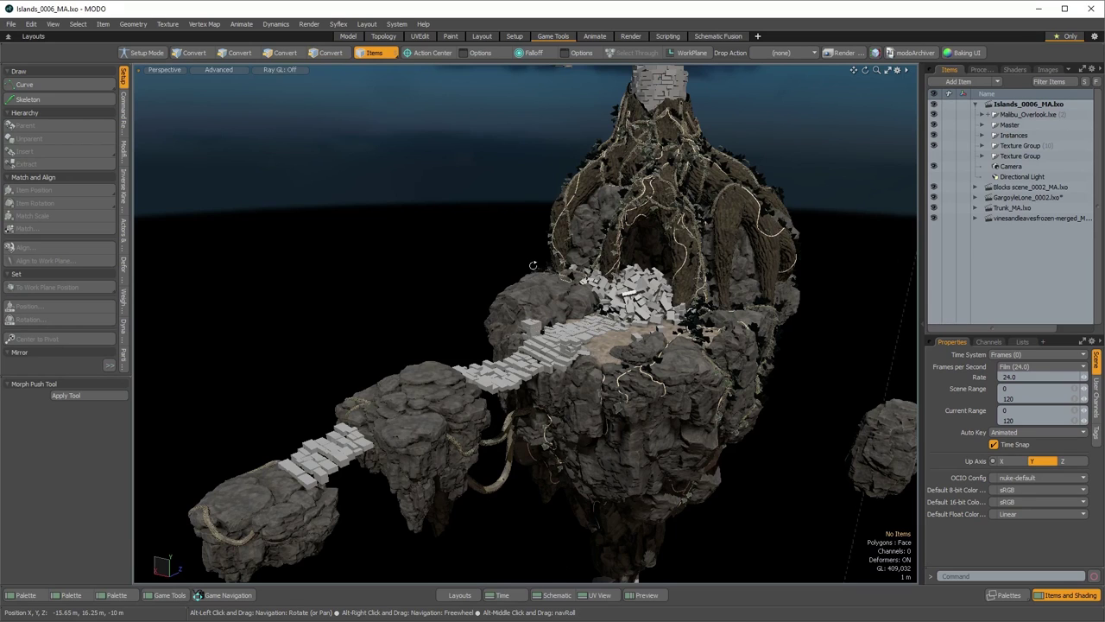
Set the viewport's lighting to Scene in the advanced options and inspect the islands
{"action": "left_click", "coordinate": [898, 73]}
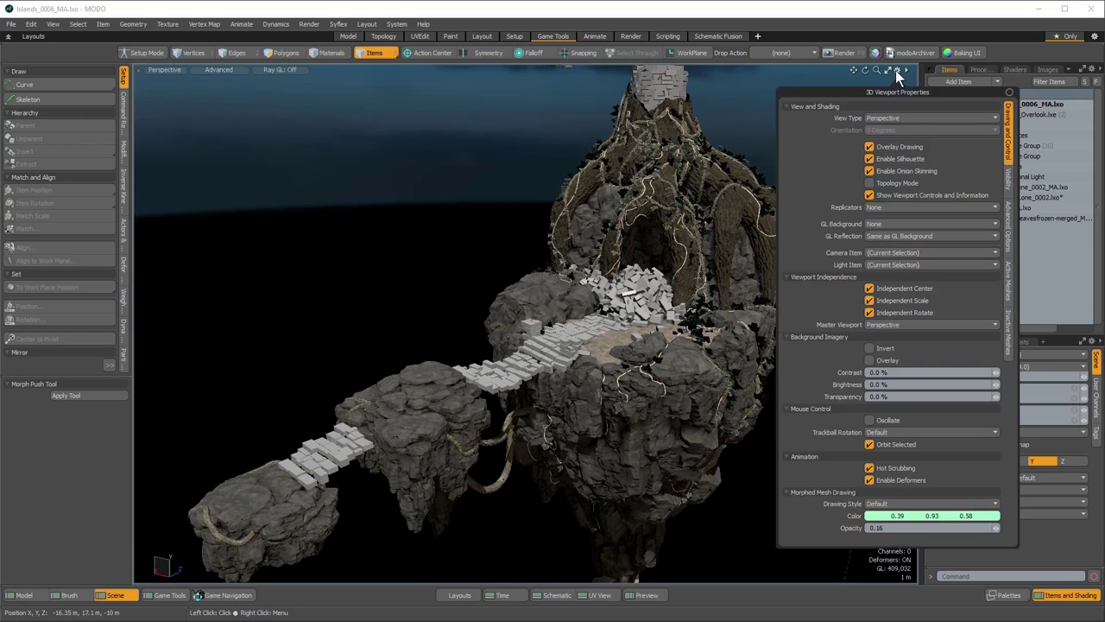
{"action": "left_click", "coordinate": [1010, 227]}
{"action": "left_click", "coordinate": [915, 183]}
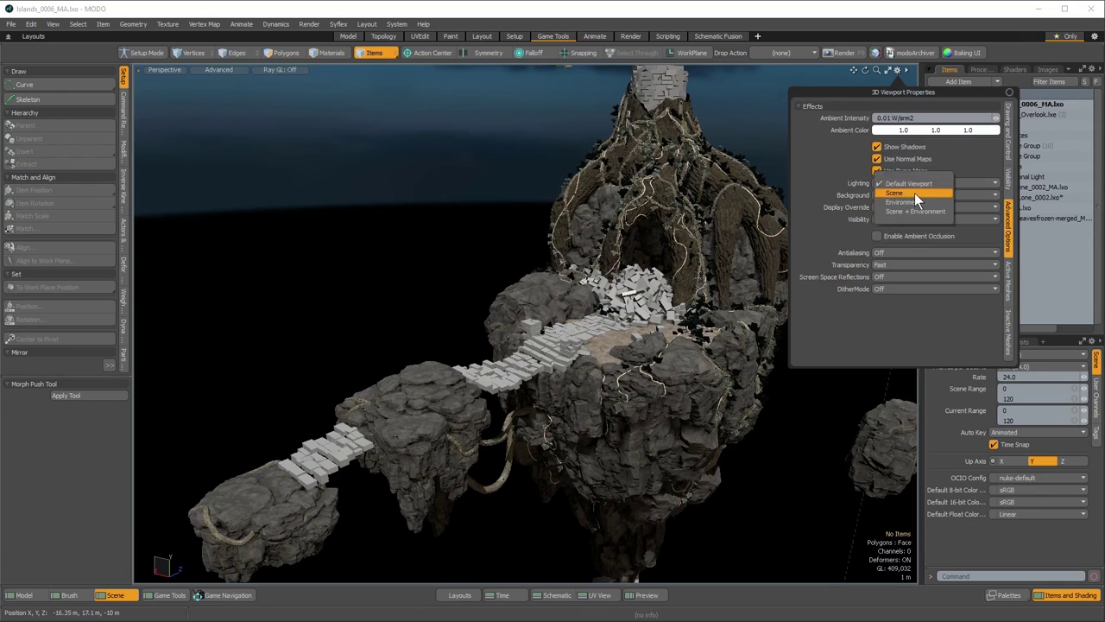
{"action": "left_click", "coordinate": [914, 193]}
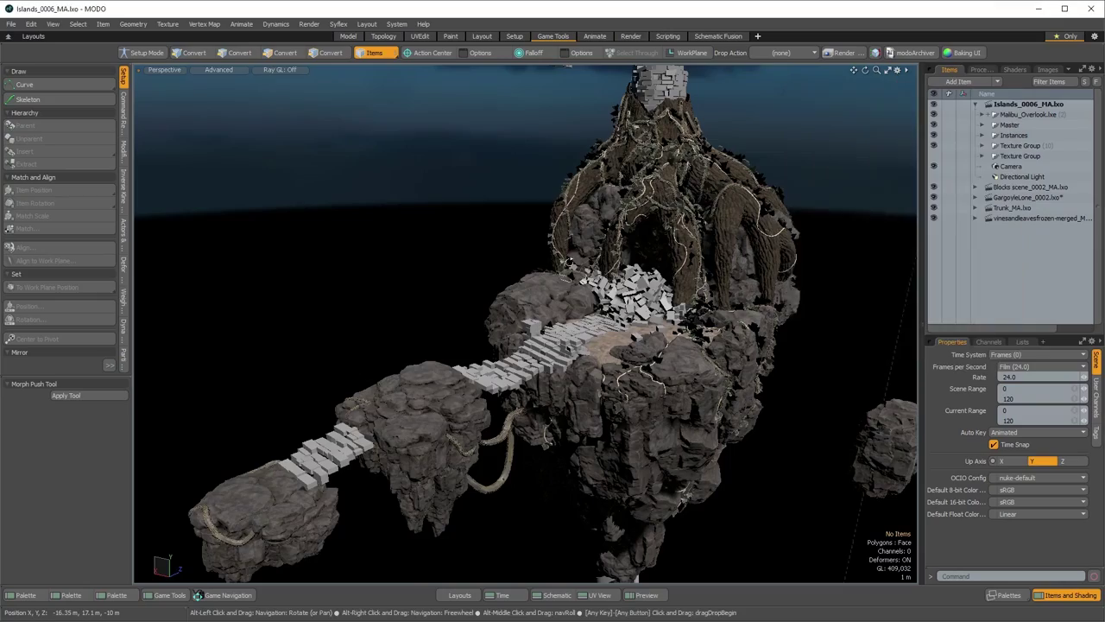
{"action": "left_click_drag", "start_coordinate": [639, 362], "coordinate": [592, 251], "text": "alt"}
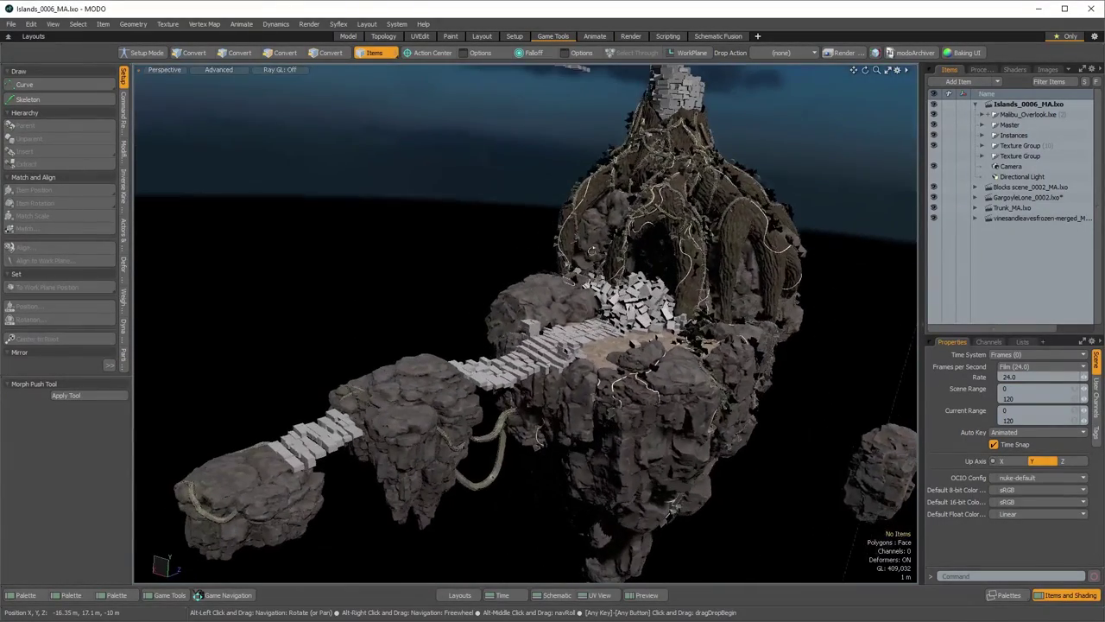
Switch the viewport's lighting to Environment and after that to Scene + Environment in its advanced options
{"action": "left_click", "coordinate": [898, 71]}
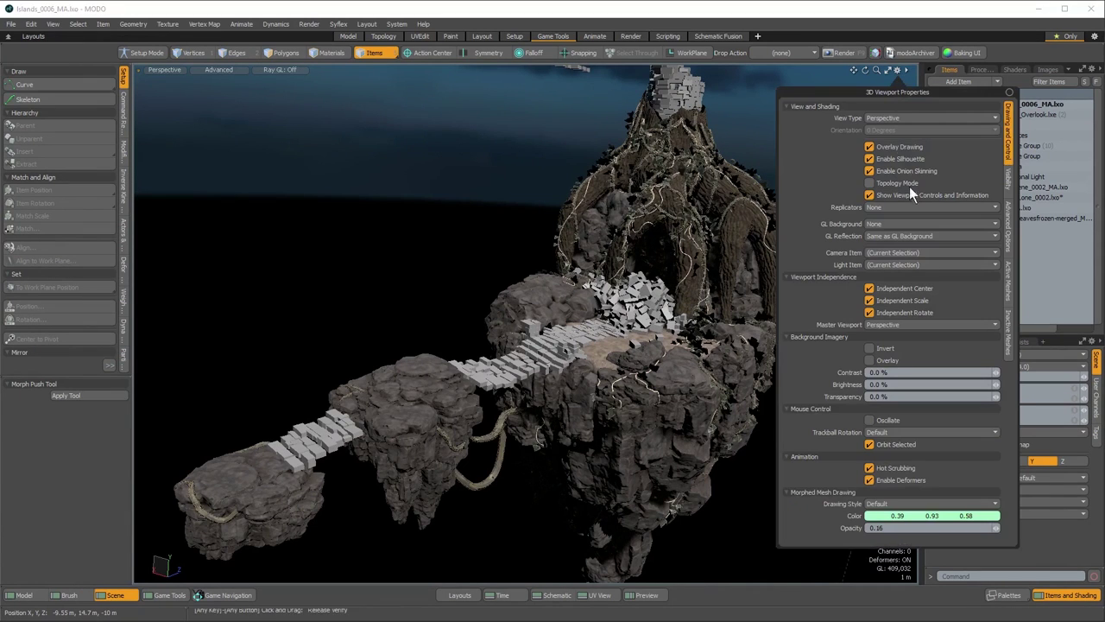
{"action": "left_click", "coordinate": [1008, 225]}
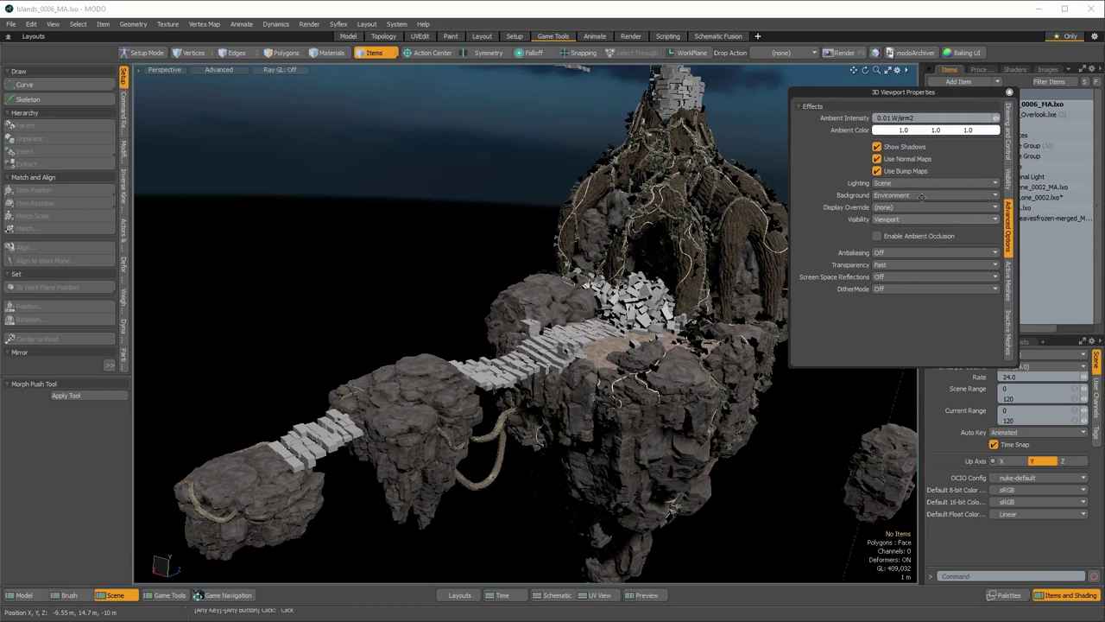
{"action": "left_click_drag", "start_coordinate": [899, 91], "coordinate": [270, 87]}
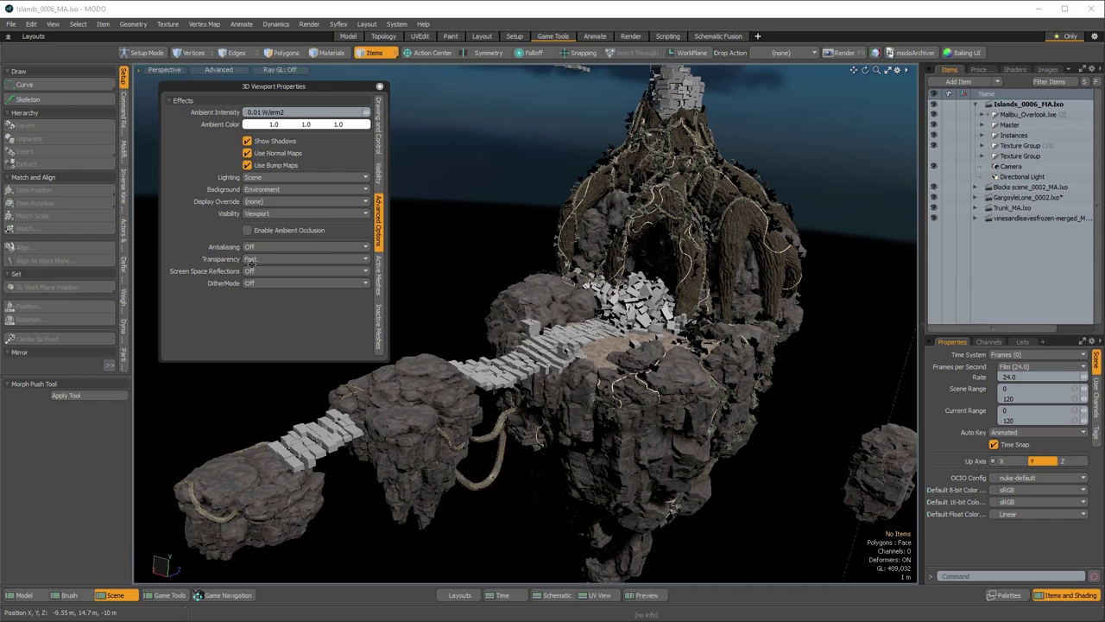
{"action": "left_click", "coordinate": [282, 177]}
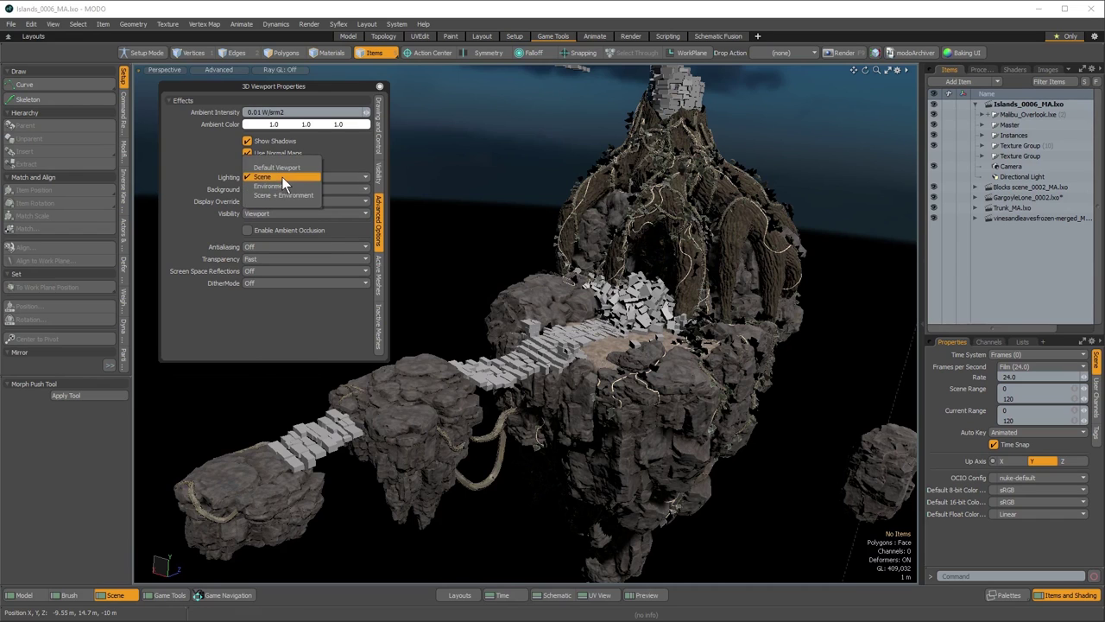
{"action": "left_click", "coordinate": [282, 186]}
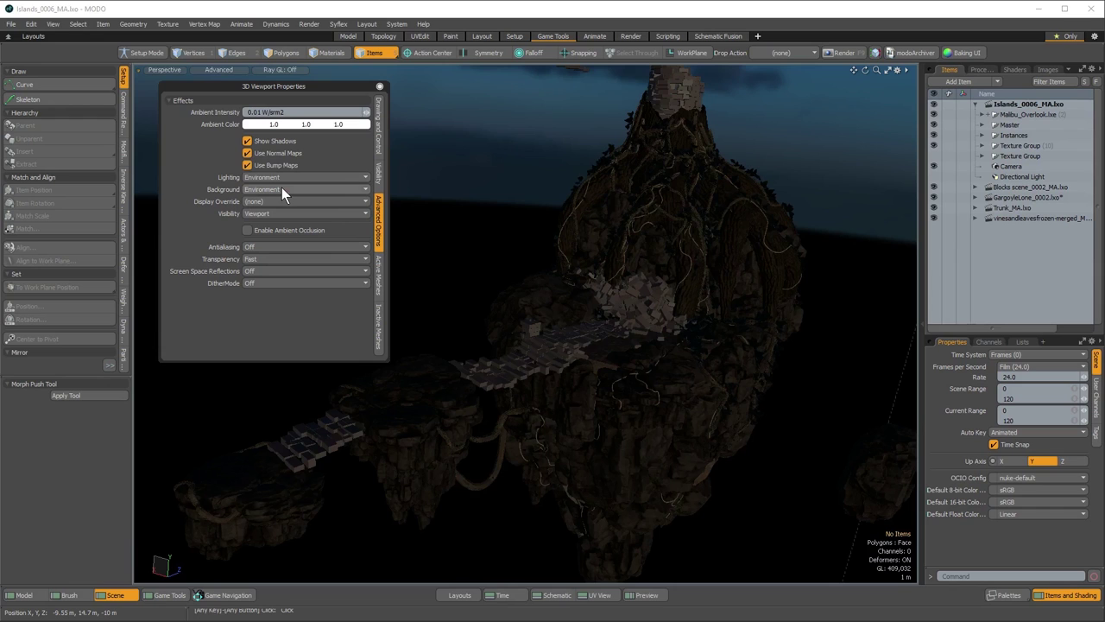
{"action": "left_click", "coordinate": [277, 178]}
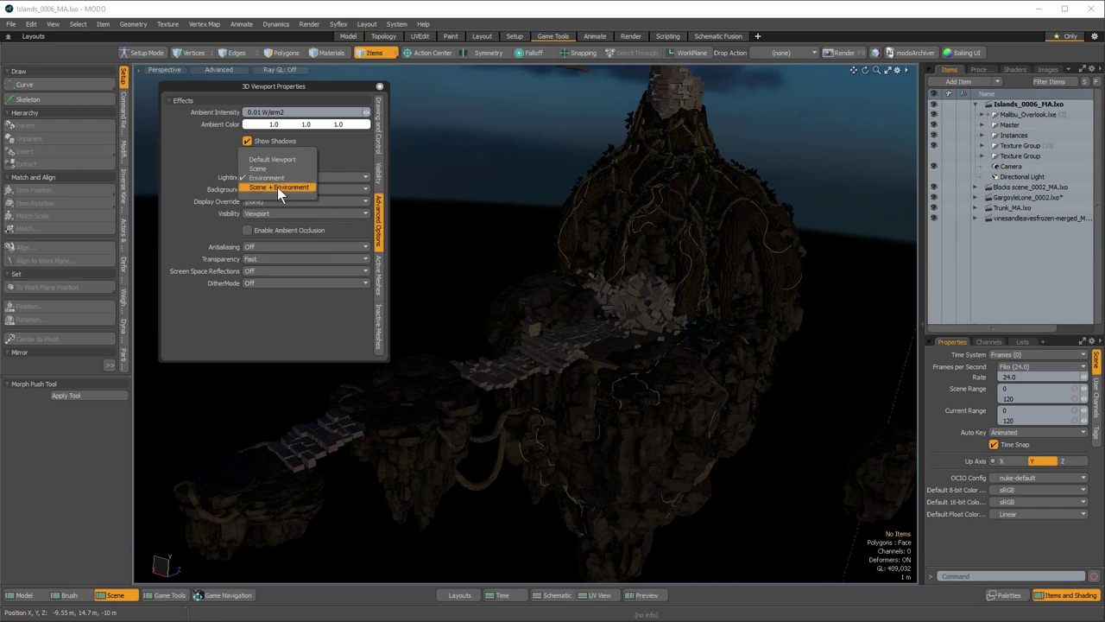
{"action": "left_click", "coordinate": [277, 186]}
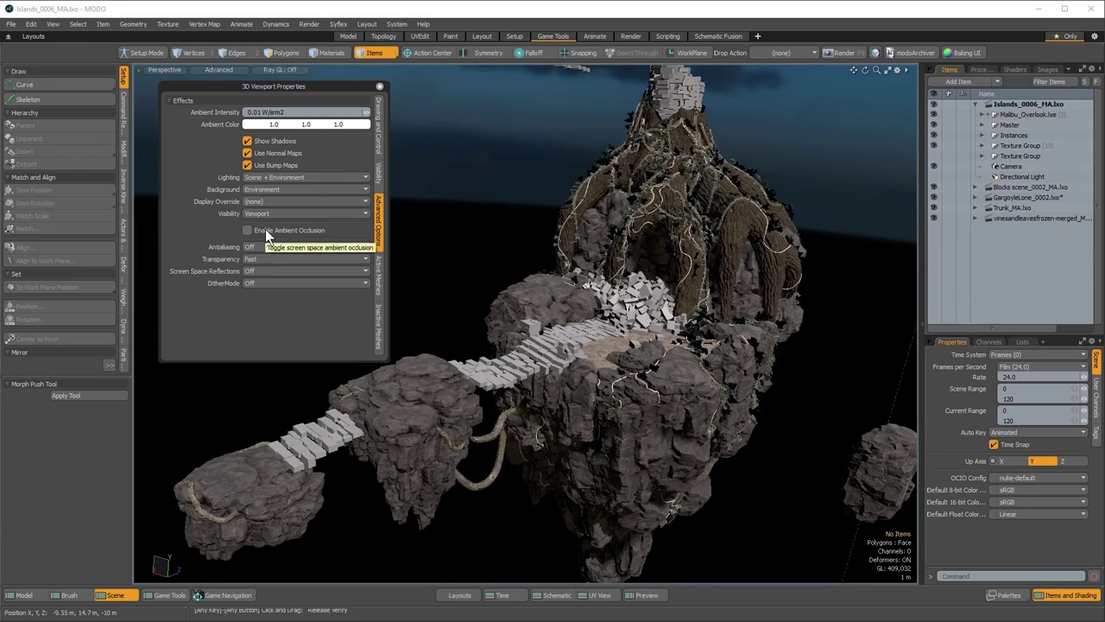
Switch the viewport's background override to Default Viewport and back to Environment in the advanced options
{"action": "left_click", "coordinate": [378, 172]}
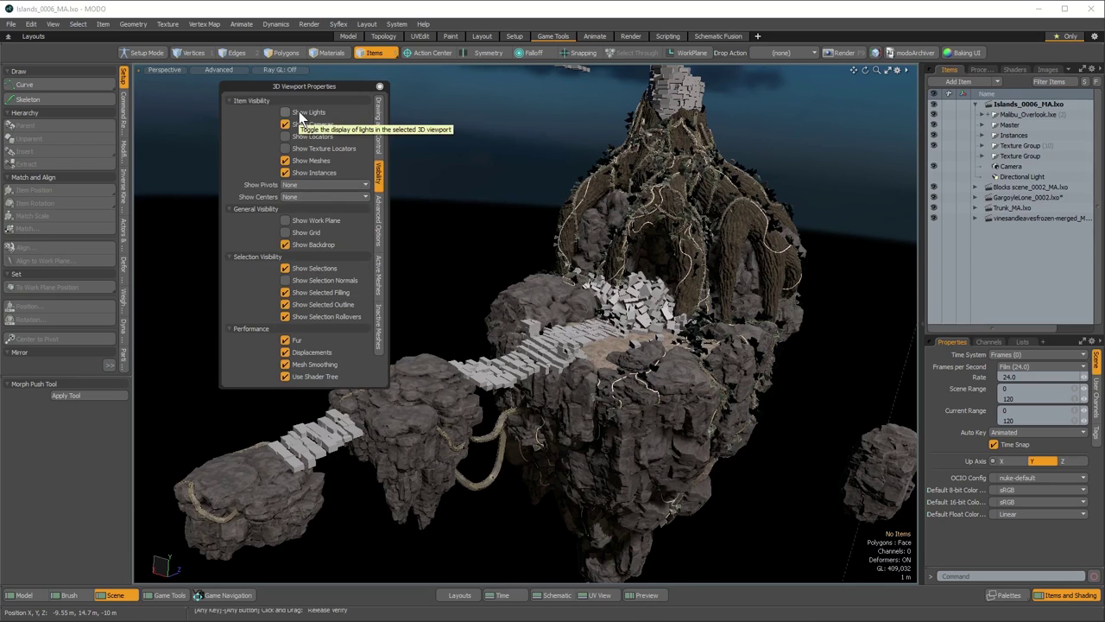
{"action": "left_click", "coordinate": [378, 210]}
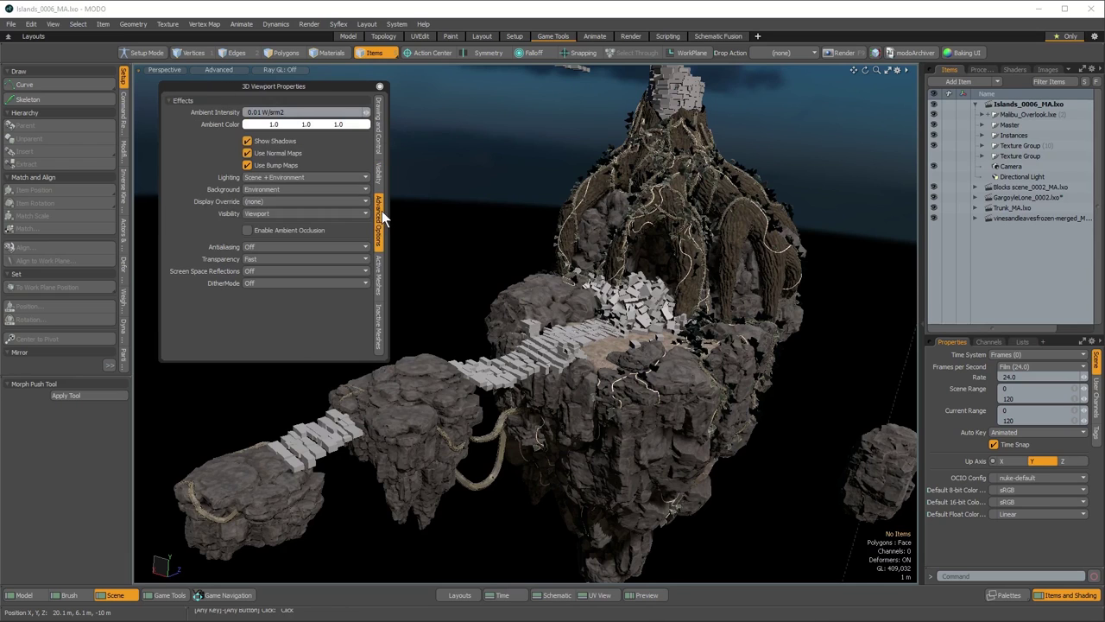
{"action": "left_click", "coordinate": [272, 185]}
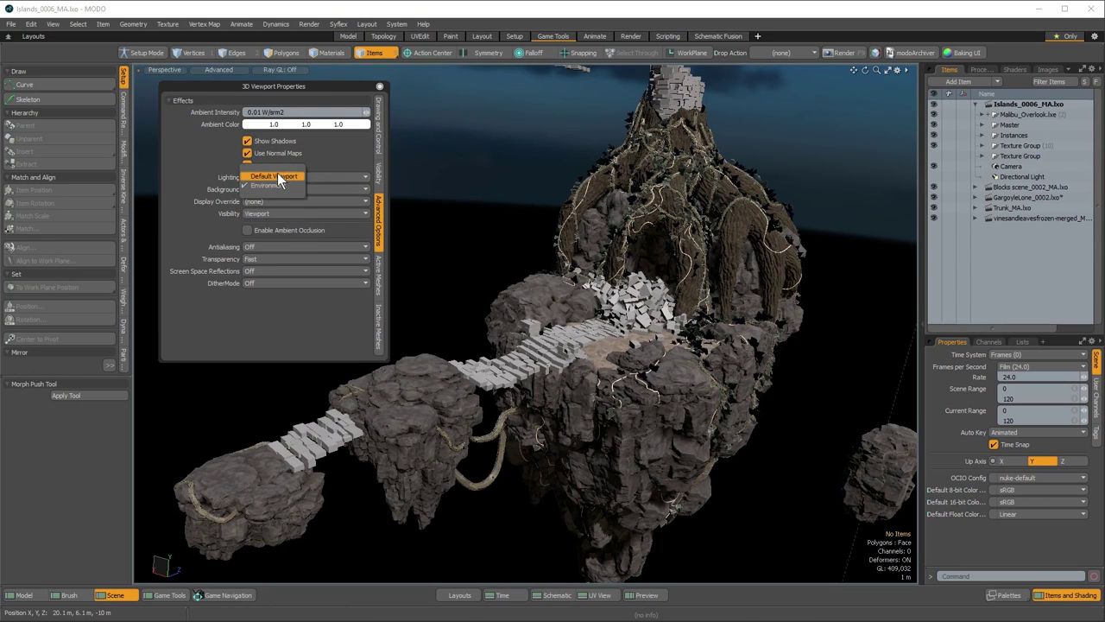
{"action": "left_click", "coordinate": [278, 177]}
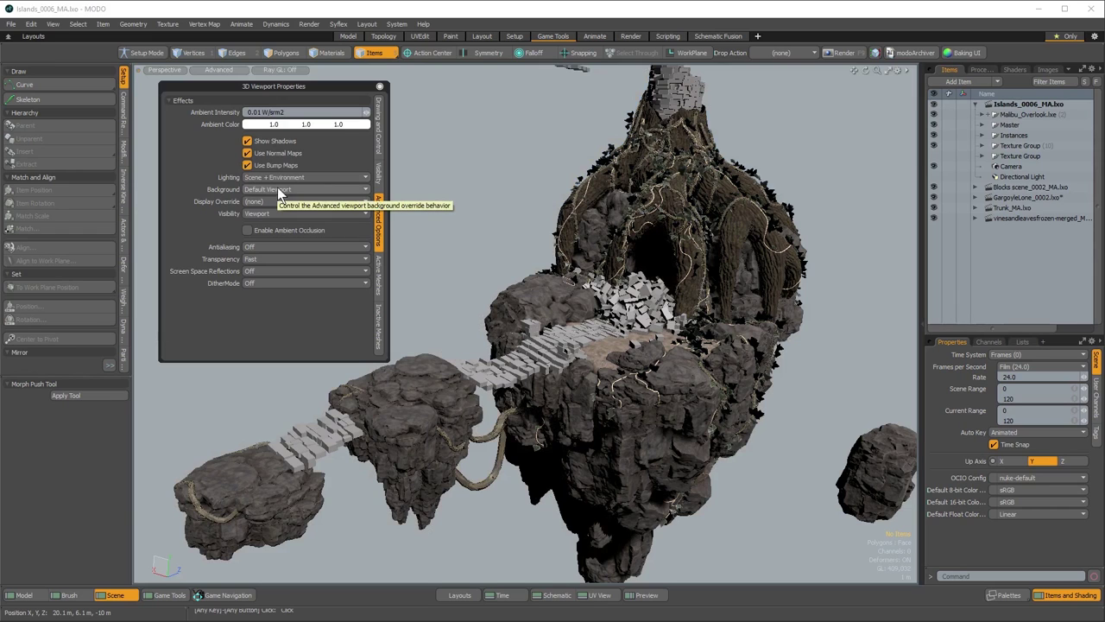
{"action": "left_click", "coordinate": [278, 188]}
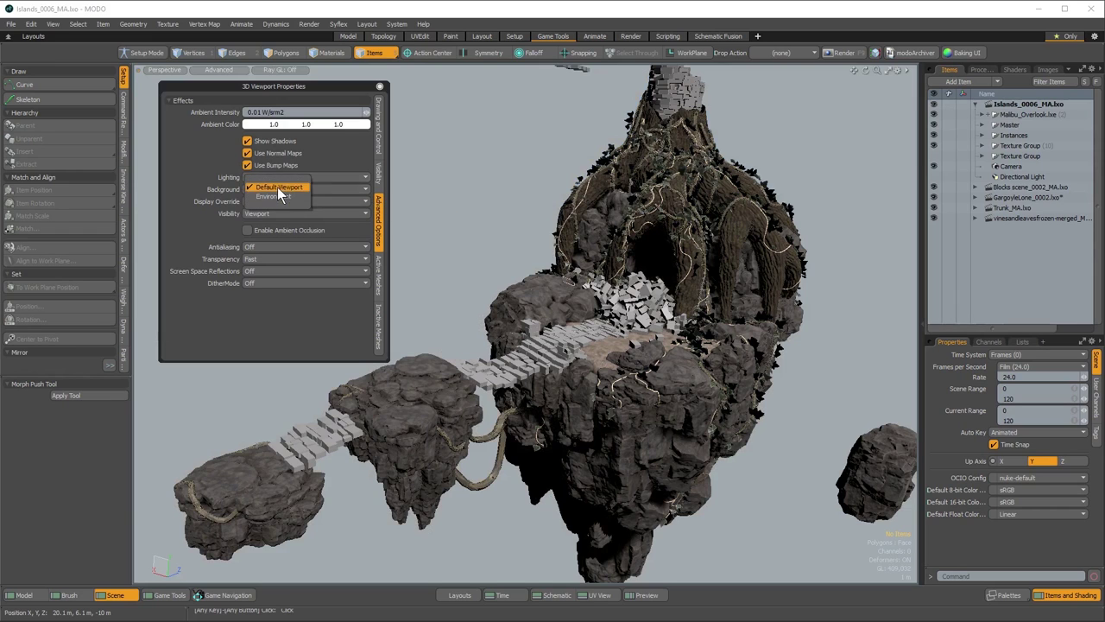
{"action": "left_click", "coordinate": [276, 194]}
Set the viewport's display override to Render without wireframe and widgets, and return it to (none)
{"action": "left_click", "coordinate": [276, 201]}
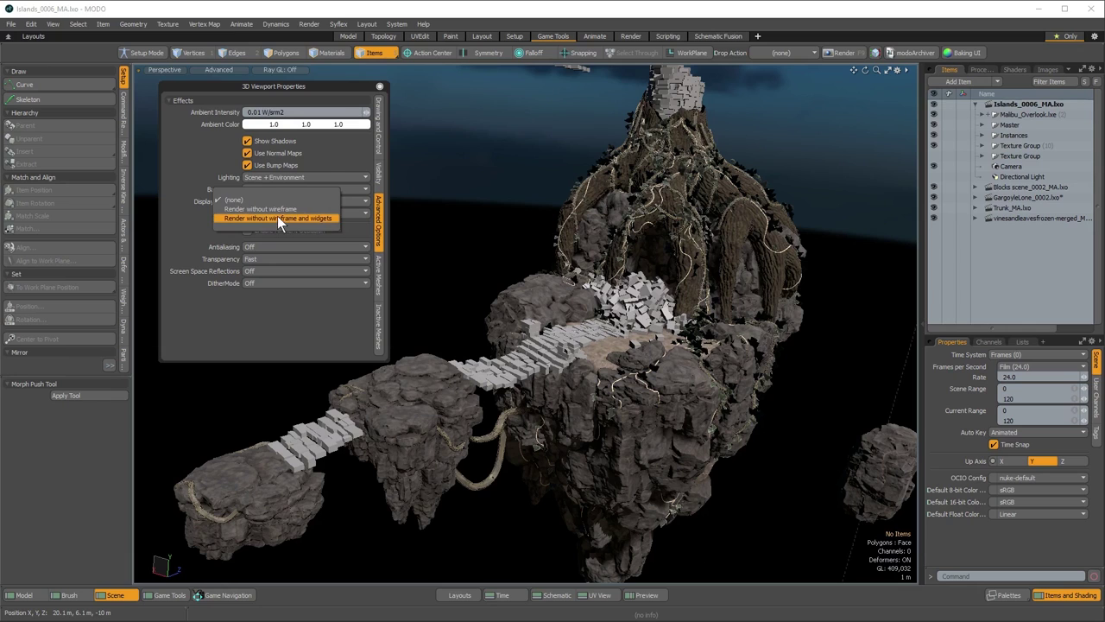
{"action": "left_click", "coordinate": [277, 217]}
{"action": "left_click", "coordinate": [273, 213]}
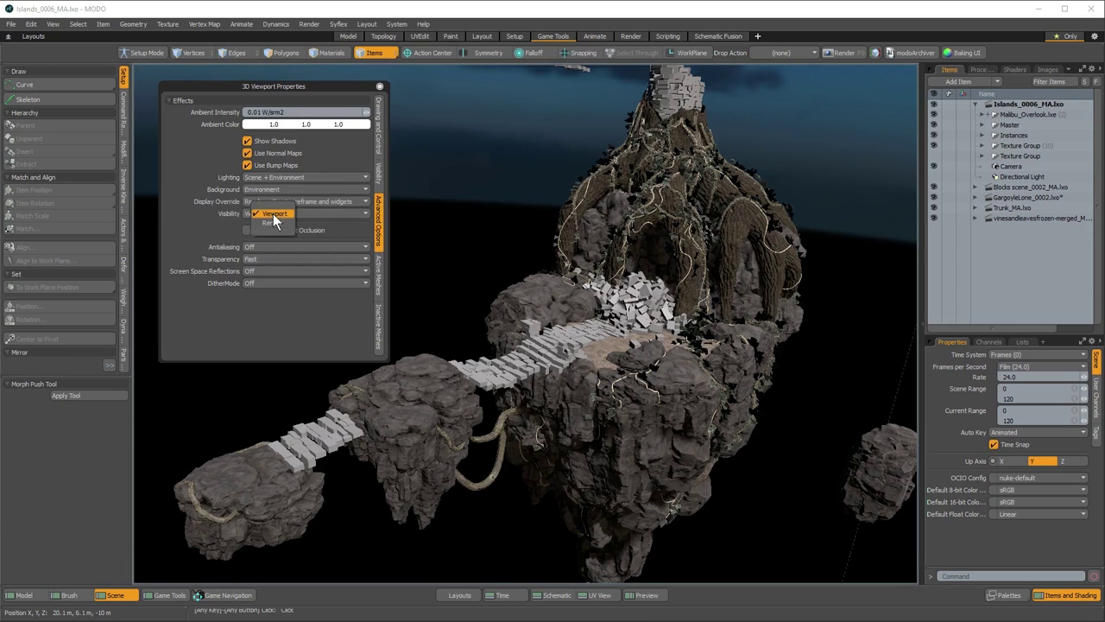
{"action": "left_click", "coordinate": [345, 202]}
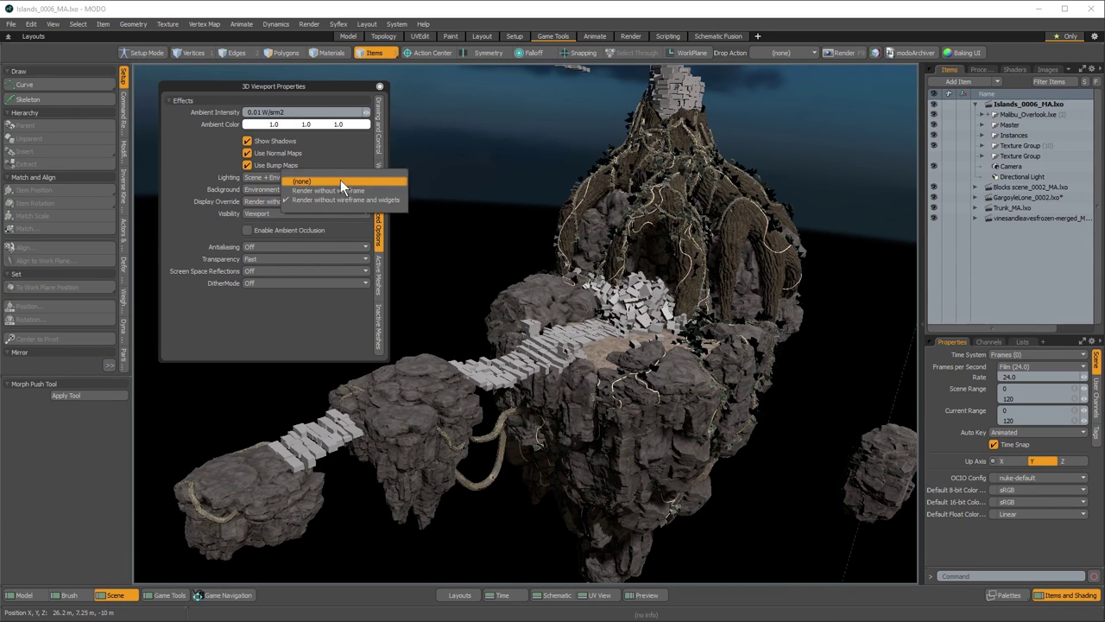
{"action": "left_click", "coordinate": [340, 180]}
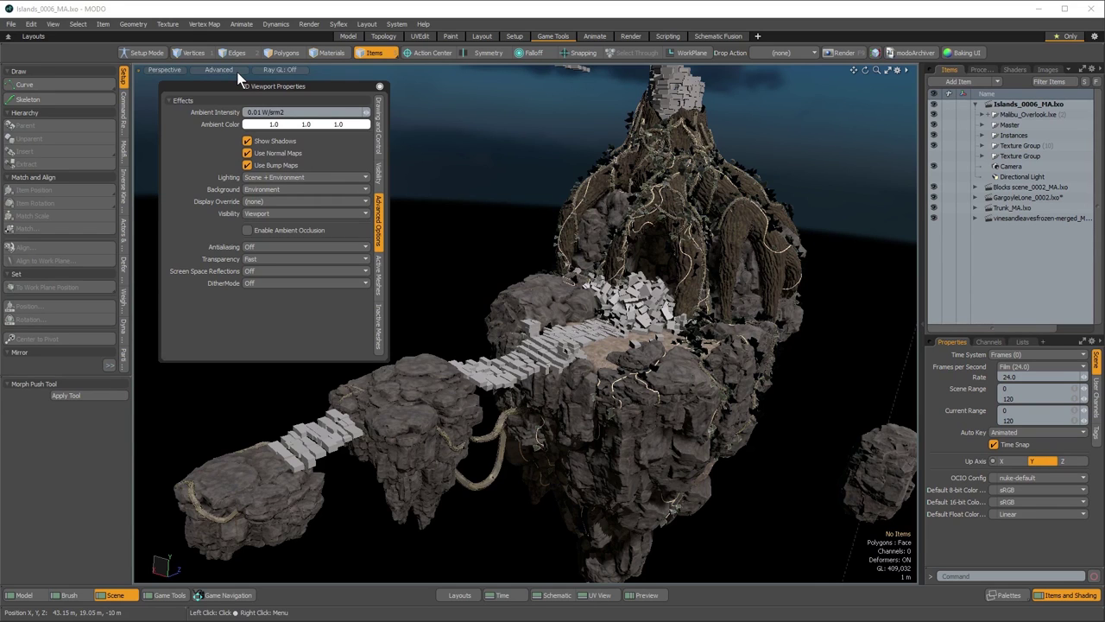
Compare the viewport with shadows on and off, leave shadows off, close the viewport properties and inspect the islands
{"action": "left_click", "coordinate": [248, 141]}
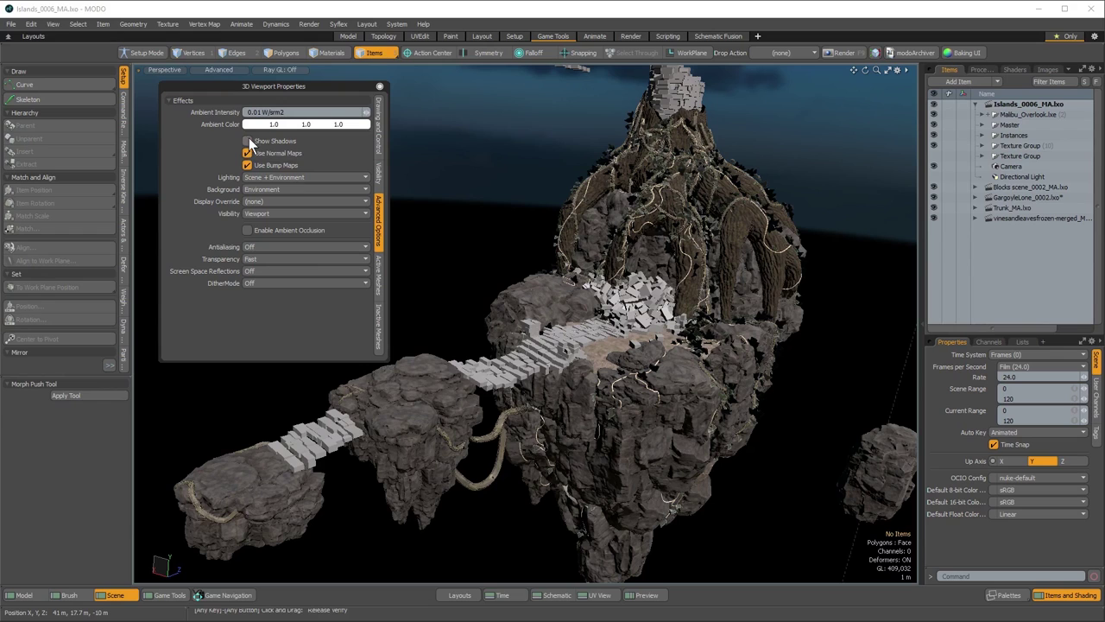
{"action": "left_click", "coordinate": [249, 143]}
{"action": "left_click", "coordinate": [248, 142]}
{"action": "left_click", "coordinate": [248, 142]}
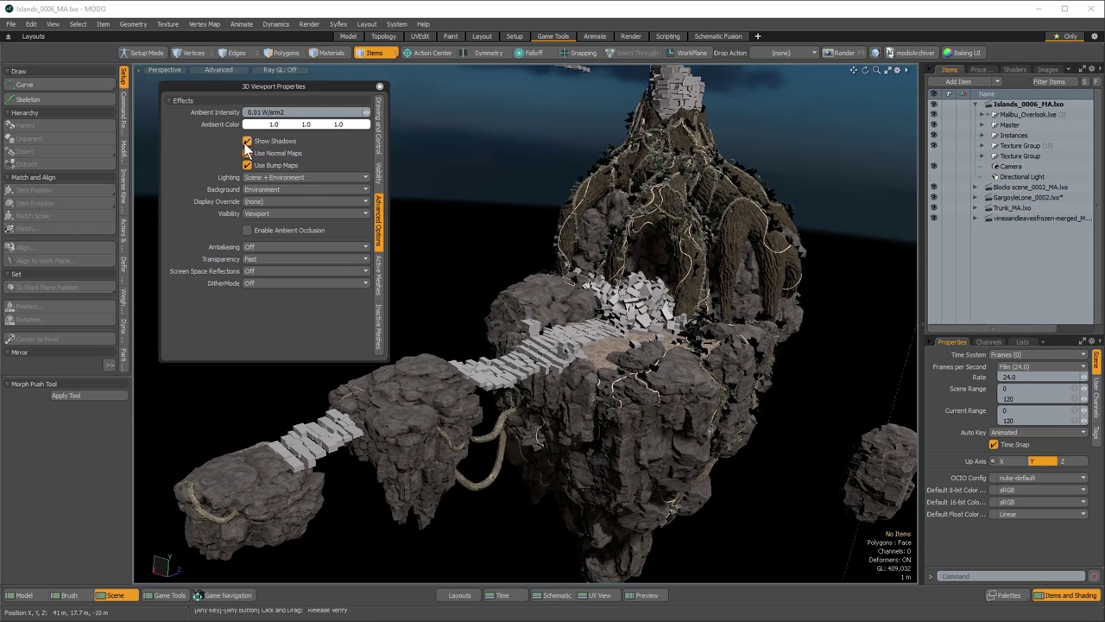
{"action": "left_click", "coordinate": [248, 141]}
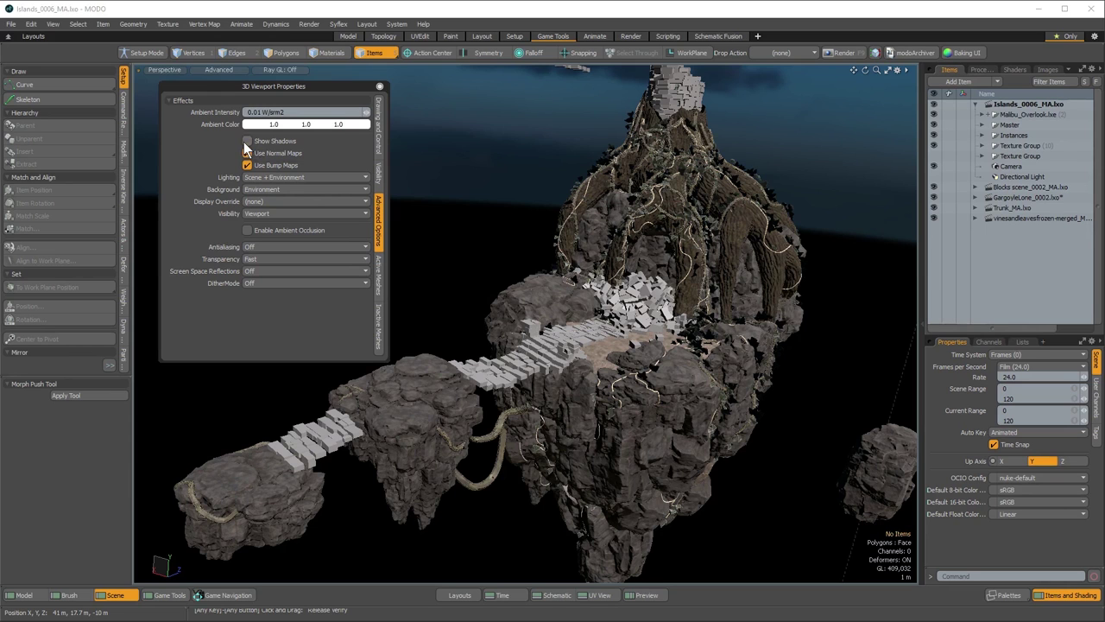
{"action": "left_click", "coordinate": [380, 86]}
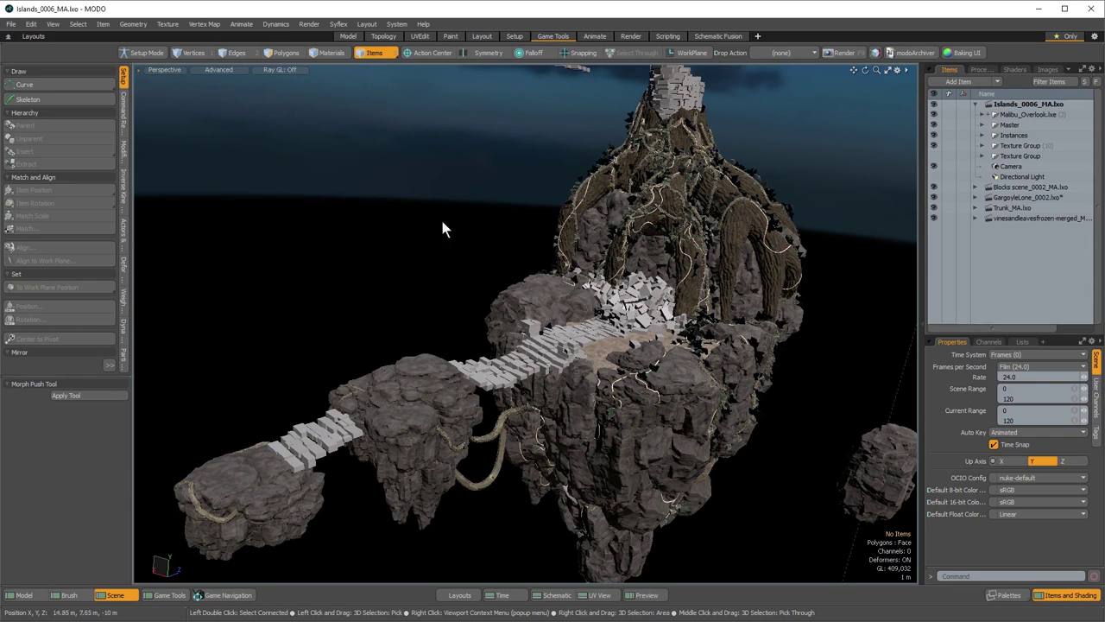
{"action": "left_click_drag", "start_coordinate": [442, 228], "coordinate": [518, 237], "text": "alt"}
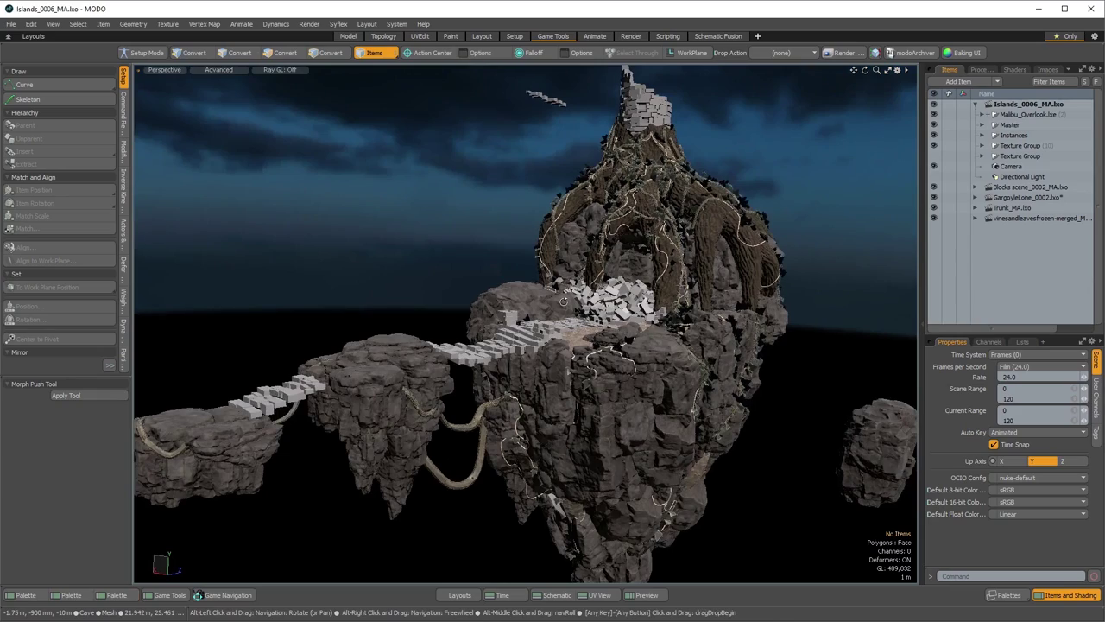
{"action": "left_click_drag", "start_coordinate": [656, 344], "coordinate": [670, 373], "text": "alt"}
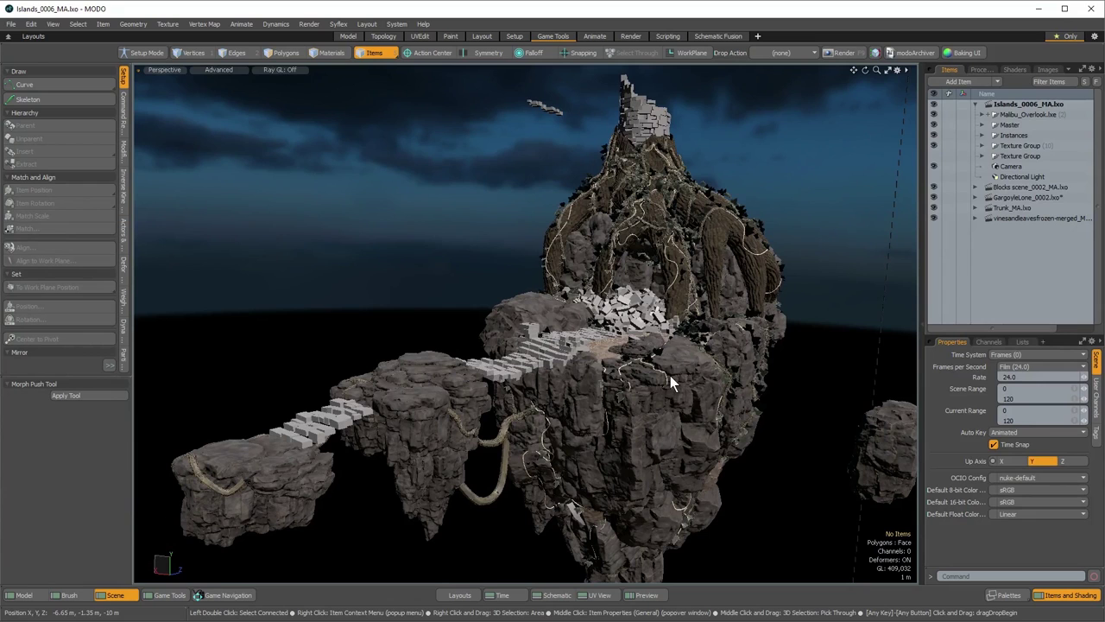
{"action": "left_click_drag", "start_coordinate": [670, 375], "coordinate": [663, 378], "text": "alt"}
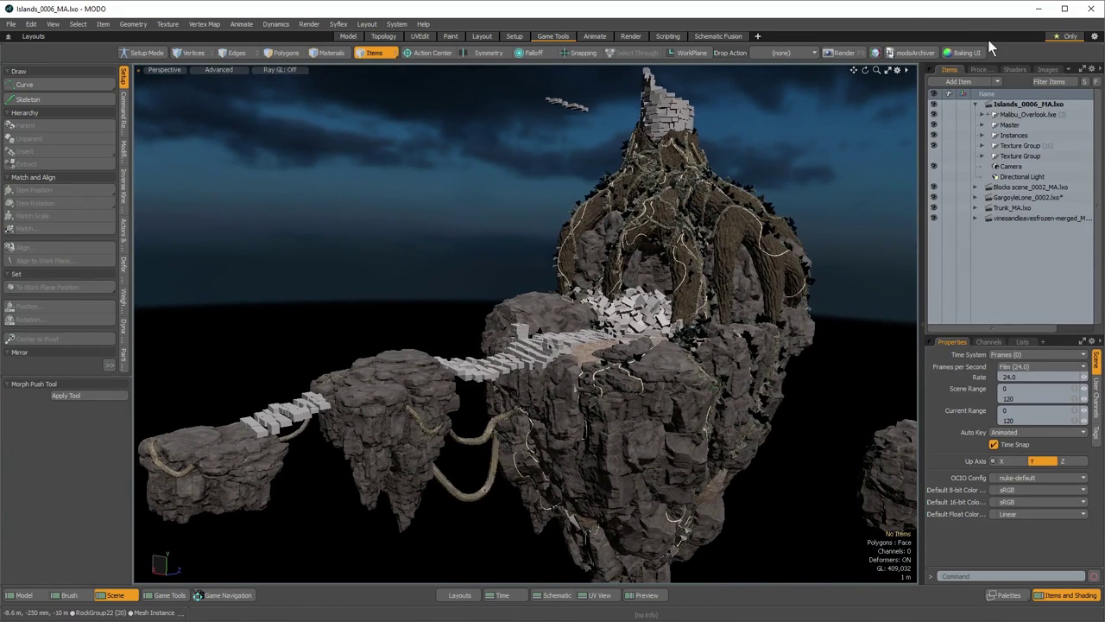
Examine the RockGr_09_a material group in the shader tree, including its Unity Material and the albedo, ambient occlusion and metallic image layers
{"action": "left_click", "coordinate": [1019, 69]}
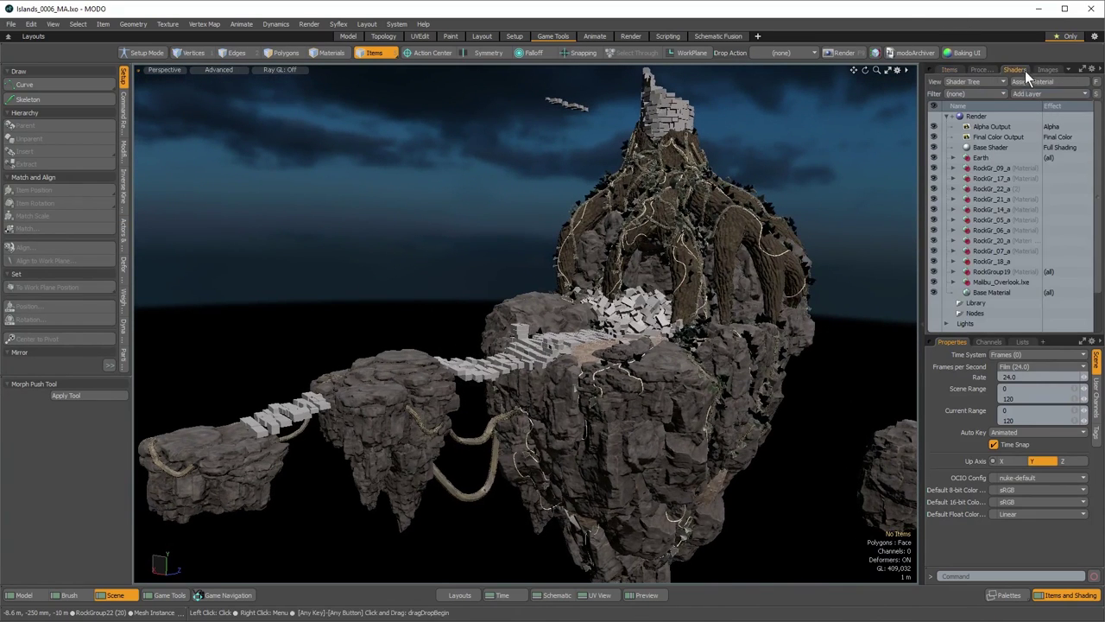
{"action": "left_click", "coordinate": [954, 167]}
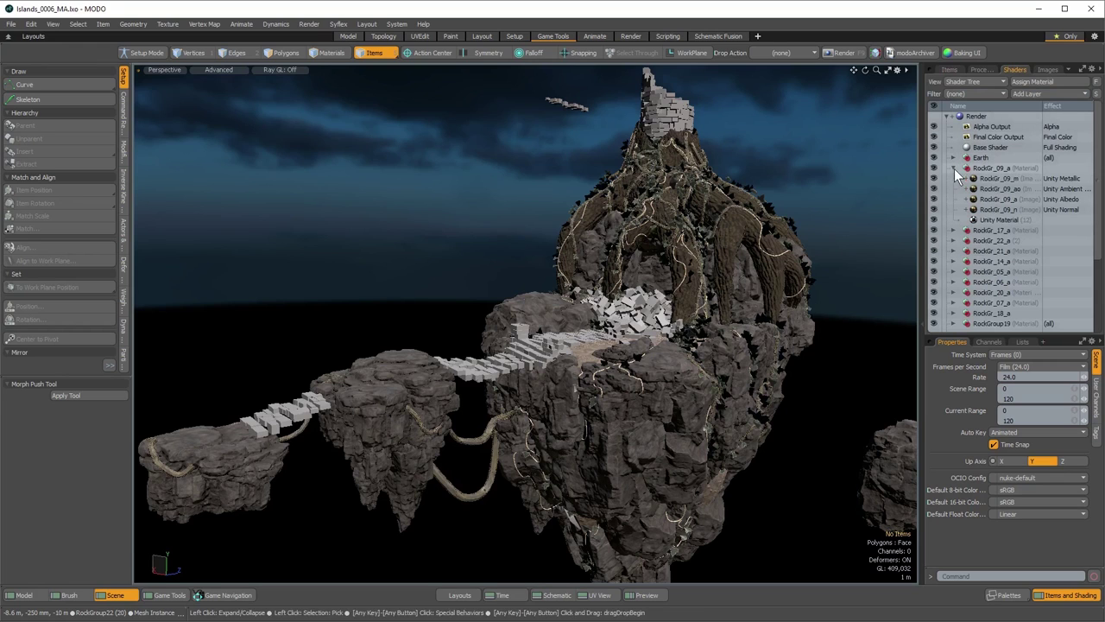
{"action": "left_click", "coordinate": [976, 219]}
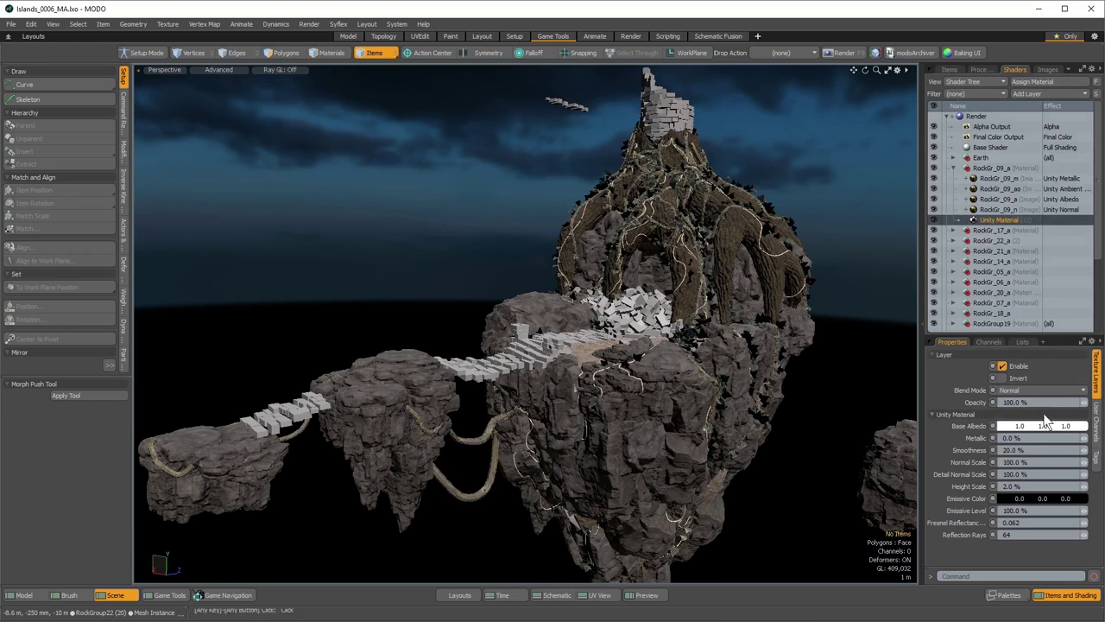
{"action": "left_click", "coordinate": [988, 209]}
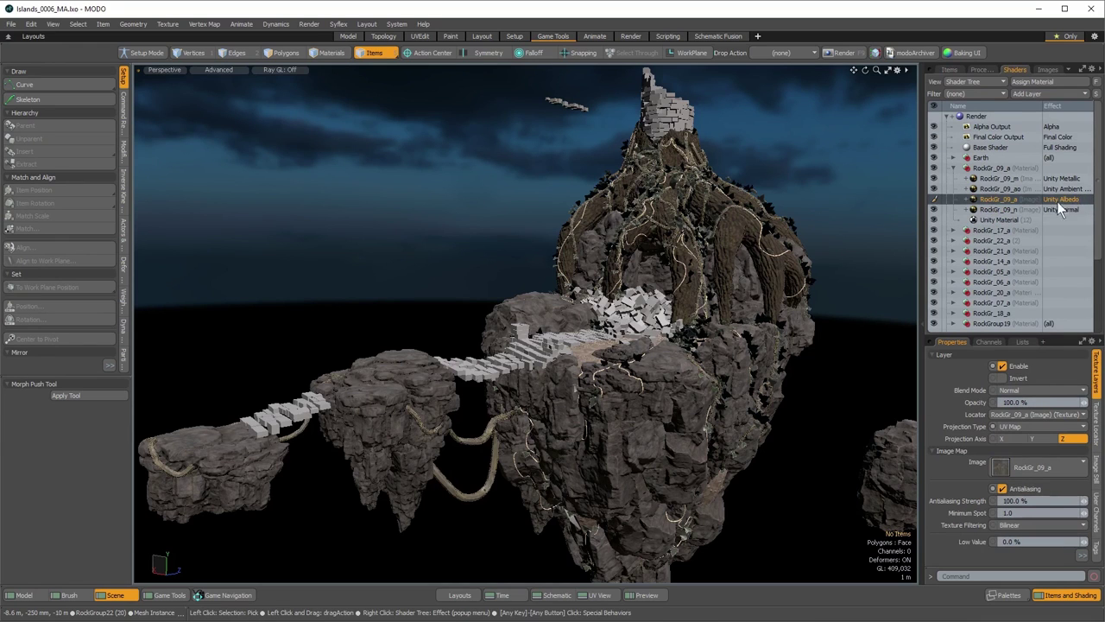
{"action": "left_click", "coordinate": [999, 187]}
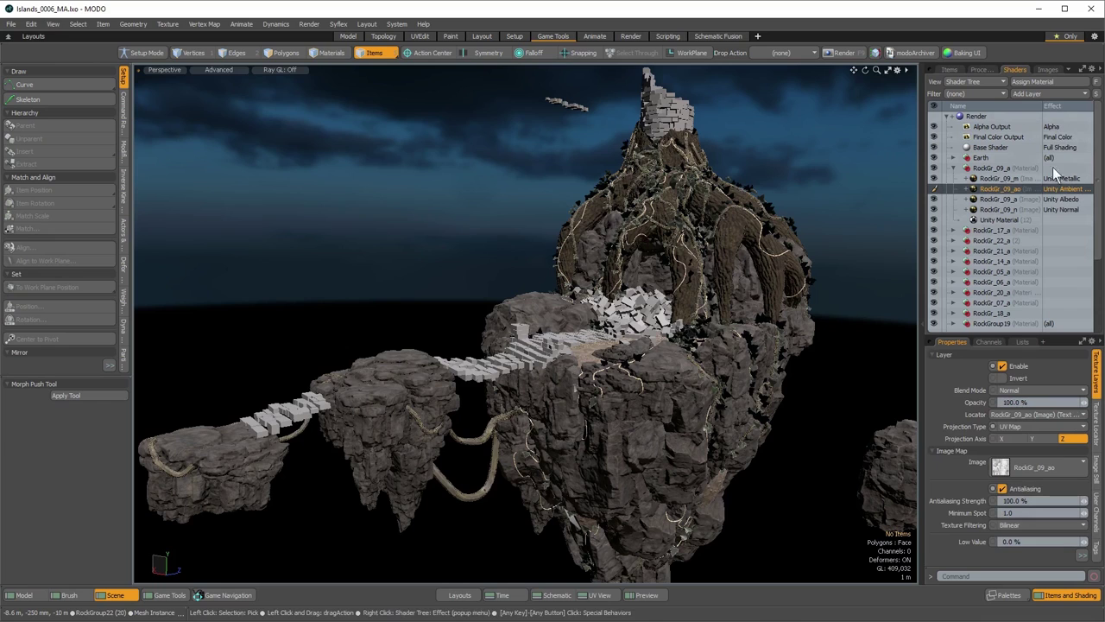
{"action": "left_click", "coordinate": [992, 167]}
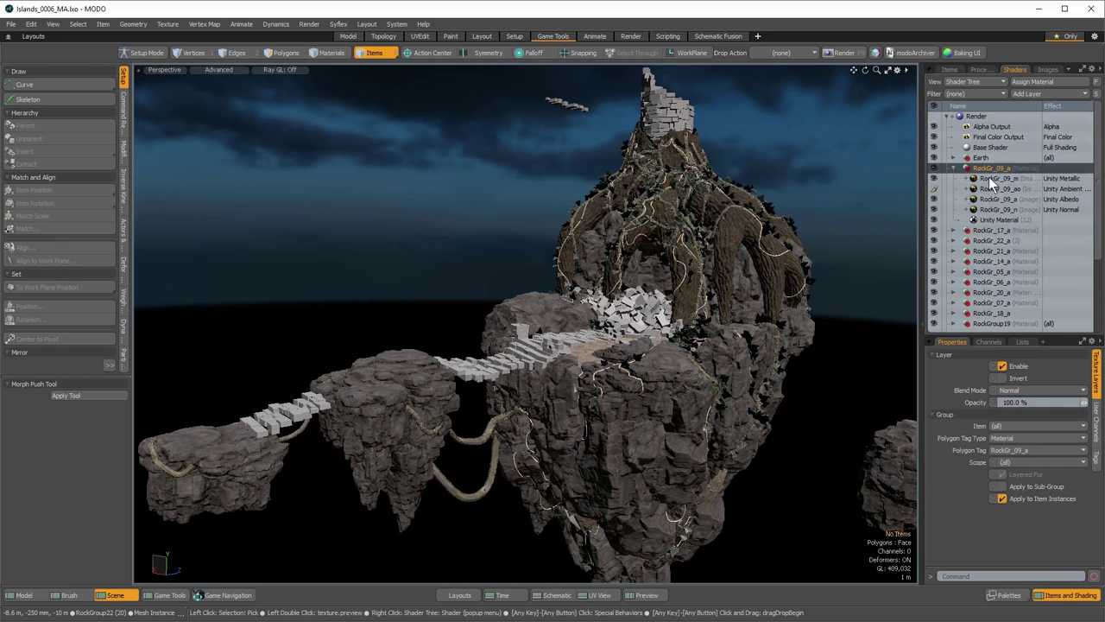
{"action": "left_click", "coordinate": [989, 179]}
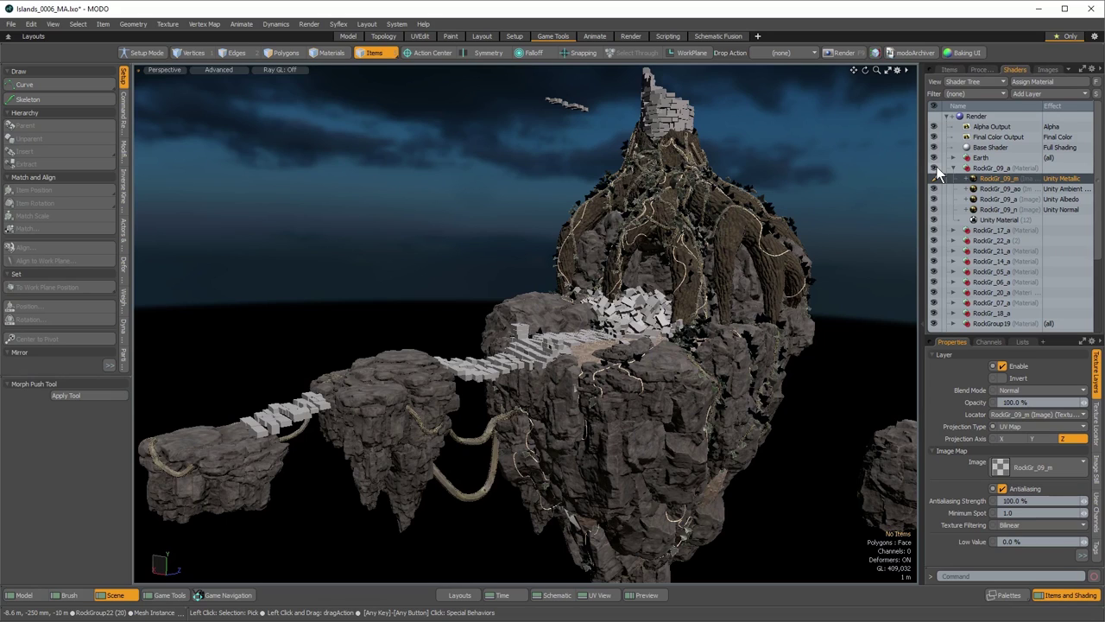
Collapse Islands_0006_MA.lxo in the item list, hide the blocks, gargoyle, trunk and vines scenes, and inspect the bare rock islands
{"action": "left_click_drag", "start_coordinate": [529, 373], "coordinate": [588, 381], "text": "alt"}
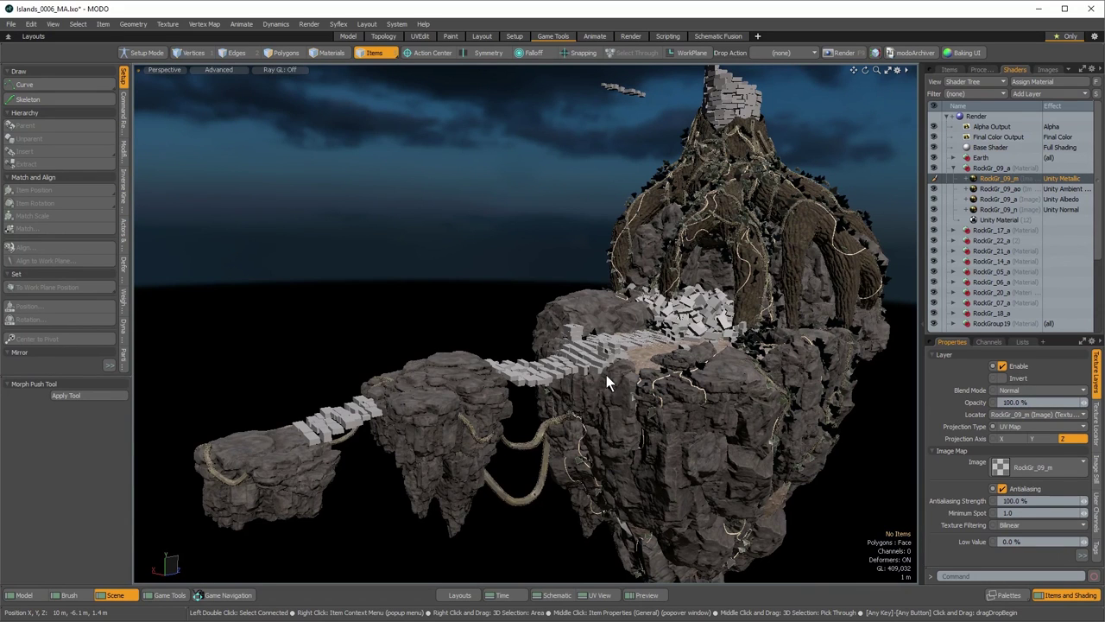
{"action": "left_click_drag", "start_coordinate": [607, 383], "coordinate": [615, 357], "text": "alt"}
{"action": "left_click", "coordinate": [949, 69]}
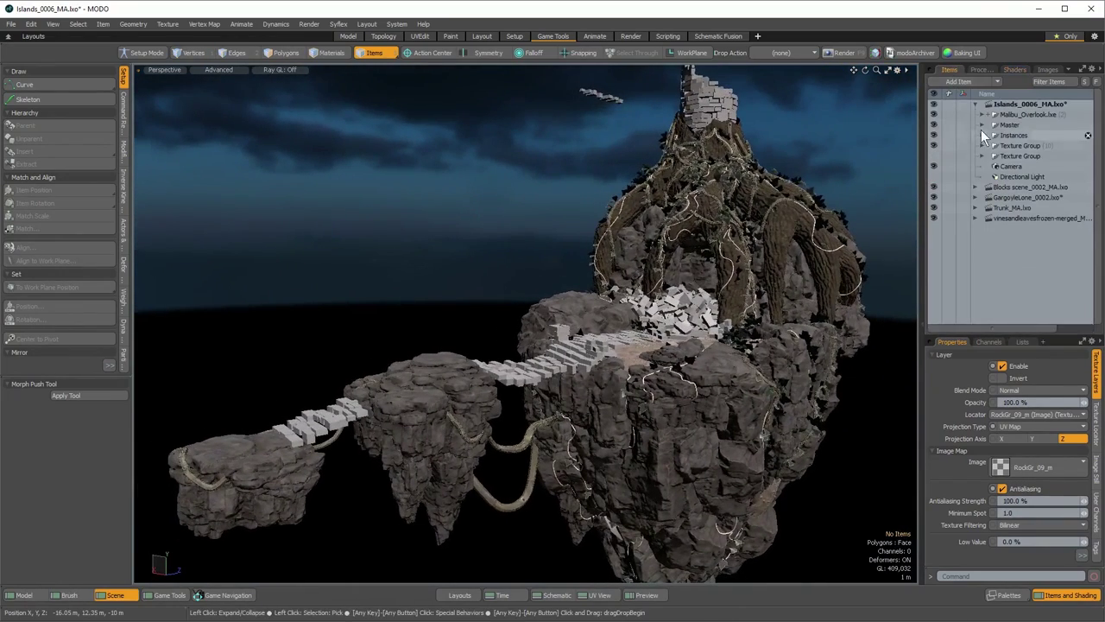
{"action": "left_click", "coordinate": [976, 104]}
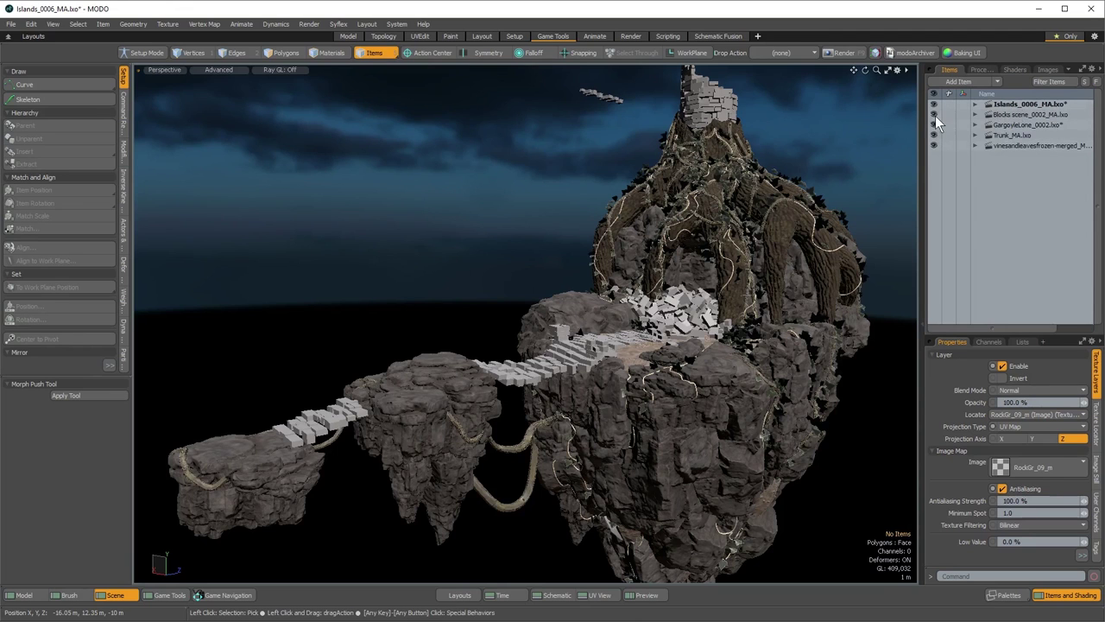
{"action": "left_click_drag", "start_coordinate": [934, 114], "coordinate": [936, 146]}
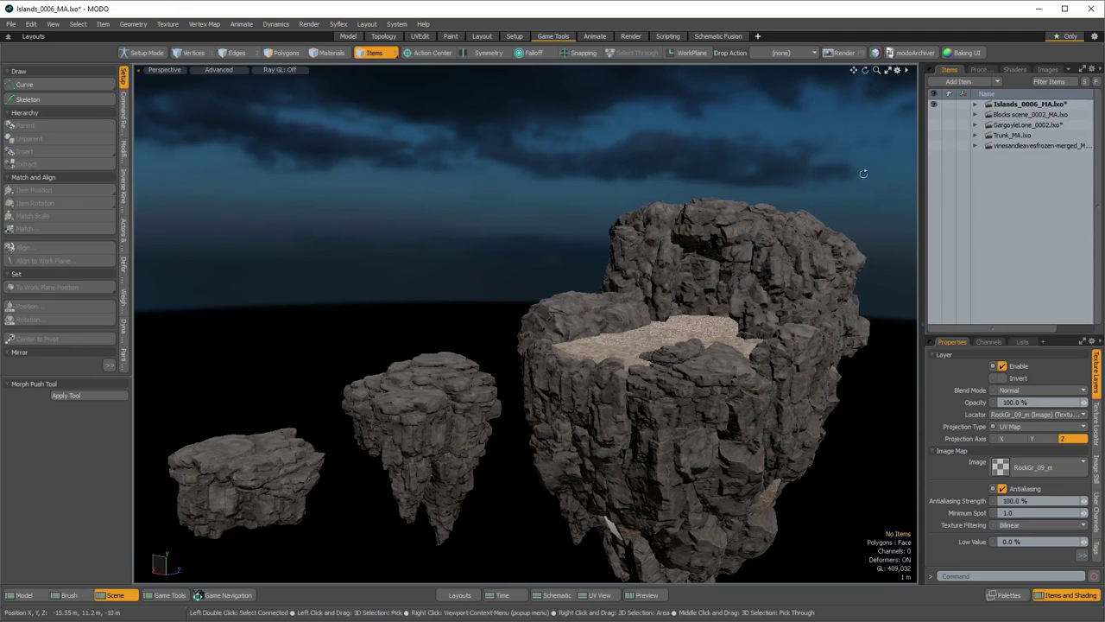
{"action": "left_click_drag", "start_coordinate": [863, 173], "coordinate": [763, 254], "text": "alt"}
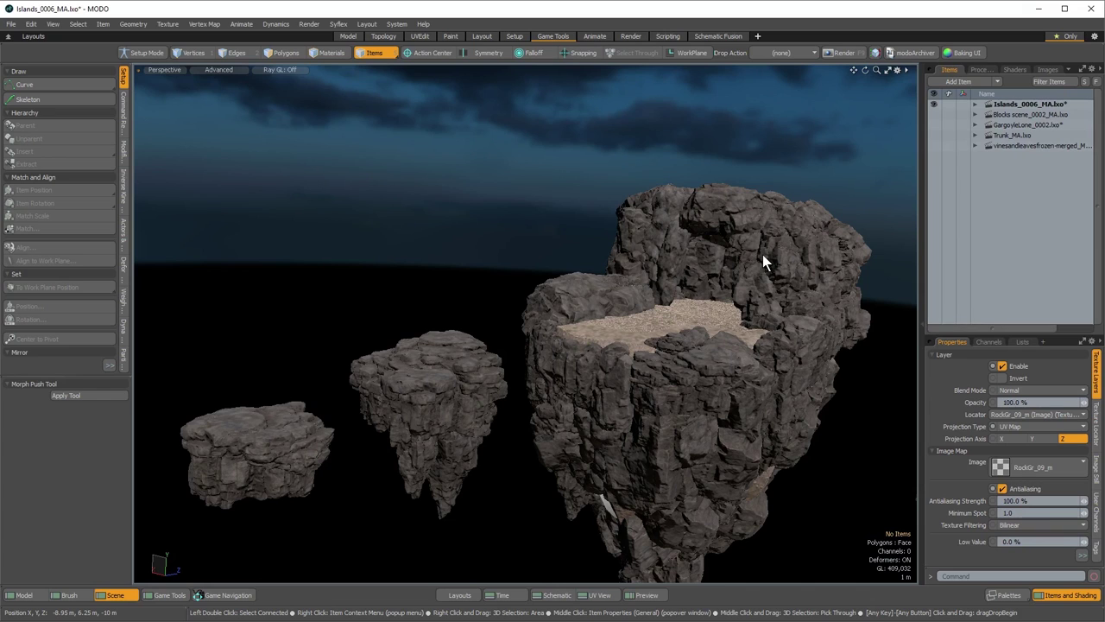
Show the blocks, gargoyle, trunk and vines scenes again and inspect the complete island
{"action": "left_click", "coordinate": [934, 114]}
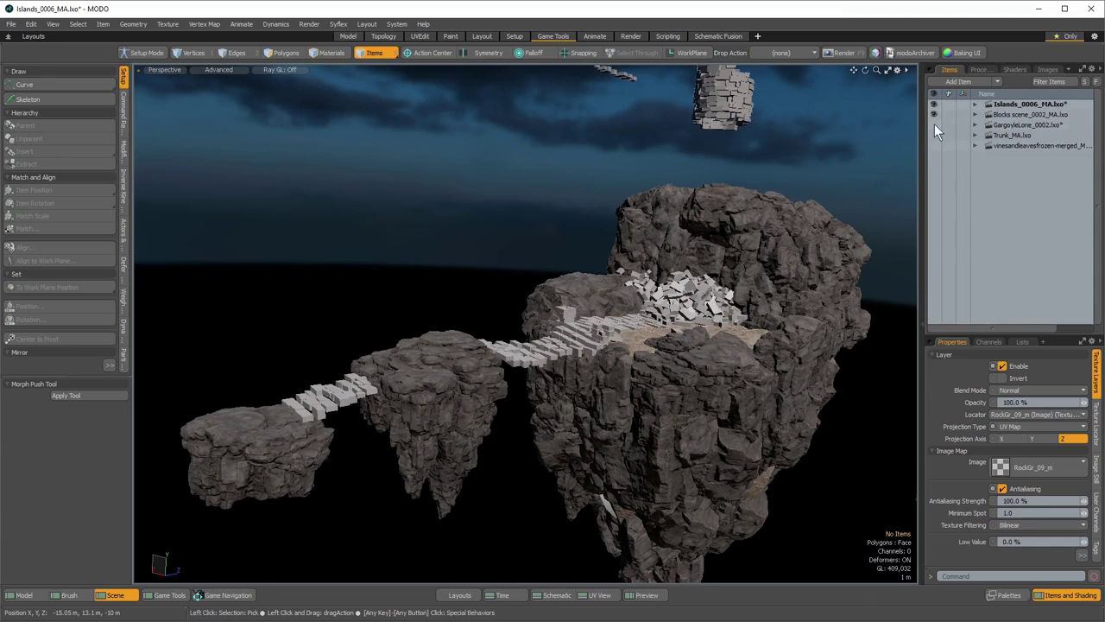
{"action": "left_click", "coordinate": [933, 124]}
{"action": "left_click", "coordinate": [936, 136]}
{"action": "left_click", "coordinate": [934, 146]}
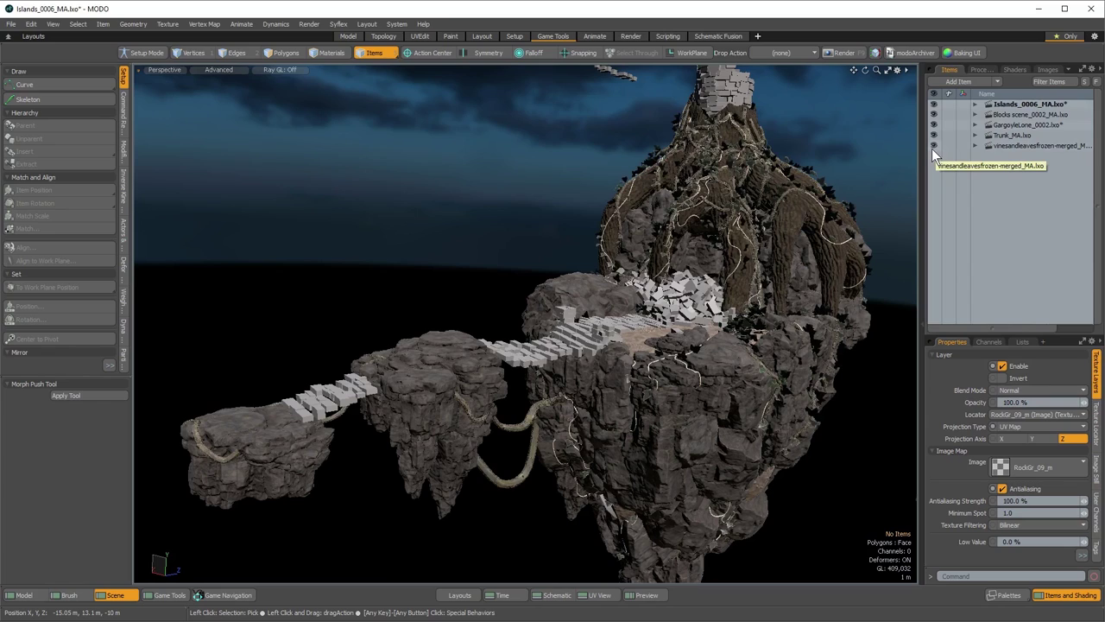
{"action": "left_click_drag", "start_coordinate": [731, 278], "coordinate": [608, 270], "text": "alt"}
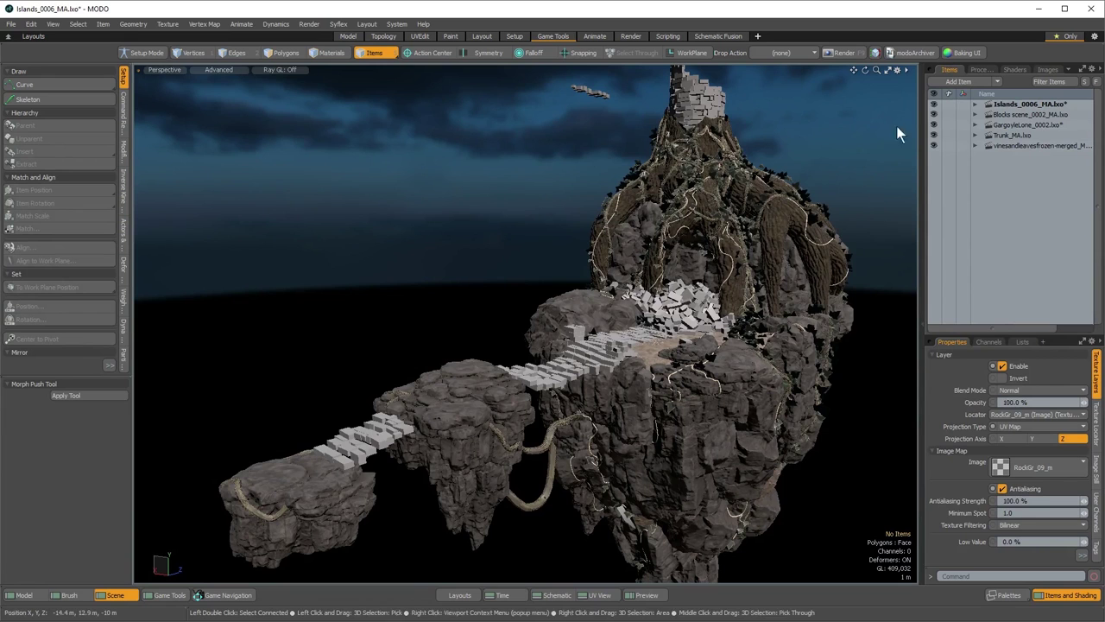
Hide the blocks, gargoyle, trunk and vines scenes and examine the assembled rock formations up close and from several angles
{"action": "left_click", "coordinate": [934, 114]}
{"action": "left_click", "coordinate": [931, 124]}
{"action": "left_click", "coordinate": [933, 135]}
{"action": "left_click", "coordinate": [933, 145]}
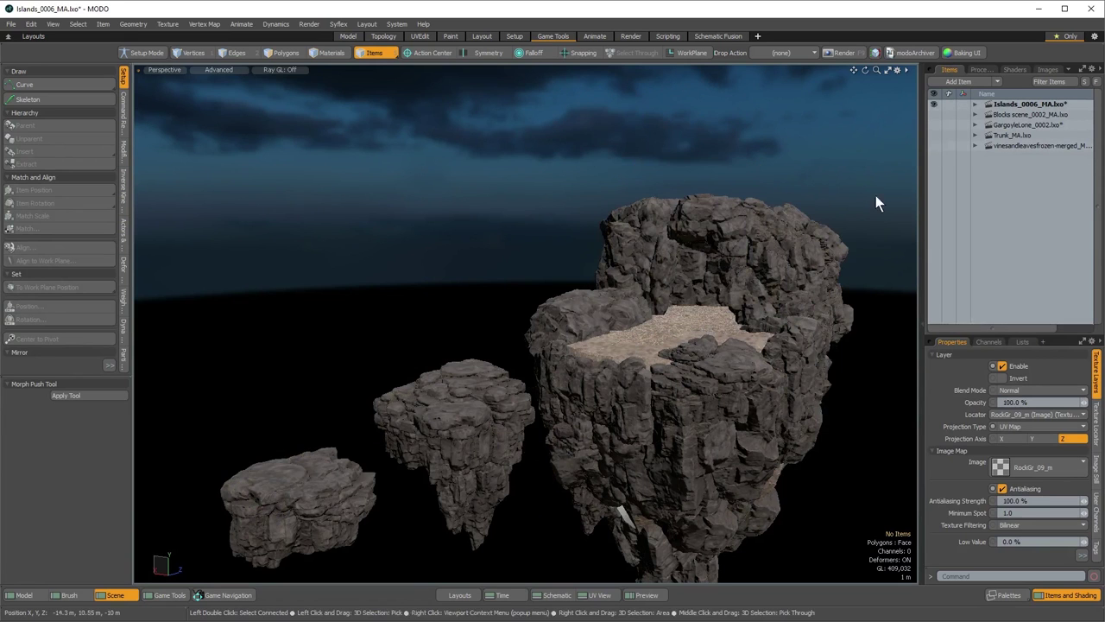
{"action": "left_click_drag", "start_coordinate": [760, 375], "coordinate": [767, 418], "text": "alt"}
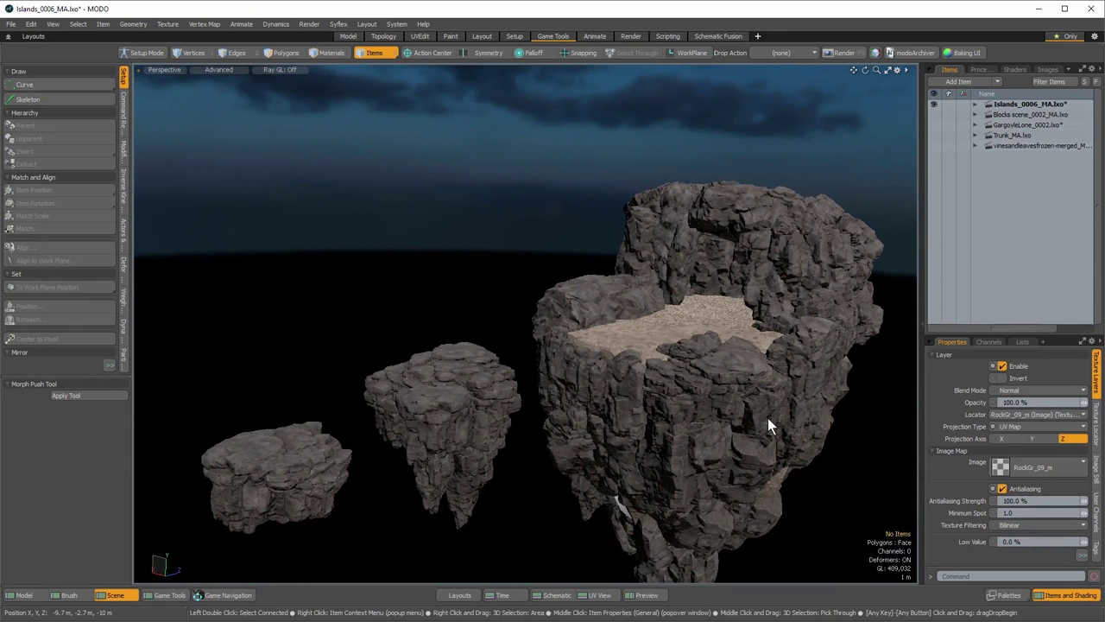
{"action": "left_click_drag", "start_coordinate": [745, 405], "coordinate": [699, 413], "text": "ctrl+alt"}
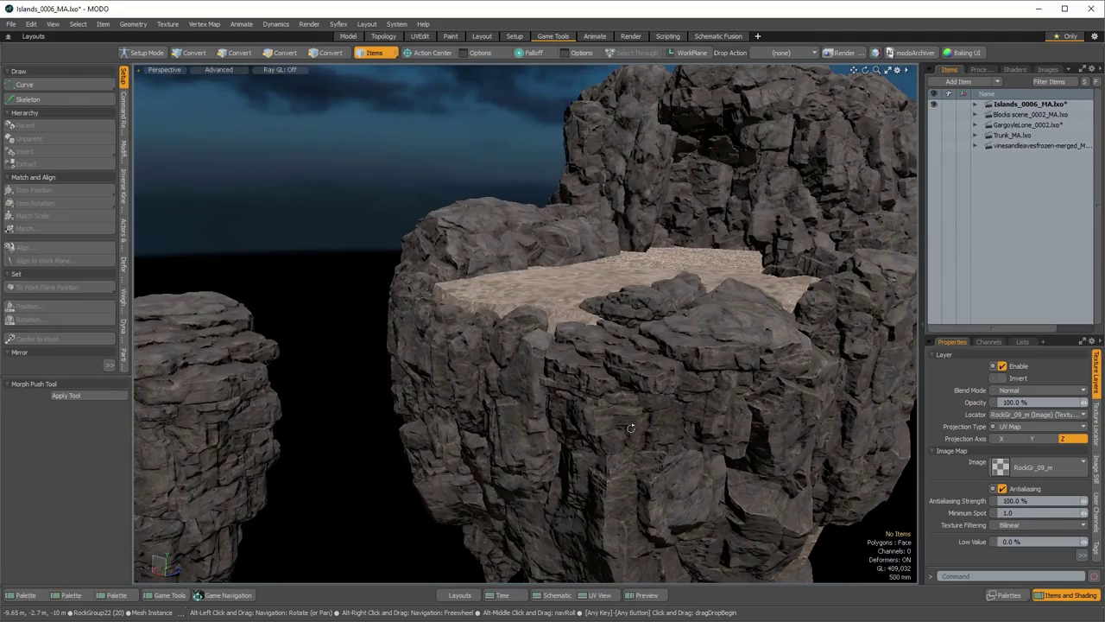
{"action": "left_click_drag", "start_coordinate": [633, 426], "coordinate": [566, 385], "text": "alt"}
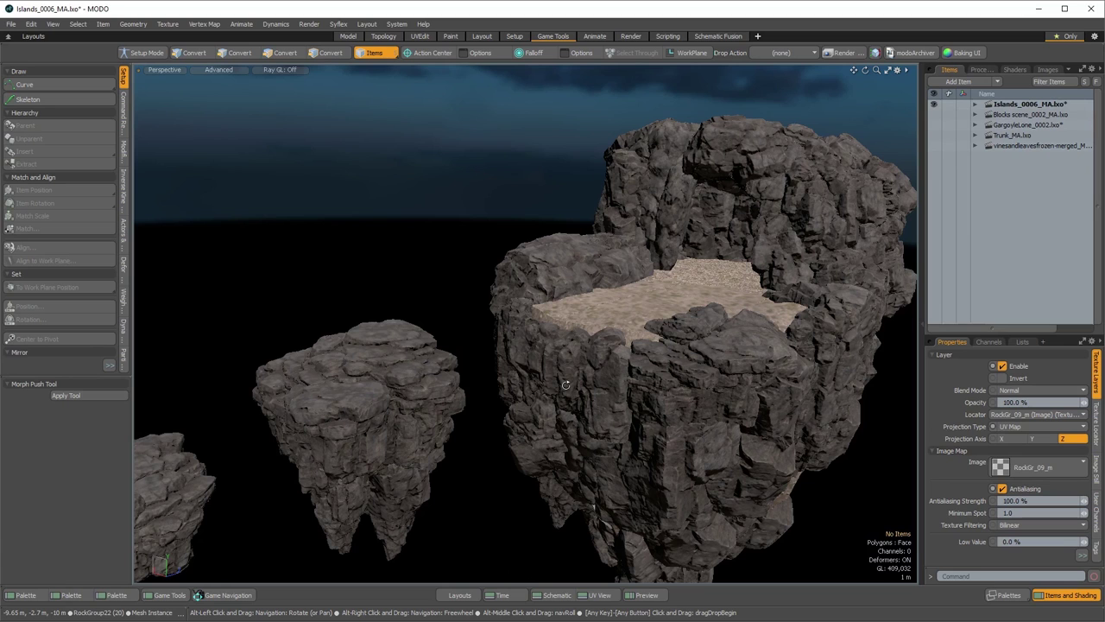
{"action": "key", "text": "alt"}
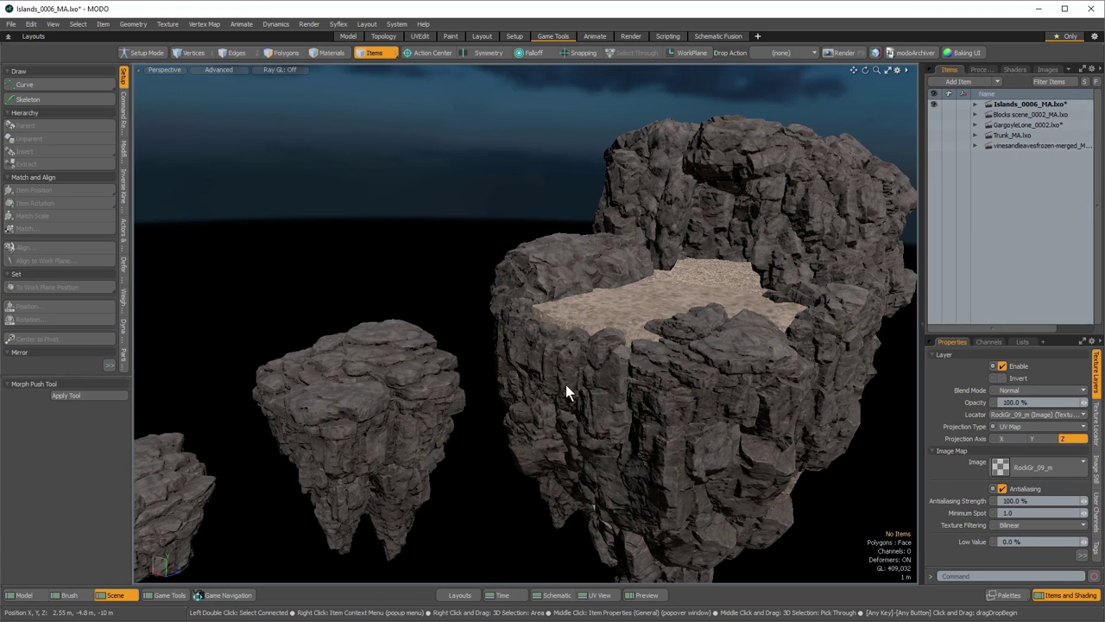
{"action": "left_click_drag", "start_coordinate": [566, 386], "coordinate": [595, 383], "text": "alt"}
Open a Preview render of the bare islands, frame the main island in it, inspect the shading and close it
{"action": "key", "text": "F8"}
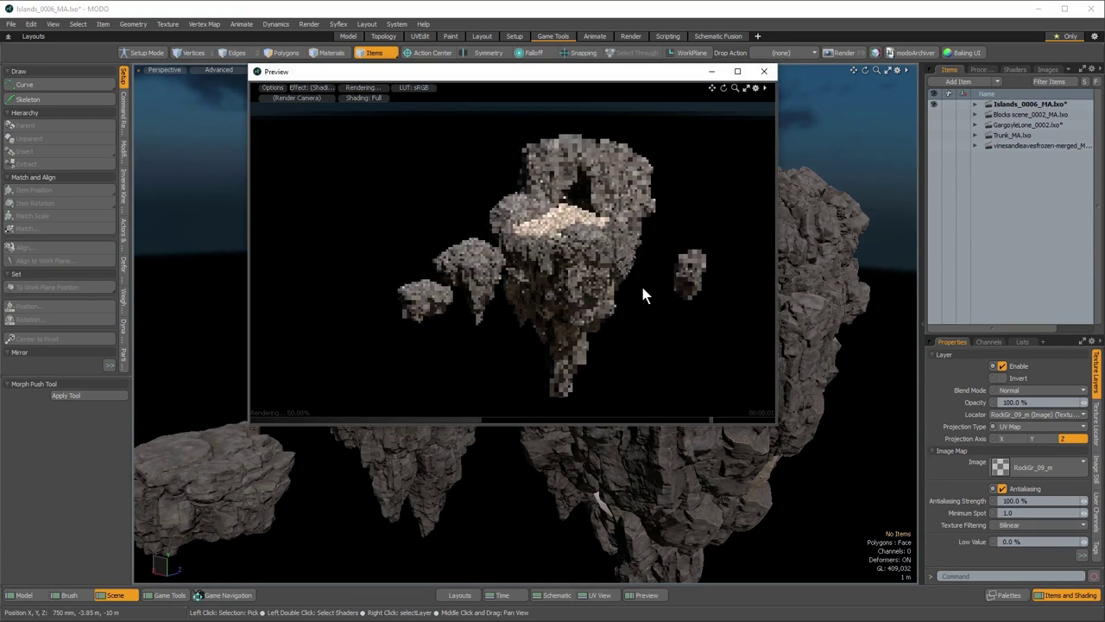
{"action": "left_click_drag", "start_coordinate": [651, 290], "coordinate": [616, 326], "text": "alt"}
{"action": "left_click_drag", "start_coordinate": [616, 326], "coordinate": [663, 302], "text": "ctrl+alt"}
{"action": "left_click_drag", "start_coordinate": [663, 303], "coordinate": [657, 278], "text": "alt+shift"}
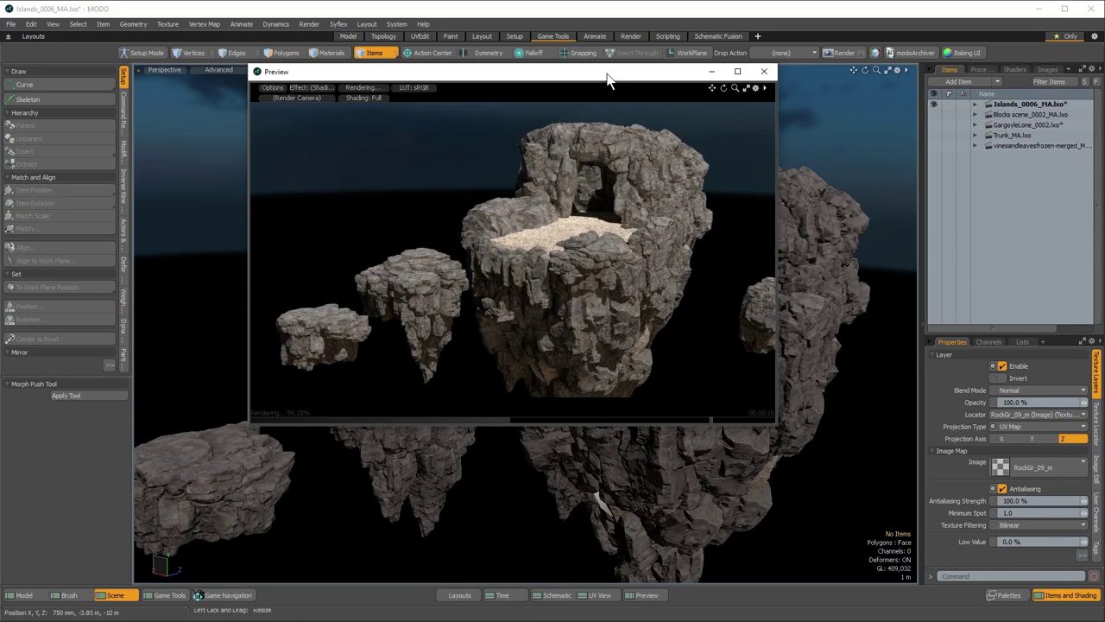
{"action": "left_click_drag", "start_coordinate": [609, 76], "coordinate": [493, 82]}
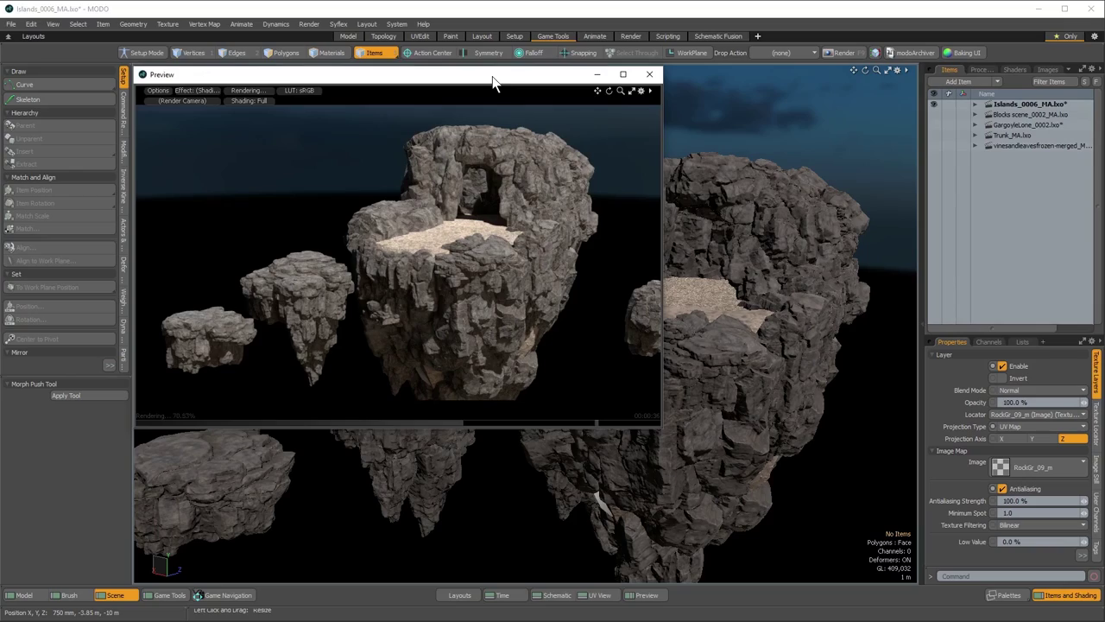
{"action": "left_click", "coordinate": [649, 74]}
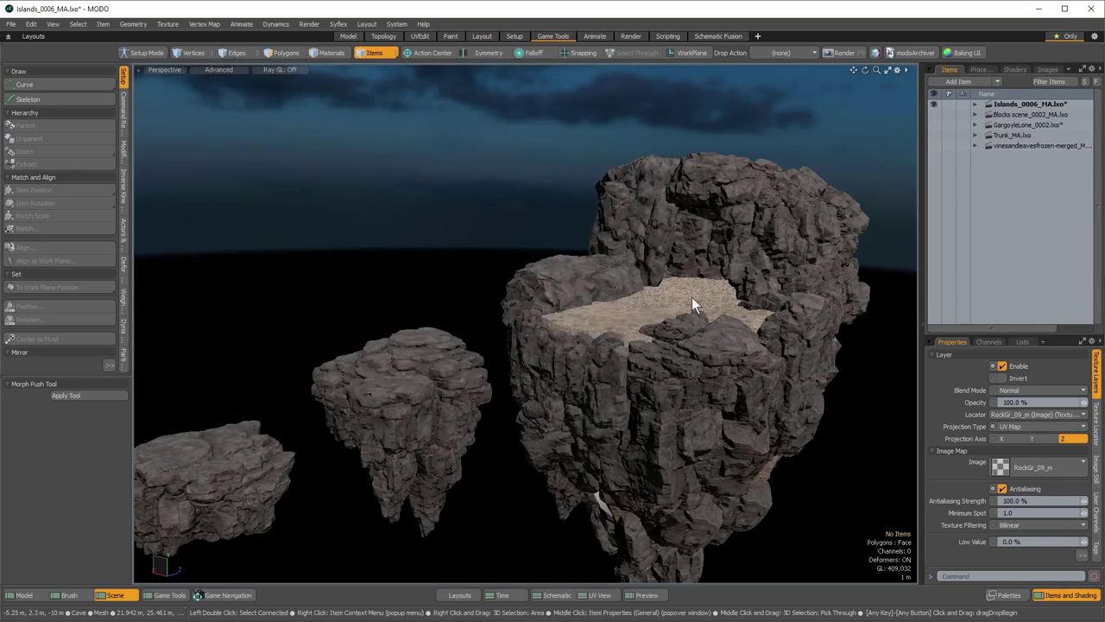
Inspect the individual rock pieces forming the islands and select the RockGroup14 (7) piece
{"action": "left_click_drag", "start_coordinate": [692, 297], "coordinate": [691, 319], "text": "alt"}
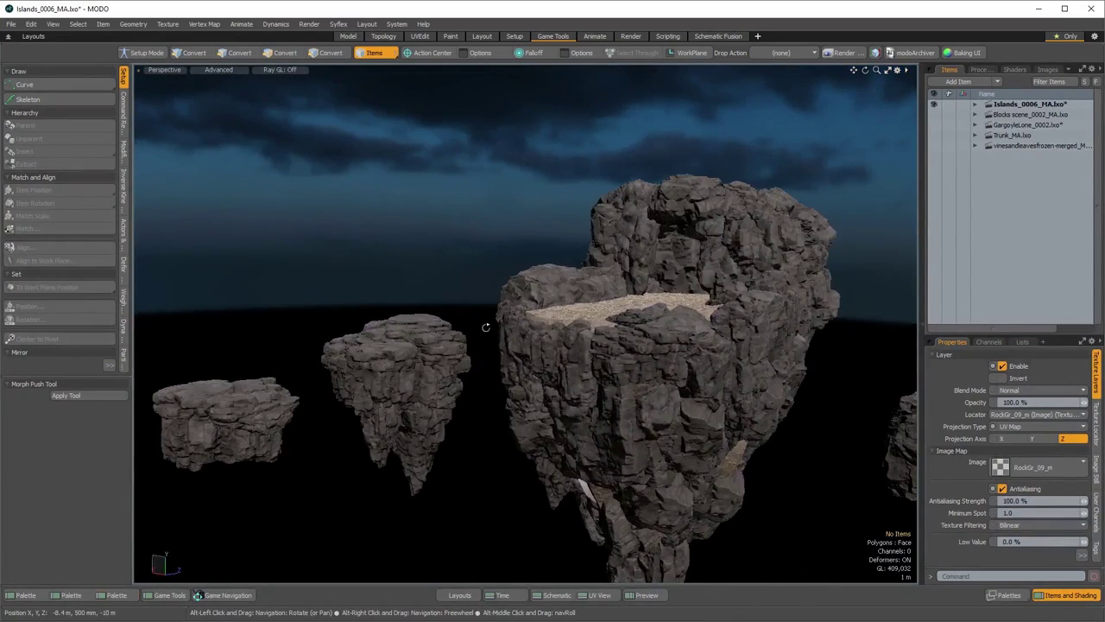
{"action": "left_click_drag", "start_coordinate": [486, 328], "coordinate": [576, 352], "text": "alt"}
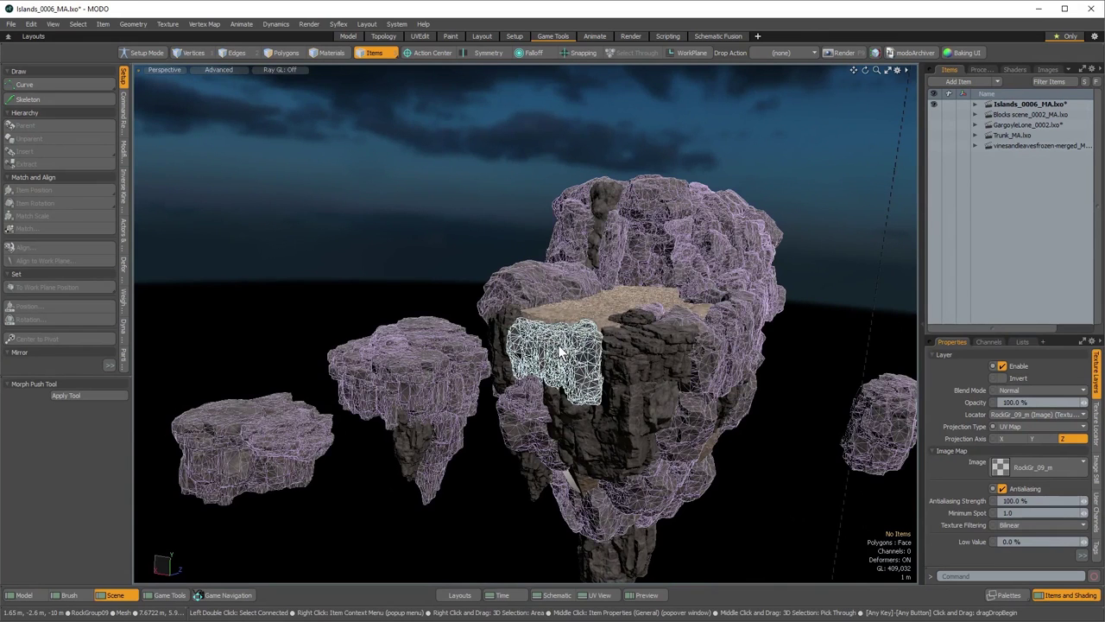
{"action": "left_click_drag", "start_coordinate": [560, 349], "coordinate": [742, 313], "text": "alt"}
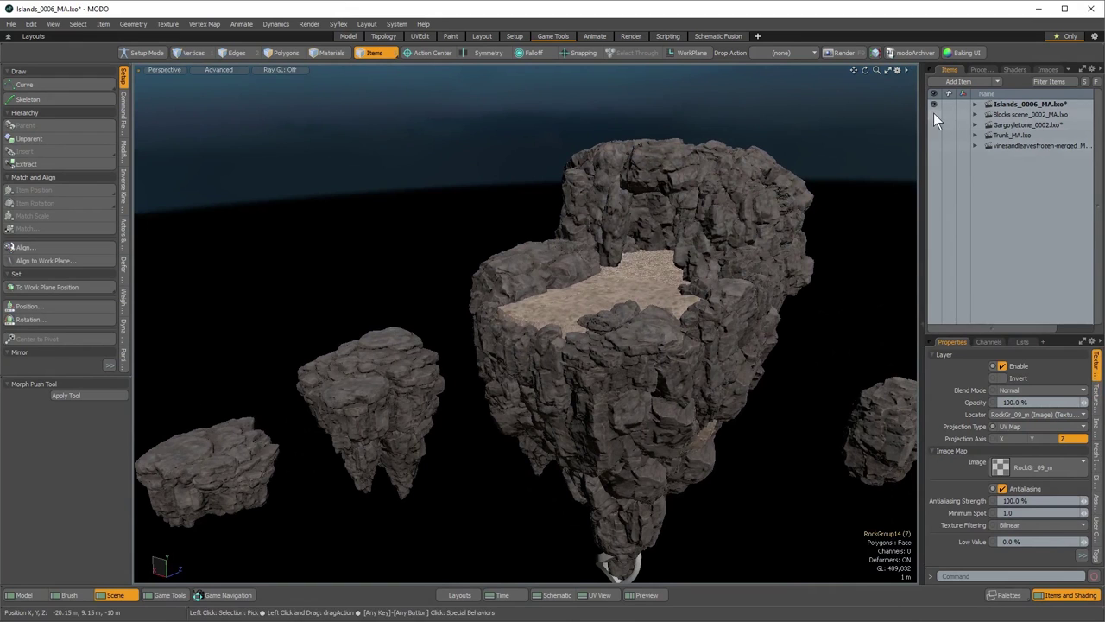
Make the blocks, gargoyle, trunk and vines scenes visible around the rock islands
{"action": "left_click_drag", "start_coordinate": [933, 114], "coordinate": [934, 126]}
{"action": "left_click", "coordinate": [934, 136]}
{"action": "left_click", "coordinate": [934, 145]}
{"action": "left_click_drag", "start_coordinate": [623, 344], "coordinate": [711, 404], "text": "alt"}
Rotate the selected rock group freehand and lower it in two moves of about 1.8 m and 1.4 m
{"action": "key", "text": "w"}
{"action": "key", "text": "e"}
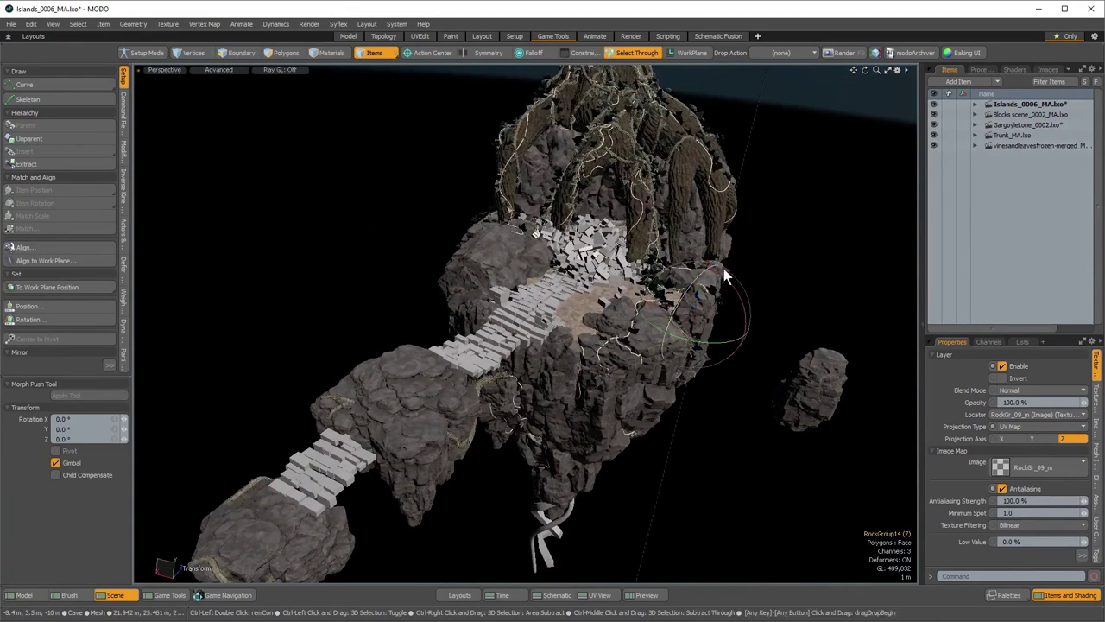
{"action": "left_click_drag", "start_coordinate": [726, 279], "coordinate": [691, 311], "text": "ctrl"}
{"action": "key", "text": "w"}
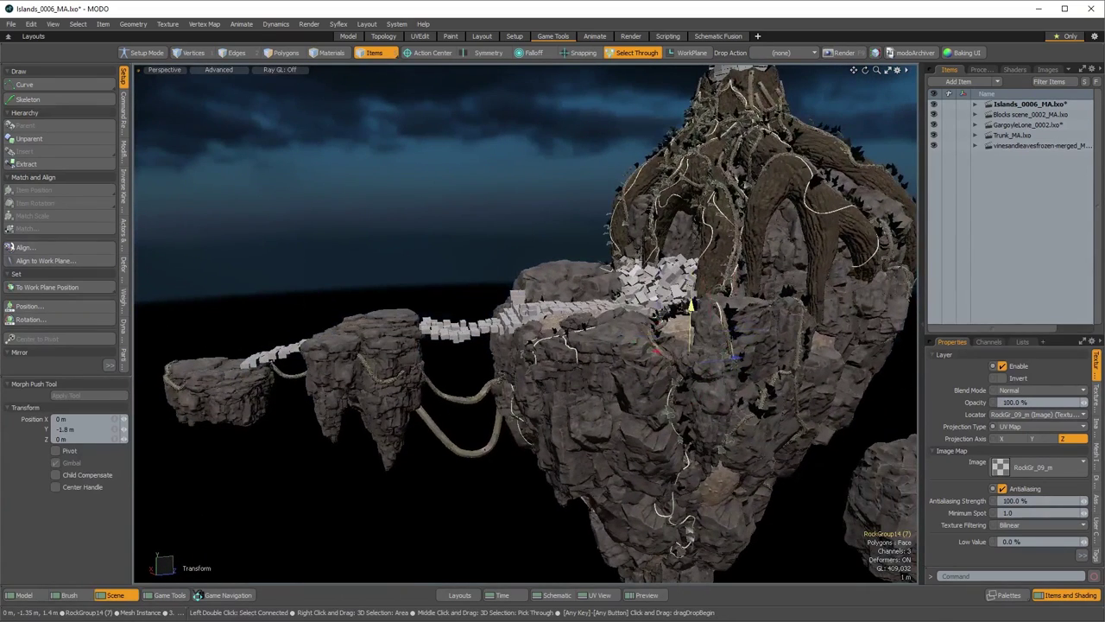
{"action": "key", "text": "e"}
{"action": "left_click_drag", "start_coordinate": [703, 300], "coordinate": [645, 332]}
{"action": "key", "text": "w"}
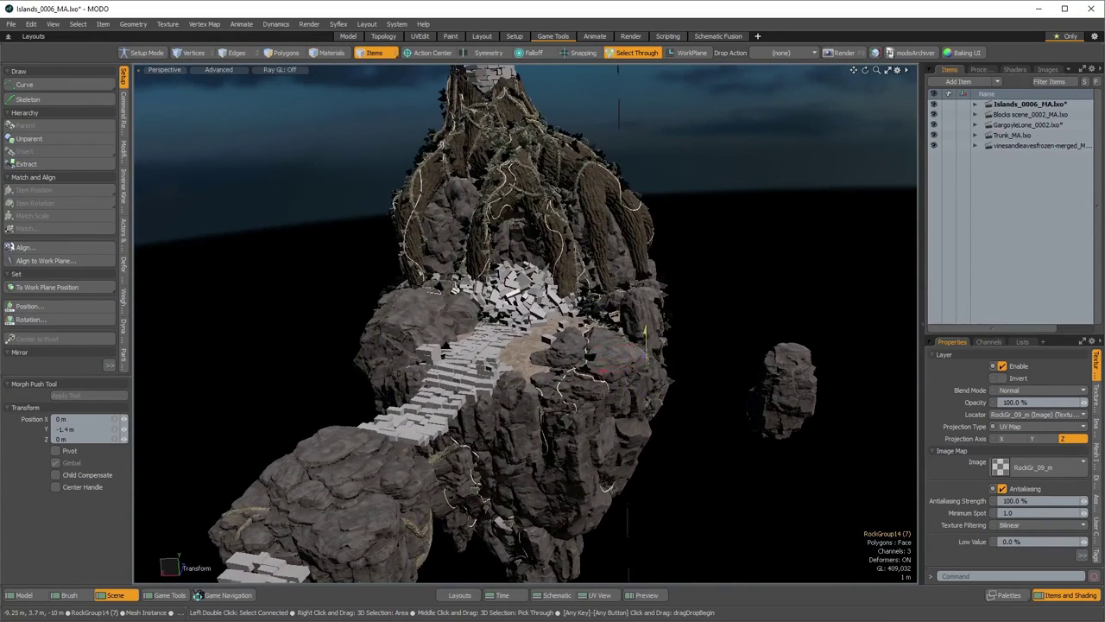
Activate the combined Transform tool and look at the alternative Snapping options and constraints commands
{"action": "key", "text": "y"}
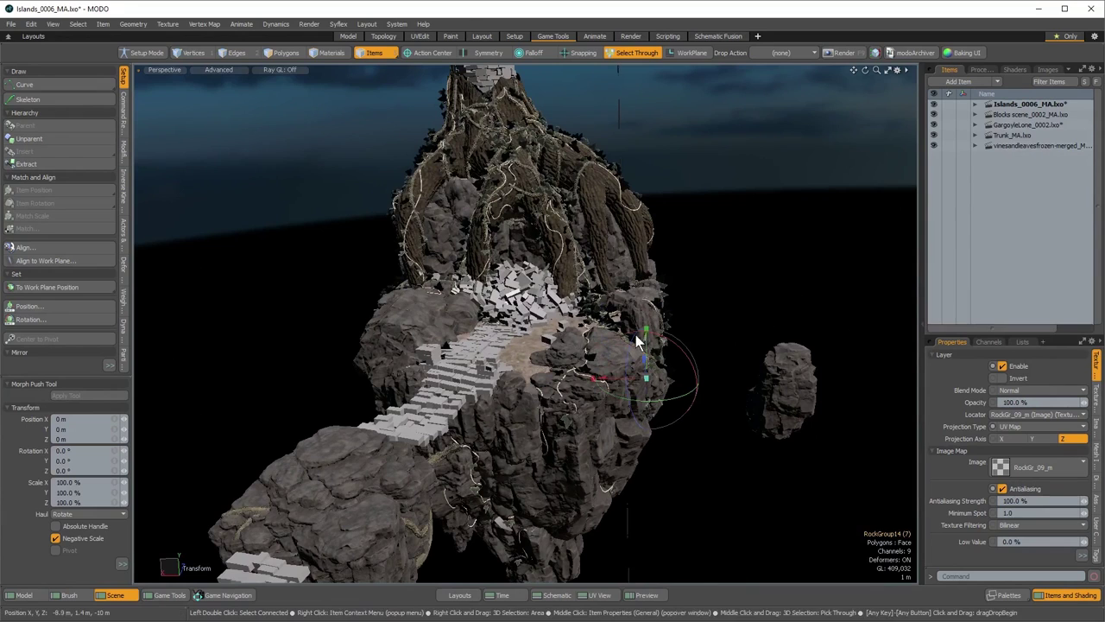
{"action": "key", "text": "ctrl"}
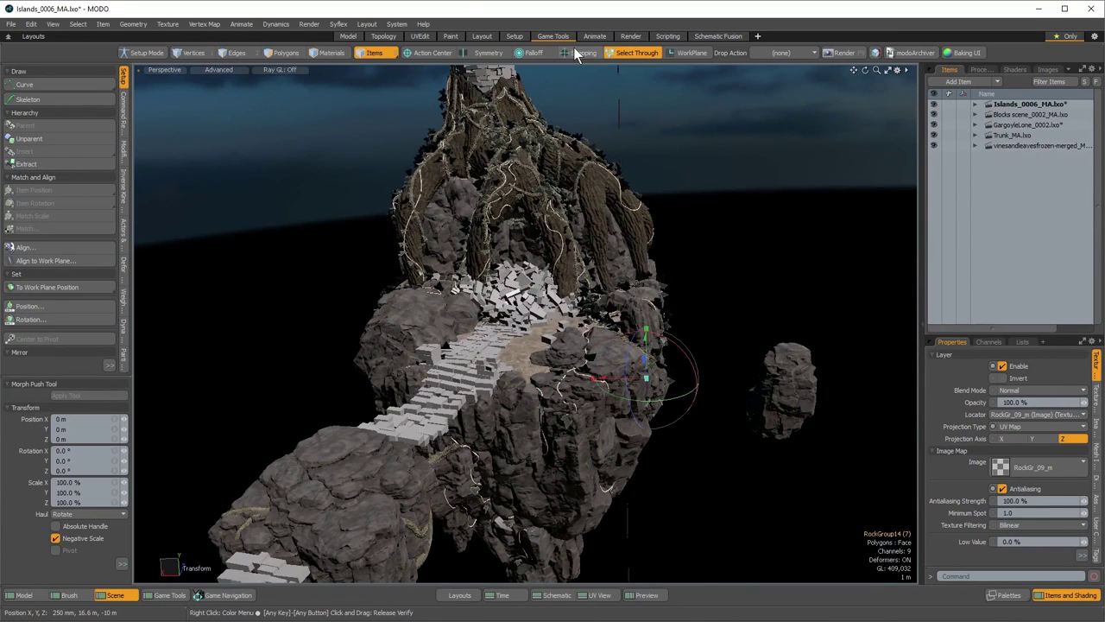
{"action": "key", "text": "alt"}
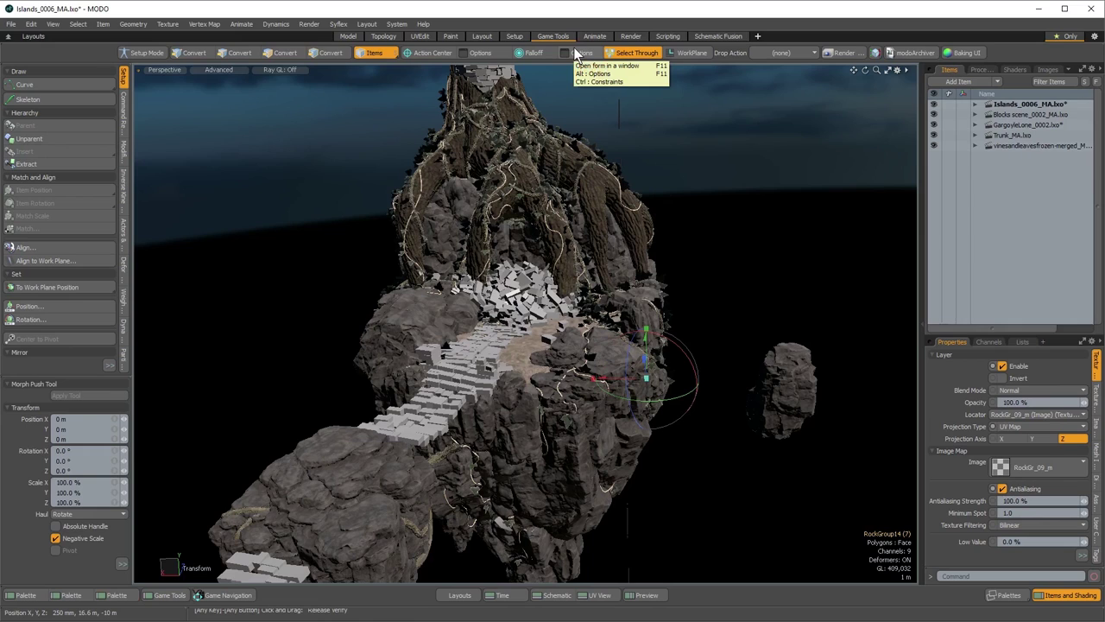
{"action": "left_click", "coordinate": [576, 54], "text": "alt"}
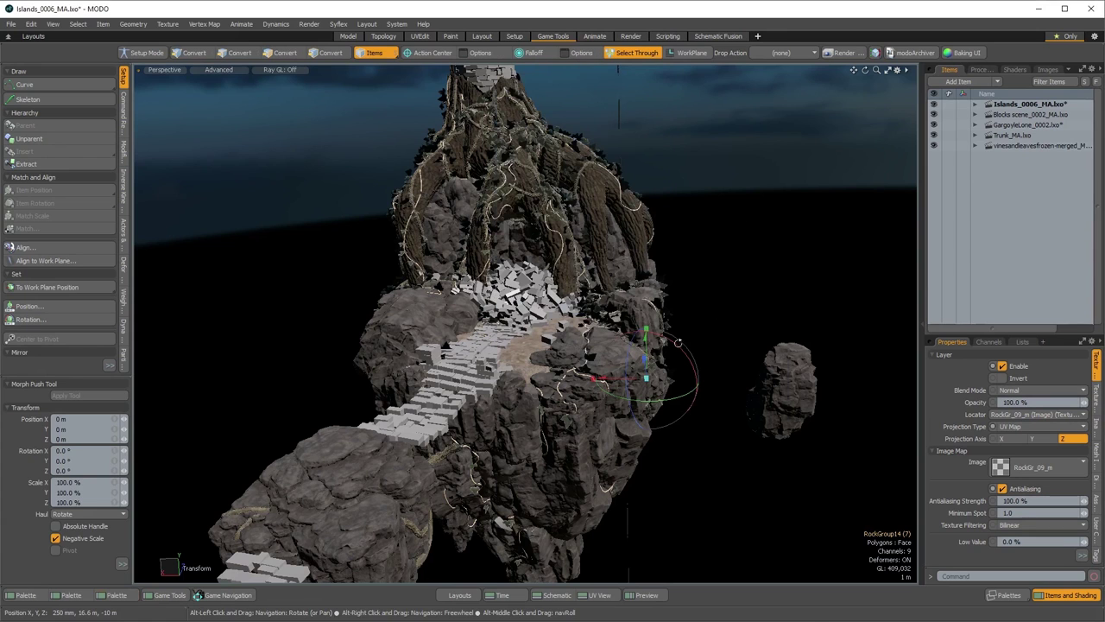
Rotate the selected rock group freehand and move it about -3.2 m in X and 4.55 m in Y
{"action": "mouse_move", "coordinate": [663, 337]}
{"action": "left_mouse_down"}
{"action": "mouse_move", "coordinate": [734, 424]}
{"action": "mouse_move", "coordinate": [670, 342]}
{"action": "left_mouse_up"}
{"action": "left_click_drag", "start_coordinate": [717, 409], "coordinate": [562, 374], "text": "alt"}
{"action": "key", "text": "w"}
{"action": "left_click_drag", "start_coordinate": [572, 302], "coordinate": [598, 305], "text": "alt"}
{"action": "key", "text": "e"}
{"action": "left_click_drag", "start_coordinate": [665, 321], "coordinate": [577, 192], "text": "alt"}
{"action": "key", "text": "w"}
{"action": "left_click_drag", "start_coordinate": [570, 255], "coordinate": [522, 273], "text": "alt"}
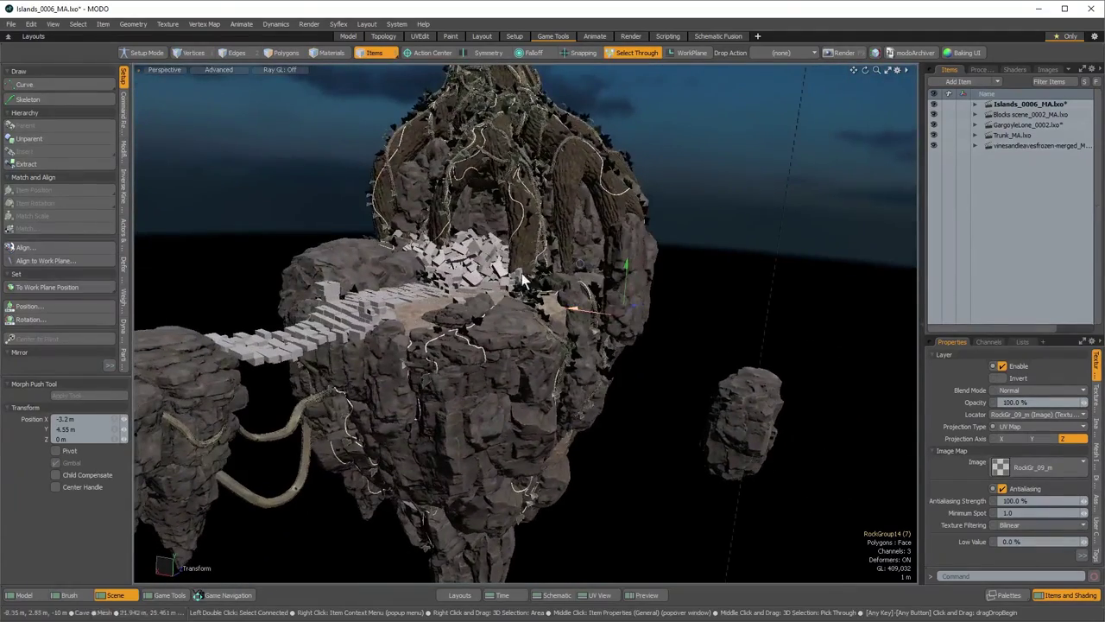
Switch from item to Center selection mode and select the center of the moved rock group
{"action": "left_click", "coordinate": [374, 53]}
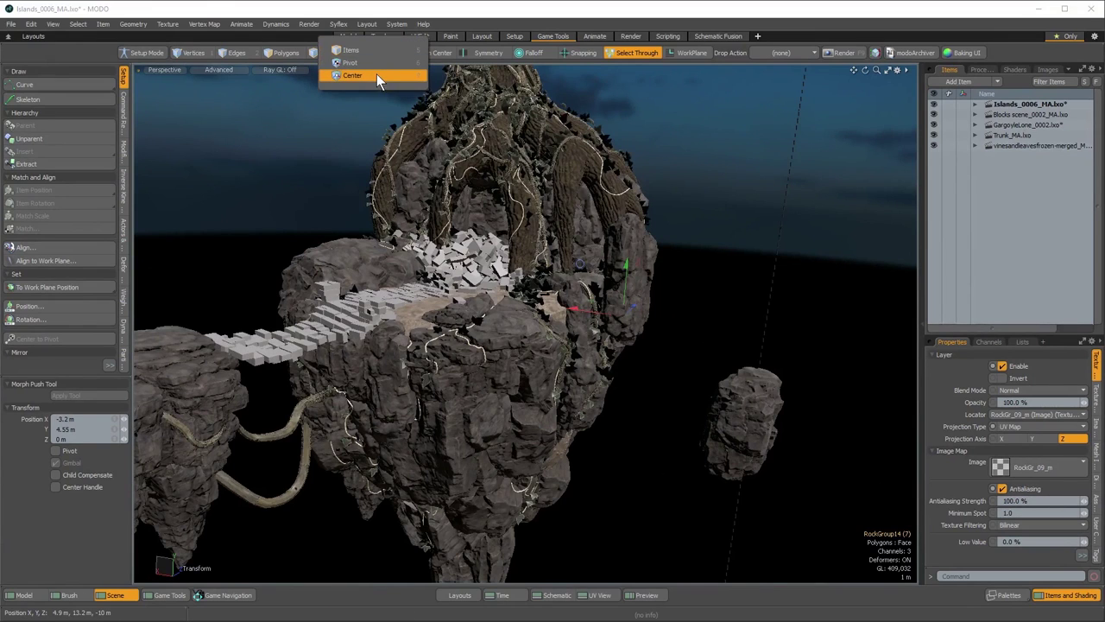
{"action": "left_click", "coordinate": [377, 76]}
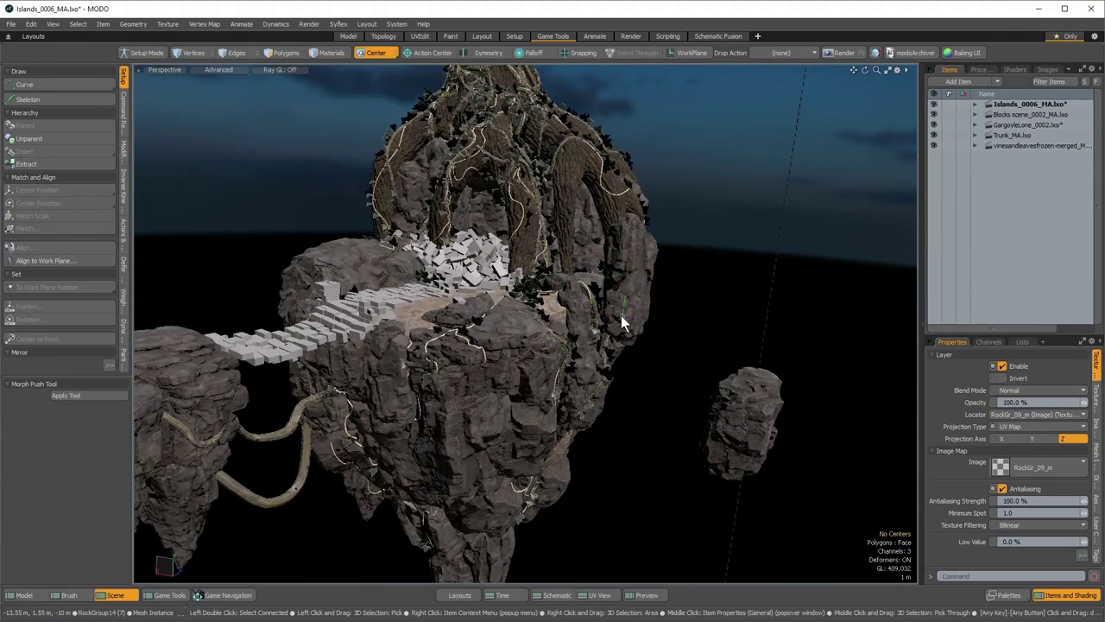
{"action": "left_click_drag", "start_coordinate": [636, 345], "coordinate": [549, 331], "text": "alt"}
{"action": "left_click", "coordinate": [551, 324]}
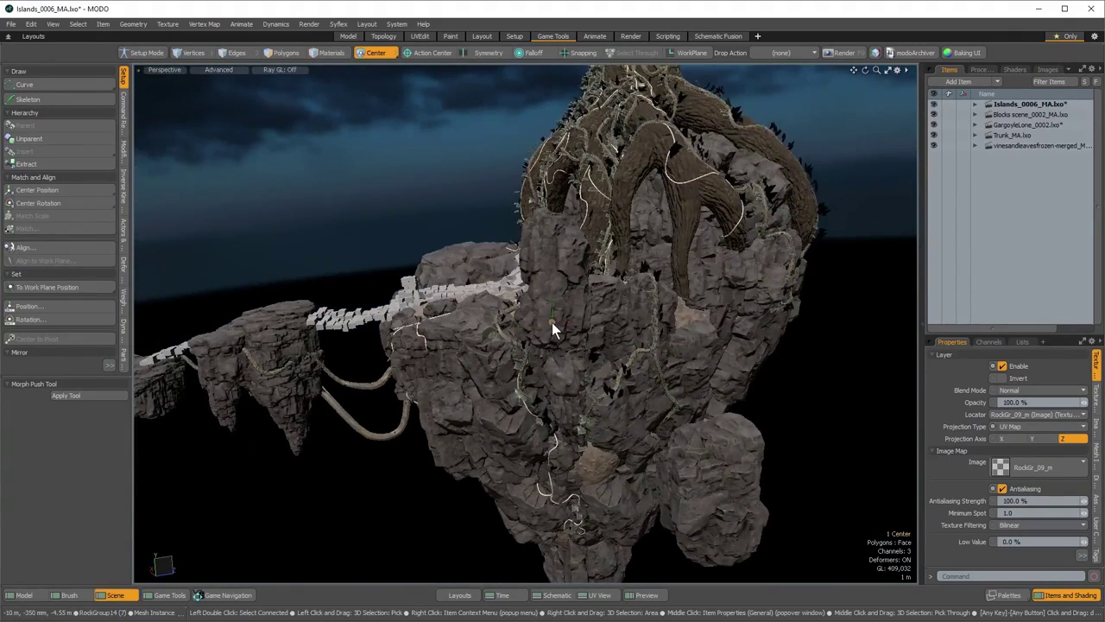
Try moving the selected center vertically using the Local action center, and undo the move
{"action": "left_click_drag", "start_coordinate": [553, 402], "coordinate": [639, 362], "text": "alt"}
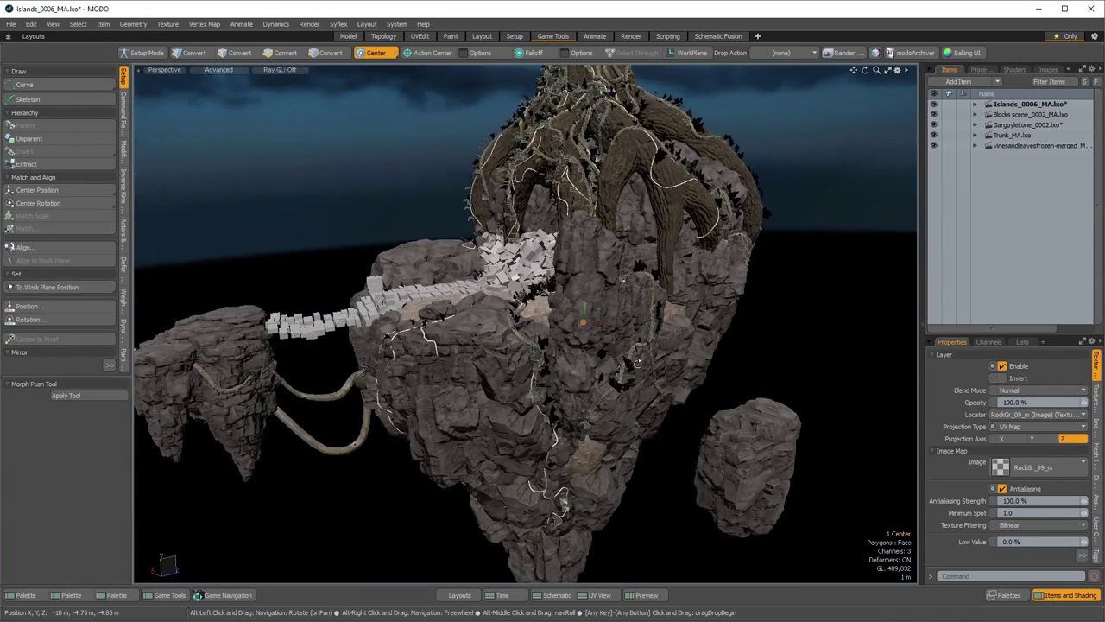
{"action": "left_click_drag", "start_coordinate": [573, 386], "coordinate": [566, 365], "text": "alt"}
{"action": "key", "text": "y"}
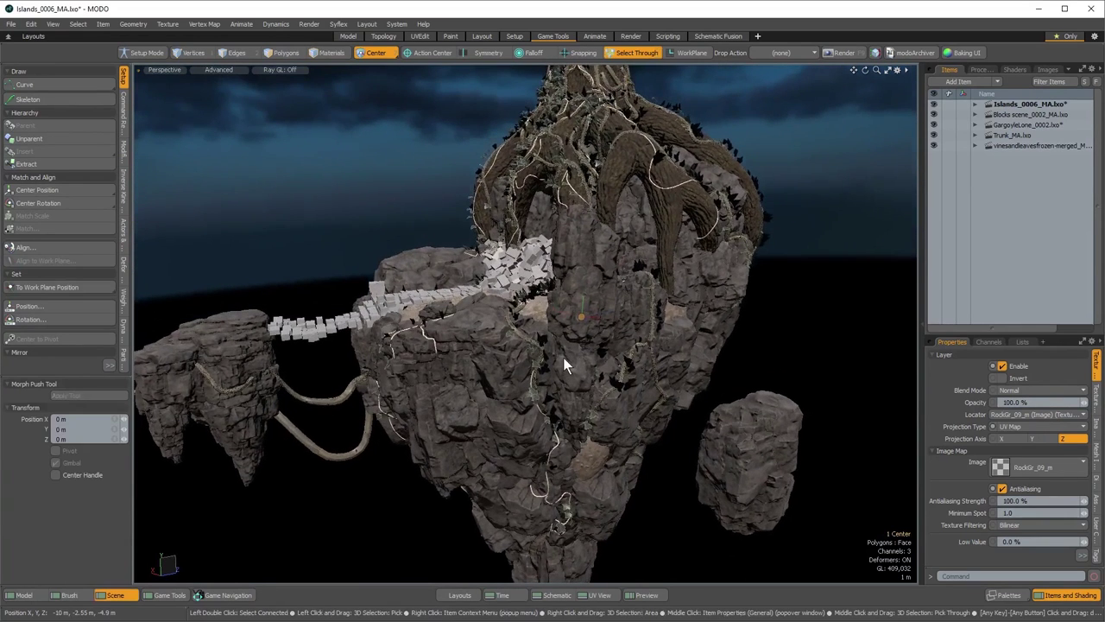
{"action": "key", "text": "alt+a"}
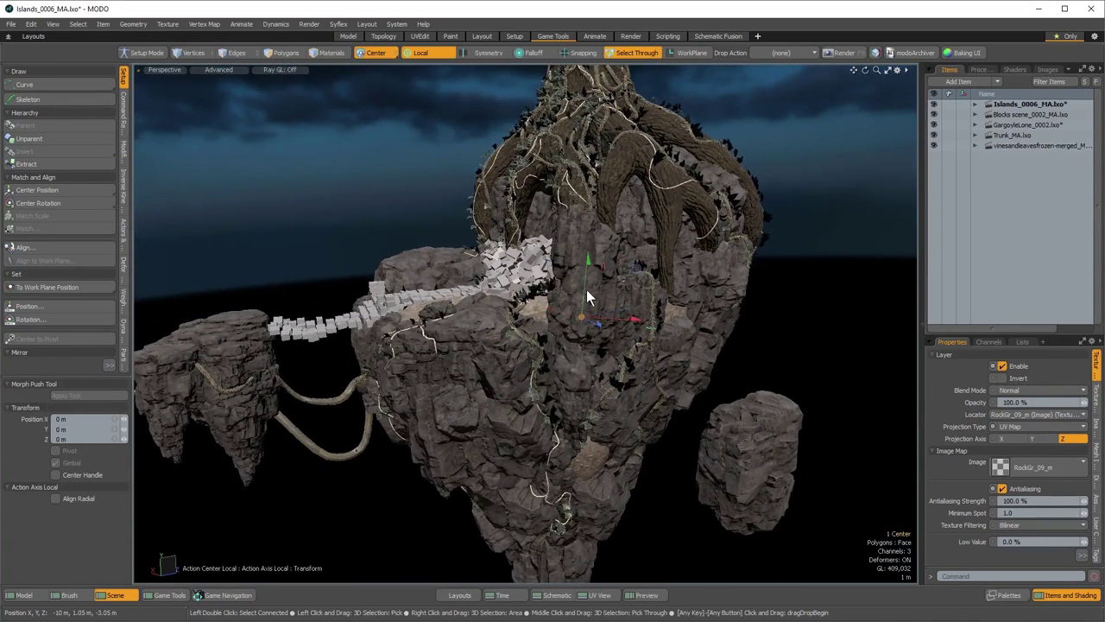
{"action": "mouse_move", "coordinate": [586, 287]}
{"action": "left_mouse_down"}
{"action": "mouse_move", "coordinate": [588, 273]}
{"action": "mouse_move", "coordinate": [585, 304]}
{"action": "left_mouse_up"}
{"action": "key", "text": "ctrl+z"}
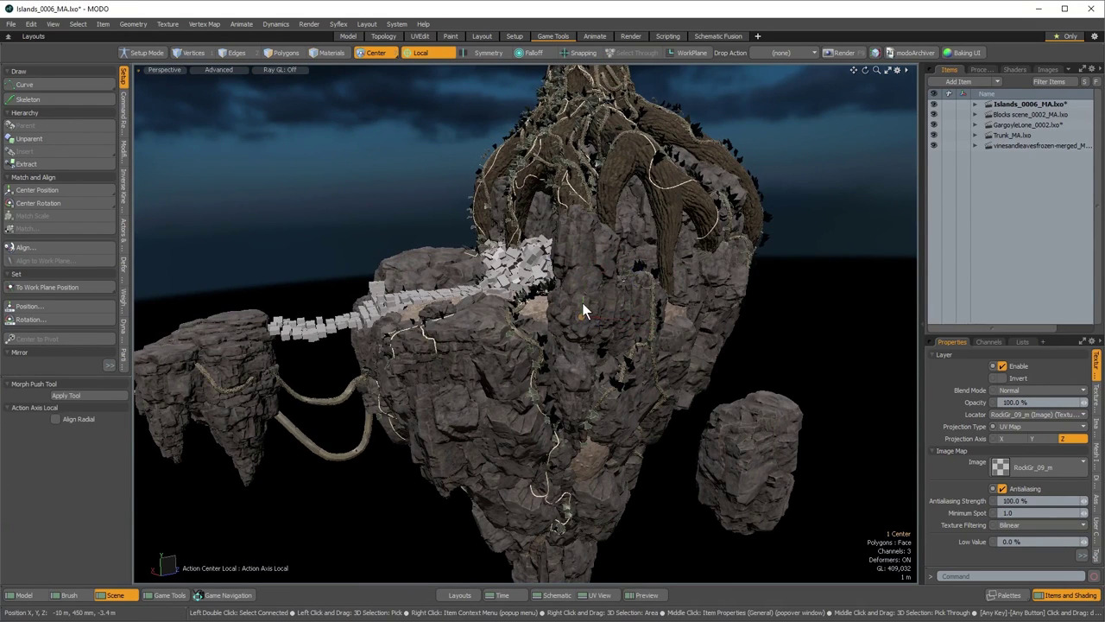
Set the action center to Selection for the selected center, drop the transform tool and inspect the main island
{"action": "key", "text": "alt+s"}
{"action": "mouse_move", "coordinate": [583, 303]}
{"action": "left_mouse_down", "text": "alt"}
{"action": "mouse_move", "coordinate": [573, 307]}
{"action": "mouse_move", "coordinate": [574, 266]}
{"action": "mouse_move", "coordinate": [574, 321]}
{"action": "left_mouse_up", "text": "alt"}
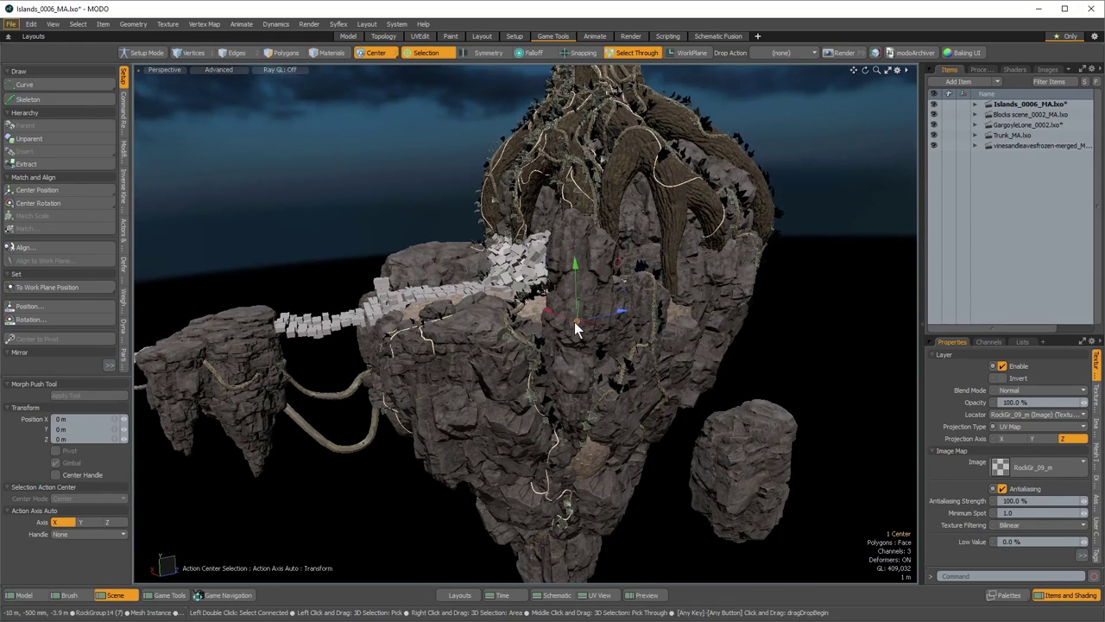
{"action": "key", "text": "space"}
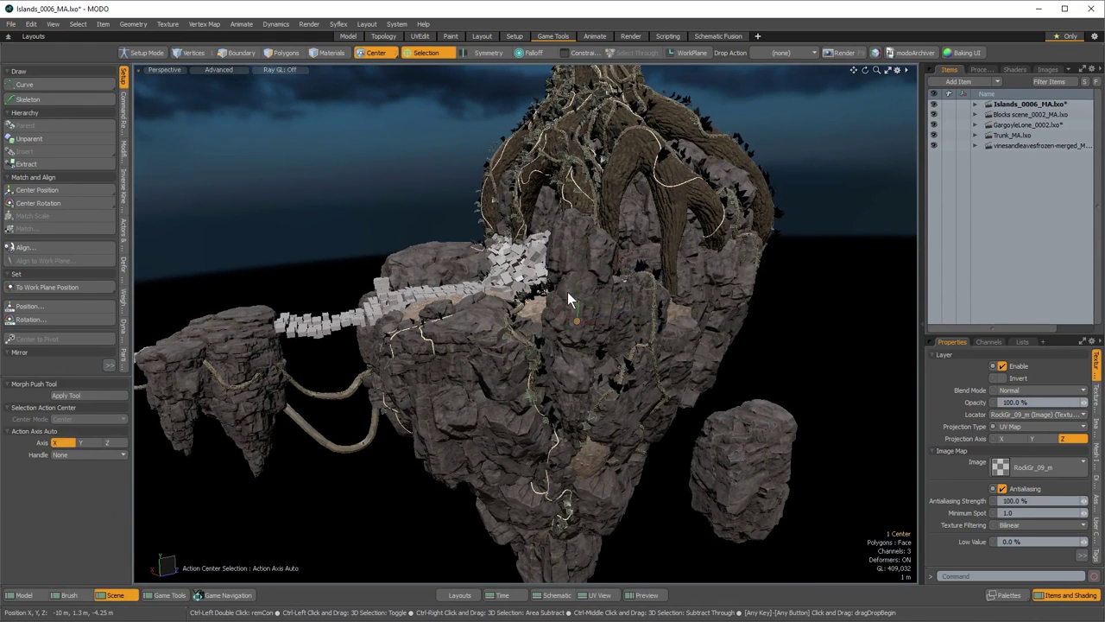
{"action": "left_click_drag", "start_coordinate": [567, 292], "coordinate": [642, 363], "text": "alt"}
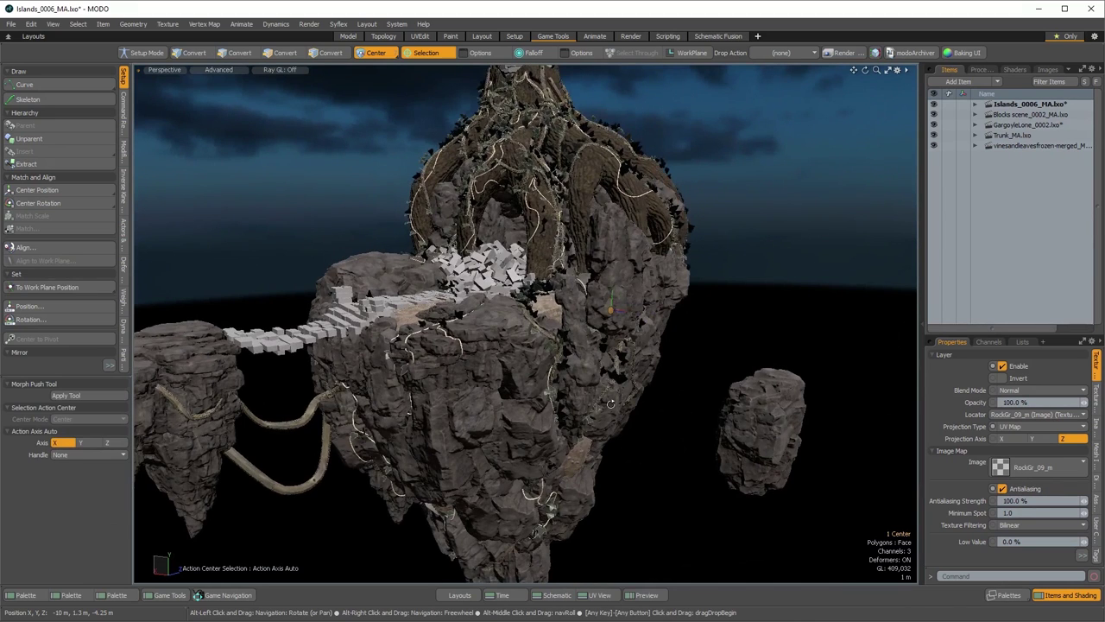
{"action": "key", "text": "ctrl+z"}
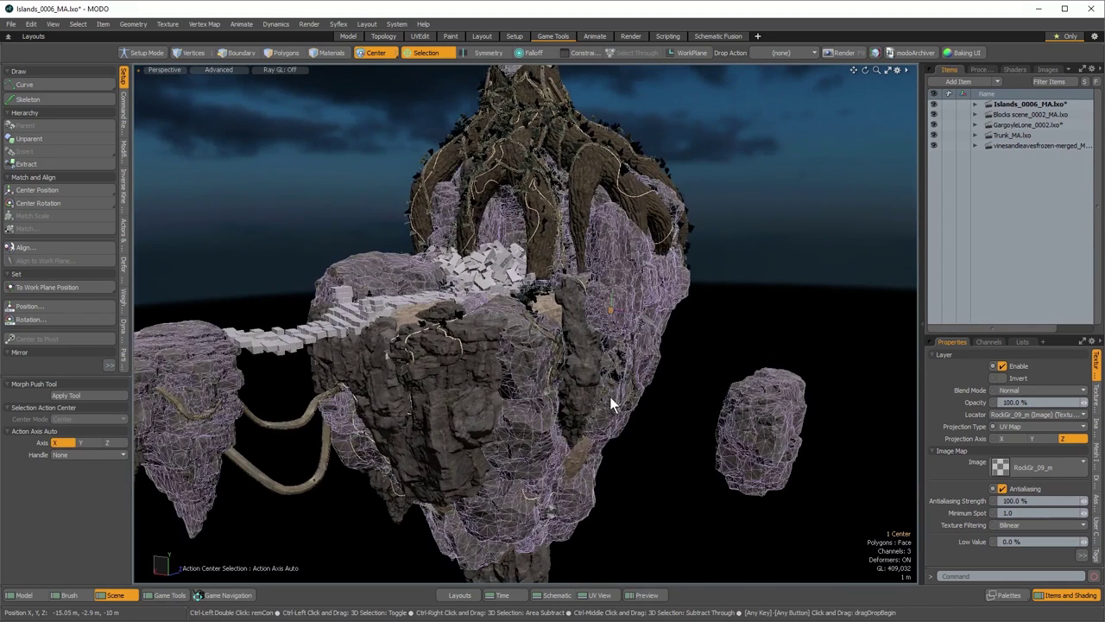
{"action": "key", "text": "ctrl+z"}
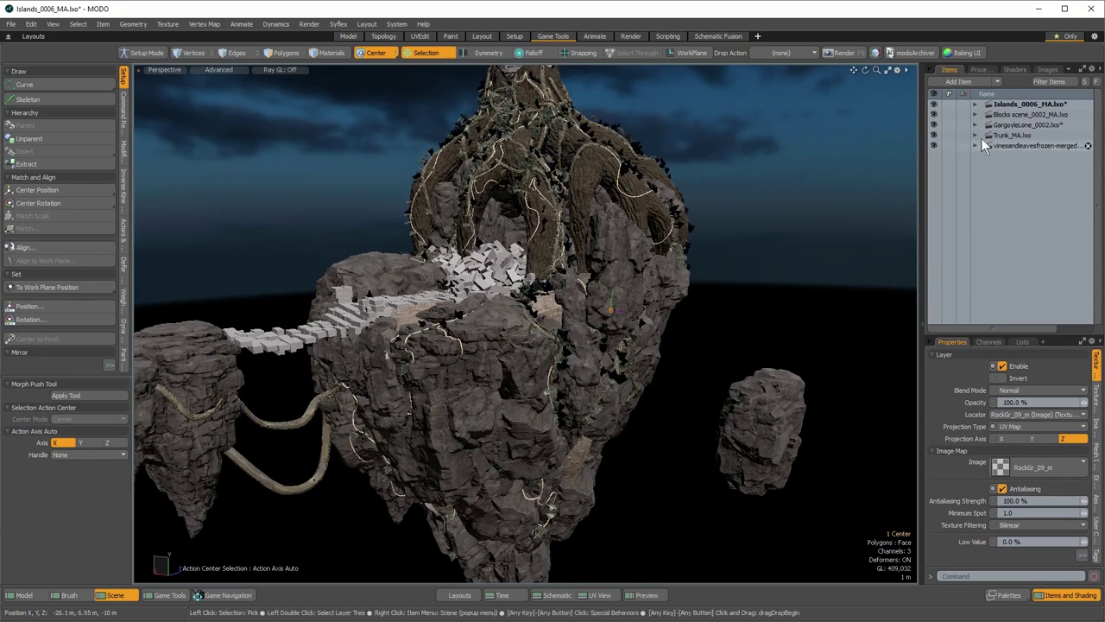
Expand the Instances group of the Islands_0006_MA scene and select the source mesh of the RockGroup14 (7) instance
{"action": "left_click", "coordinate": [975, 103]}
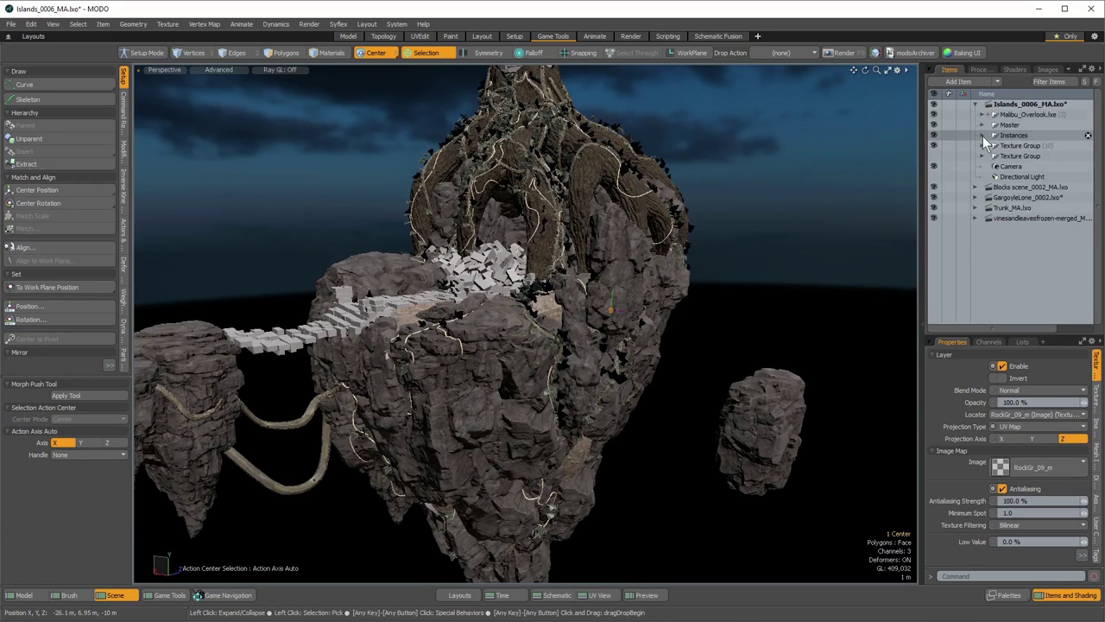
{"action": "left_click", "coordinate": [982, 136]}
{"action": "scroll", "coordinate": [1023, 185], "scroll_direction": "down", "scroll_amount": 10}
{"action": "scroll", "coordinate": [1024, 197], "scroll_direction": "up", "scroll_amount": 4}
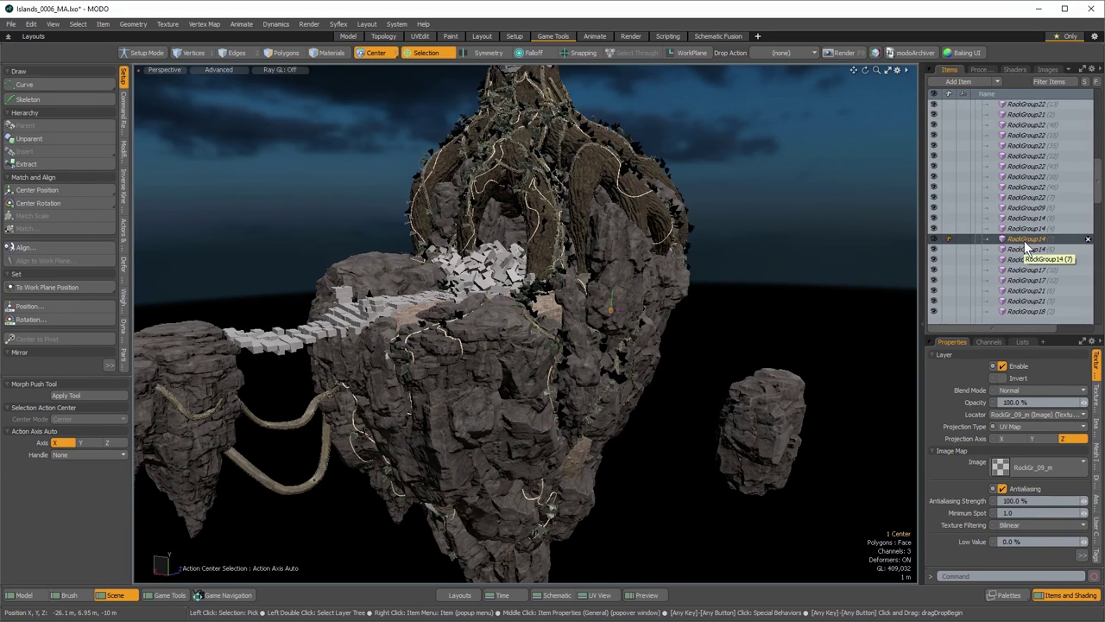
{"action": "right_click", "coordinate": [1024, 241]}
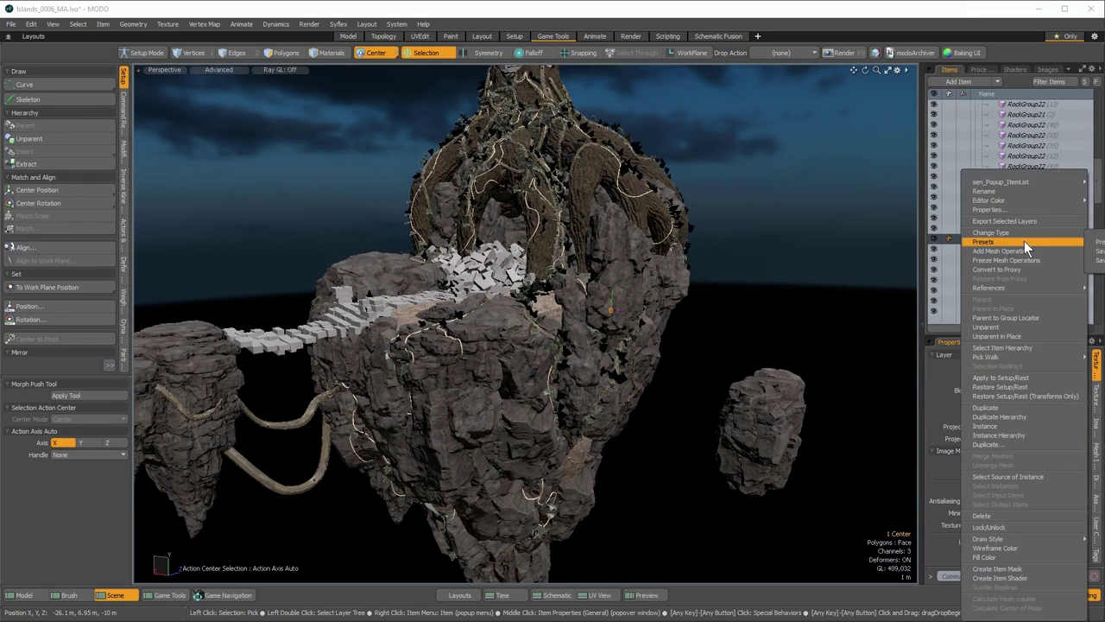
{"action": "left_click", "coordinate": [1040, 476]}
{"action": "left_click_drag", "start_coordinate": [415, 380], "coordinate": [544, 543], "text": "alt"}
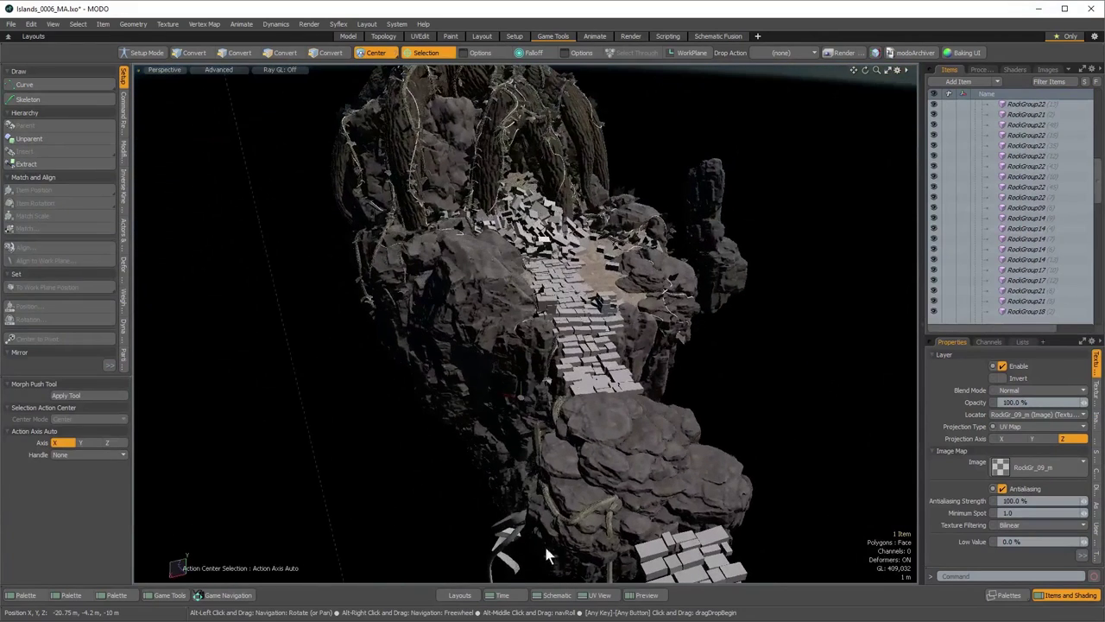
Switch from Center to Items selection mode and move the source RockGroup14 about -12.85 m in X and -3.35 m in Z
{"action": "key", "text": "w"}
{"action": "key", "text": "Escape"}
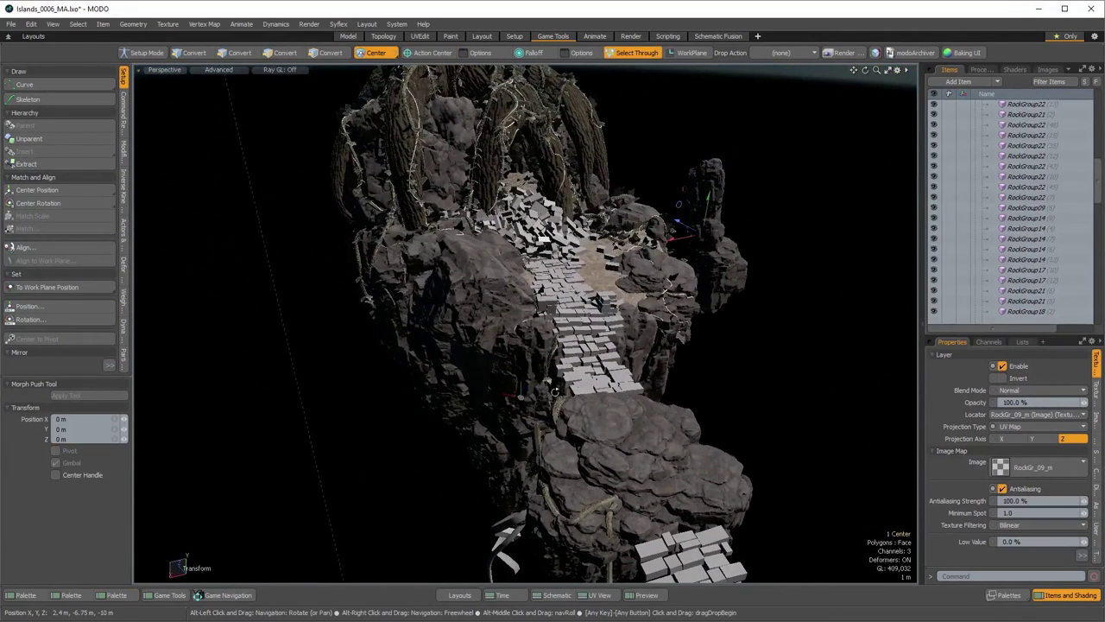
{"action": "left_click", "coordinate": [380, 52]}
{"action": "left_click", "coordinate": [377, 17]}
{"action": "key", "text": "w"}
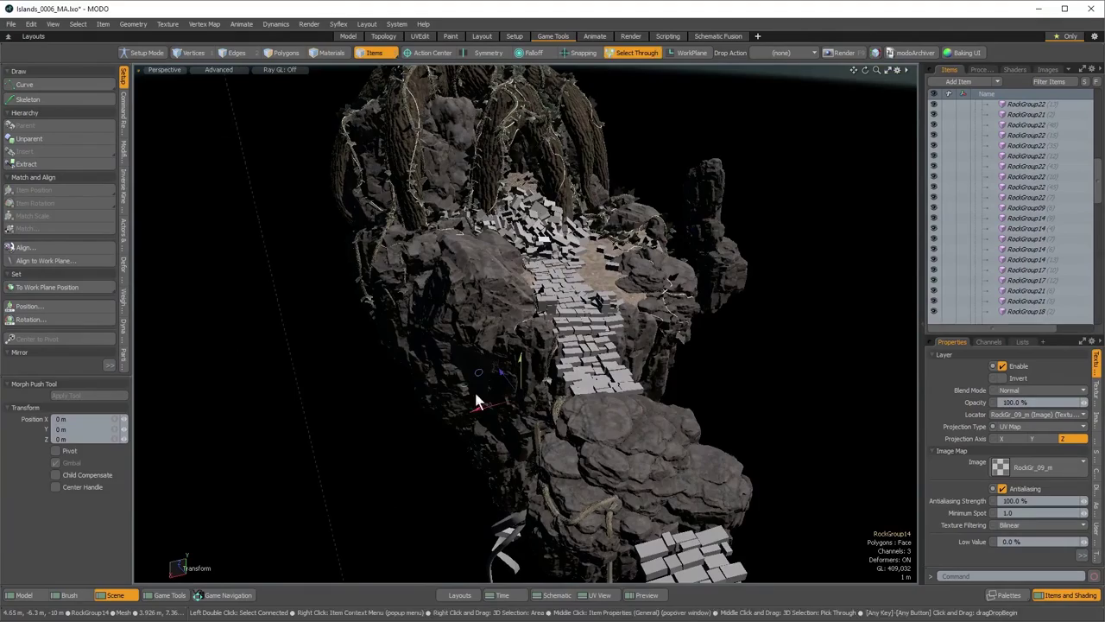
{"action": "left_click_drag", "start_coordinate": [476, 397], "coordinate": [671, 375], "text": "alt"}
{"action": "left_click_drag", "start_coordinate": [612, 450], "coordinate": [481, 321], "text": "alt"}
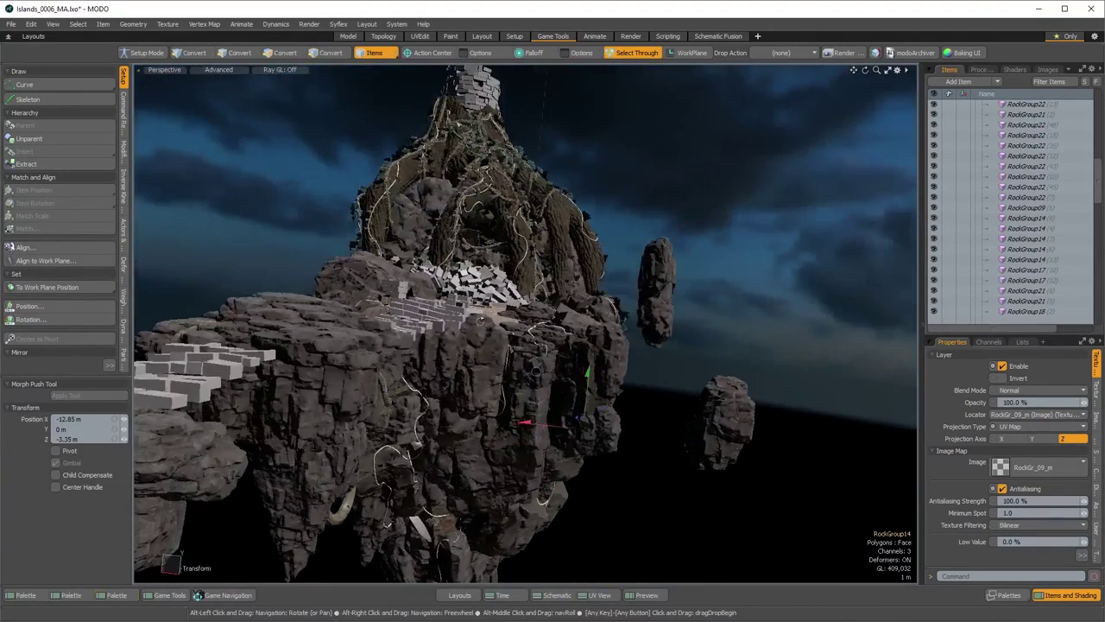
Switch to Center selection mode, select the source rock group's center and move it up about 3.25 m in Y
{"action": "left_click", "coordinate": [371, 53]}
{"action": "left_click", "coordinate": [371, 76]}
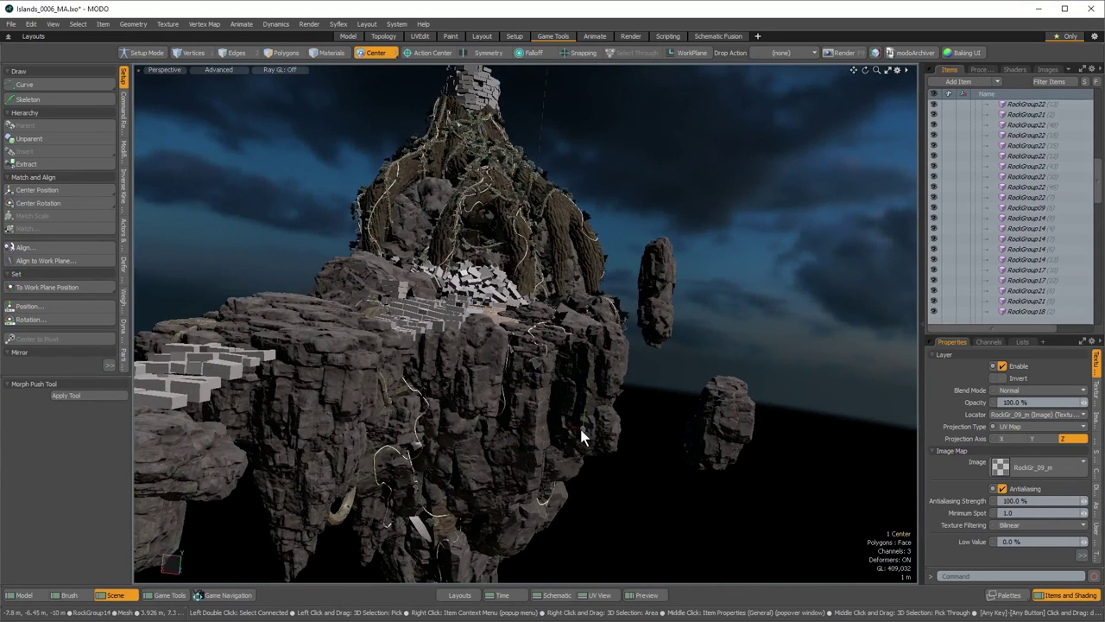
{"action": "left_click", "coordinate": [595, 425]}
{"action": "left_click_drag", "start_coordinate": [588, 372], "coordinate": [598, 271]}
{"action": "left_click_drag", "start_coordinate": [637, 383], "coordinate": [701, 402], "text": "alt"}
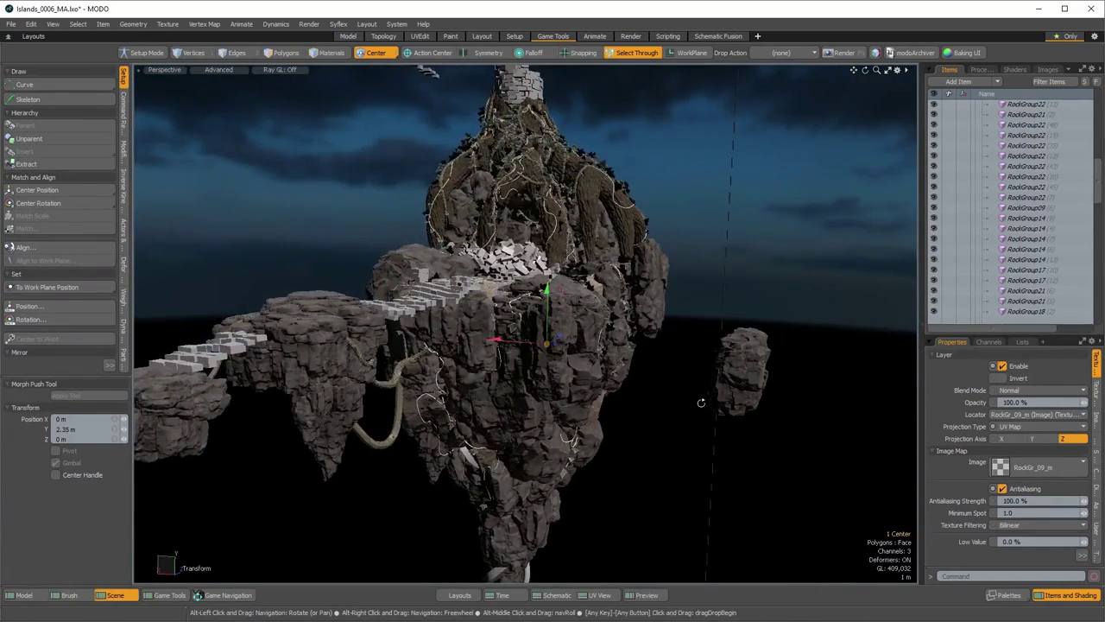
{"action": "left_click_drag", "start_coordinate": [544, 309], "coordinate": [547, 285]}
{"action": "key", "text": "ctrl"}
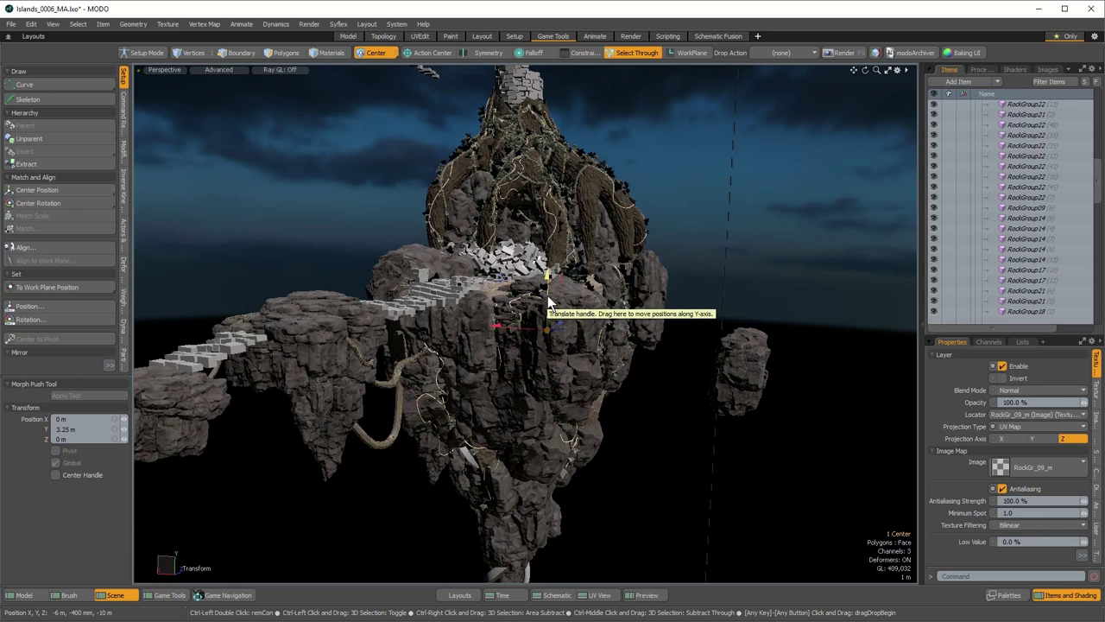
{"action": "key", "text": "q"}
{"action": "left_click_drag", "start_coordinate": [507, 378], "coordinate": [457, 399], "text": "alt"}
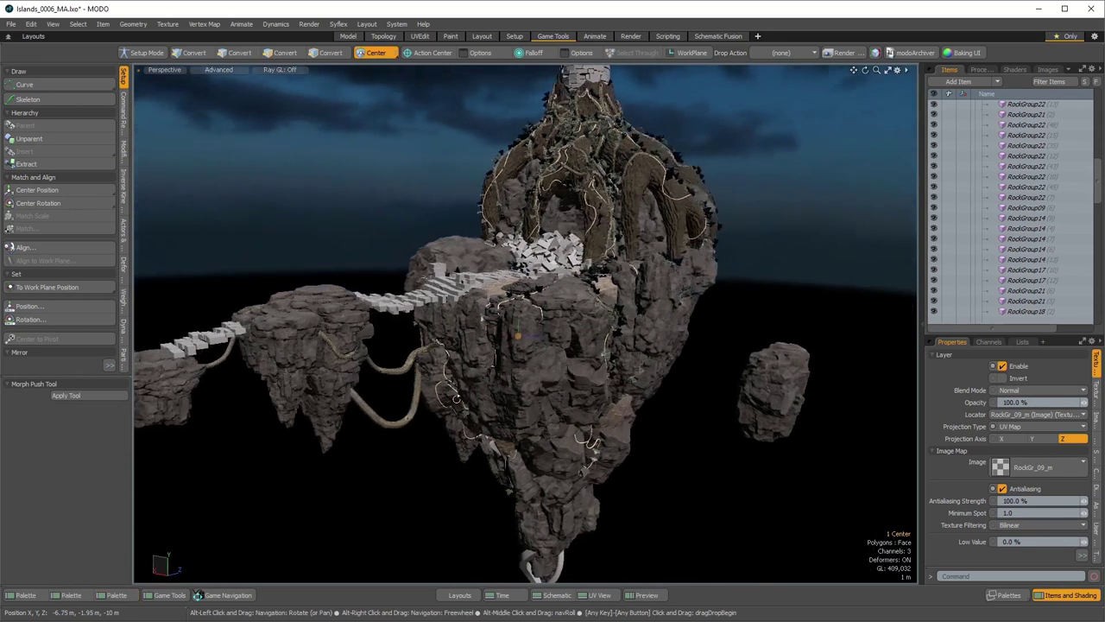
Undo the source rock and center moves, going back to Items mode with the RockGroup14 (7) instance selected and a Local action axis
{"action": "key", "text": "ctrl+z"}
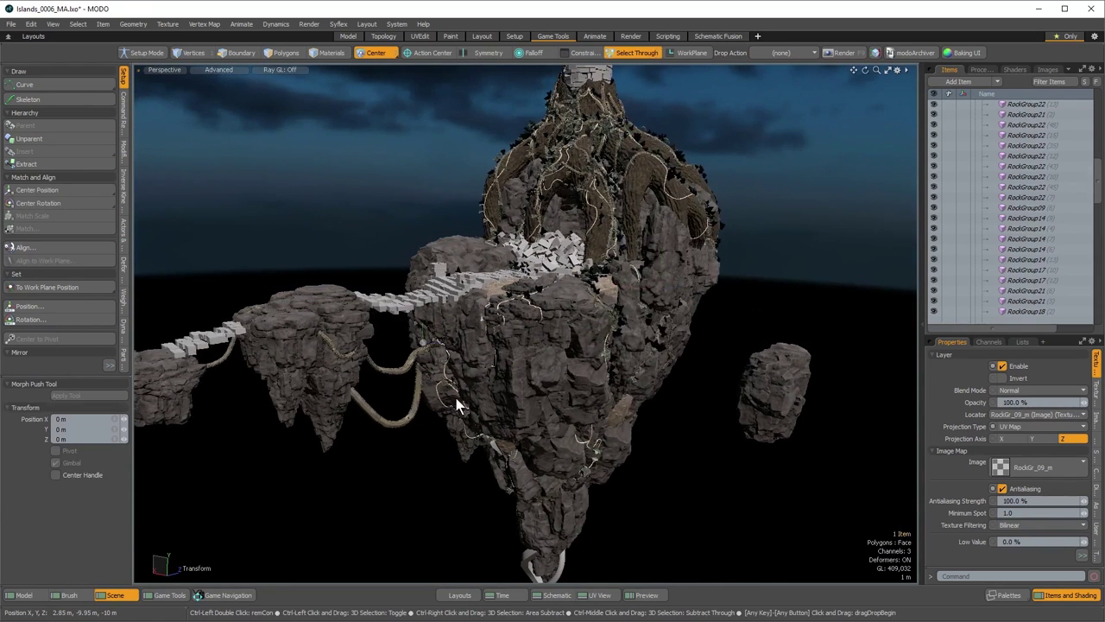
{"action": "key", "text": "ctrl+z"}
{"action": "left_click", "coordinate": [456, 396]}
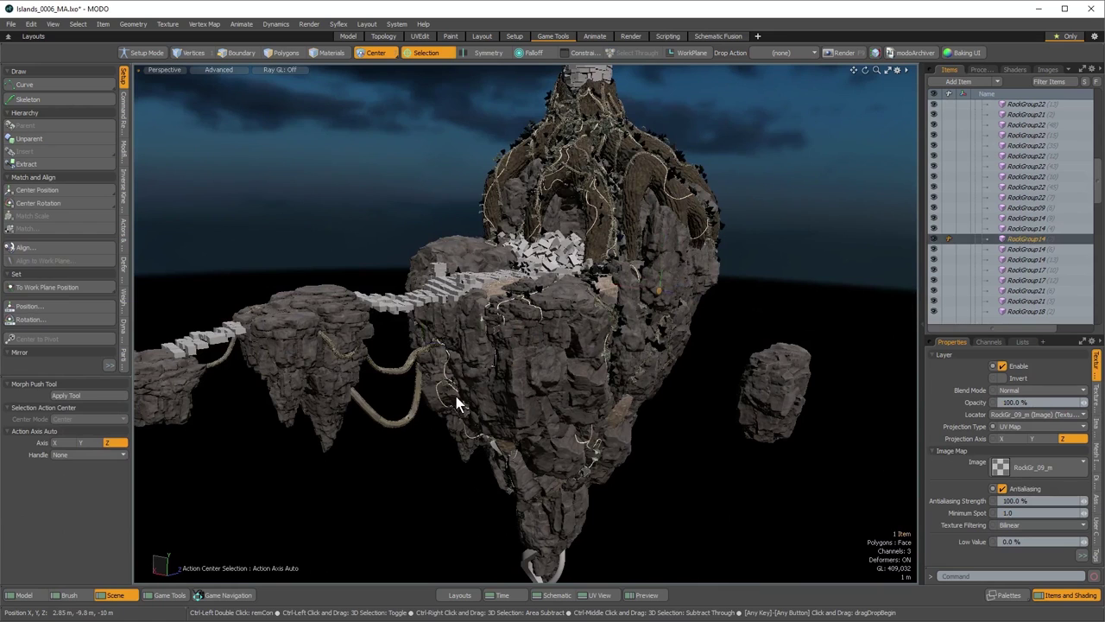
{"action": "key", "text": "ctrl+z"}
{"action": "key", "text": "ctrl+z"}
{"action": "key", "text": "ctrl+z"}
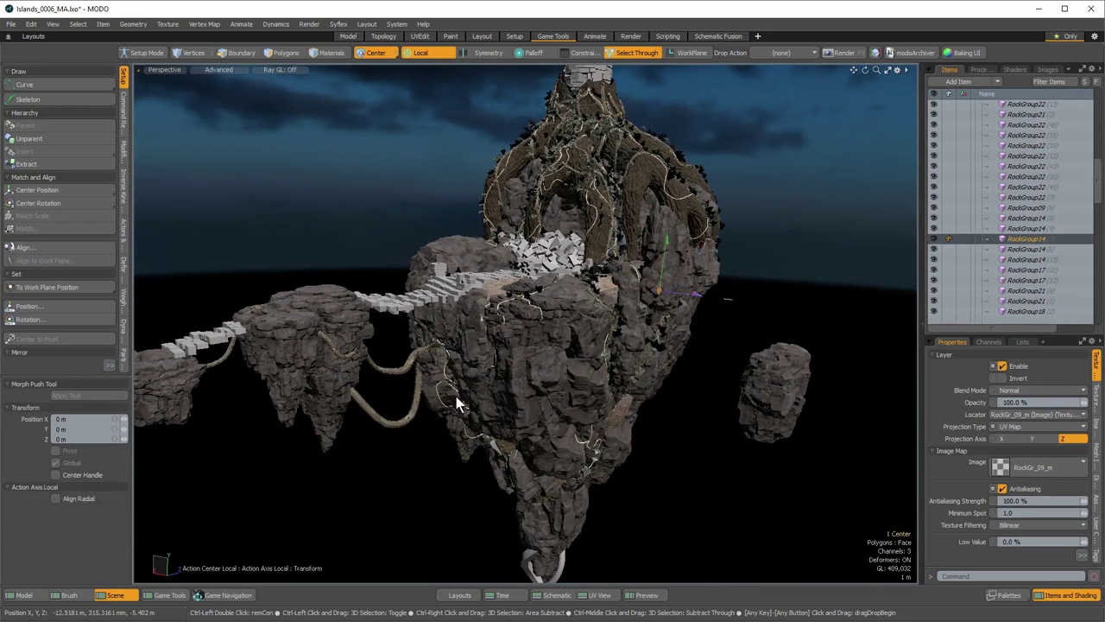
{"action": "key", "text": "ctrl+z"}
{"action": "key", "text": "ctrl+z"}
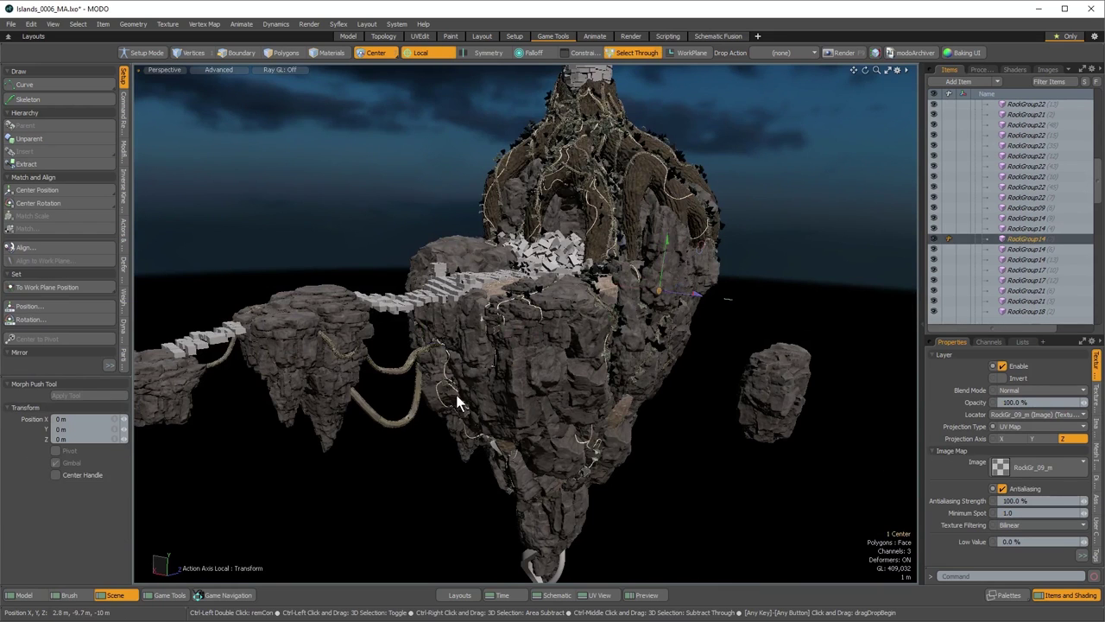
{"action": "key", "text": "ctrl+z"}
{"action": "key", "text": "ctrl+z"}
{"action": "left_click_drag", "start_coordinate": [456, 395], "coordinate": [485, 397], "text": "alt"}
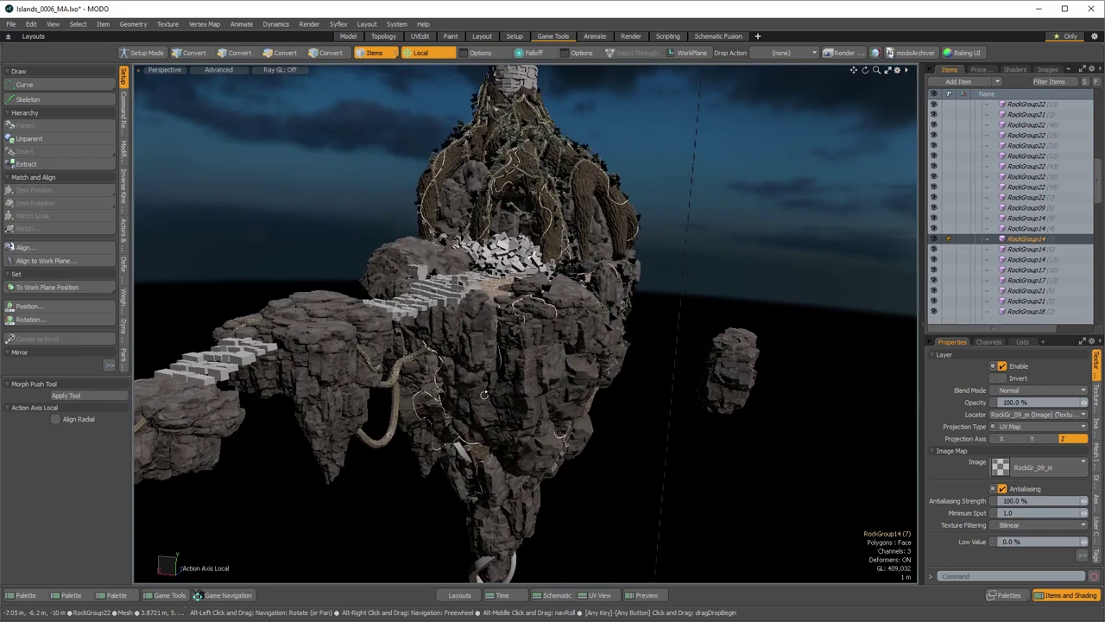
{"action": "left_click_drag", "start_coordinate": [483, 394], "coordinate": [525, 380], "text": "alt"}
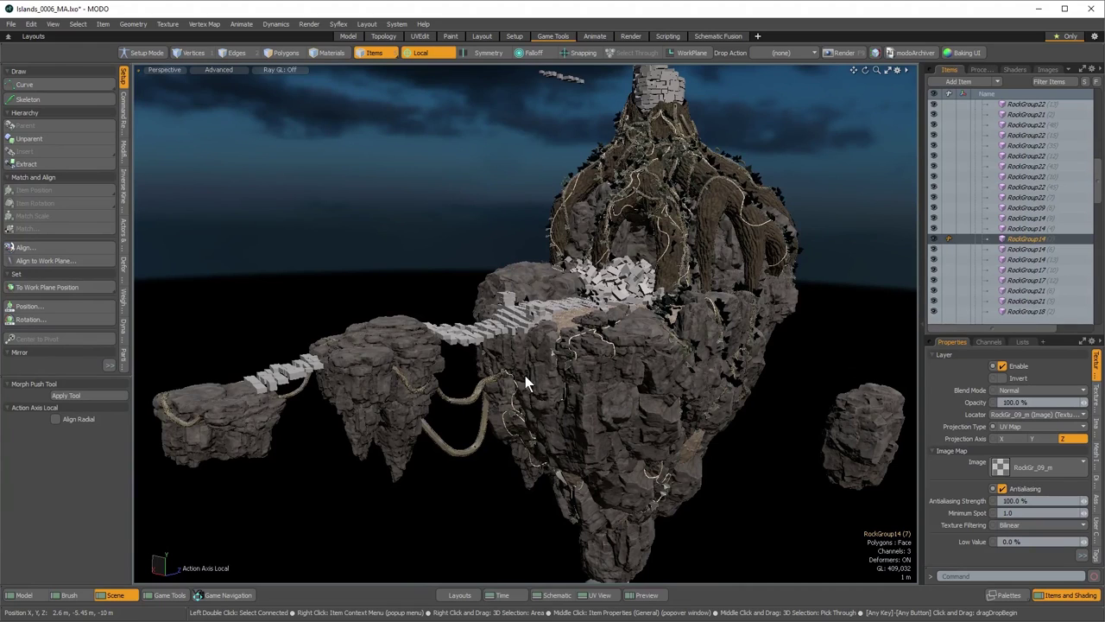
Open the Game Tools export settings and examine the FBX file versions, export options and available game presets
{"action": "left_click", "coordinate": [169, 595]}
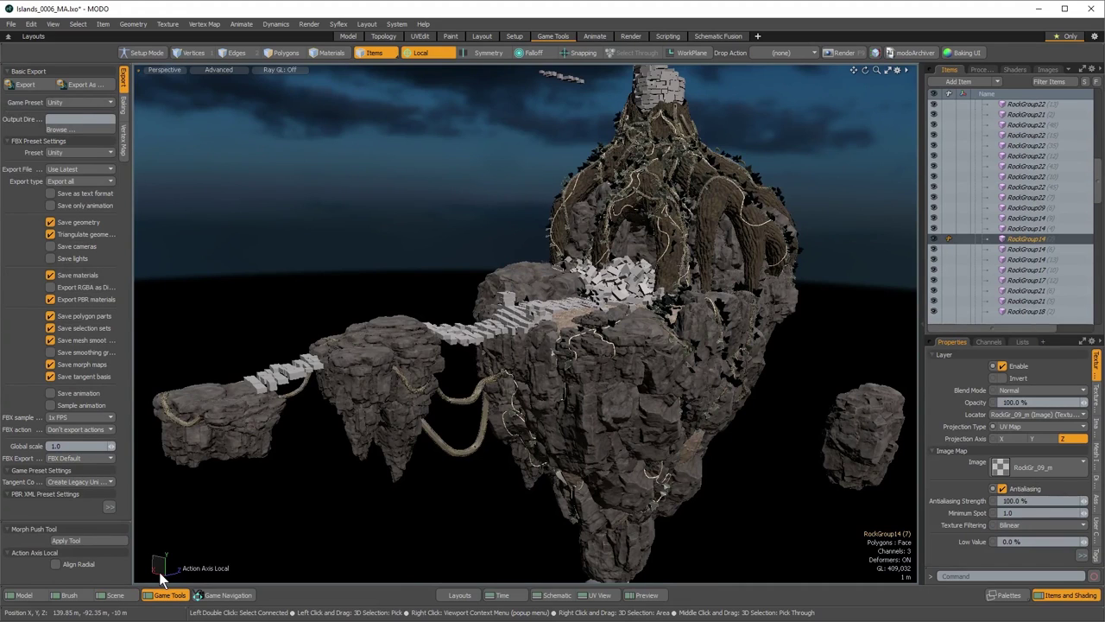
{"action": "left_click", "coordinate": [67, 167]}
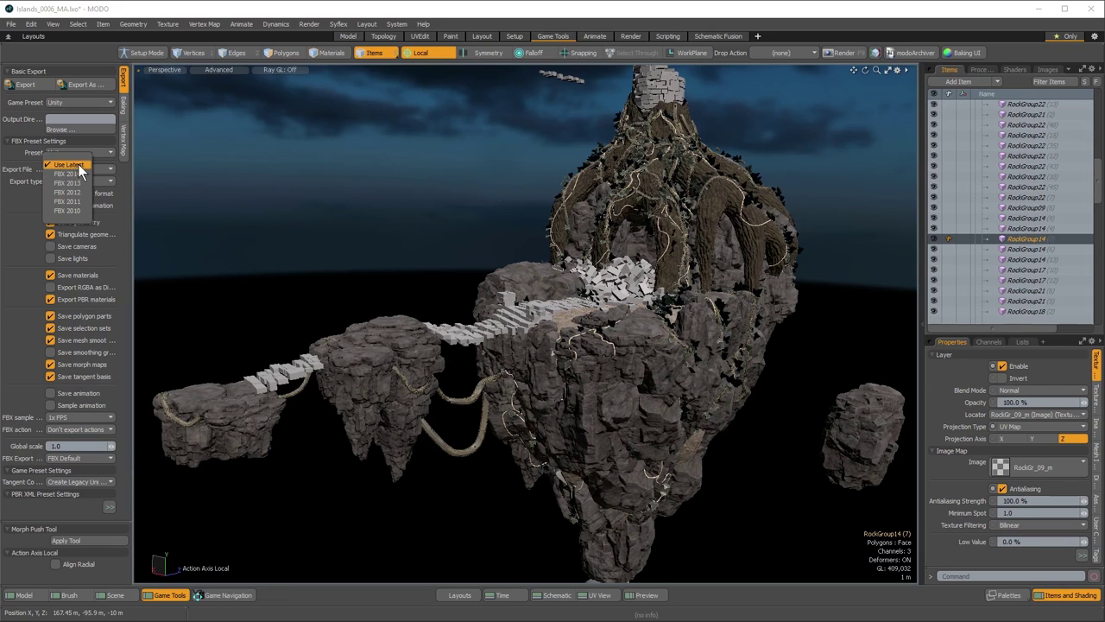
{"action": "left_click", "coordinate": [20, 221]}
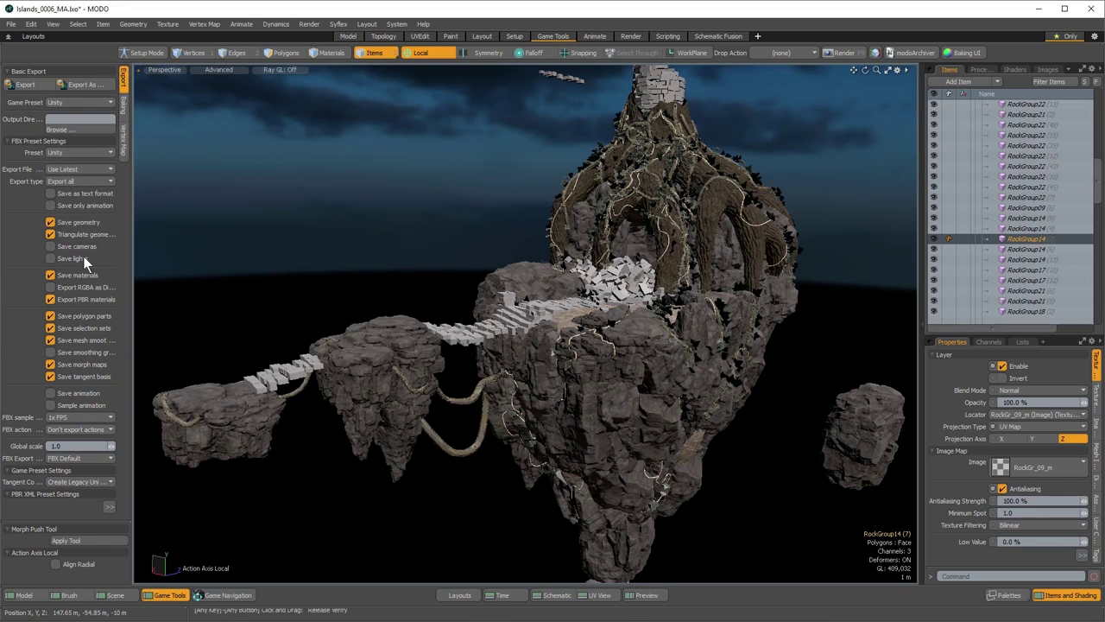
{"action": "mouse_move", "coordinate": [78, 521]}
{"action": "left_mouse_down"}
{"action": "mouse_move", "coordinate": [81, 563]}
{"action": "mouse_move", "coordinate": [77, 516]}
{"action": "left_mouse_up"}
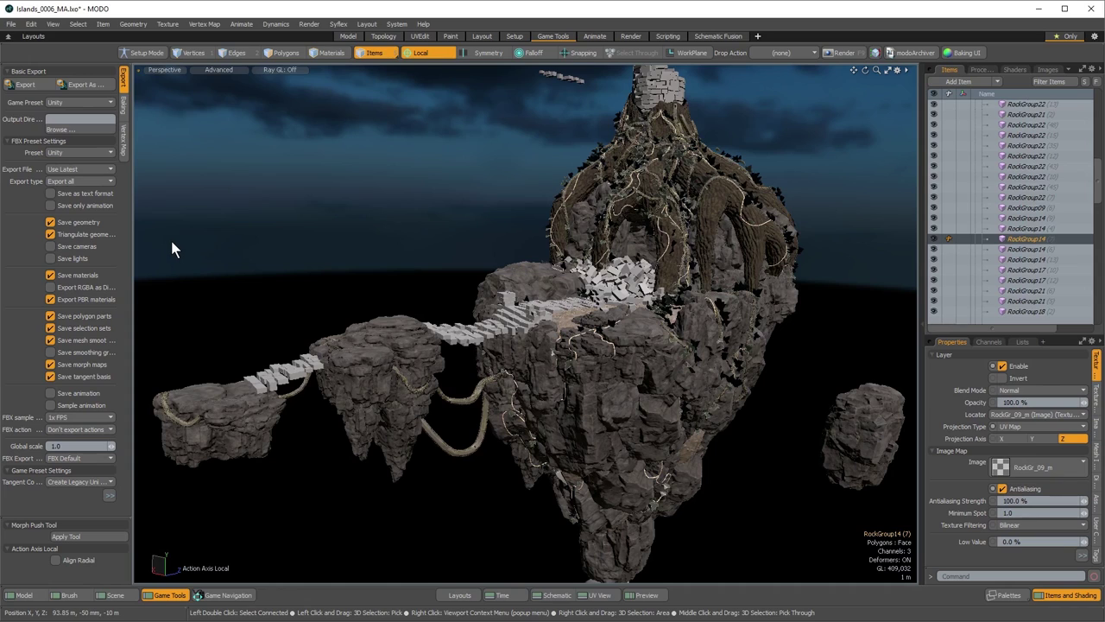
{"action": "left_click", "coordinate": [86, 101]}
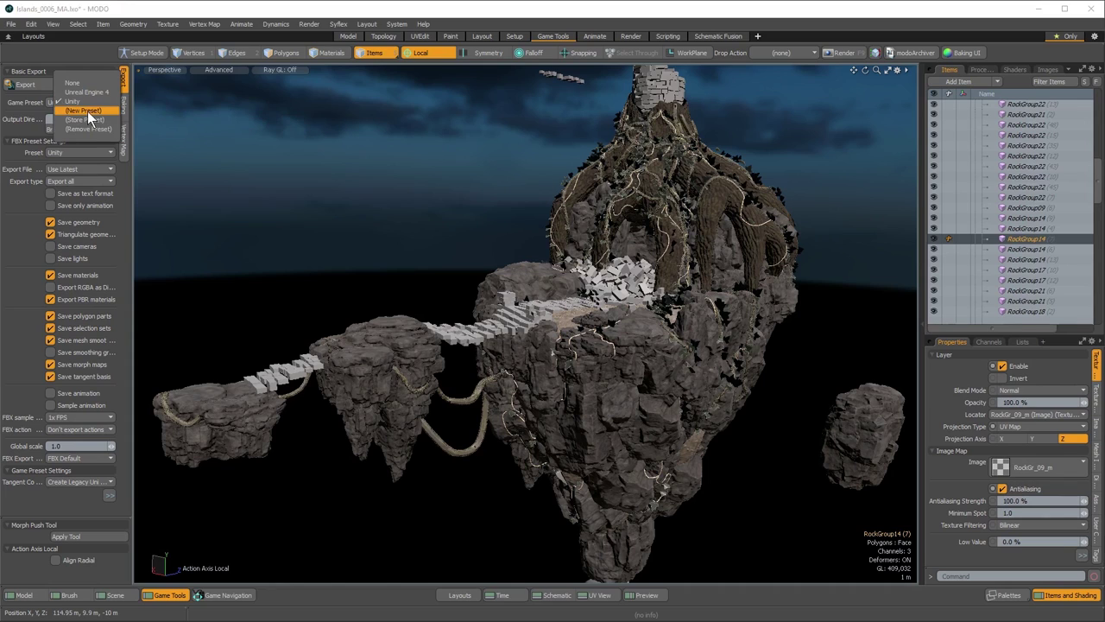
{"action": "left_click", "coordinate": [9, 196]}
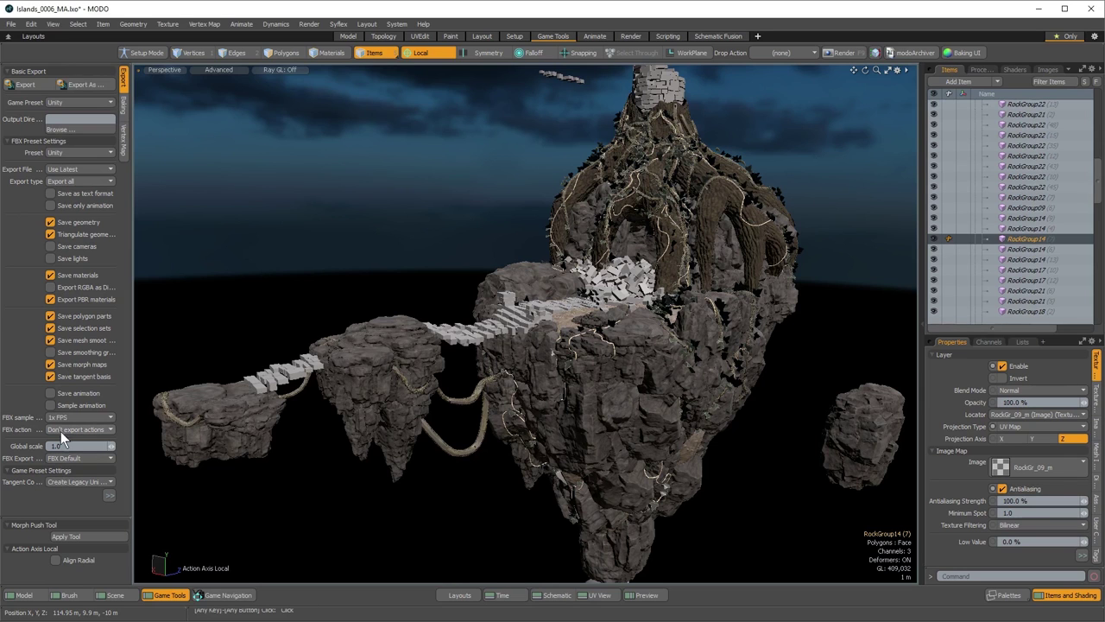
Collapse the Instances group and hide the Blocks, GargoyleLone, Trunk and vines-and-leaves scenes so that only the rock islands show
{"action": "left_click_drag", "start_coordinate": [275, 205], "coordinate": [315, 207], "text": "alt"}
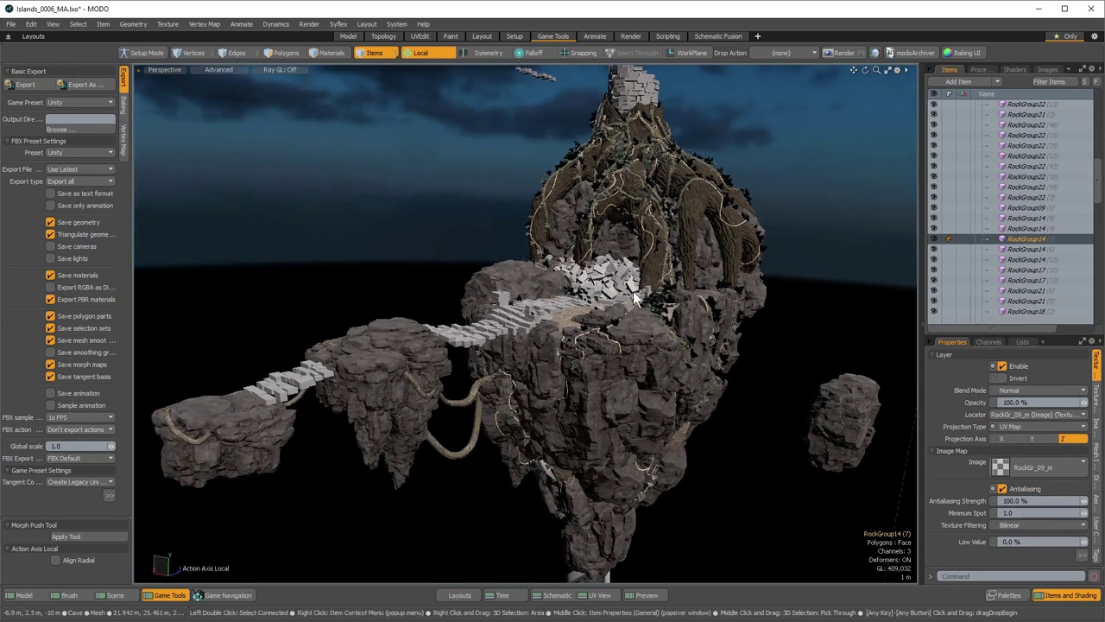
{"action": "left_click_drag", "start_coordinate": [1098, 186], "coordinate": [1095, 108]}
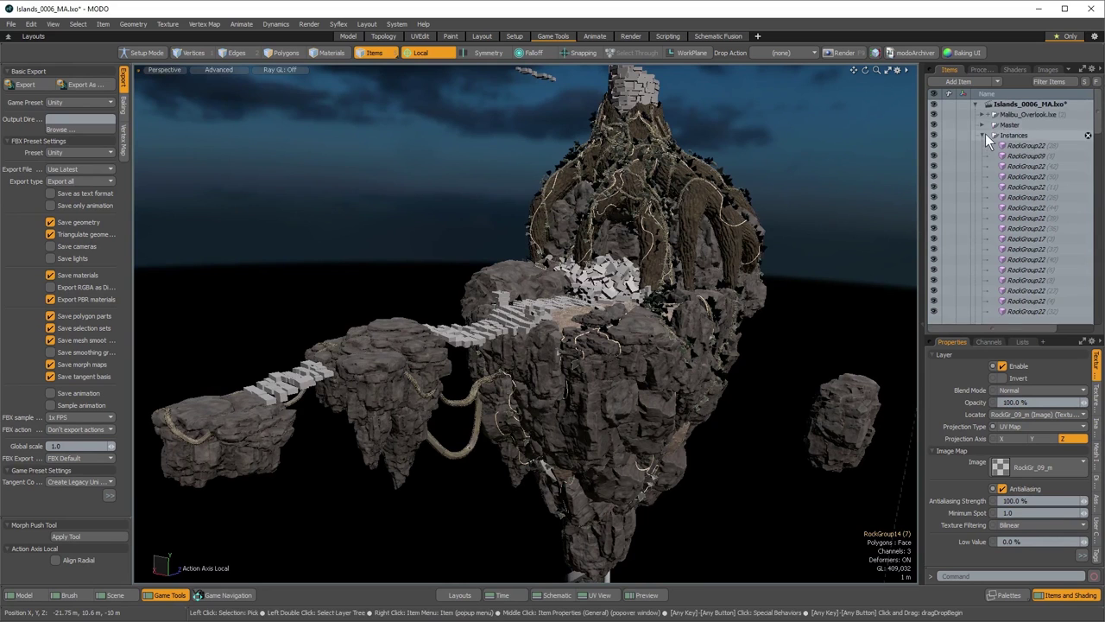
{"action": "left_click", "coordinate": [988, 134]}
{"action": "left_click", "coordinate": [982, 136]}
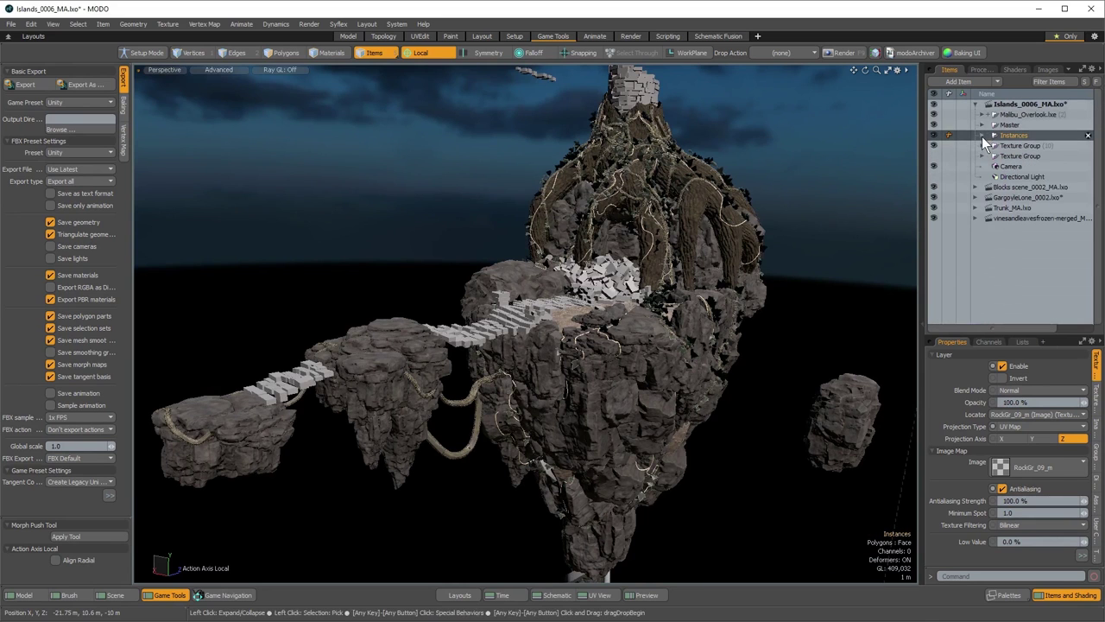
{"action": "left_click", "coordinate": [932, 187]}
{"action": "left_click", "coordinate": [936, 206]}
{"action": "left_click", "coordinate": [933, 218]}
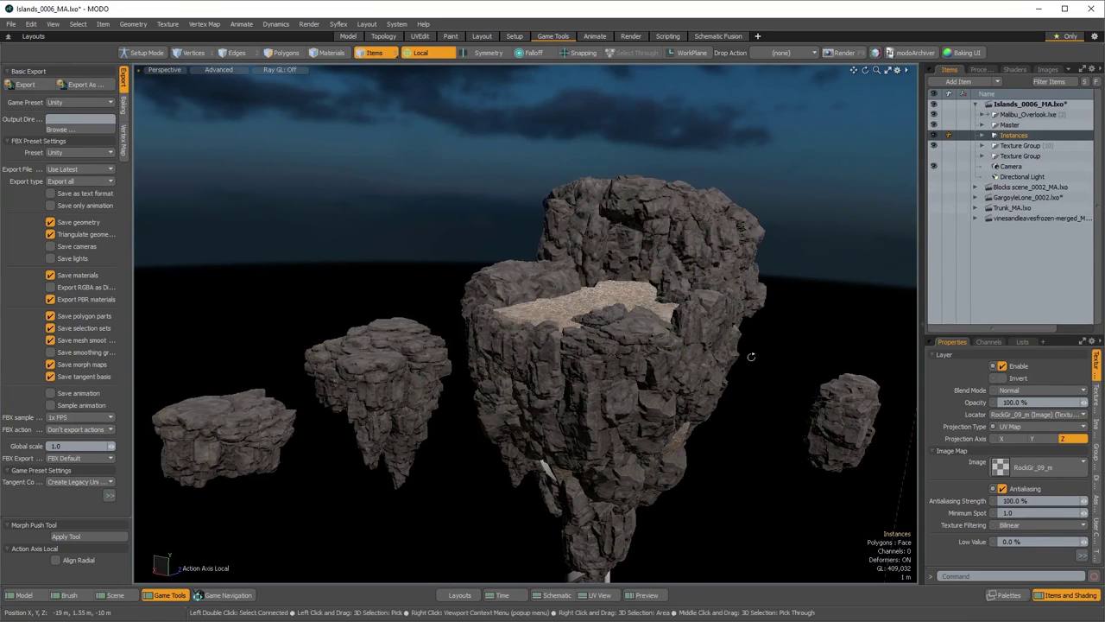
{"action": "left_click_drag", "start_coordinate": [656, 362], "coordinate": [698, 375], "text": "alt"}
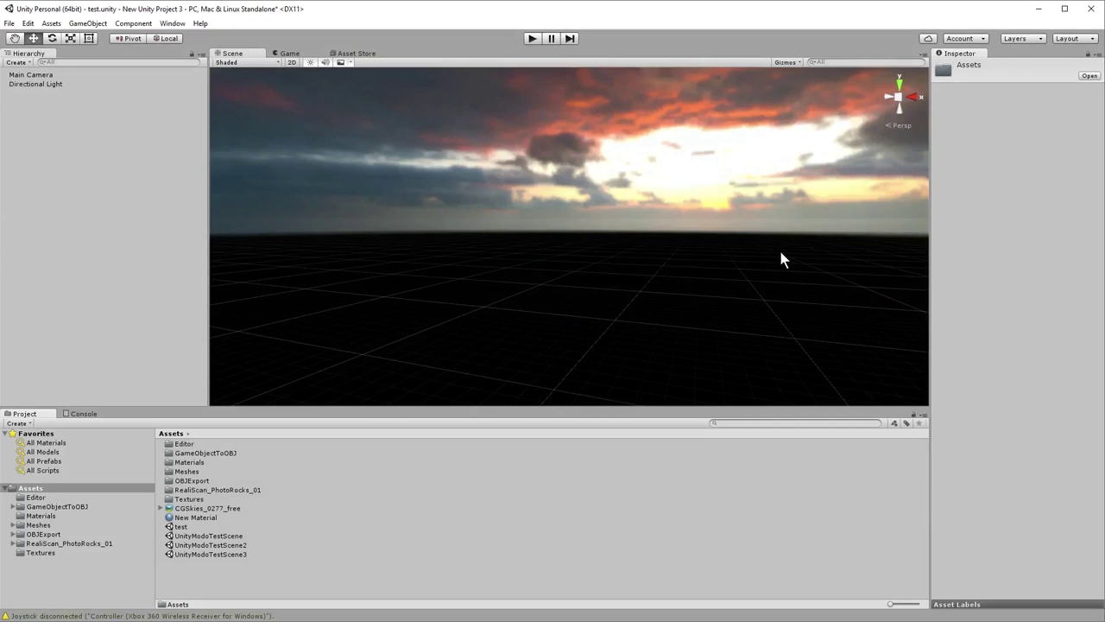
Switch to Unity and show the project's Assets folder in File Explorer
{"action": "right_click", "coordinate": [506, 481]}
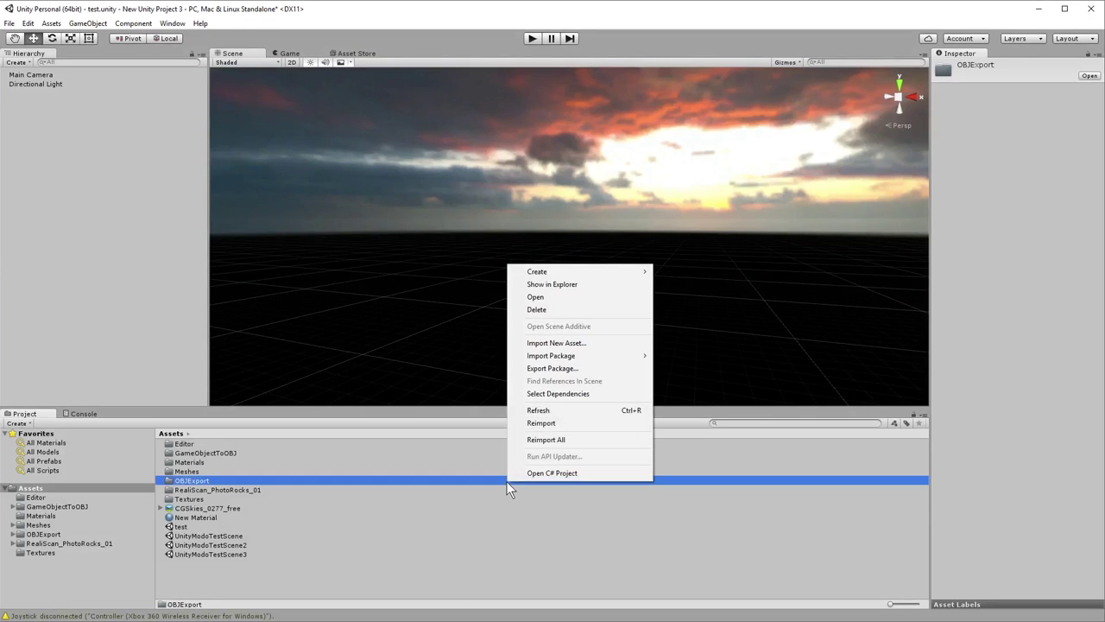
{"action": "left_click", "coordinate": [455, 584]}
{"action": "right_click", "coordinate": [457, 584]}
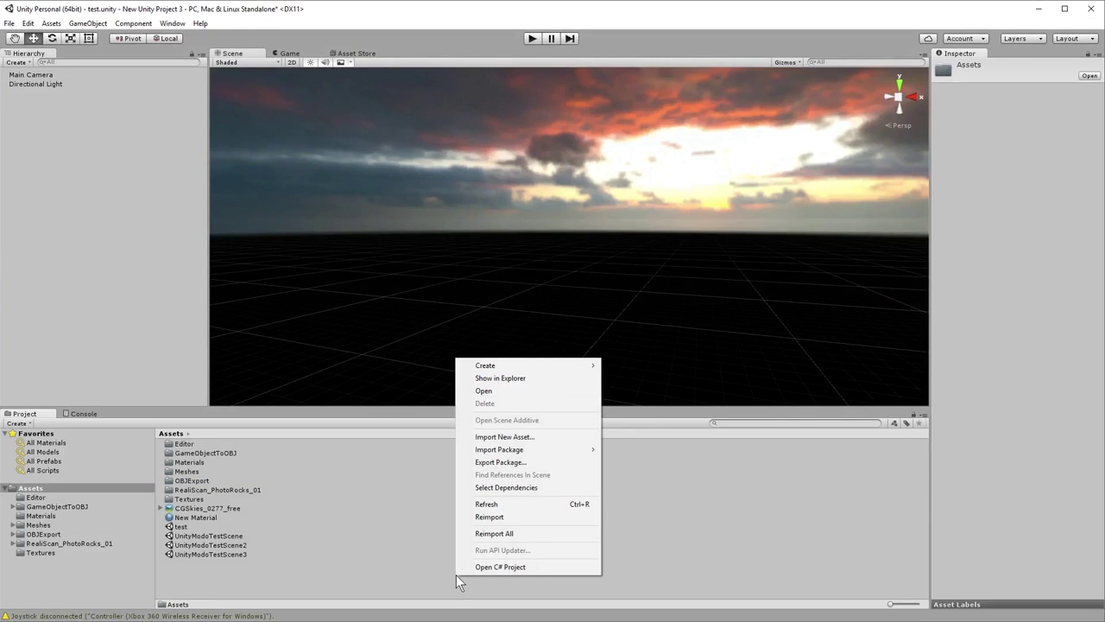
{"action": "left_click", "coordinate": [498, 379]}
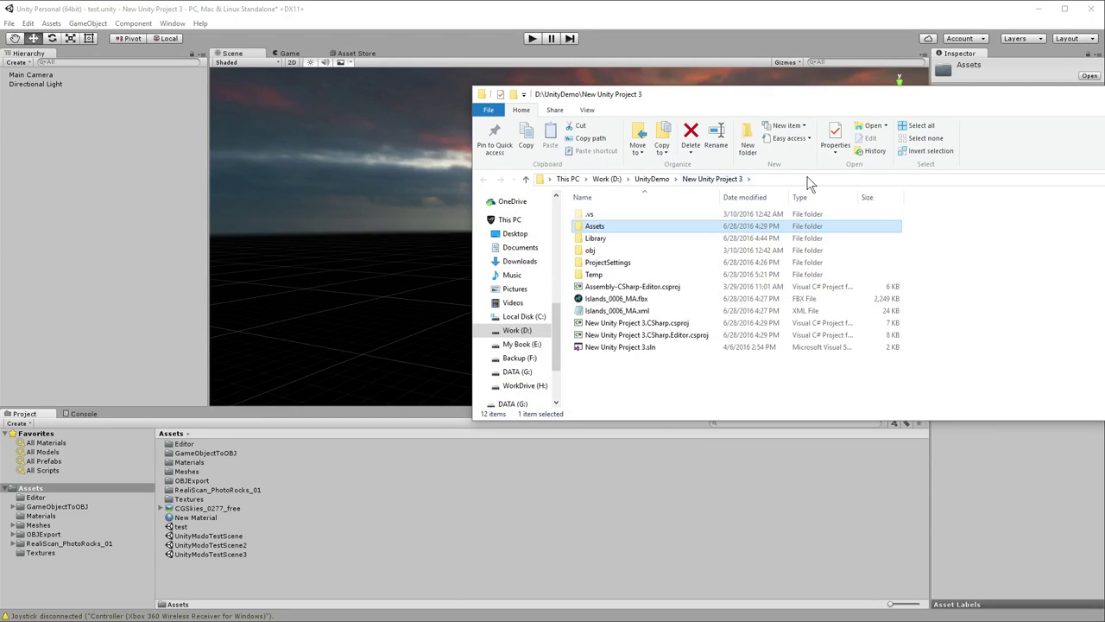
Open the Assets folder of New Unity Project 3 and copy its address as text
{"action": "left_click", "coordinate": [809, 179]}
{"action": "left_click", "coordinate": [607, 229]}
{"action": "double_click", "coordinate": [607, 229]}
{"action": "right_click", "coordinate": [804, 178]}
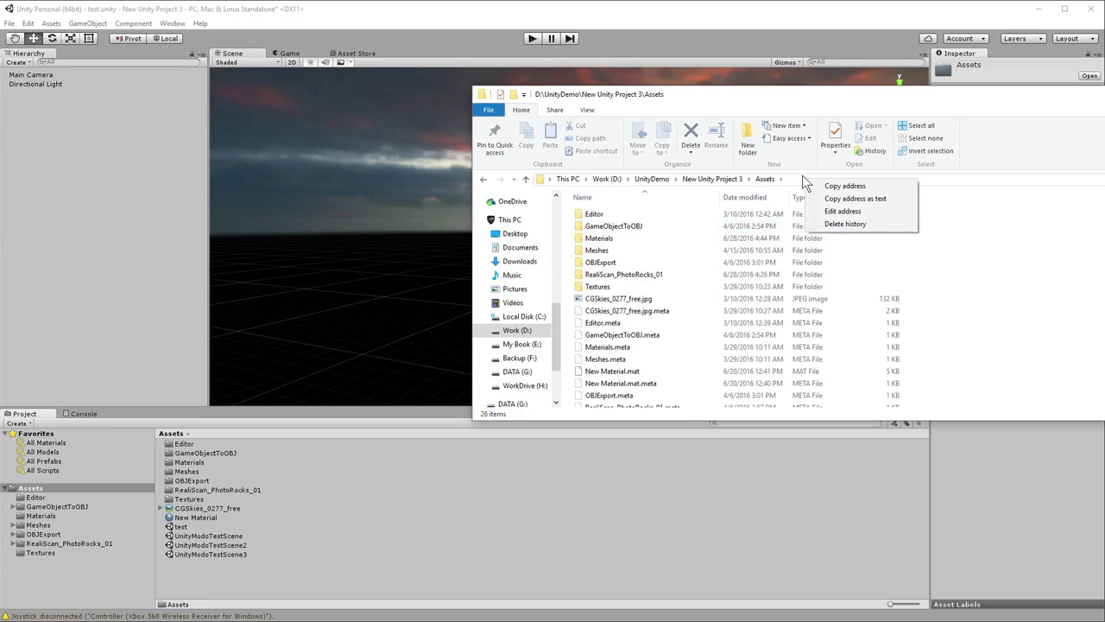
{"action": "left_click", "coordinate": [851, 197]}
Switch back to MODO, set the export output directory to the copied Unity Assets path and reveal the PBR XML preset settings
{"action": "key", "text": "alt+Tab"}
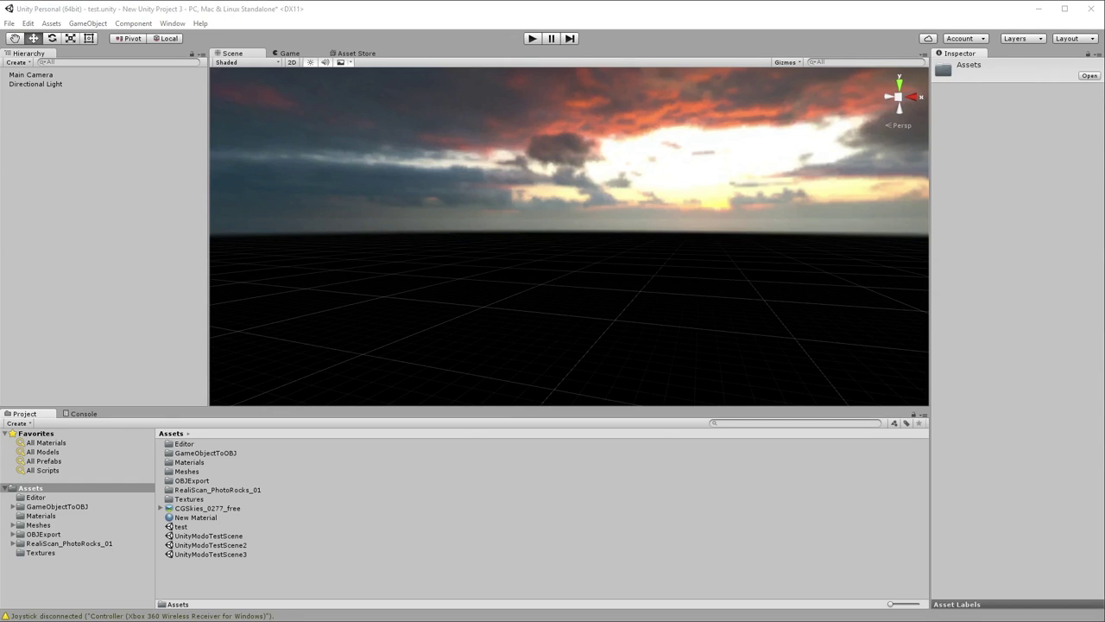
{"action": "key", "text": "alt+Tab"}
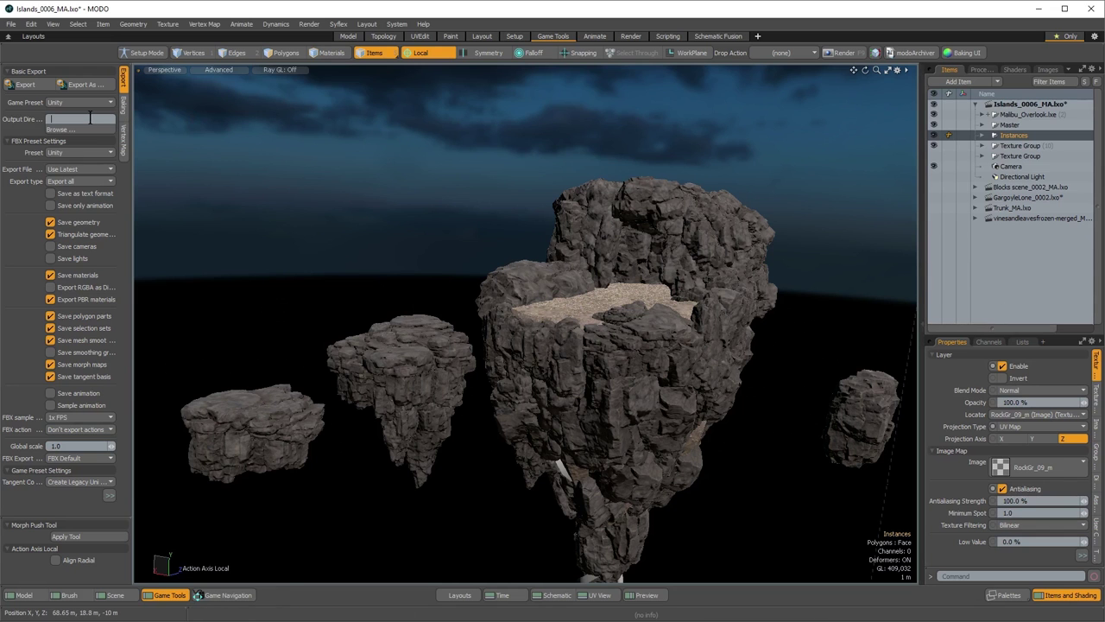
{"action": "key", "text": "ctrl+v"}
{"action": "key", "text": "Return"}
{"action": "left_click_drag", "start_coordinate": [83, 517], "coordinate": [93, 549]}
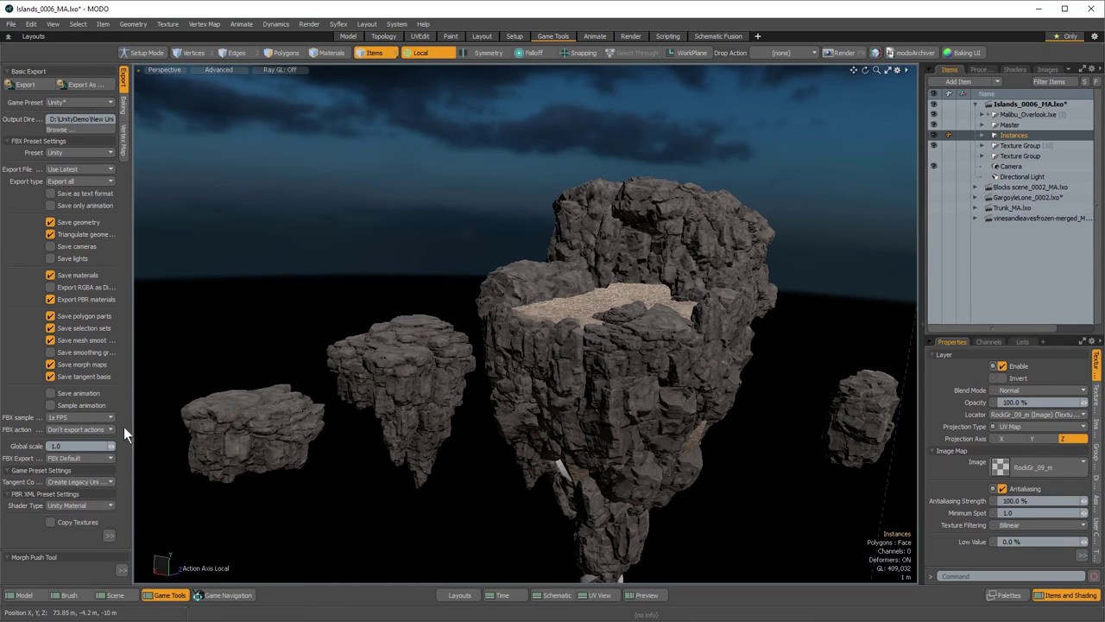
Export the rock islands with the Unity game preset and switch to the Unity project
{"action": "mouse_move", "coordinate": [76, 551]}
{"action": "left_mouse_down"}
{"action": "mouse_move", "coordinate": [77, 595]}
{"action": "mouse_move", "coordinate": [68, 534]}
{"action": "left_mouse_up"}
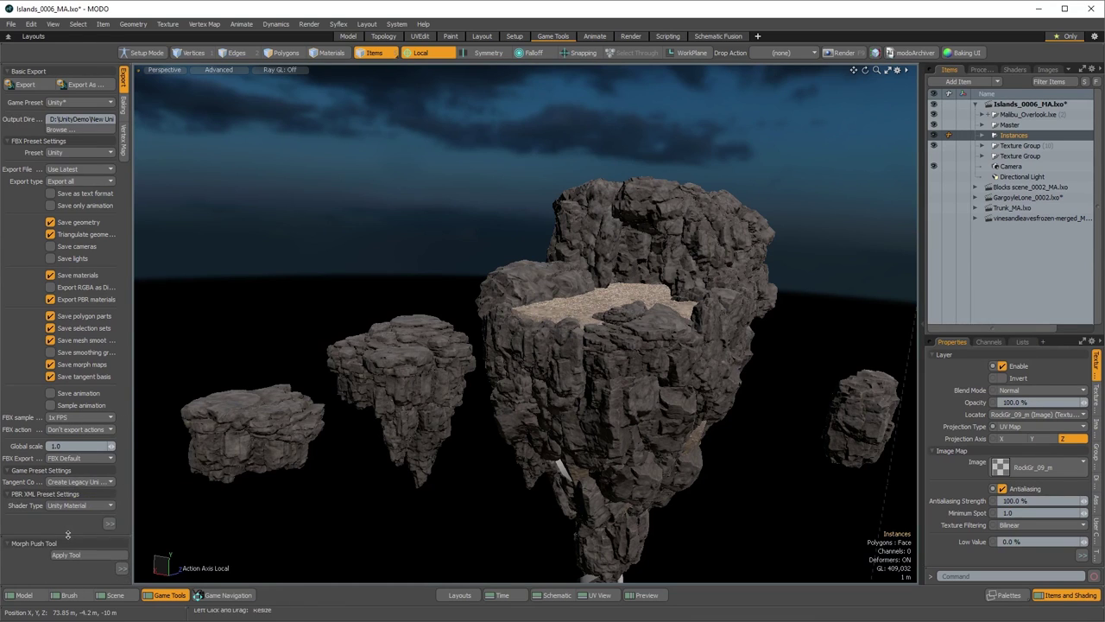
{"action": "left_click", "coordinate": [29, 87]}
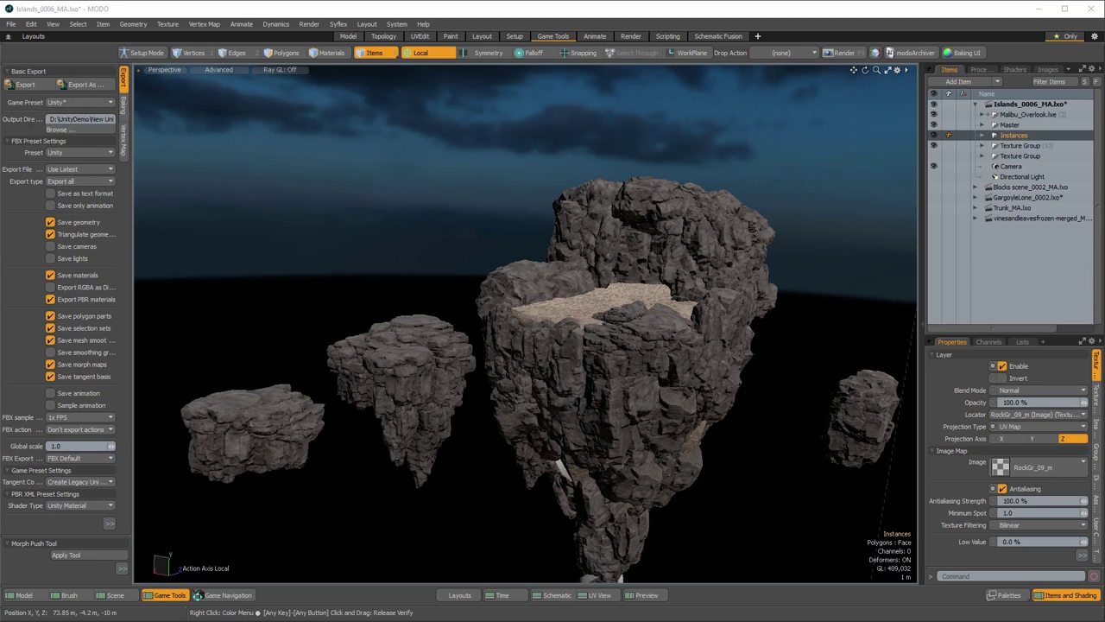
{"action": "key", "text": "alt+Tab"}
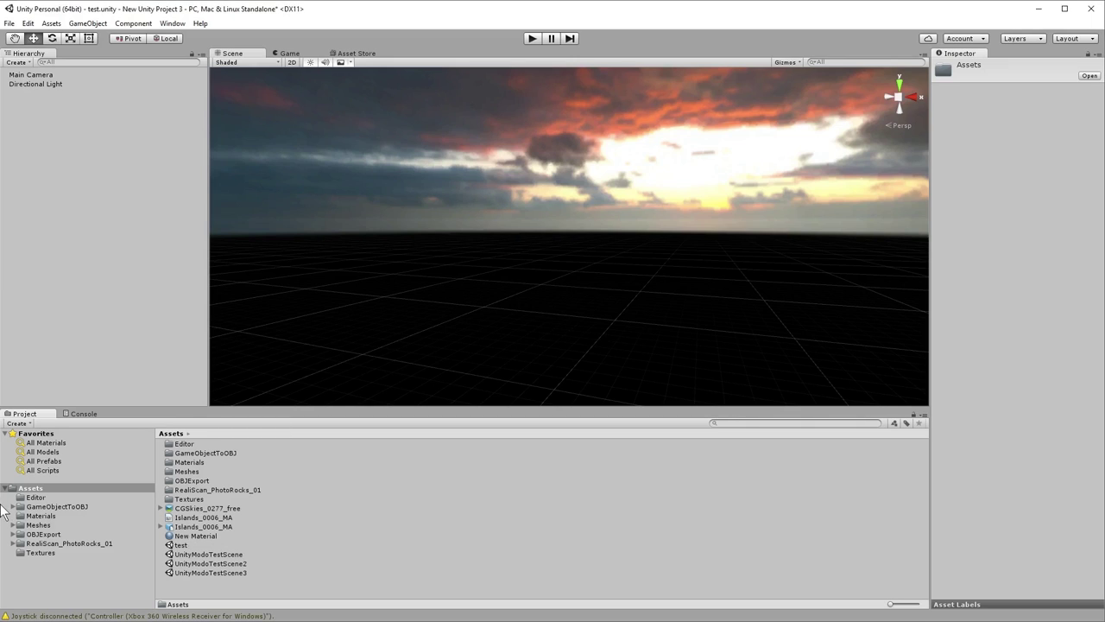
Check the Editor folder for the MODOMaterialImporter script and place the Islands_0006_MA model from Assets in the scene
{"action": "left_click", "coordinate": [36, 499]}
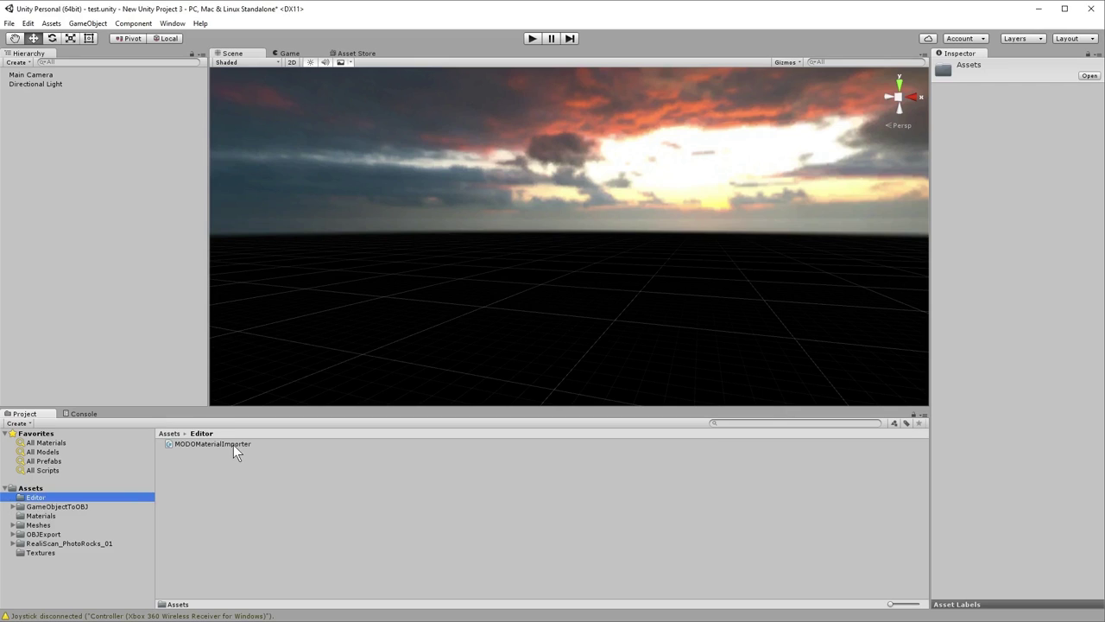
{"action": "left_click", "coordinate": [31, 490]}
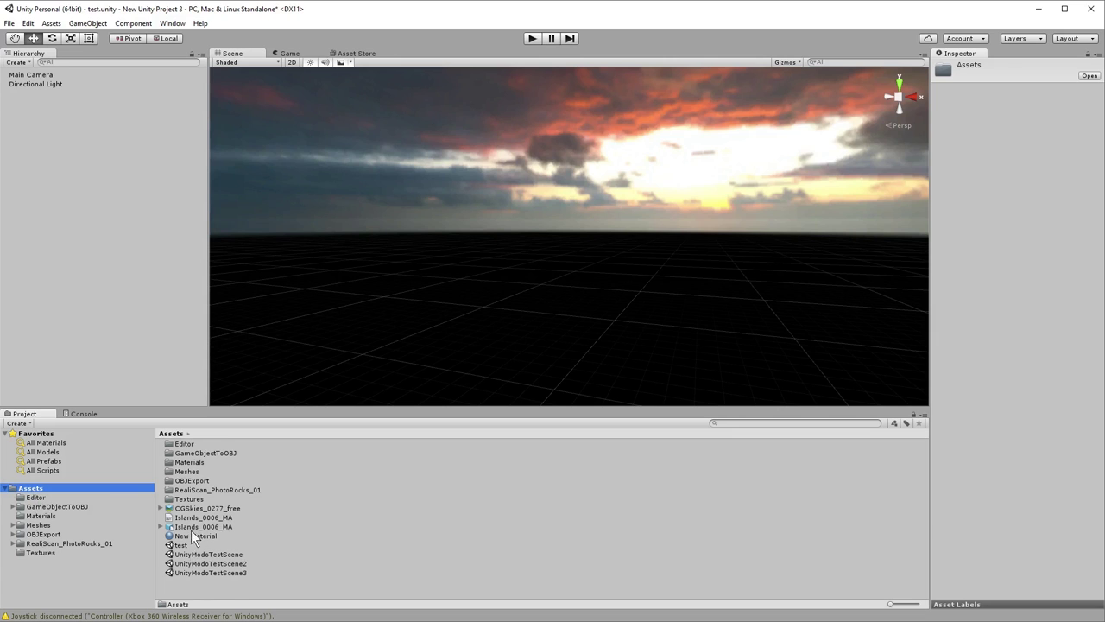
{"action": "left_click_drag", "start_coordinate": [192, 527], "coordinate": [372, 281]}
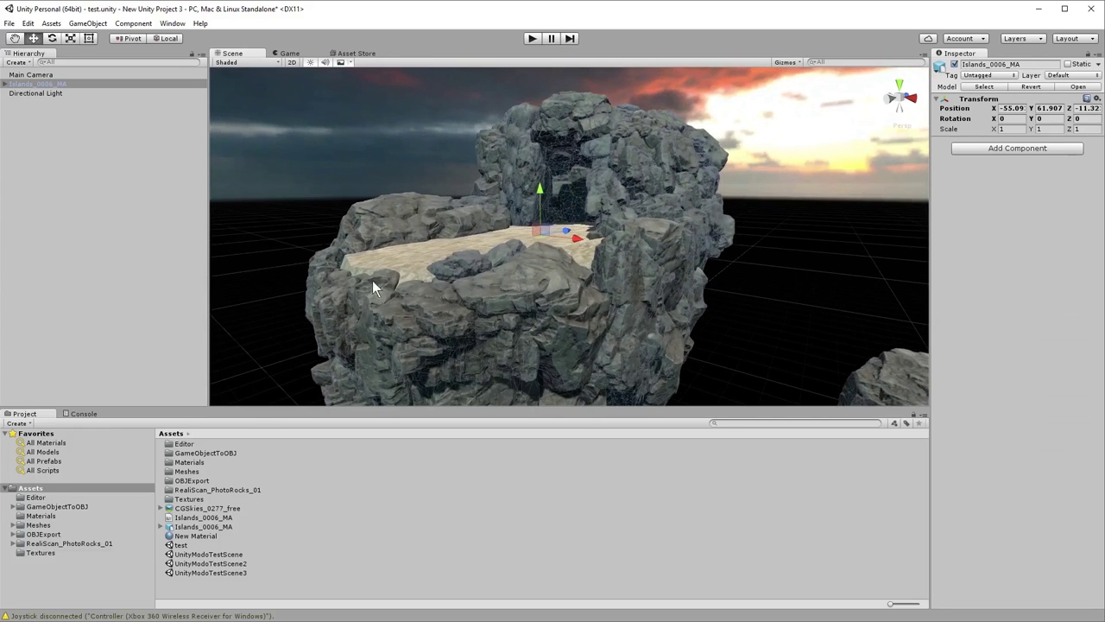
{"action": "left_click", "coordinate": [300, 222]}
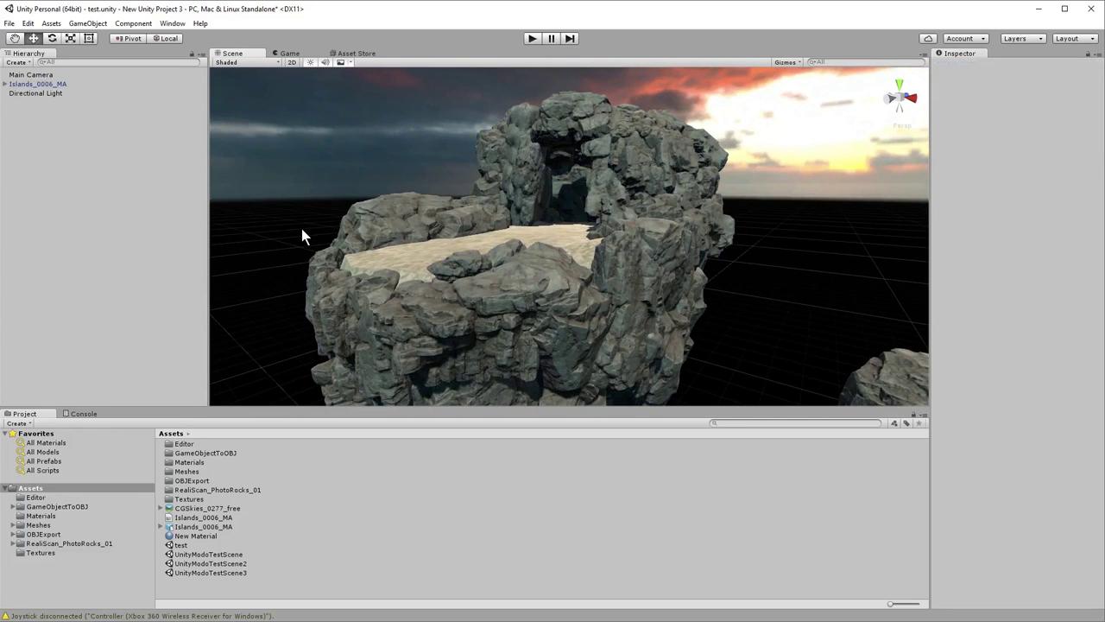
{"action": "scroll", "coordinate": [333, 250], "scroll_direction": "down", "scroll_amount": 3}
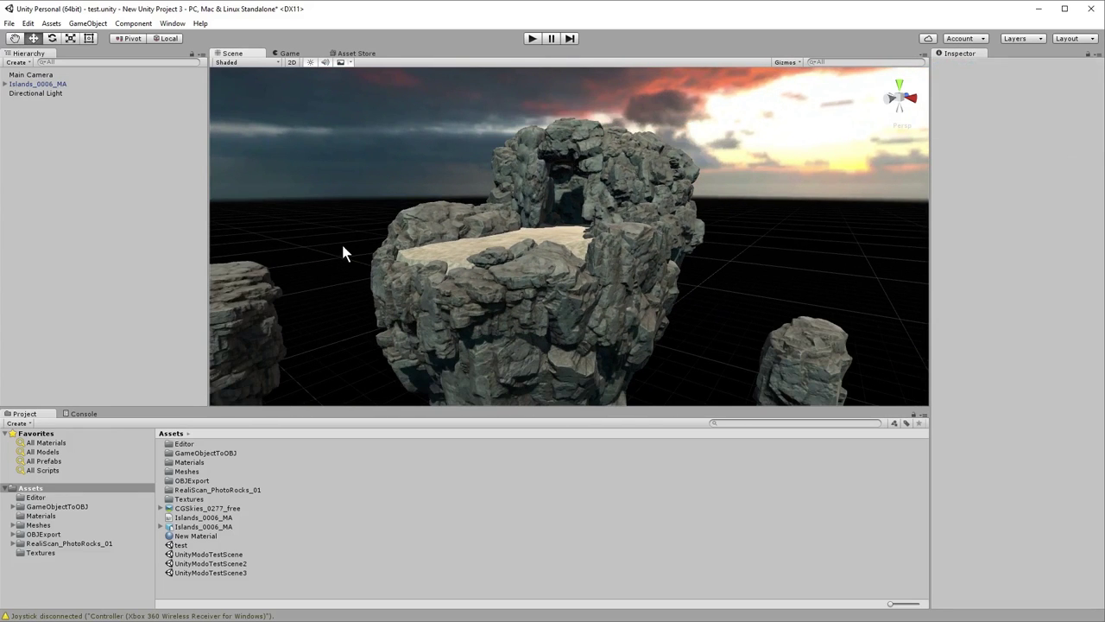
{"action": "scroll", "coordinate": [345, 252], "scroll_direction": "up", "scroll_amount": 2}
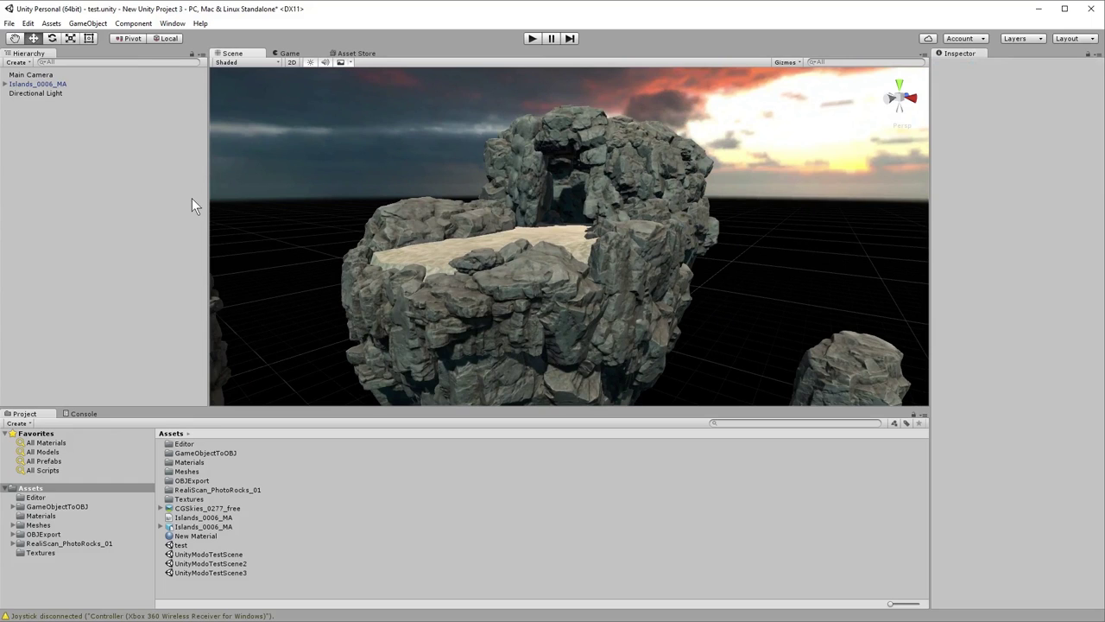
Expand Islands_0006_MA and its Master group in the hierarchy and select the Cave mesh to inspect its properties
{"action": "left_click", "coordinate": [4, 83]}
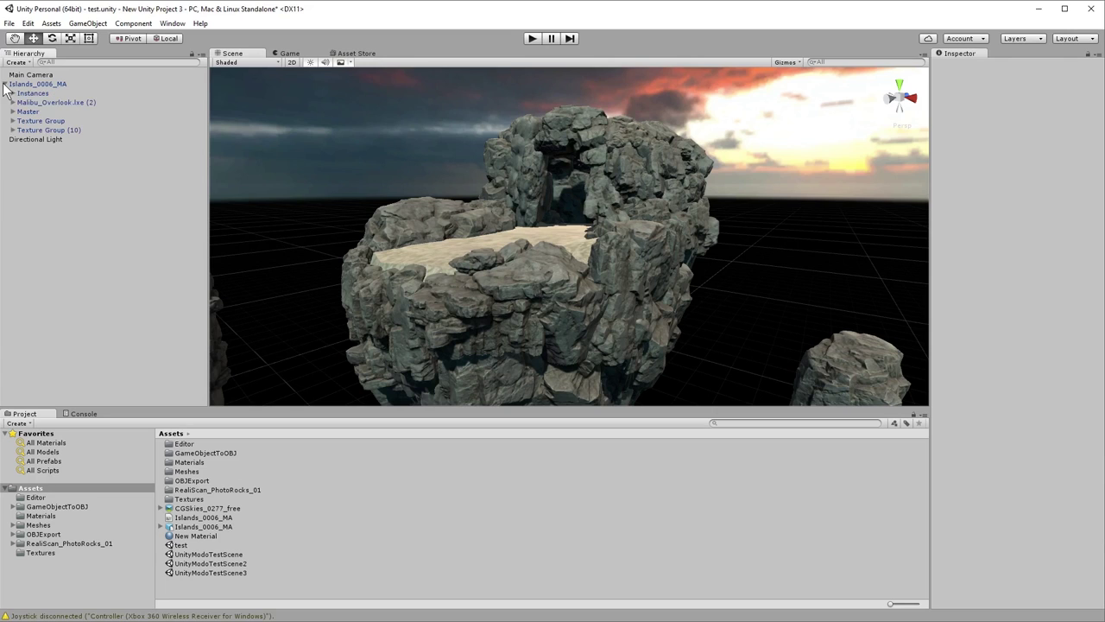
{"action": "left_click", "coordinate": [12, 93]}
{"action": "left_click", "coordinate": [12, 94]}
{"action": "left_click", "coordinate": [12, 111]}
{"action": "left_click", "coordinate": [36, 122]}
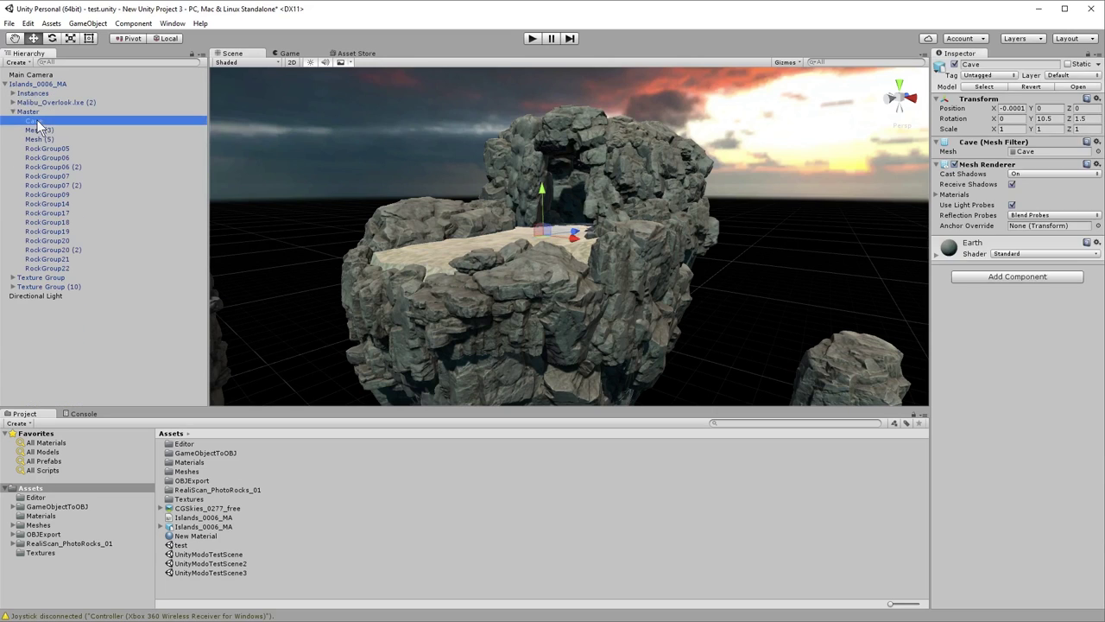
Select RockGroup06 (2) in the Master group, try moving it in the scene, and undo the move
{"action": "left_click", "coordinate": [50, 167]}
{"action": "left_click", "coordinate": [422, 332]}
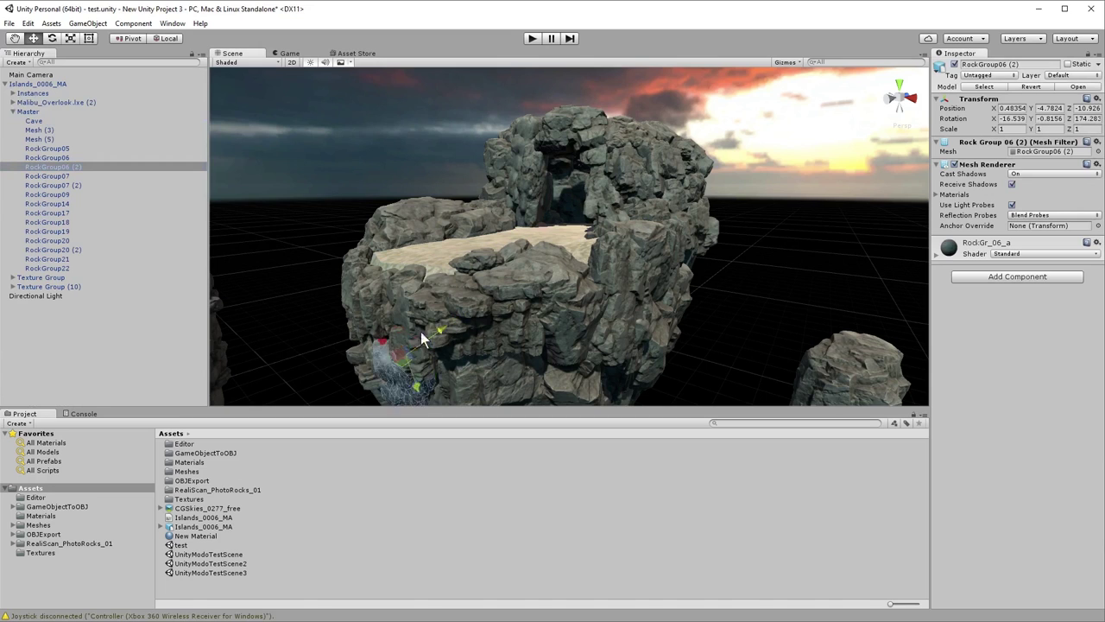
{"action": "left_click_drag", "start_coordinate": [421, 332], "coordinate": [403, 302]}
{"action": "key", "text": "ctrl+z"}
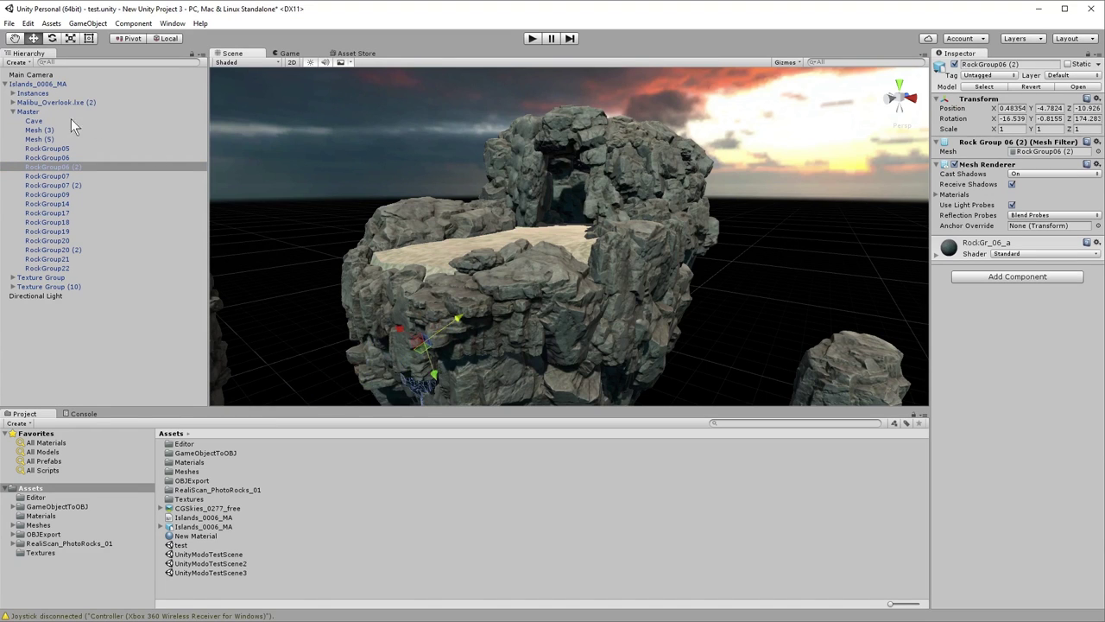
Expand the Instances group and select RockGroup07 (3) to inspect this instance on the main island
{"action": "left_click", "coordinate": [12, 92]}
{"action": "left_click", "coordinate": [52, 112]}
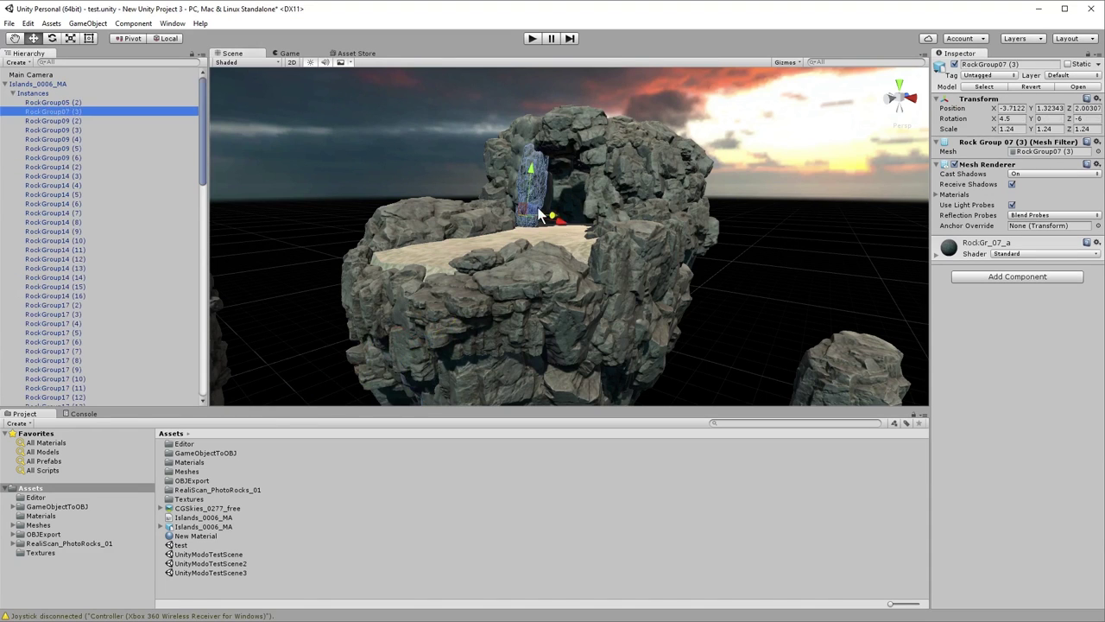
{"action": "mouse_move", "coordinate": [546, 223]}
{"action": "left_mouse_down"}
{"action": "mouse_move", "coordinate": [574, 220]}
{"action": "mouse_move", "coordinate": [516, 223]}
{"action": "mouse_move", "coordinate": [551, 238]}
{"action": "mouse_move", "coordinate": [544, 231]}
{"action": "left_mouse_up"}
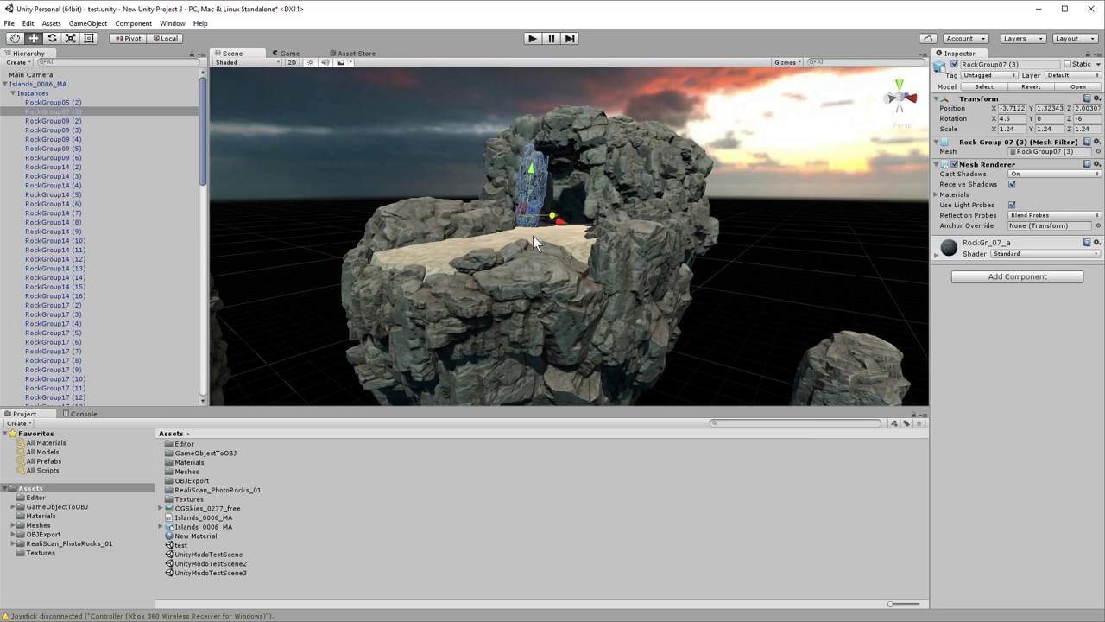
{"action": "left_click_drag", "start_coordinate": [404, 246], "coordinate": [509, 274], "text": "alt"}
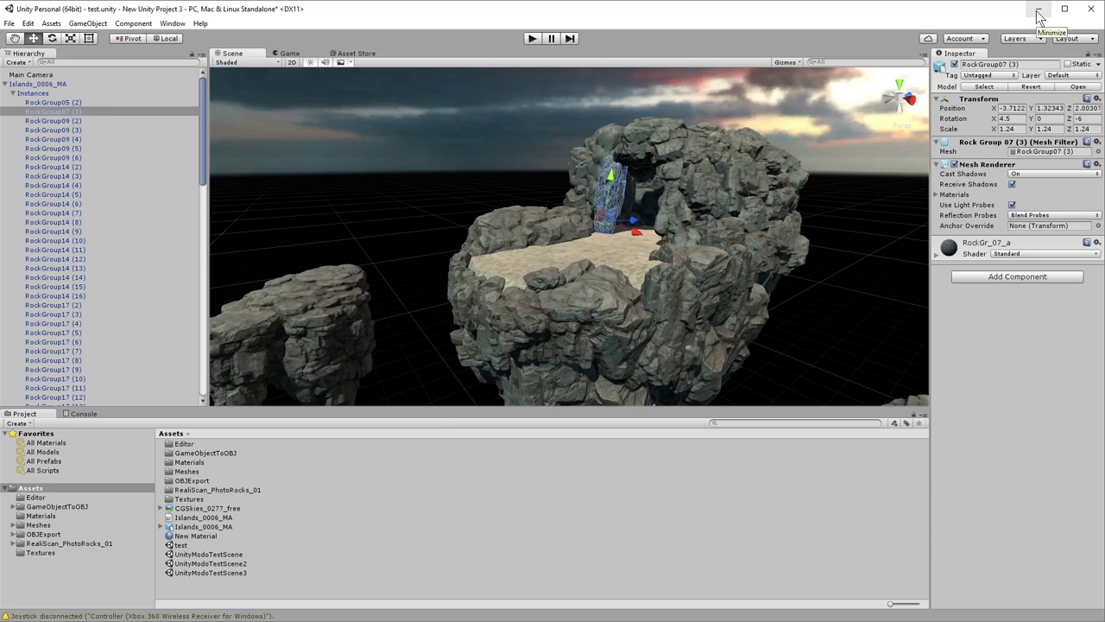
Switch back to MODO, collapse the Islands_0006_MA scene and show Blocks scene_0002_MA as the active scene
{"action": "left_click", "coordinate": [1039, 14]}
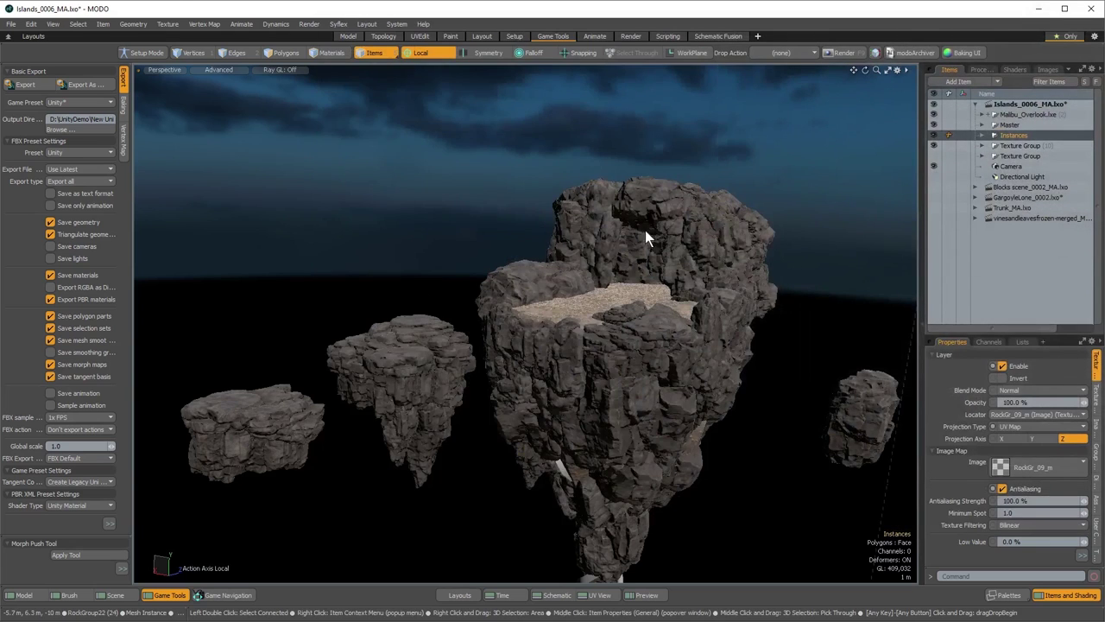
{"action": "left_click_drag", "start_coordinate": [645, 229], "coordinate": [519, 310], "text": "alt"}
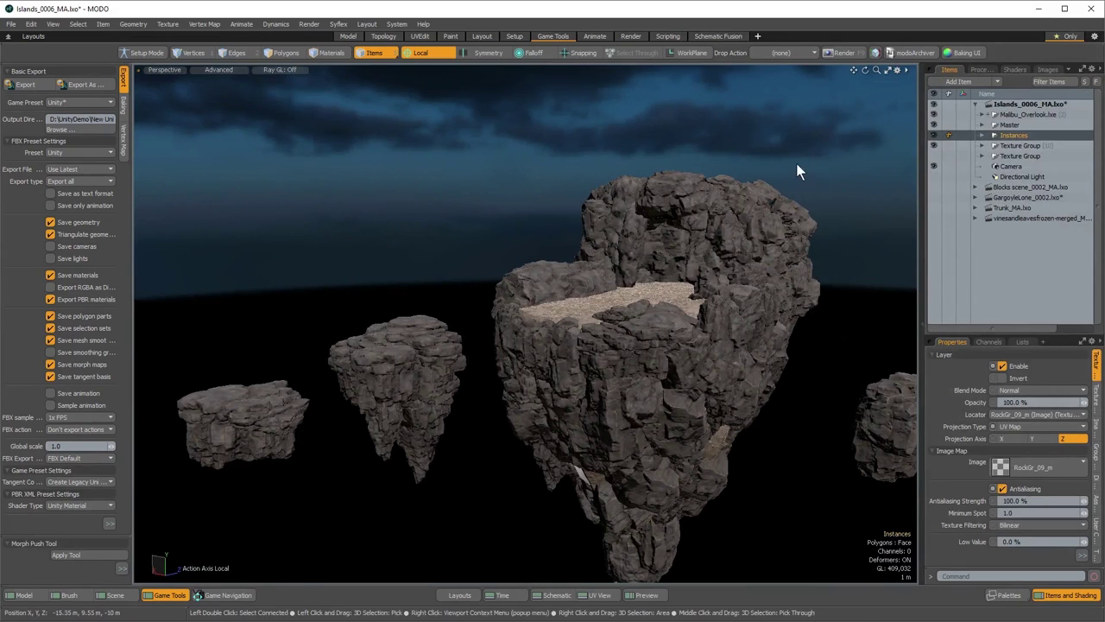
{"action": "left_click", "coordinate": [974, 104]}
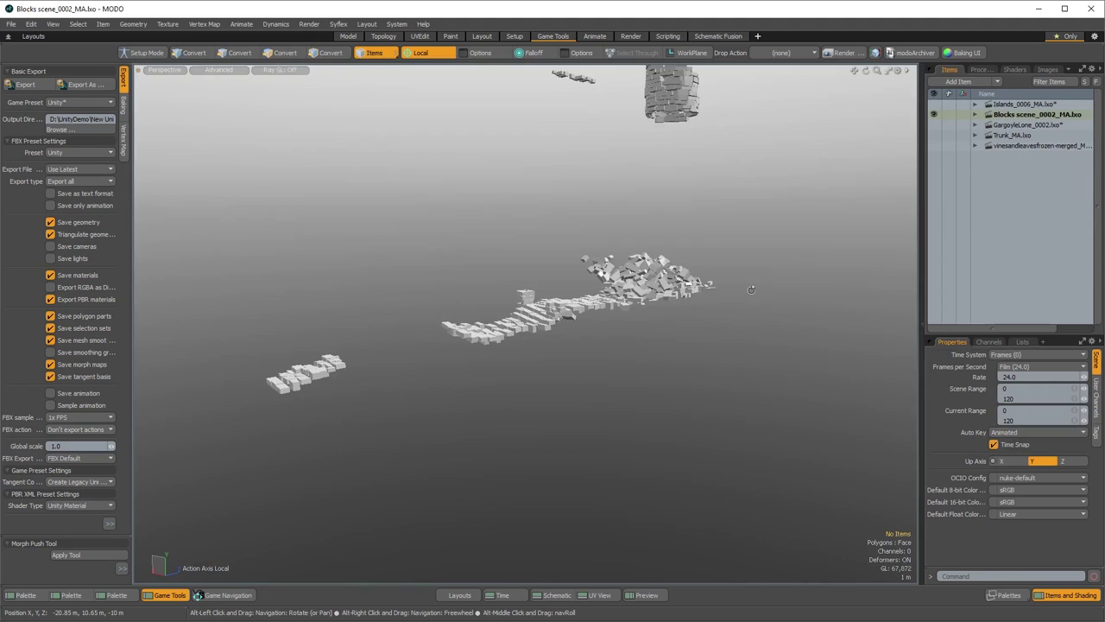
{"action": "left_click_drag", "start_coordinate": [660, 363], "coordinate": [618, 359], "text": "alt"}
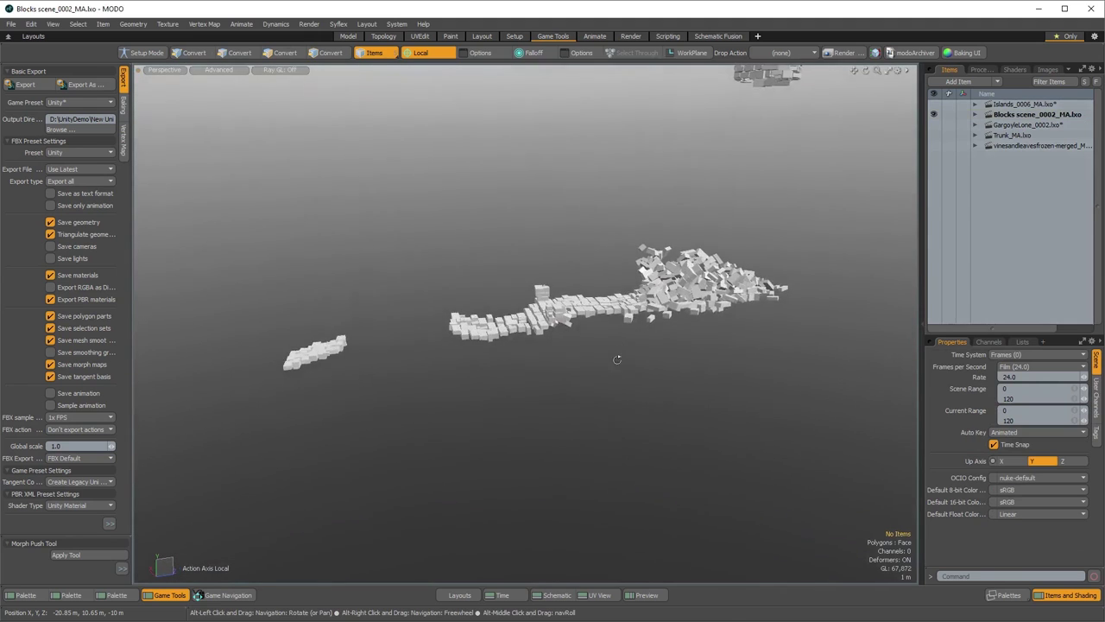
Show the Islands, GargoyleLone, Trunk and vines-and-leaves scenes together with the Blocks scene
{"action": "left_click", "coordinate": [933, 104]}
{"action": "left_click_drag", "start_coordinate": [607, 230], "coordinate": [646, 214], "text": "alt"}
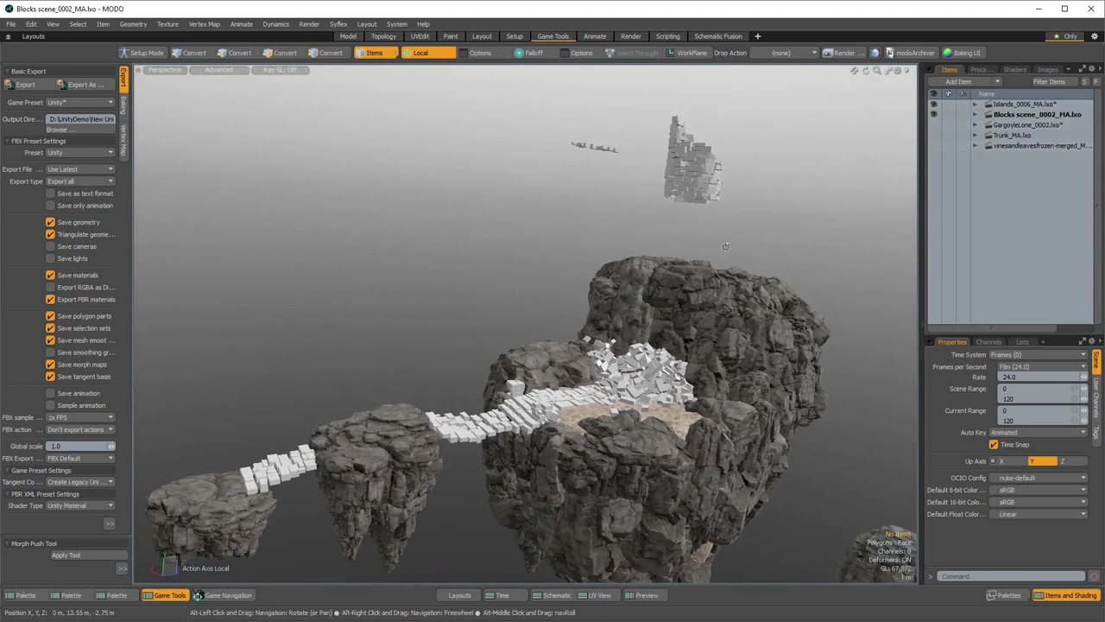
{"action": "left_click", "coordinate": [935, 123]}
{"action": "left_click", "coordinate": [935, 136]}
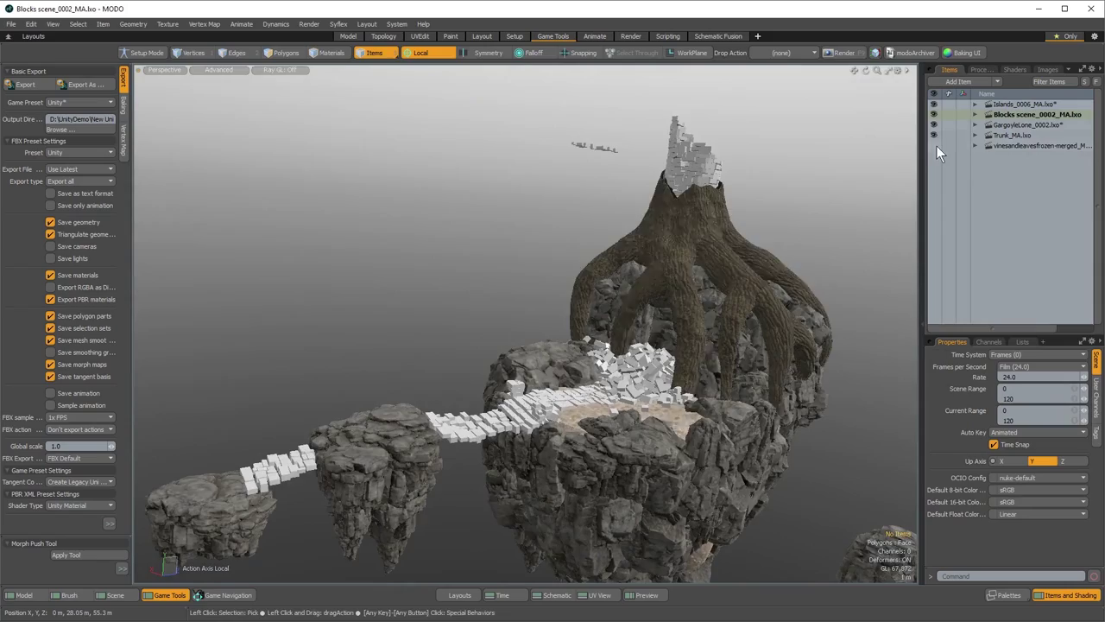
{"action": "left_click", "coordinate": [935, 145]}
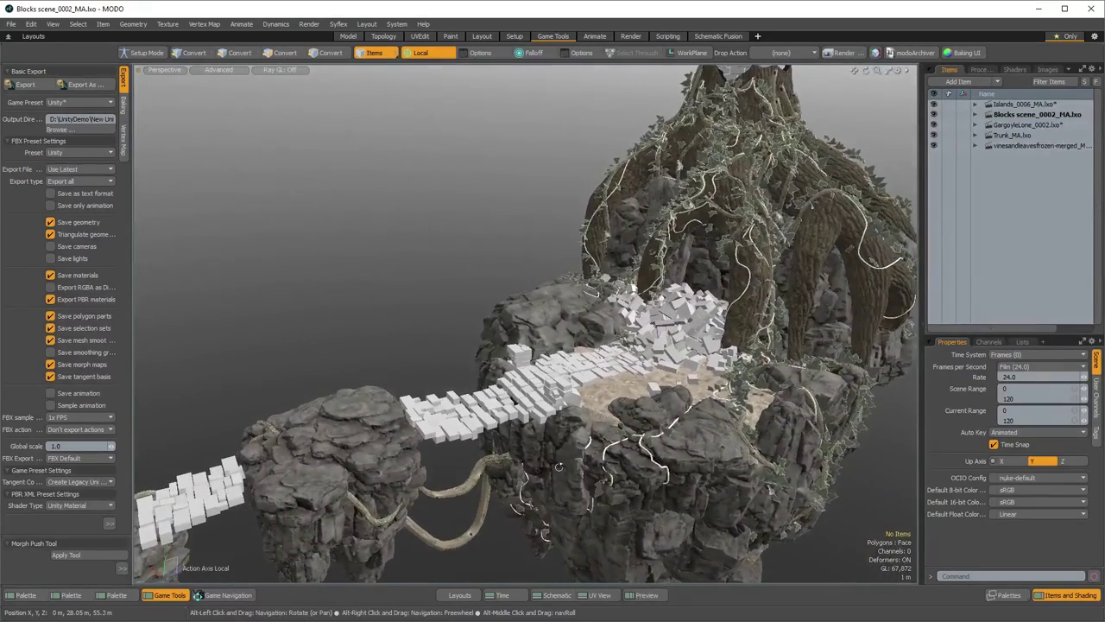
Examine the assembled scene from the block bridges between the islands up to the block tower on the trunk
{"action": "left_click_drag", "start_coordinate": [556, 471], "coordinate": [574, 491], "text": "alt"}
{"action": "left_click_drag", "start_coordinate": [573, 104], "coordinate": [570, 271], "text": "alt+shift"}
{"action": "left_click_drag", "start_coordinate": [574, 129], "coordinate": [578, 159], "text": "alt"}
{"action": "left_click_drag", "start_coordinate": [518, 418], "coordinate": [534, 377], "text": "alt"}
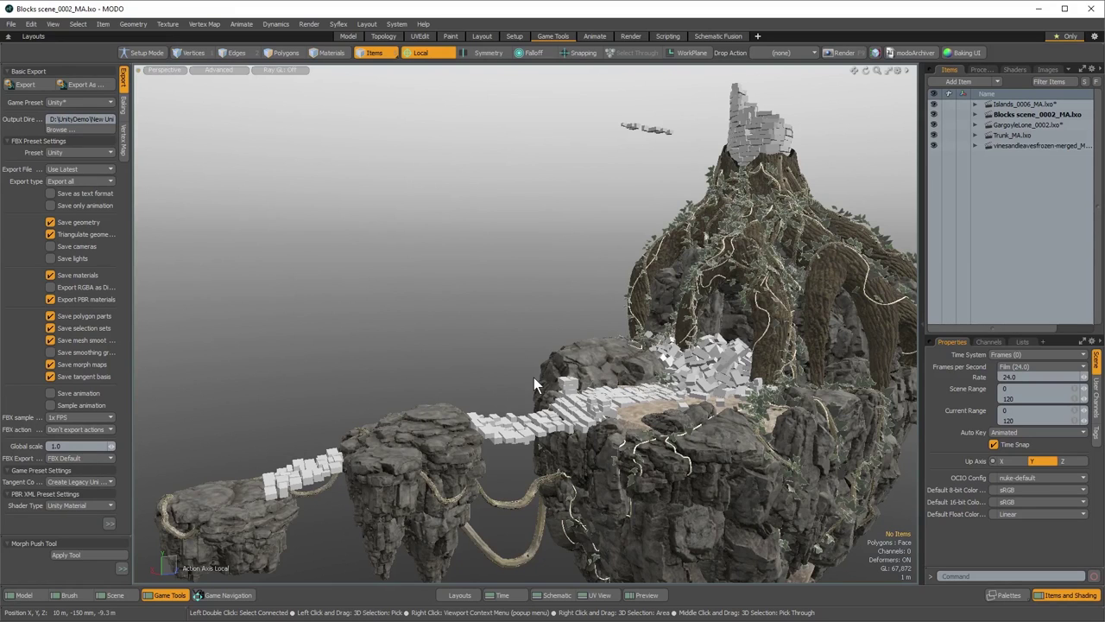
{"action": "left_click_drag", "start_coordinate": [727, 192], "coordinate": [254, 455], "text": "alt"}
{"action": "left_click_drag", "start_coordinate": [389, 406], "coordinate": [632, 228], "text": "alt"}
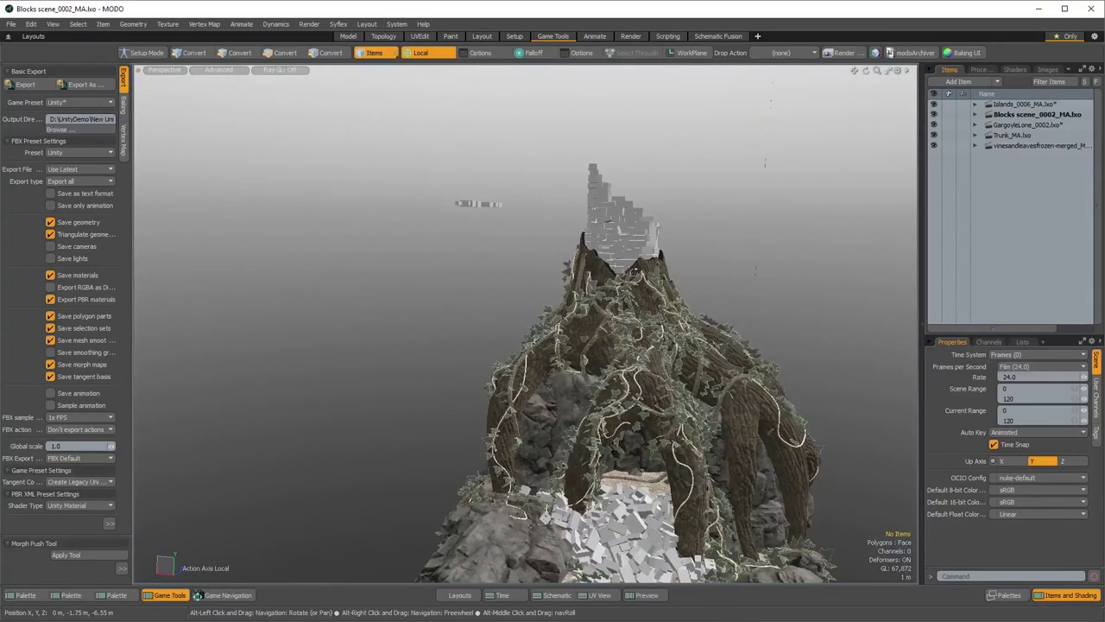
{"action": "left_click_drag", "start_coordinate": [634, 274], "coordinate": [535, 297], "text": "alt"}
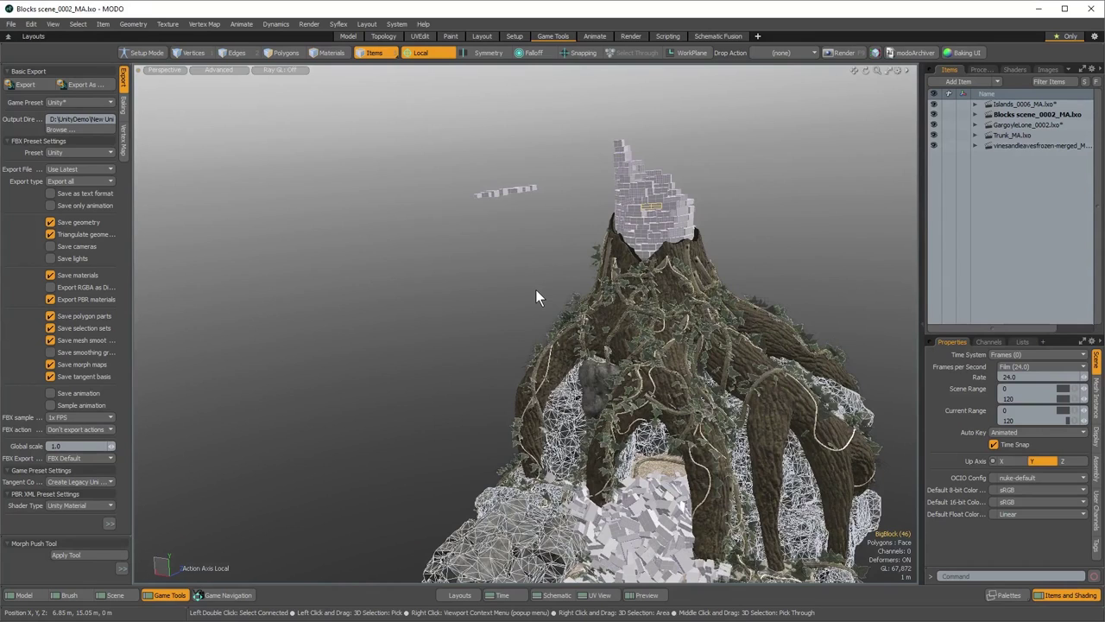
Expand the Blocks scene's Group Locator and select all its block instances, from the first MediumBlock to the last MainBlock
{"action": "left_click", "coordinate": [976, 114]}
{"action": "left_click", "coordinate": [983, 135]}
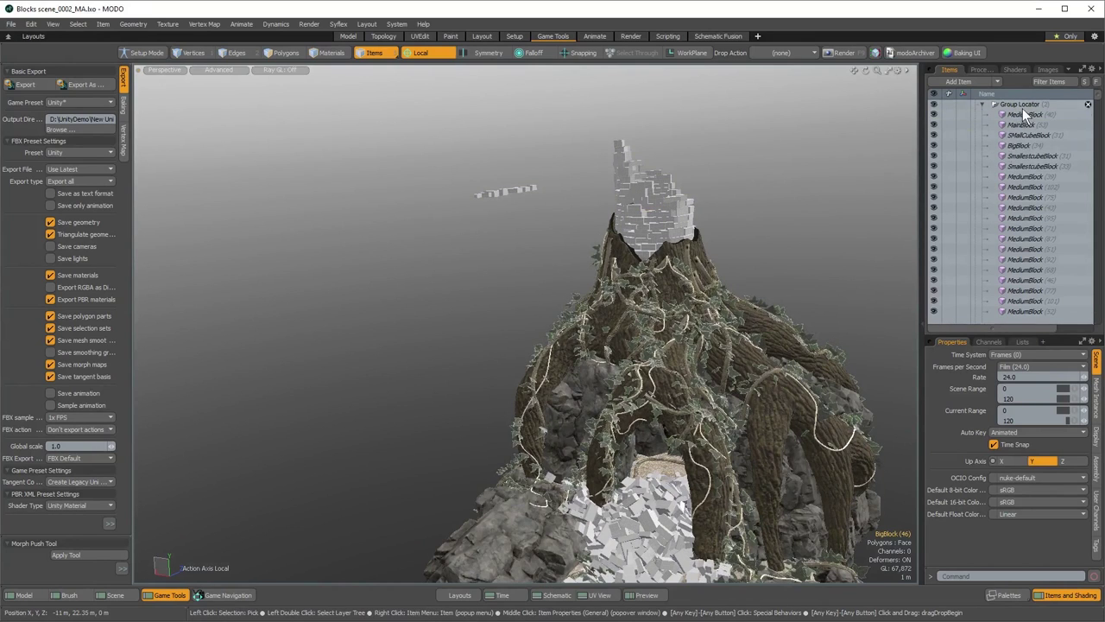
{"action": "left_click", "coordinate": [1023, 114]}
{"action": "left_click_drag", "start_coordinate": [1100, 100], "coordinate": [1092, 324]}
{"action": "left_click", "coordinate": [1010, 206], "text": "shift"}
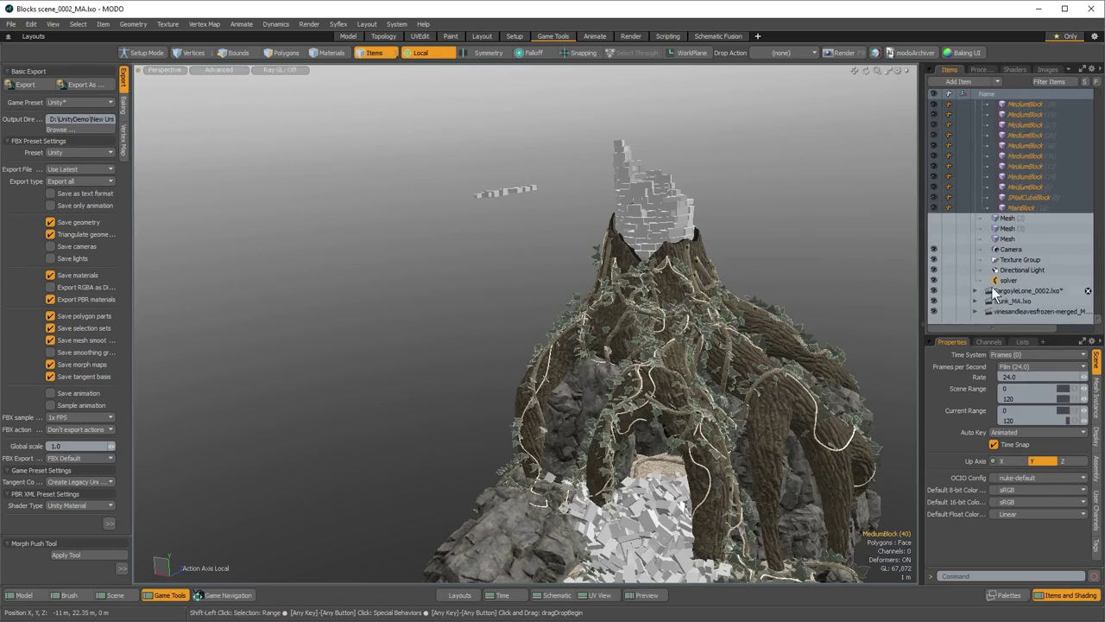
Activate the Soft Drag deform tool with its Screen falloff for the selected blocks, framing the block tower on the trunk
{"action": "left_click_drag", "start_coordinate": [647, 376], "coordinate": [874, 490], "text": "alt"}
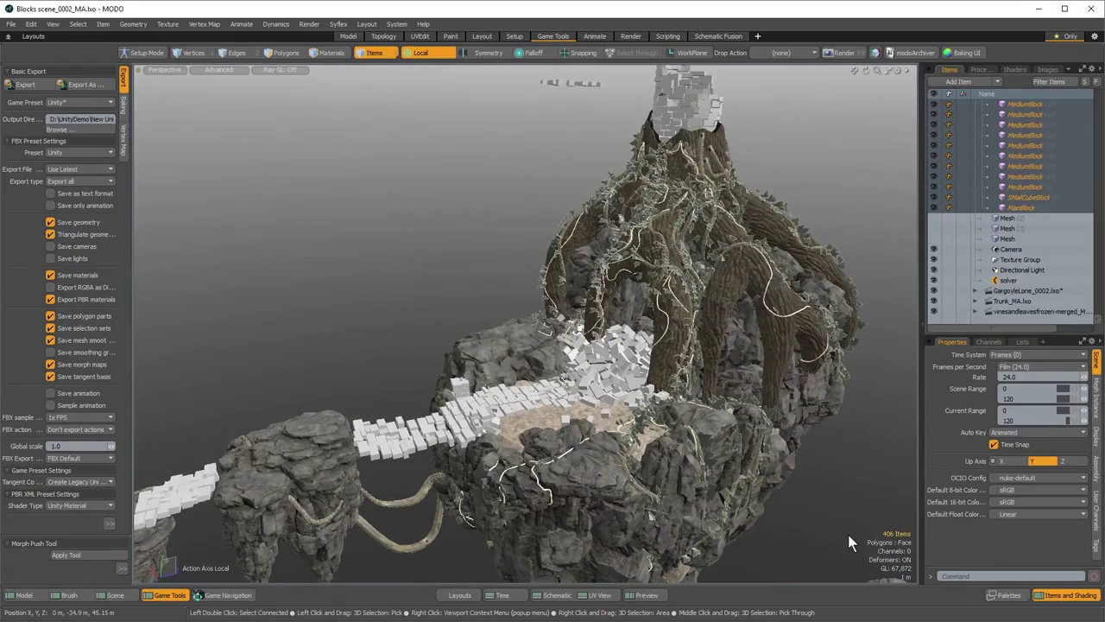
{"action": "left_click_drag", "start_coordinate": [814, 533], "coordinate": [751, 501], "text": "alt"}
{"action": "left_click_drag", "start_coordinate": [705, 391], "coordinate": [698, 408], "text": "alt"}
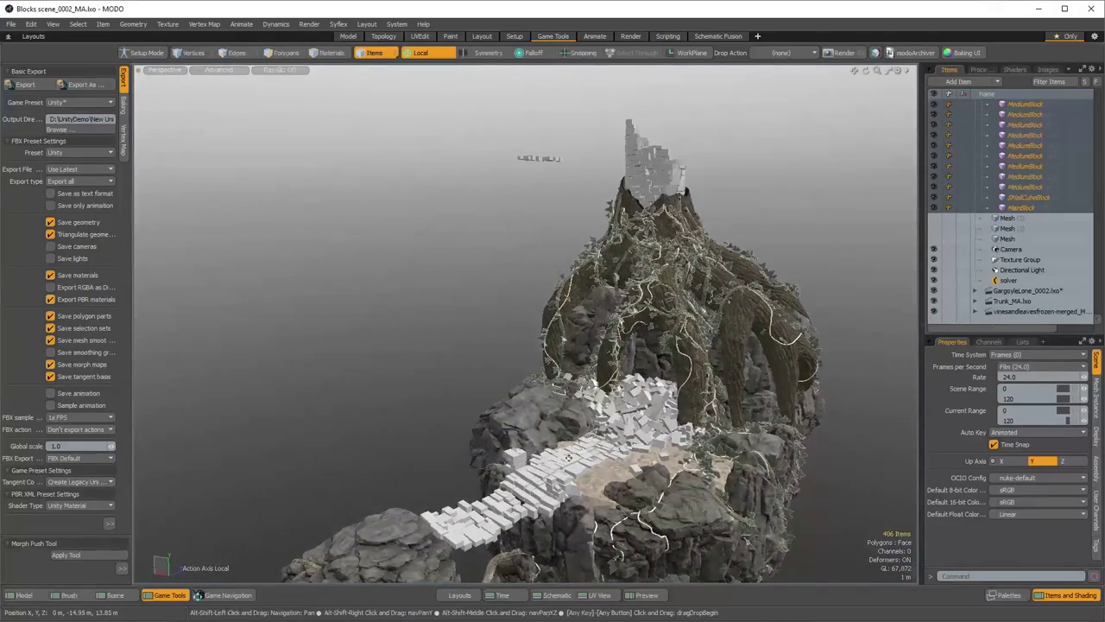
{"action": "left_click_drag", "start_coordinate": [585, 563], "coordinate": [423, 358], "text": "alt"}
{"action": "scroll", "coordinate": [605, 284], "scroll_direction": "up", "scroll_amount": 4}
{"action": "left_click_drag", "start_coordinate": [605, 216], "coordinate": [557, 284], "text": "alt"}
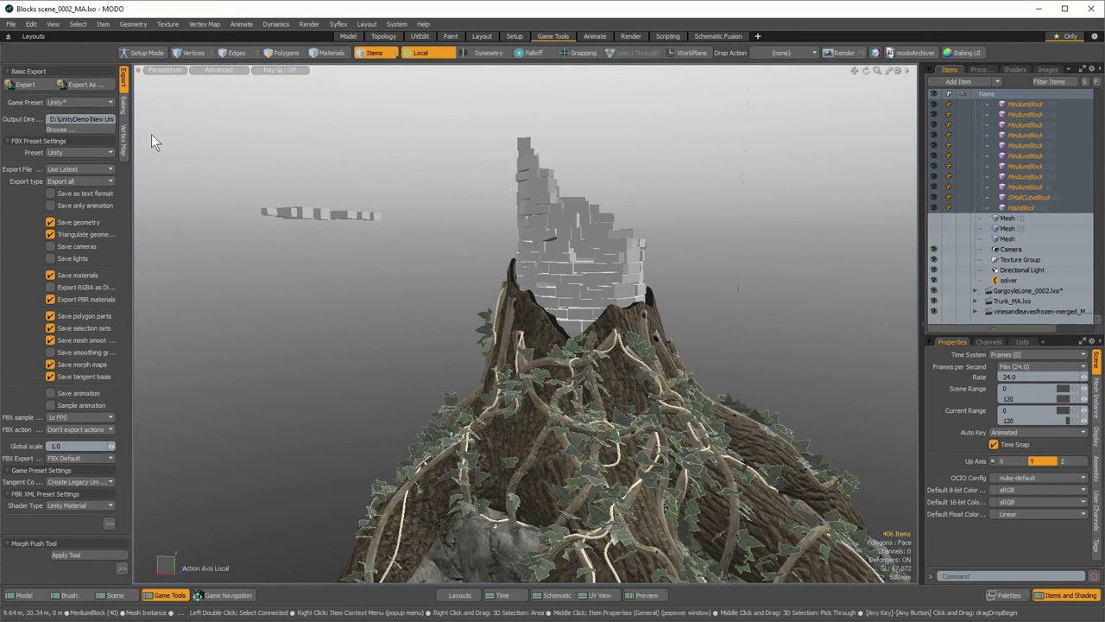
{"action": "left_click", "coordinate": [23, 595]}
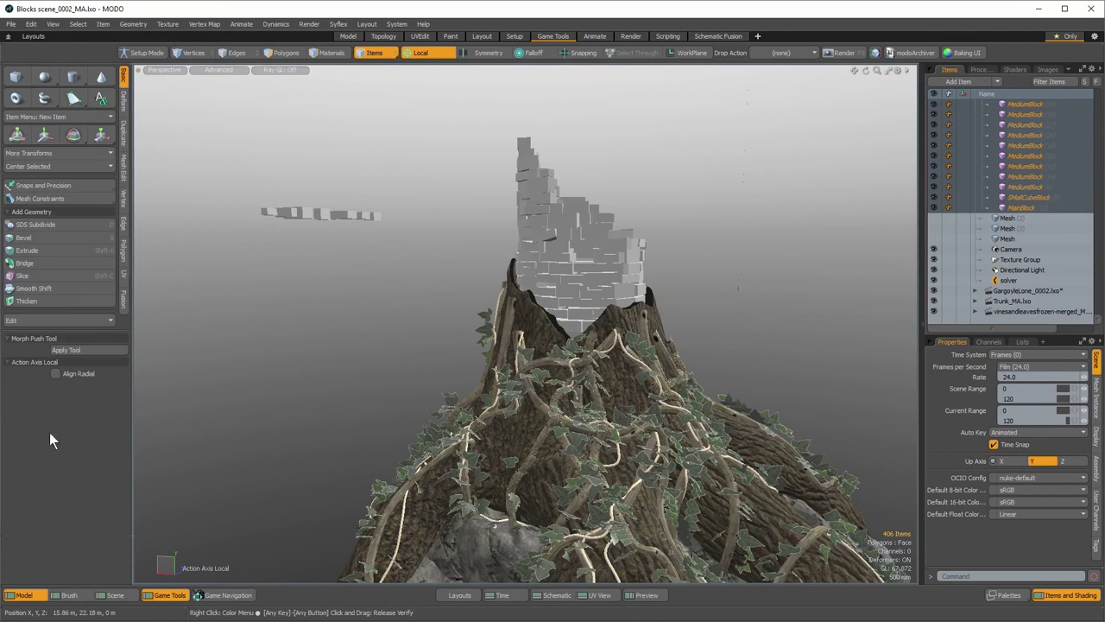
{"action": "left_click", "coordinate": [122, 103]}
{"action": "left_click", "coordinate": [44, 112]}
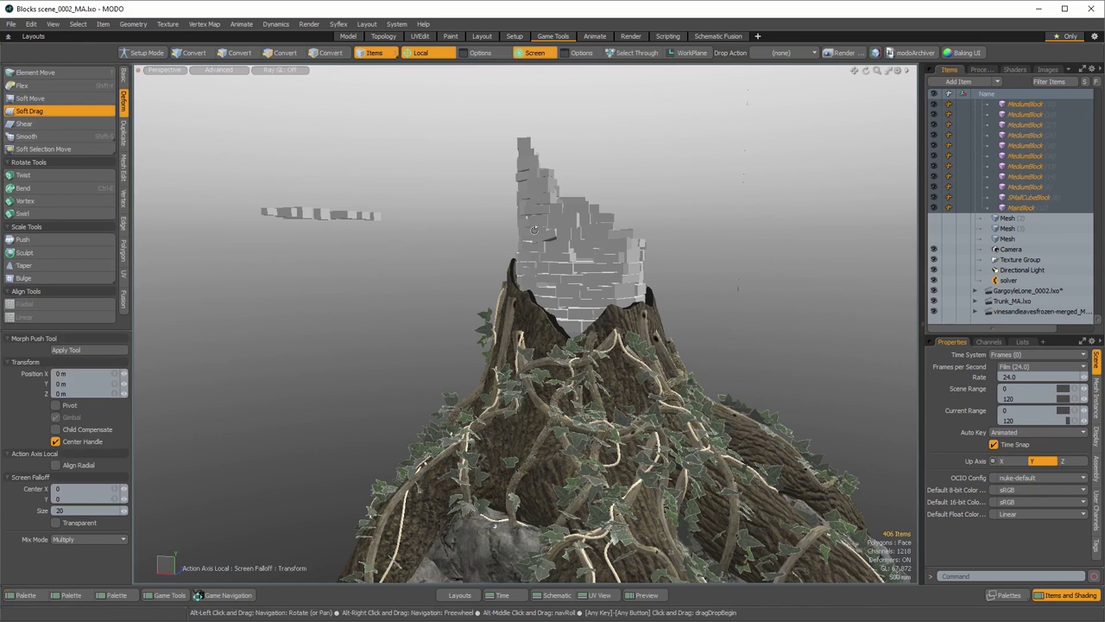
{"action": "left_click_drag", "start_coordinate": [534, 229], "coordinate": [509, 262], "text": "alt"}
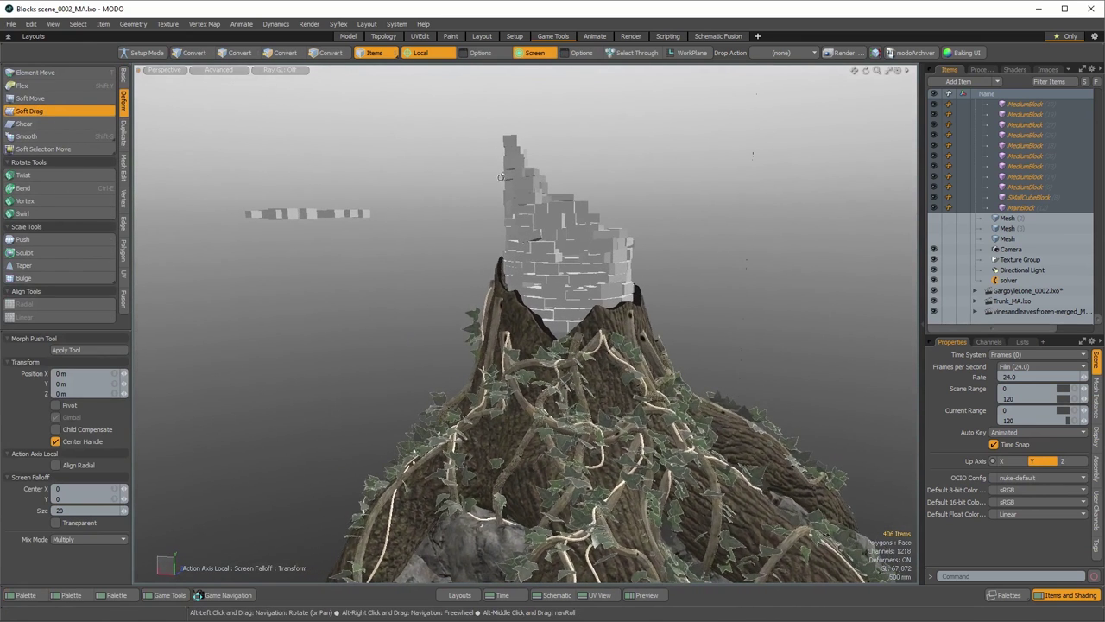
{"action": "left_click", "coordinate": [534, 54]}
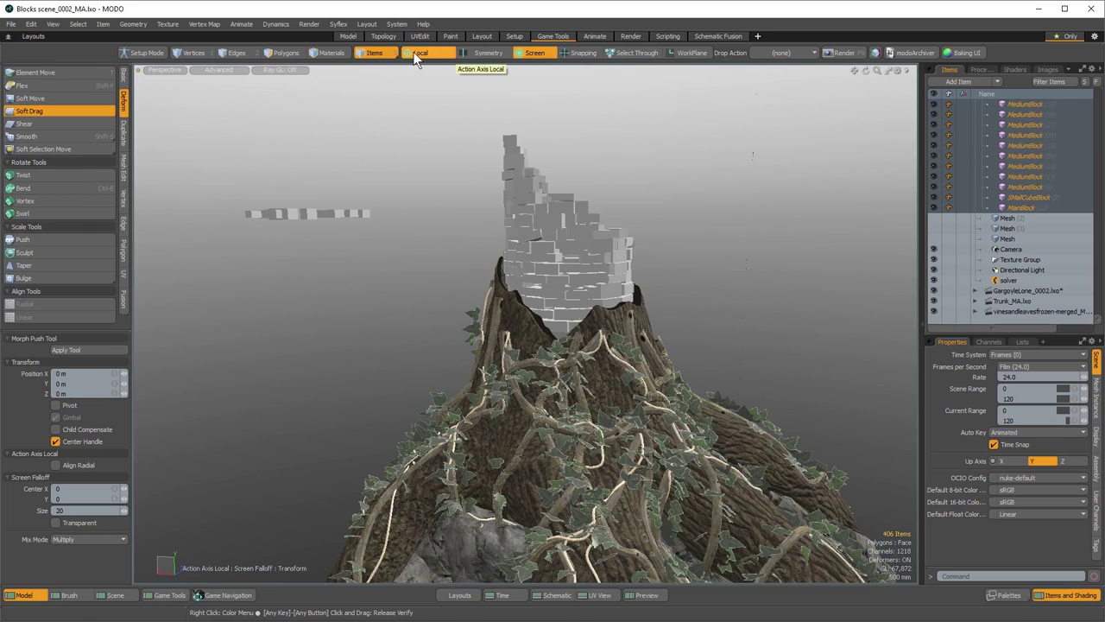
Try to soft-drag the tower's blocks with the local action axis, then undo the drag
{"action": "left_click_drag", "start_coordinate": [509, 259], "coordinate": [548, 297], "text": "alt"}
{"action": "scroll", "coordinate": [538, 273], "scroll_direction": "up", "scroll_amount": 2}
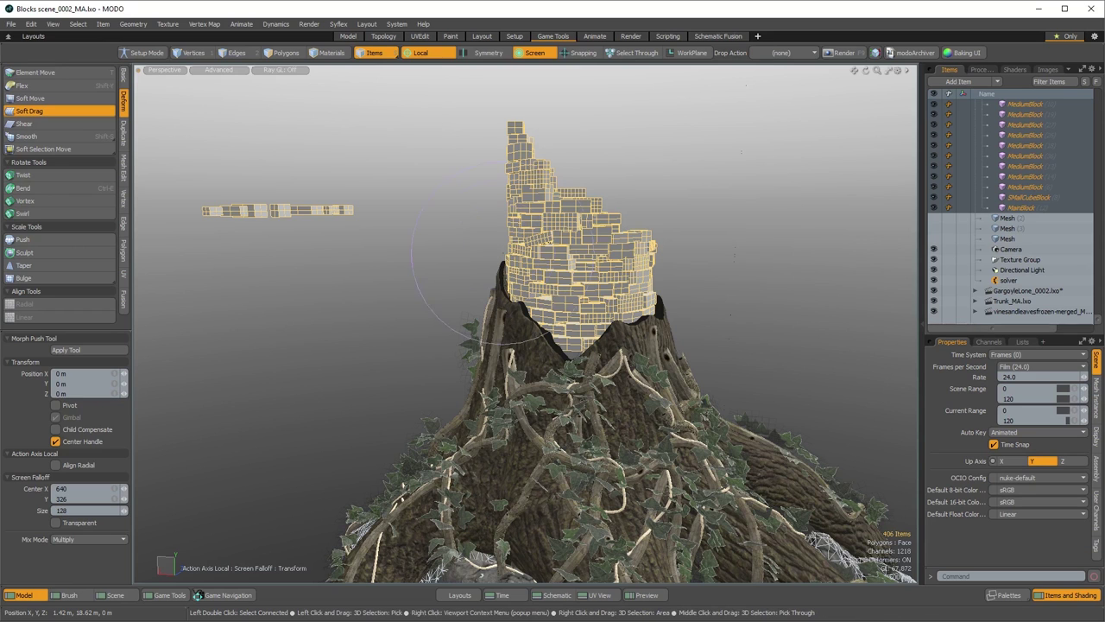
{"action": "left_click_drag", "start_coordinate": [546, 285], "coordinate": [556, 376], "text": "alt"}
{"action": "scroll", "coordinate": [553, 319], "scroll_direction": "up", "scroll_amount": 3}
{"action": "scroll", "coordinate": [556, 377], "scroll_direction": "down", "scroll_amount": 2}
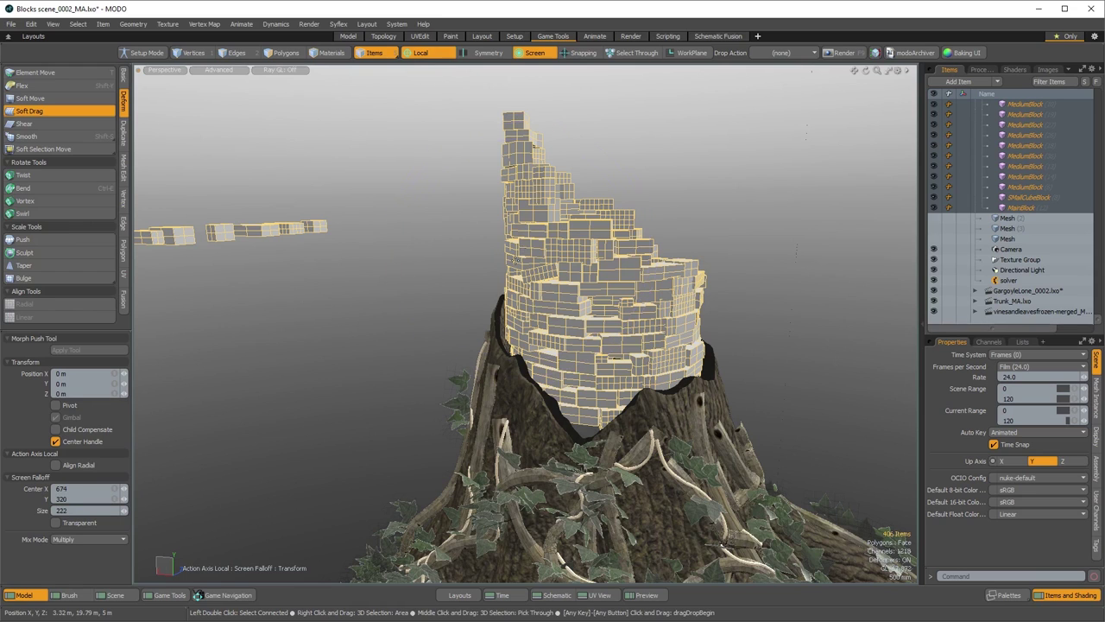
{"action": "left_click_drag", "start_coordinate": [568, 303], "coordinate": [537, 297]}
{"action": "left_click_drag", "start_coordinate": [496, 267], "coordinate": [566, 267]}
{"action": "left_click_drag", "start_coordinate": [567, 328], "coordinate": [355, 249], "text": "alt"}
{"action": "key", "text": "ctrl+z"}
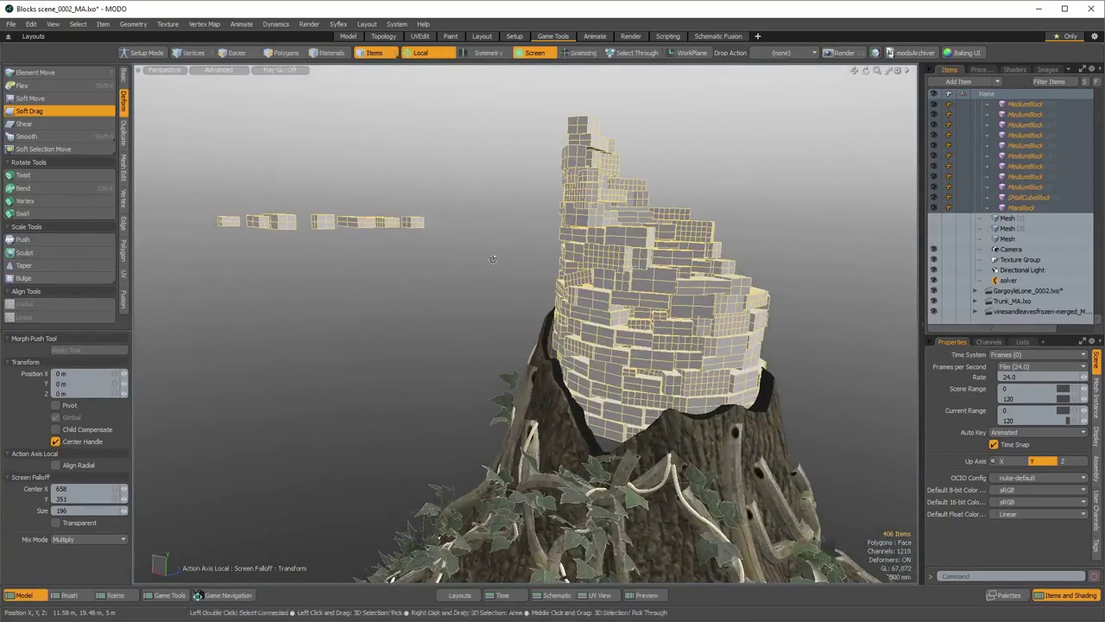
Change the action center from Local to Screen and enlarge the screen falloff to about 220 around the tower
{"action": "left_click_drag", "start_coordinate": [589, 331], "coordinate": [546, 331], "text": "alt+shift"}
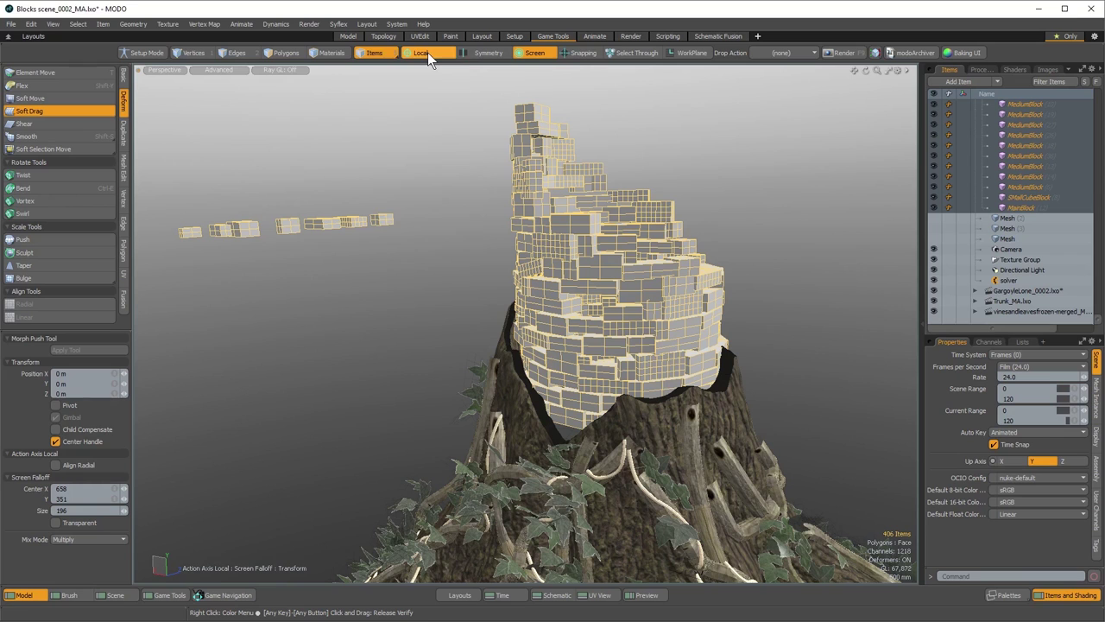
{"action": "left_click", "coordinate": [427, 52]}
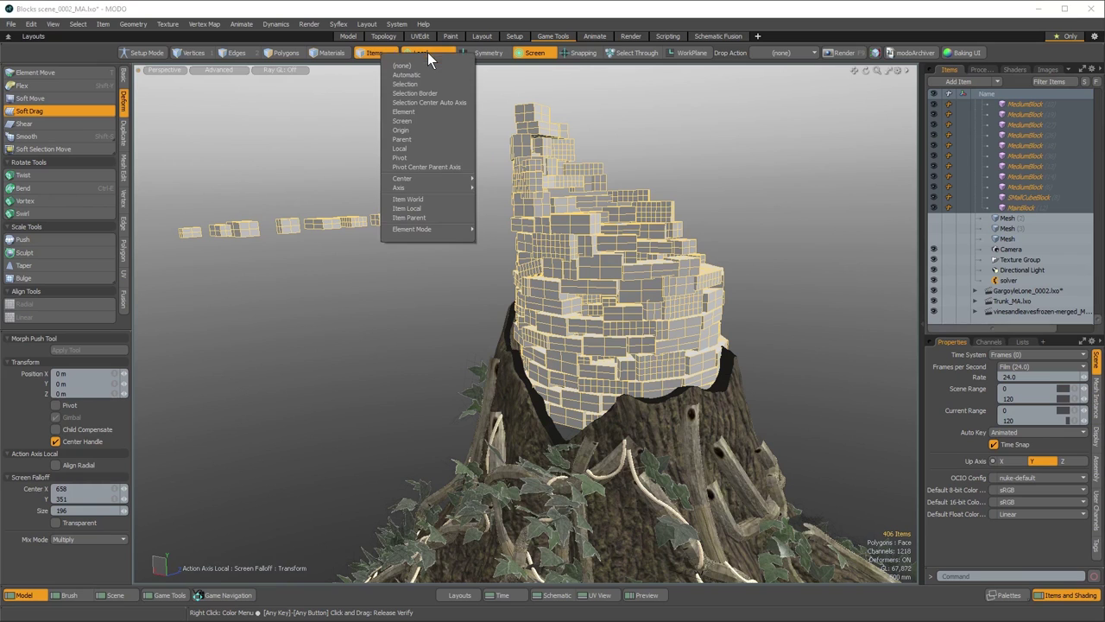
{"action": "left_click", "coordinate": [413, 122]}
{"action": "left_click_drag", "start_coordinate": [562, 270], "coordinate": [570, 379], "text": "alt"}
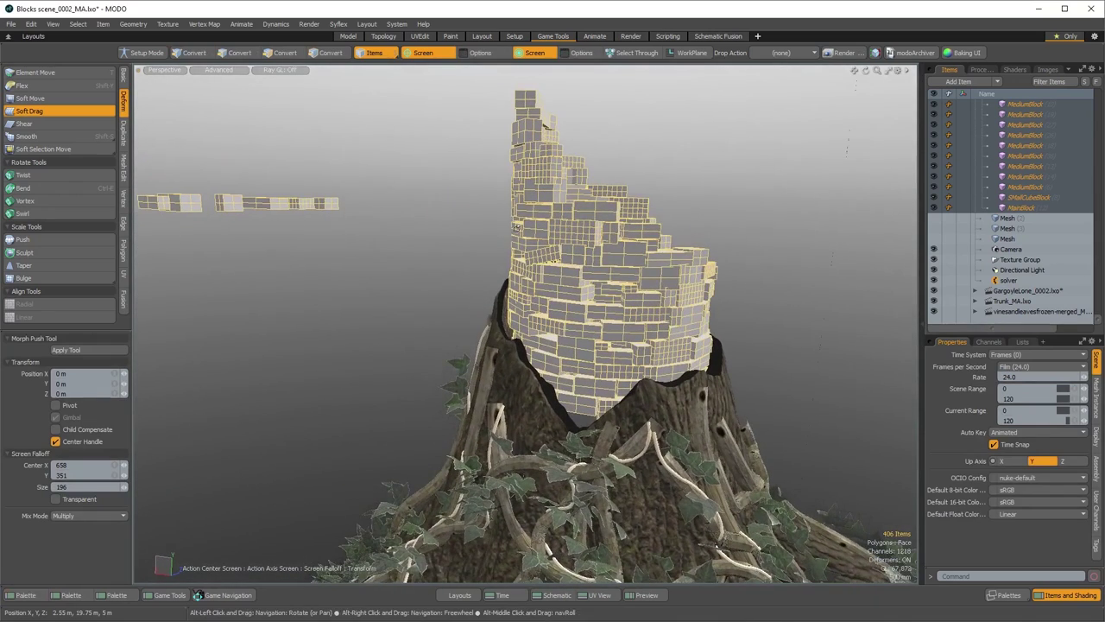
{"action": "right_click_drag", "start_coordinate": [524, 240], "coordinate": [544, 240]}
{"action": "left_click_drag", "start_coordinate": [544, 240], "coordinate": [504, 268], "text": "alt"}
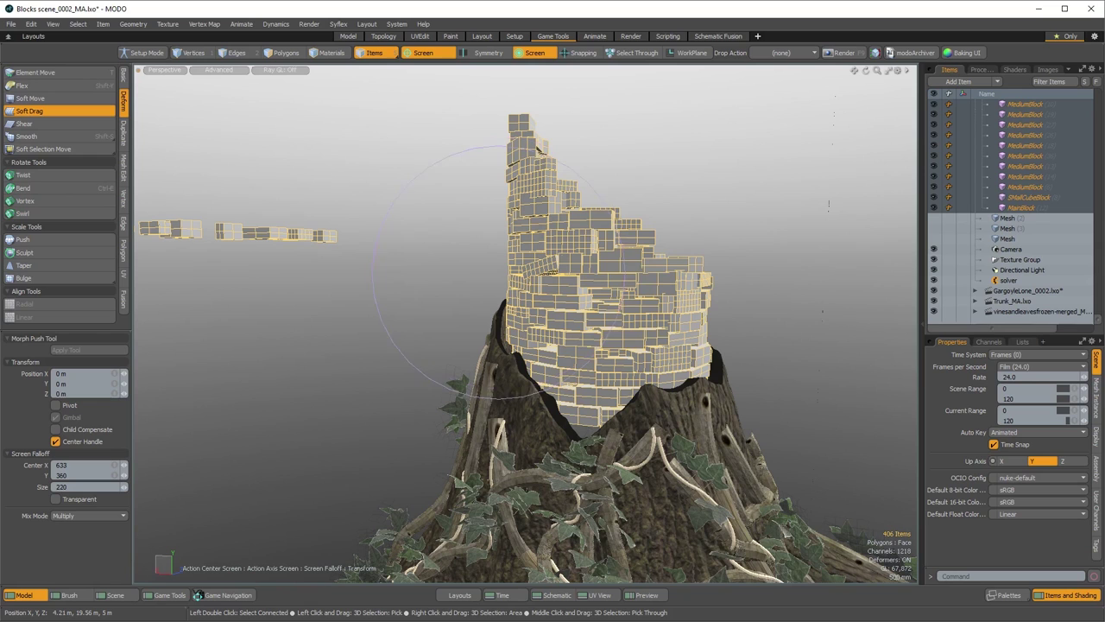
Soft-drag the tower's left edge and top blocks, reducing the screen falloff size to about 118
{"action": "left_click_drag", "start_coordinate": [516, 277], "coordinate": [533, 284]}
{"action": "right_click_drag", "start_coordinate": [546, 284], "coordinate": [533, 285]}
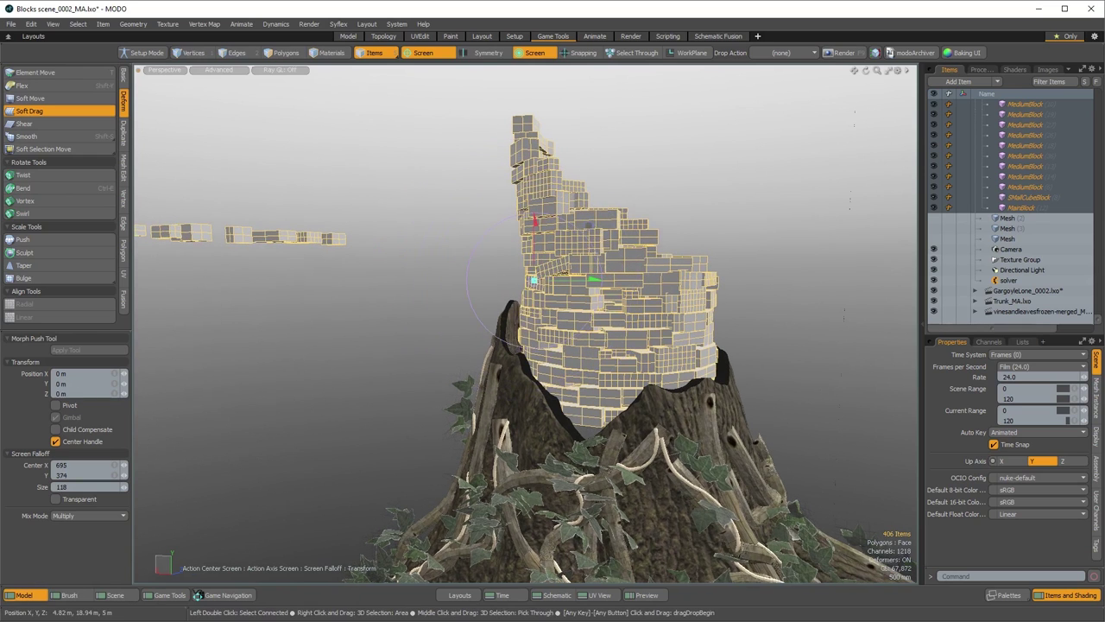
{"action": "left_click_drag", "start_coordinate": [540, 279], "coordinate": [529, 259]}
{"action": "left_click", "coordinate": [522, 210]}
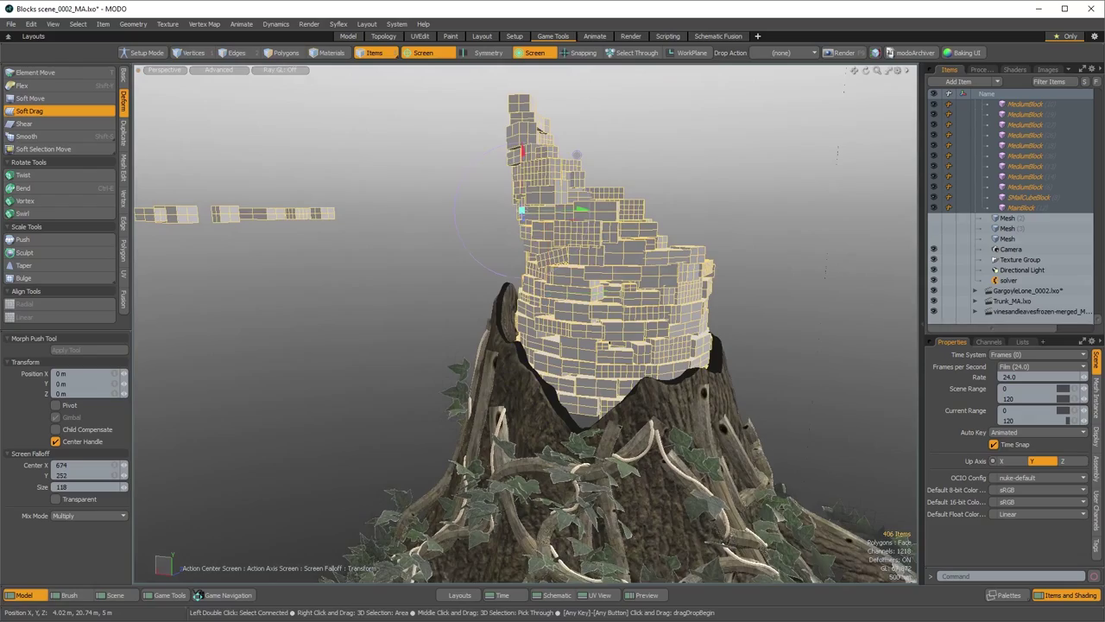
{"action": "left_click_drag", "start_coordinate": [520, 202], "coordinate": [526, 204], "text": "alt"}
{"action": "left_click_drag", "start_coordinate": [526, 204], "coordinate": [525, 220], "text": "alt"}
{"action": "left_click_drag", "start_coordinate": [534, 107], "coordinate": [536, 109]}
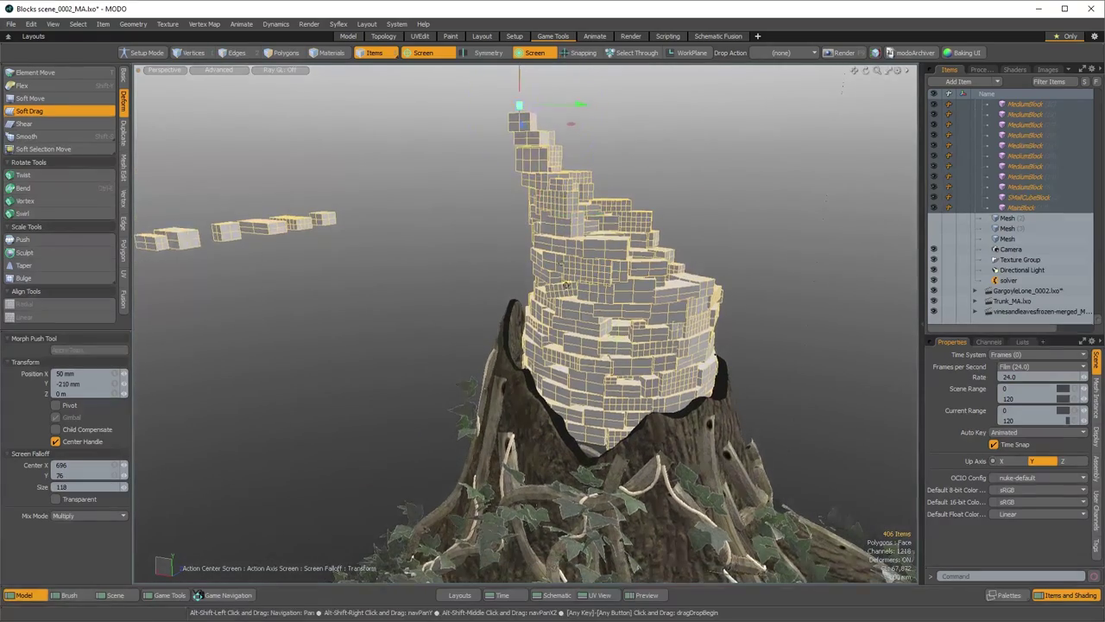
Soft-drag the lower and upper parts of the tower's left edge with a screen falloff size of about 127
{"action": "scroll", "coordinate": [534, 109], "scroll_direction": "down", "scroll_amount": 3}
{"action": "left_click_drag", "start_coordinate": [544, 371], "coordinate": [548, 116], "text": "alt+shift"}
{"action": "left_click_drag", "start_coordinate": [548, 345], "coordinate": [630, 380], "text": "alt"}
{"action": "left_click_drag", "start_coordinate": [523, 412], "coordinate": [609, 242], "text": "alt"}
{"action": "left_click_drag", "start_coordinate": [520, 259], "coordinate": [492, 298], "text": "alt"}
{"action": "left_click_drag", "start_coordinate": [502, 275], "coordinate": [506, 277], "text": "alt"}
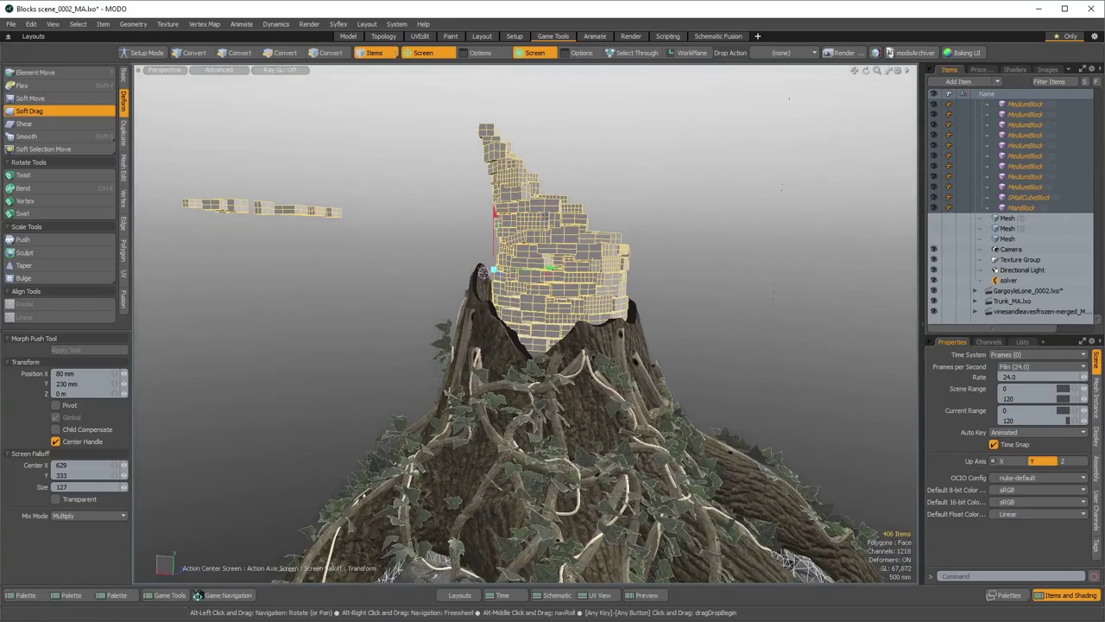
{"action": "left_click_drag", "start_coordinate": [495, 173], "coordinate": [500, 171]}
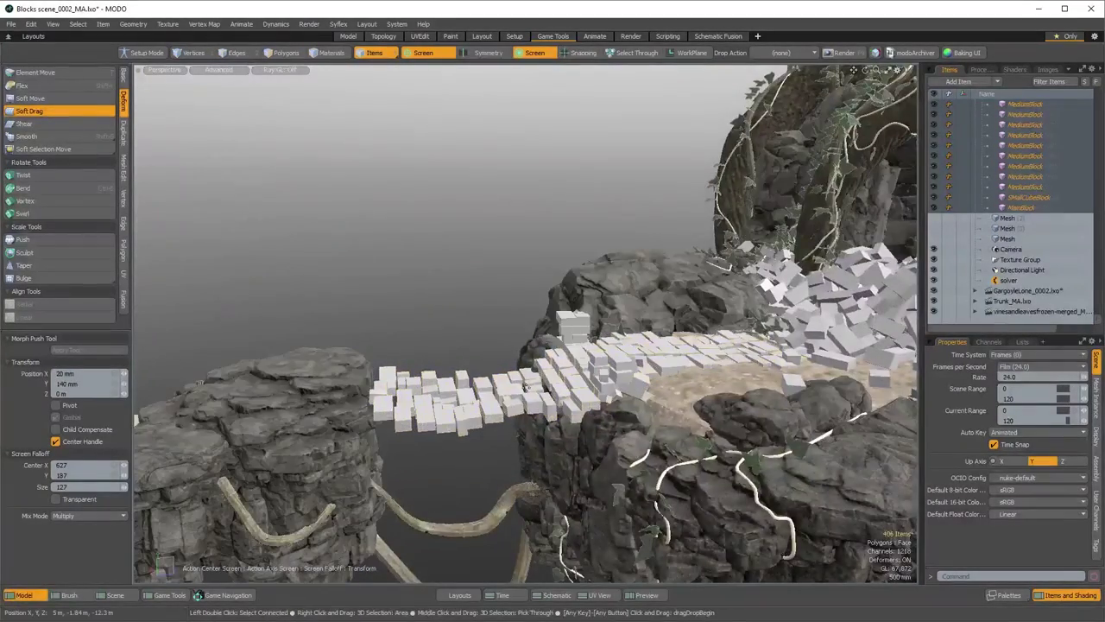
Soft-drag the block bridge between the islands with a screen falloff size of about 237, then drop the tool
{"action": "left_click_drag", "start_coordinate": [526, 388], "coordinate": [590, 419], "text": "alt"}
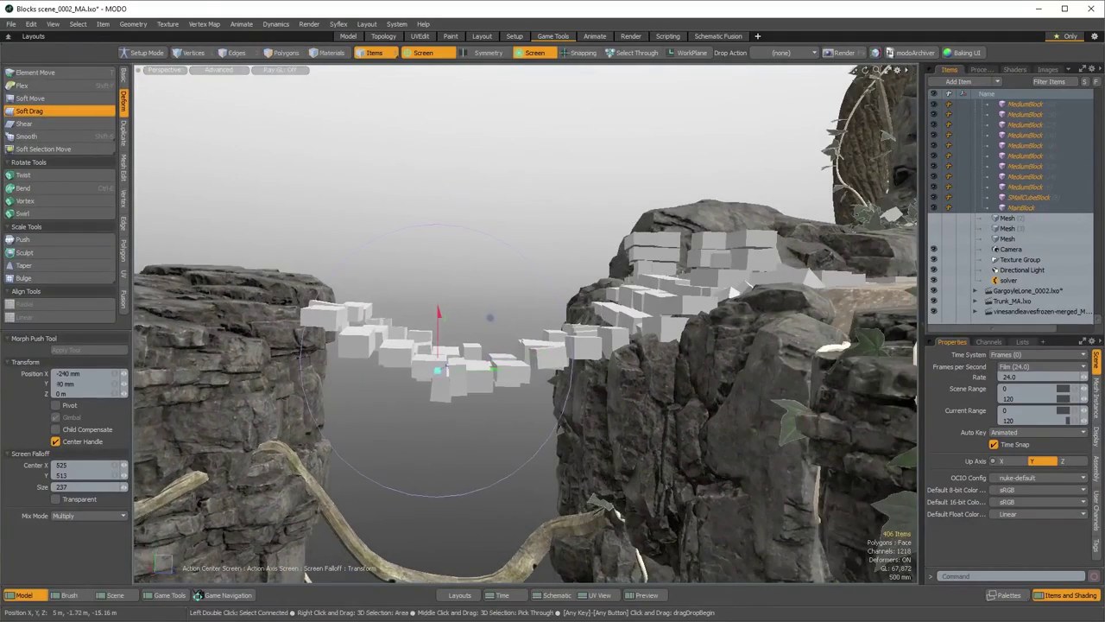
{"action": "left_click_drag", "start_coordinate": [375, 326], "coordinate": [664, 307], "text": "alt"}
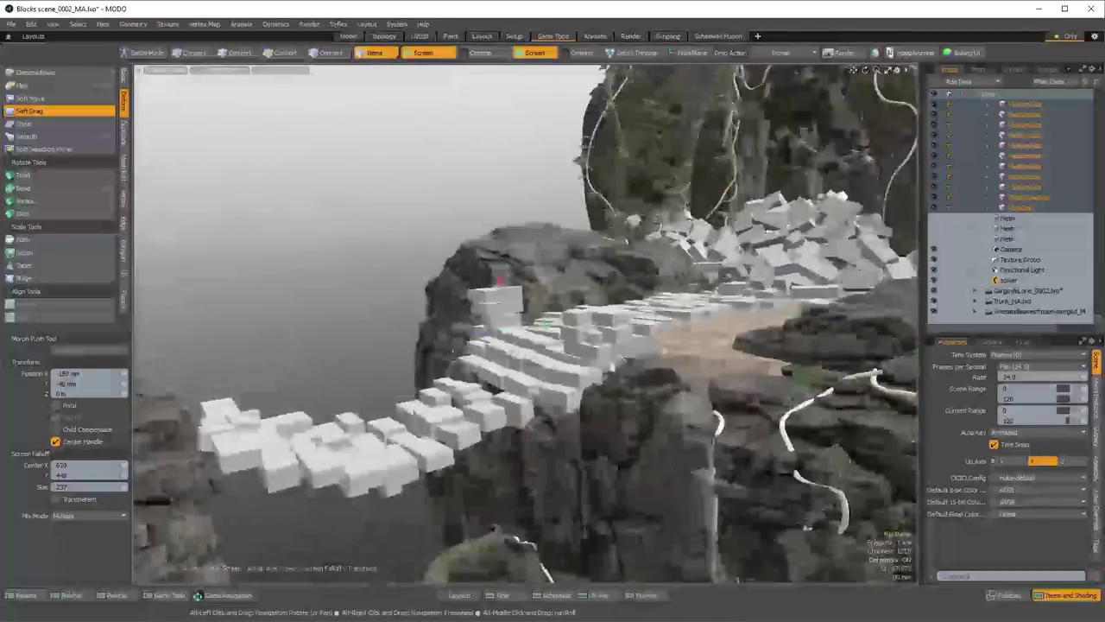
{"action": "left_click_drag", "start_coordinate": [605, 362], "coordinate": [691, 414], "text": "alt"}
{"action": "scroll", "coordinate": [691, 414], "scroll_direction": "down", "scroll_amount": 5}
{"action": "left_click_drag", "start_coordinate": [734, 449], "coordinate": [645, 456], "text": "alt"}
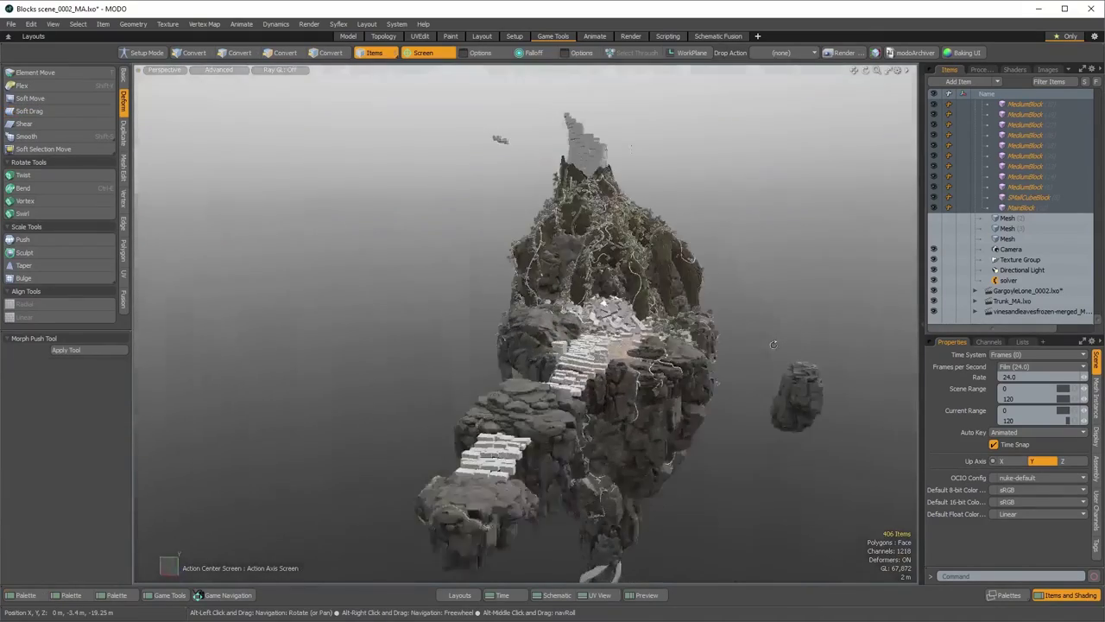
Collapse the block instances' Group Locator and the Blocks scene_0002_MA scene in the item list
{"action": "left_click_drag", "start_coordinate": [773, 343], "coordinate": [648, 397], "text": "alt"}
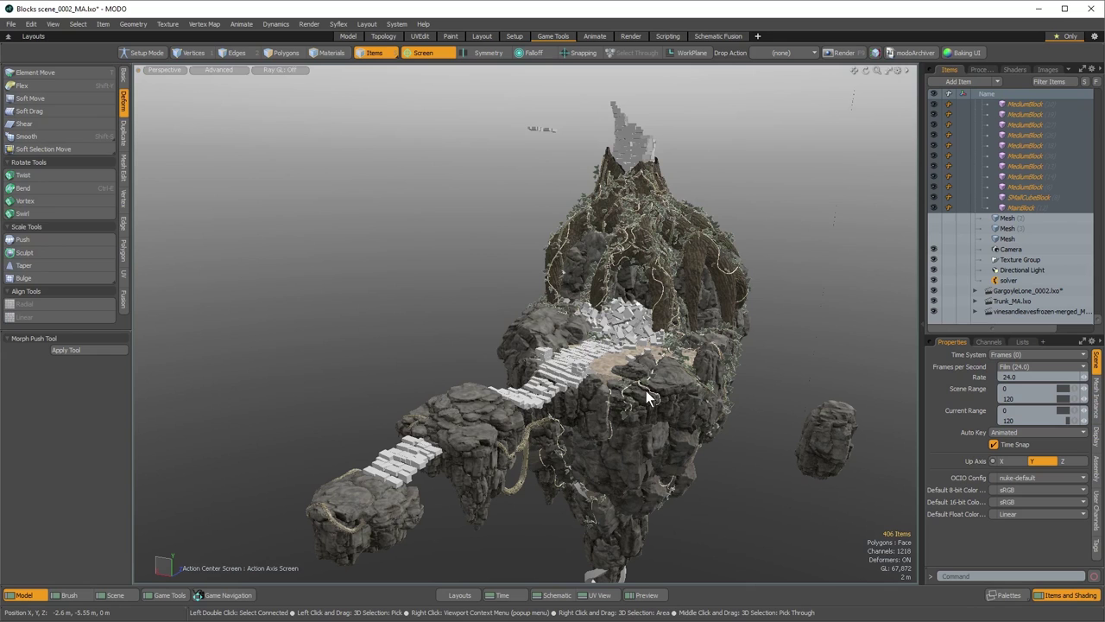
{"action": "left_click_drag", "start_coordinate": [829, 291], "coordinate": [589, 313], "text": "alt"}
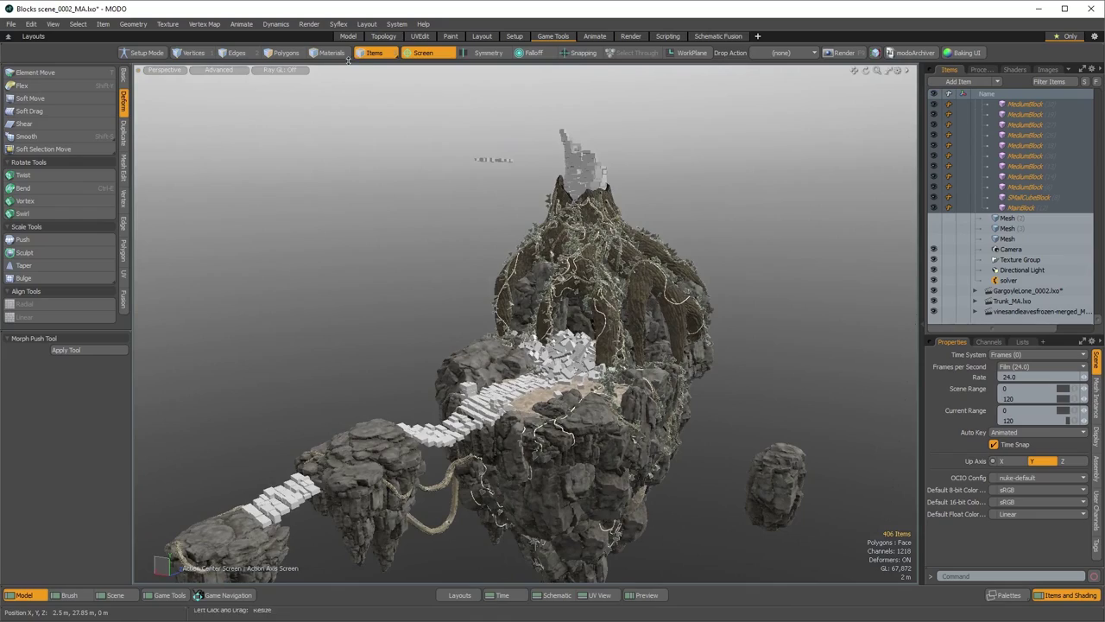
{"action": "left_click_drag", "start_coordinate": [466, 285], "coordinate": [639, 303], "text": "alt"}
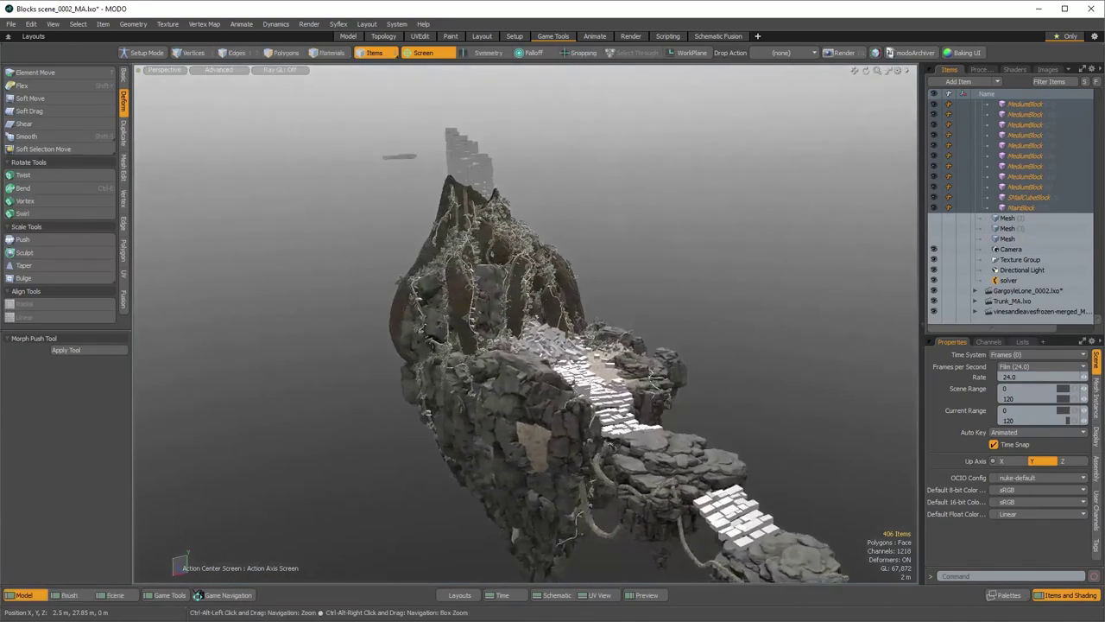
{"action": "left_click_drag", "start_coordinate": [466, 259], "coordinate": [595, 406], "text": "ctrl+alt"}
{"action": "scroll", "coordinate": [996, 173], "scroll_direction": "down", "scroll_amount": 5}
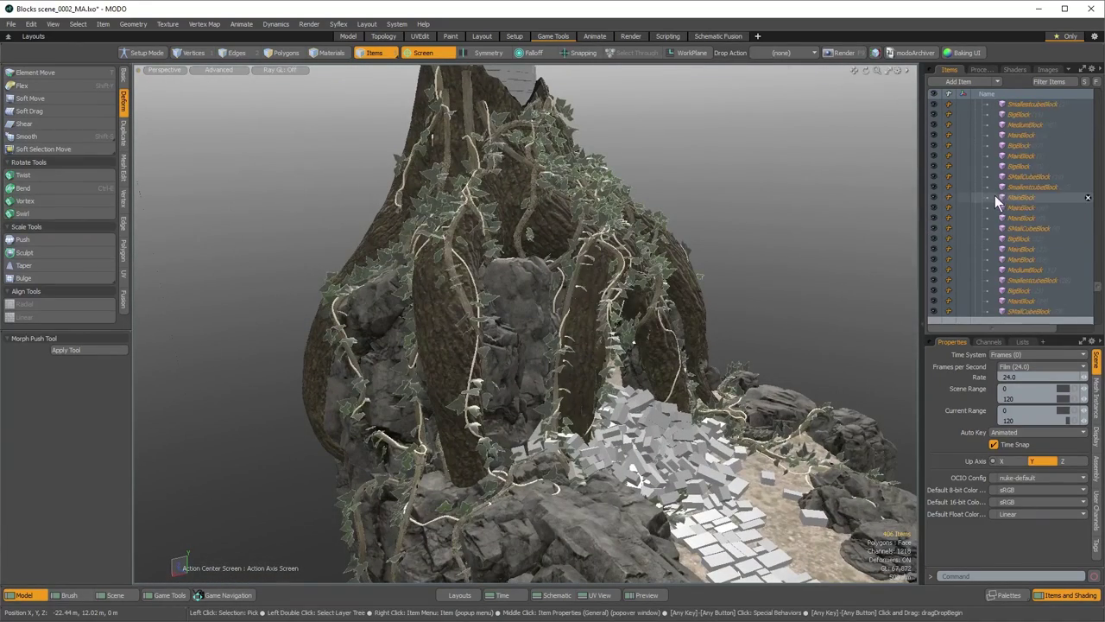
{"action": "left_click_drag", "start_coordinate": [1097, 266], "coordinate": [1096, 68]}
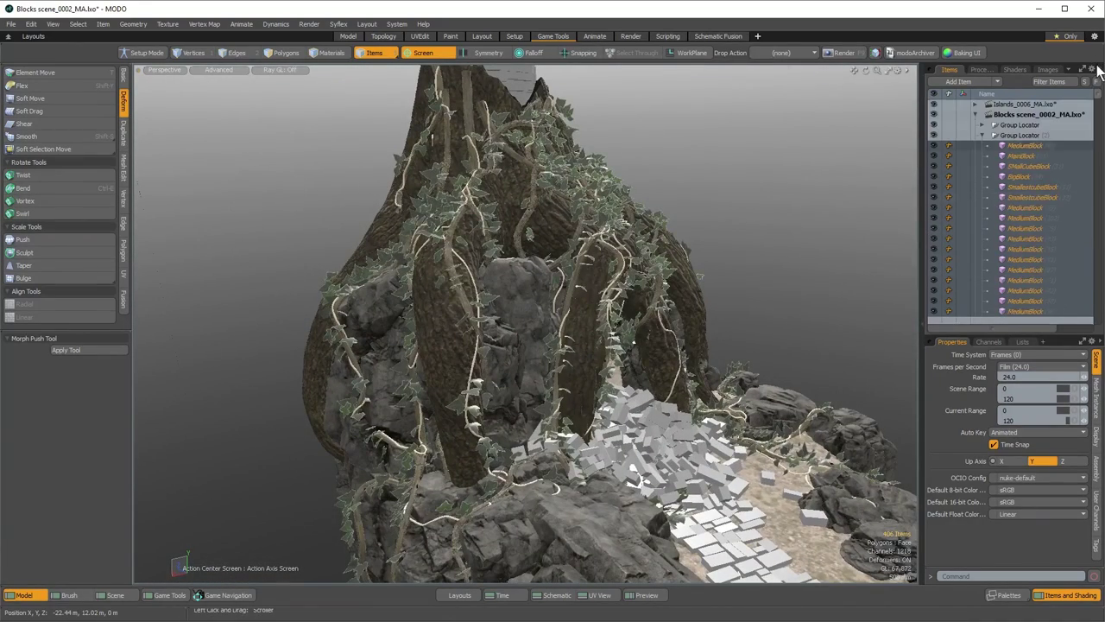
{"action": "left_click", "coordinate": [982, 135]}
{"action": "left_click", "coordinate": [976, 114]}
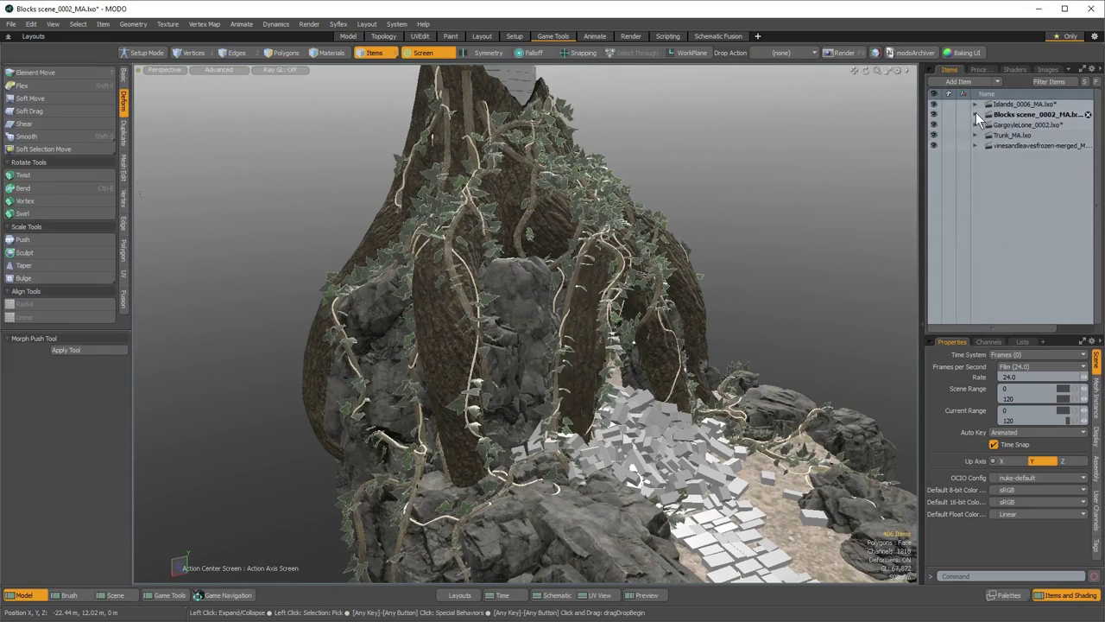
Make the vinesandleavesfrozen-merged scene active and show the Blocks and Trunk scenes together with it again
{"action": "left_click", "coordinate": [1015, 135]}
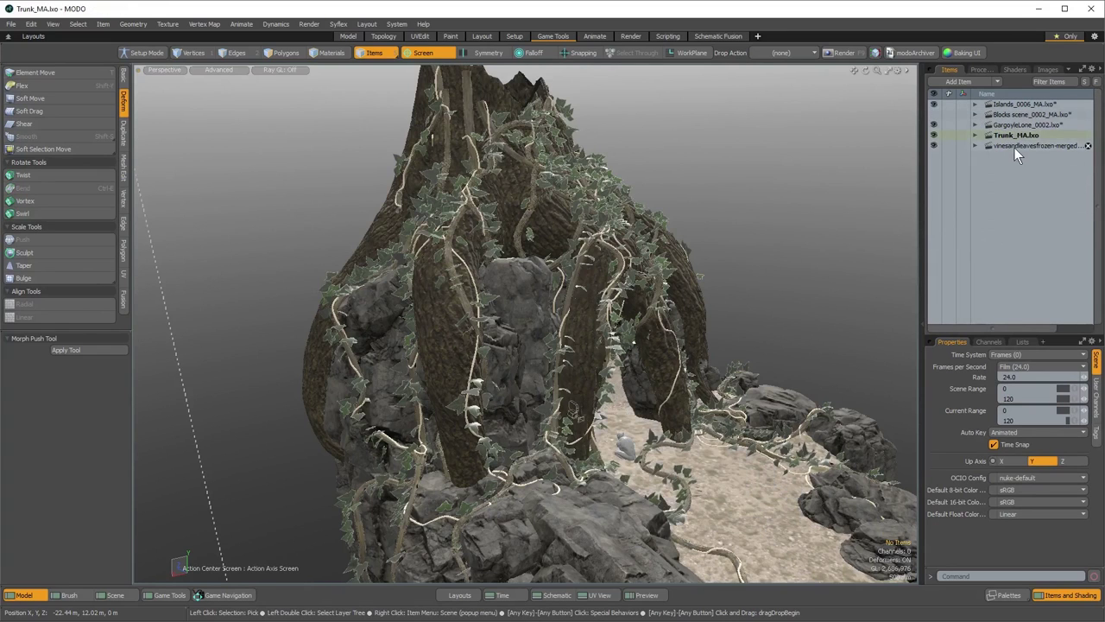
{"action": "left_click", "coordinate": [1020, 146]}
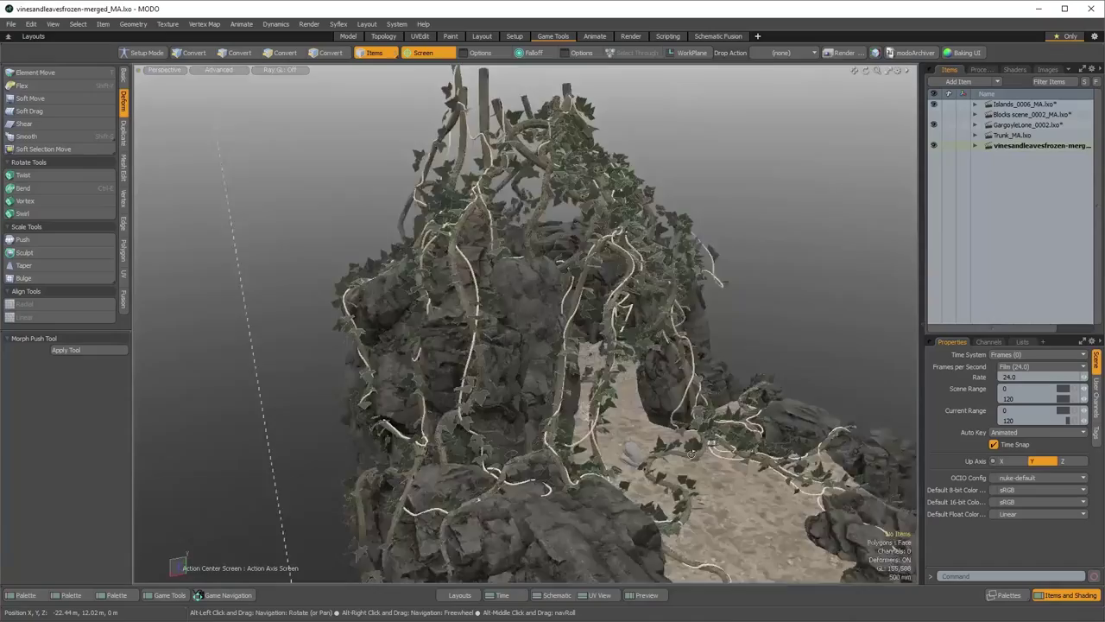
{"action": "left_click_drag", "start_coordinate": [518, 388], "coordinate": [570, 349], "text": "alt"}
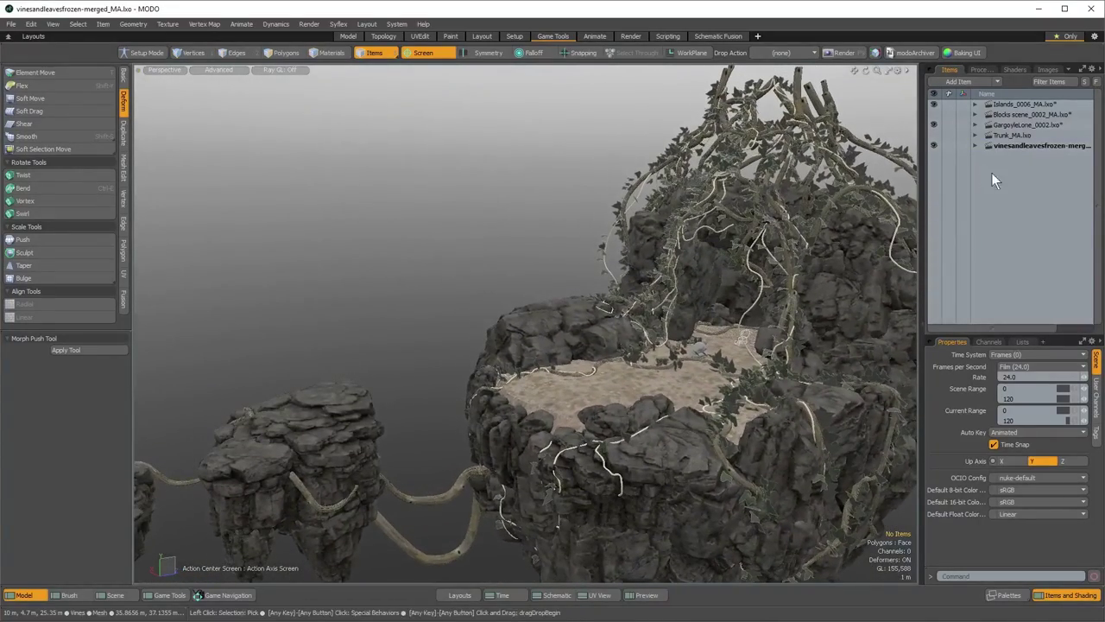
{"action": "left_click", "coordinate": [932, 114]}
{"action": "left_click", "coordinate": [933, 124]}
{"action": "left_click", "coordinate": [933, 135]}
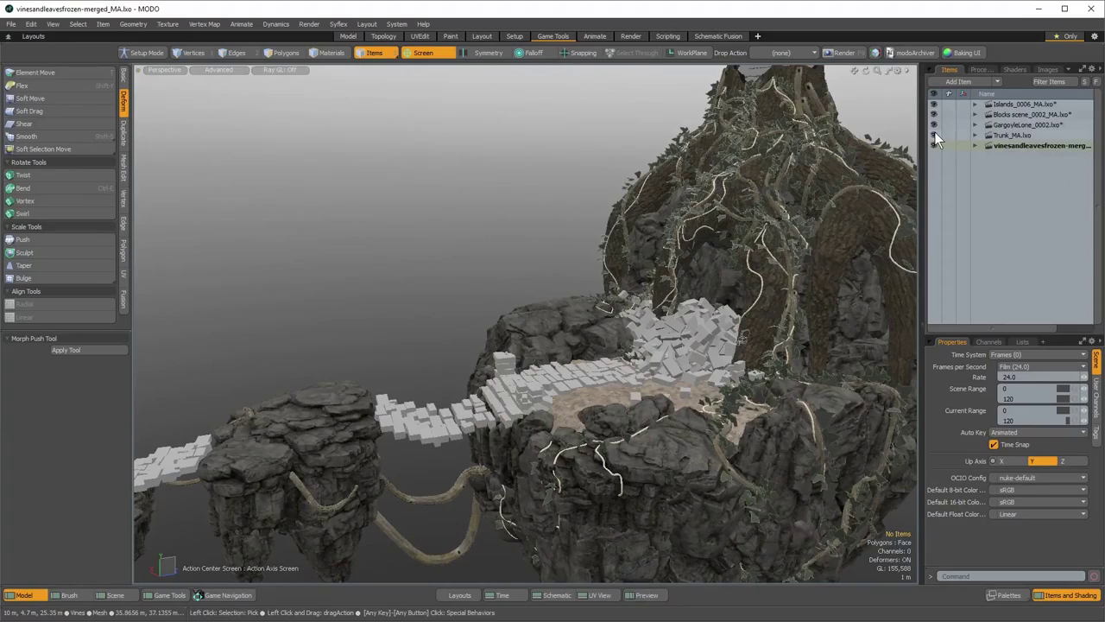
Expand the vinesandleavesfrozen-merged scene and select its Ivy2 mesh, then the Ivy2 (3) mesh
{"action": "left_click_drag", "start_coordinate": [372, 341], "coordinate": [510, 326], "text": "alt"}
{"action": "left_click_drag", "start_coordinate": [509, 259], "coordinate": [596, 277], "text": "ctrl+alt"}
{"action": "left_click", "coordinate": [977, 144]}
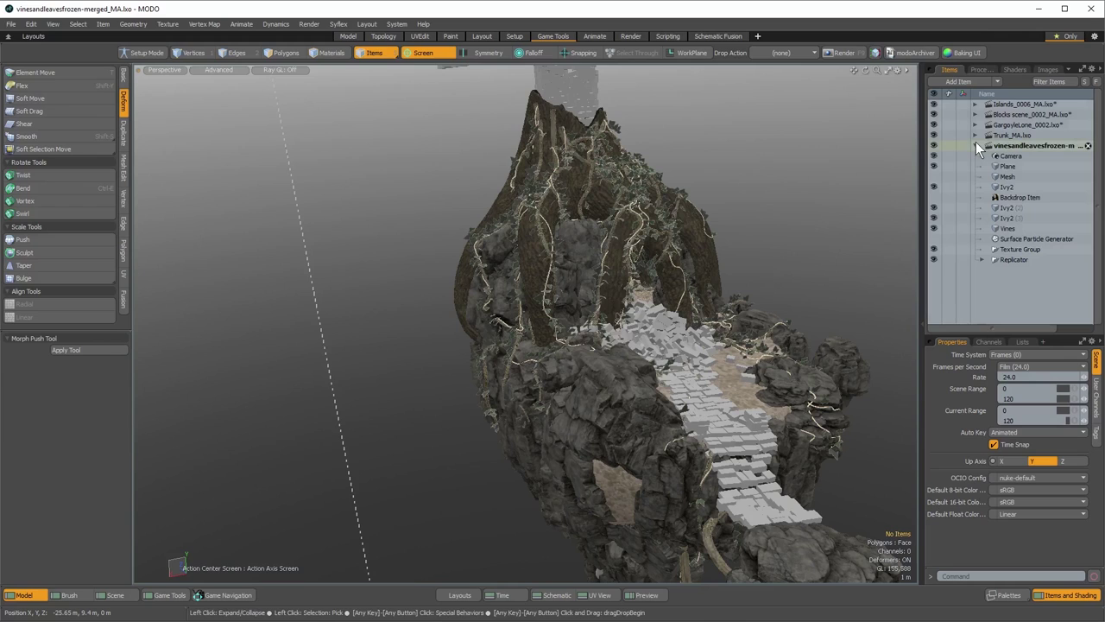
{"action": "left_click", "coordinate": [951, 187]}
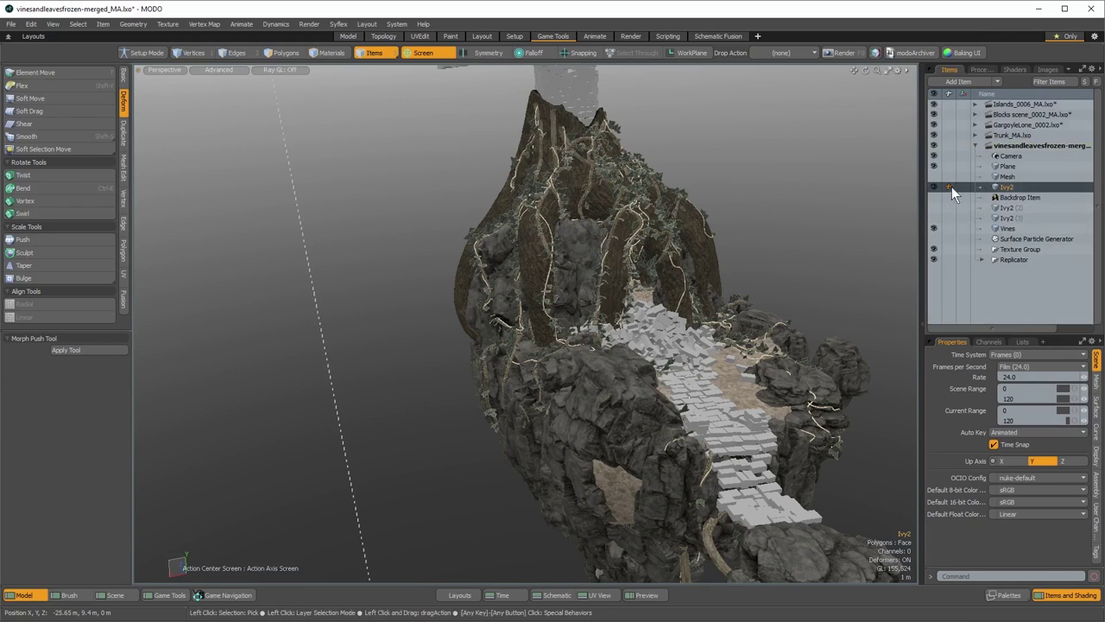
{"action": "left_click", "coordinate": [1007, 217]}
{"action": "left_click_drag", "start_coordinate": [536, 371], "coordinate": [678, 278], "text": "alt"}
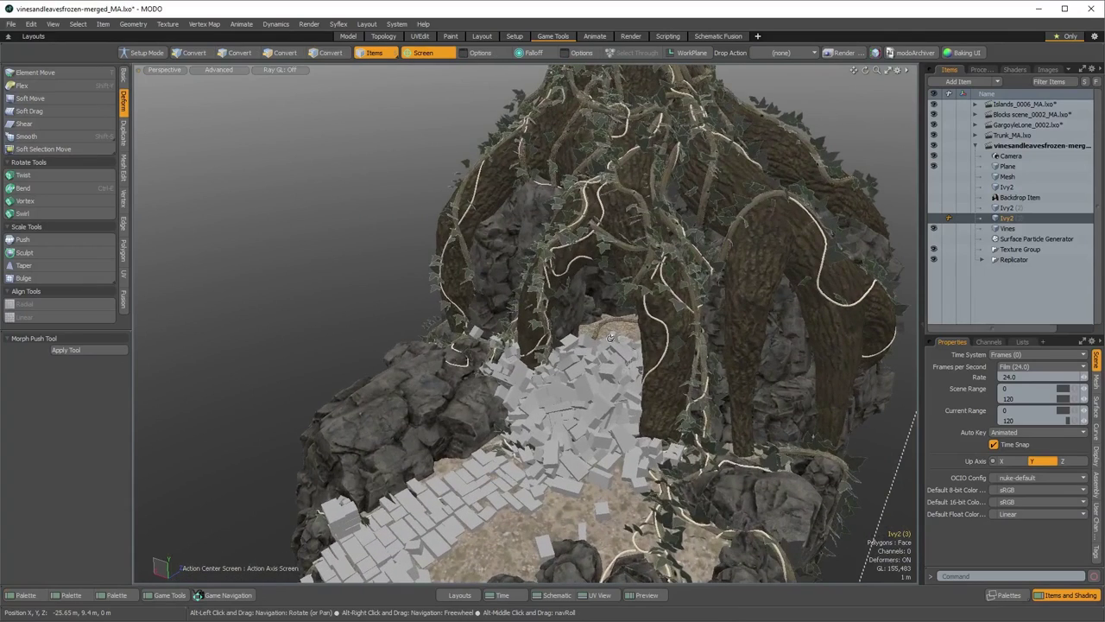
Show the vertex map lists and select the Vines mesh on the tree trunk
{"action": "left_click_drag", "start_coordinate": [610, 338], "coordinate": [559, 356], "text": "ctrl+alt"}
{"action": "left_click", "coordinate": [1022, 342]}
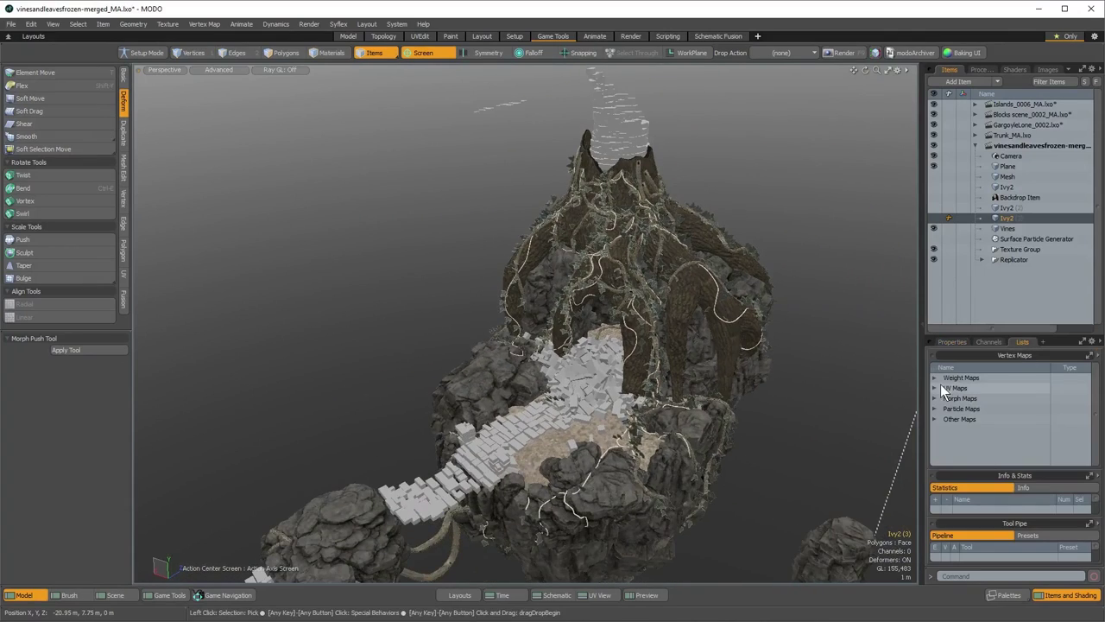
{"action": "left_click_drag", "start_coordinate": [889, 389], "coordinate": [445, 279], "text": "alt"}
{"action": "scroll", "coordinate": [461, 321], "scroll_direction": "up", "scroll_amount": 5}
{"action": "left_click", "coordinate": [444, 278]}
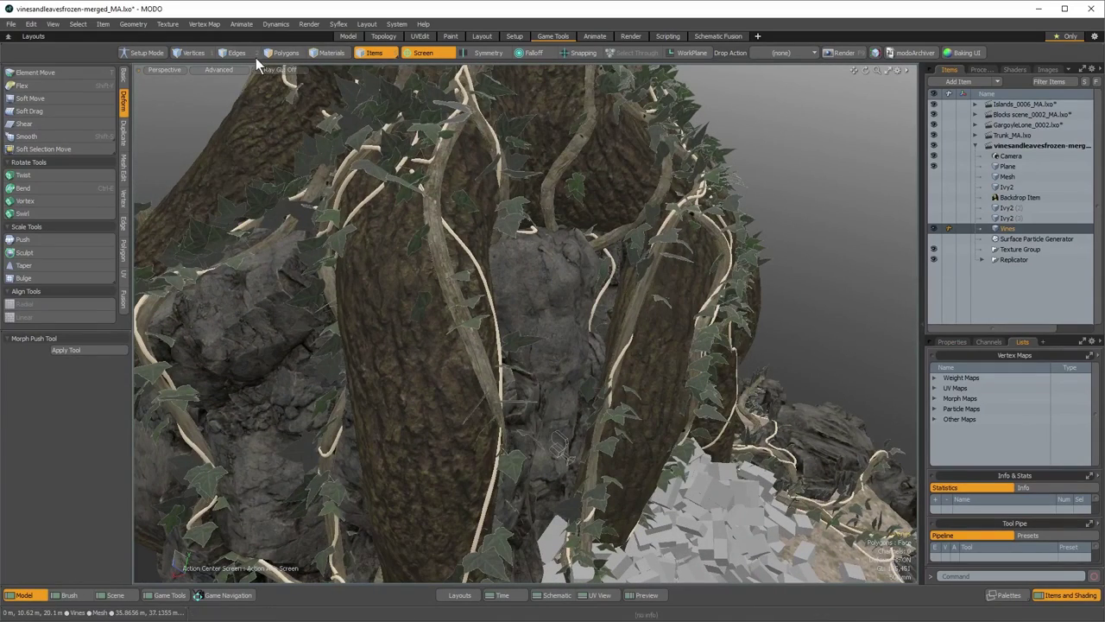
Select the connected polygons of several individual vines around the trunk, adding each one to the selection
{"action": "key", "text": "3"}
{"action": "double_click", "coordinate": [446, 251]}
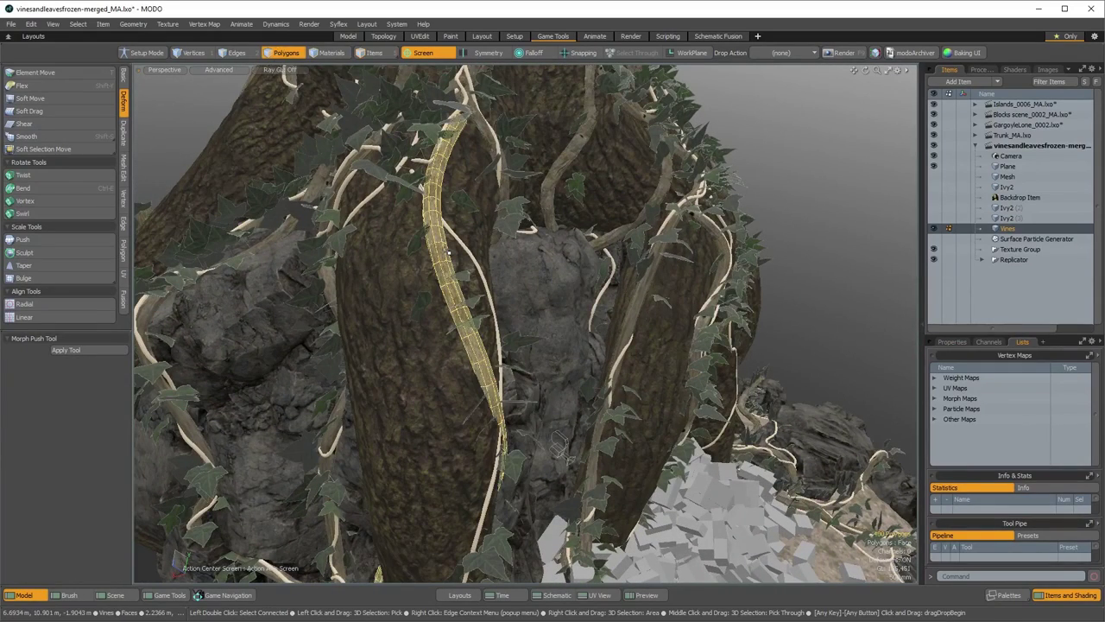
{"action": "scroll", "coordinate": [449, 253], "scroll_direction": "down", "scroll_amount": 5}
{"action": "left_click_drag", "start_coordinate": [518, 259], "coordinate": [528, 399], "text": "alt"}
{"action": "scroll", "coordinate": [516, 145], "scroll_direction": "up", "scroll_amount": 3}
{"action": "double_click", "coordinate": [509, 131], "text": "shift"}
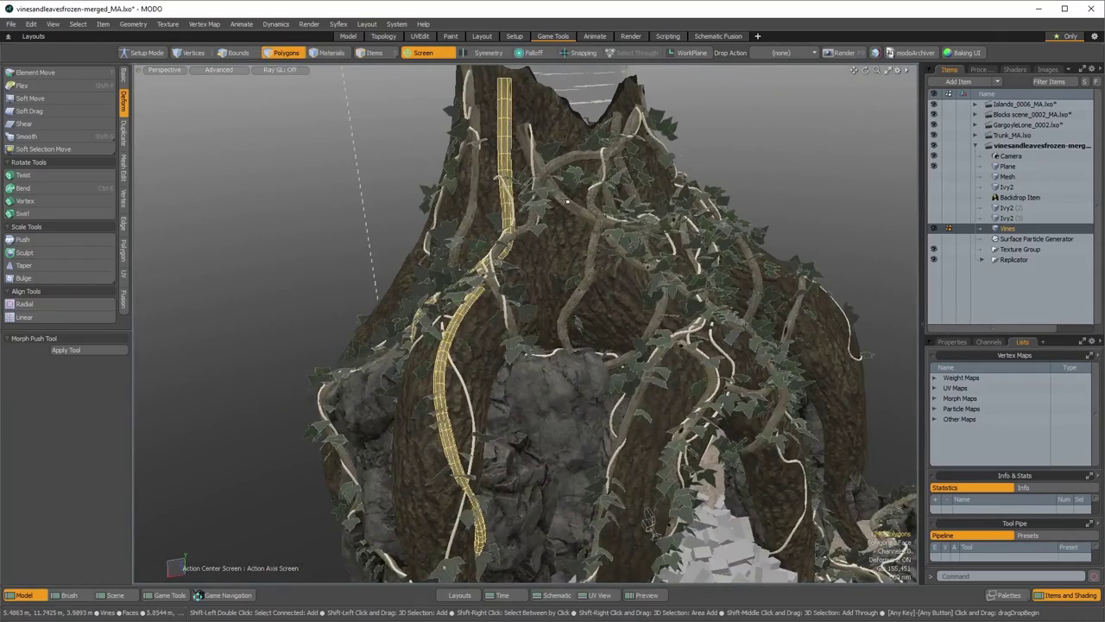
{"action": "double_click", "coordinate": [563, 199], "text": "shift"}
{"action": "left_click_drag", "start_coordinate": [595, 275], "coordinate": [515, 335], "text": "alt"}
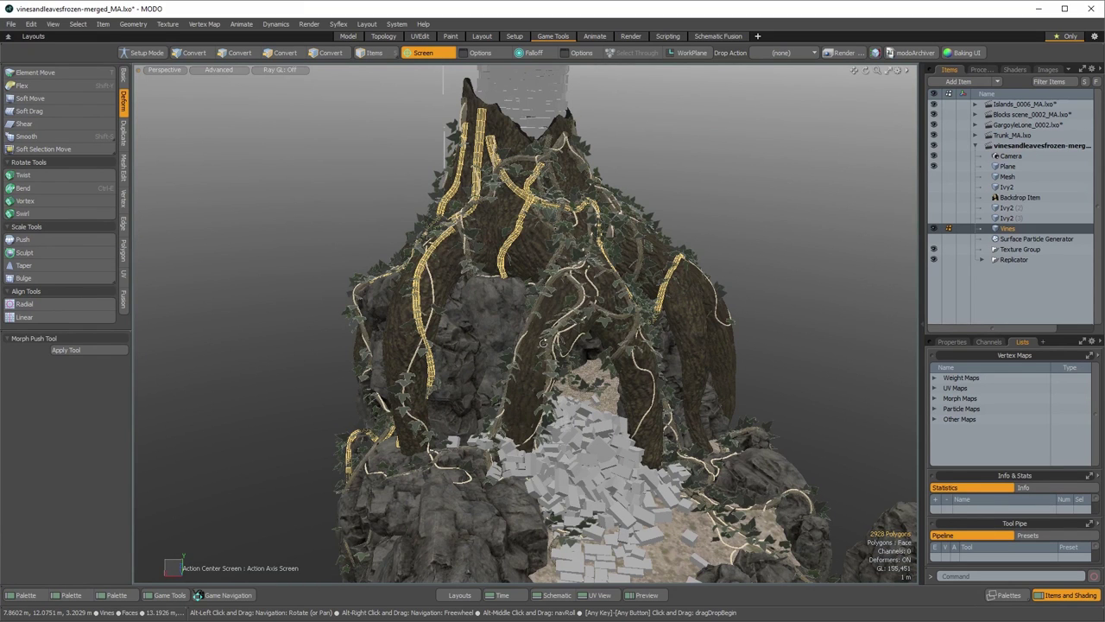
{"action": "left_click_drag", "start_coordinate": [543, 343], "coordinate": [400, 391], "text": "alt"}
Isolate the selected vine polygons, hide the Replicator's ivy leaves, and bring the rest of the Vines mesh back into view
{"action": "key", "text": "shift+h"}
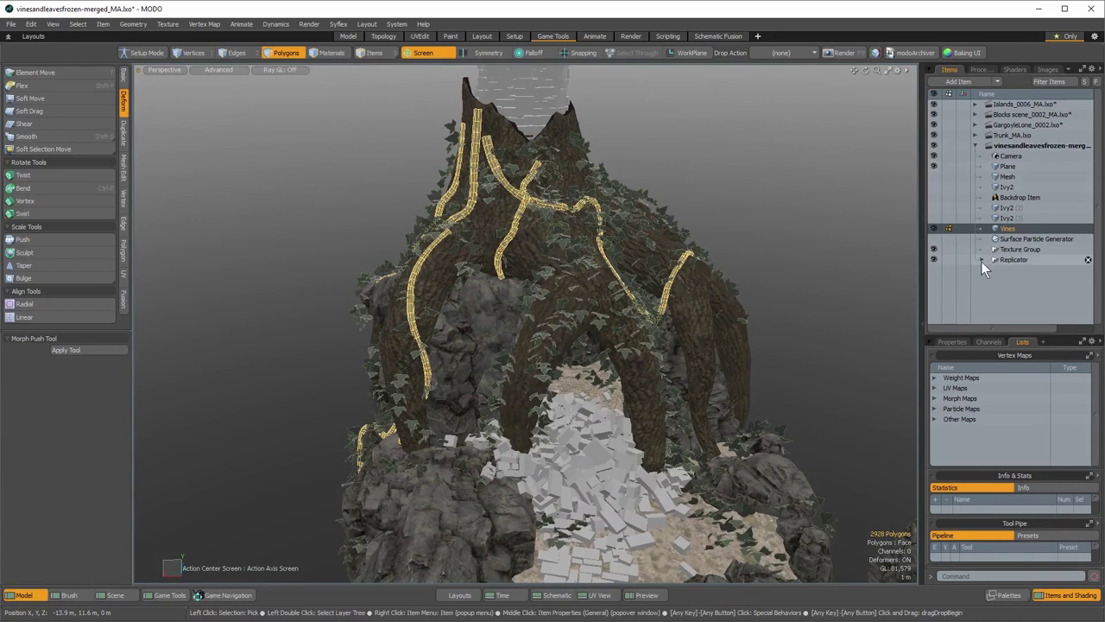
{"action": "left_click", "coordinate": [933, 259]}
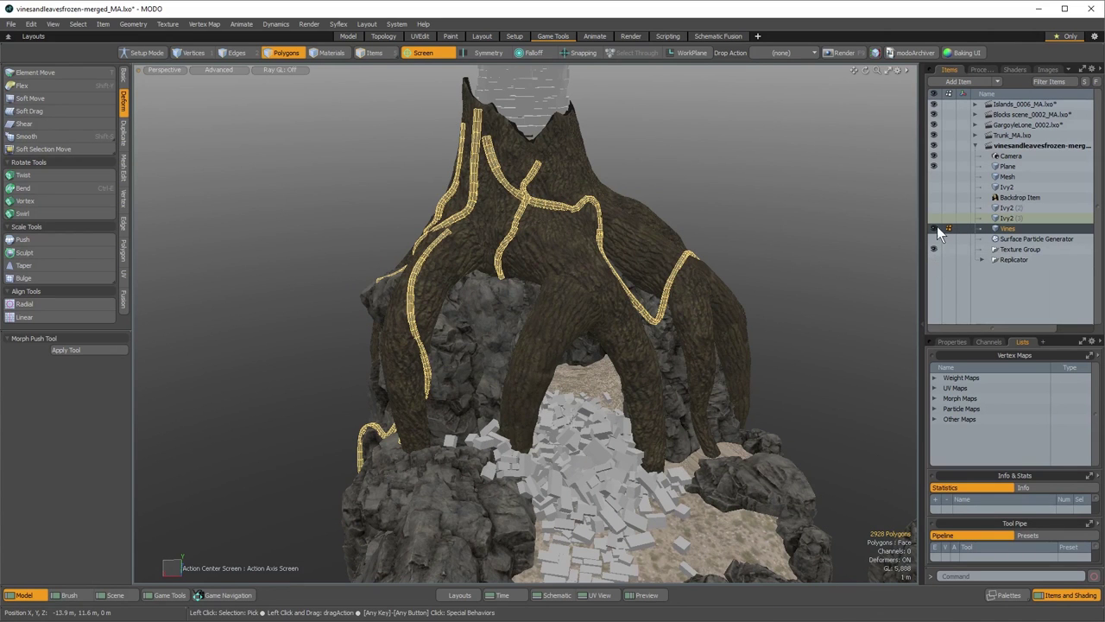
{"action": "left_click", "coordinate": [934, 228]}
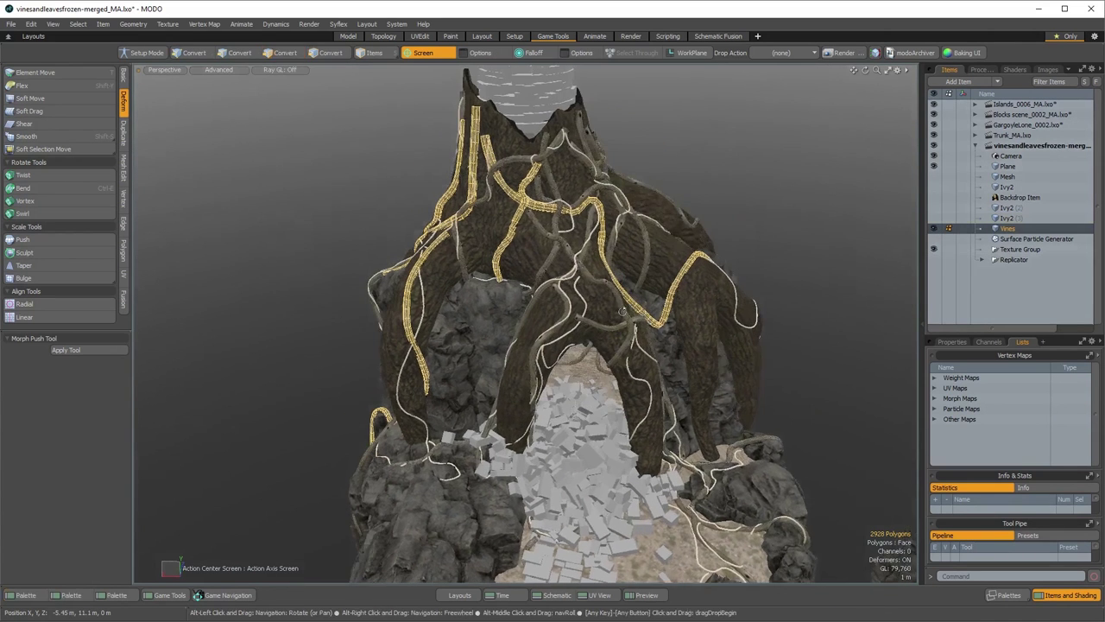
Lasso-select the polygons of all the vines across the trunk and the islands
{"action": "scroll", "coordinate": [623, 310], "scroll_direction": "down", "scroll_amount": 5}
{"action": "mouse_move", "coordinate": [465, 261]}
{"action": "right_mouse_down"}
{"action": "mouse_move", "coordinate": [493, 199]}
{"action": "mouse_move", "coordinate": [640, 557]}
{"action": "mouse_move", "coordinate": [373, 519]}
{"action": "right_mouse_up"}
{"action": "left_click_drag", "start_coordinate": [373, 518], "coordinate": [533, 356], "text": "alt"}
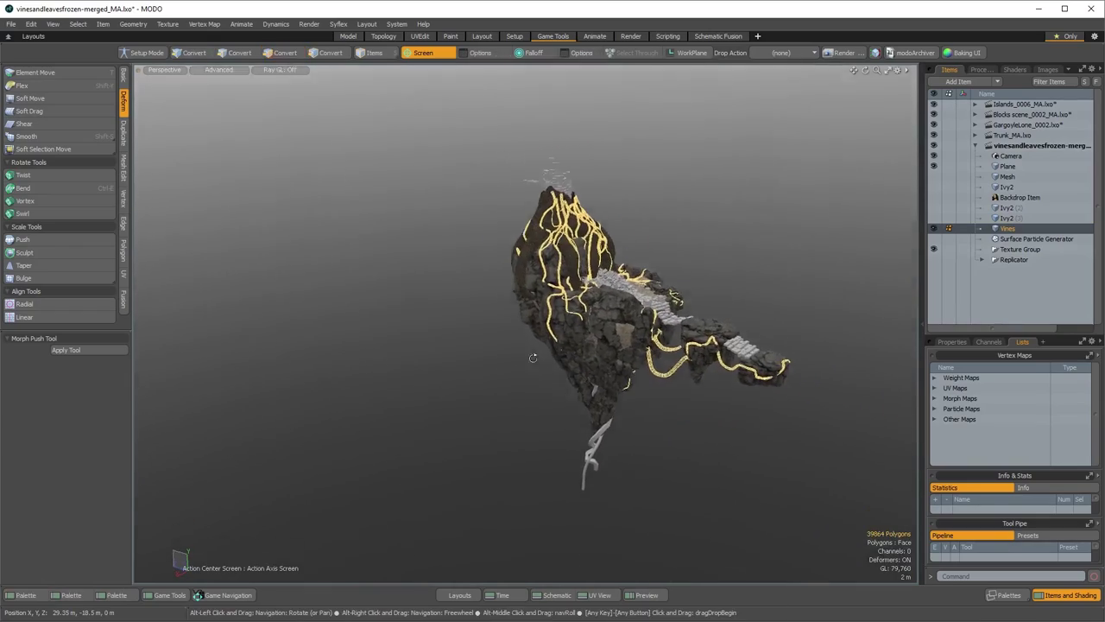
{"action": "right_click_drag", "start_coordinate": [458, 318], "coordinate": [601, 461], "text": "shift"}
{"action": "mouse_move", "coordinate": [601, 462]}
{"action": "left_mouse_down", "text": "alt"}
{"action": "mouse_move", "coordinate": [733, 498]}
{"action": "mouse_move", "coordinate": [592, 425]}
{"action": "mouse_move", "coordinate": [532, 434]}
{"action": "mouse_move", "coordinate": [513, 419]}
{"action": "left_mouse_up", "text": "alt"}
{"action": "scroll", "coordinate": [662, 472], "scroll_direction": "up", "scroll_amount": 5}
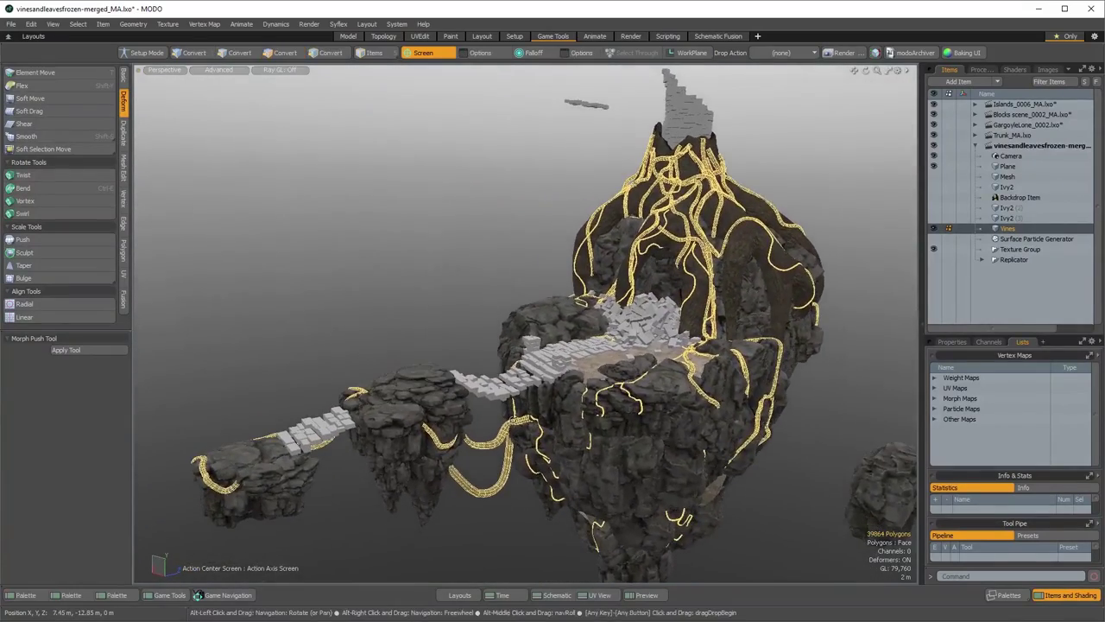
Show the UV view and display the Vines mesh's Texture UV map in it
{"action": "left_click", "coordinate": [957, 343]}
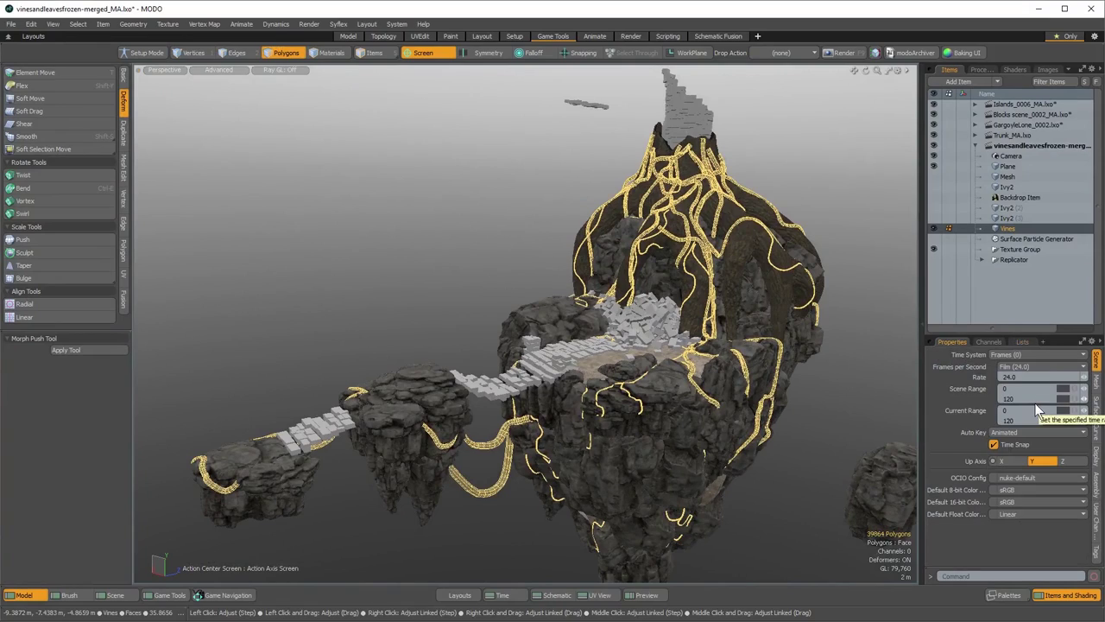
{"action": "left_click_drag", "start_coordinate": [596, 470], "coordinate": [682, 425], "text": "alt"}
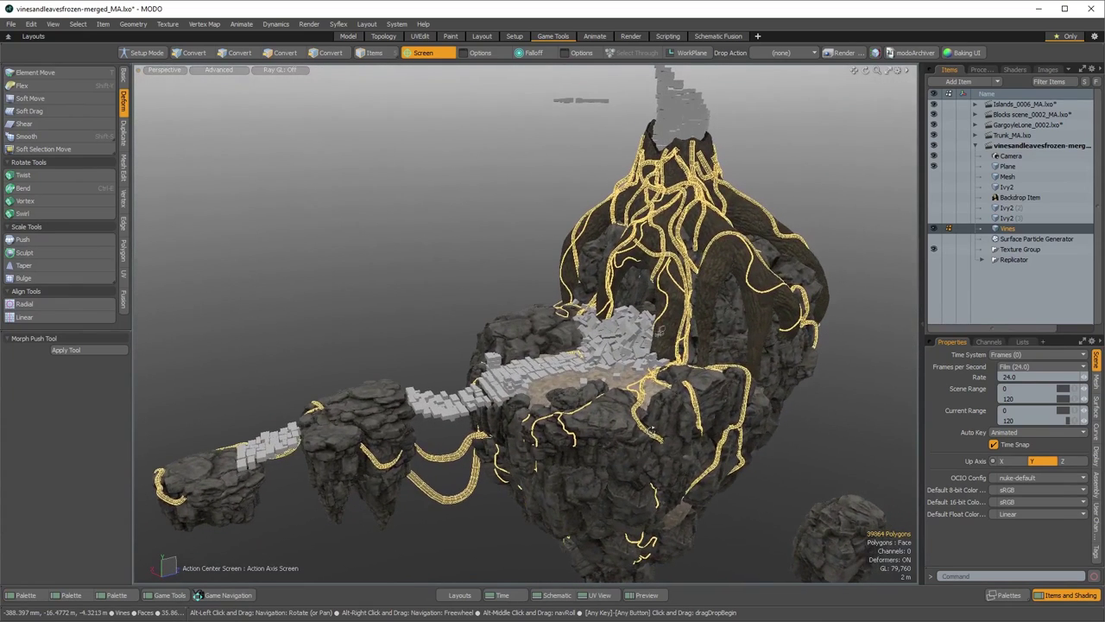
{"action": "left_click", "coordinate": [1022, 342]}
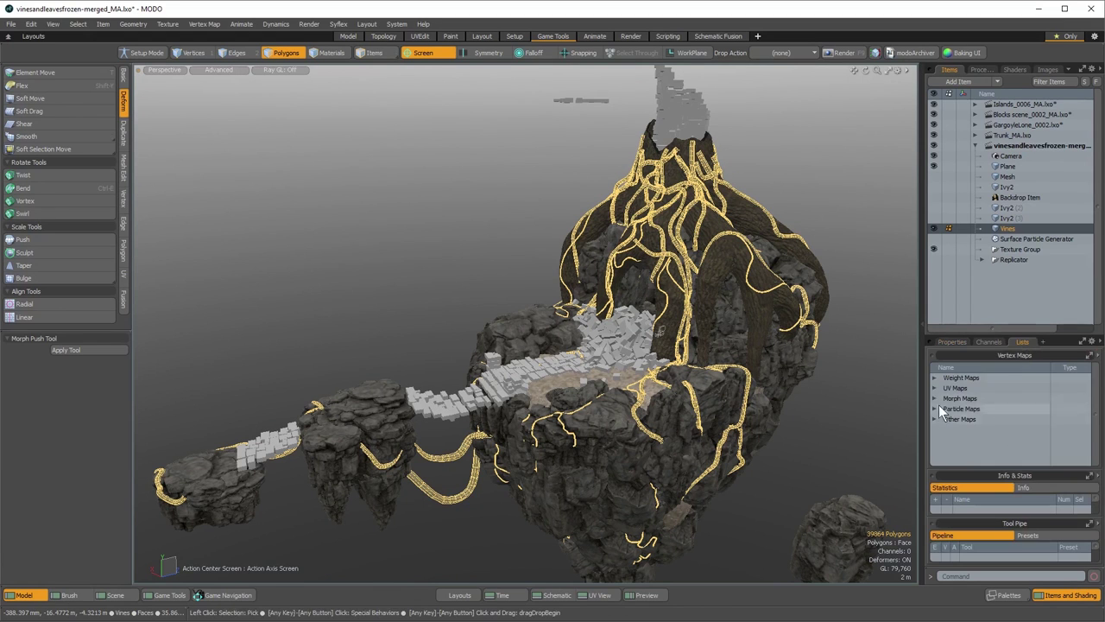
{"action": "left_click", "coordinate": [593, 595]}
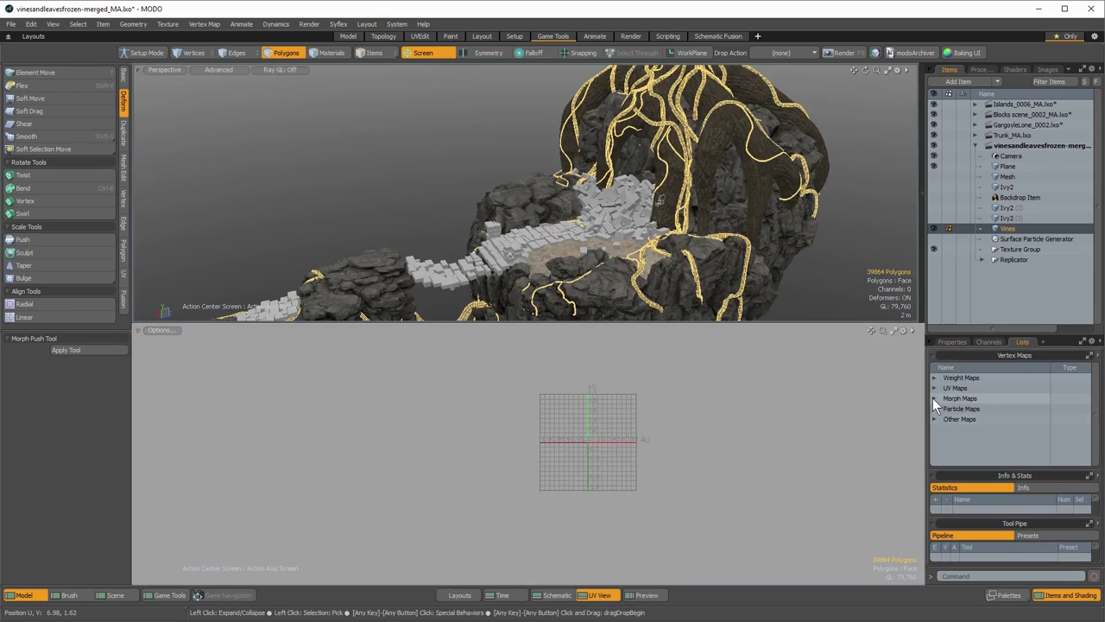
{"action": "left_click", "coordinate": [933, 387]}
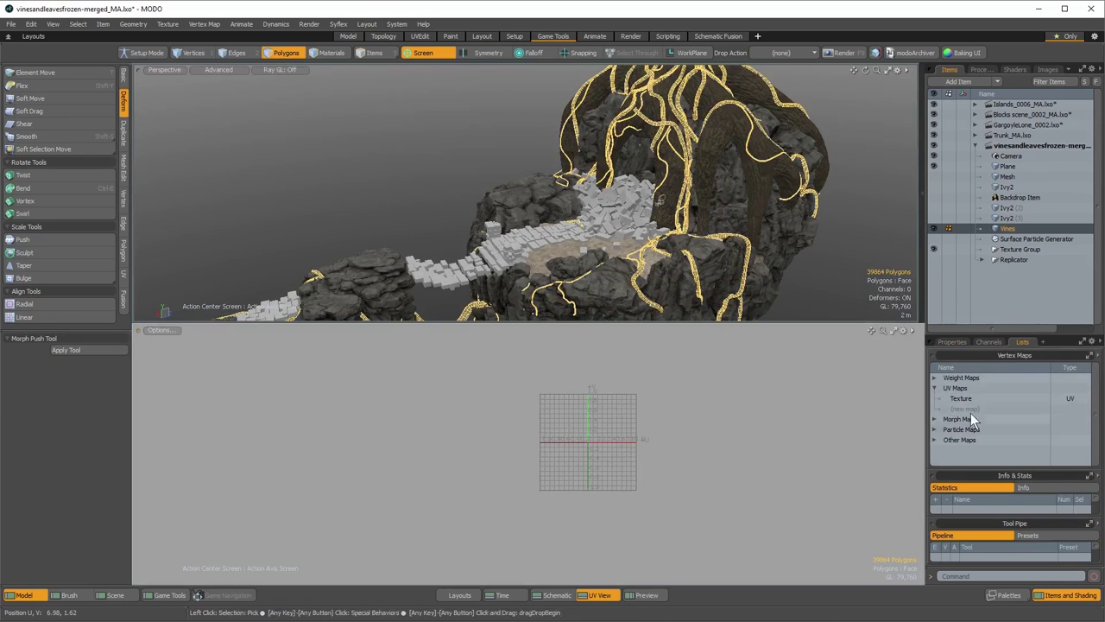
{"action": "left_click", "coordinate": [963, 398]}
{"action": "left_click_drag", "start_coordinate": [629, 420], "coordinate": [777, 423], "text": "ctrl+alt"}
{"action": "left_click_drag", "start_coordinate": [611, 403], "coordinate": [649, 536], "text": "alt+shift"}
{"action": "left_click_drag", "start_coordinate": [524, 422], "coordinate": [438, 479], "text": "ctrl+alt"}
{"action": "left_click_drag", "start_coordinate": [494, 480], "coordinate": [577, 468], "text": "alt+shift"}
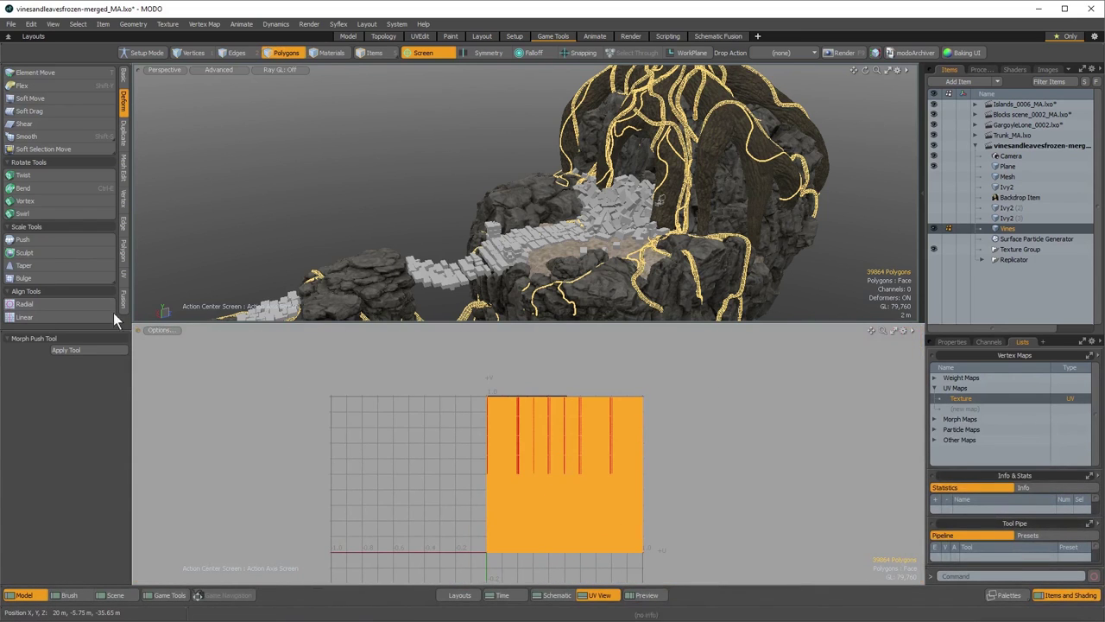
Bring up the UV tools and select the border edges of the vines' UV islands as seams
{"action": "left_click", "coordinate": [123, 276]}
{"action": "left_click_drag", "start_coordinate": [63, 330], "coordinate": [57, 486]}
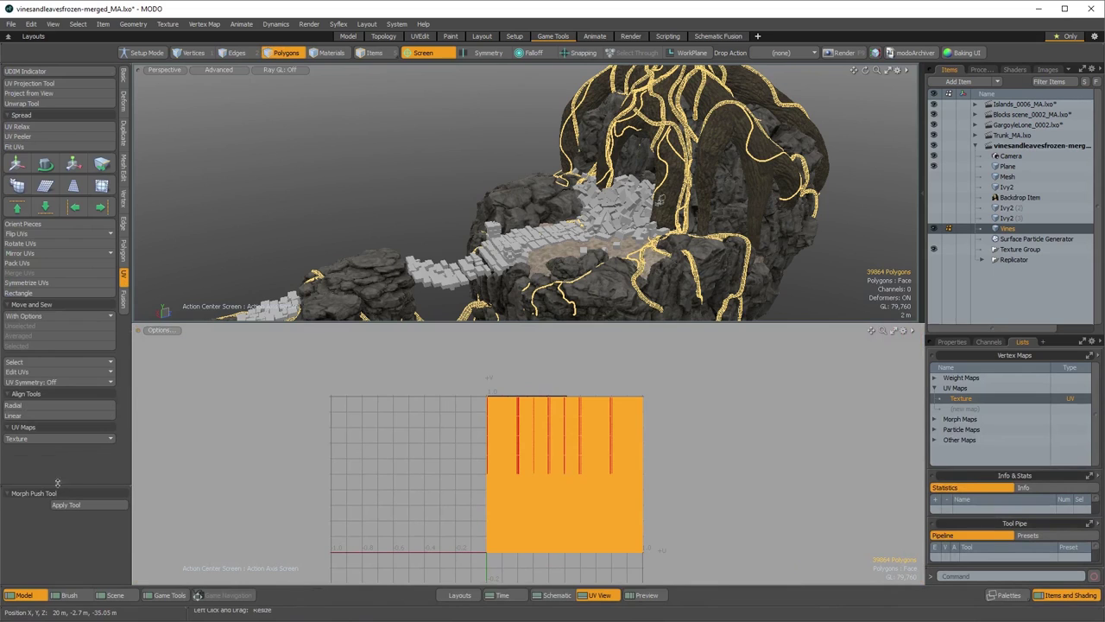
{"action": "left_click", "coordinate": [236, 53]}
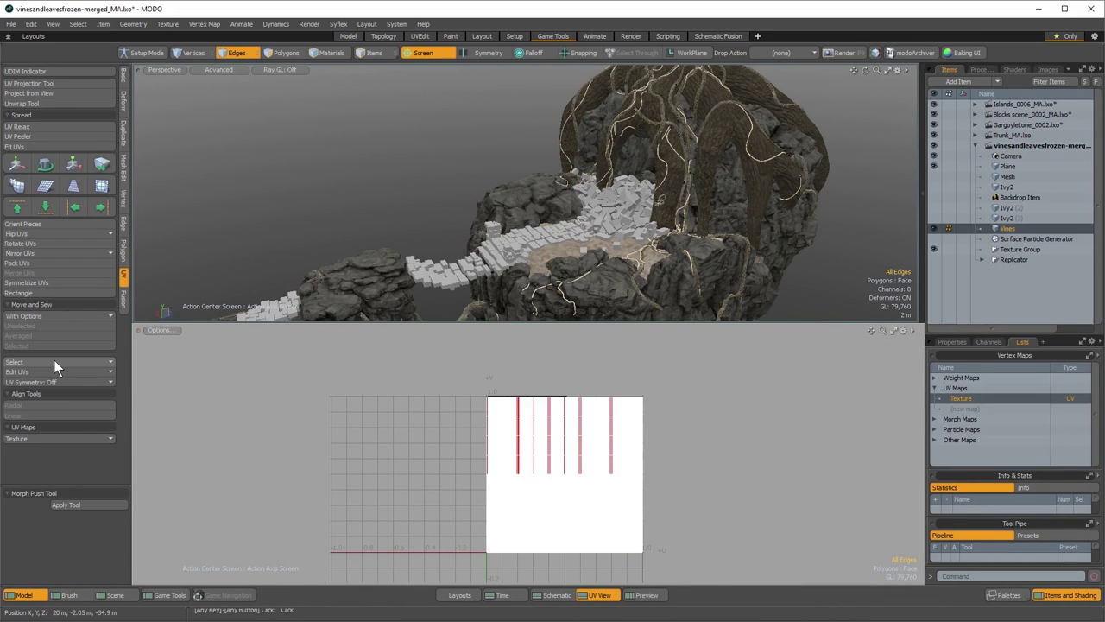
{"action": "left_click", "coordinate": [54, 361]}
{"action": "left_click", "coordinate": [50, 375]}
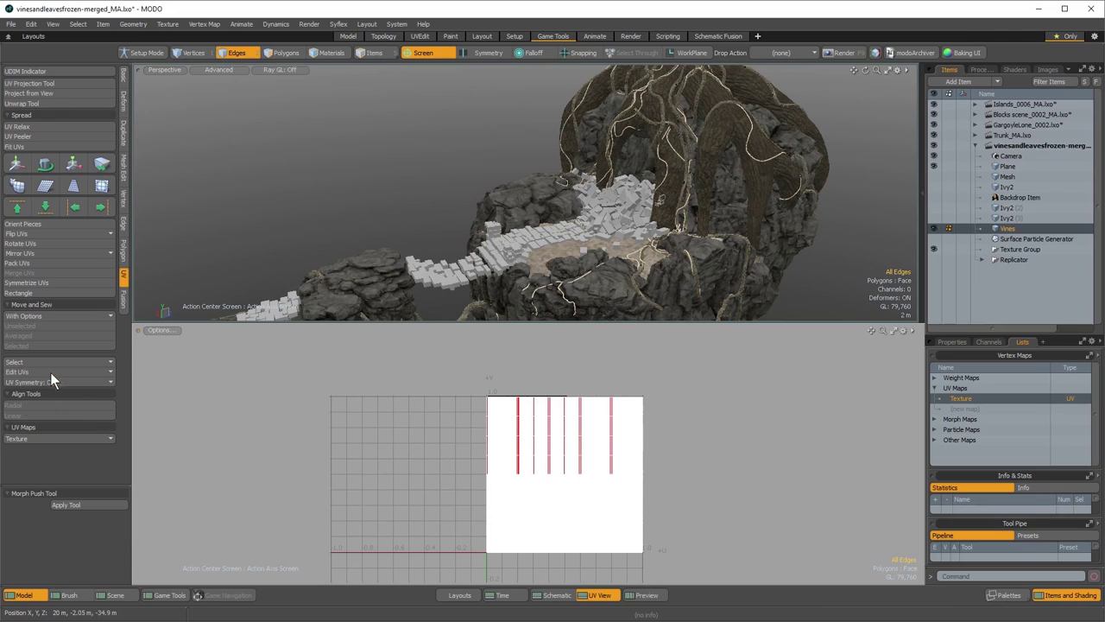
{"action": "left_click_drag", "start_coordinate": [451, 287], "coordinate": [518, 285], "text": "alt"}
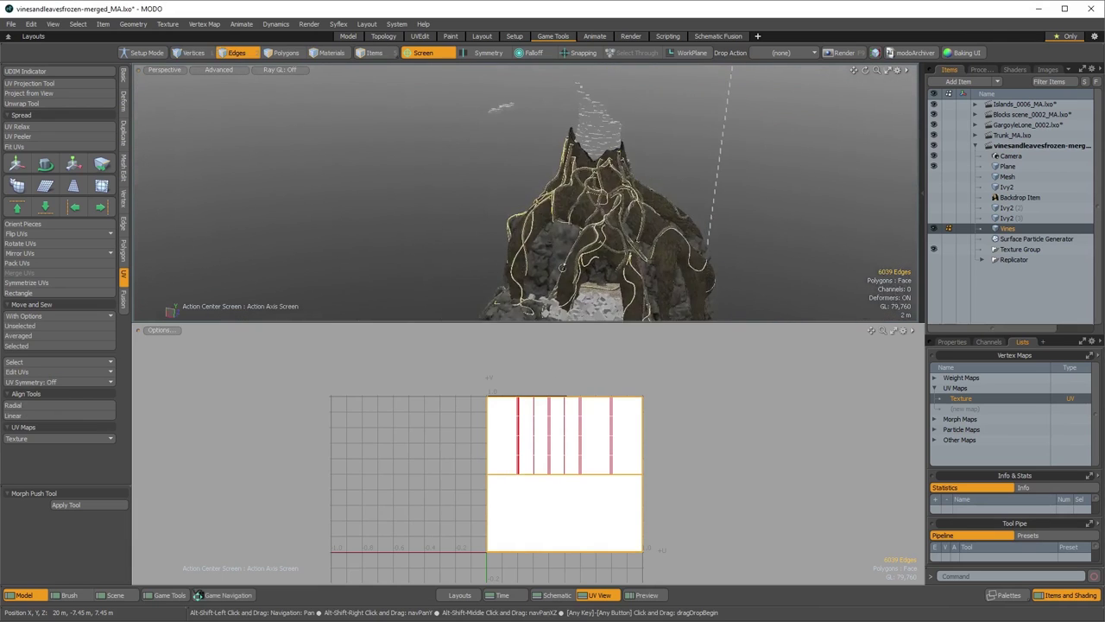
{"action": "left_click_drag", "start_coordinate": [518, 206], "coordinate": [587, 246], "text": "ctrl+alt"}
{"action": "left_click_drag", "start_coordinate": [588, 247], "coordinate": [559, 413], "text": "ctrl+alt"}
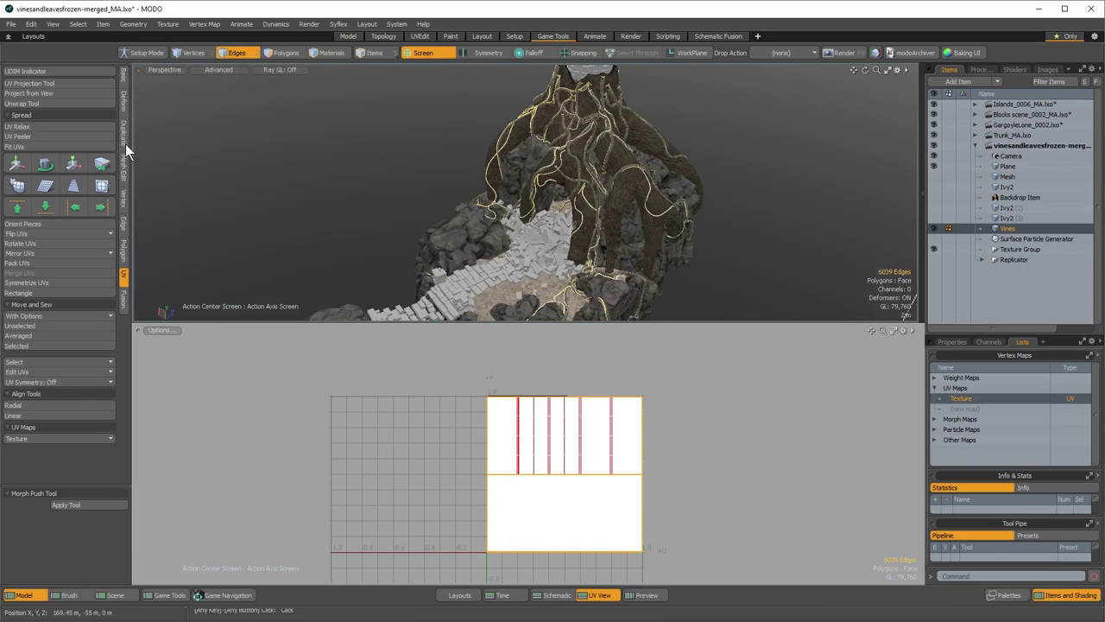
Unwrap the vines along the selected seam edges with the Unwrap Tool's Conformal method at 158 iterations, then drop the tool
{"action": "left_click", "coordinate": [24, 104]}
{"action": "left_click_drag", "start_coordinate": [530, 474], "coordinate": [513, 442], "text": "alt"}
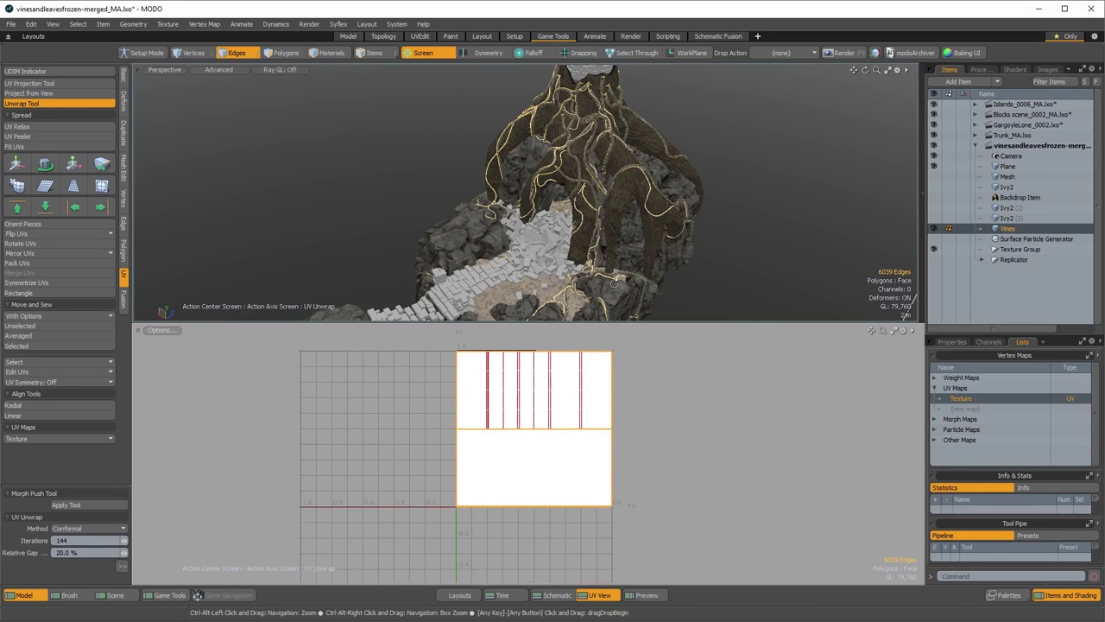
{"action": "left_click_drag", "start_coordinate": [414, 199], "coordinate": [415, 170], "text": "alt"}
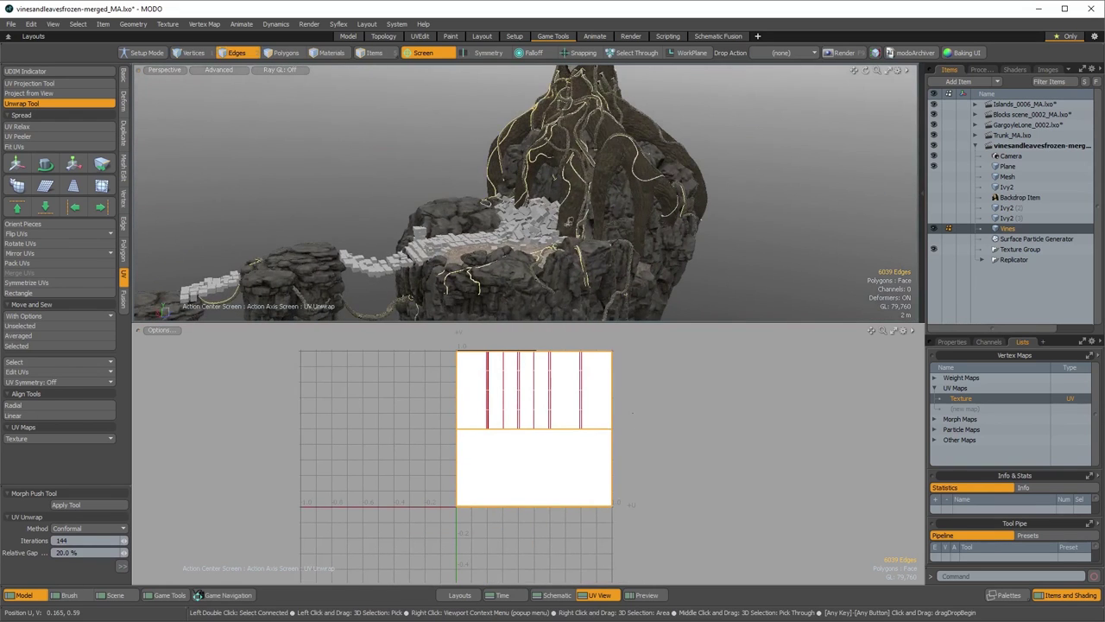
{"action": "left_click", "coordinate": [623, 413]}
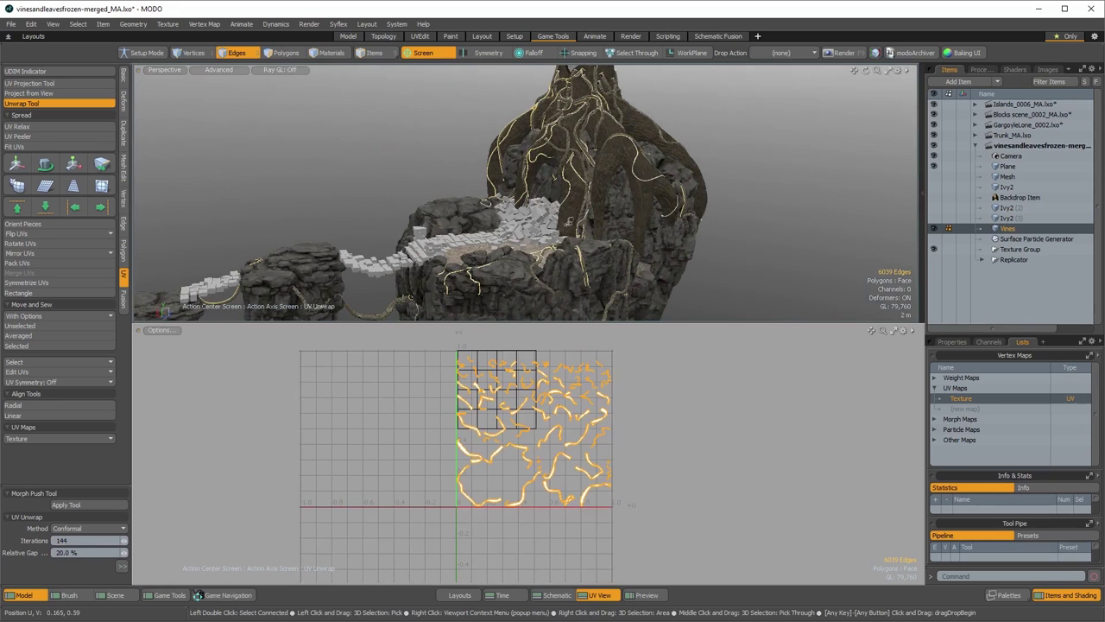
{"action": "left_click_drag", "start_coordinate": [513, 394], "coordinate": [542, 404], "text": "ctrl+alt"}
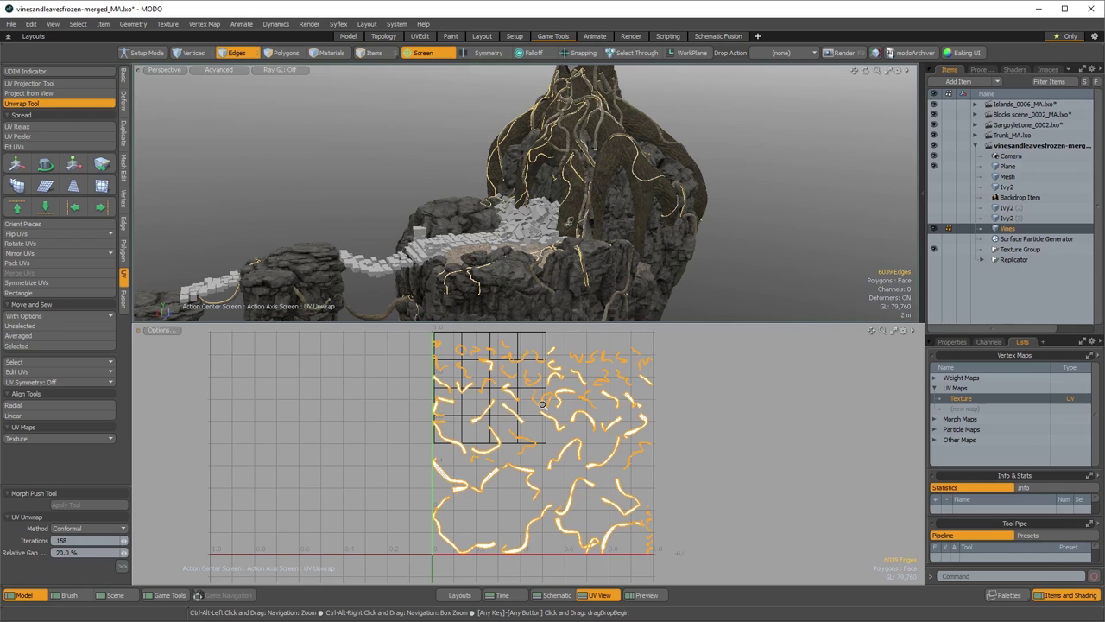
{"action": "left_click_drag", "start_coordinate": [542, 404], "coordinate": [566, 420], "text": "ctrl+alt"}
{"action": "key", "text": "space"}
Straighten all the vine UV islands with UV Rectangle and packing enabled, and check the result on the model
{"action": "key", "text": "3"}
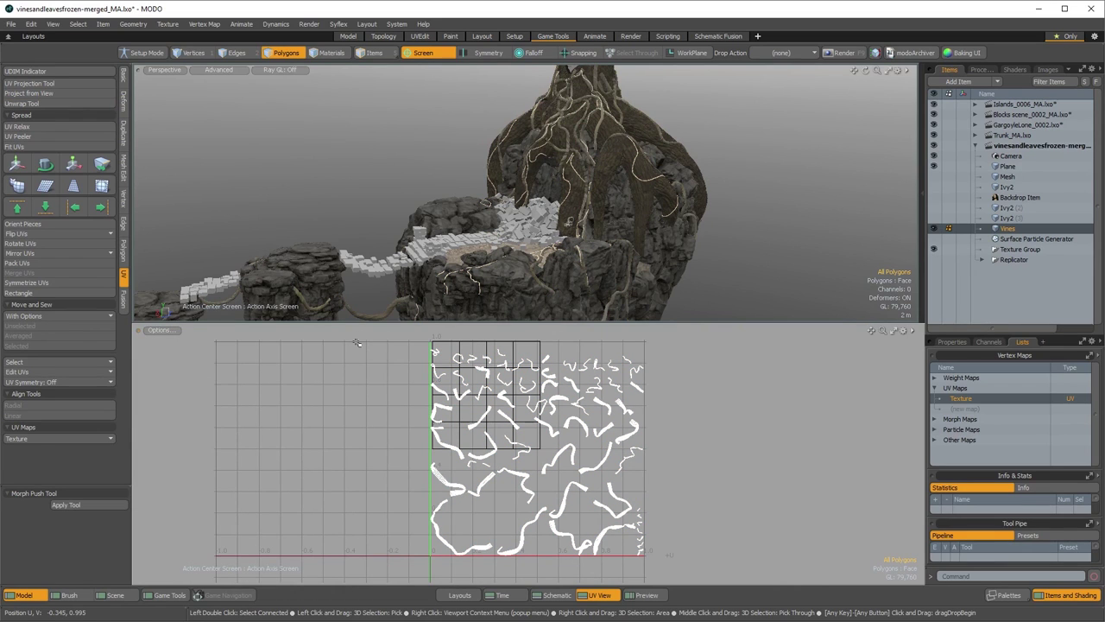
{"action": "left_click", "coordinate": [38, 292]}
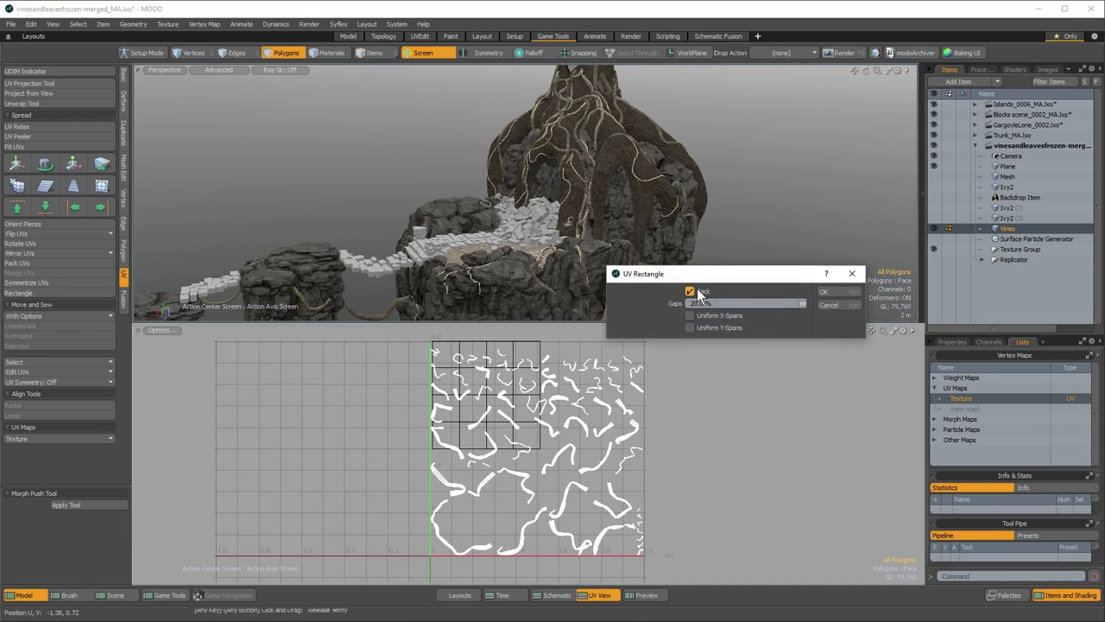
{"action": "left_click", "coordinate": [825, 291]}
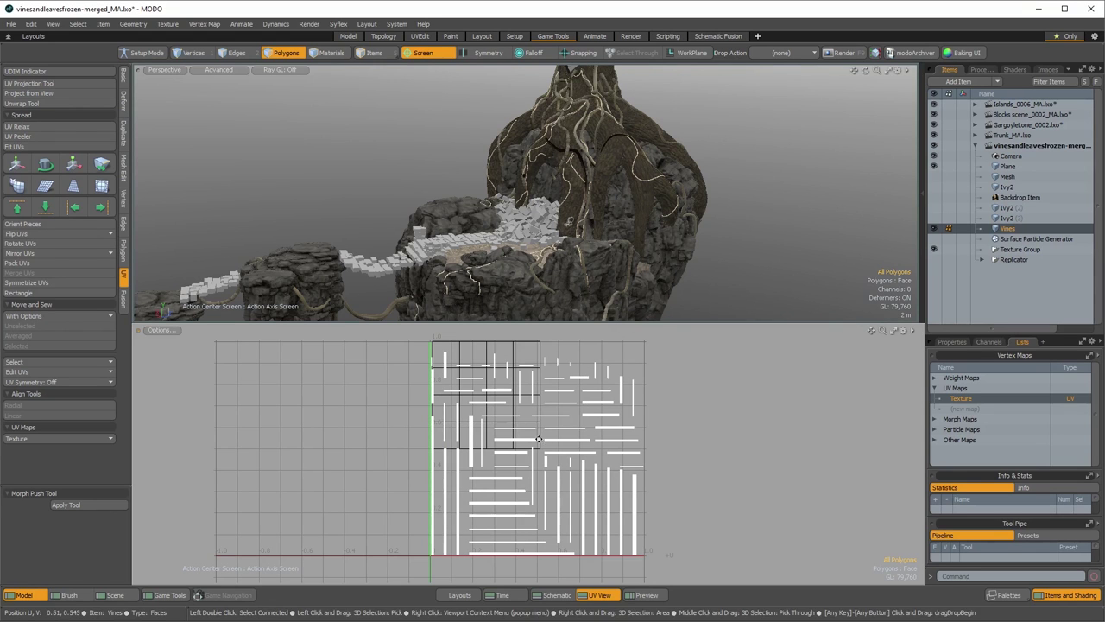
{"action": "left_click_drag", "start_coordinate": [557, 449], "coordinate": [609, 468], "text": "ctrl+alt"}
{"action": "left_click_drag", "start_coordinate": [484, 438], "coordinate": [501, 506], "text": "ctrl+alt"}
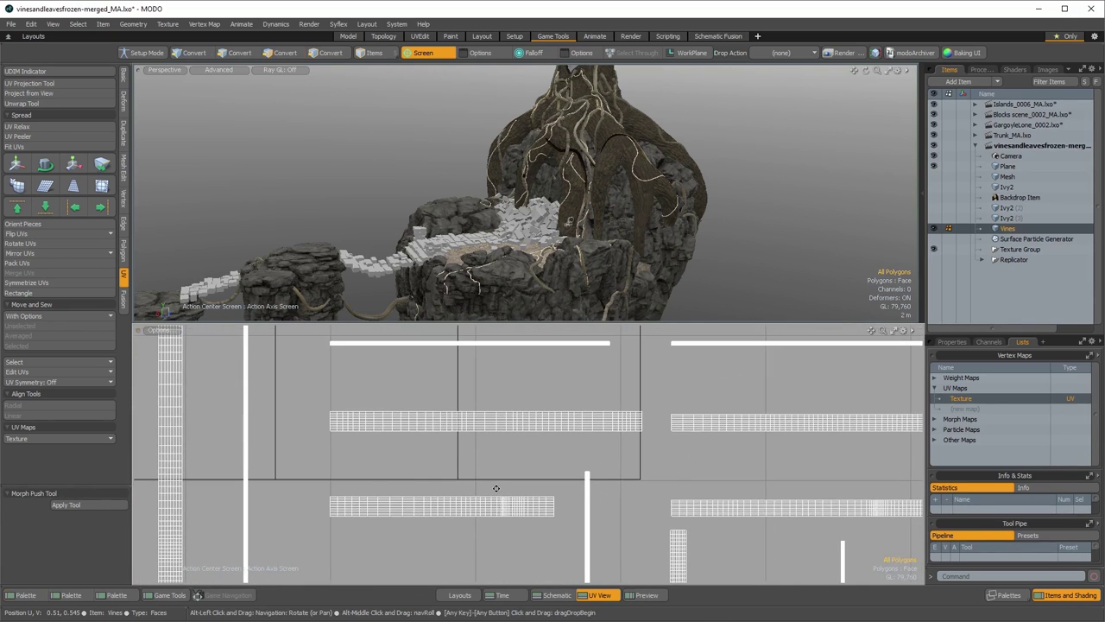
{"action": "left_click_drag", "start_coordinate": [527, 259], "coordinate": [691, 265], "text": "ctrl+alt"}
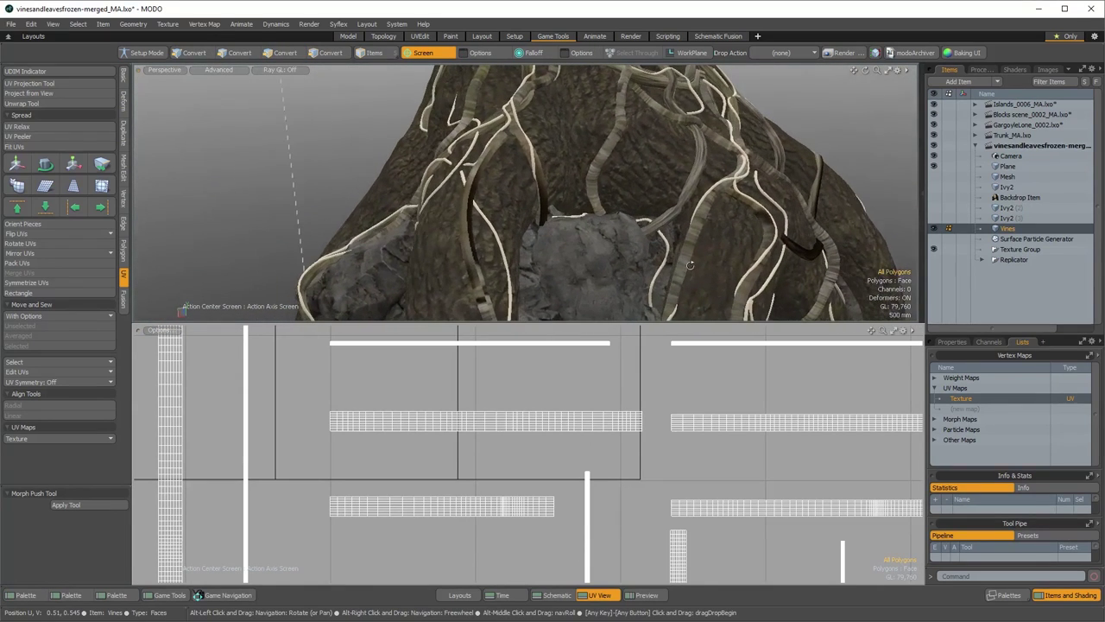
Pack the vines' UV islands with Pack, Stretch and Orient enabled and the direction set to Vertical
{"action": "left_click_drag", "start_coordinate": [634, 444], "coordinate": [449, 444], "text": "ctrl+alt"}
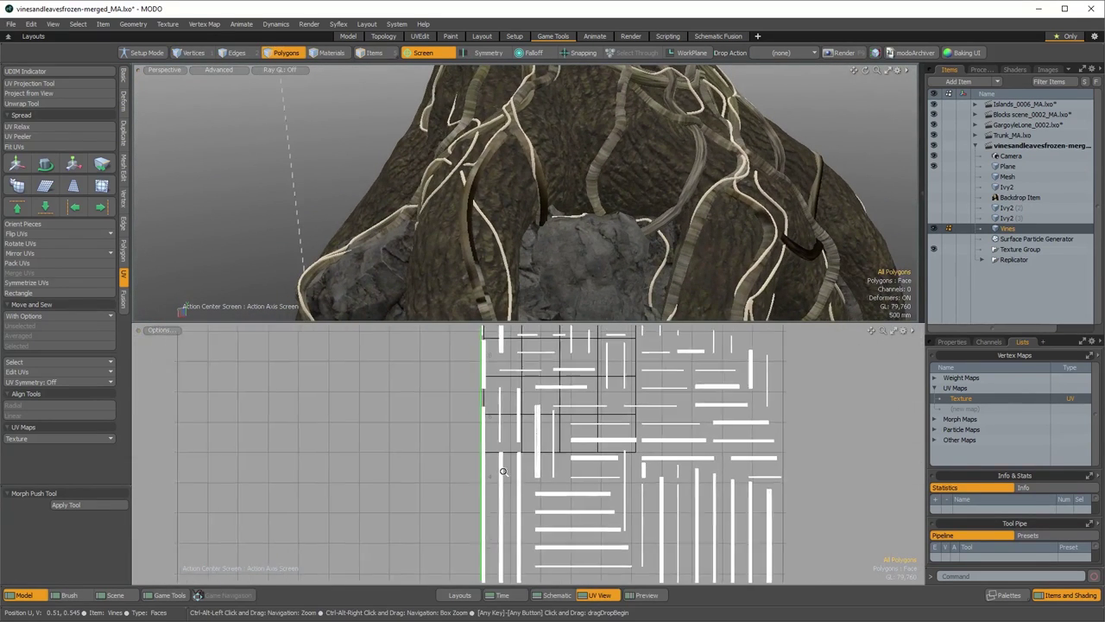
{"action": "left_click_drag", "start_coordinate": [566, 451], "coordinate": [450, 432], "text": "alt+shift"}
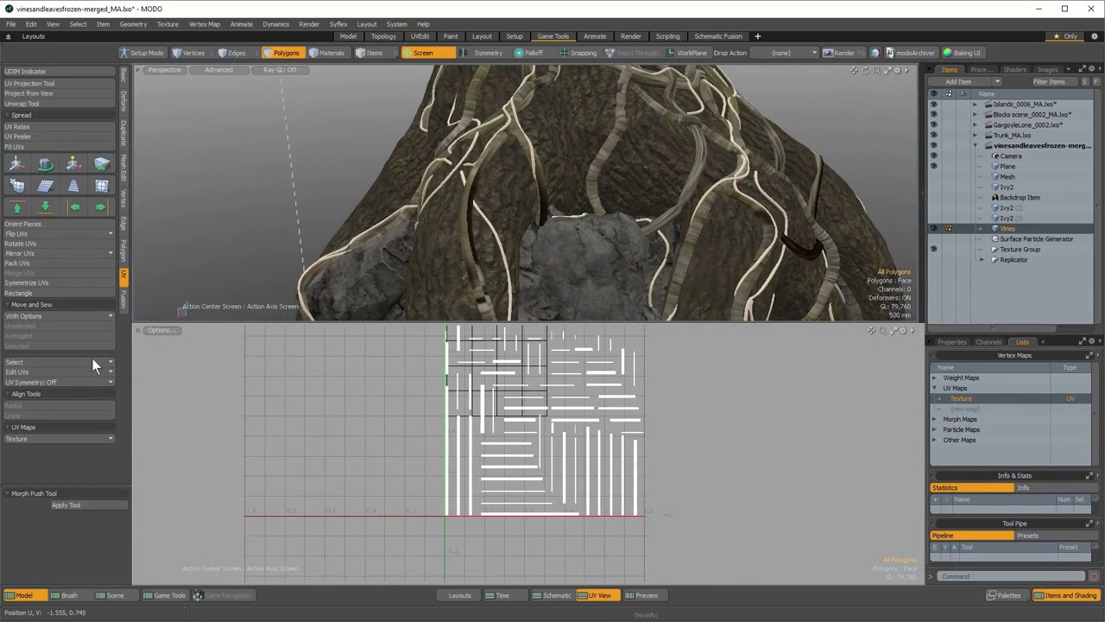
{"action": "left_click", "coordinate": [26, 264]}
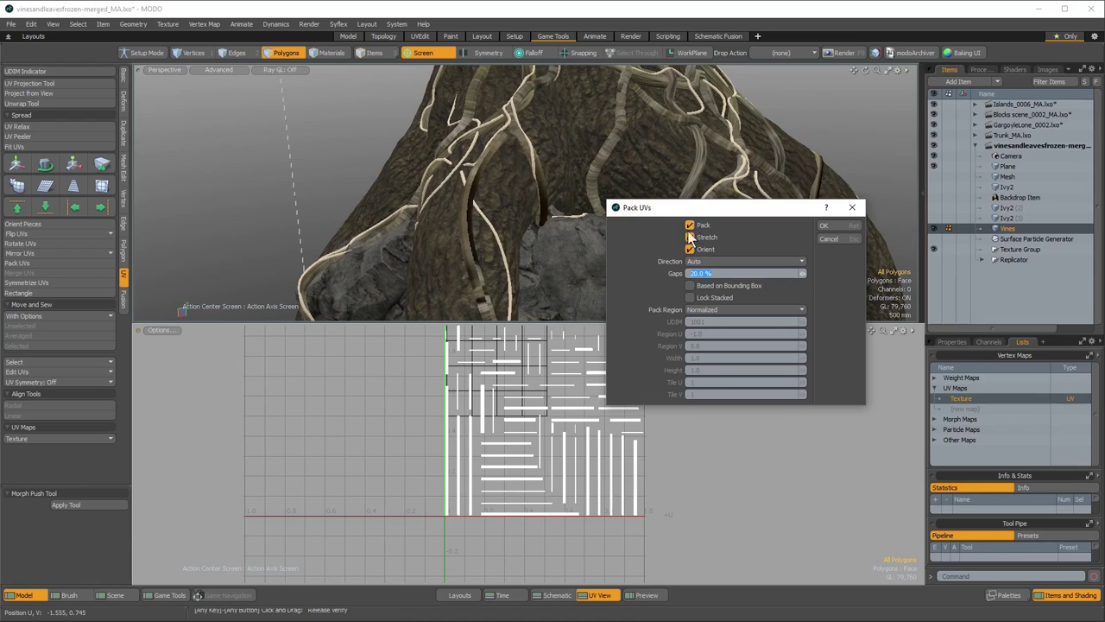
{"action": "left_click", "coordinate": [697, 262]}
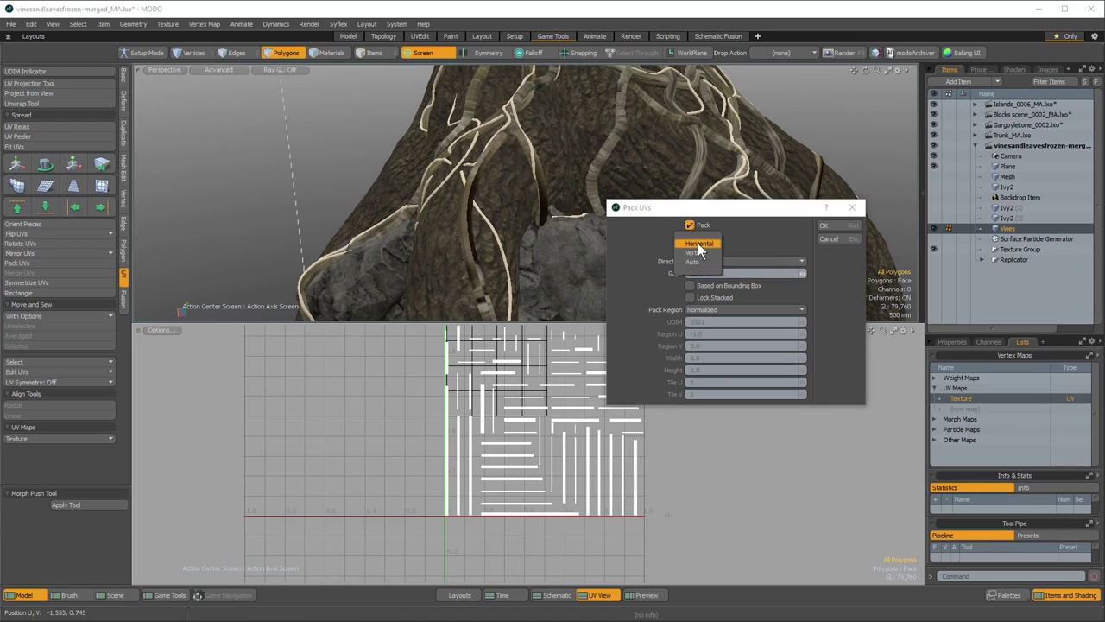
{"action": "left_click", "coordinate": [699, 250]}
{"action": "left_click", "coordinate": [733, 263]}
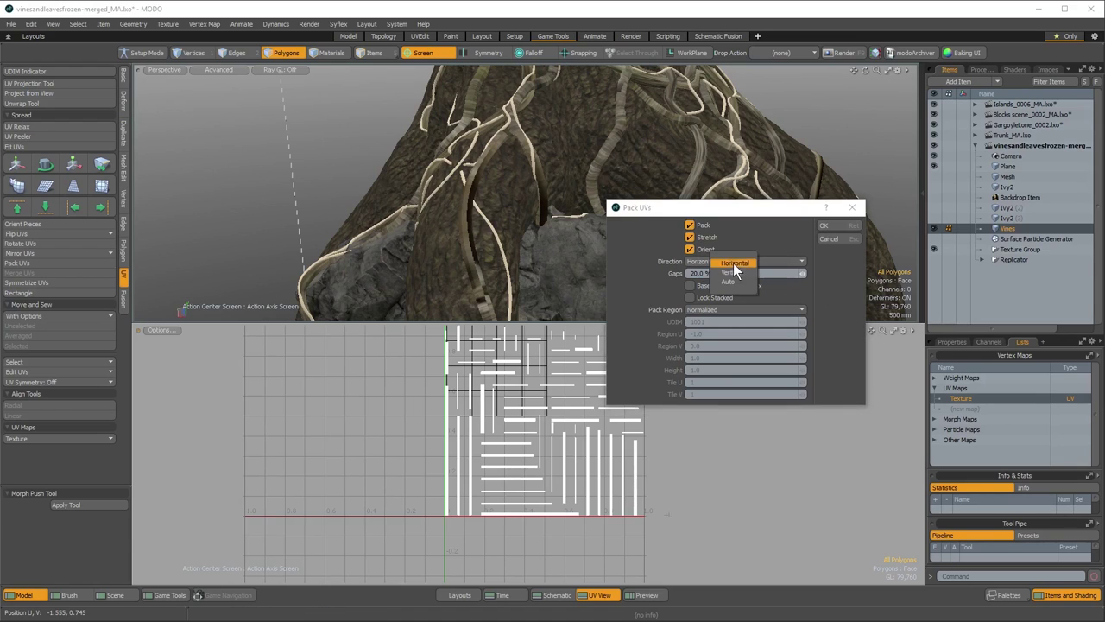
{"action": "left_click", "coordinate": [733, 275]}
{"action": "left_click", "coordinate": [824, 226]}
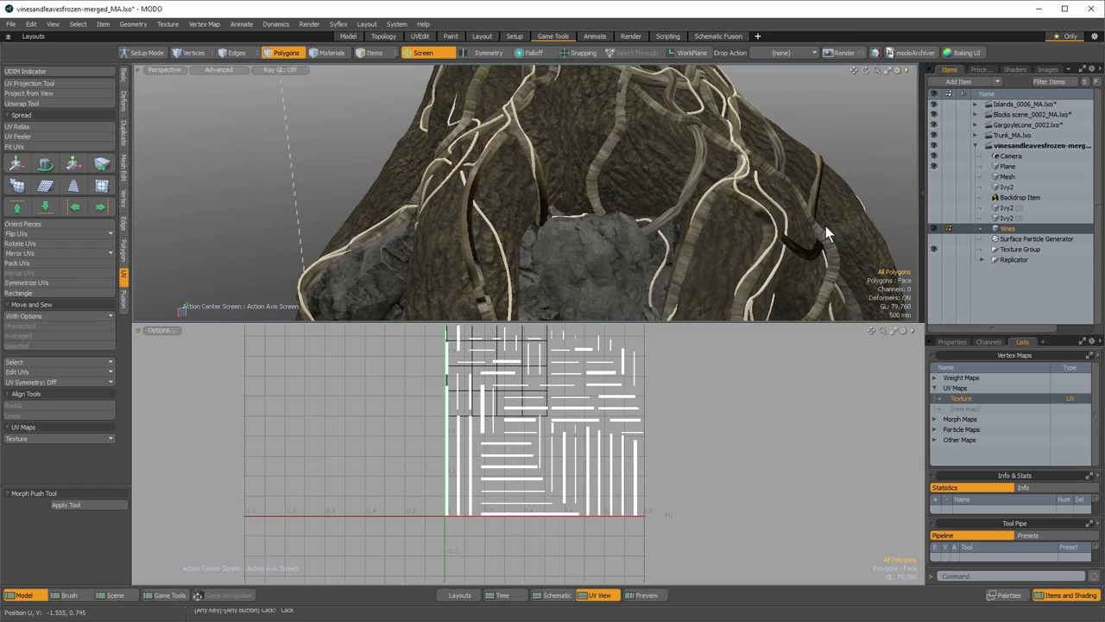
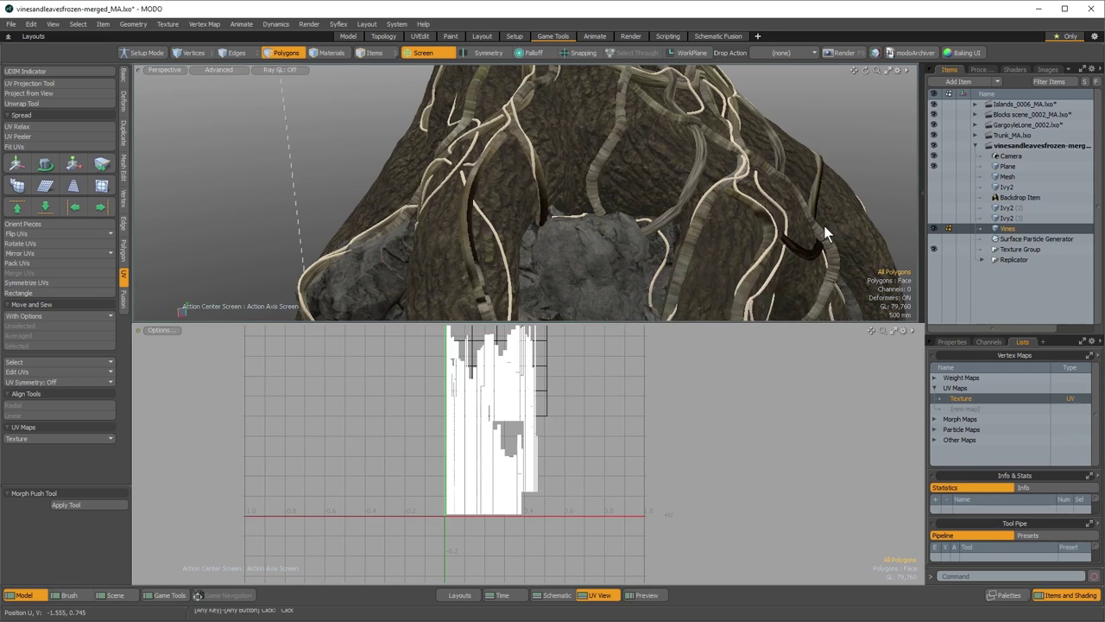
Scale the vines' packed UVs uniformly about the UV origin to 555.5 %
{"action": "left_click_drag", "start_coordinate": [824, 225], "coordinate": [489, 231], "text": "alt"}
{"action": "scroll", "coordinate": [482, 241], "scroll_direction": "down", "scroll_amount": 3}
{"action": "scroll", "coordinate": [509, 466], "scroll_direction": "up", "scroll_amount": 3}
{"action": "key", "text": "3"}
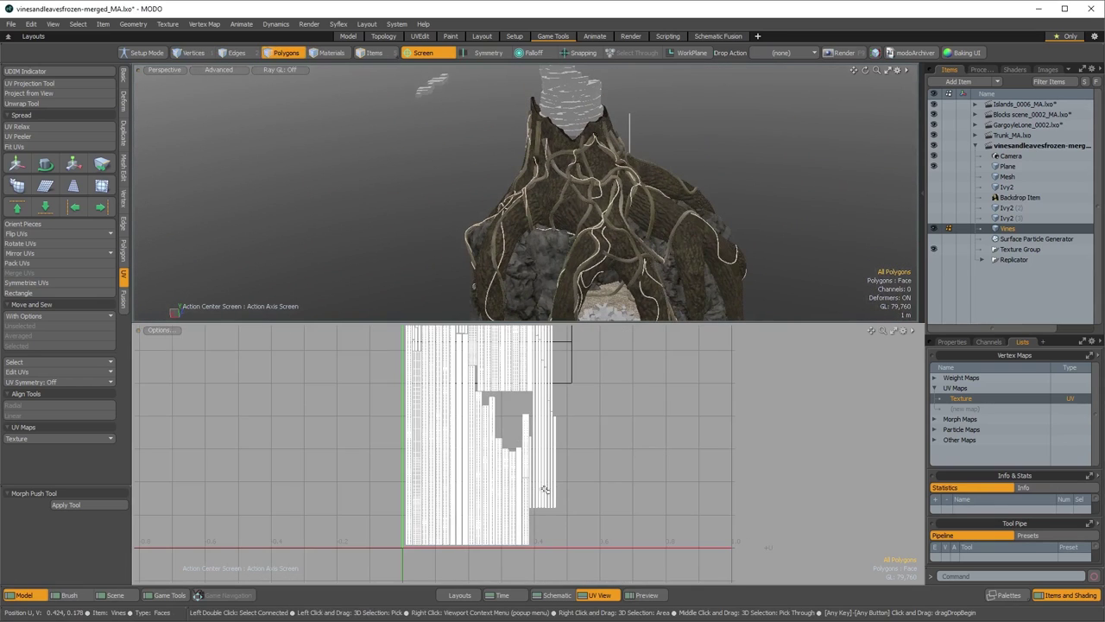
{"action": "scroll", "coordinate": [542, 489], "scroll_direction": "down", "scroll_amount": 3}
{"action": "key", "text": "y"}
{"action": "left_click_drag", "start_coordinate": [469, 444], "coordinate": [509, 419], "text": "alt"}
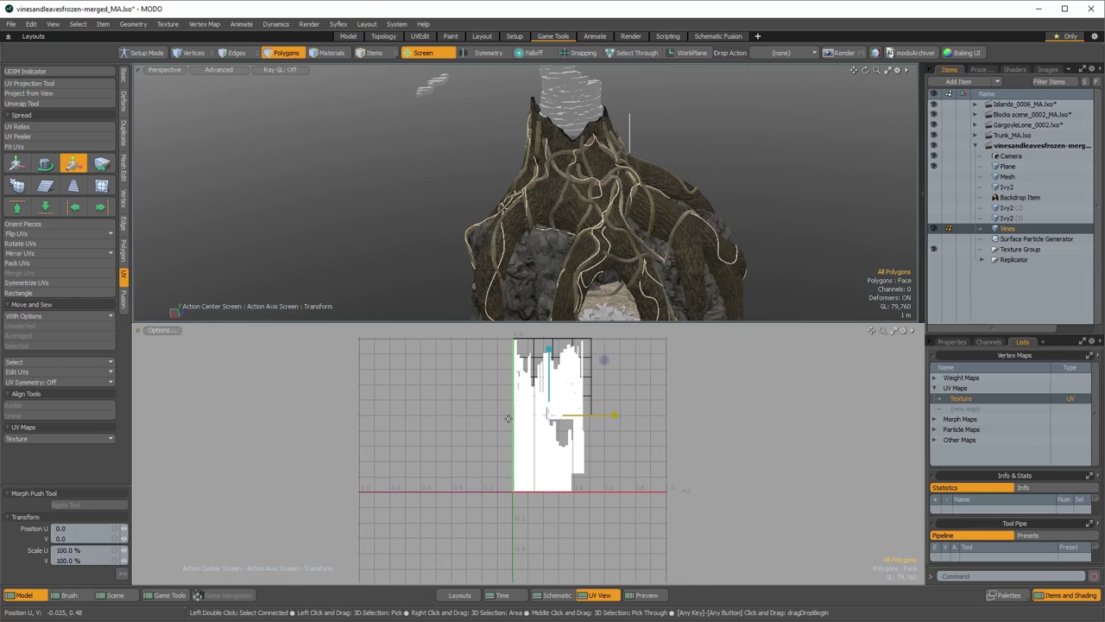
{"action": "key", "text": "alt+a"}
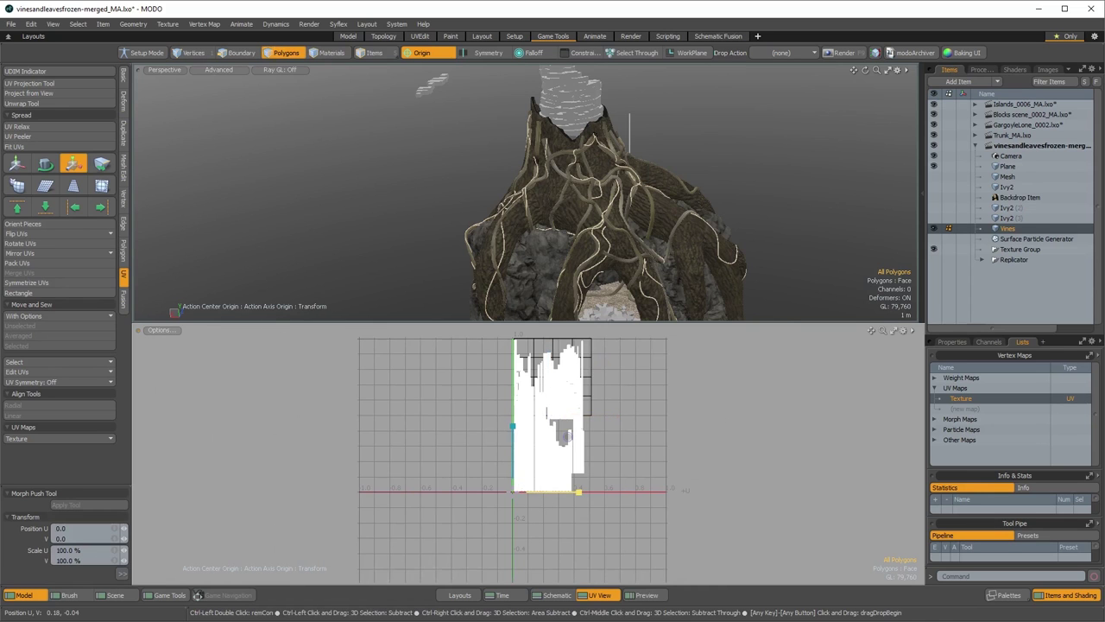
{"action": "left_click_drag", "start_coordinate": [540, 497], "coordinate": [855, 497], "text": "ctrl"}
Scale the vines' UVs further to 1283 %, check the bark texture on the model and drop the tool
{"action": "left_click_drag", "start_coordinate": [577, 229], "coordinate": [601, 177], "text": "ctrl+alt"}
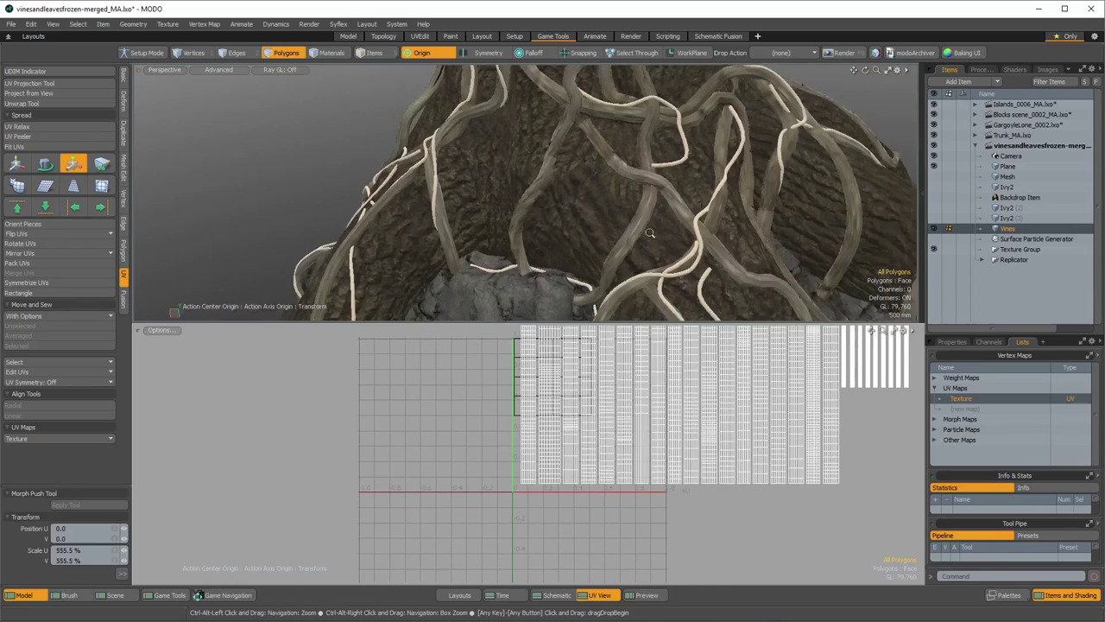
{"action": "left_click_drag", "start_coordinate": [704, 379], "coordinate": [672, 385], "text": "ctrl+alt"}
{"action": "left_click_drag", "start_coordinate": [618, 495], "coordinate": [1026, 495], "text": "ctrl"}
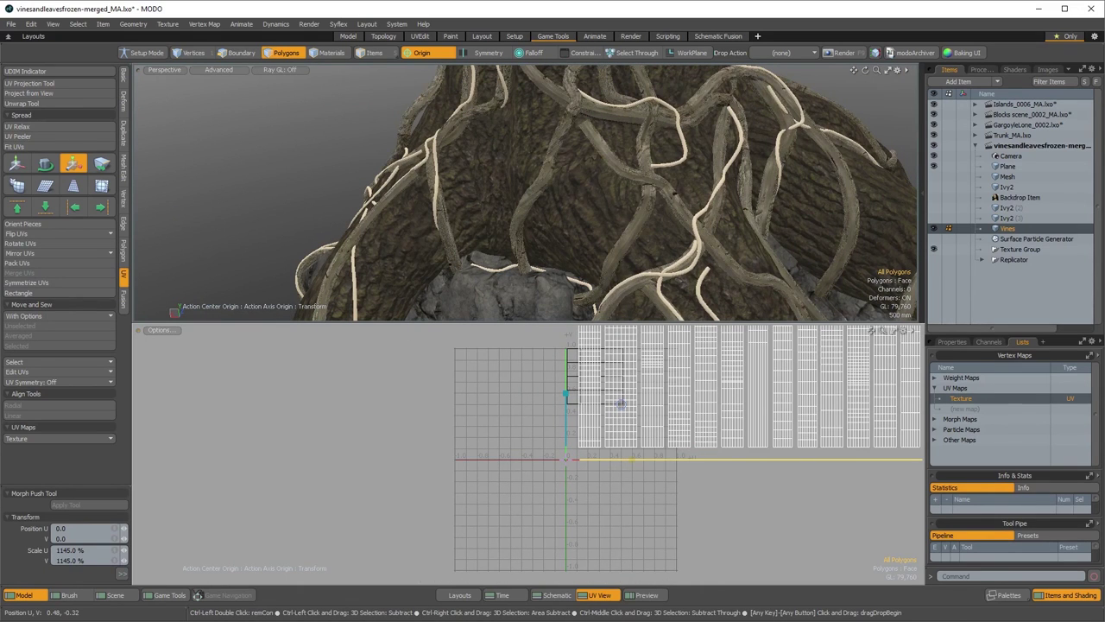
{"action": "left_click_drag", "start_coordinate": [920, 459], "coordinate": [970, 459]}
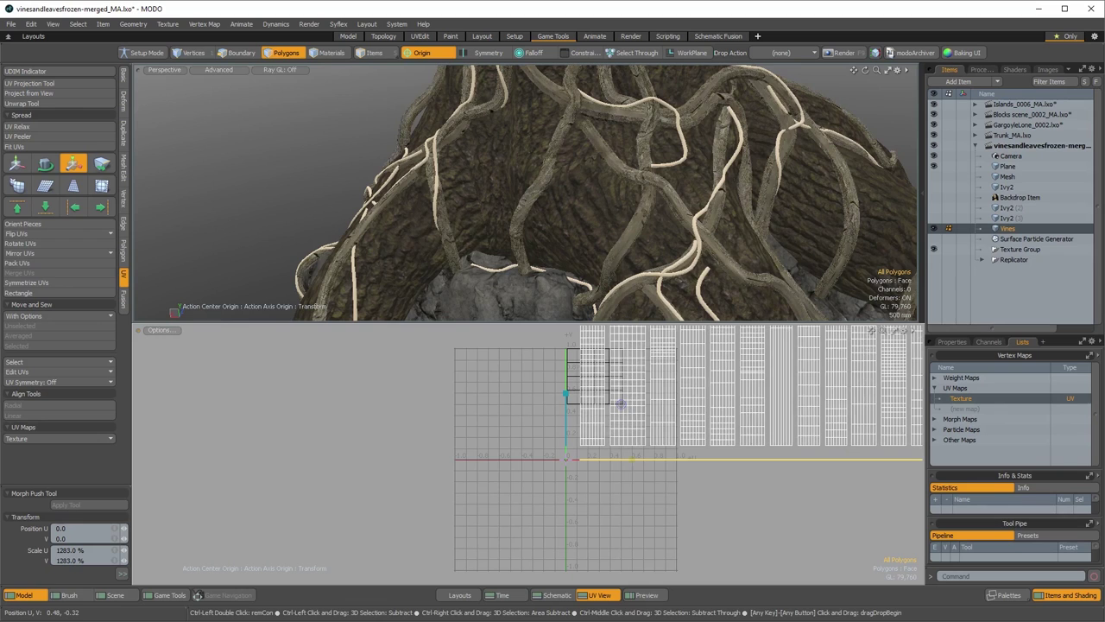
{"action": "left_click_drag", "start_coordinate": [702, 202], "coordinate": [691, 289], "text": "alt+shift"}
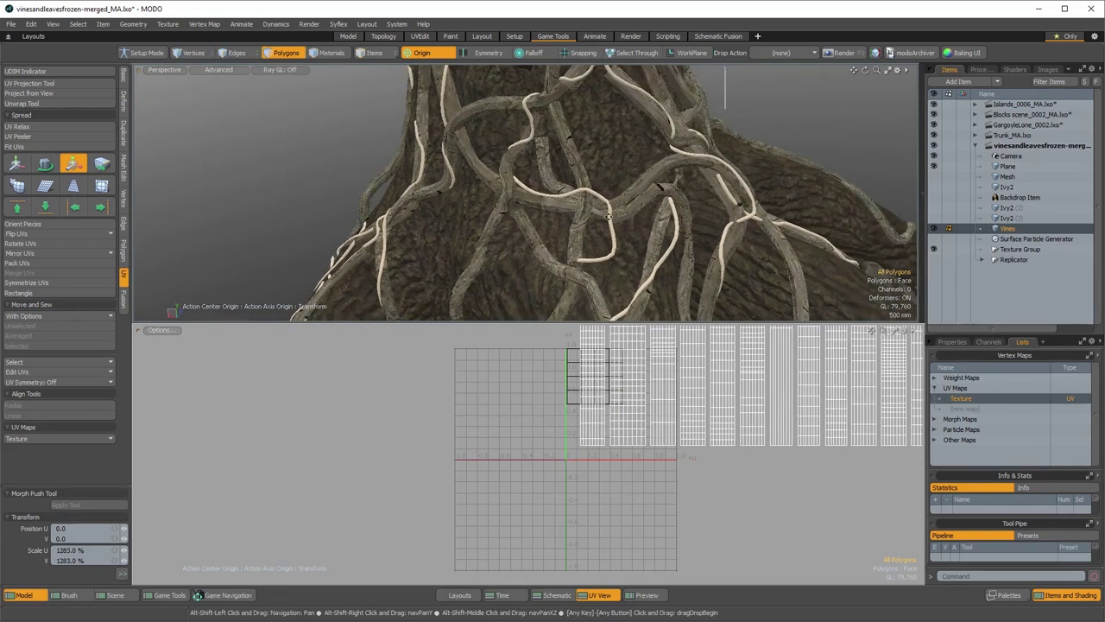
{"action": "left_click_drag", "start_coordinate": [639, 198], "coordinate": [549, 343], "text": "alt+shift"}
{"action": "key", "text": "q"}
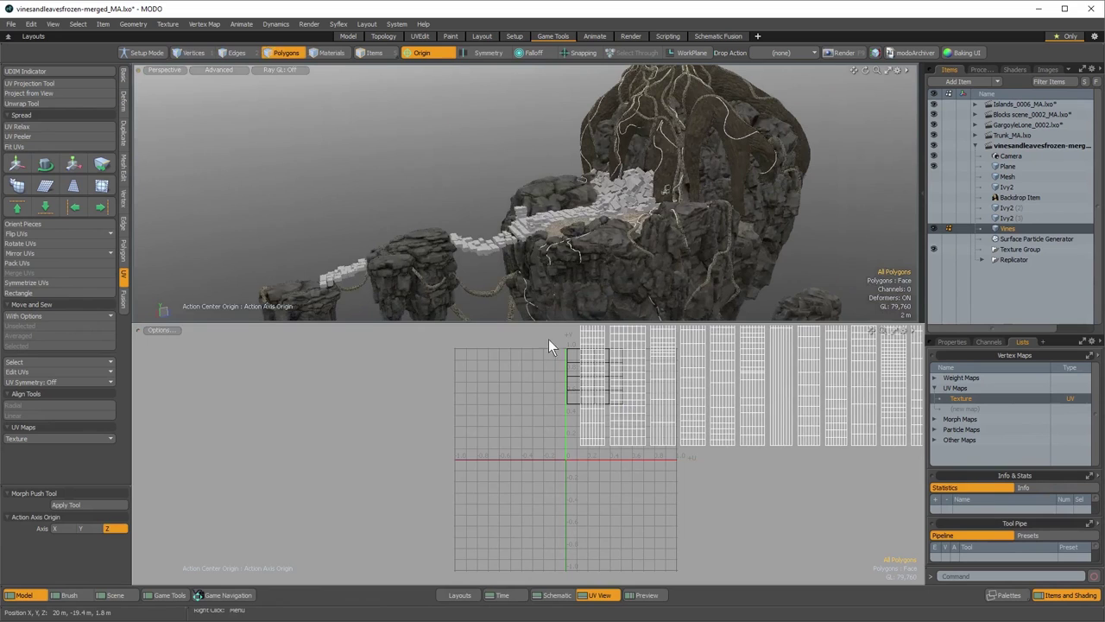
Close the UV view and make GargoyleLone_0002.lxo the current scene
{"action": "left_click", "coordinate": [599, 595]}
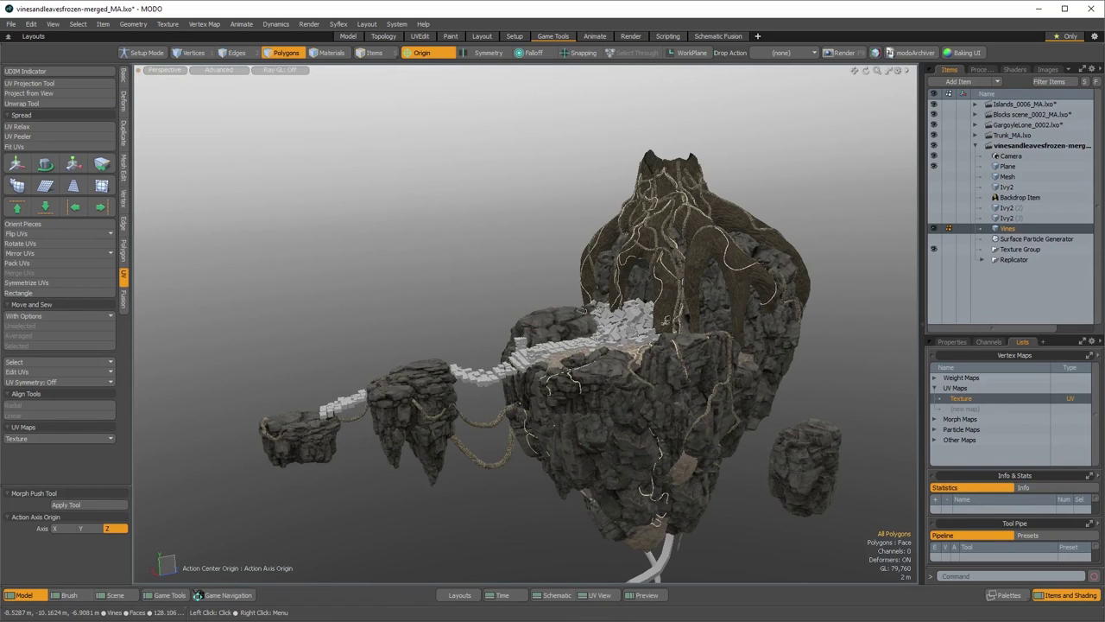
{"action": "left_click", "coordinate": [1017, 125]}
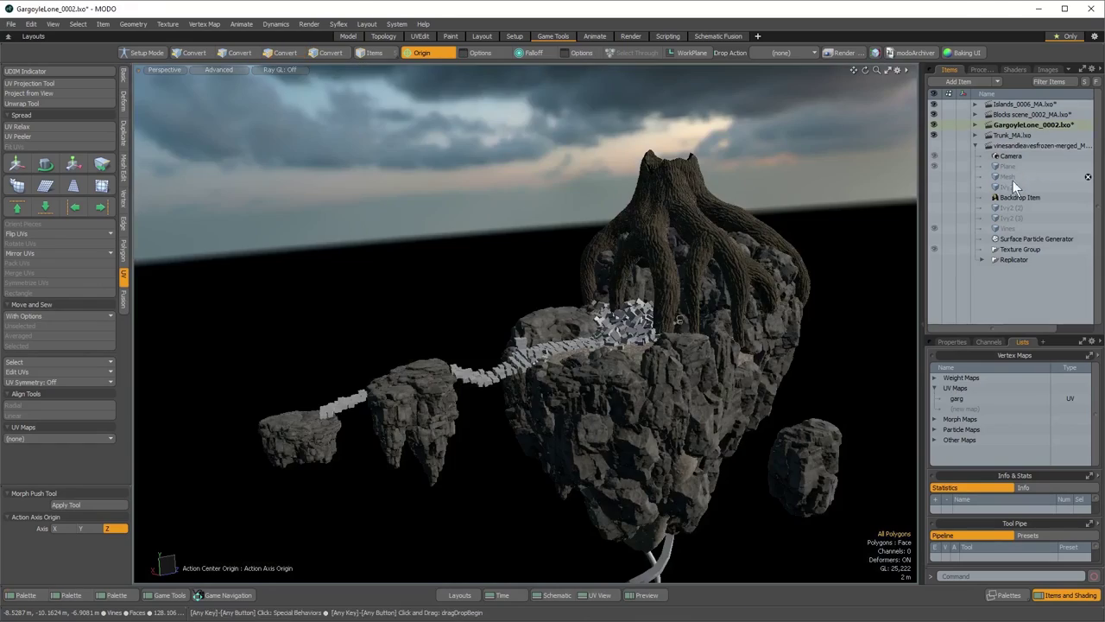
{"action": "mouse_move", "coordinate": [855, 354]}
{"action": "left_mouse_down", "text": "alt"}
{"action": "mouse_move", "coordinate": [759, 354]}
{"action": "mouse_move", "coordinate": [860, 360]}
{"action": "left_mouse_up", "text": "alt"}
{"action": "left_click_drag", "start_coordinate": [570, 384], "coordinate": [678, 436], "text": "ctrl+alt"}
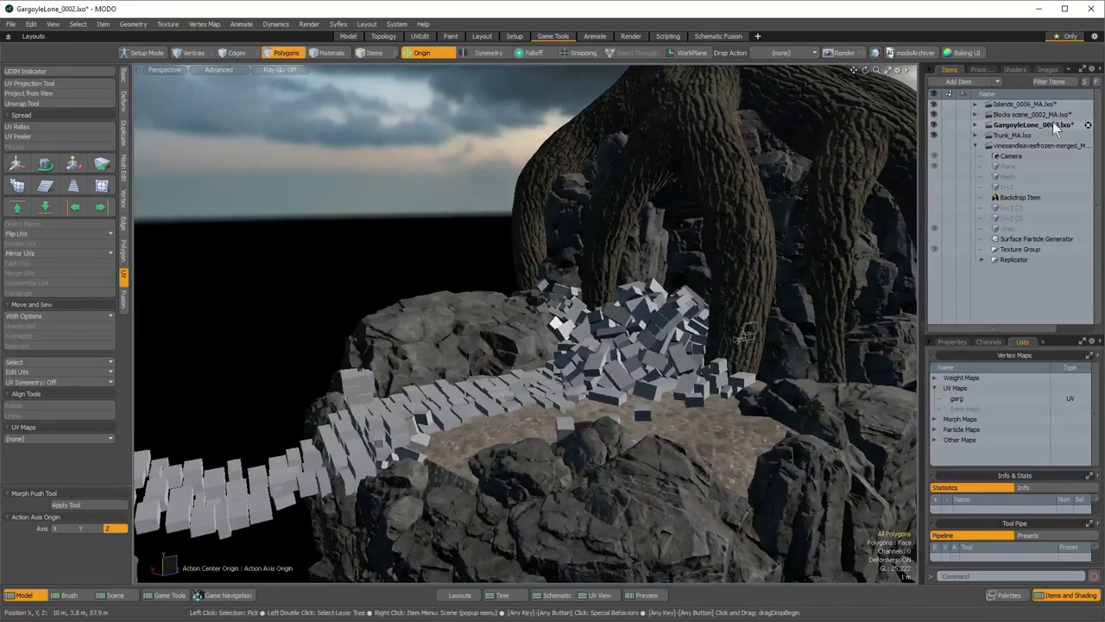
Collapse the vines scene, hide the islands, blocks and trunk scenes, and frame the gargoyle on its own
{"action": "left_click", "coordinate": [975, 146]}
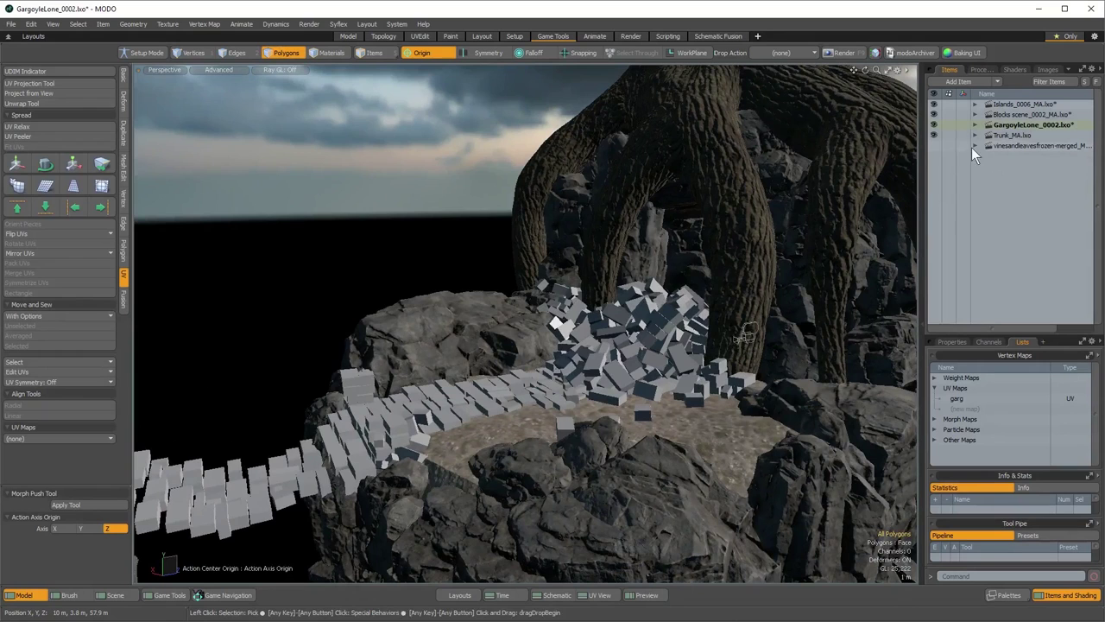
{"action": "left_click", "coordinate": [934, 114]}
{"action": "left_click", "coordinate": [932, 104]}
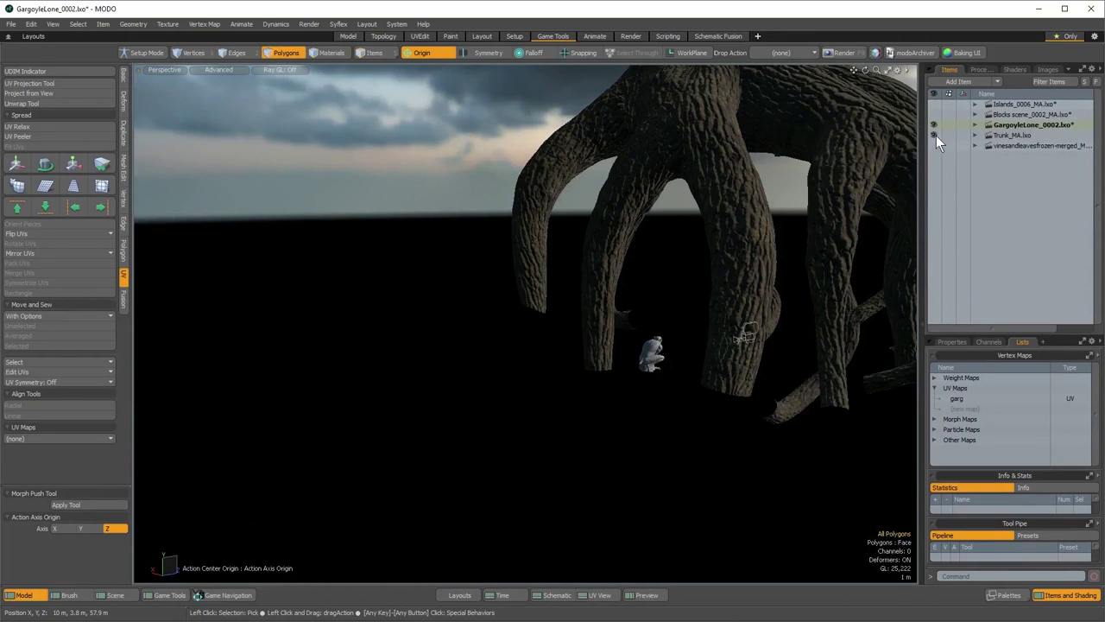
{"action": "left_click", "coordinate": [935, 136]}
{"action": "left_click_drag", "start_coordinate": [772, 362], "coordinate": [662, 424], "text": "alt"}
{"action": "key", "text": "shift+a"}
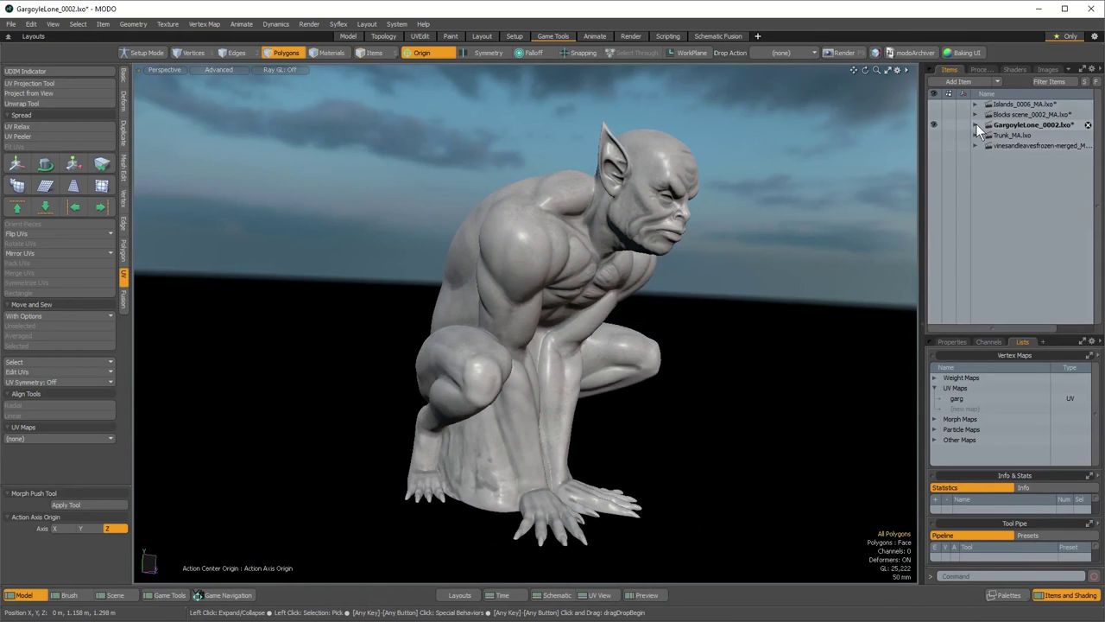
Show the Proto_GargoyleHigh mesh in place of Proto_GargoyleLow and inspect it from several angles
{"action": "left_click", "coordinate": [976, 125]}
{"action": "left_click", "coordinate": [1009, 145]}
{"action": "left_click", "coordinate": [933, 143]}
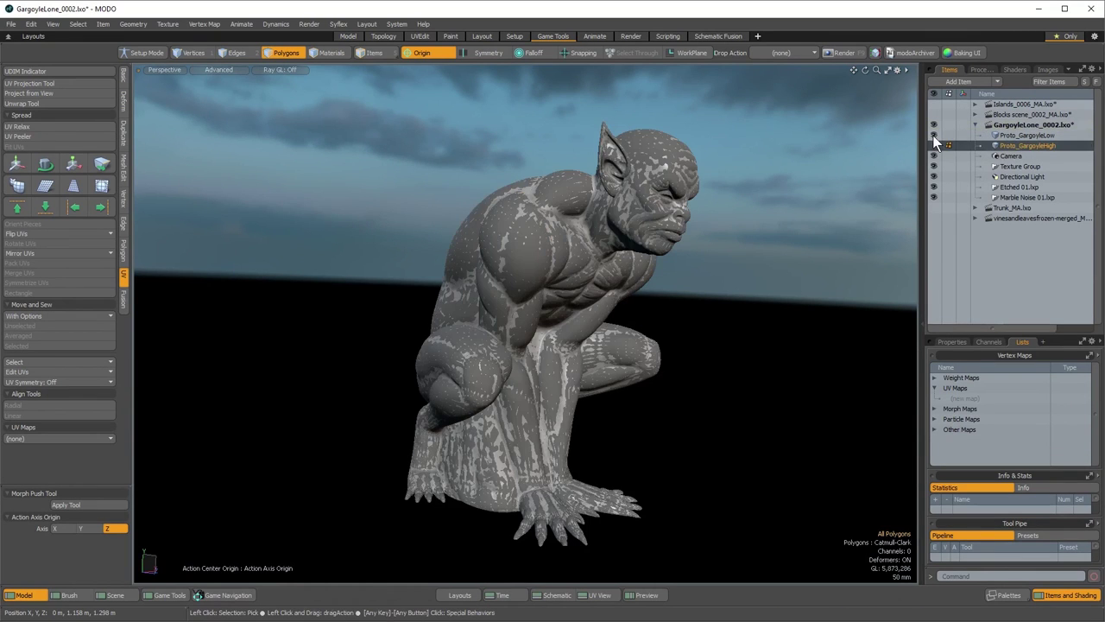
{"action": "left_click", "coordinate": [933, 136]}
{"action": "left_click_drag", "start_coordinate": [656, 259], "coordinate": [699, 247], "text": "alt"}
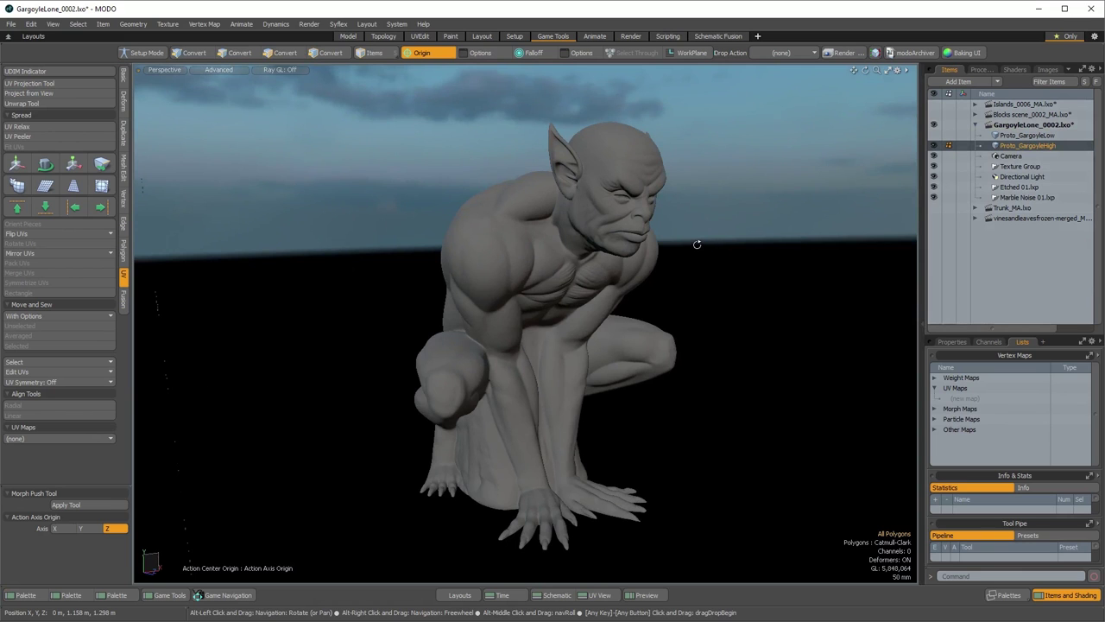
{"action": "left_click_drag", "start_coordinate": [481, 317], "coordinate": [550, 344], "text": "alt"}
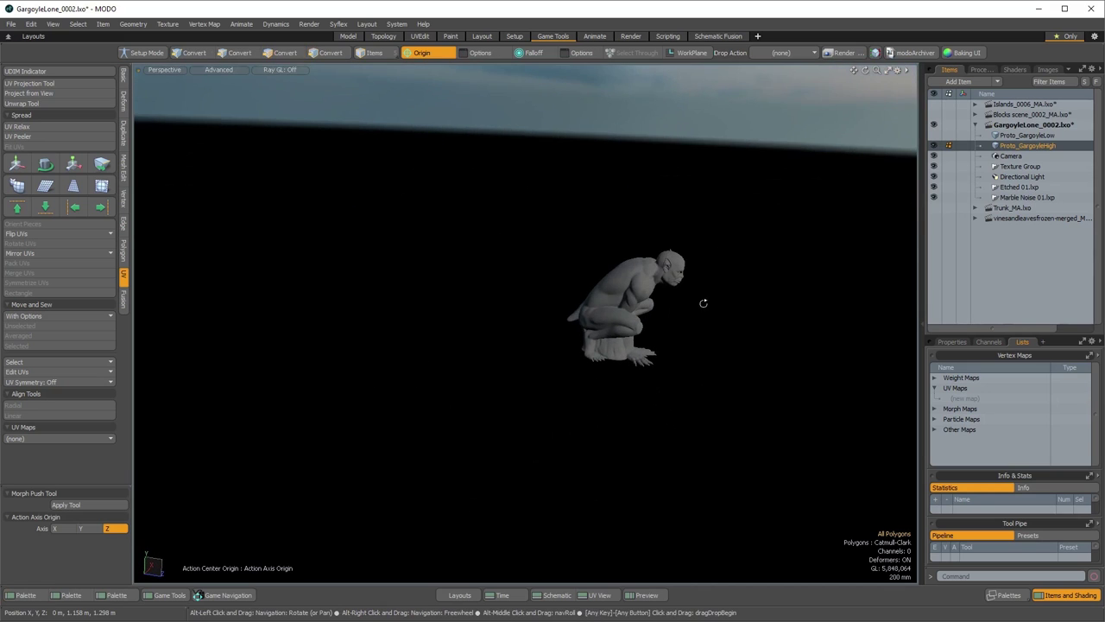
{"action": "left_click_drag", "start_coordinate": [704, 303], "coordinate": [704, 258], "text": "alt"}
{"action": "scroll", "coordinate": [660, 402], "scroll_direction": "up", "scroll_amount": 5}
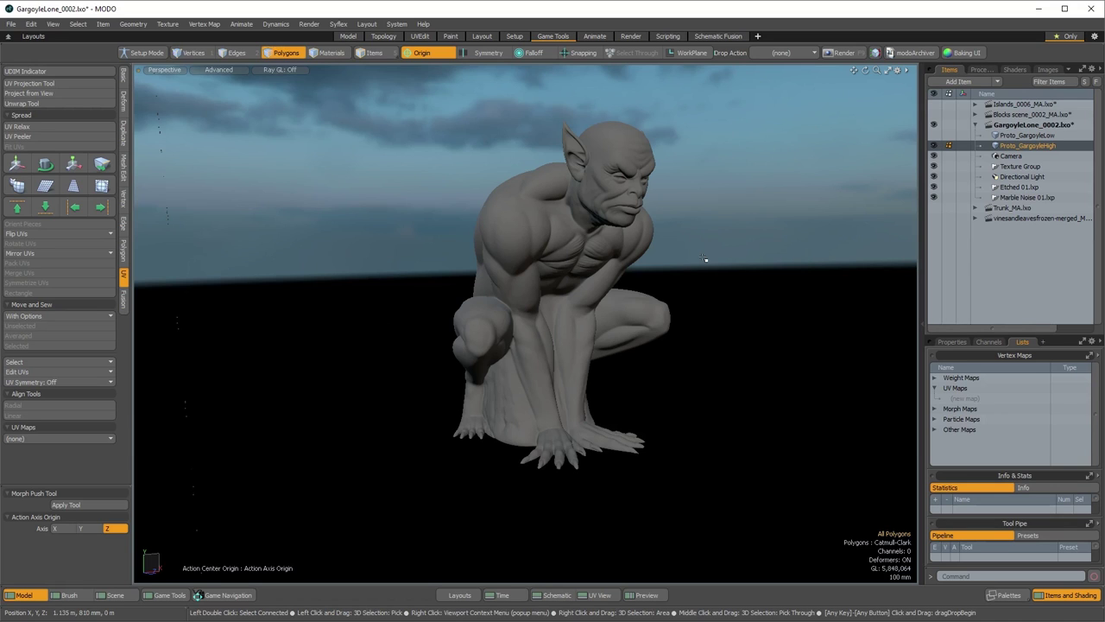
{"action": "left_click_drag", "start_coordinate": [581, 257], "coordinate": [571, 360], "text": "alt"}
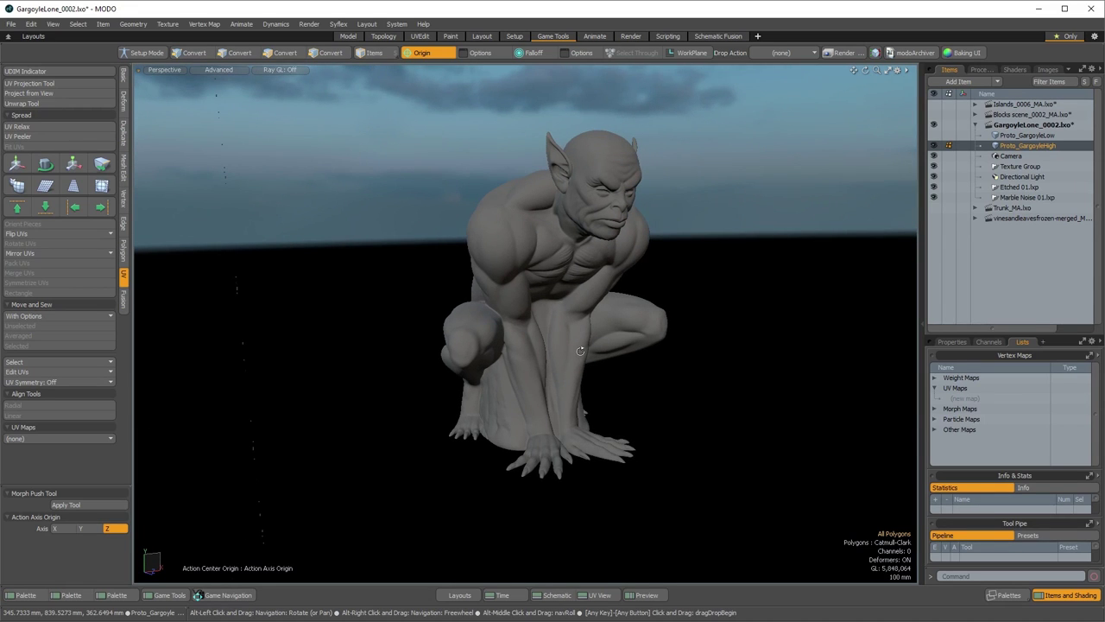
{"action": "left_click_drag", "start_coordinate": [577, 351], "coordinate": [777, 285], "text": "alt"}
Show the Islands_0006_MA.lxo and Blocks scene_0002_MA.lxo scenes again around the gargoyle
{"action": "left_click", "coordinate": [933, 104]}
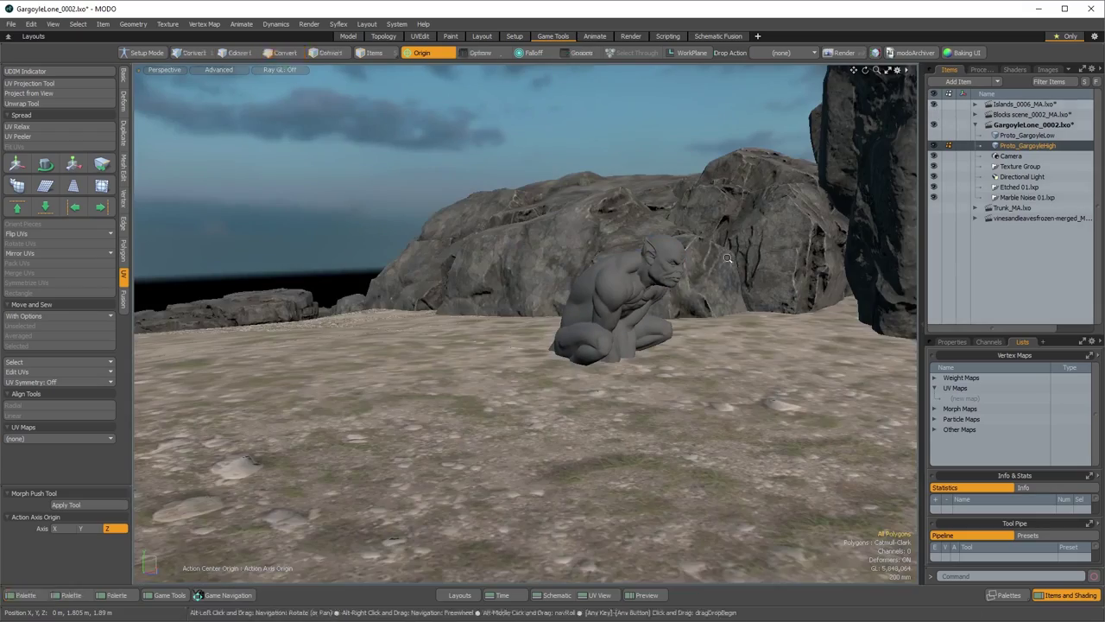
{"action": "left_click_drag", "start_coordinate": [604, 345], "coordinate": [864, 328], "text": "alt"}
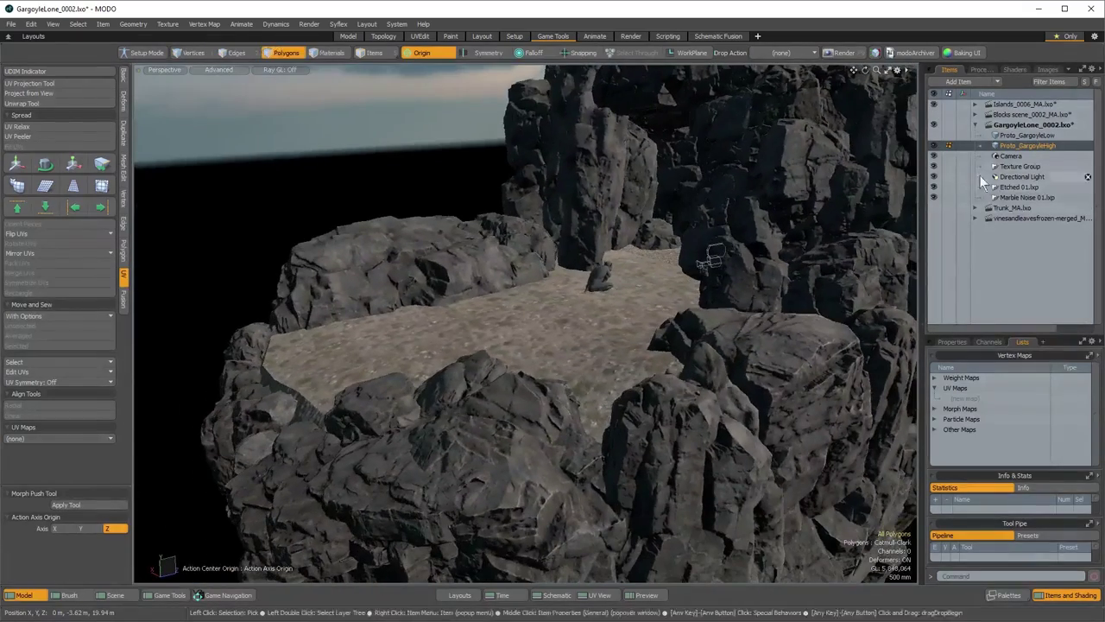
{"action": "left_click", "coordinate": [934, 114]}
{"action": "left_click_drag", "start_coordinate": [708, 251], "coordinate": [624, 328], "text": "alt"}
Create an instance of Proto_GargoyleHigh and move it out onto the block path's edge
{"action": "right_click", "coordinate": [1029, 145]}
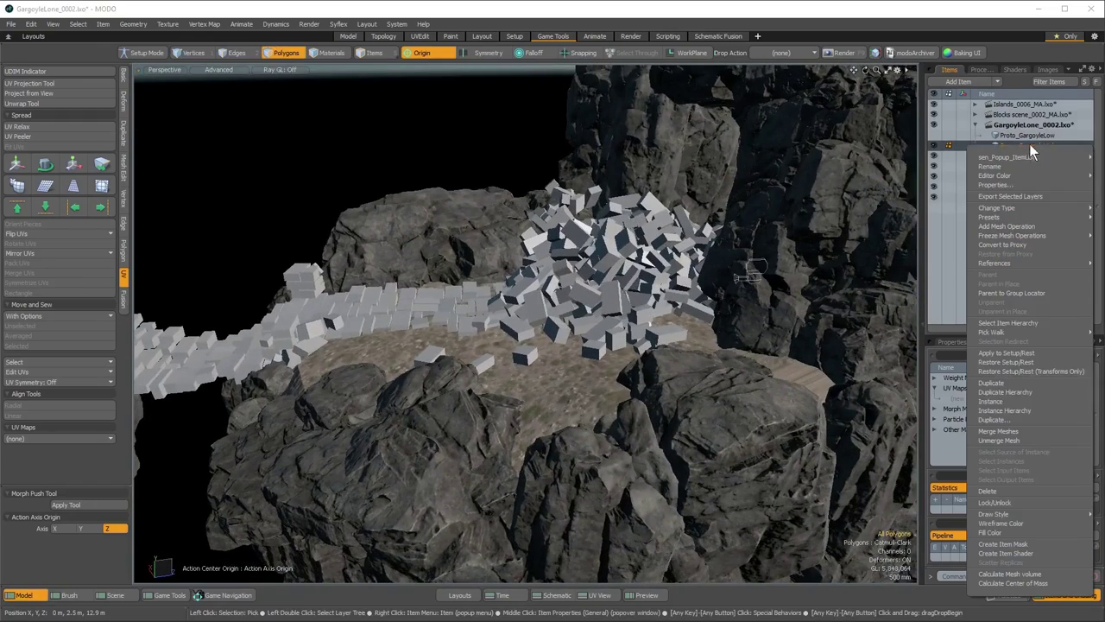
{"action": "left_click", "coordinate": [1003, 401]}
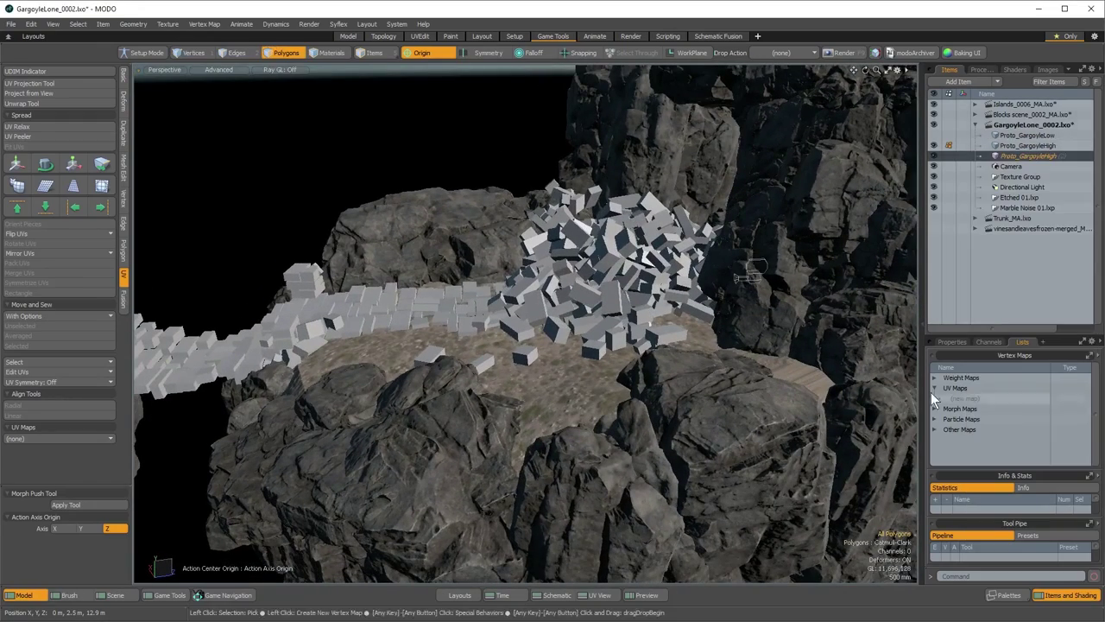
{"action": "left_click_drag", "start_coordinate": [622, 397], "coordinate": [575, 399], "text": "alt"}
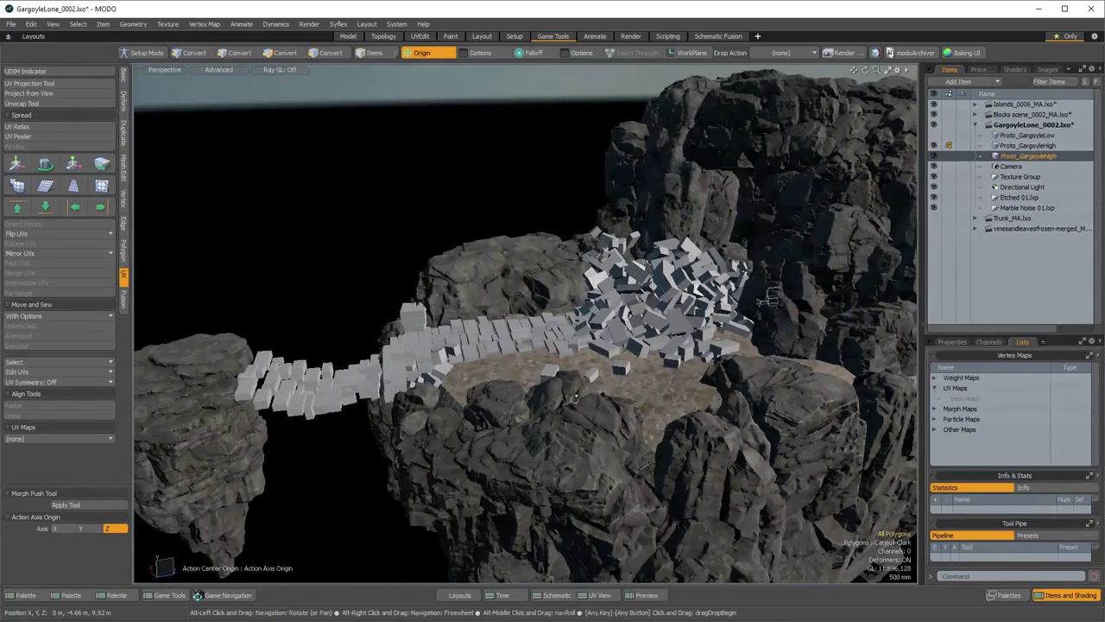
{"action": "left_click", "coordinate": [365, 55]}
{"action": "key", "text": "w"}
{"action": "left_click_drag", "start_coordinate": [699, 313], "coordinate": [505, 350]}
{"action": "left_click_drag", "start_coordinate": [505, 350], "coordinate": [509, 448], "text": "alt"}
{"action": "left_click_drag", "start_coordinate": [460, 413], "coordinate": [583, 403]}
Rotate the gargoyle instance about its own center to face outward from the path, drop the tool and review its placement
{"action": "key", "text": "e"}
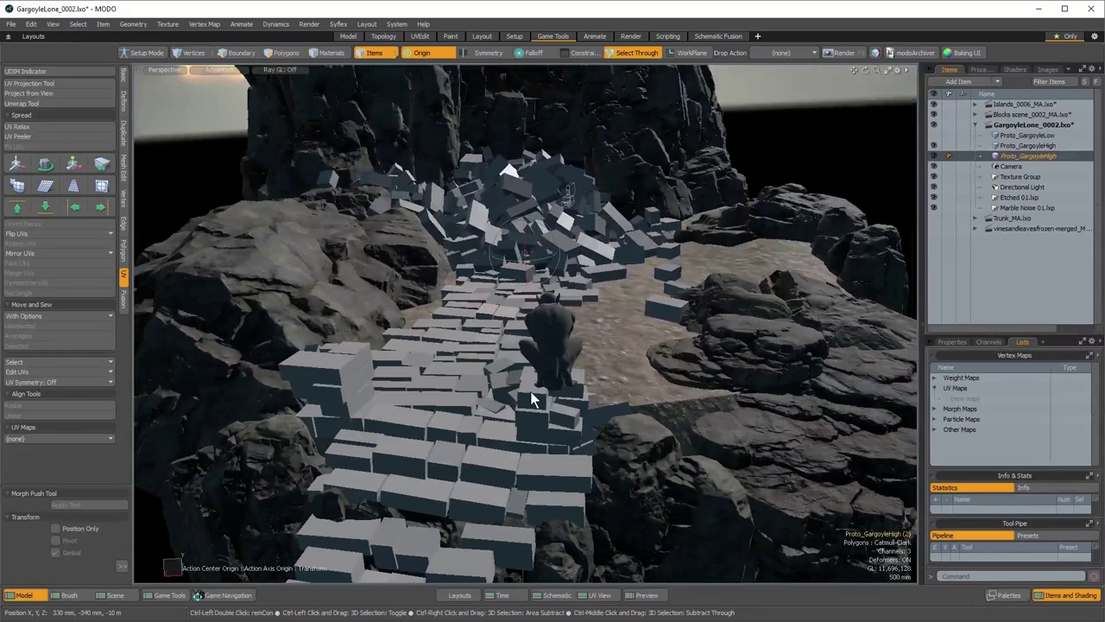
{"action": "left_click_drag", "start_coordinate": [523, 419], "coordinate": [609, 393]}
{"action": "left_click_drag", "start_coordinate": [590, 353], "coordinate": [489, 373]}
{"action": "left_click_drag", "start_coordinate": [557, 415], "coordinate": [523, 410]}
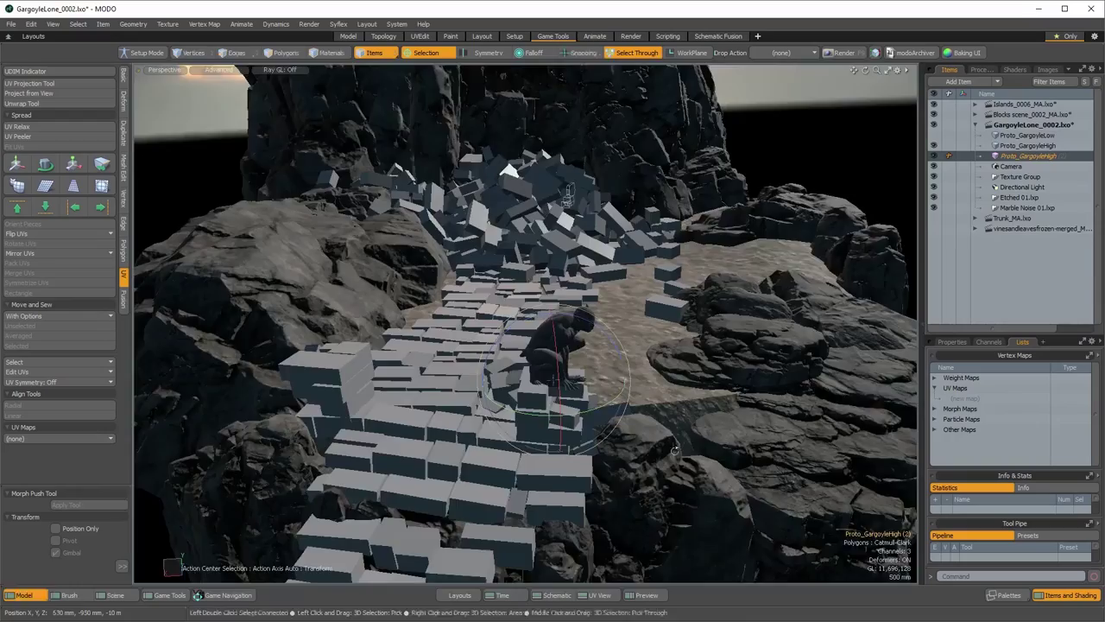
{"action": "left_click_drag", "start_coordinate": [564, 192], "coordinate": [898, 279], "text": "alt"}
{"action": "left_click_drag", "start_coordinate": [475, 337], "coordinate": [528, 398], "text": "alt"}
{"action": "key", "text": "q"}
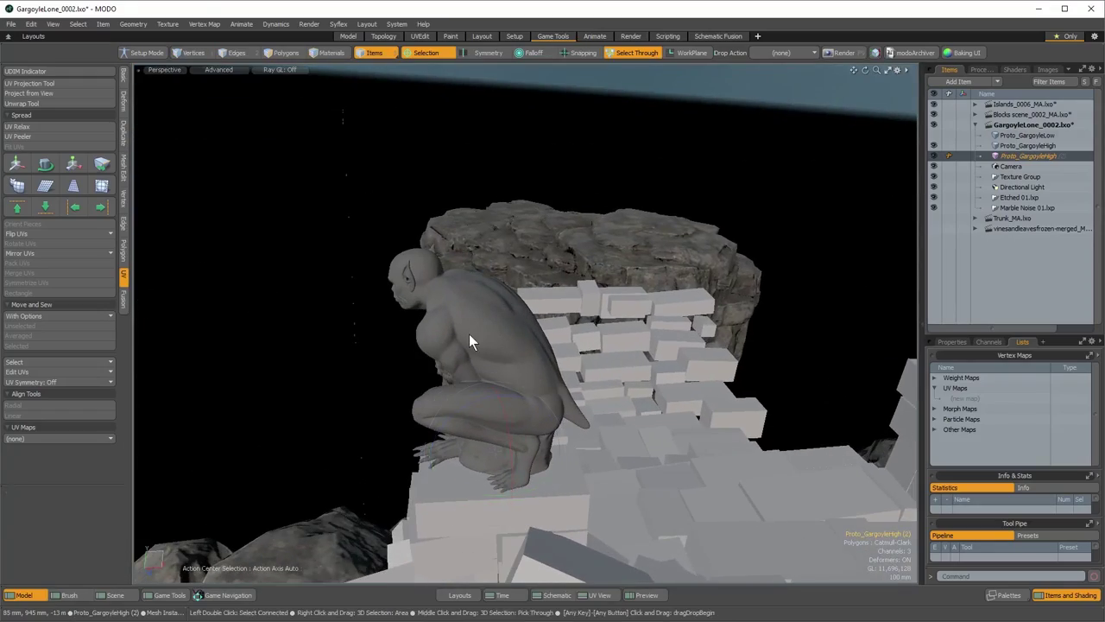
{"action": "left_click_drag", "start_coordinate": [469, 337], "coordinate": [540, 359], "text": "alt"}
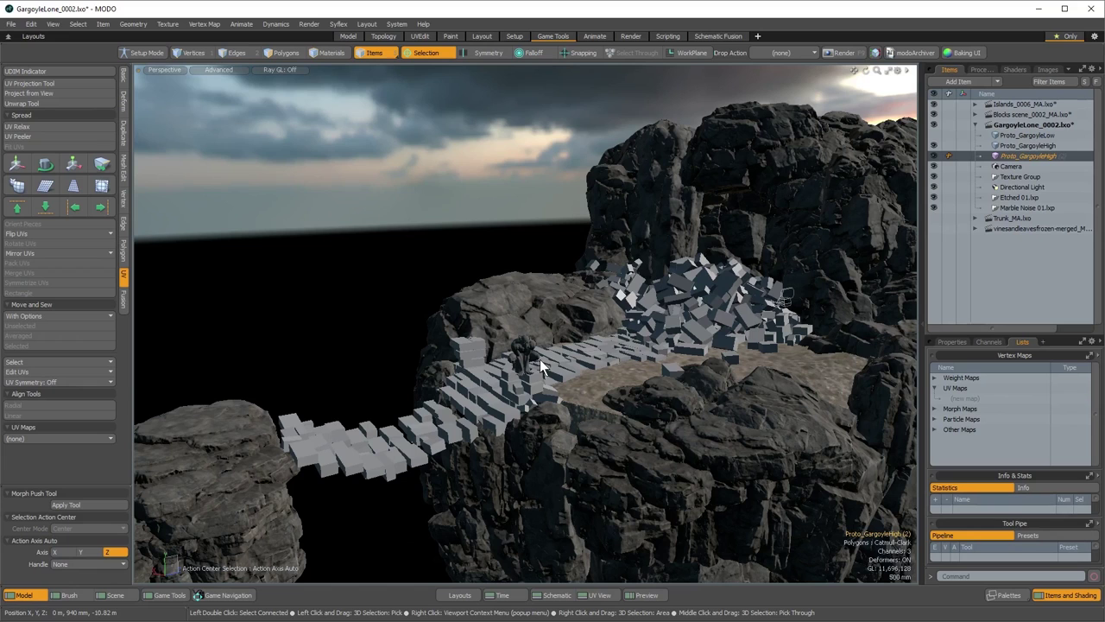
Duplicate the 3D viewport to get two side-by-side views and frame the block path differently in each
{"action": "key", "text": "alt"}
{"action": "left_click", "coordinate": [906, 70]}
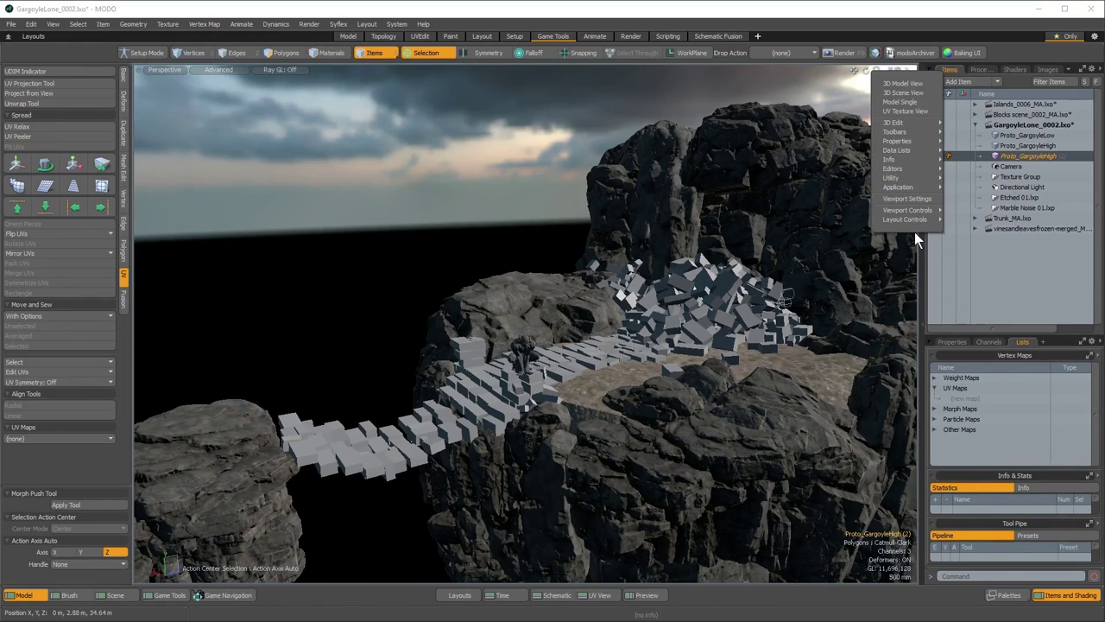
{"action": "mouse_move", "coordinate": [923, 215]}
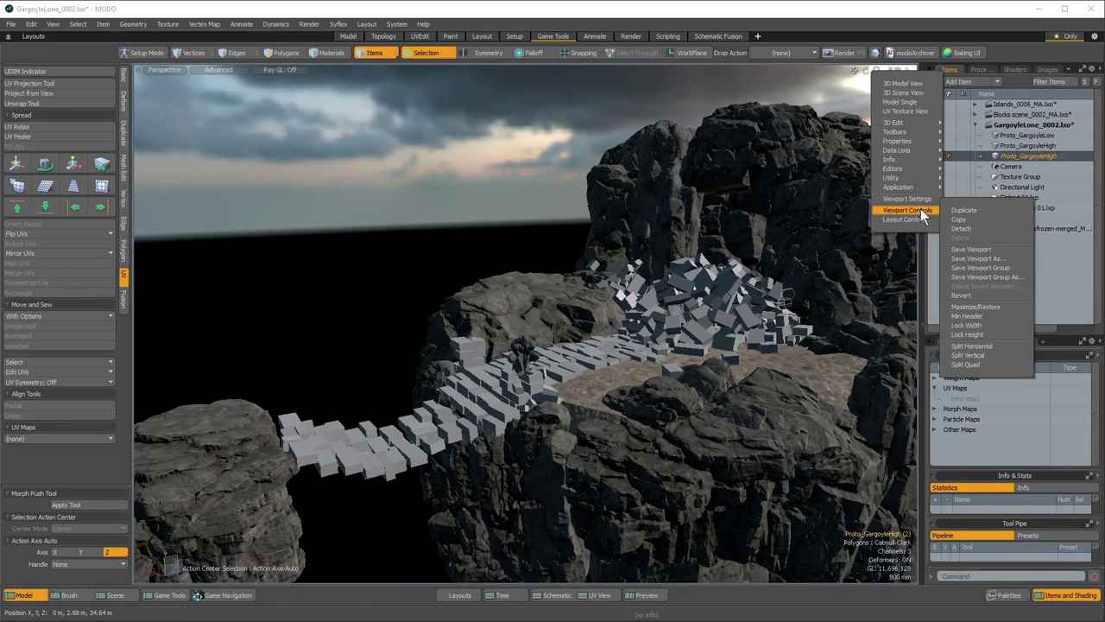
{"action": "left_click", "coordinate": [985, 210]}
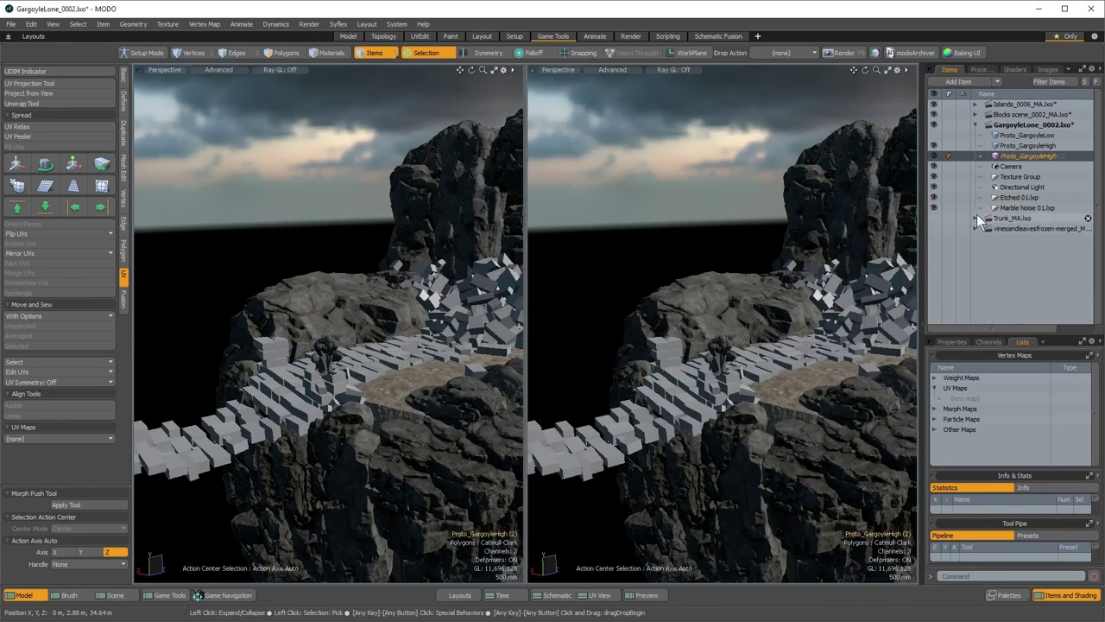
{"action": "left_click_drag", "start_coordinate": [725, 328], "coordinate": [751, 333], "text": "alt"}
{"action": "left_click_drag", "start_coordinate": [371, 328], "coordinate": [431, 259], "text": "alt"}
Try turning off independent center, scale and rotate for one of the two viewports, restore them and reframe the islands
{"action": "left_click", "coordinate": [503, 70]}
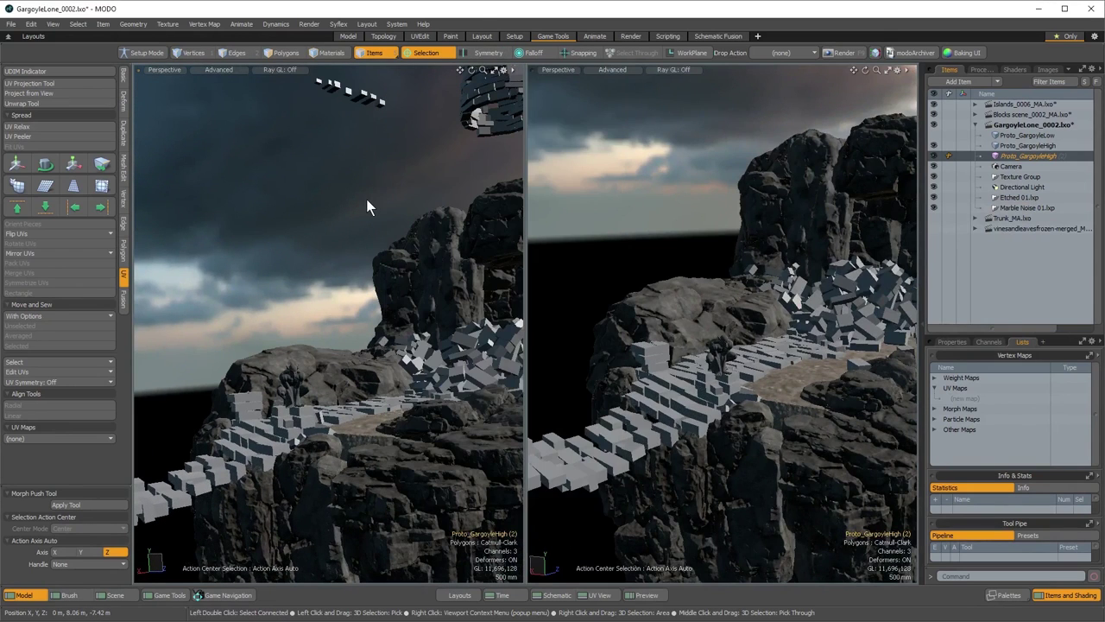
{"action": "key", "text": "o"}
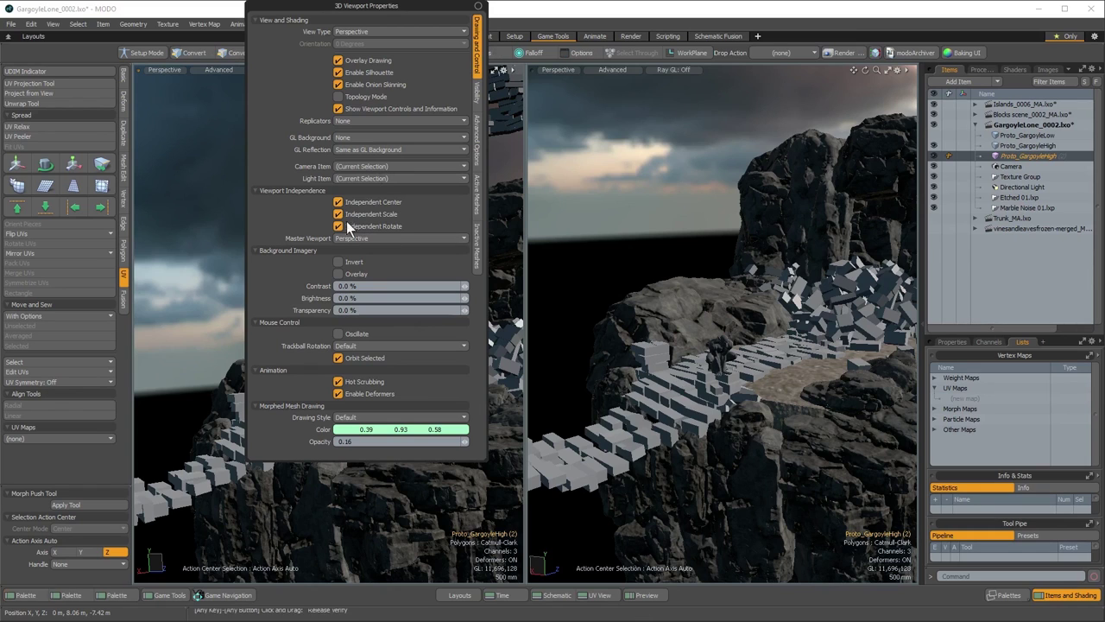
{"action": "left_click", "coordinate": [338, 204]}
{"action": "left_click", "coordinate": [338, 215]}
{"action": "left_click", "coordinate": [338, 225]}
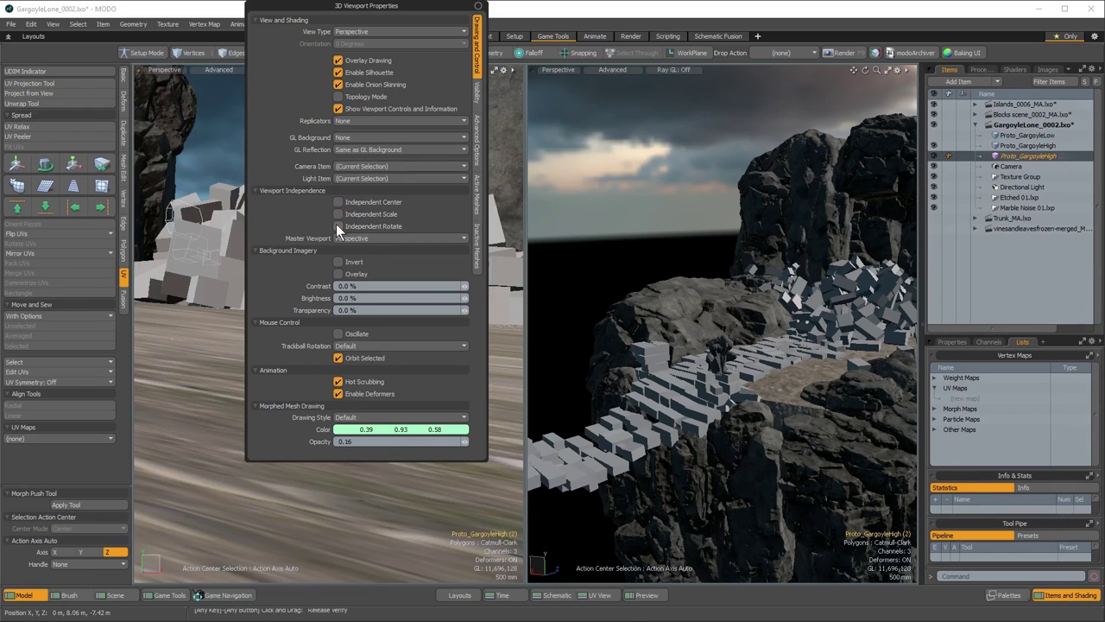
{"action": "left_click", "coordinate": [339, 190]}
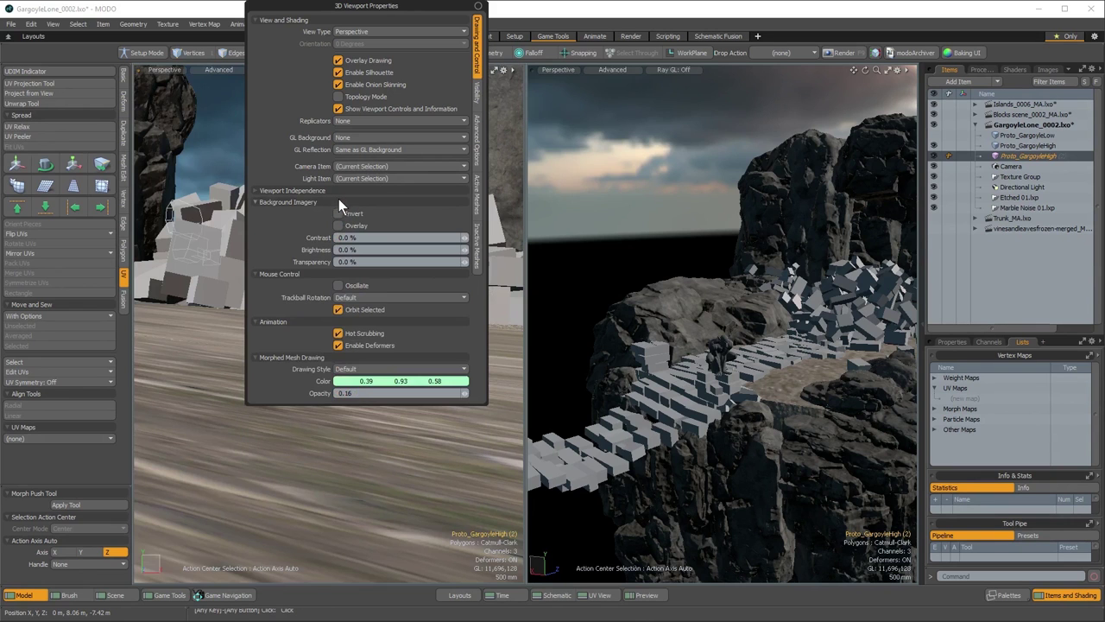
{"action": "left_click", "coordinate": [339, 200]}
{"action": "left_click", "coordinate": [332, 201]}
{"action": "left_click", "coordinate": [330, 190]}
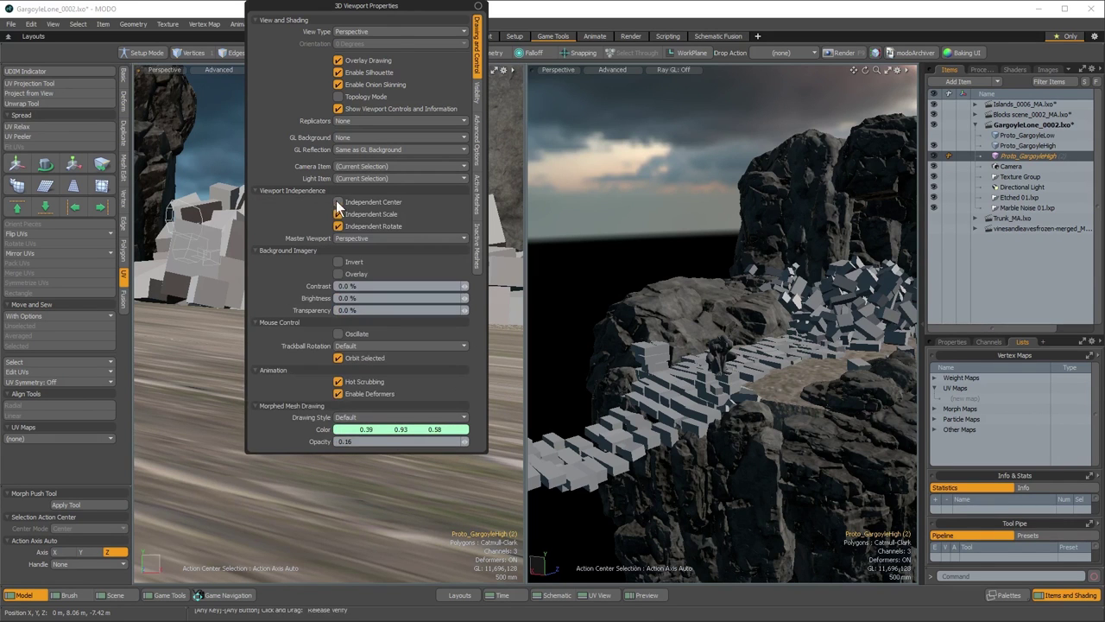
{"action": "left_click_drag", "start_coordinate": [173, 230], "coordinate": [585, 405], "text": "alt"}
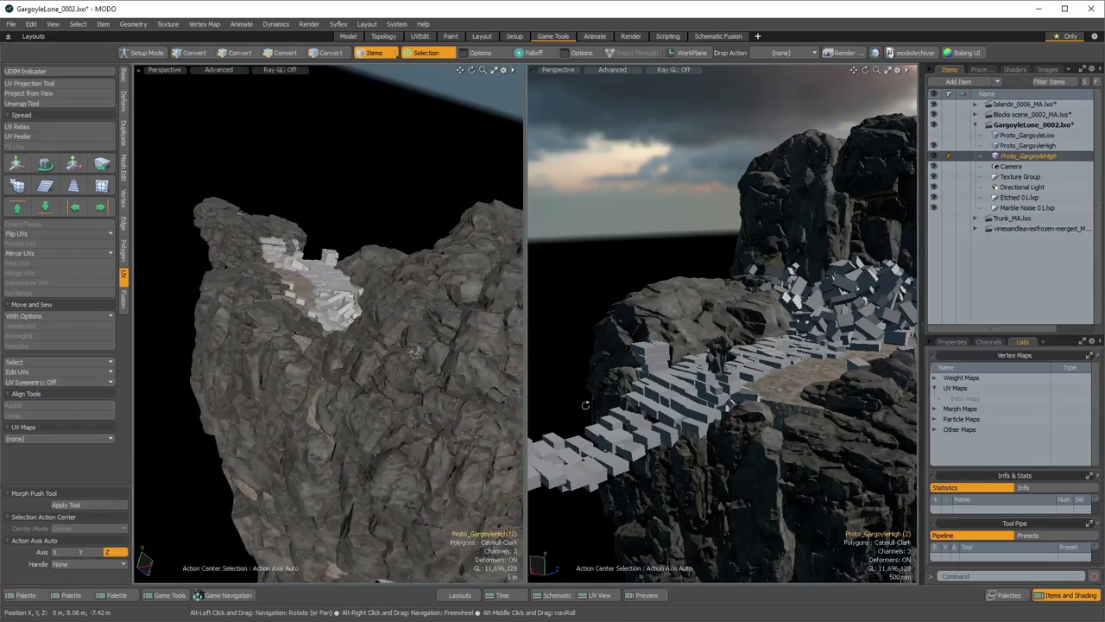
{"action": "left_click_drag", "start_coordinate": [413, 350], "coordinate": [467, 155], "text": "alt"}
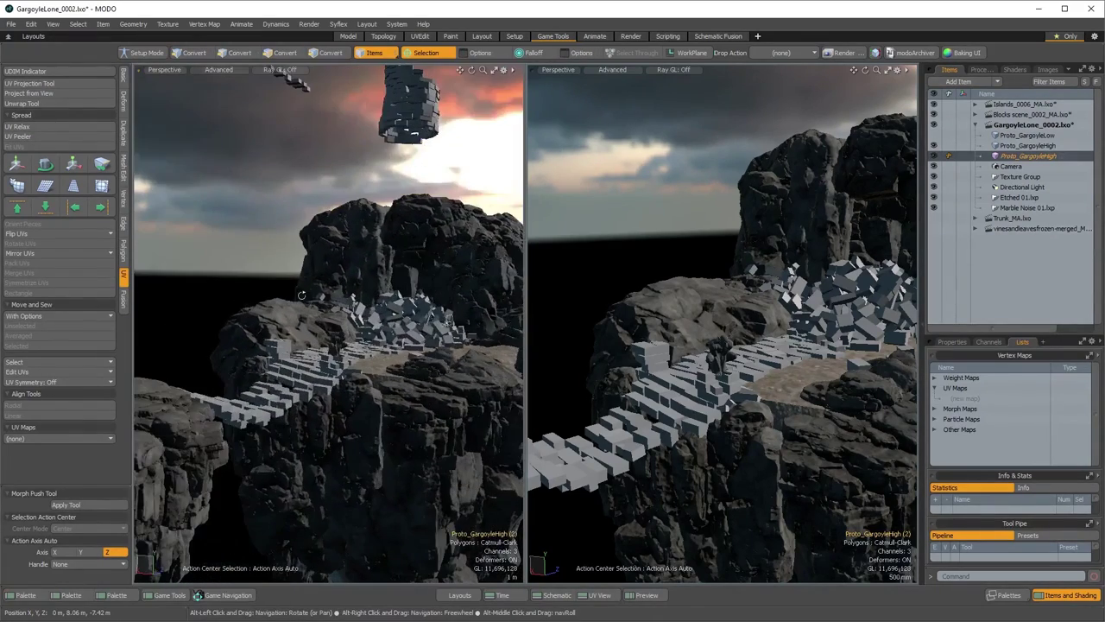
Make inactive meshes invisible in that same viewport and frame the gargoyle up close
{"action": "left_click", "coordinate": [504, 70]}
{"action": "left_click", "coordinate": [616, 339]}
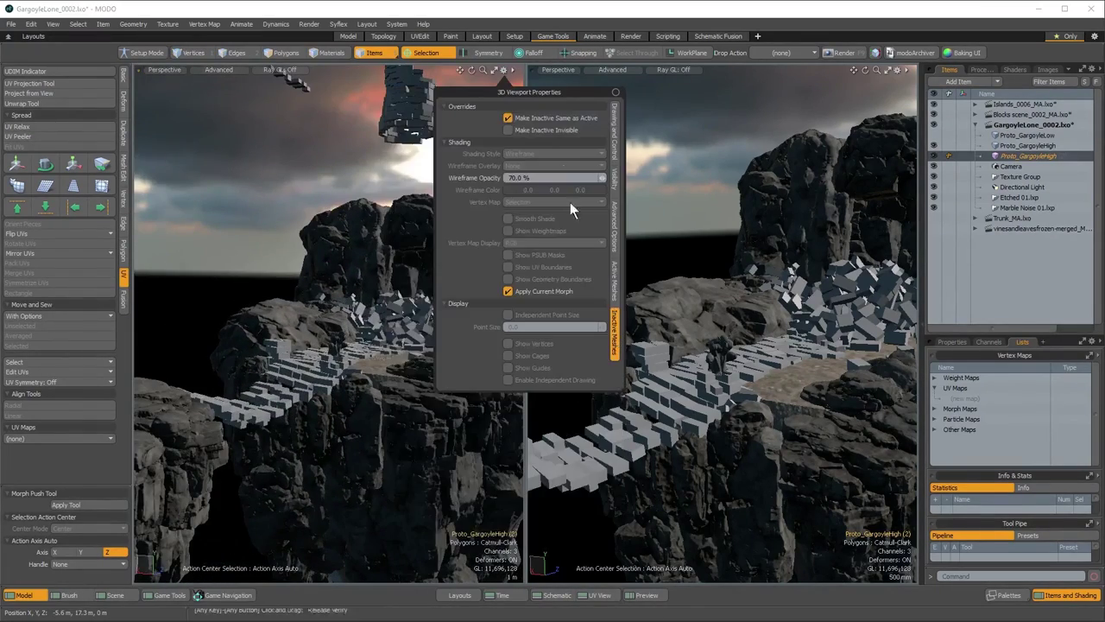
{"action": "left_click", "coordinate": [536, 126]}
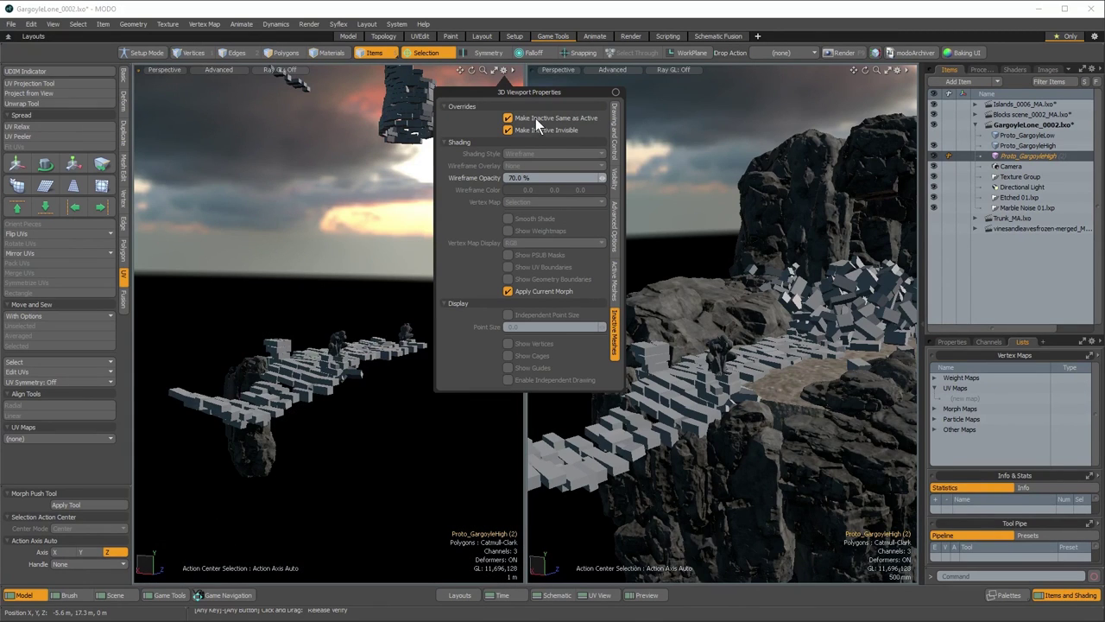
{"action": "left_click", "coordinate": [544, 120]}
{"action": "left_click_drag", "start_coordinate": [429, 311], "coordinate": [298, 278], "text": "alt"}
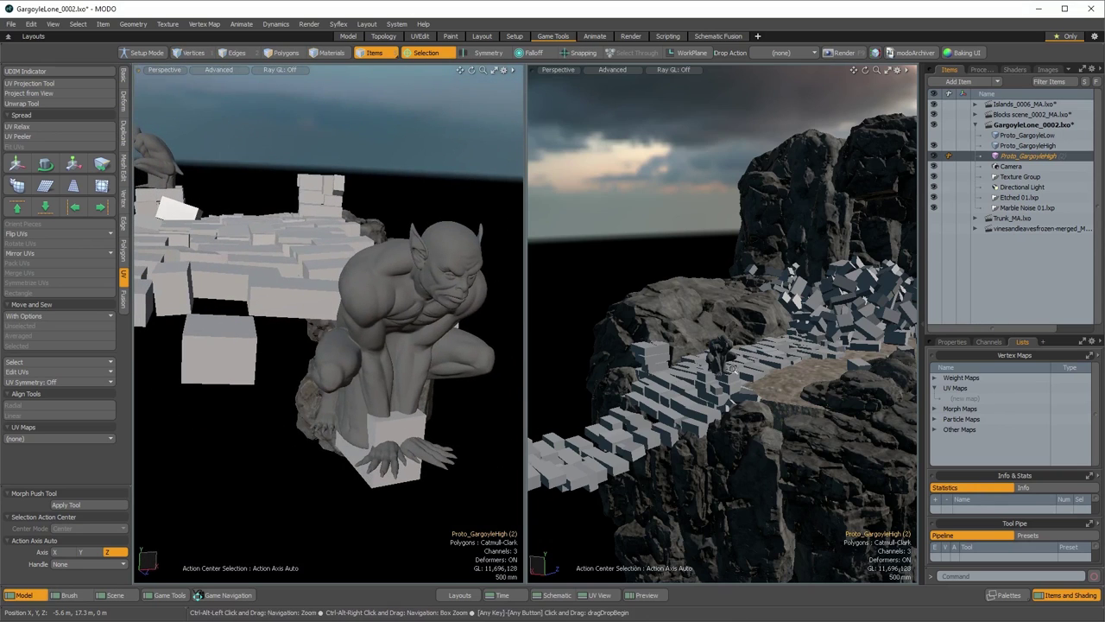
Show the Trunk_MA.lxo and vinesandleavesfrozen scenes and frame the block path with the gargoyle instance in the second viewport
{"action": "scroll", "coordinate": [734, 333], "scroll_direction": "down", "scroll_amount": 3}
{"action": "left_click_drag", "start_coordinate": [734, 333], "coordinate": [847, 316], "text": "alt"}
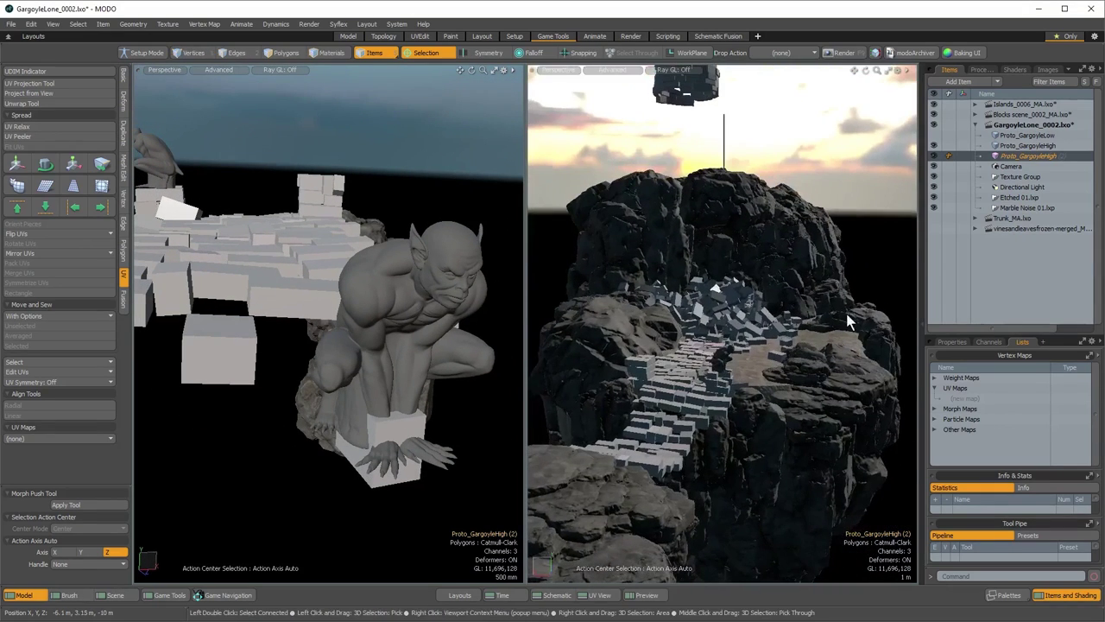
{"action": "left_click", "coordinate": [934, 218]}
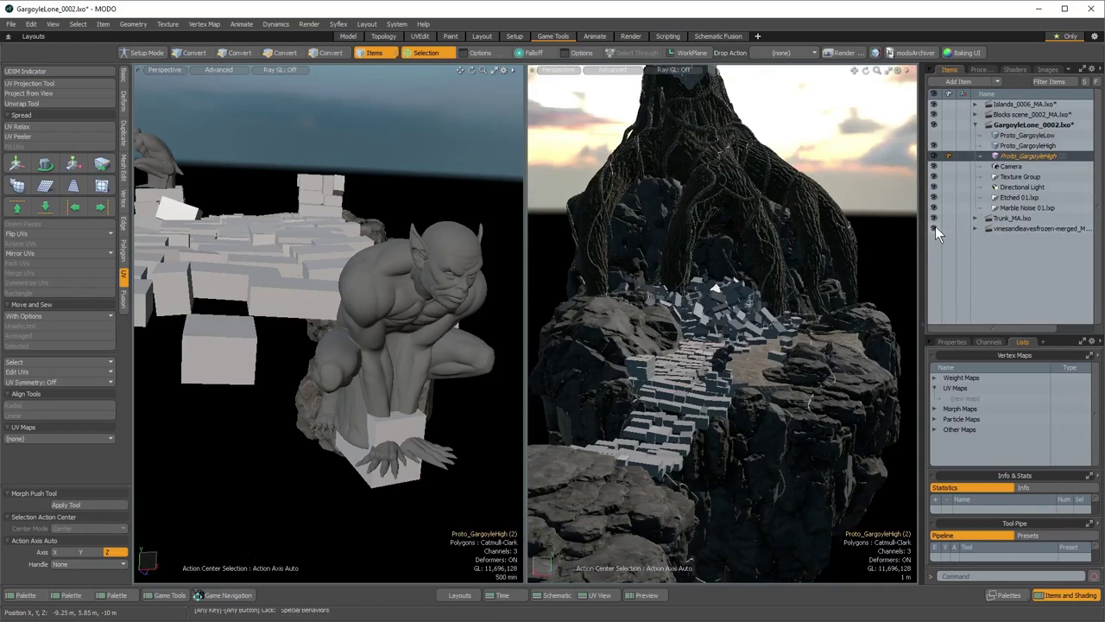
{"action": "left_click", "coordinate": [934, 228]}
{"action": "left_click_drag", "start_coordinate": [675, 317], "coordinate": [777, 399], "text": "alt"}
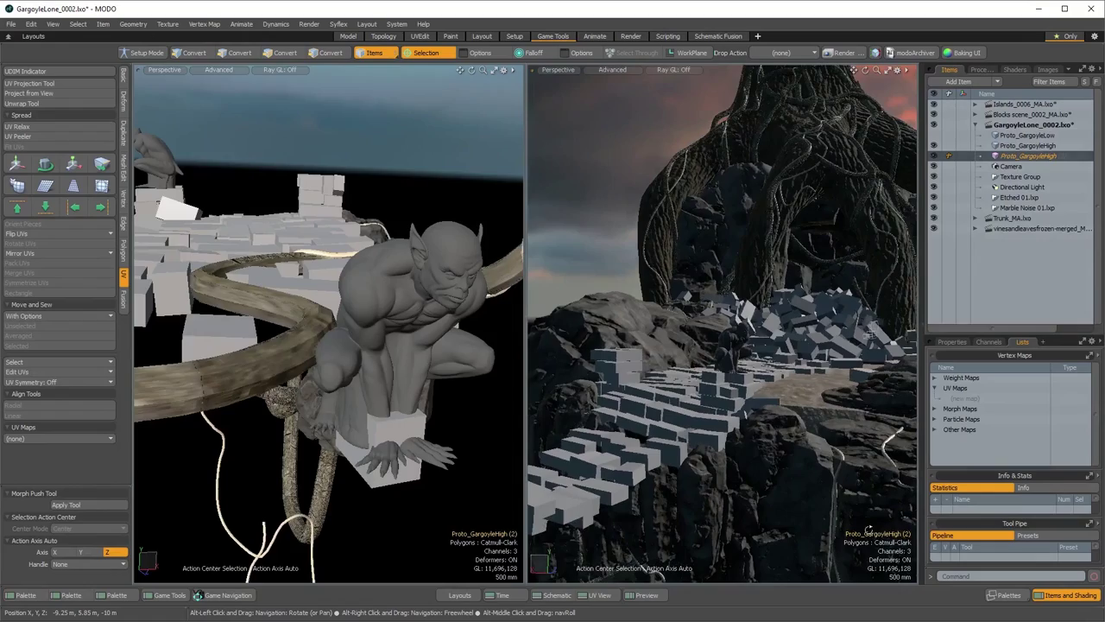
Select the original Proto_GargoyleHigh mesh, switch to polygon mode and activate the Push sculpting brush
{"action": "left_click_drag", "start_coordinate": [457, 366], "coordinate": [412, 384], "text": "alt"}
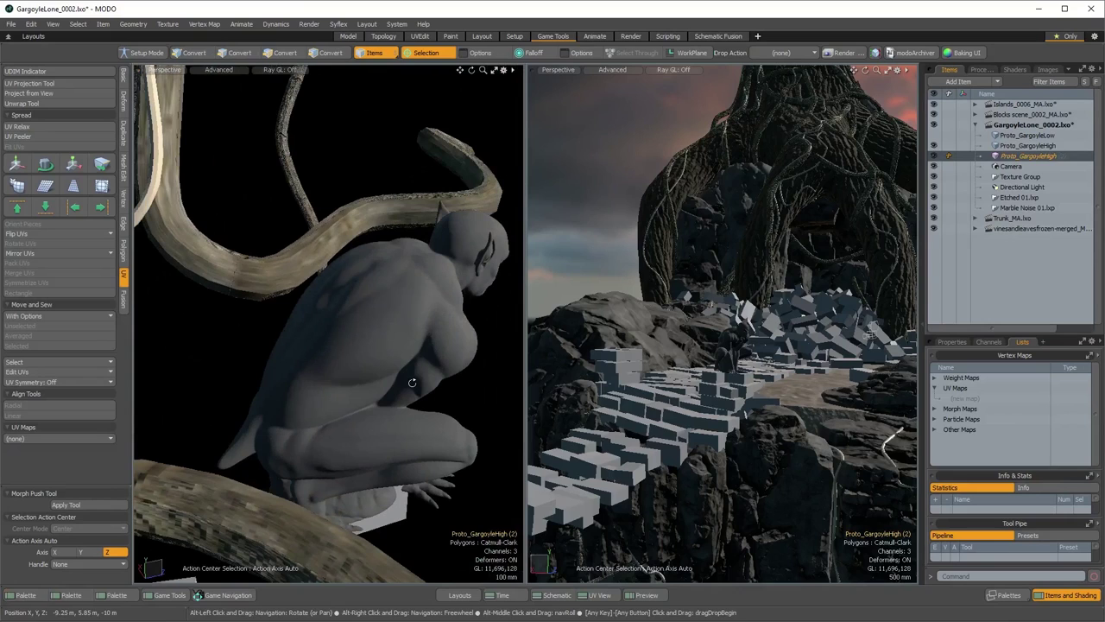
{"action": "left_click", "coordinate": [367, 337]}
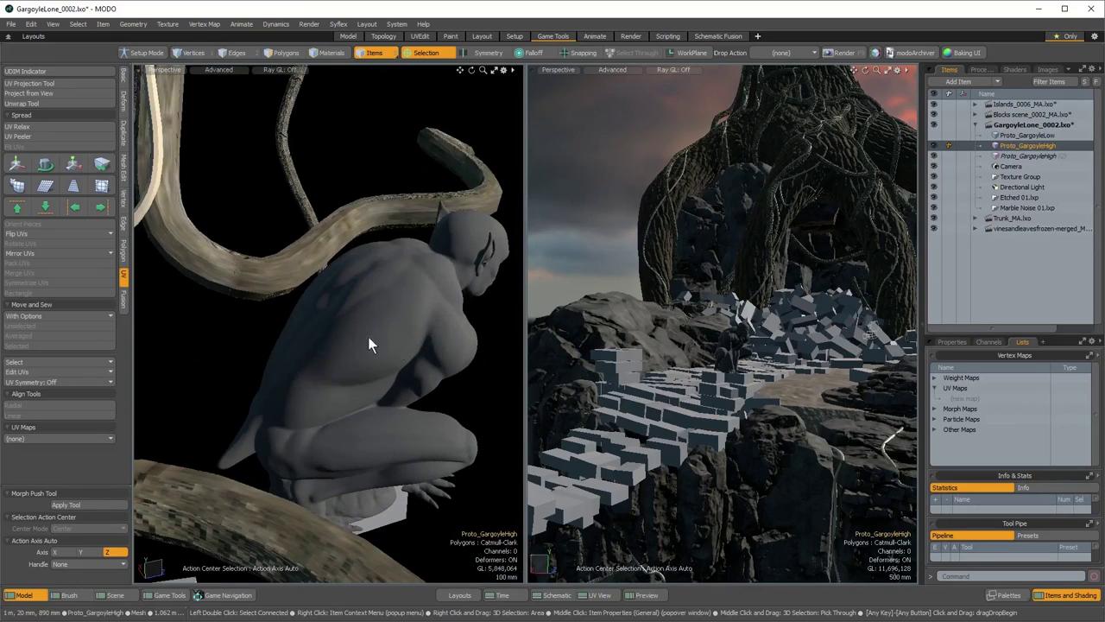
{"action": "left_click", "coordinate": [286, 51]}
{"action": "left_click", "coordinate": [123, 78]}
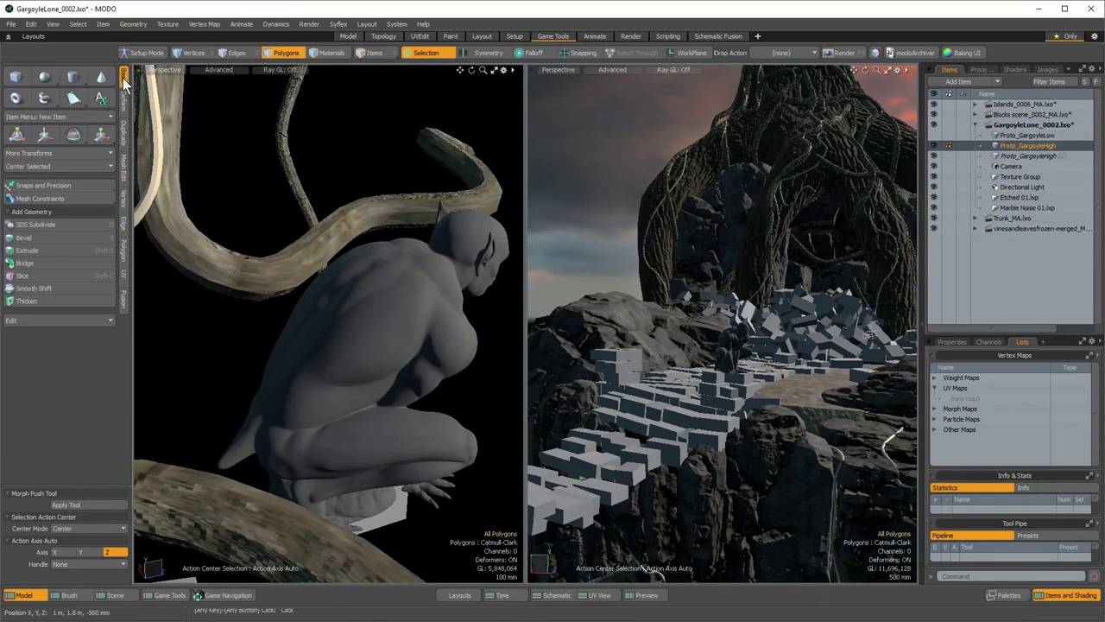
{"action": "left_click", "coordinate": [70, 594]}
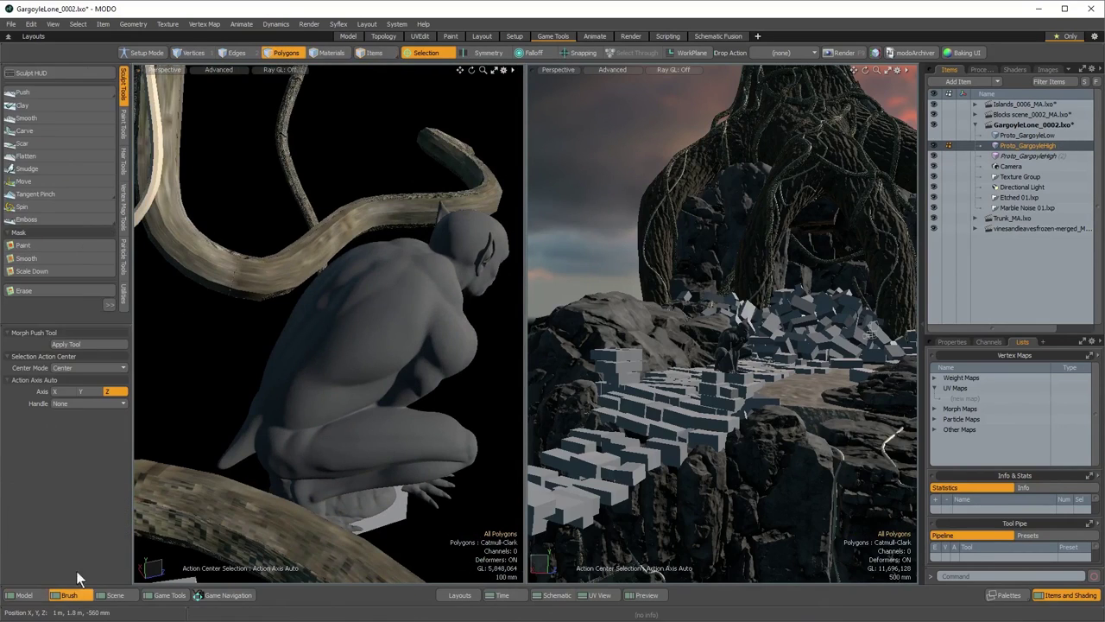
{"action": "left_click", "coordinate": [40, 90]}
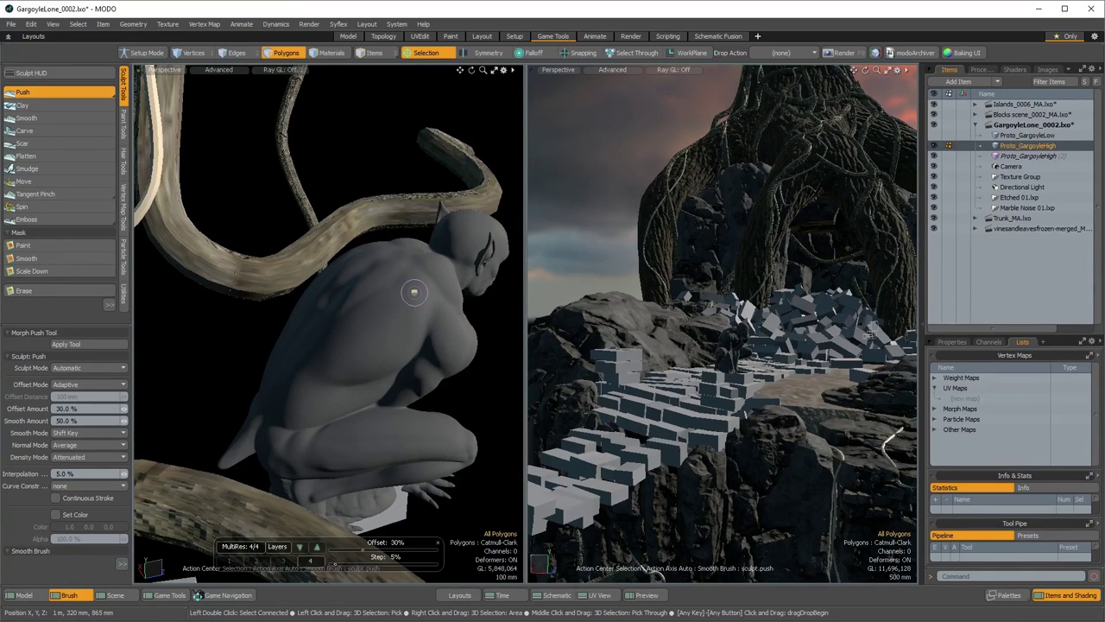
Frame the gargoyle instance's back in the second viewport and sculpt Push strokes over the original gargoyle's shoulder and back
{"action": "mouse_move", "coordinate": [656, 328]}
{"action": "left_mouse_down", "text": "alt"}
{"action": "mouse_move", "coordinate": [691, 337]}
{"action": "mouse_move", "coordinate": [725, 415]}
{"action": "mouse_move", "coordinate": [777, 431]}
{"action": "mouse_move", "coordinate": [794, 399]}
{"action": "left_mouse_up", "text": "alt"}
{"action": "mouse_move", "coordinate": [794, 399]}
{"action": "left_mouse_down", "text": "ctrl+alt"}
{"action": "mouse_move", "coordinate": [841, 399]}
{"action": "mouse_move", "coordinate": [596, 346]}
{"action": "left_mouse_up", "text": "ctrl+alt"}
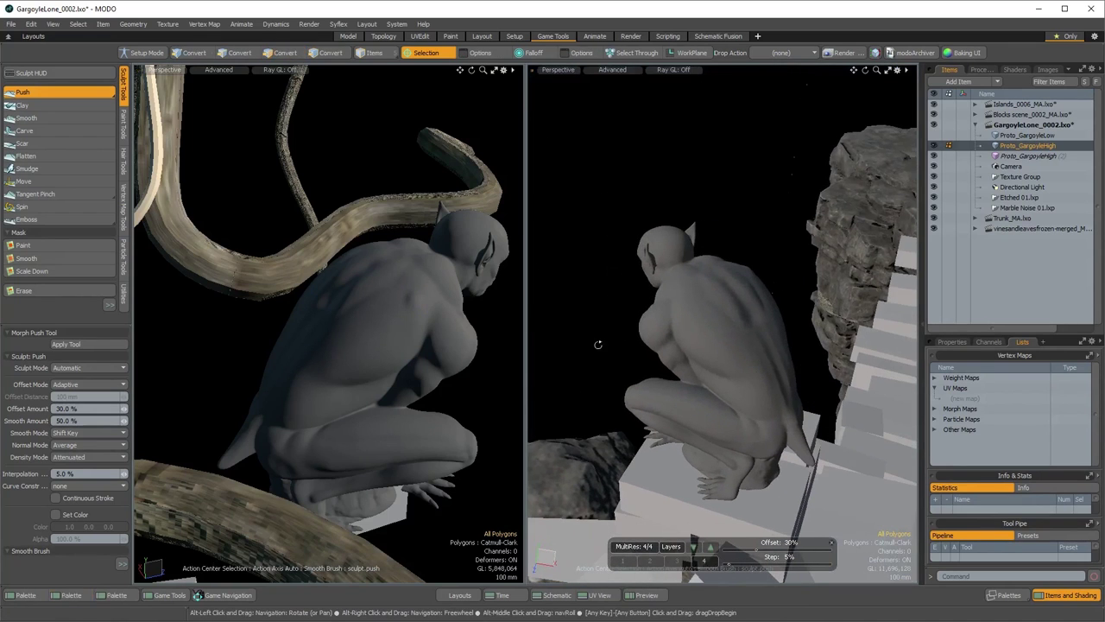
{"action": "left_click_drag", "start_coordinate": [782, 388], "coordinate": [674, 432], "text": "alt"}
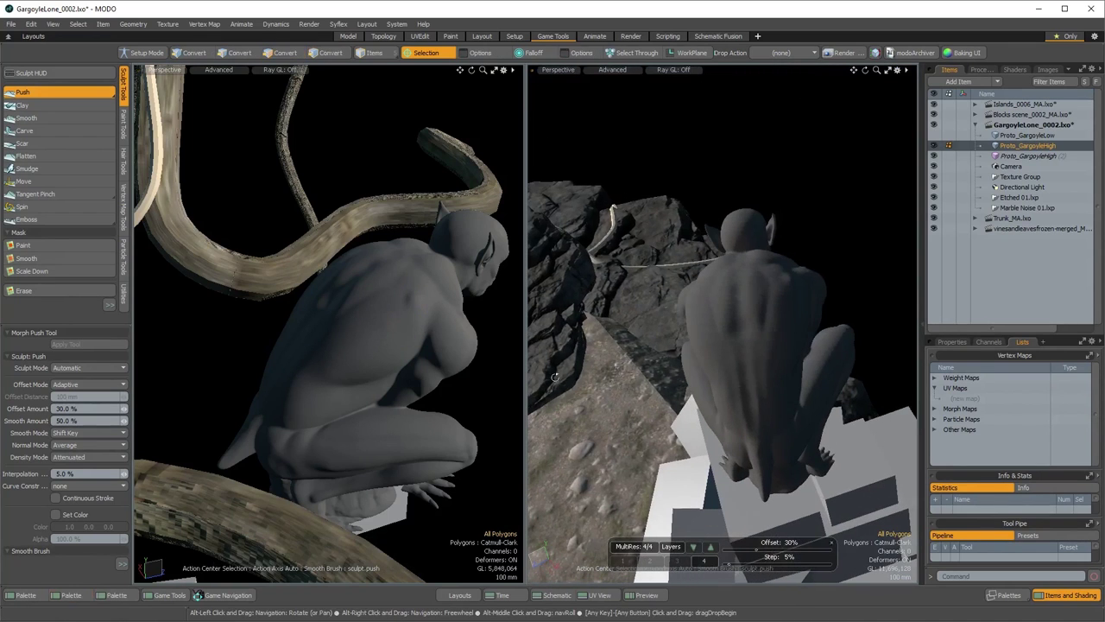
{"action": "mouse_move", "coordinate": [398, 326]}
{"action": "left_mouse_down"}
{"action": "mouse_move", "coordinate": [418, 327]}
{"action": "mouse_move", "coordinate": [404, 309]}
{"action": "mouse_move", "coordinate": [412, 318]}
{"action": "left_mouse_up"}
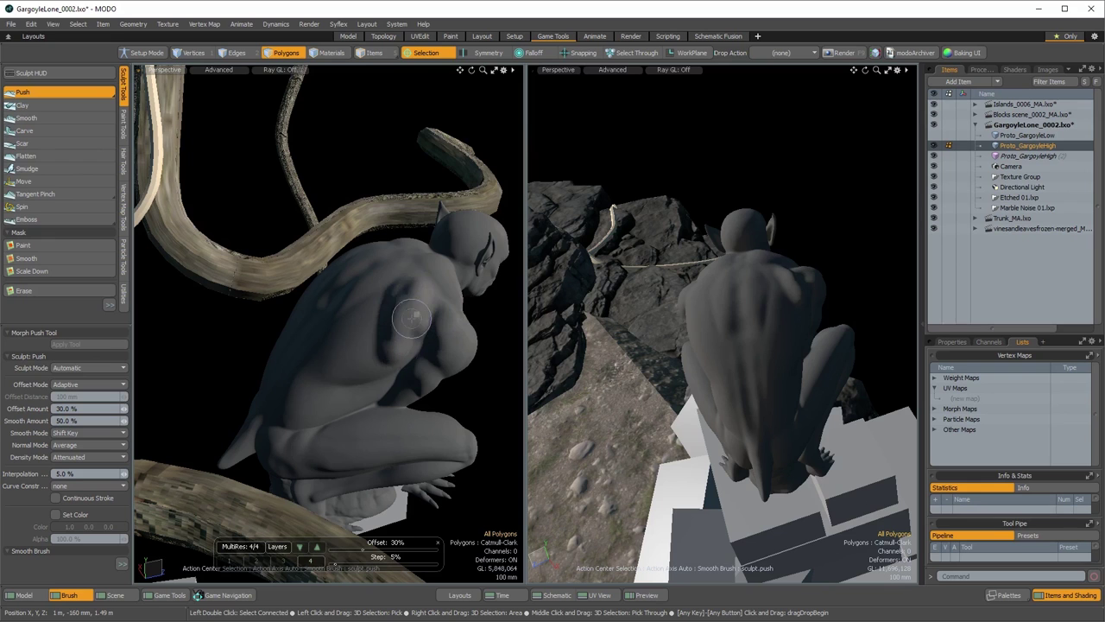
{"action": "mouse_move", "coordinate": [453, 282]}
{"action": "left_mouse_down"}
{"action": "mouse_move", "coordinate": [424, 281]}
{"action": "mouse_move", "coordinate": [443, 286]}
{"action": "mouse_move", "coordinate": [373, 344]}
{"action": "mouse_move", "coordinate": [366, 308]}
{"action": "mouse_move", "coordinate": [505, 344]}
{"action": "mouse_move", "coordinate": [380, 362]}
{"action": "mouse_move", "coordinate": [341, 406]}
{"action": "mouse_move", "coordinate": [314, 394]}
{"action": "left_mouse_up"}
Sculpt another Push stroke on the original gargoyle's upper back and compare original and instance from behind and in front
{"action": "left_click_drag", "start_coordinate": [787, 425], "coordinate": [611, 337], "text": "alt"}
{"action": "left_click_drag", "start_coordinate": [281, 352], "coordinate": [424, 397], "text": "alt"}
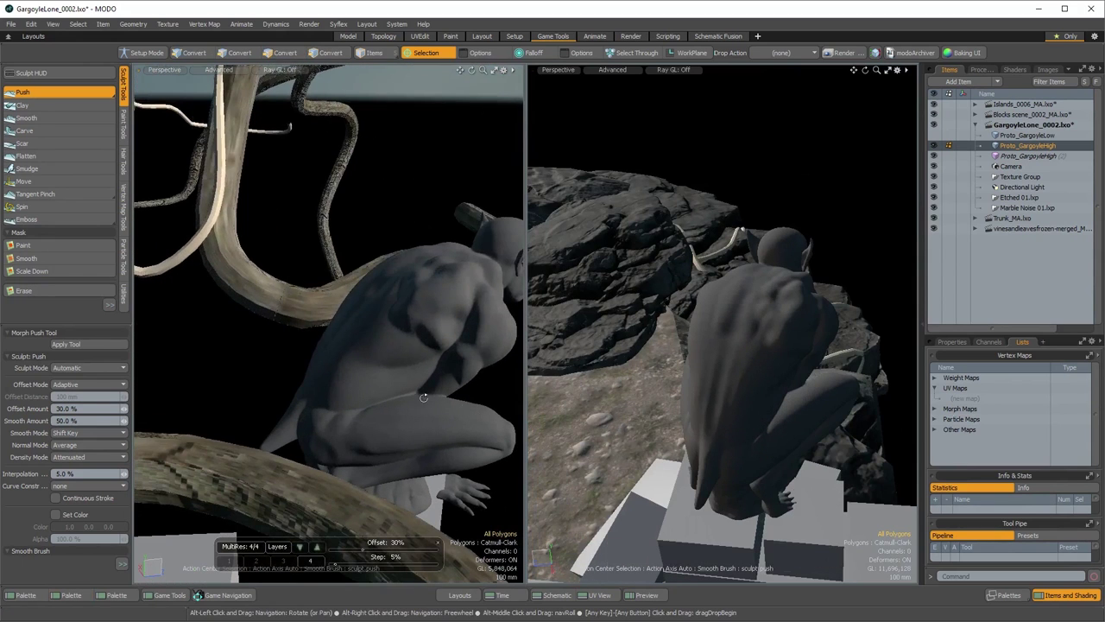
{"action": "mouse_move", "coordinate": [422, 339]}
{"action": "left_mouse_down"}
{"action": "mouse_move", "coordinate": [440, 297]}
{"action": "mouse_move", "coordinate": [439, 321]}
{"action": "mouse_move", "coordinate": [387, 323]}
{"action": "mouse_move", "coordinate": [303, 417]}
{"action": "mouse_move", "coordinate": [411, 396]}
{"action": "left_mouse_up"}
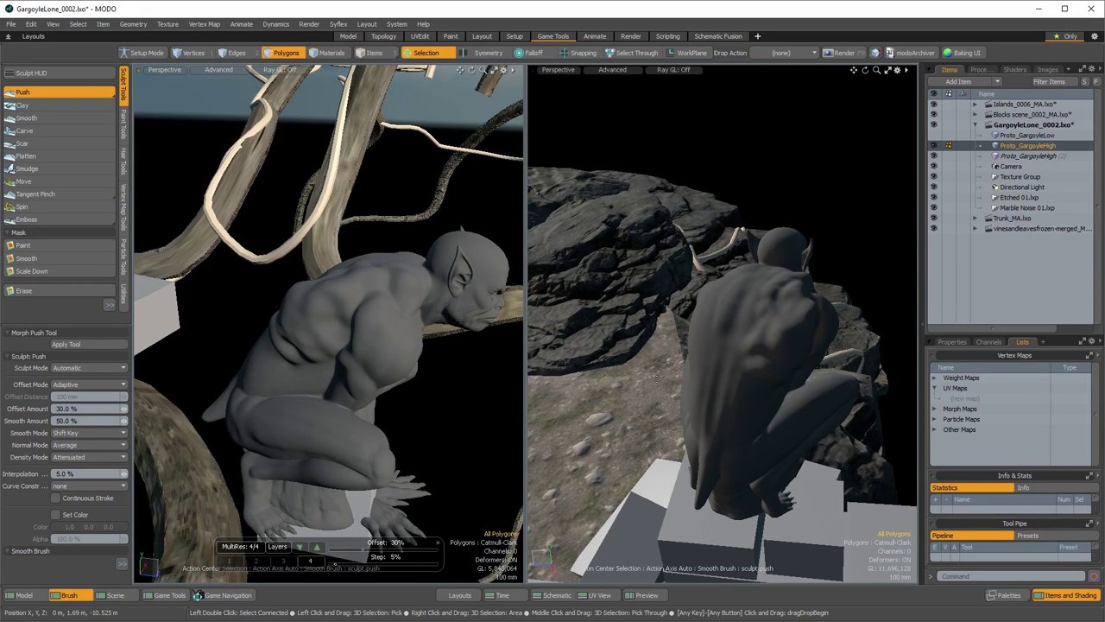
{"action": "left_click_drag", "start_coordinate": [602, 387], "coordinate": [863, 374], "text": "alt"}
{"action": "left_click_drag", "start_coordinate": [317, 415], "coordinate": [238, 336], "text": "alt"}
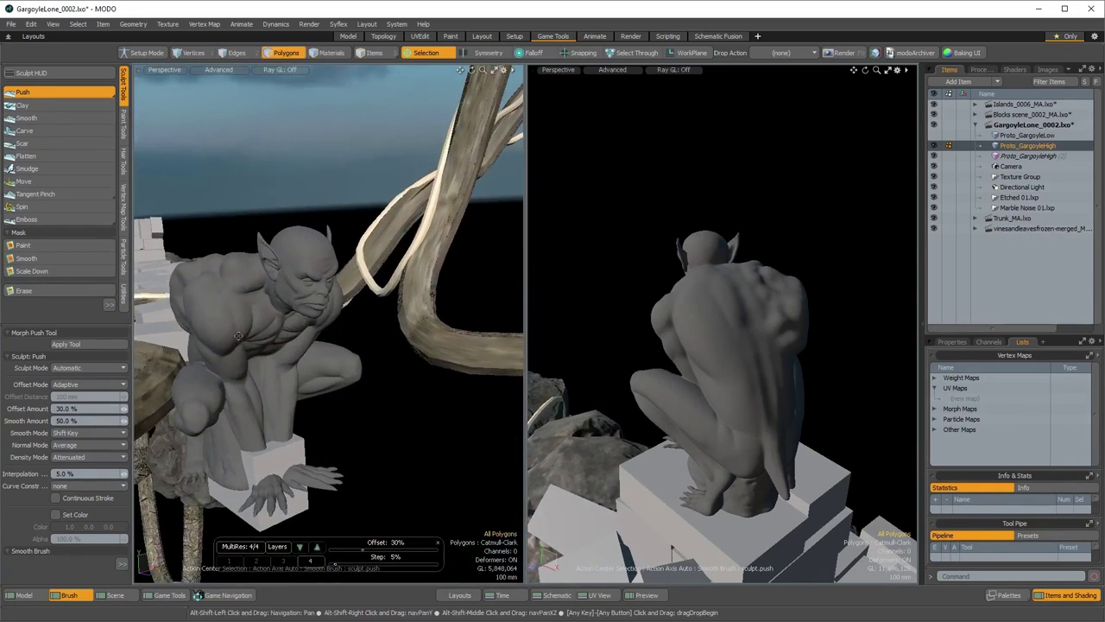
{"action": "left_click_drag", "start_coordinate": [590, 382], "coordinate": [691, 345], "text": "alt"}
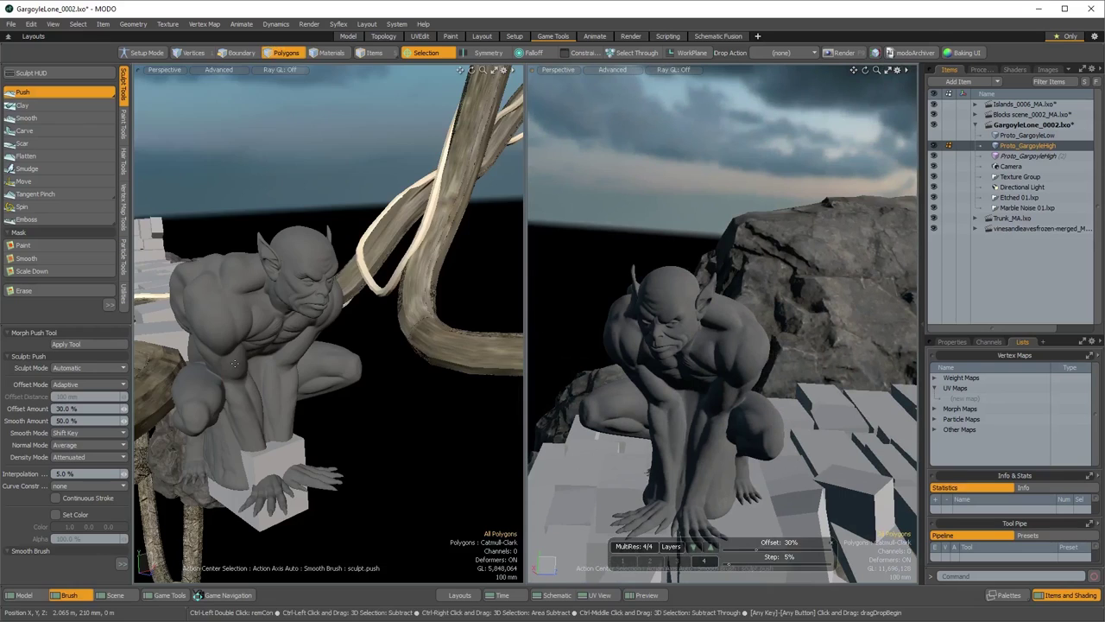
{"action": "left_click_drag", "start_coordinate": [311, 367], "coordinate": [195, 368], "text": "alt"}
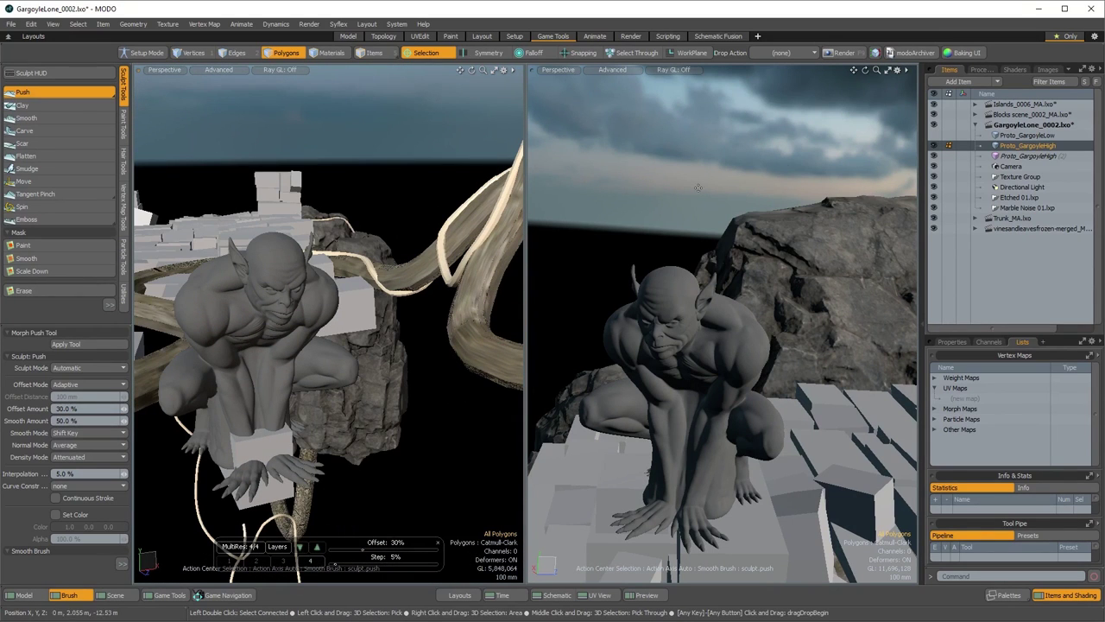
Hide the Proto_GargoyleHigh instance and review the block path and the original gargoyle in the two viewports
{"action": "left_click", "coordinate": [934, 156]}
{"action": "left_click_drag", "start_coordinate": [829, 423], "coordinate": [745, 439], "text": "alt"}
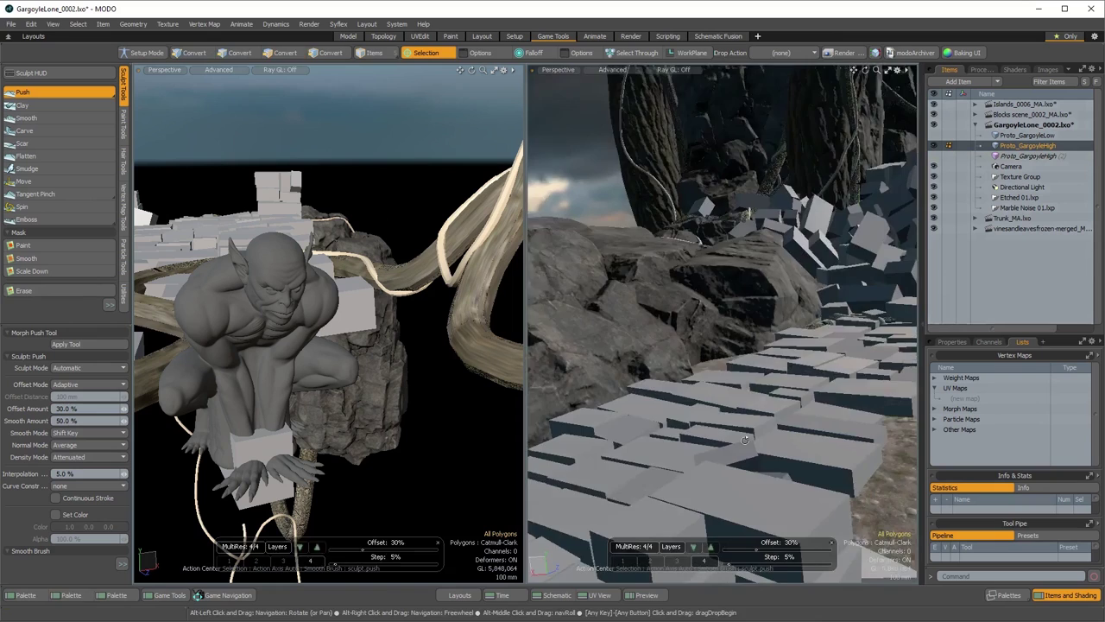
{"action": "scroll", "coordinate": [745, 440], "scroll_direction": "down", "scroll_amount": 5}
{"action": "left_click_drag", "start_coordinate": [734, 363], "coordinate": [703, 352], "text": "alt"}
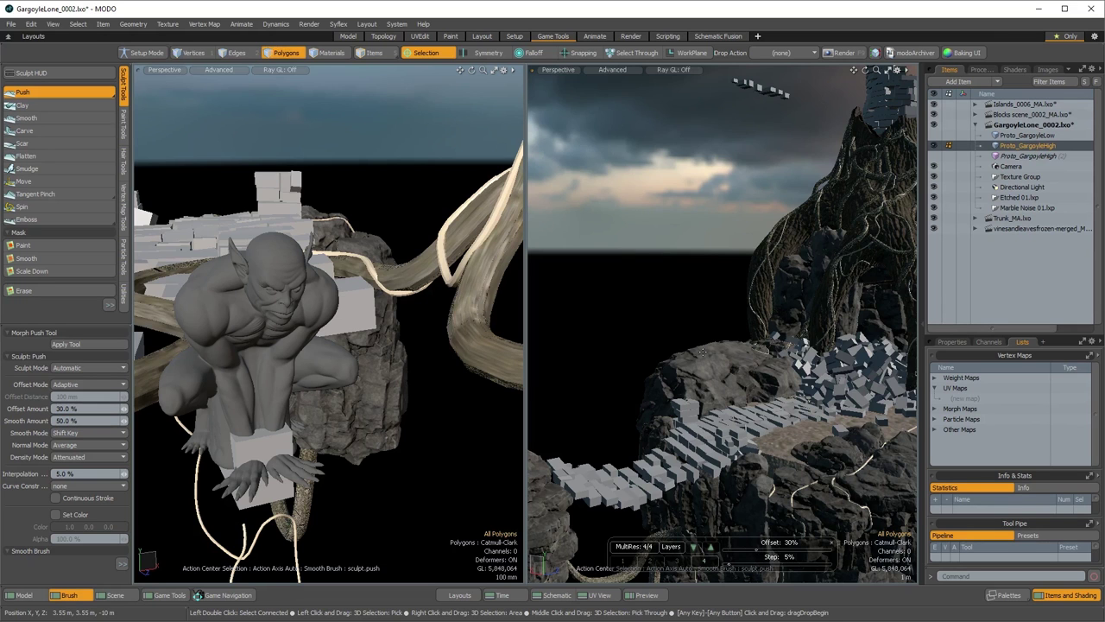
{"action": "left_click_drag", "start_coordinate": [434, 329], "coordinate": [333, 389], "text": "alt"}
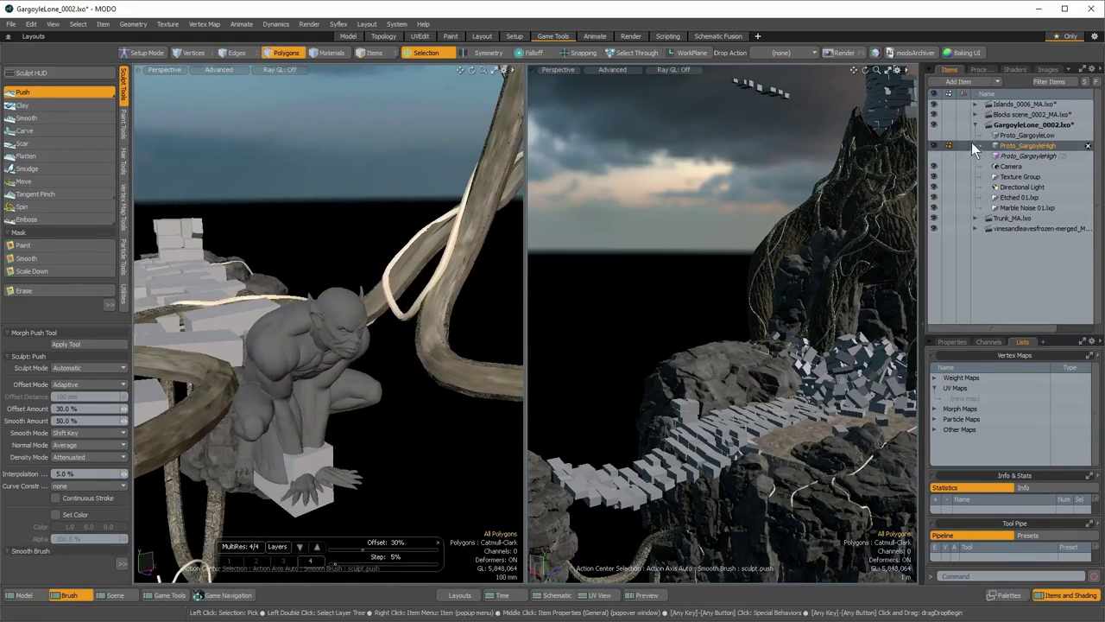
Select the gargoyle instance and hide the Blocks, Islands, Trunk and vines scenes to isolate the original gargoyle
{"action": "left_click", "coordinate": [1026, 156]}
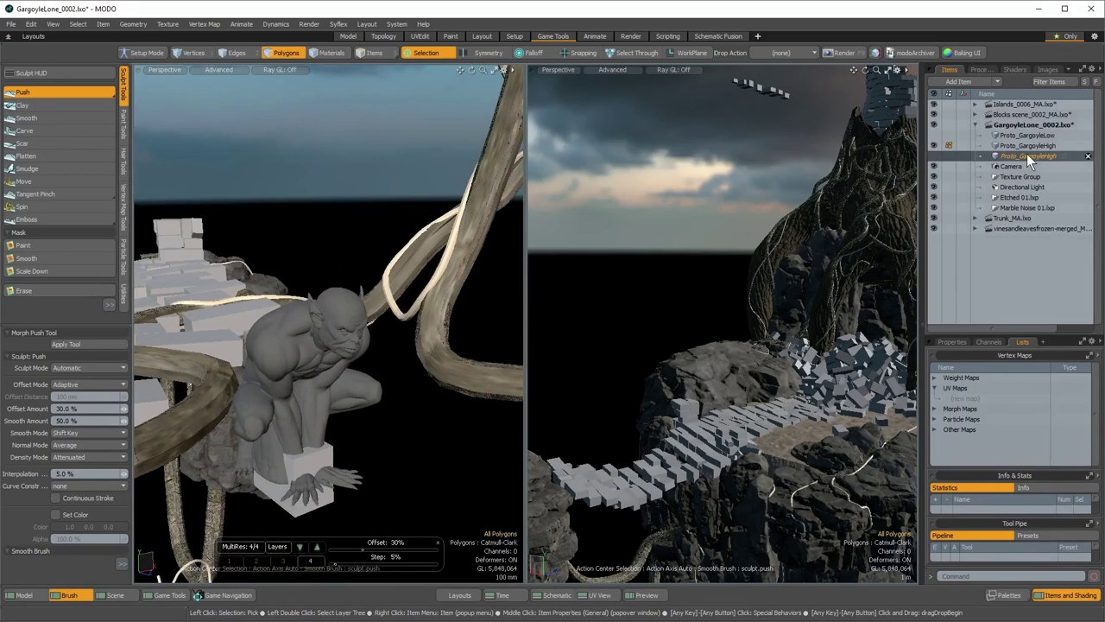
{"action": "left_click", "coordinate": [935, 113]}
{"action": "left_click", "coordinate": [934, 102]}
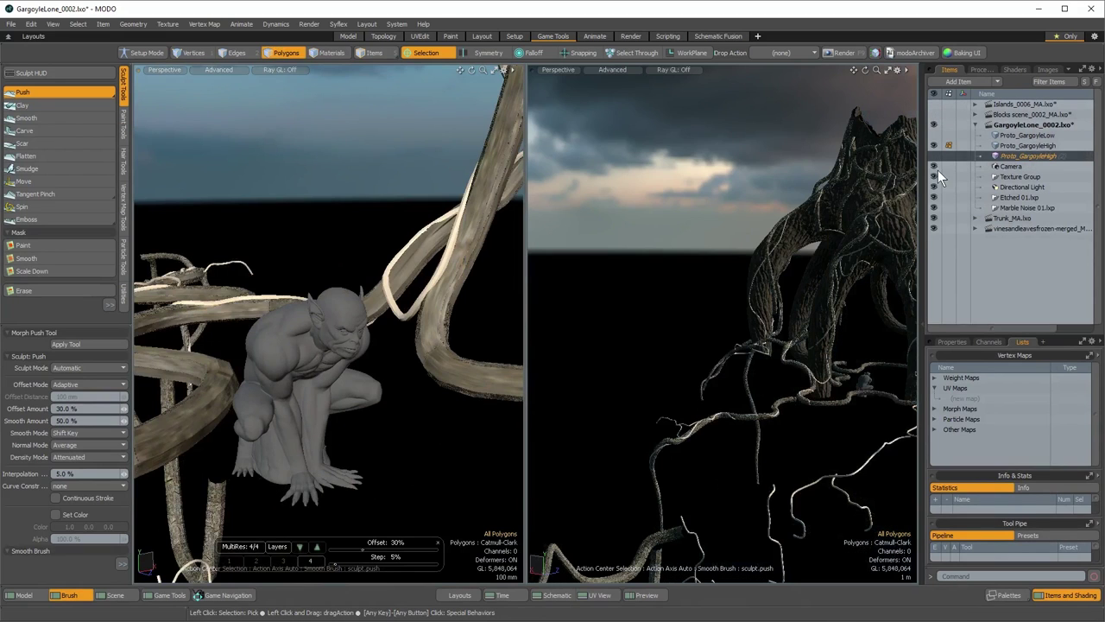
{"action": "left_click", "coordinate": [933, 217]}
{"action": "left_click", "coordinate": [933, 228]}
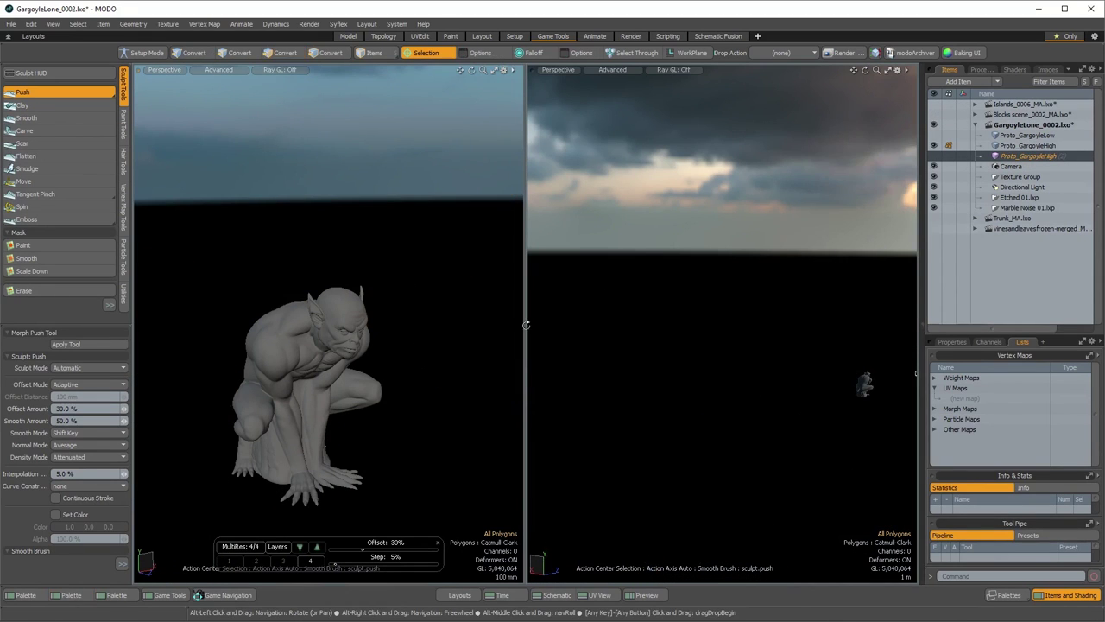
Delete the Proto_GargoyleHigh instance from the GargoyleLone_0002.lxo scene, accepting the deletion for all referenced items
{"action": "left_click_drag", "start_coordinate": [377, 359], "coordinate": [489, 351], "text": "alt"}
{"action": "right_click", "coordinate": [1009, 156]}
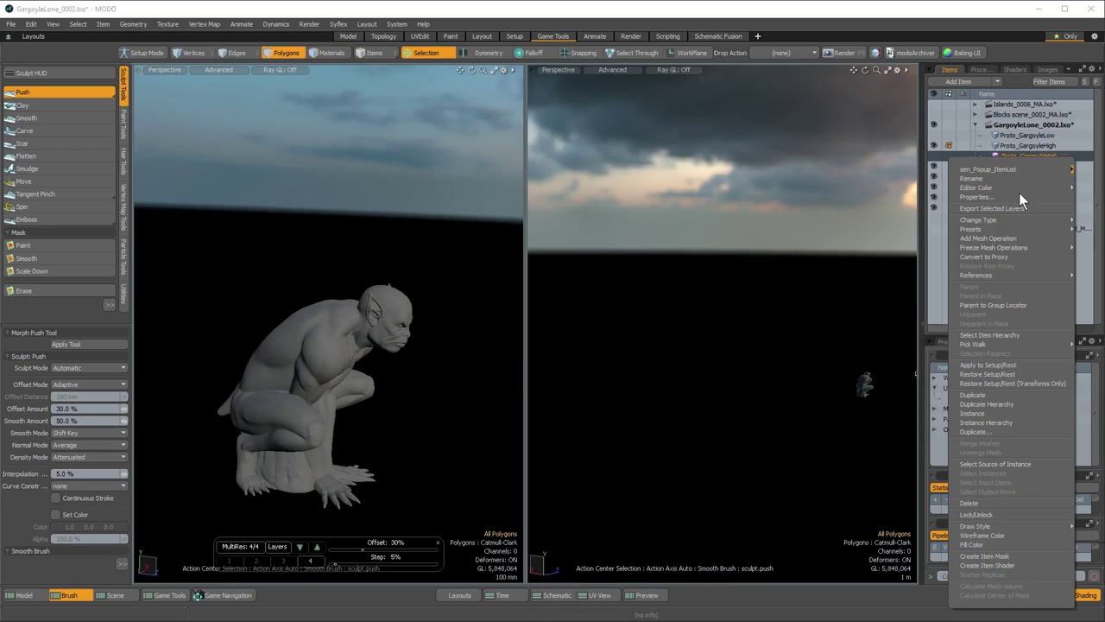
{"action": "left_click", "coordinate": [981, 502]}
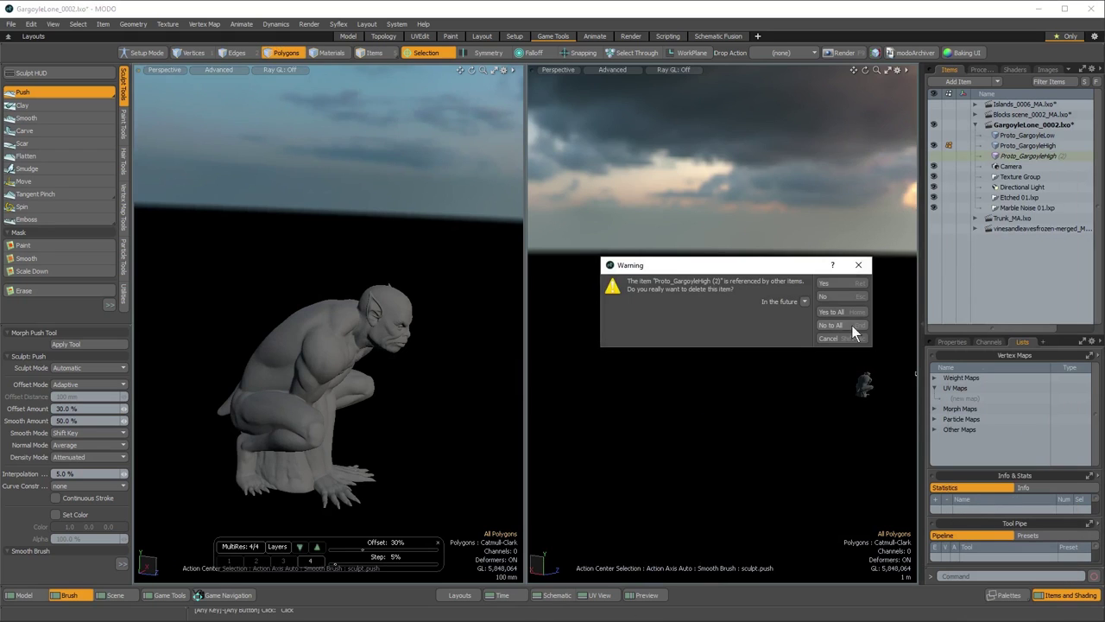
{"action": "left_click", "coordinate": [835, 311]}
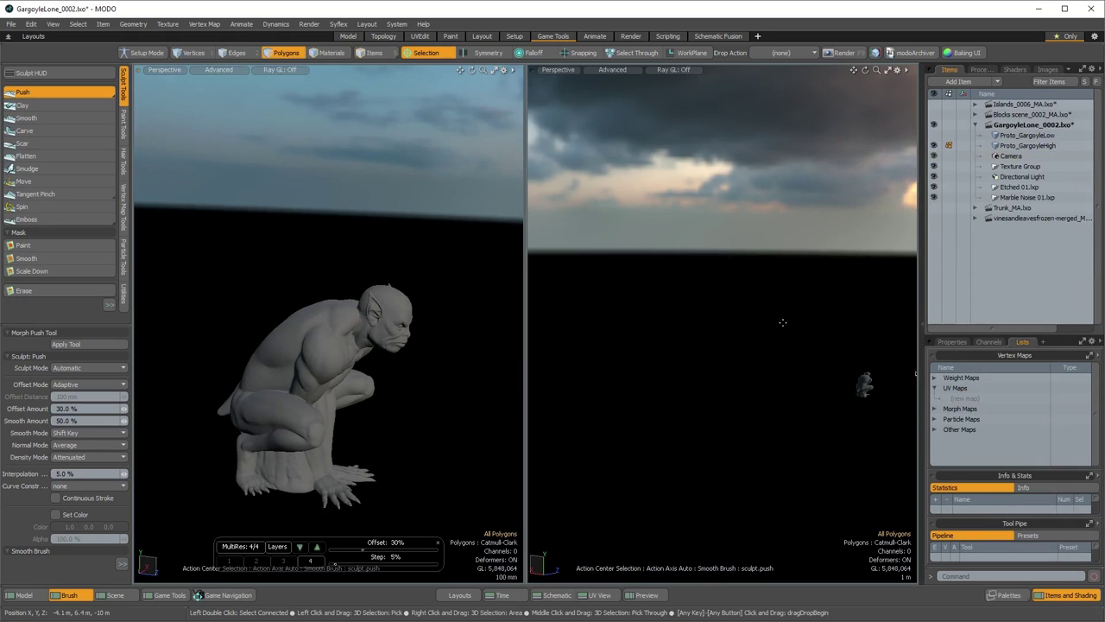
Inspect the original high-poly gargoyle up close, and switch the display to the Proto_GargoyleLow mesh
{"action": "left_click_drag", "start_coordinate": [431, 353], "coordinate": [227, 367], "text": "alt"}
{"action": "scroll", "coordinate": [320, 402], "scroll_direction": "up", "scroll_amount": 5}
{"action": "left_click_drag", "start_coordinate": [319, 401], "coordinate": [431, 389], "text": "alt"}
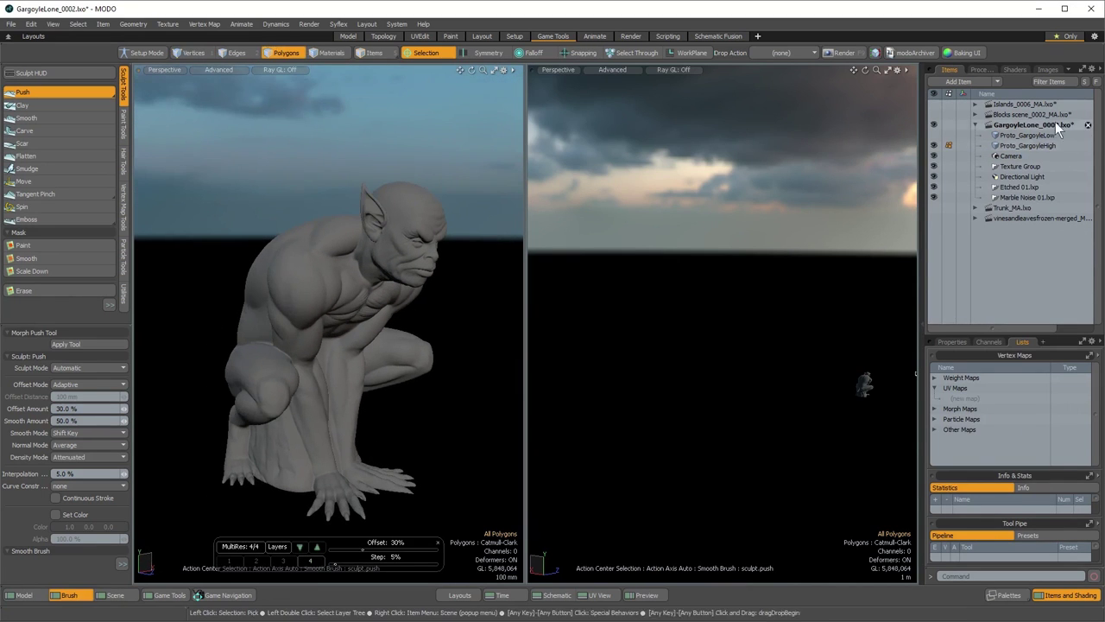
{"action": "left_click", "coordinate": [1023, 135]}
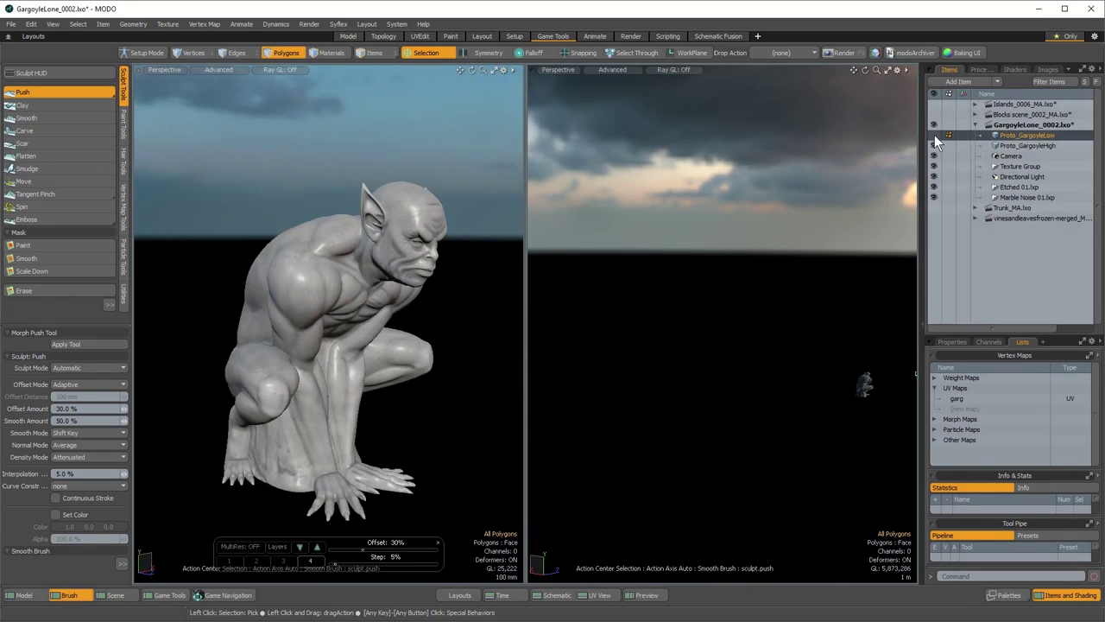
Delete the Diff image layer with the Bump effect from the garg2 material in the Shader Tree
{"action": "left_click", "coordinate": [1015, 69]}
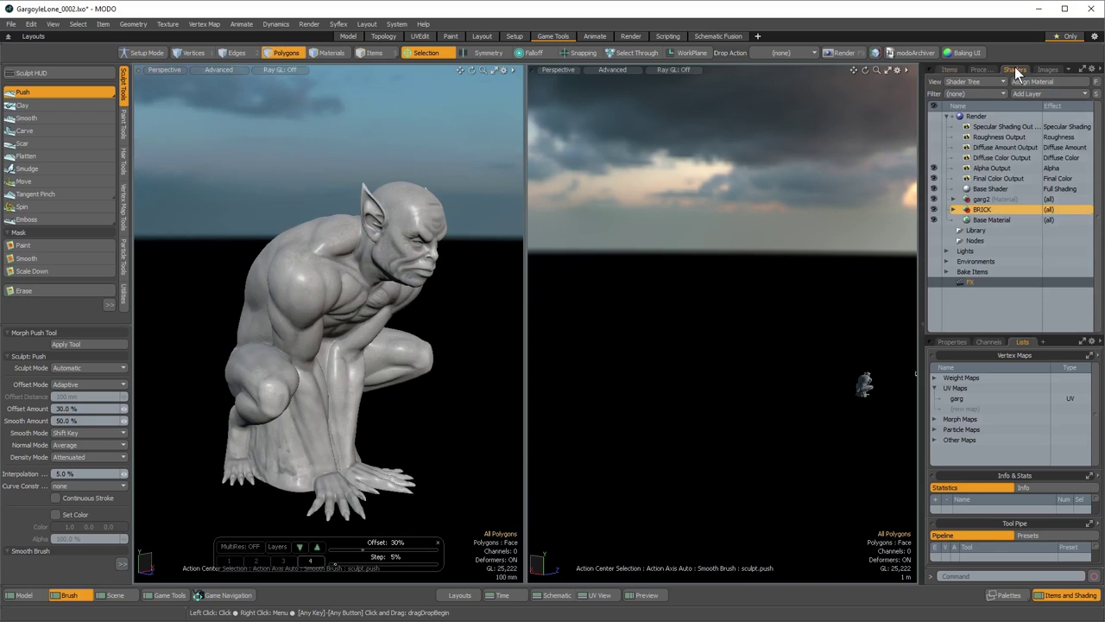
{"action": "left_click", "coordinate": [953, 199]}
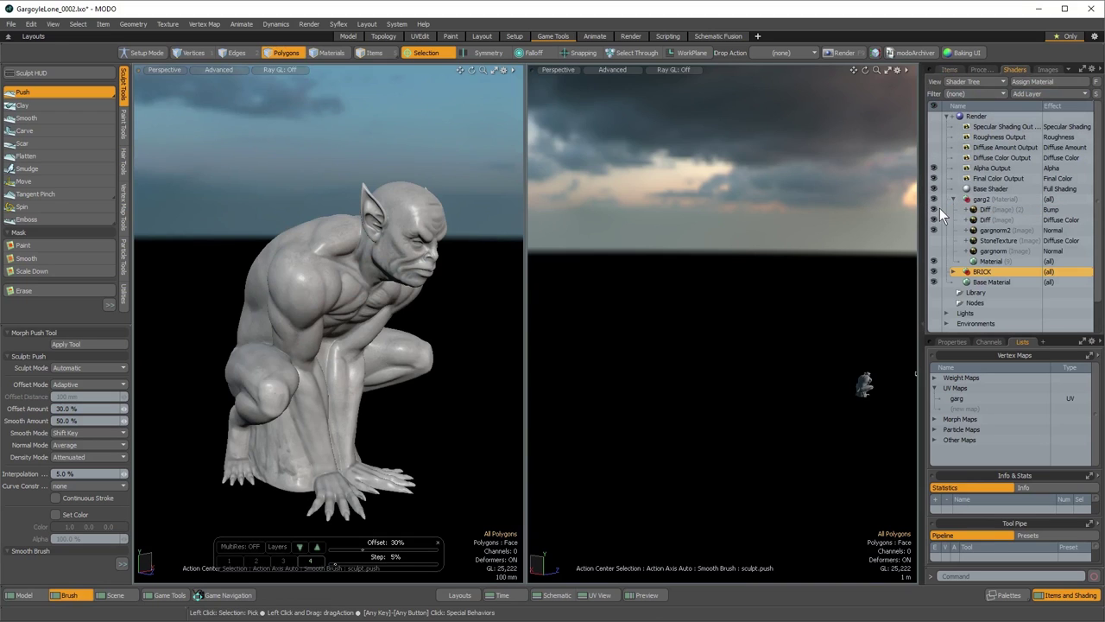
{"action": "right_click", "coordinate": [1000, 208]}
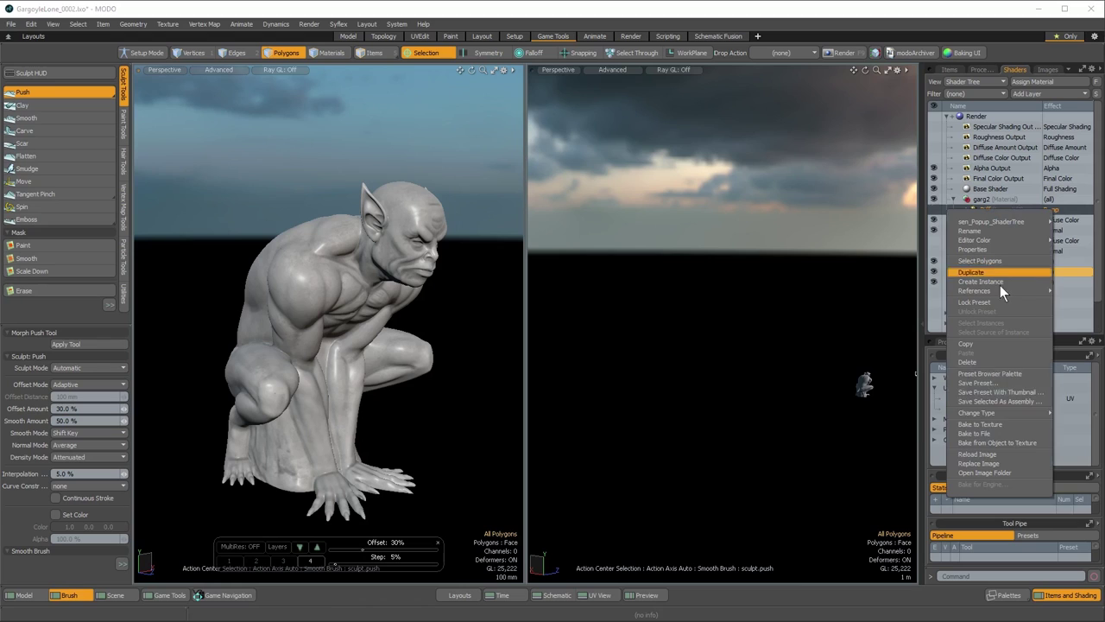
{"action": "left_click", "coordinate": [971, 362]}
{"action": "key", "text": "Delete"}
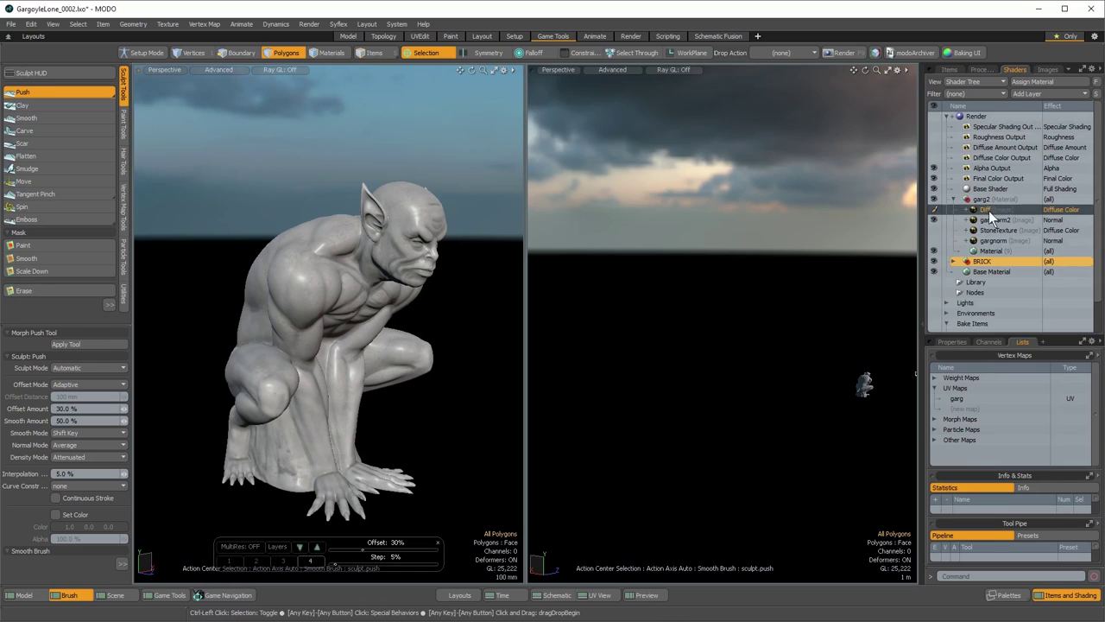
Clear the garg2 material's Diff diffuse color image and its gargnorm2 normal image
{"action": "left_click", "coordinate": [991, 221], "text": "ctrl"}
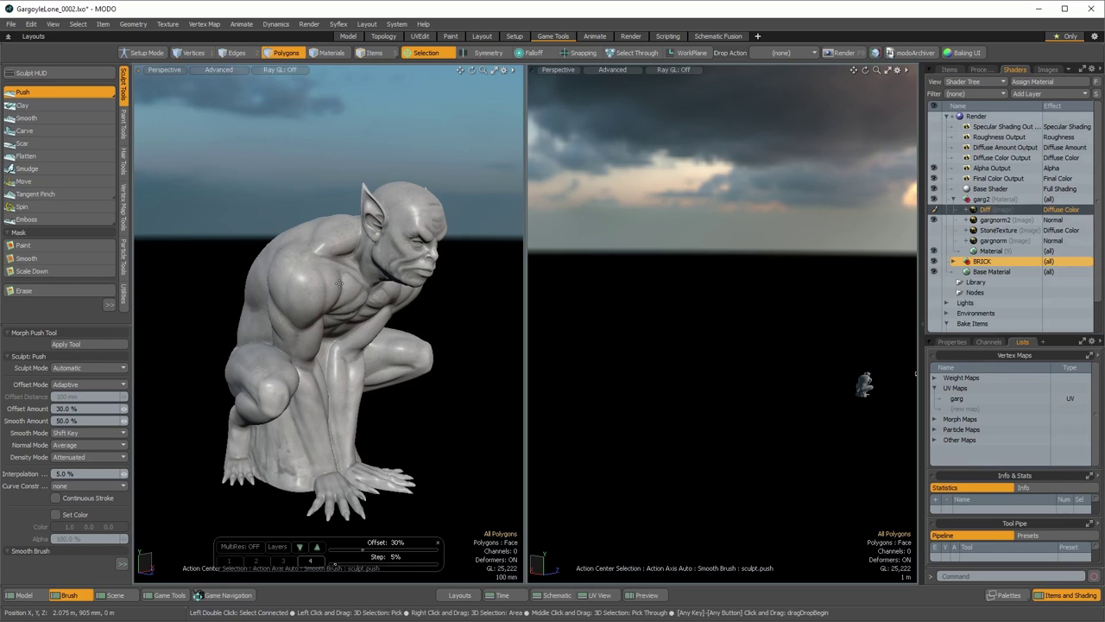
{"action": "left_click", "coordinate": [122, 298]}
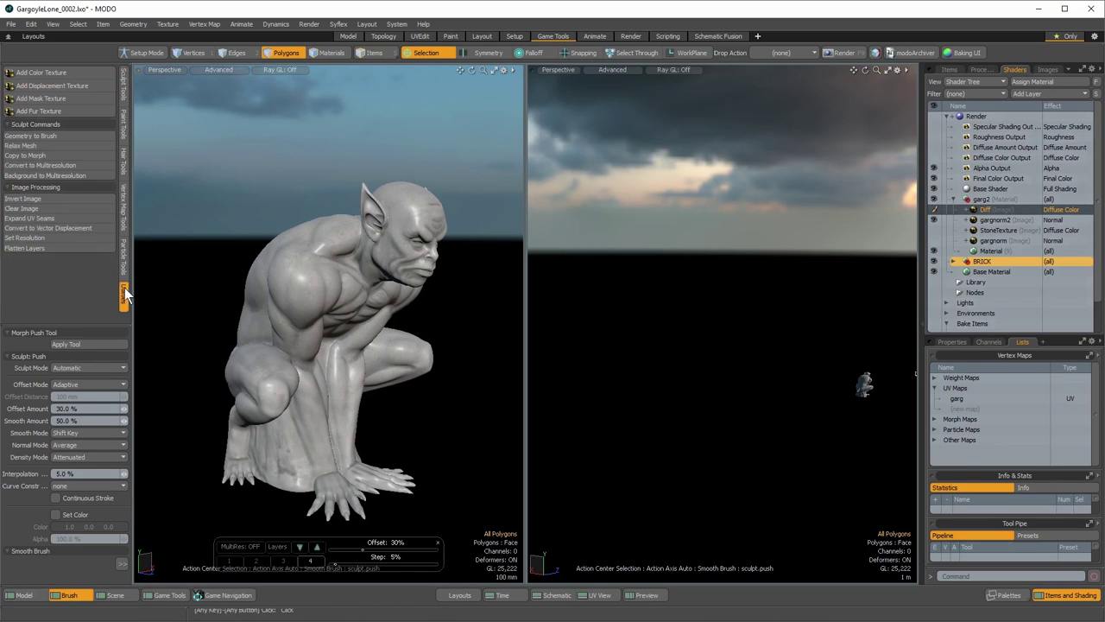
{"action": "left_click", "coordinate": [39, 208]}
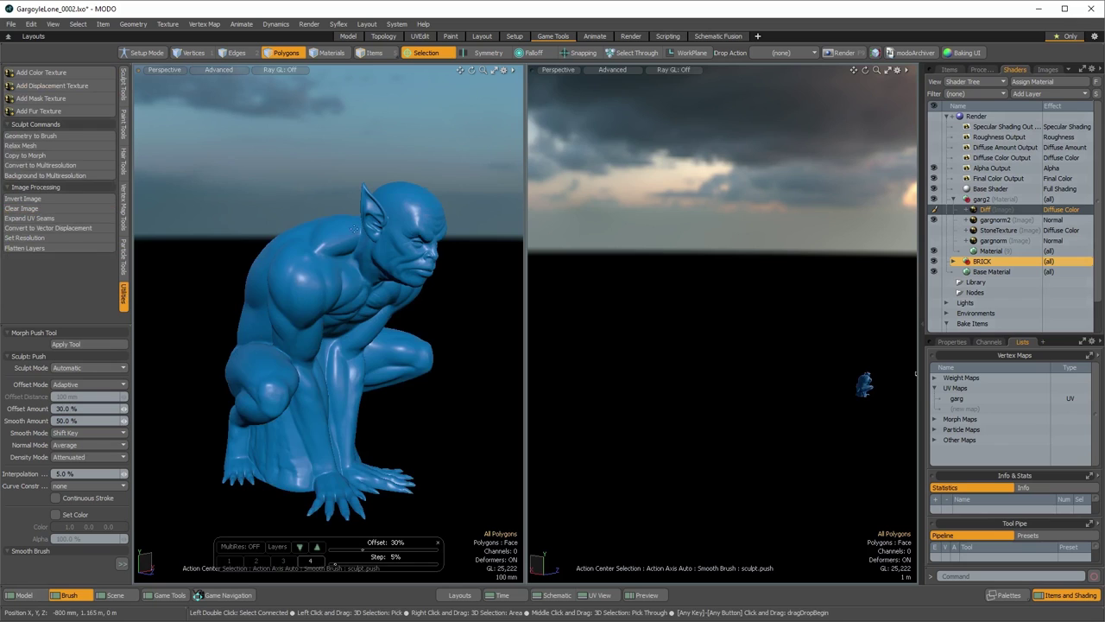
{"action": "left_click", "coordinate": [994, 219]}
{"action": "left_click", "coordinate": [34, 207]}
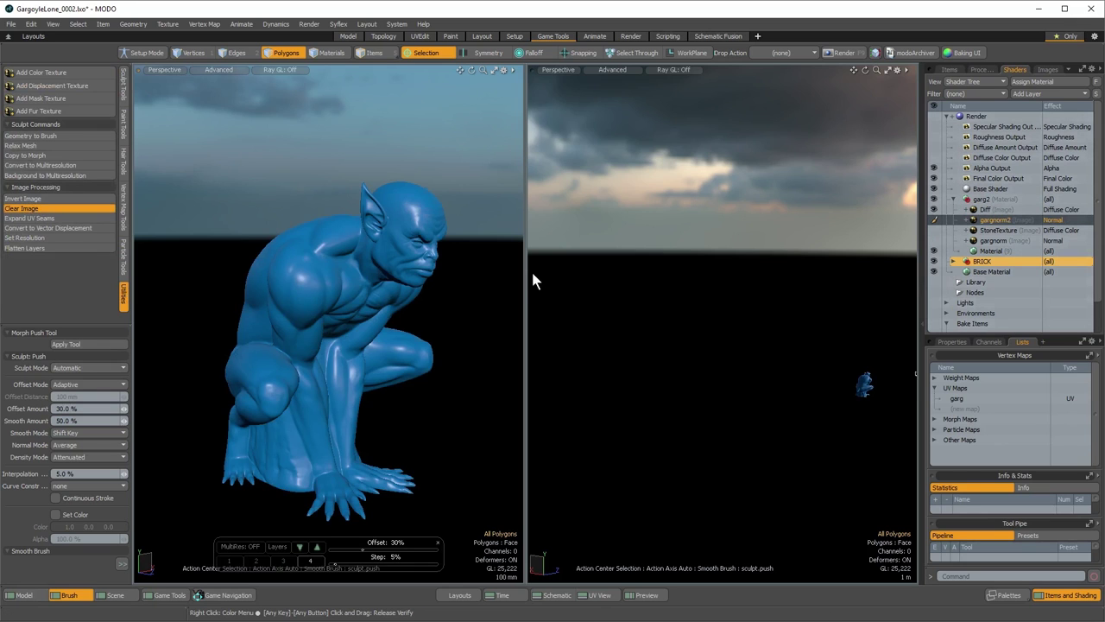
Delete the viewport with the gargoyle close-up from the split layout, leaving a single 3D view
{"action": "left_click_drag", "start_coordinate": [380, 293], "coordinate": [365, 310], "text": "alt"}
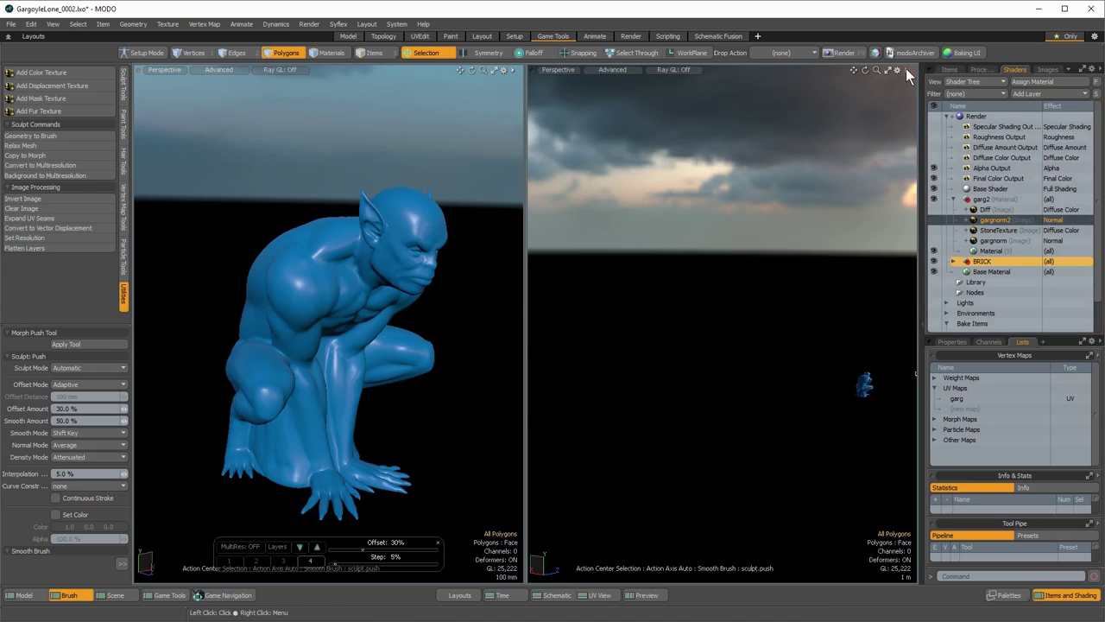
{"action": "left_click", "coordinate": [512, 69]}
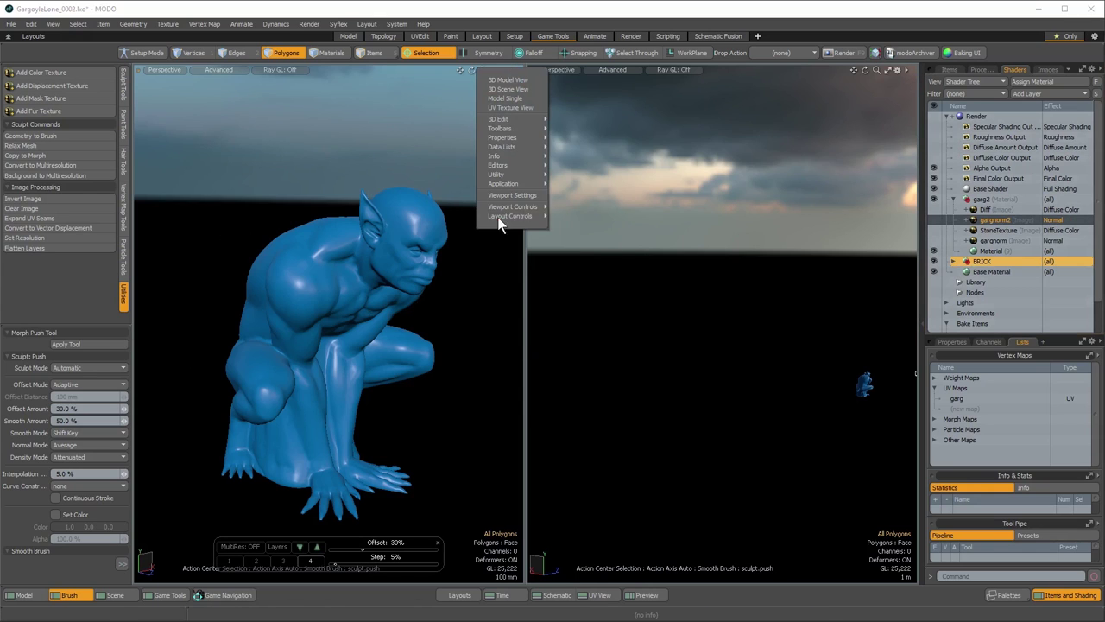
{"action": "mouse_move", "coordinate": [504, 208]}
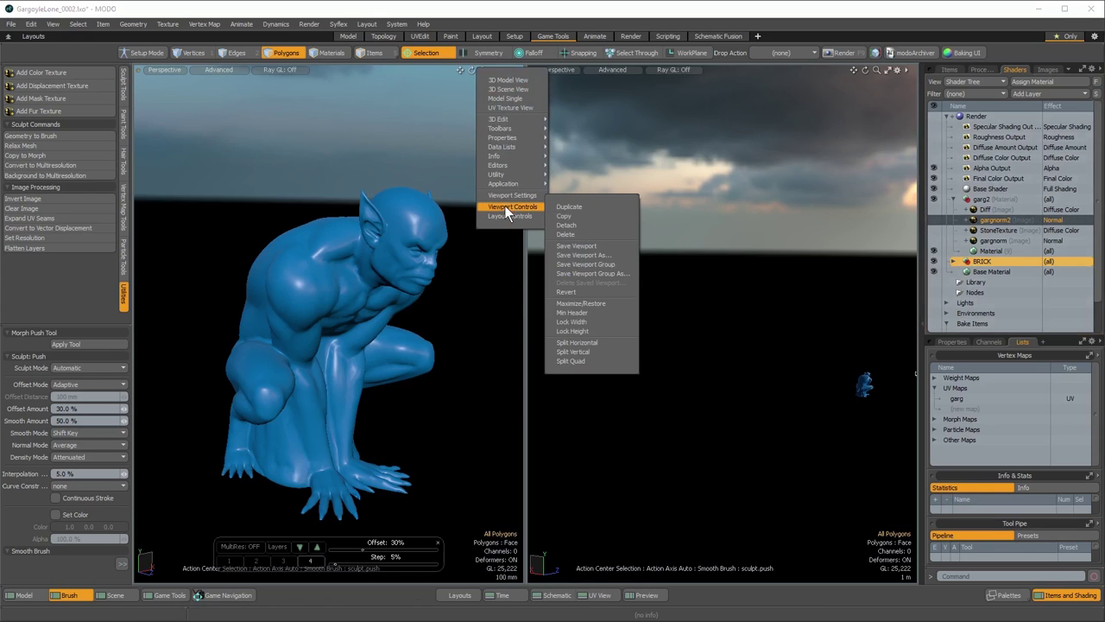
{"action": "left_click", "coordinate": [573, 235]}
Drop the Push tool, switch to item selection mode and frame the low-poly gargoyle in the remaining viewport
{"action": "mouse_move", "coordinate": [555, 393]}
{"action": "left_mouse_down", "text": "alt"}
{"action": "mouse_move", "coordinate": [731, 366]}
{"action": "mouse_move", "coordinate": [556, 368]}
{"action": "mouse_move", "coordinate": [580, 378]}
{"action": "left_mouse_up", "text": "alt"}
{"action": "key", "text": "a"}
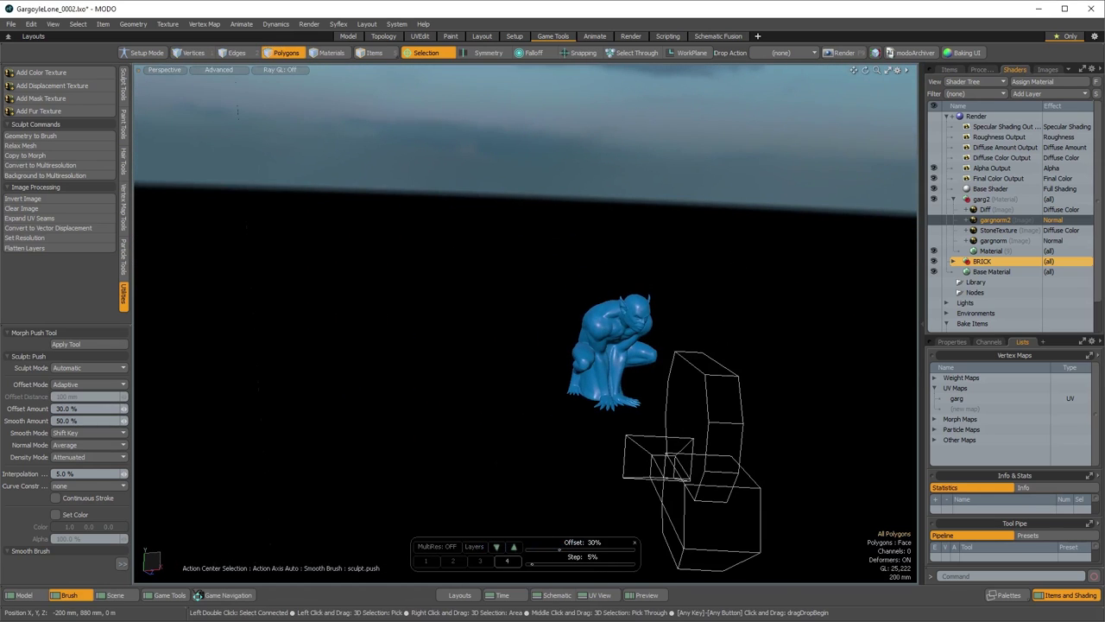
{"action": "key", "text": "q"}
{"action": "key", "text": "5"}
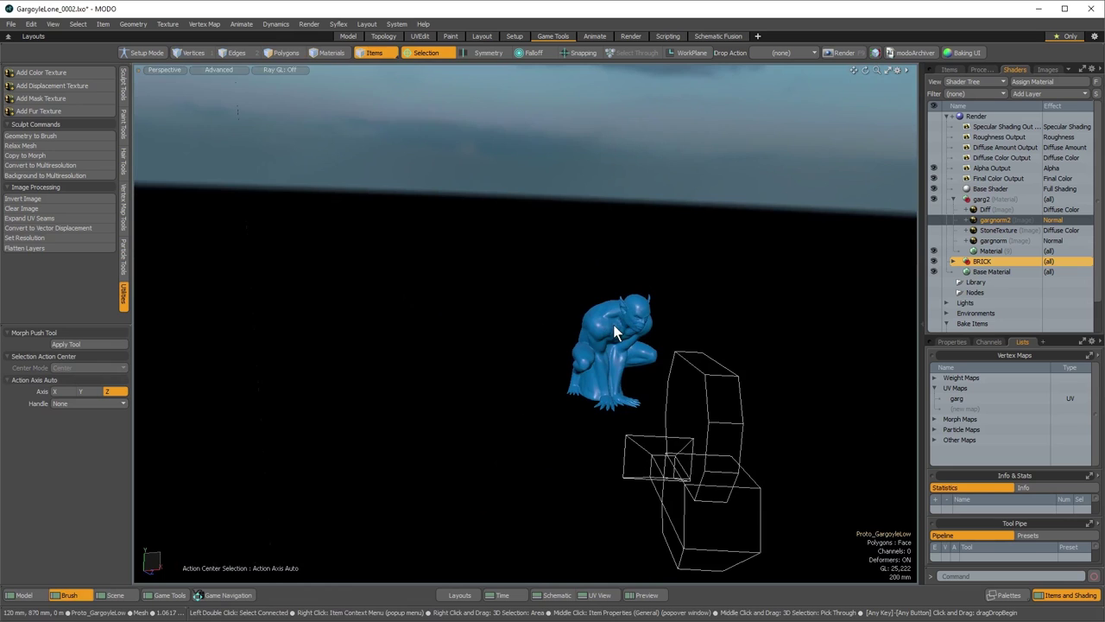
{"action": "key", "text": "shift+a"}
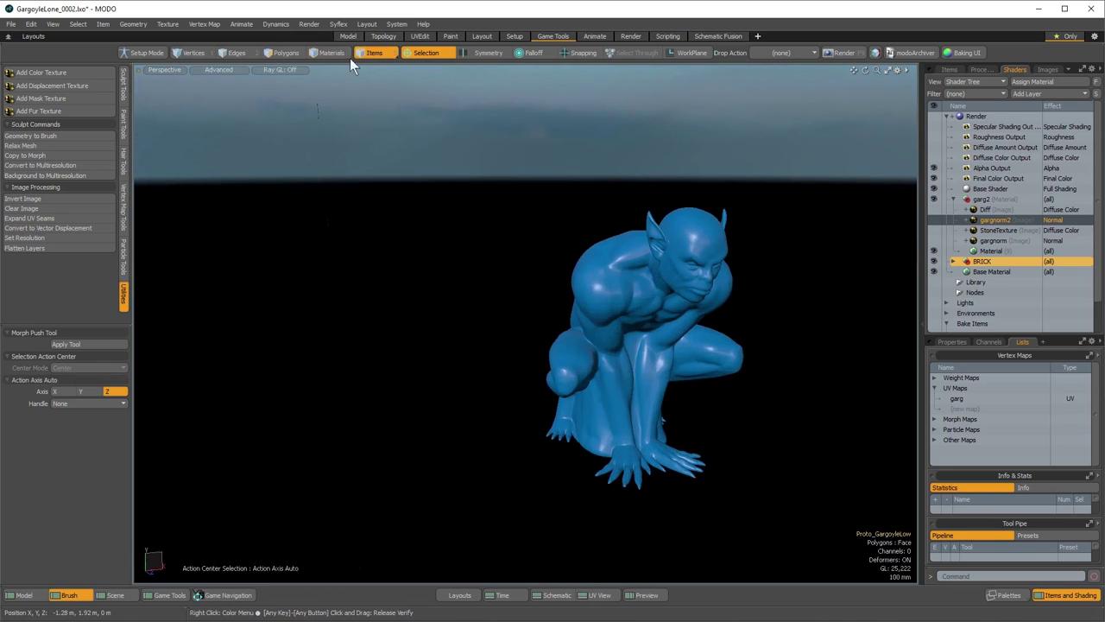
Switch to polygon selection and fit the whole scene in view to inspect the gargoyle together with the camera
{"action": "key", "text": "3"}
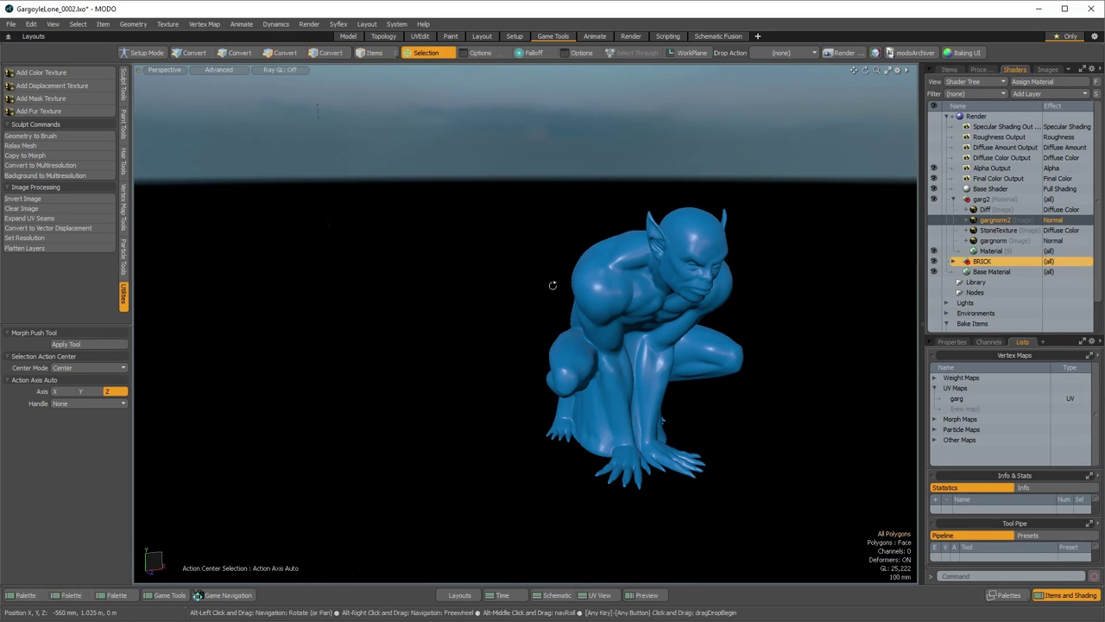
{"action": "key", "text": "a"}
{"action": "left_click_drag", "start_coordinate": [711, 329], "coordinate": [628, 436], "text": "alt"}
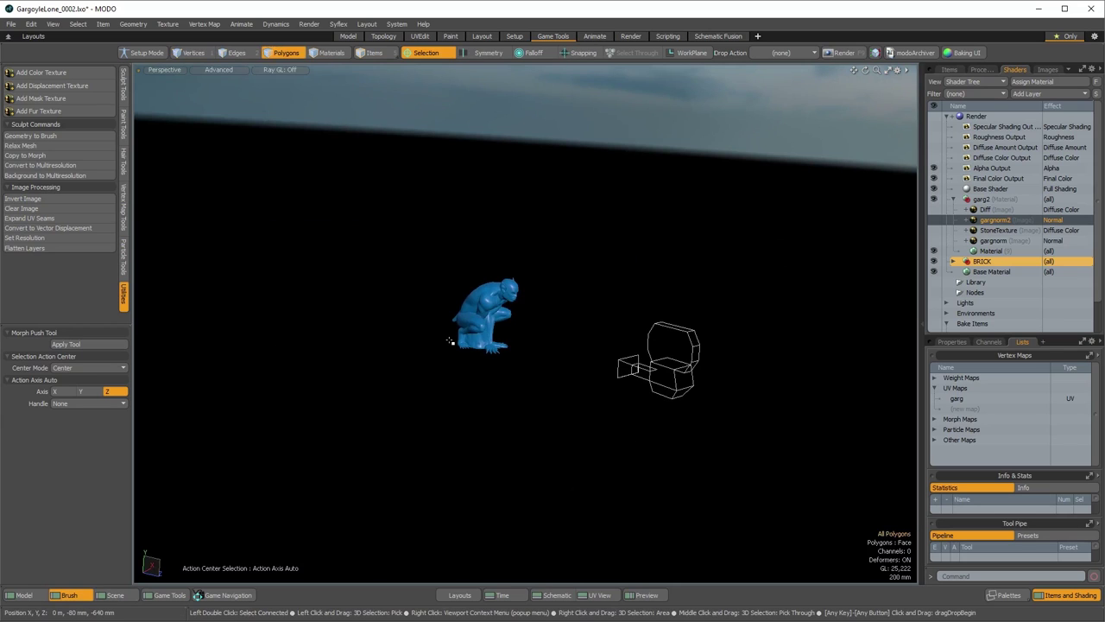
{"action": "key", "text": "a"}
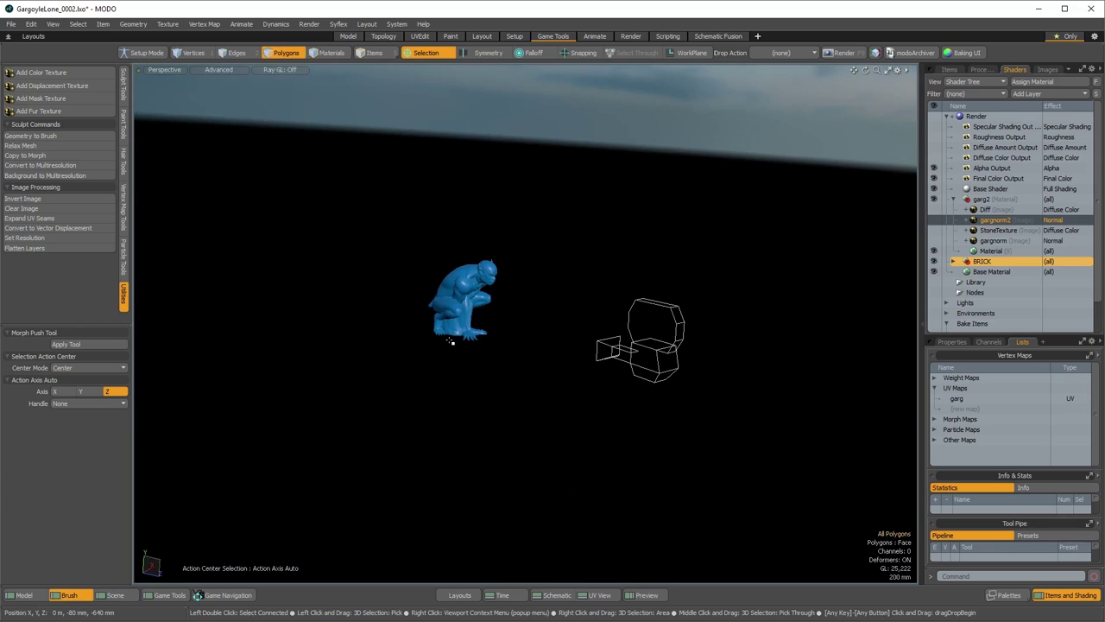
{"action": "left_click_drag", "start_coordinate": [449, 341], "coordinate": [572, 291], "text": "alt"}
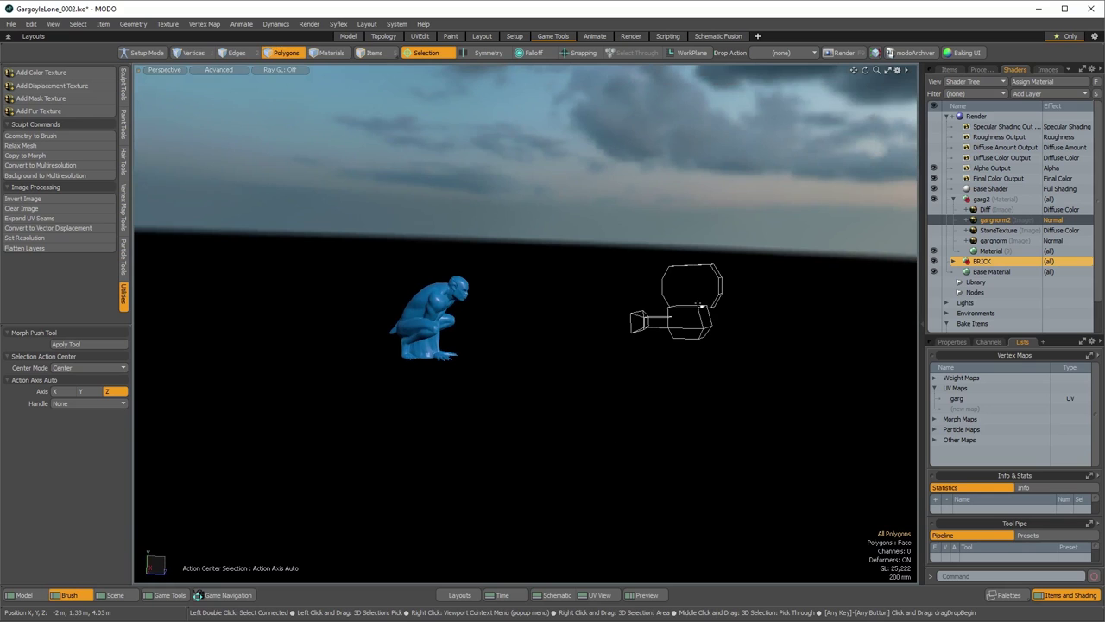
{"action": "left_click_drag", "start_coordinate": [750, 323], "coordinate": [573, 385], "text": "alt"}
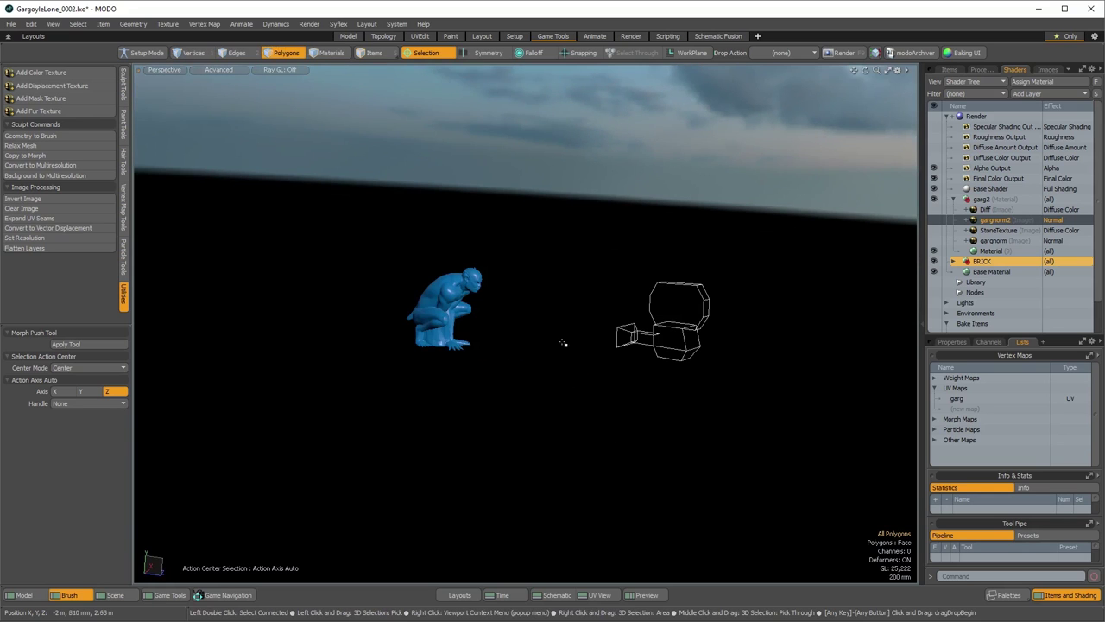
Turn on the display of lights in the perspective viewport
{"action": "left_click", "coordinate": [897, 69]}
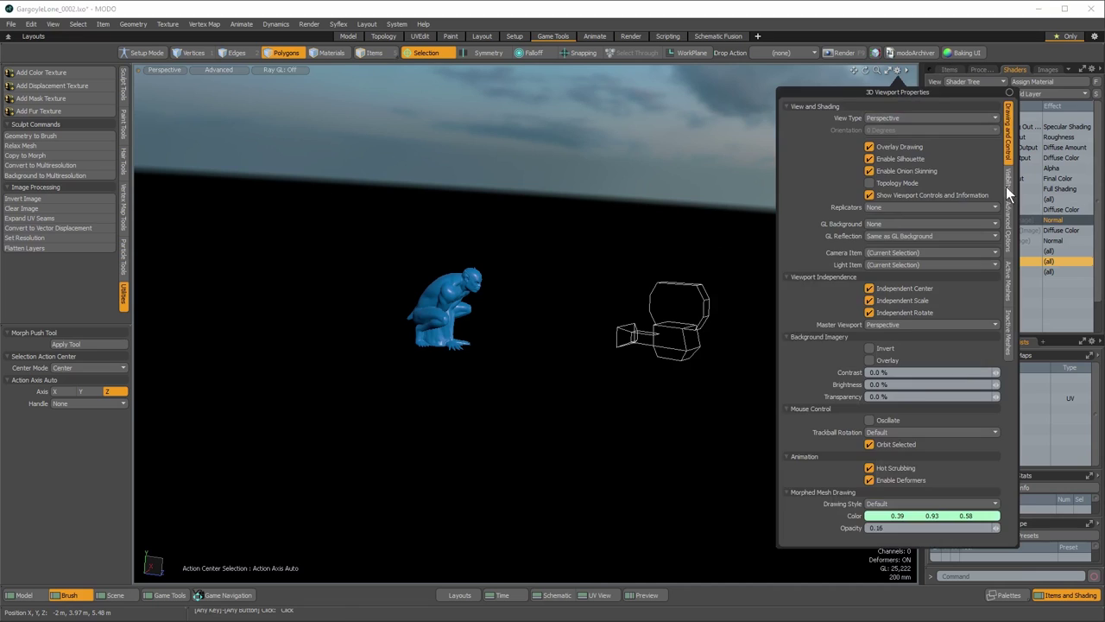
{"action": "left_click", "coordinate": [915, 118]}
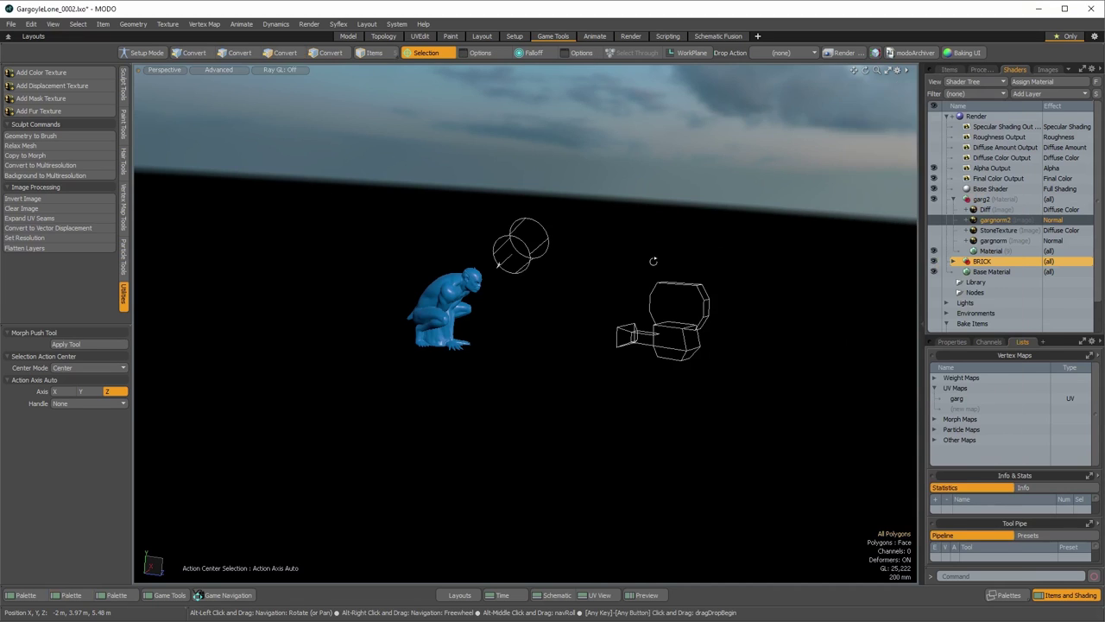
{"action": "left_click_drag", "start_coordinate": [653, 259], "coordinate": [395, 422], "text": "alt"}
{"action": "scroll", "coordinate": [397, 422], "scroll_direction": "up", "scroll_amount": 3}
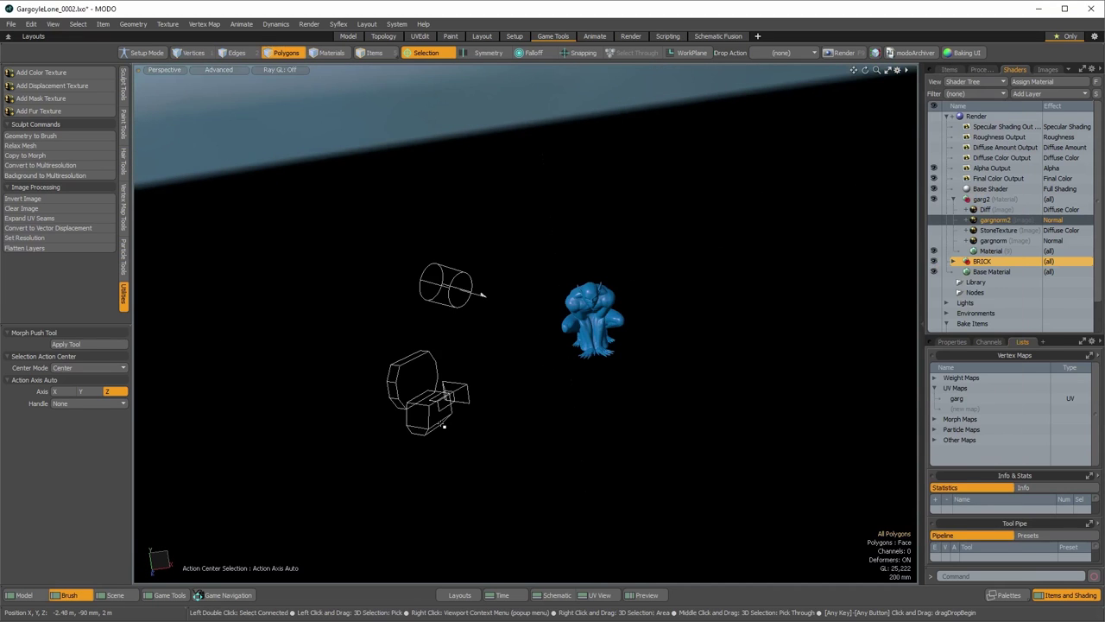
Turn off the display of lights in the perspective viewport's visibility settings
{"action": "left_click", "coordinate": [898, 71]}
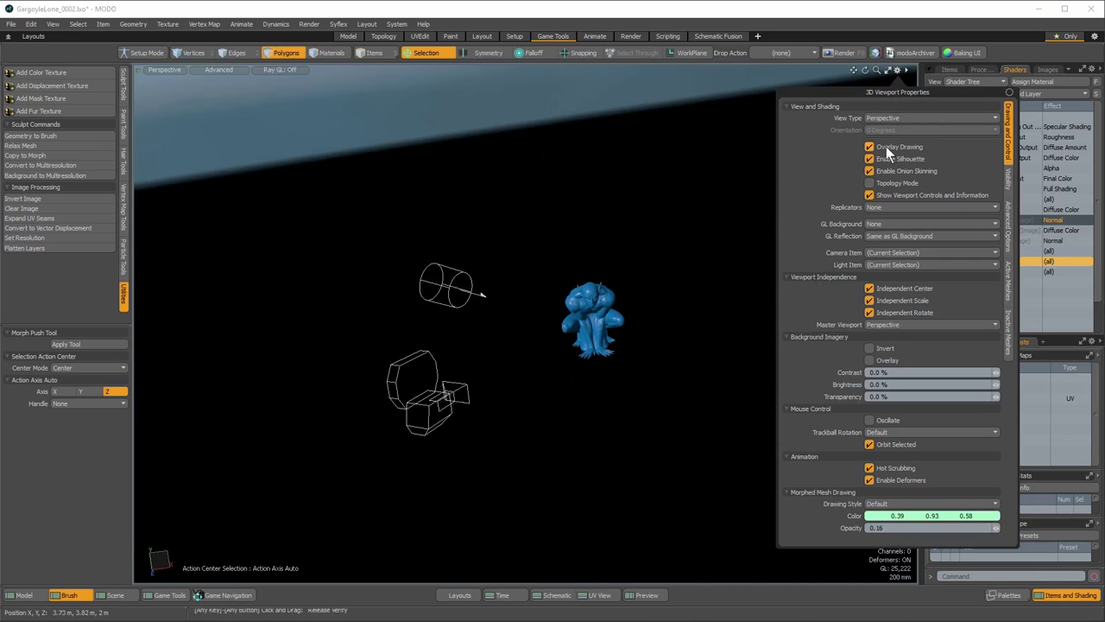
{"action": "left_click", "coordinate": [1012, 180]}
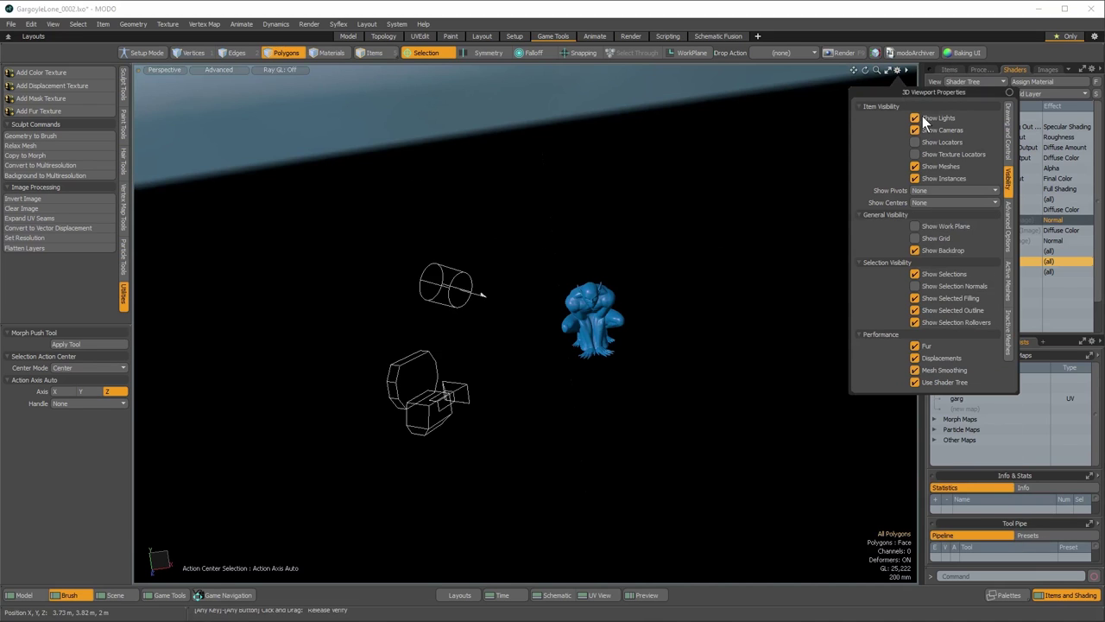
{"action": "left_click", "coordinate": [918, 119]}
{"action": "left_click_drag", "start_coordinate": [493, 370], "coordinate": [639, 406], "text": "alt"}
{"action": "left_click_drag", "start_coordinate": [612, 351], "coordinate": [770, 373], "text": "alt"}
{"action": "left_click_drag", "start_coordinate": [472, 375], "coordinate": [390, 318], "text": "alt"}
Switch to item selection and frame the selected gargoyle mesh in the viewport from different viewing angles
{"action": "left_click", "coordinate": [375, 53]}
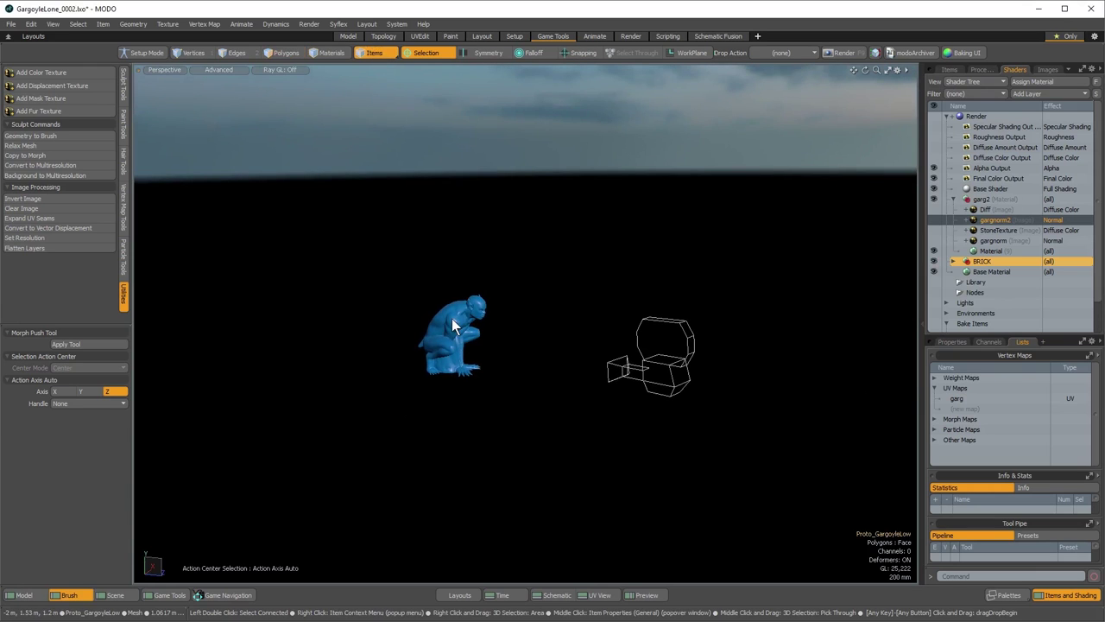
{"action": "left_click_drag", "start_coordinate": [559, 321], "coordinate": [477, 271], "text": "alt"}
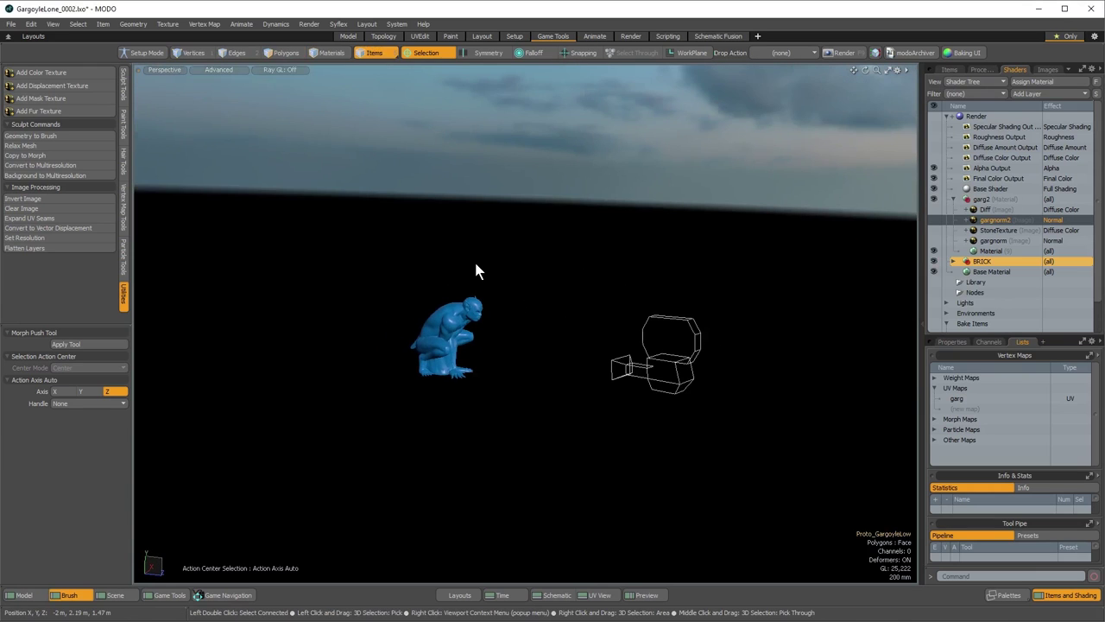
{"action": "key", "text": "shift+a"}
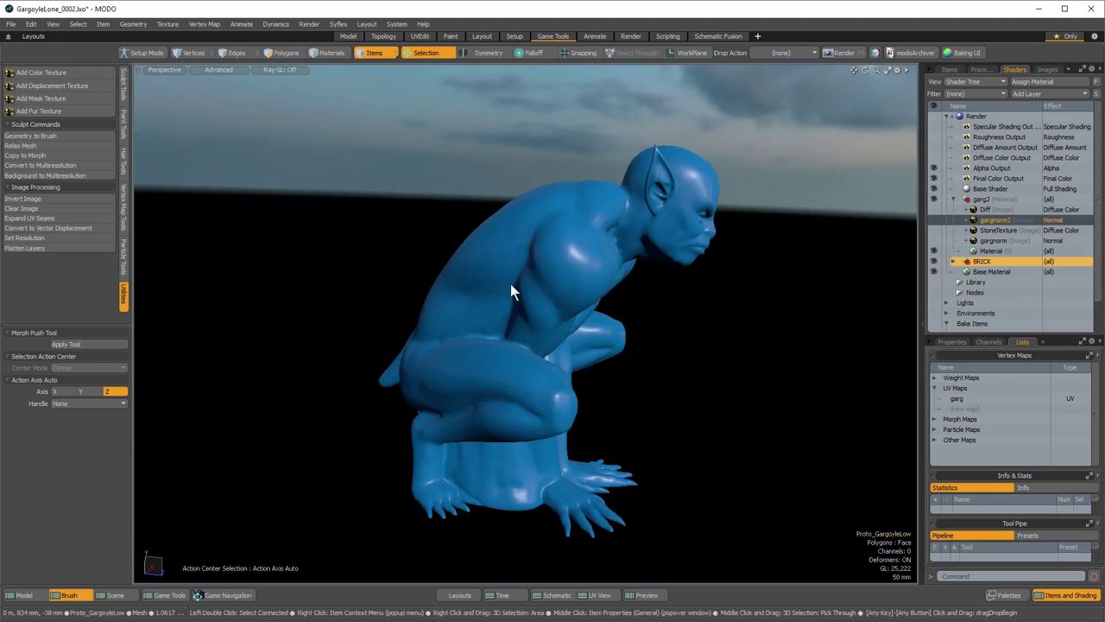
{"action": "left_click_drag", "start_coordinate": [558, 338], "coordinate": [411, 321], "text": "ctrl+alt"}
{"action": "key", "text": "shift+a"}
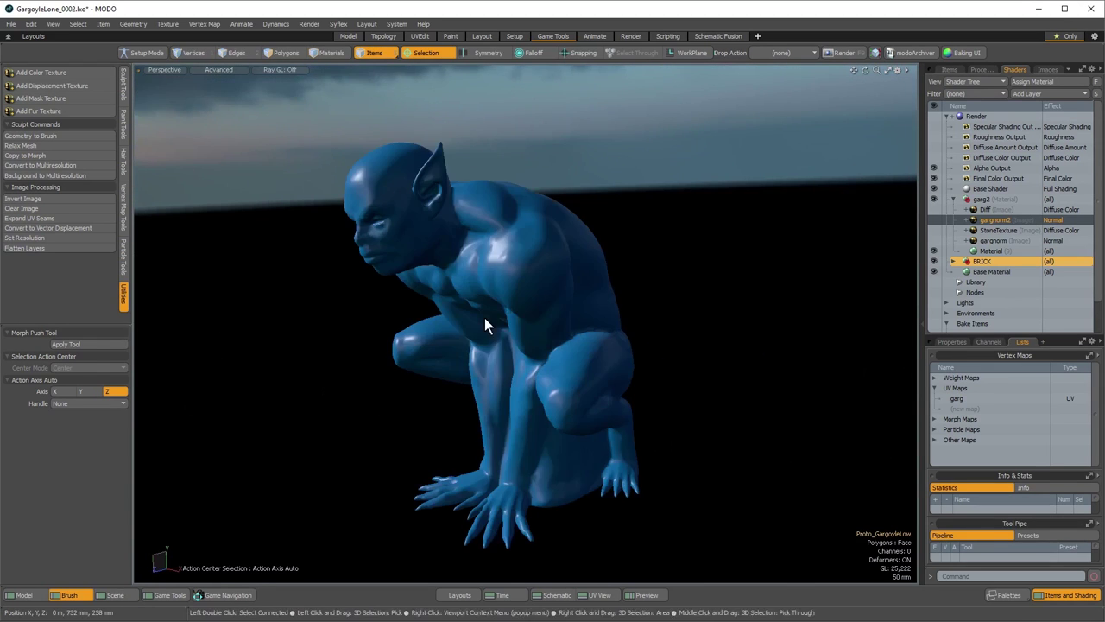
Select the camera item and frame it in the viewport
{"action": "left_click_drag", "start_coordinate": [484, 317], "coordinate": [363, 345], "text": "ctrl+alt"}
{"action": "left_click", "coordinate": [306, 318]}
{"action": "key", "text": "shift+a"}
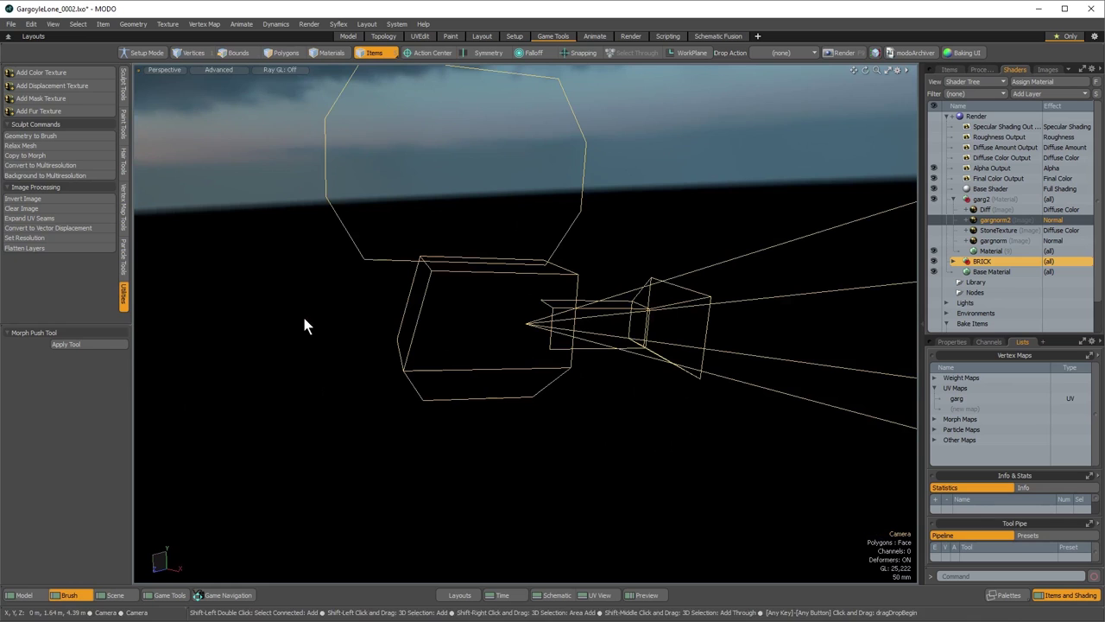
Select the Proto_GargoyleLow mesh item and frame it in the viewport
{"action": "left_click_drag", "start_coordinate": [586, 332], "coordinate": [210, 287], "text": "ctrl+alt"}
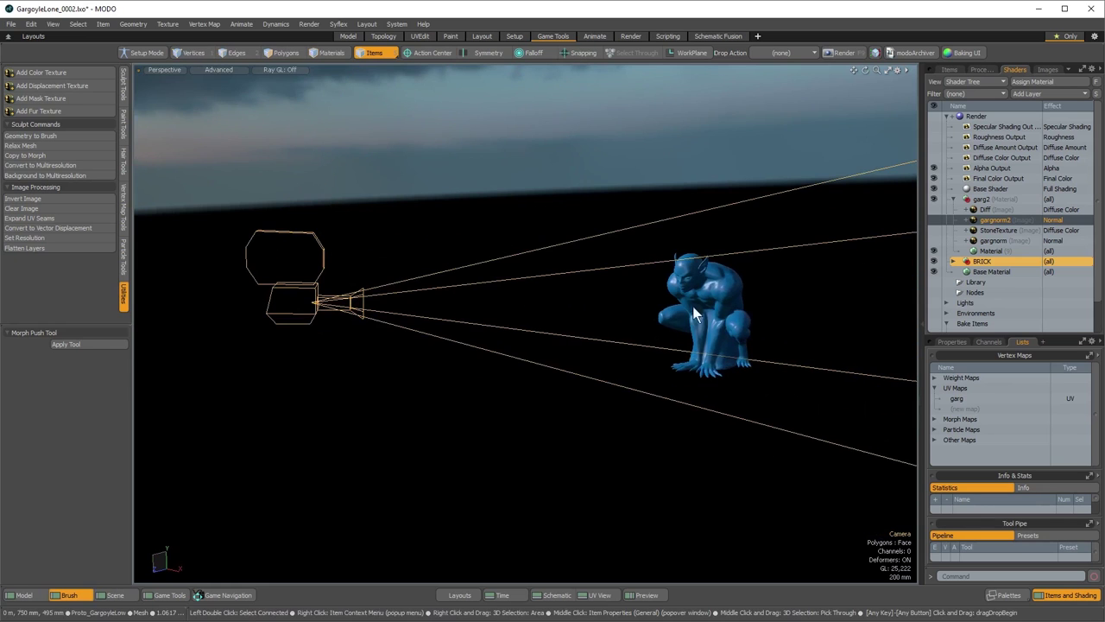
{"action": "left_click", "coordinate": [713, 298]}
{"action": "left_click_drag", "start_coordinate": [713, 299], "coordinate": [577, 308], "text": "alt+shift"}
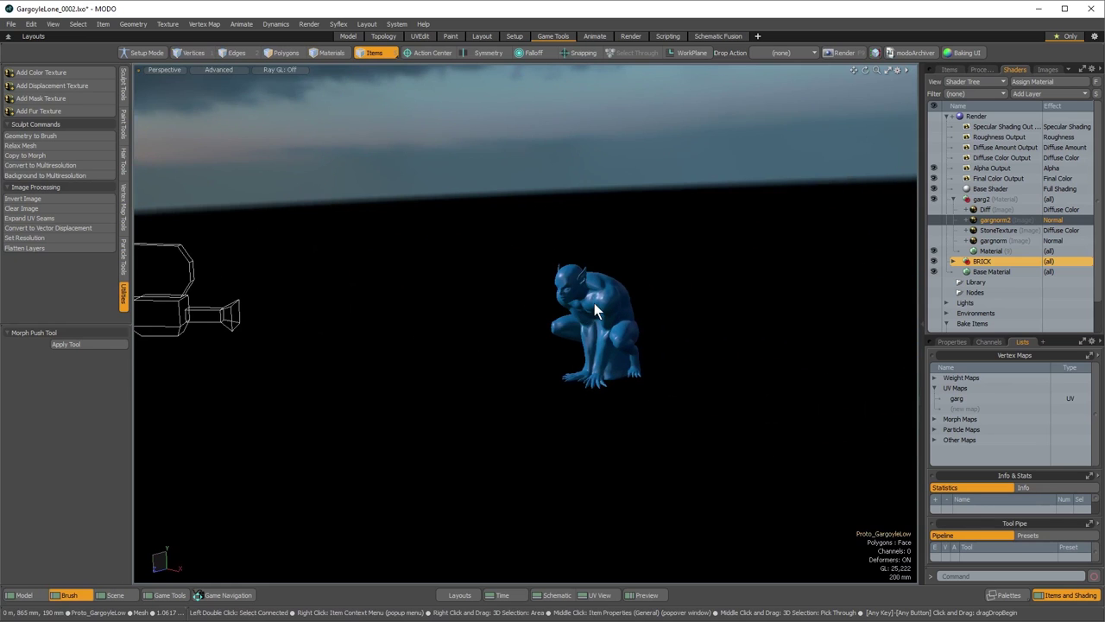
{"action": "key", "text": "shift+a"}
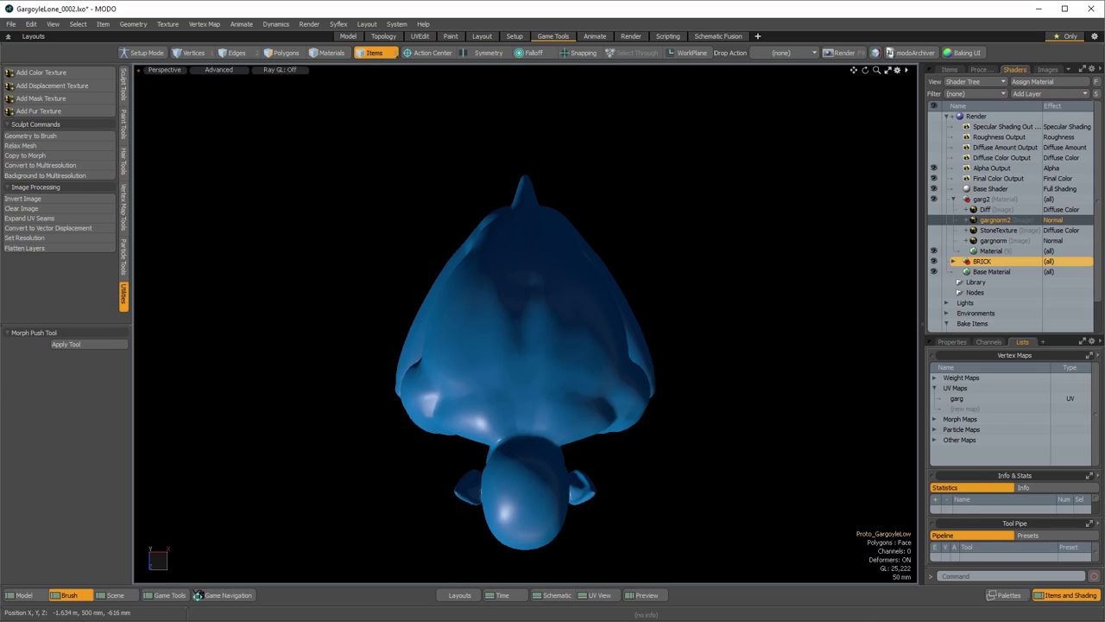
Activate the UV Unwrap Tool and examine its Method and Initial Projection options, leaving them as they are and dropping the tool
{"action": "left_click", "coordinate": [23, 595]}
{"action": "left_click", "coordinate": [123, 275]}
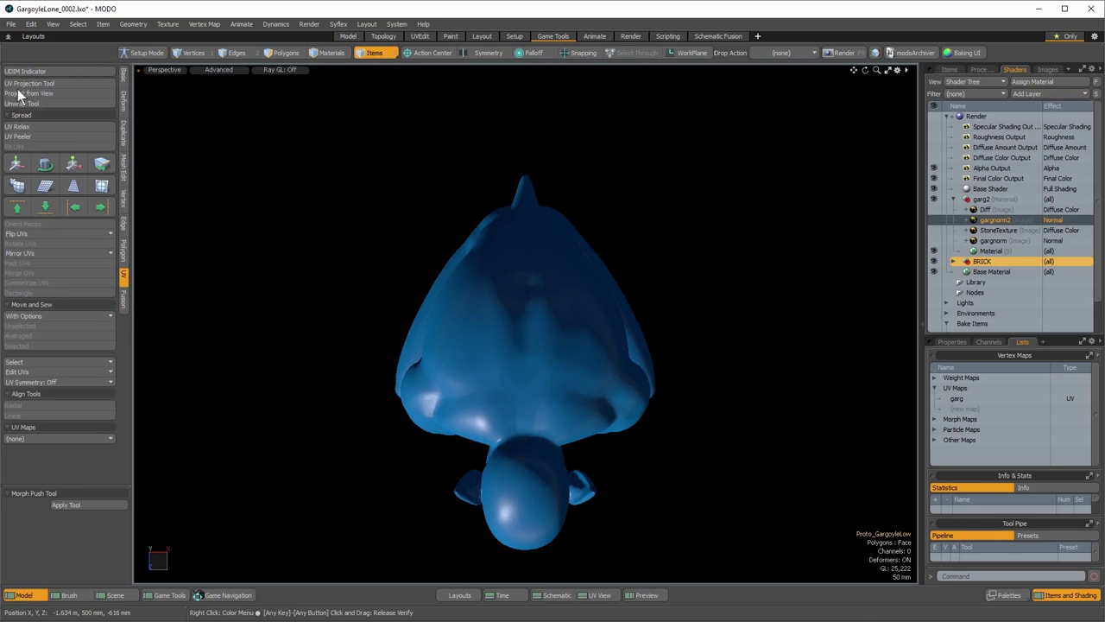
{"action": "left_click", "coordinate": [32, 103]}
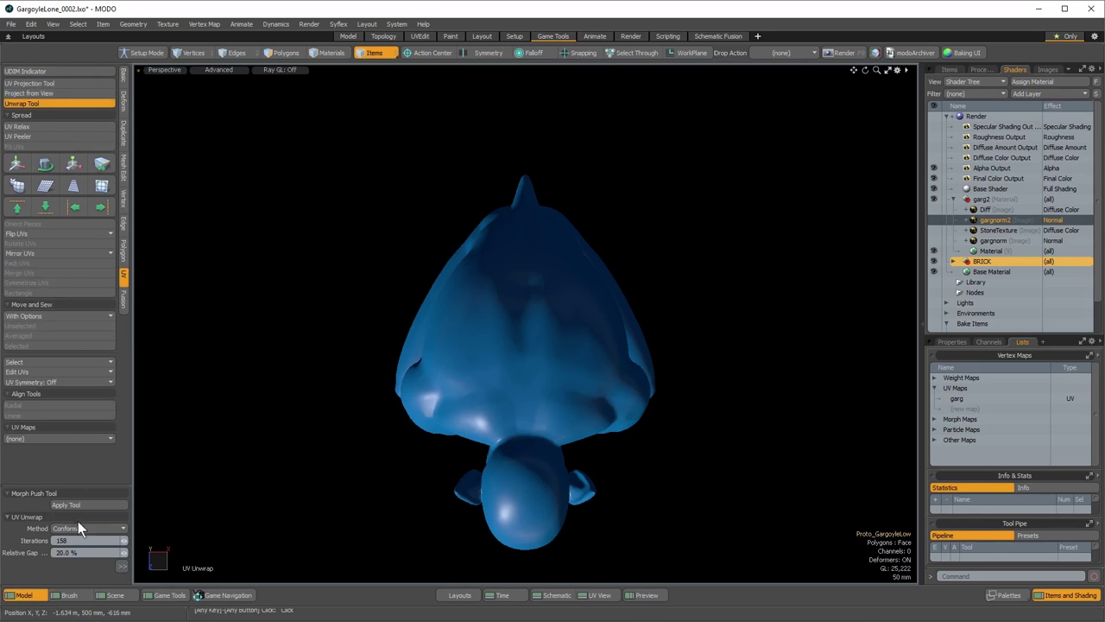
{"action": "left_click", "coordinate": [83, 530]}
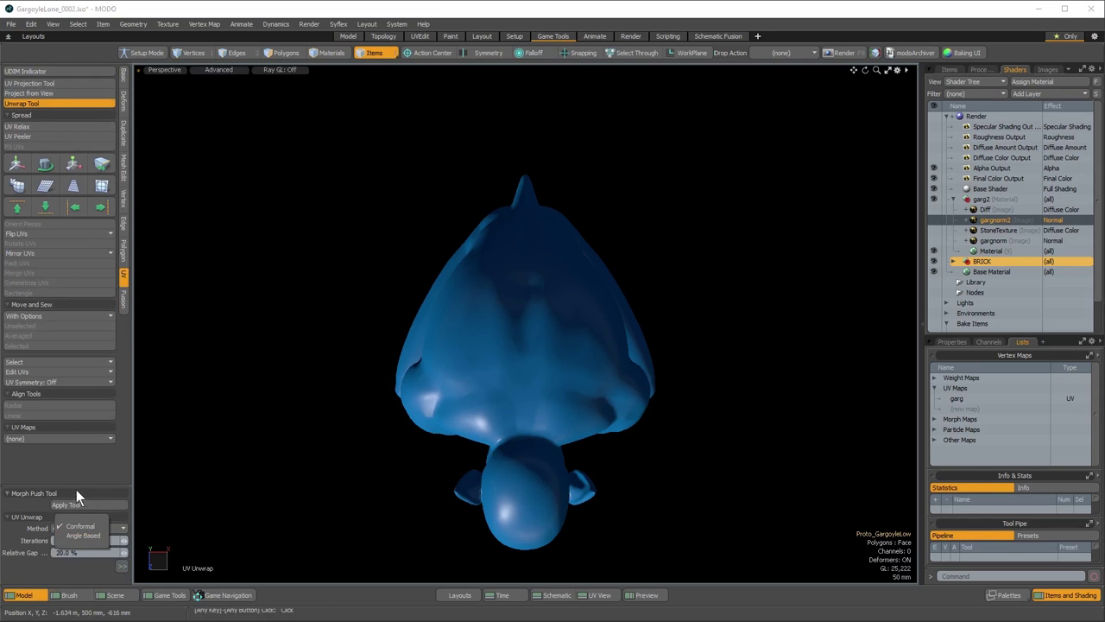
{"action": "left_click", "coordinate": [75, 445]}
{"action": "left_click_drag", "start_coordinate": [96, 486], "coordinate": [92, 290]}
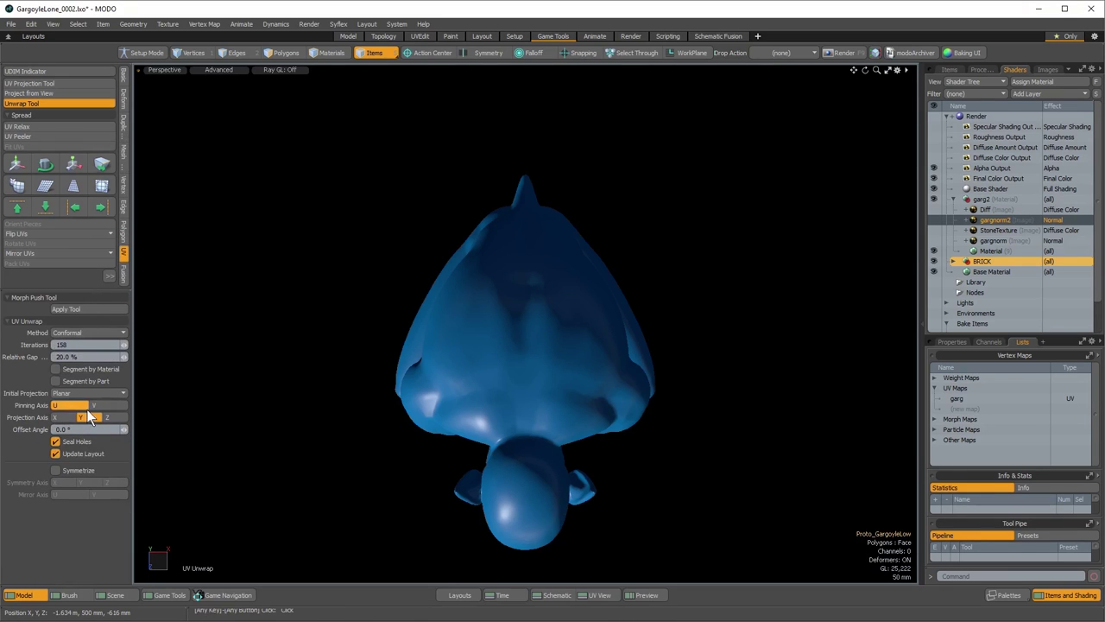
{"action": "left_click", "coordinate": [73, 384]}
{"action": "left_click", "coordinate": [71, 392]}
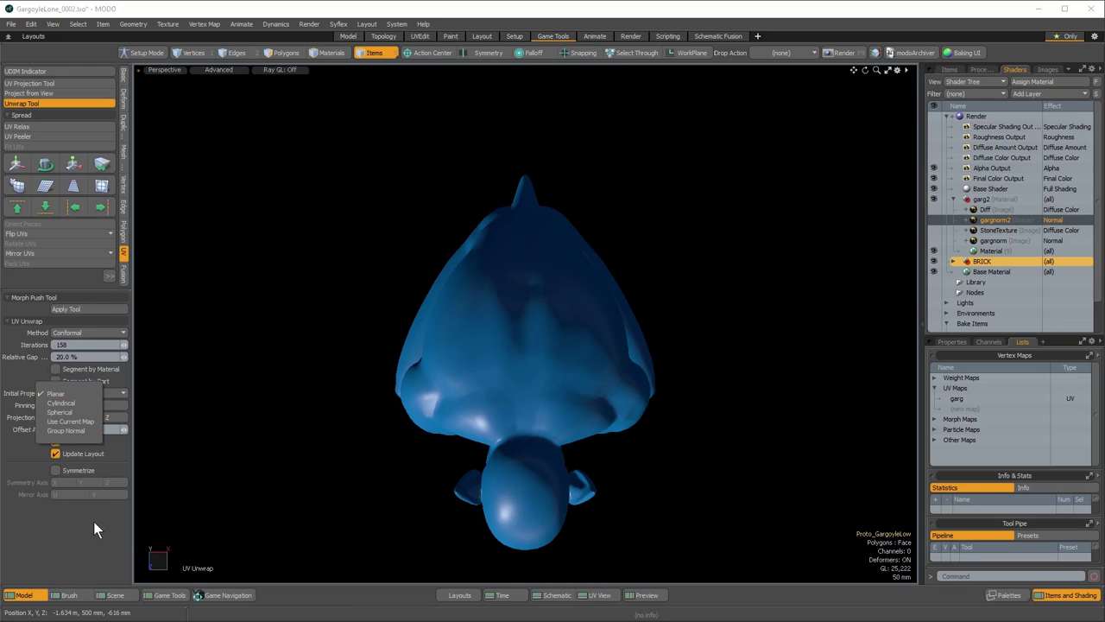
{"action": "left_click", "coordinate": [417, 424], "text": "alt"}
{"action": "left_click_drag", "start_coordinate": [492, 423], "coordinate": [500, 281], "text": "alt"}
{"action": "key", "text": "space"}
Select a patch of polygons on the gargoyle's shoulder and frame that selection in the viewport
{"action": "left_click", "coordinate": [286, 53]}
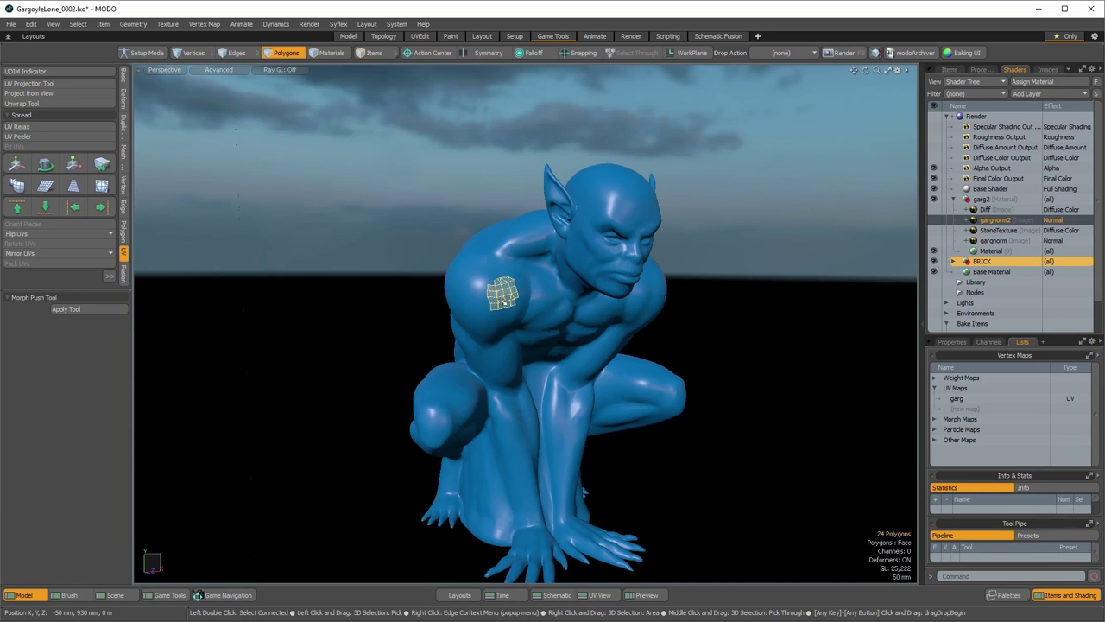
{"action": "key", "text": "shift+a"}
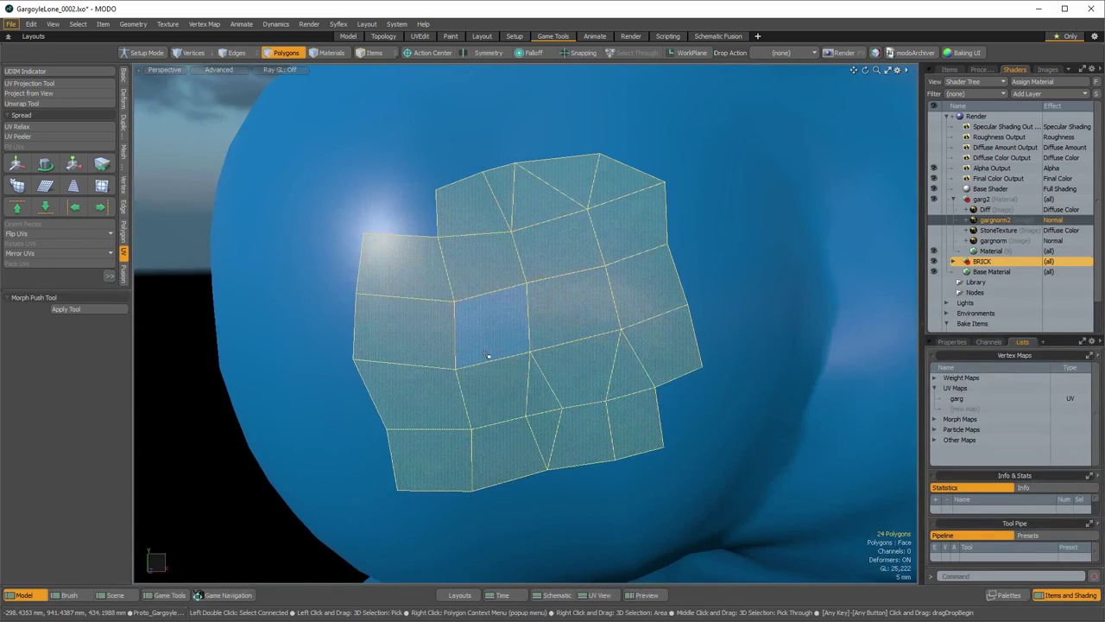
{"action": "scroll", "coordinate": [488, 354], "scroll_direction": "down", "scroll_amount": 6}
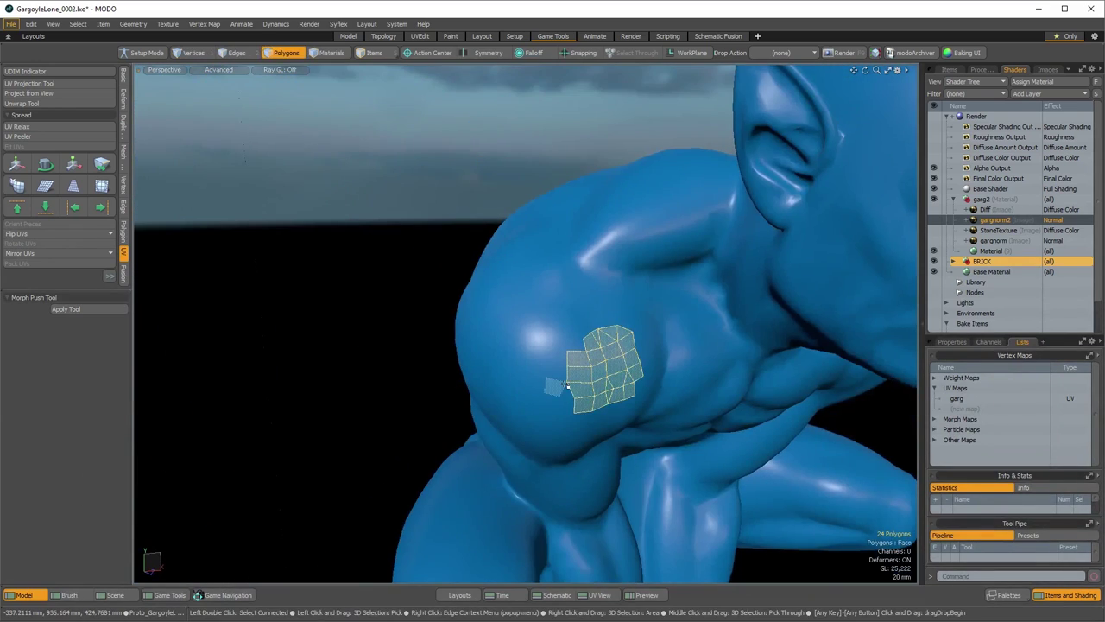
{"action": "key", "text": "shift+a"}
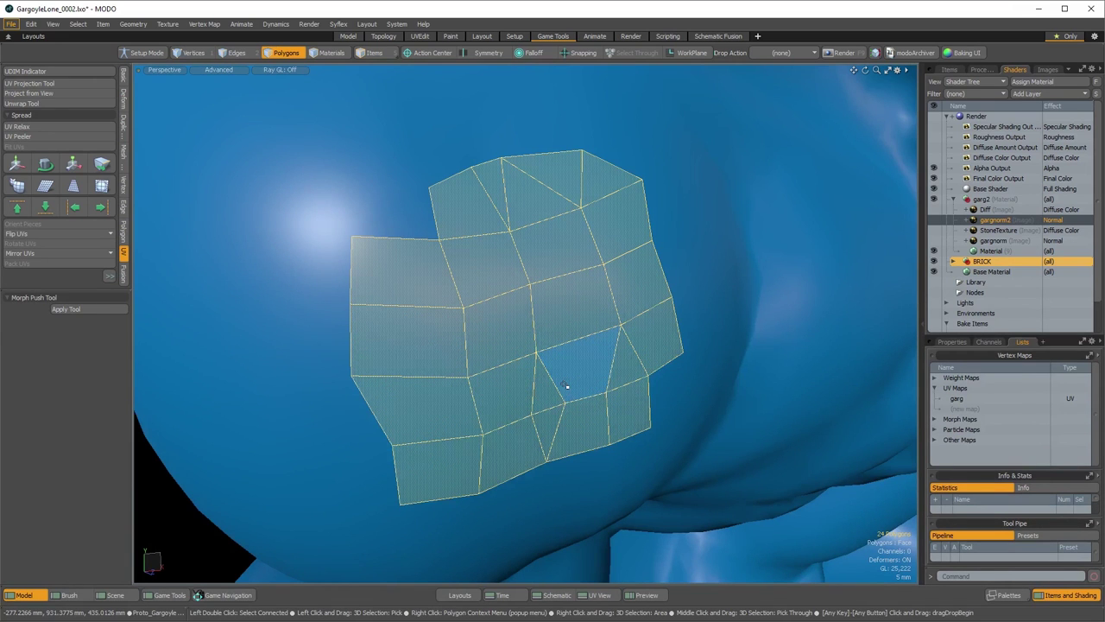
Switch to vertex selection and set the perspective viewport's shading style to Vertex Map
{"action": "left_click_drag", "start_coordinate": [562, 371], "coordinate": [372, 345], "text": "ctrl+alt"}
{"action": "left_click_drag", "start_coordinate": [373, 345], "coordinate": [229, 369], "text": "alt"}
{"action": "left_click_drag", "start_coordinate": [662, 404], "coordinate": [534, 356], "text": "alt+shift"}
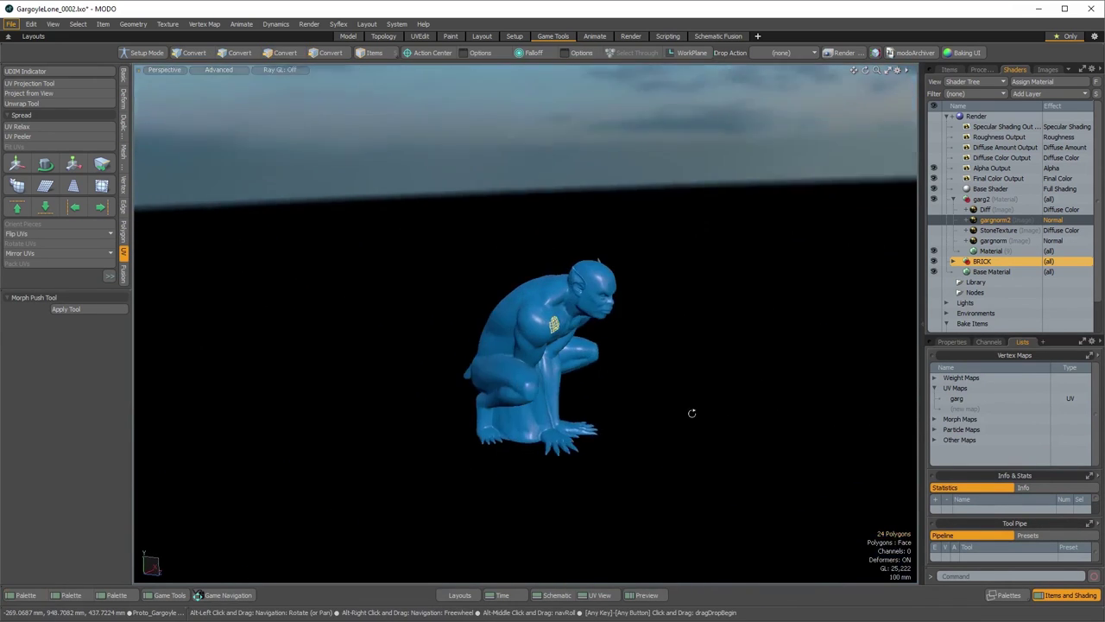
{"action": "left_click_drag", "start_coordinate": [690, 411], "coordinate": [475, 296], "text": "alt"}
{"action": "key", "text": "1"}
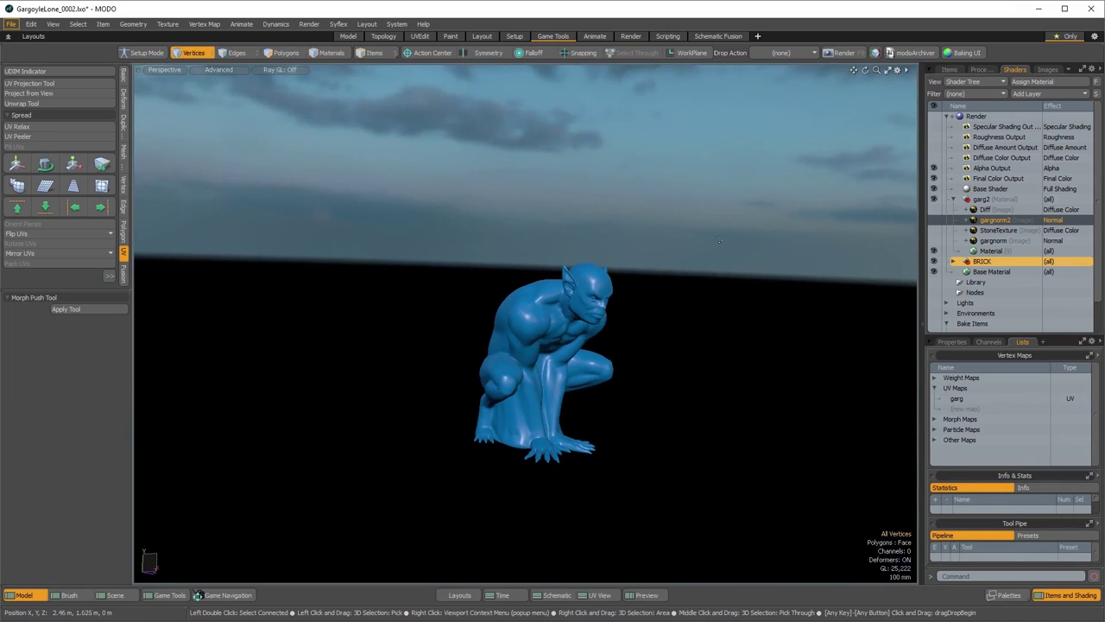
{"action": "left_click", "coordinate": [214, 73]}
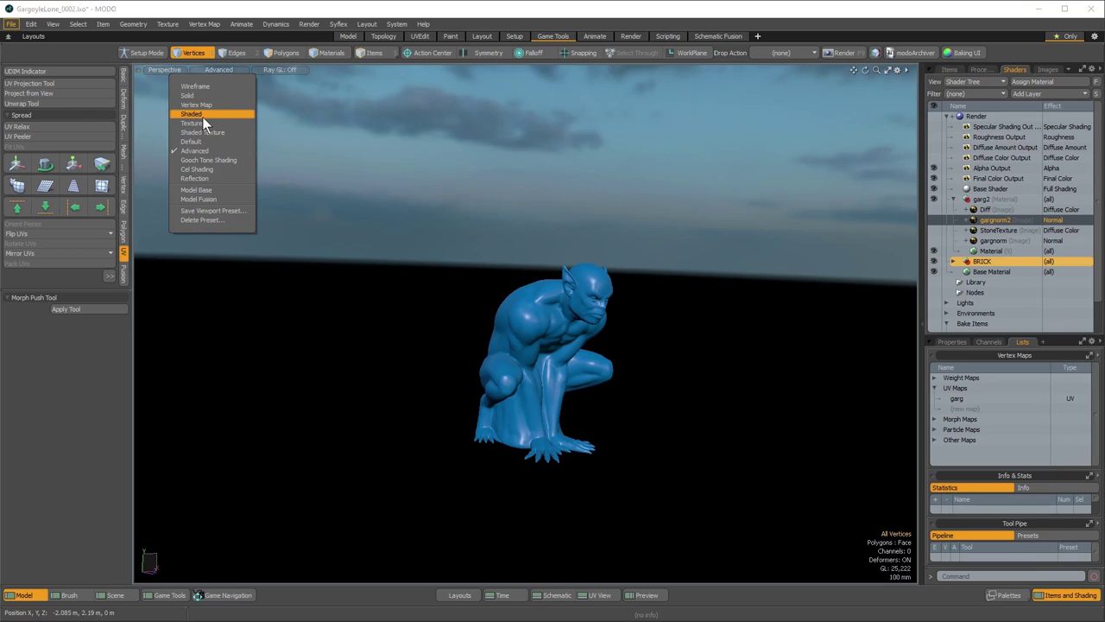
{"action": "left_click", "coordinate": [197, 104]}
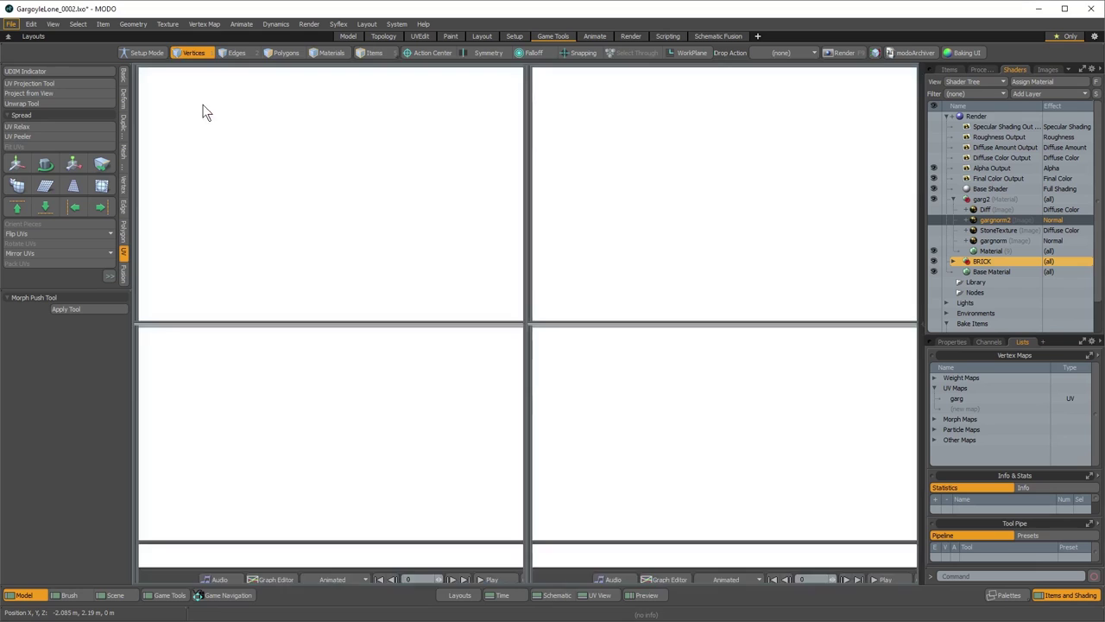
{"action": "scroll", "coordinate": [542, 346], "scroll_direction": "up", "scroll_amount": 3}
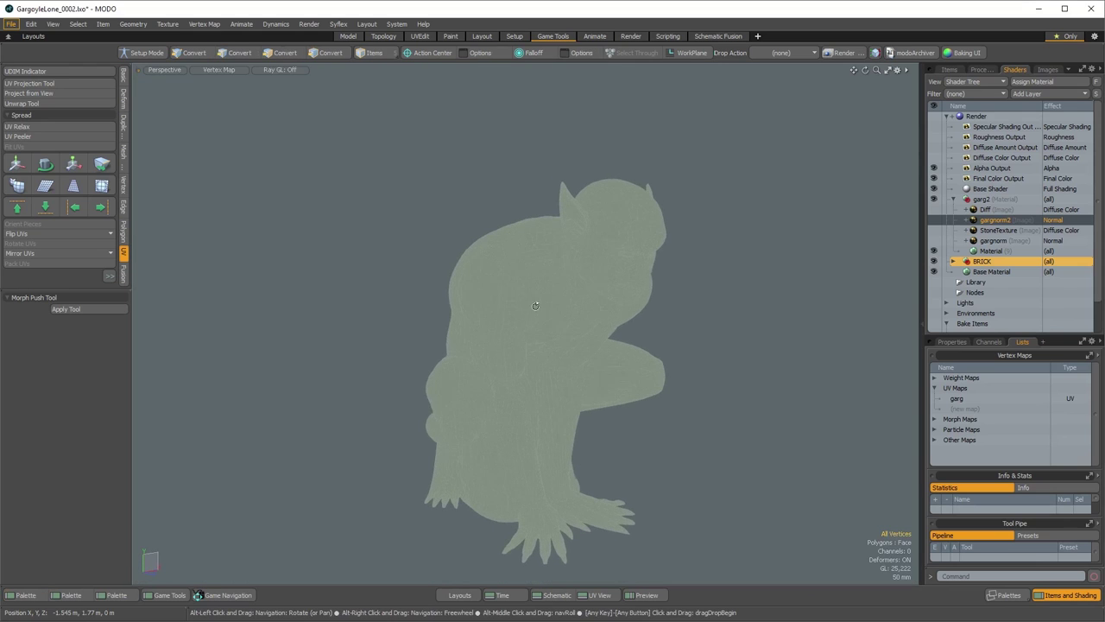
Look through the Game Tools and Brush palettes and bring up the Vertex Map Tools
{"action": "left_click", "coordinate": [169, 595]}
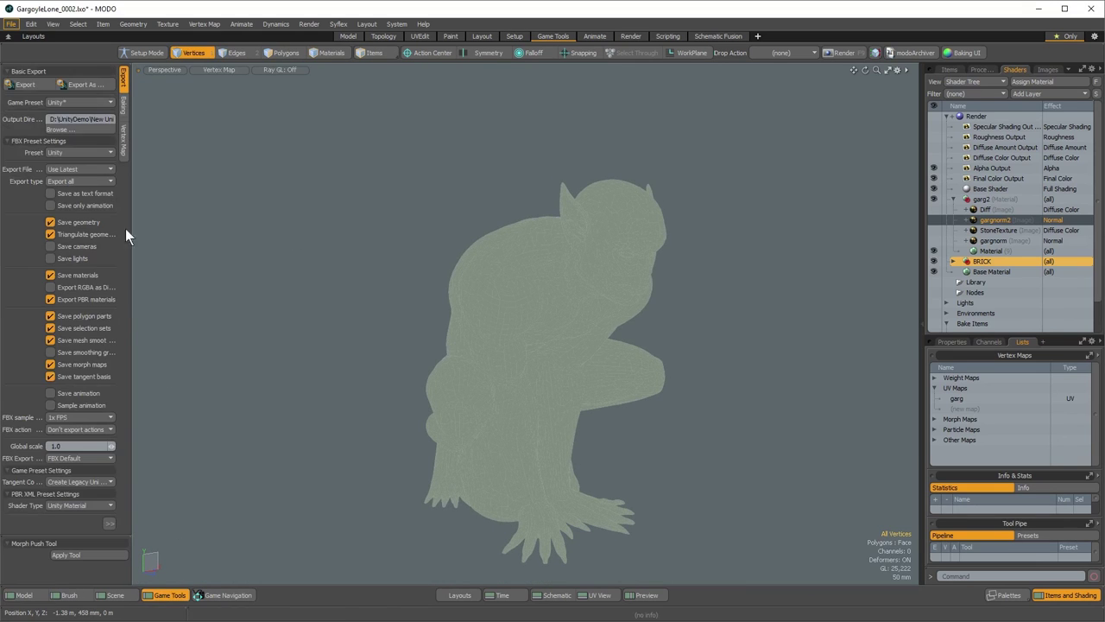
{"action": "left_click", "coordinate": [120, 147]}
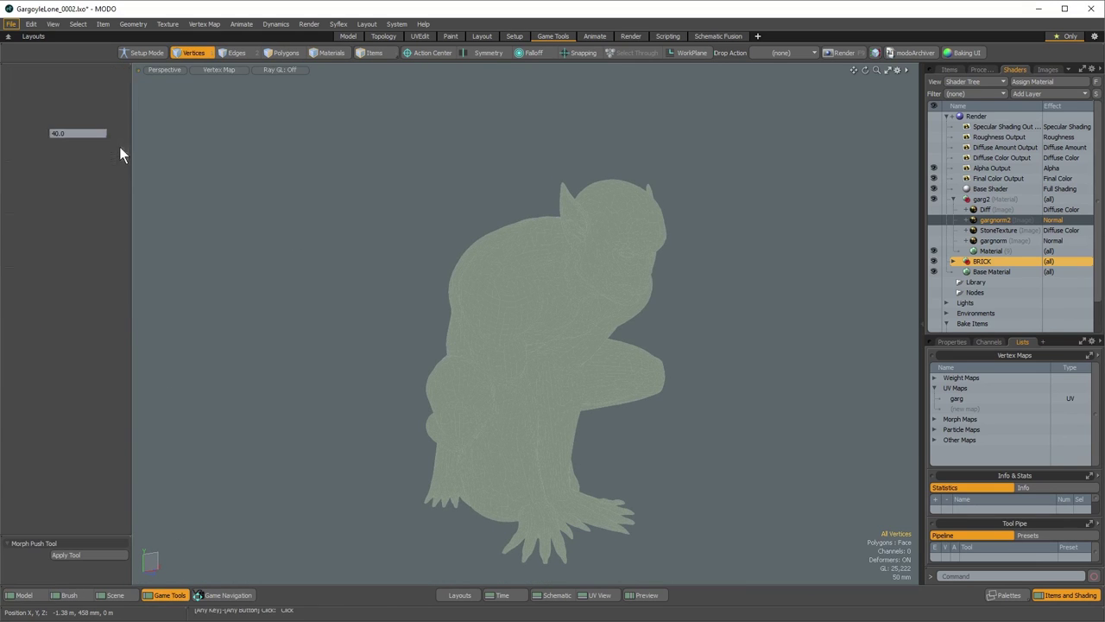
{"action": "left_click", "coordinate": [69, 595]}
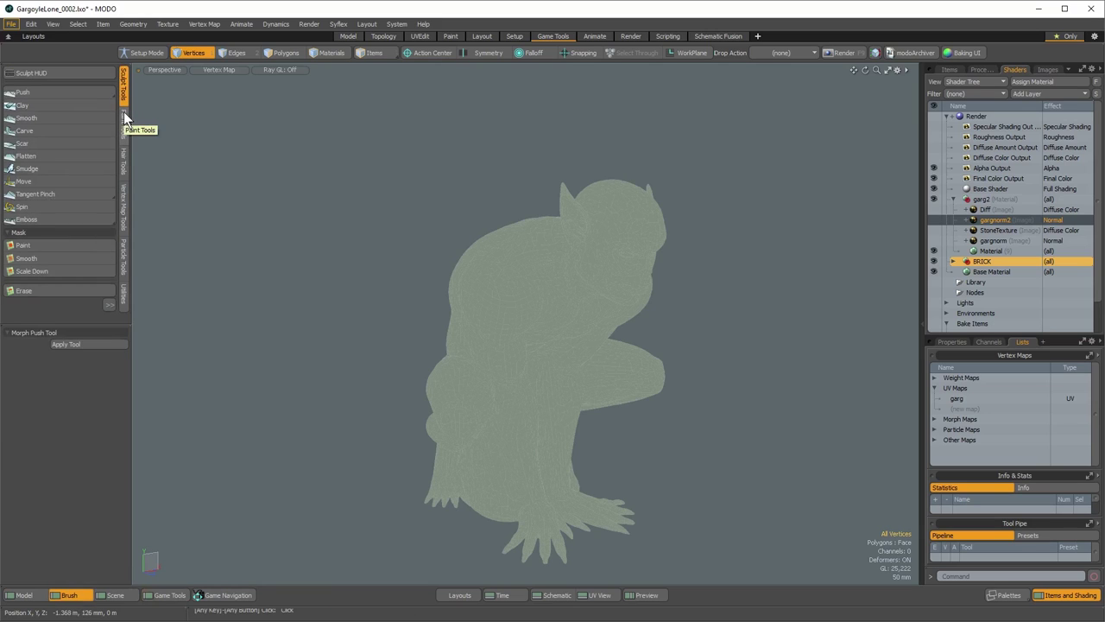
{"action": "left_click", "coordinate": [124, 113]}
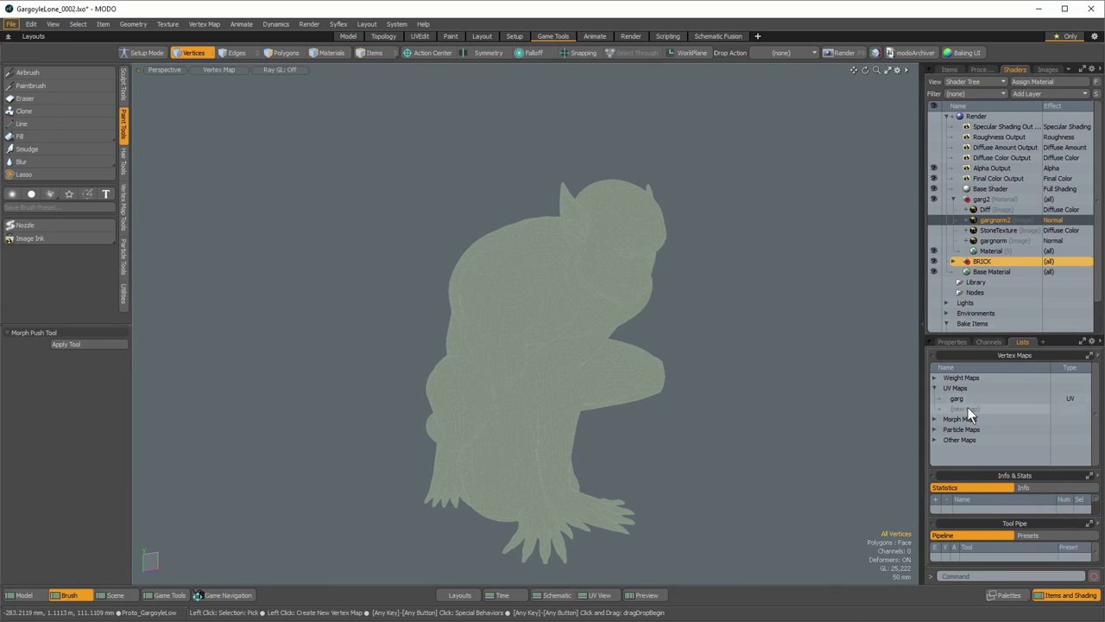
{"action": "left_click", "coordinate": [126, 211]}
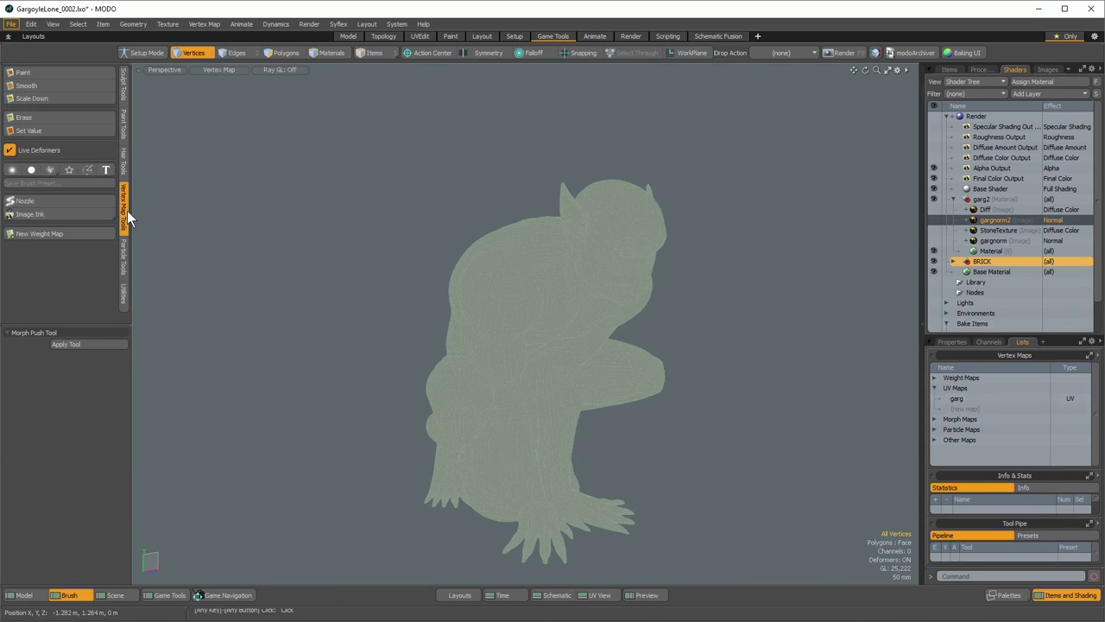
Create an RGBA vertex map named Color under Other Maps, initialised to white with a value of 1.0
{"action": "left_click", "coordinate": [936, 440]}
{"action": "scroll", "coordinate": [961, 442], "scroll_direction": "down", "scroll_amount": 2}
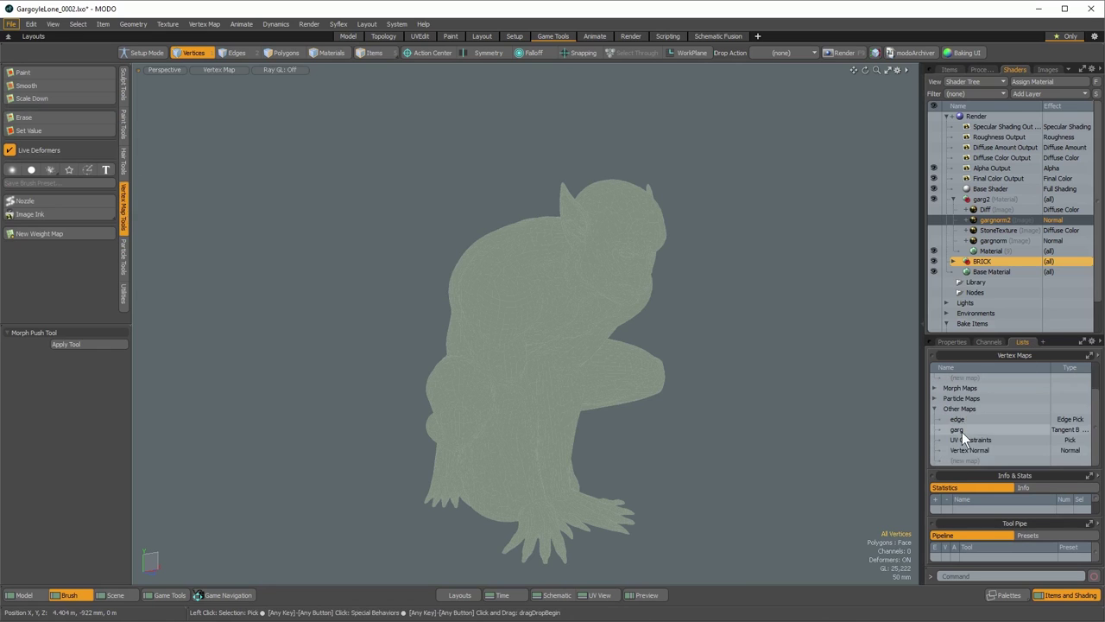
{"action": "left_click", "coordinate": [964, 451]}
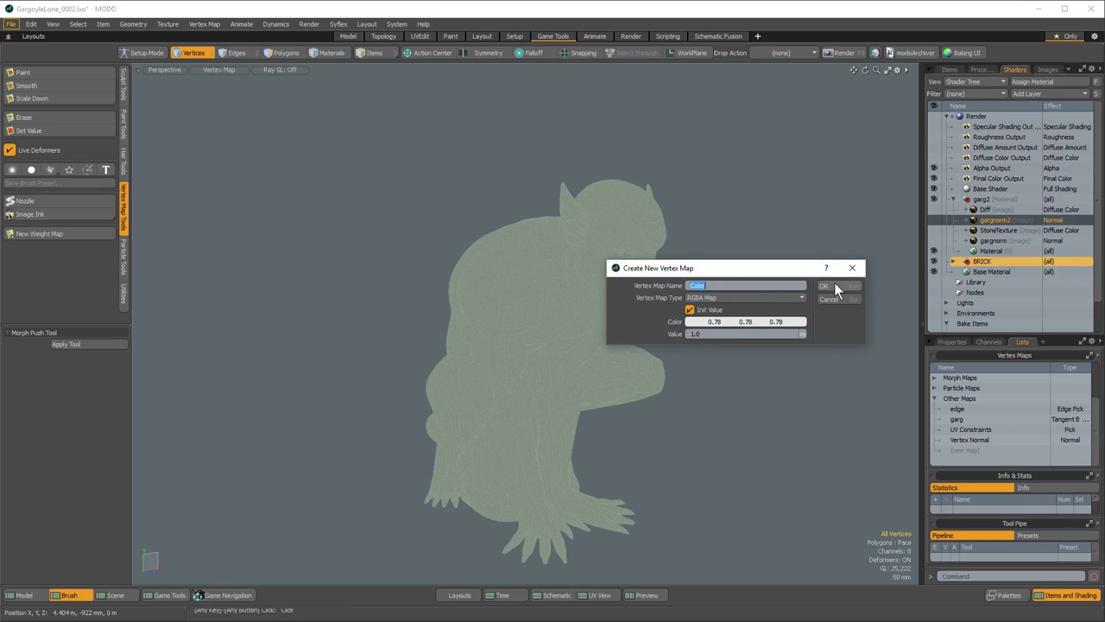
{"action": "left_click", "coordinate": [701, 323]}
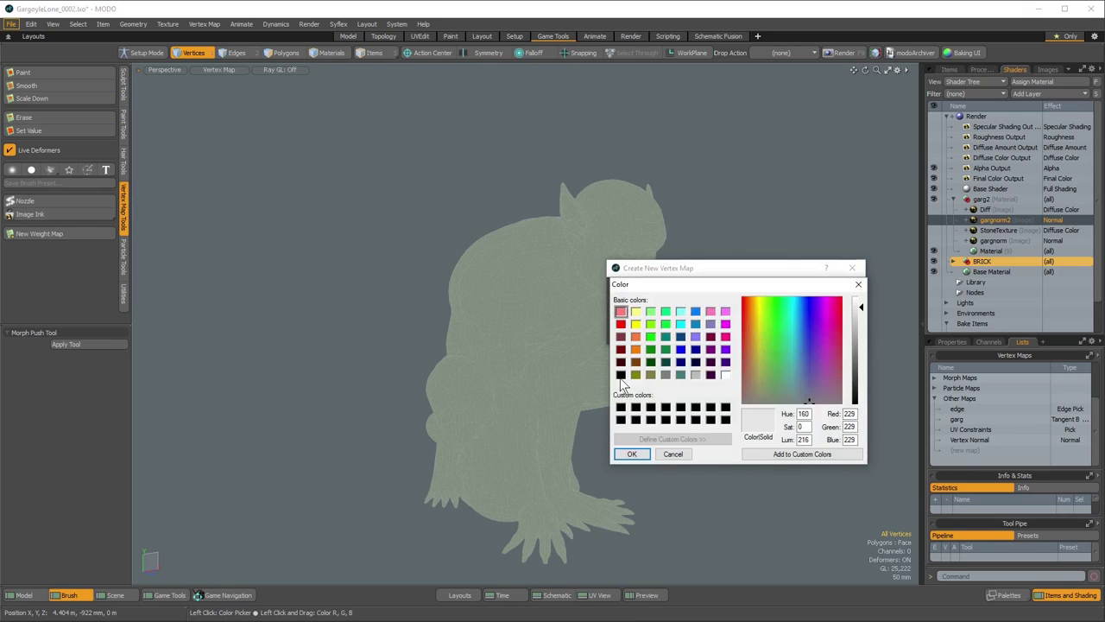
{"action": "left_click", "coordinate": [726, 374]}
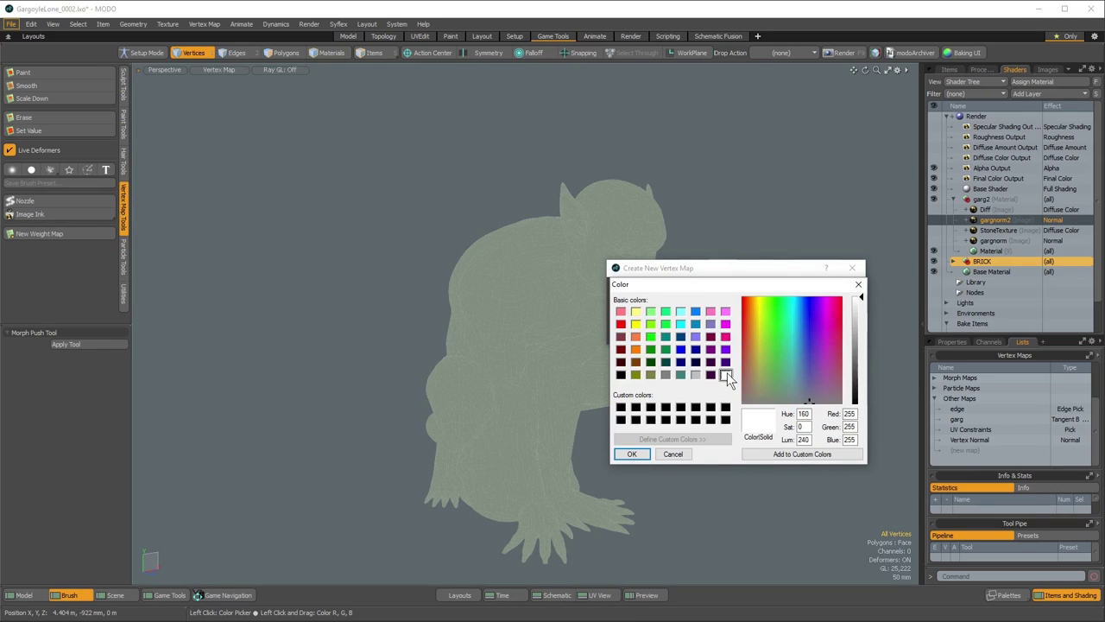
{"action": "left_click", "coordinate": [632, 454]}
{"action": "left_click", "coordinate": [819, 288]}
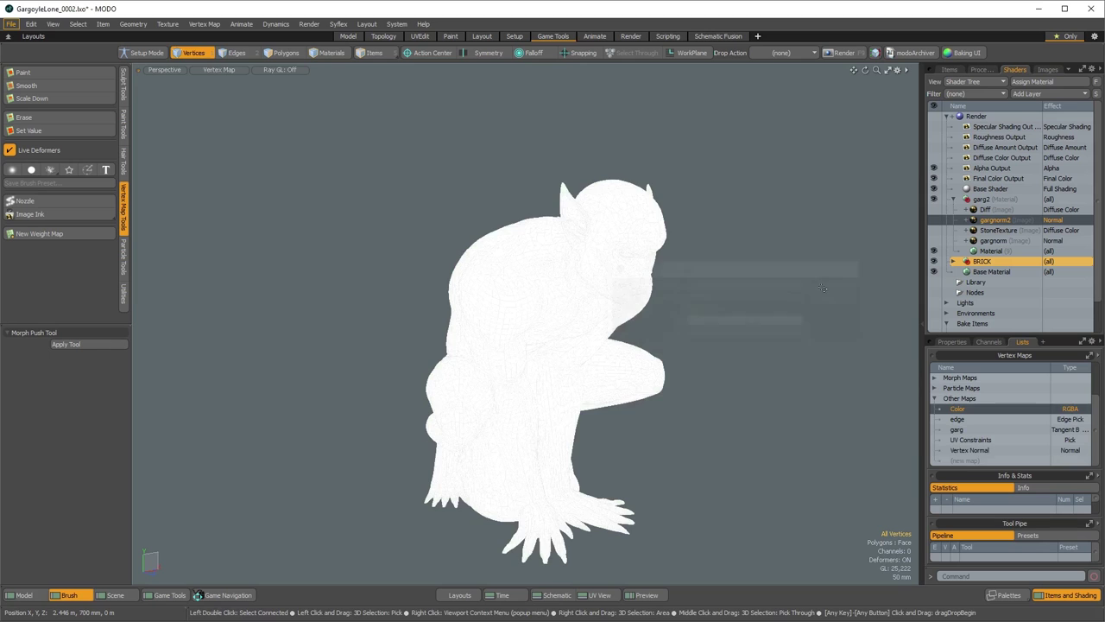
Activate the vertex map Paint tool for the Color map and enlarge its brush to size 96
{"action": "left_click_drag", "start_coordinate": [754, 380], "coordinate": [679, 303], "text": "alt"}
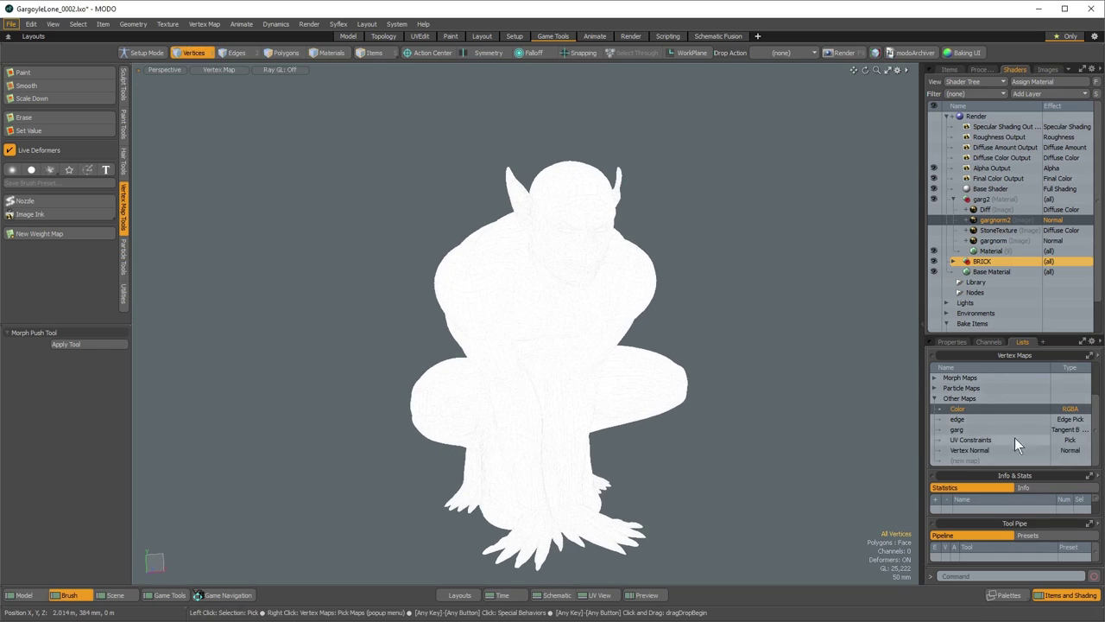
{"action": "left_click", "coordinate": [22, 72]}
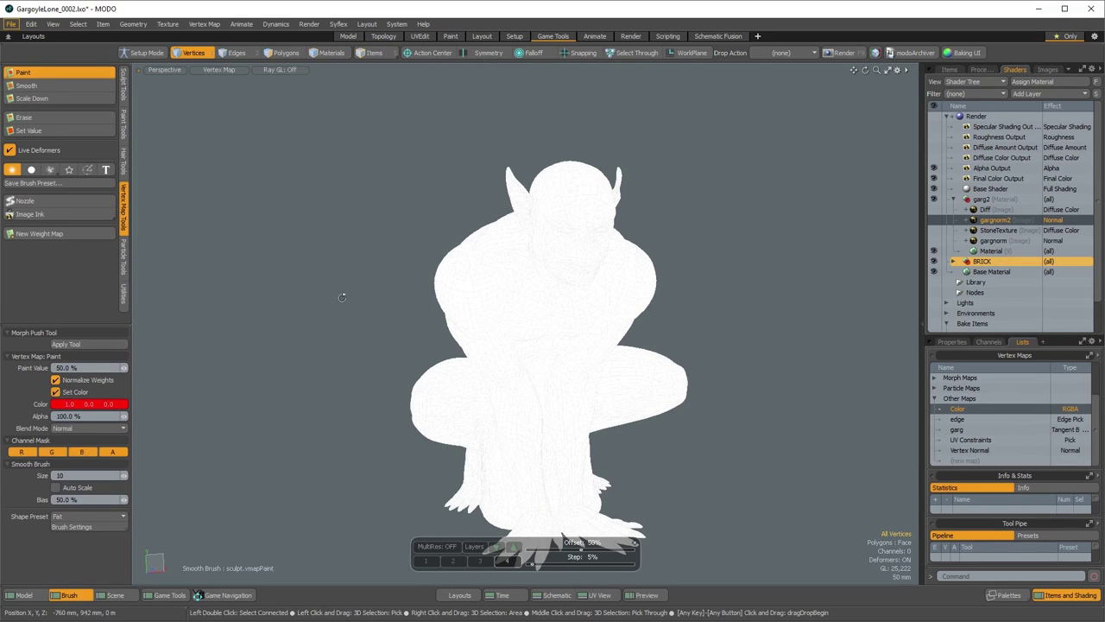
{"action": "left_click_drag", "start_coordinate": [343, 294], "coordinate": [604, 345], "text": "alt"}
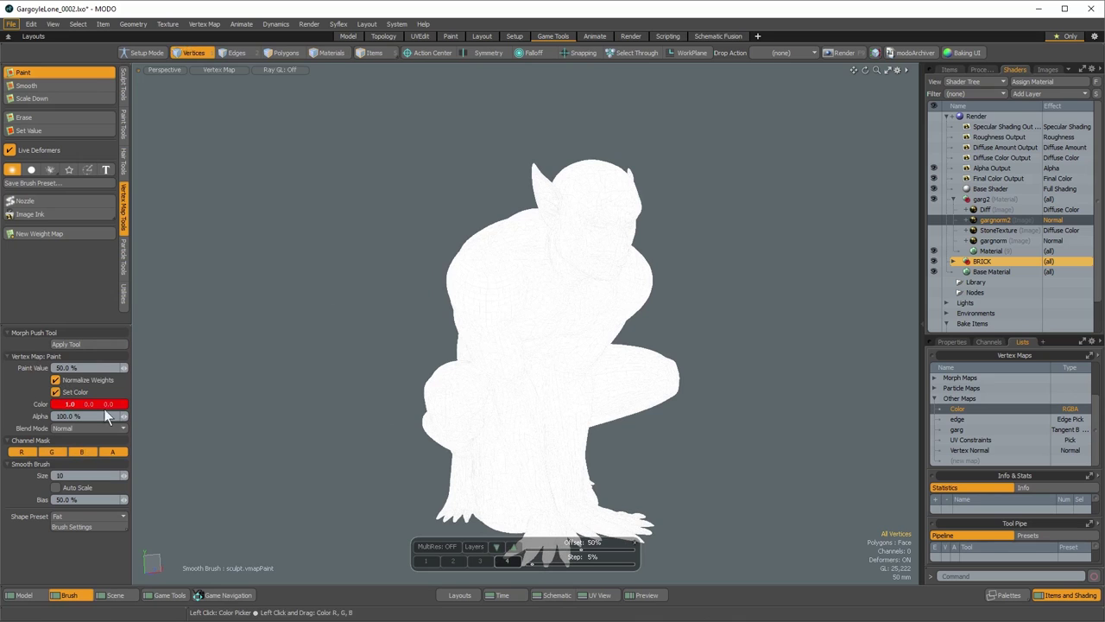
{"action": "right_click_drag", "start_coordinate": [532, 325], "coordinate": [588, 325]}
Try red strokes across the gargoyle's torso and head, undoing the first test stroke
{"action": "mouse_move", "coordinate": [545, 284]}
{"action": "left_mouse_down"}
{"action": "mouse_move", "coordinate": [563, 254]}
{"action": "mouse_move", "coordinate": [632, 227]}
{"action": "mouse_move", "coordinate": [510, 236]}
{"action": "mouse_move", "coordinate": [545, 286]}
{"action": "mouse_move", "coordinate": [552, 323]}
{"action": "mouse_move", "coordinate": [490, 312]}
{"action": "mouse_move", "coordinate": [489, 302]}
{"action": "left_mouse_up"}
{"action": "mouse_move", "coordinate": [561, 371]}
{"action": "left_mouse_down", "text": "alt"}
{"action": "mouse_move", "coordinate": [490, 383]}
{"action": "mouse_move", "coordinate": [478, 403]}
{"action": "mouse_move", "coordinate": [622, 353]}
{"action": "left_mouse_up", "text": "alt"}
{"action": "key", "text": "ctrl+z"}
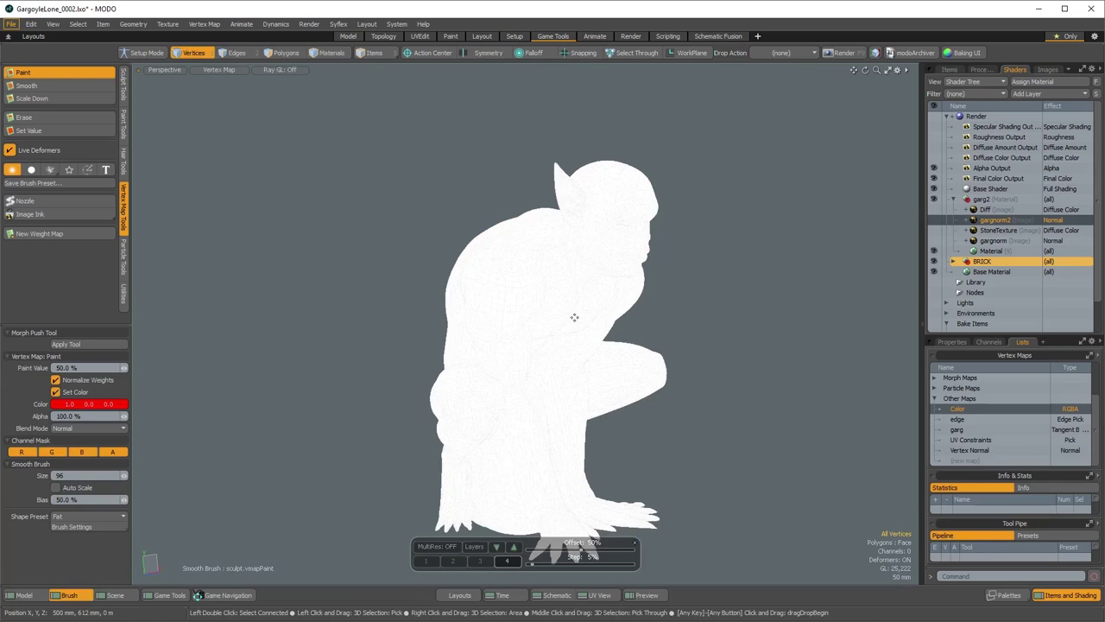
{"action": "left_click_drag", "start_coordinate": [576, 319], "coordinate": [547, 378], "text": "alt"}
{"action": "mouse_move", "coordinate": [528, 316]}
{"action": "left_mouse_down"}
{"action": "mouse_move", "coordinate": [577, 239]}
{"action": "mouse_move", "coordinate": [578, 251]}
{"action": "left_mouse_up"}
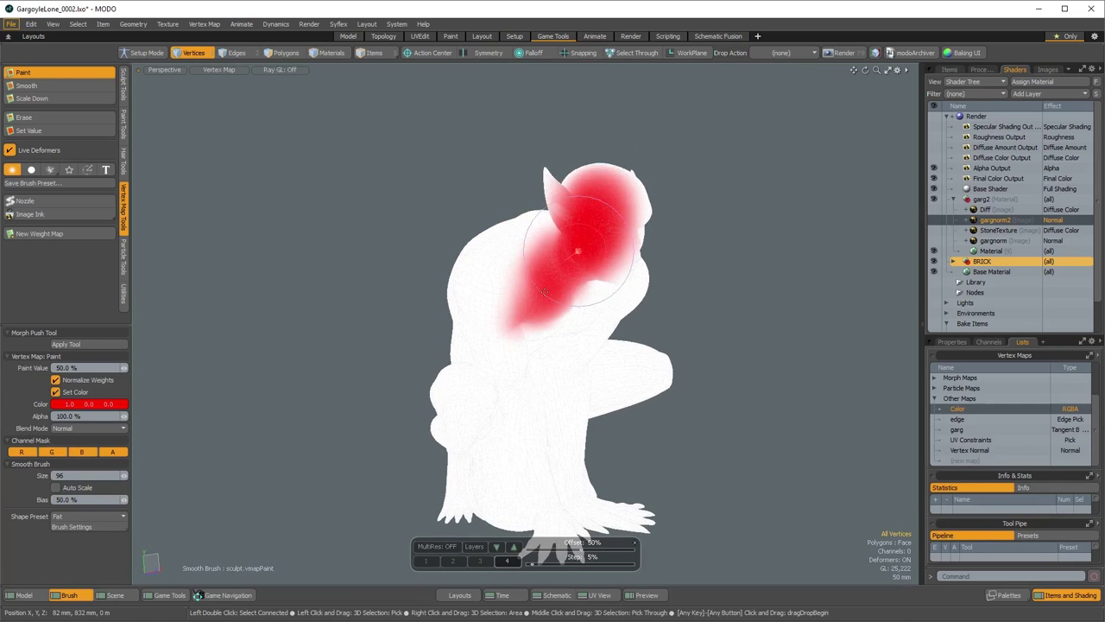
{"action": "key", "text": "ctrl+z"}
Mask off the R and G channels and try painting over the gargoyle's waist and lower torso
{"action": "mouse_move", "coordinate": [647, 346]}
{"action": "left_mouse_down", "text": "alt"}
{"action": "mouse_move", "coordinate": [543, 340]}
{"action": "mouse_move", "coordinate": [575, 217]}
{"action": "mouse_move", "coordinate": [544, 281]}
{"action": "mouse_move", "coordinate": [497, 259]}
{"action": "mouse_move", "coordinate": [493, 296]}
{"action": "mouse_move", "coordinate": [470, 332]}
{"action": "left_mouse_up", "text": "alt"}
{"action": "left_click", "coordinate": [21, 451]}
{"action": "left_click", "coordinate": [51, 452]}
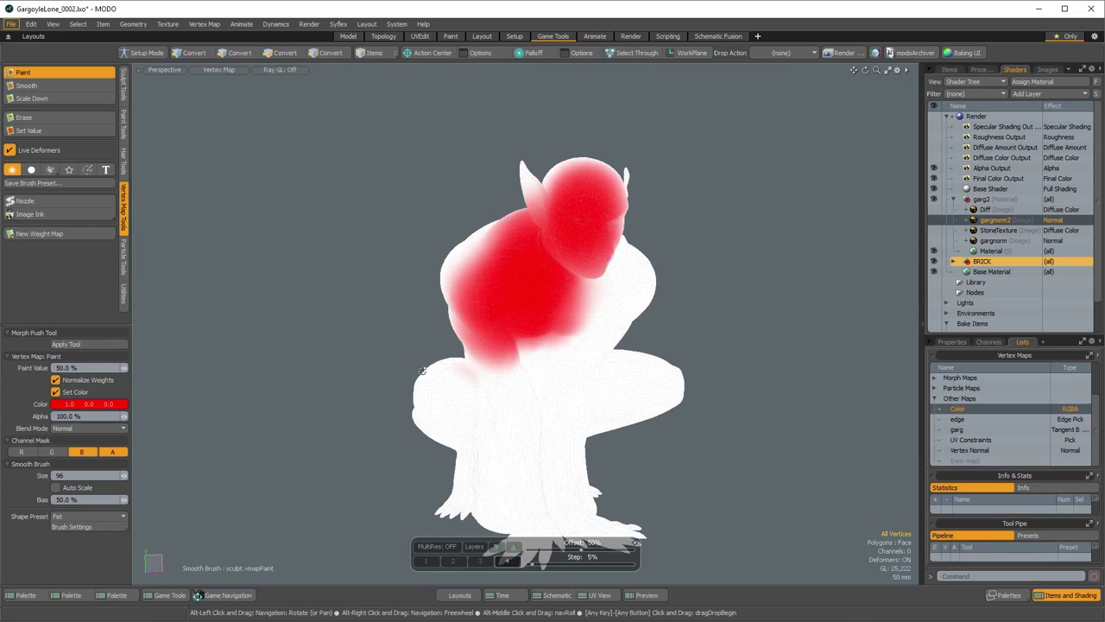
{"action": "left_click_drag", "start_coordinate": [207, 436], "coordinate": [239, 424], "text": "alt"}
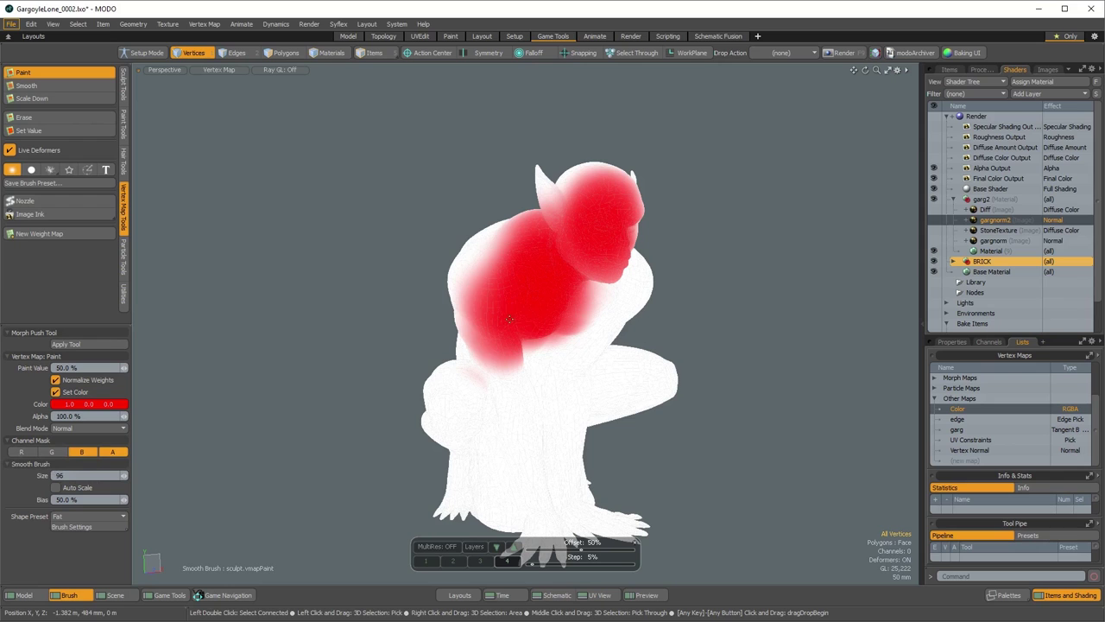
{"action": "mouse_move", "coordinate": [509, 322]}
{"action": "left_mouse_down"}
{"action": "mouse_move", "coordinate": [490, 380]}
{"action": "mouse_move", "coordinate": [509, 449]}
{"action": "mouse_move", "coordinate": [561, 363]}
{"action": "mouse_move", "coordinate": [555, 296]}
{"action": "left_mouse_up"}
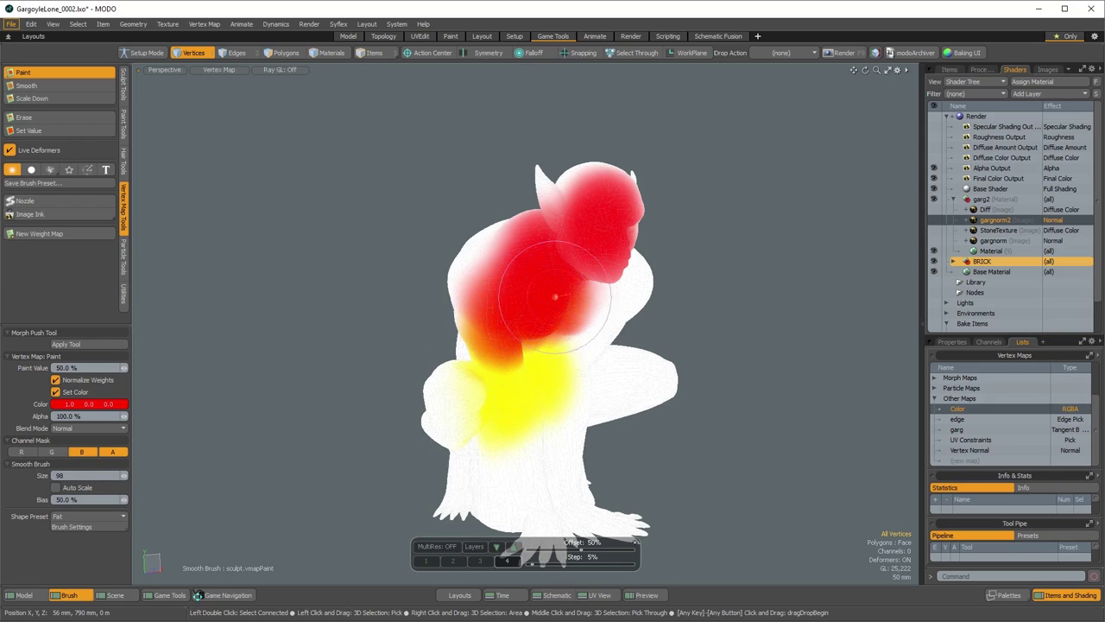
{"action": "left_click_drag", "start_coordinate": [544, 363], "coordinate": [522, 389], "text": "alt"}
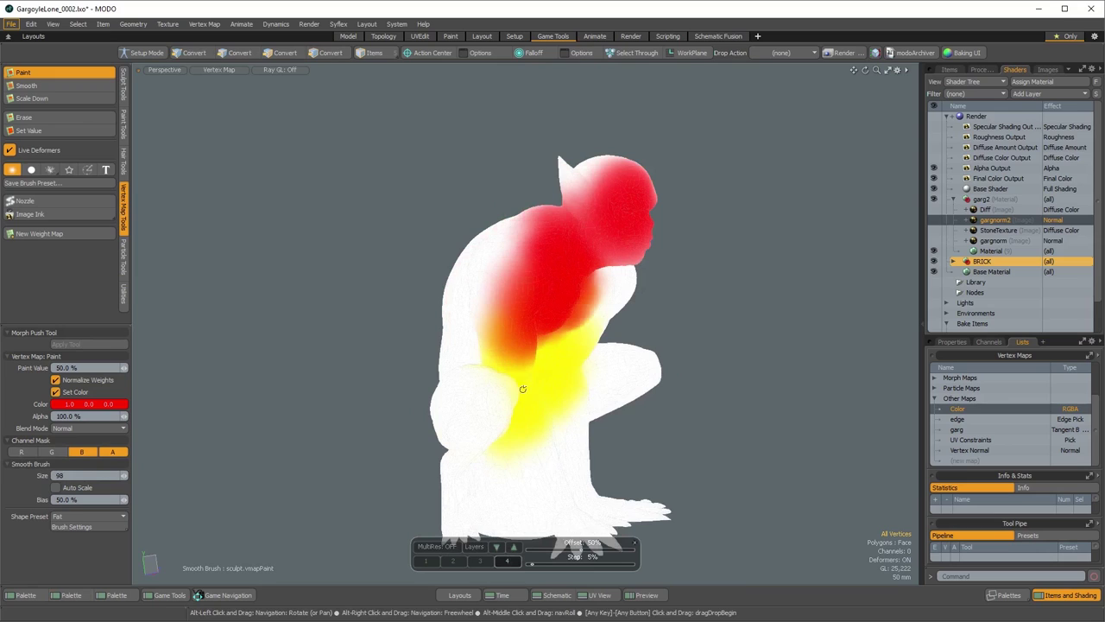
Re-enable the R and G channels and undo all the test paint strokes on the gargoyle
{"action": "left_click", "coordinate": [21, 451]}
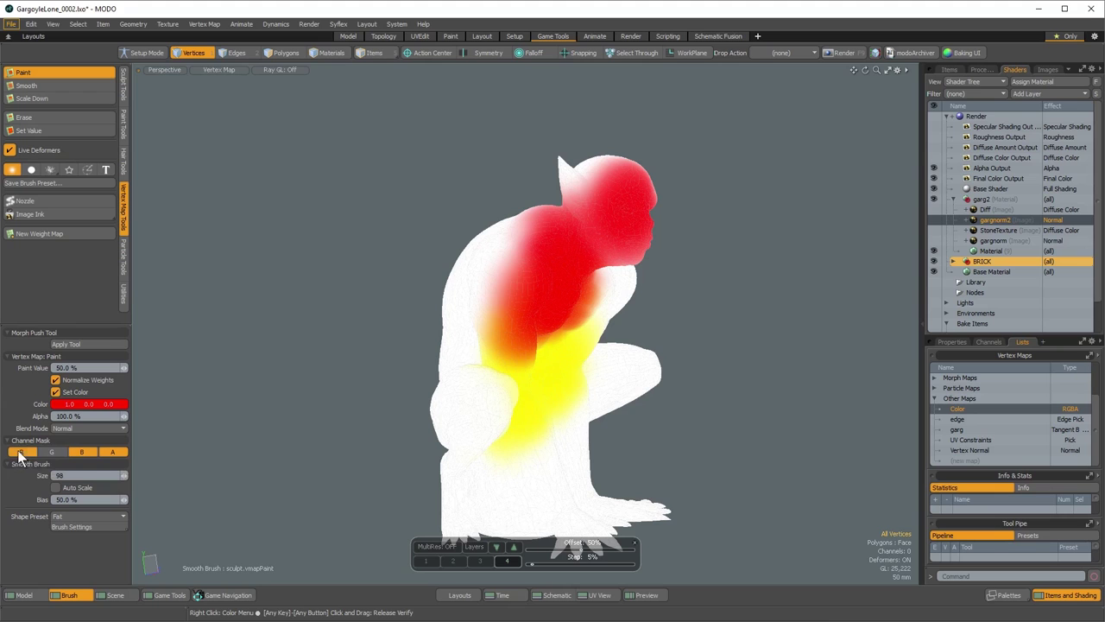
{"action": "left_click", "coordinate": [51, 451]}
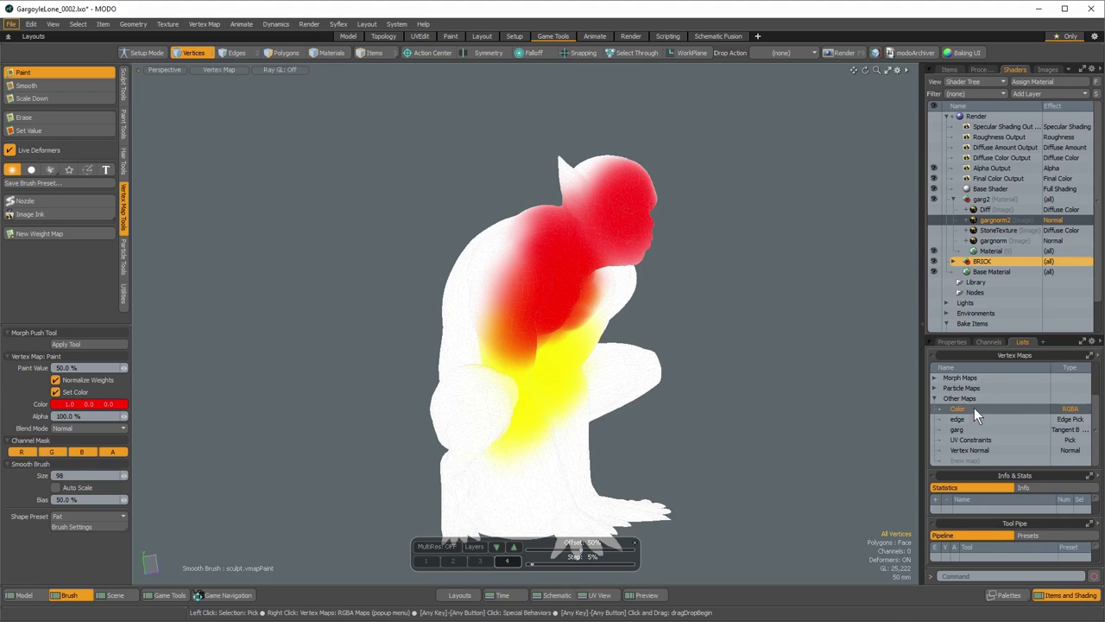
{"action": "key", "text": "ctrl+z"}
{"action": "key", "text": "ctrl+z"}
{"action": "key", "text": "ctrl+z"}
{"action": "key", "text": "ctrl+z"}
{"action": "key", "text": "ctrl+z"}
{"action": "key", "text": "ctrl+z"}
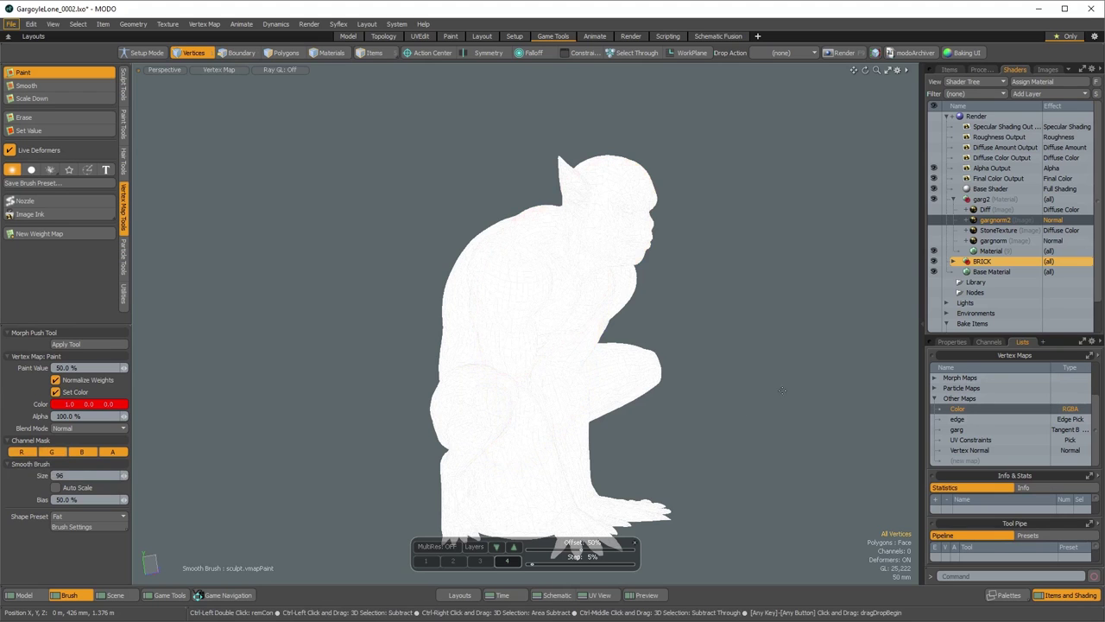
Set the Paint tool's falloff to Curvature and view the gargoyle from the front and side
{"action": "mouse_move", "coordinate": [779, 387]}
{"action": "left_mouse_down", "text": "alt"}
{"action": "mouse_move", "coordinate": [621, 424]}
{"action": "mouse_move", "coordinate": [555, 320]}
{"action": "mouse_move", "coordinate": [540, 387]}
{"action": "mouse_move", "coordinate": [547, 311]}
{"action": "left_mouse_up", "text": "alt"}
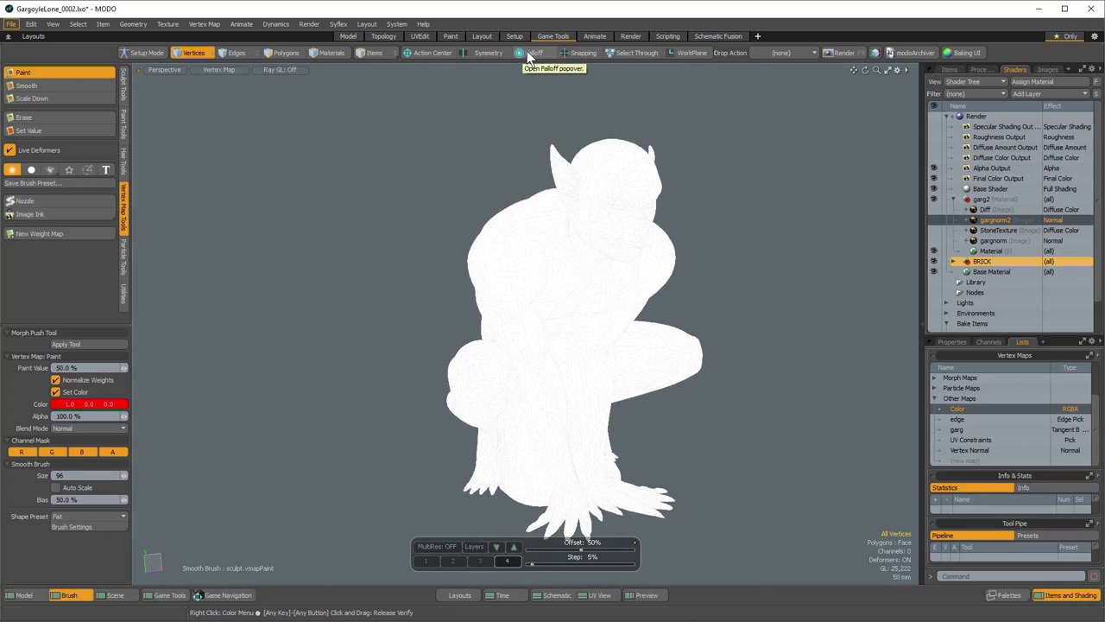
{"action": "left_click", "coordinate": [527, 52]}
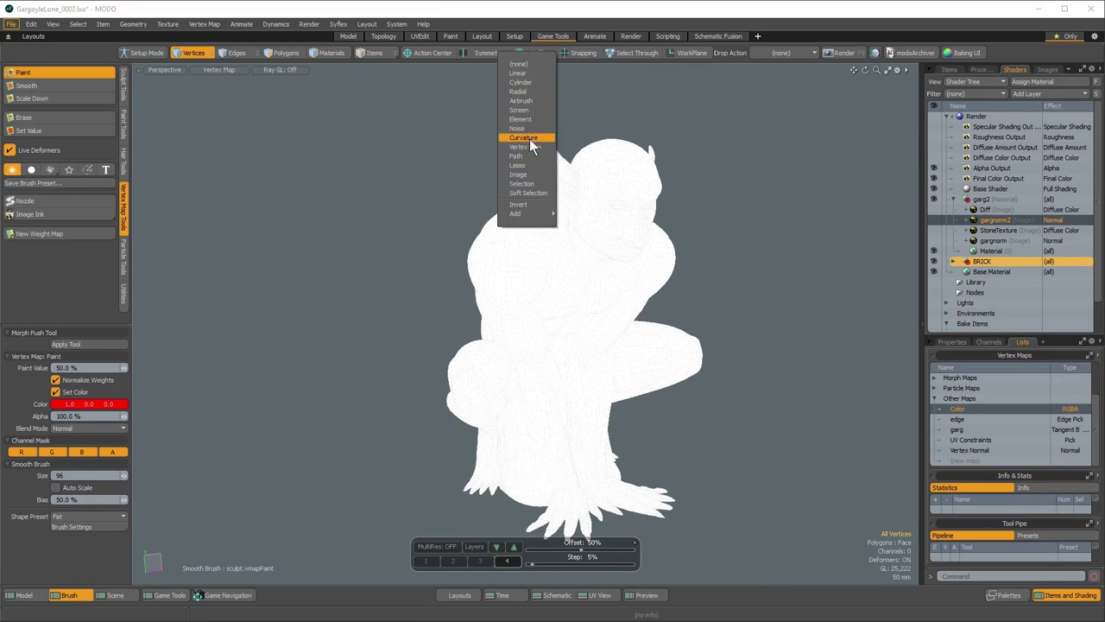
{"action": "left_click", "coordinate": [529, 139]}
{"action": "left_click_drag", "start_coordinate": [609, 199], "coordinate": [622, 378], "text": "alt"}
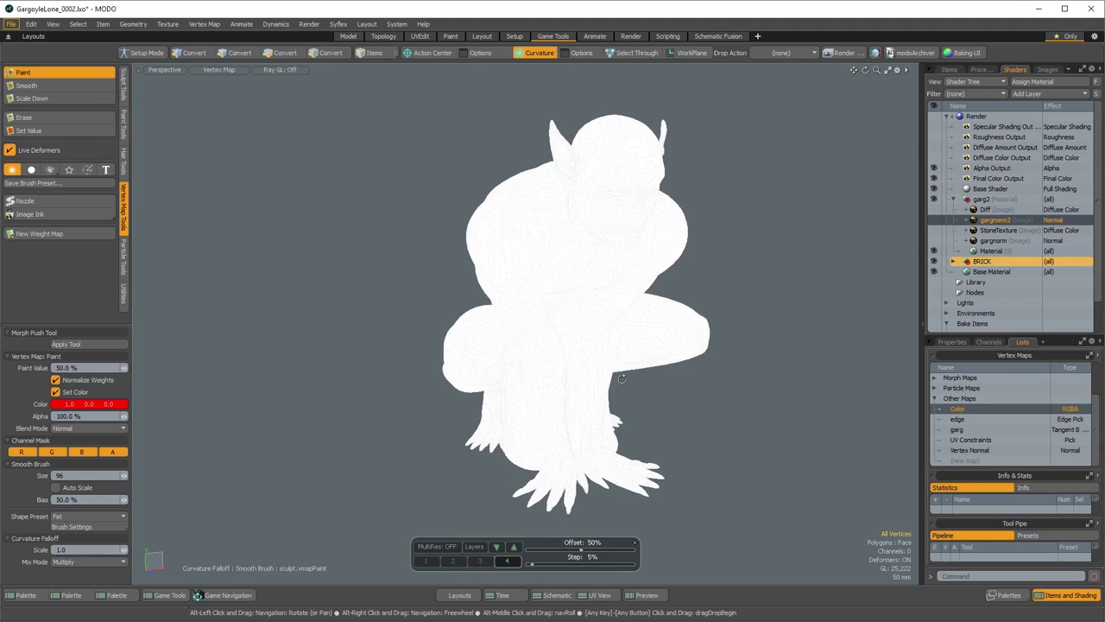
{"action": "left_click_drag", "start_coordinate": [437, 336], "coordinate": [598, 287], "text": "alt"}
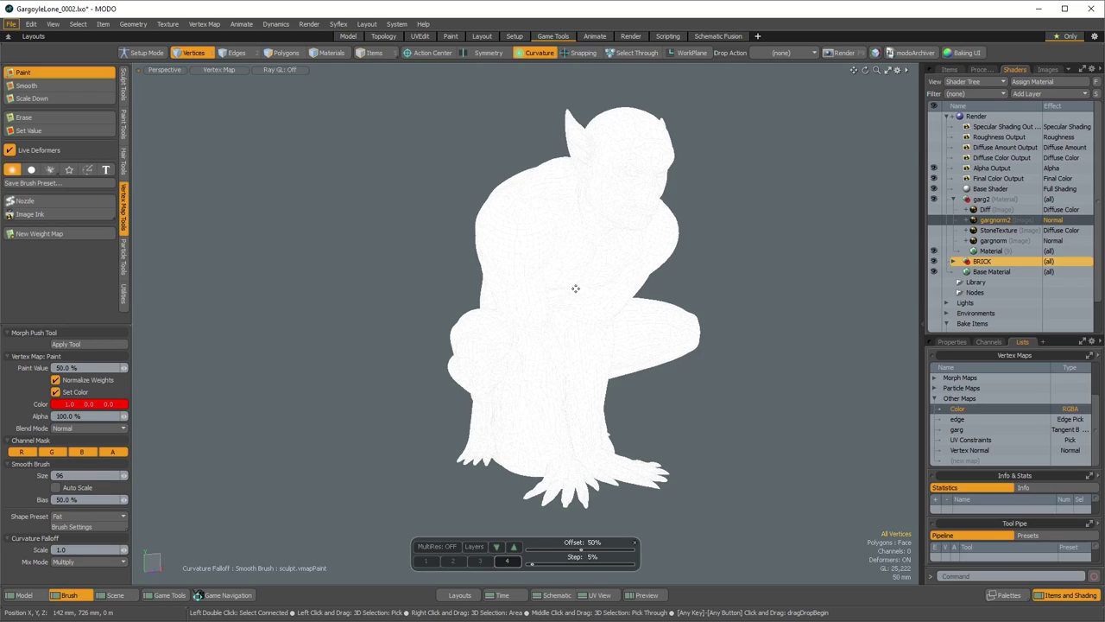
Set the paint colour to black and try a stroke down the gargoyle's front with the brush at size 142
{"action": "left_click", "coordinate": [71, 404]}
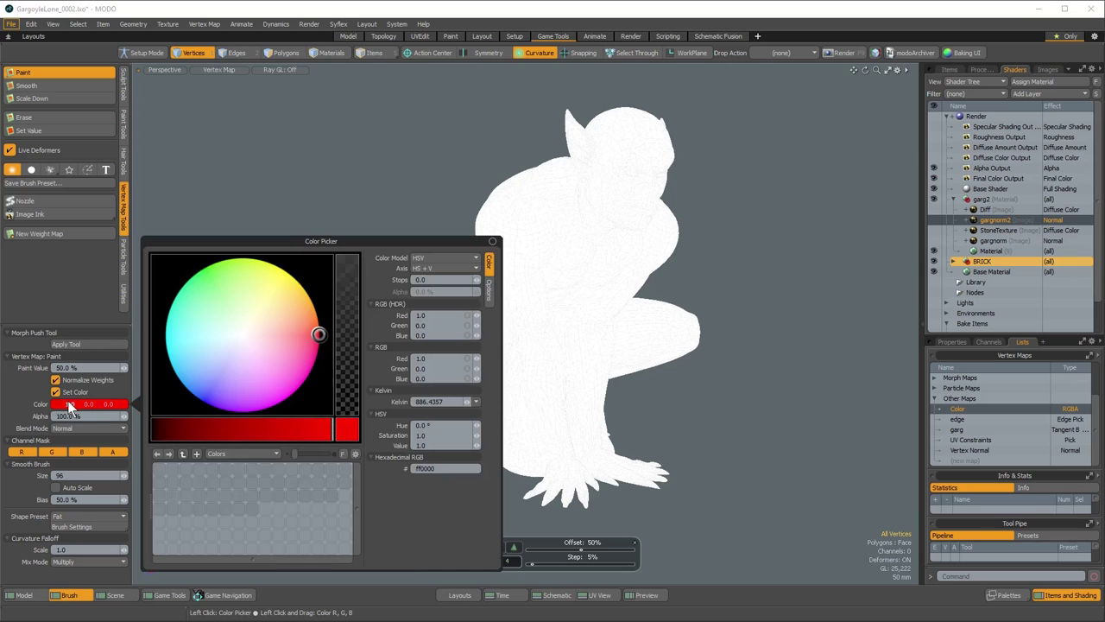
{"action": "left_click_drag", "start_coordinate": [306, 429], "coordinate": [1, 415]}
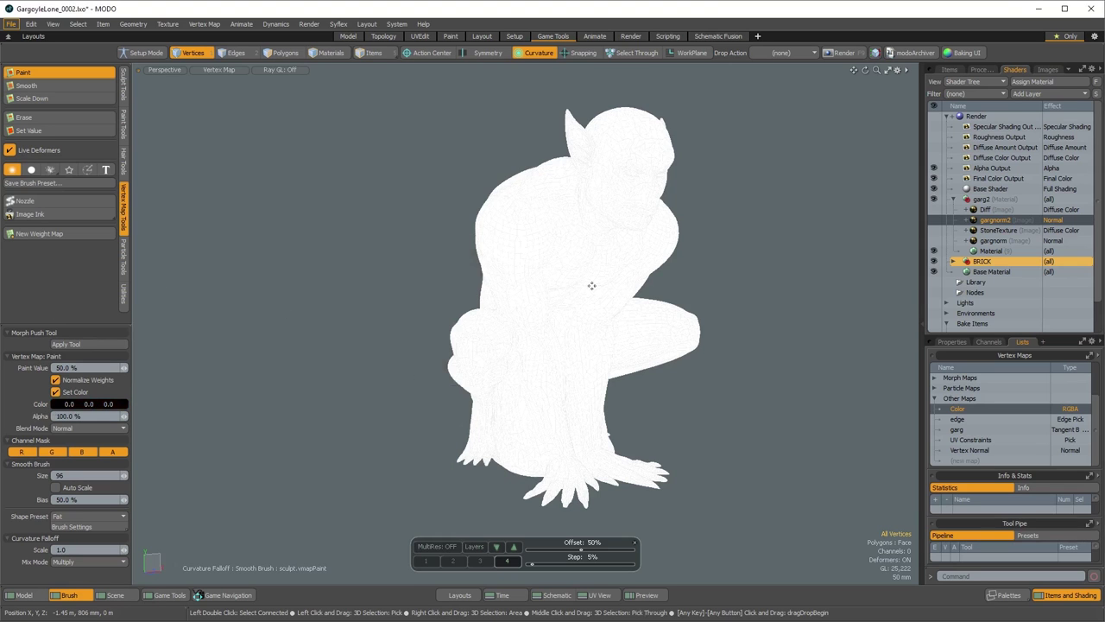
{"action": "right_click_drag", "start_coordinate": [590, 264], "coordinate": [630, 263]}
{"action": "mouse_move", "coordinate": [572, 270]}
{"action": "left_mouse_down"}
{"action": "mouse_move", "coordinate": [559, 248]}
{"action": "mouse_move", "coordinate": [593, 165]}
{"action": "mouse_move", "coordinate": [555, 342]}
{"action": "mouse_move", "coordinate": [405, 388]}
{"action": "mouse_move", "coordinate": [623, 435]}
{"action": "mouse_move", "coordinate": [578, 437]}
{"action": "left_mouse_up"}
{"action": "key", "text": "ctrl+z"}
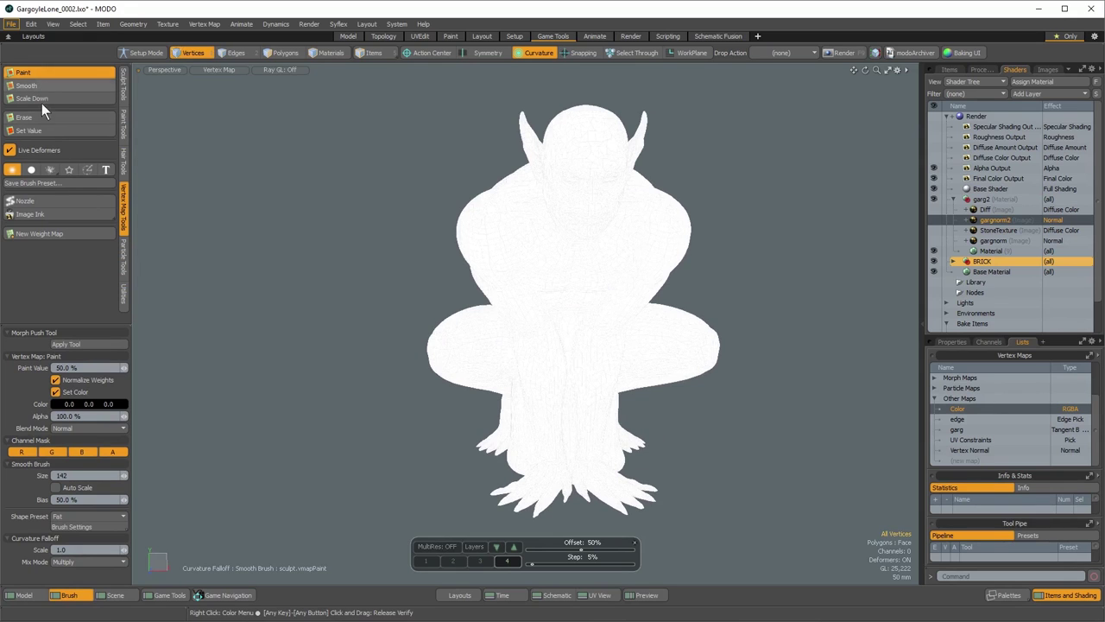
{"action": "left_click", "coordinate": [42, 130]}
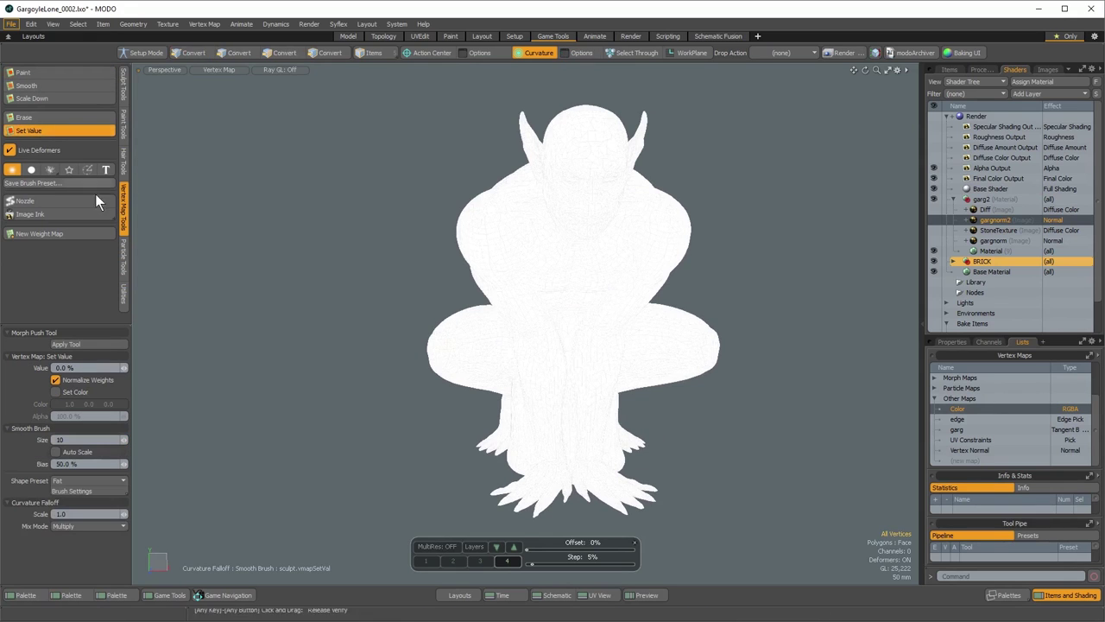
{"action": "mouse_move", "coordinate": [467, 345]}
{"action": "left_mouse_down", "text": "alt"}
{"action": "mouse_move", "coordinate": [525, 343]}
{"action": "mouse_move", "coordinate": [471, 358]}
{"action": "left_mouse_up", "text": "alt"}
{"action": "left_click", "coordinate": [43, 72]}
Enlarge the Paint brush to size 296 with 99.9 % bias and set the falloff to none
{"action": "scroll", "coordinate": [509, 363], "scroll_direction": "down", "scroll_amount": 3}
{"action": "scroll", "coordinate": [501, 358], "scroll_direction": "down", "scroll_amount": 3}
{"action": "mouse_move", "coordinate": [470, 356]}
{"action": "right_mouse_down"}
{"action": "mouse_move", "coordinate": [569, 355]}
{"action": "mouse_move", "coordinate": [524, 315]}
{"action": "mouse_move", "coordinate": [525, 303]}
{"action": "right_mouse_up"}
{"action": "right_click_drag", "start_coordinate": [526, 372], "coordinate": [526, 351]}
{"action": "left_click", "coordinate": [539, 52]}
{"action": "left_click", "coordinate": [535, 64]}
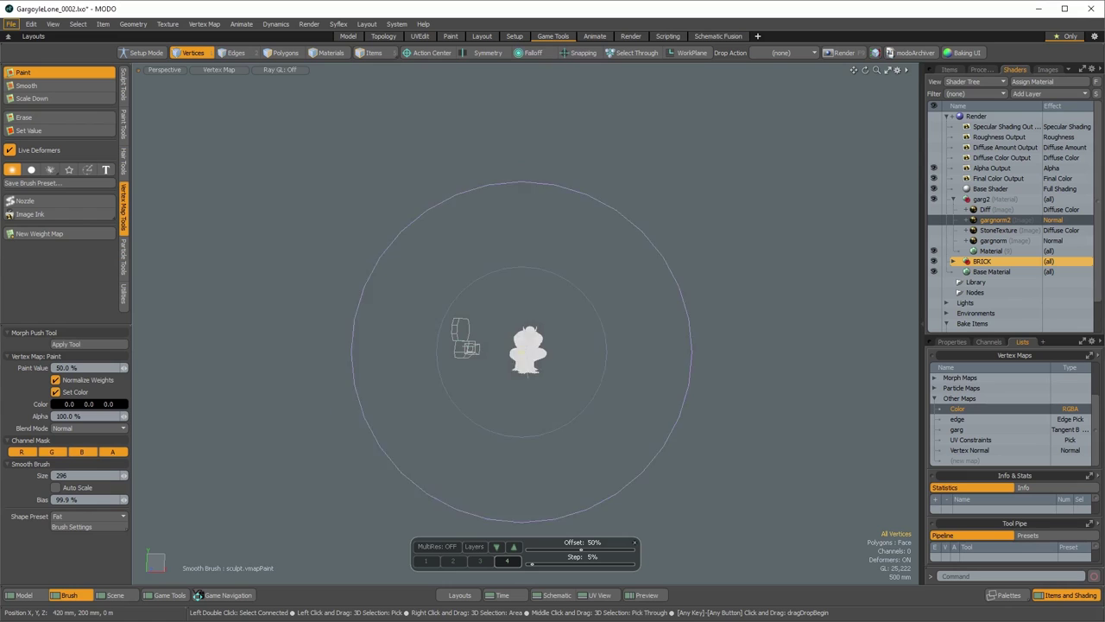
Set the Paint Value to 100 % and paint the entire gargoyle black, using a brush of size 218 for the final pass
{"action": "left_click_drag", "start_coordinate": [520, 350], "coordinate": [542, 349]}
{"action": "left_click", "coordinate": [73, 367]}
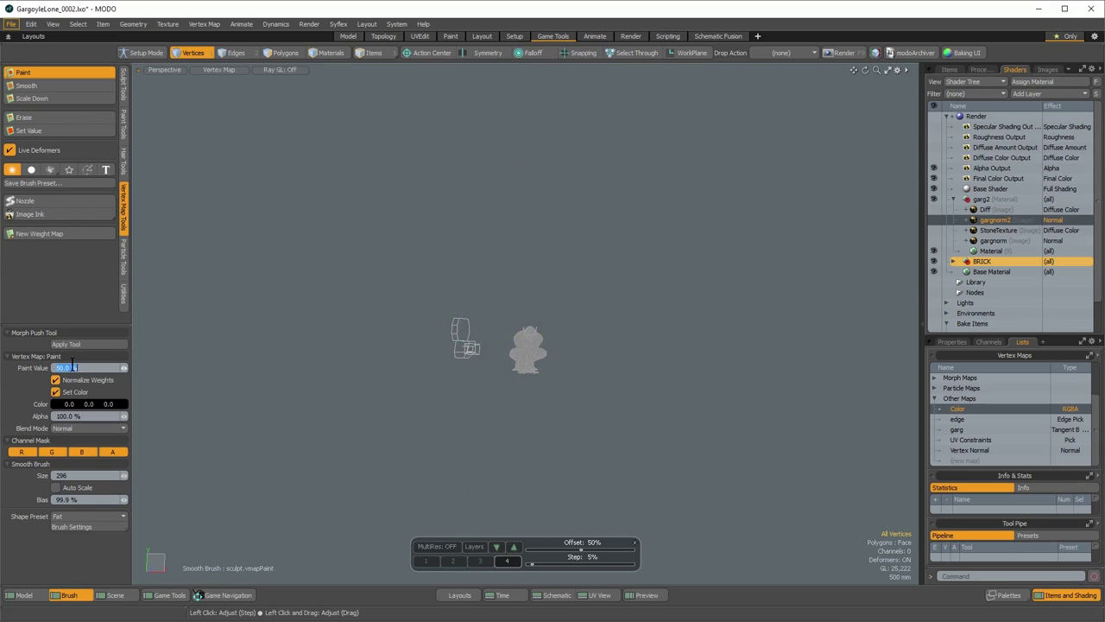
{"action": "type", "text": "100"}
{"action": "key", "text": "Return"}
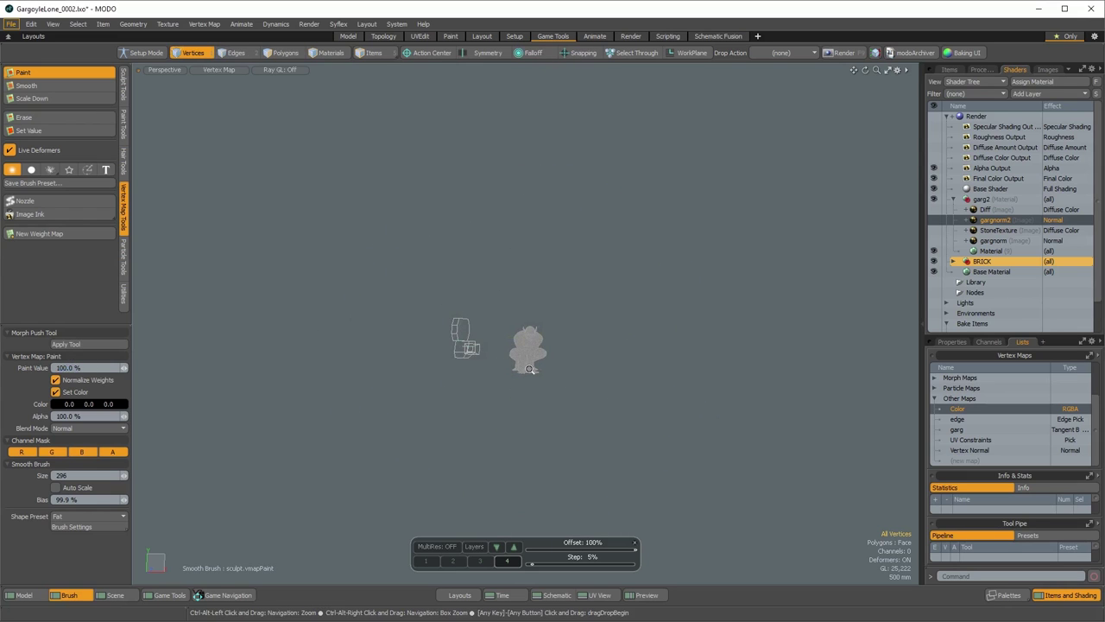
{"action": "scroll", "coordinate": [534, 350], "scroll_direction": "up", "scroll_amount": 2}
{"action": "mouse_move", "coordinate": [534, 349]}
{"action": "right_mouse_down"}
{"action": "mouse_move", "coordinate": [551, 350]}
{"action": "mouse_move", "coordinate": [467, 350]}
{"action": "right_mouse_up"}
{"action": "mouse_move", "coordinate": [522, 301]}
{"action": "left_mouse_down"}
{"action": "mouse_move", "coordinate": [532, 408]}
{"action": "mouse_move", "coordinate": [541, 325]}
{"action": "mouse_move", "coordinate": [529, 385]}
{"action": "mouse_move", "coordinate": [530, 350]}
{"action": "left_mouse_up"}
{"action": "mouse_move", "coordinate": [449, 370]}
{"action": "left_mouse_down", "text": "alt"}
{"action": "mouse_move", "coordinate": [586, 417]}
{"action": "mouse_move", "coordinate": [440, 406]}
{"action": "left_mouse_up", "text": "alt"}
{"action": "left_click_drag", "start_coordinate": [575, 348], "coordinate": [545, 348], "text": "ctrl+alt"}
{"action": "left_click_drag", "start_coordinate": [545, 348], "coordinate": [488, 319], "text": "alt+shift"}
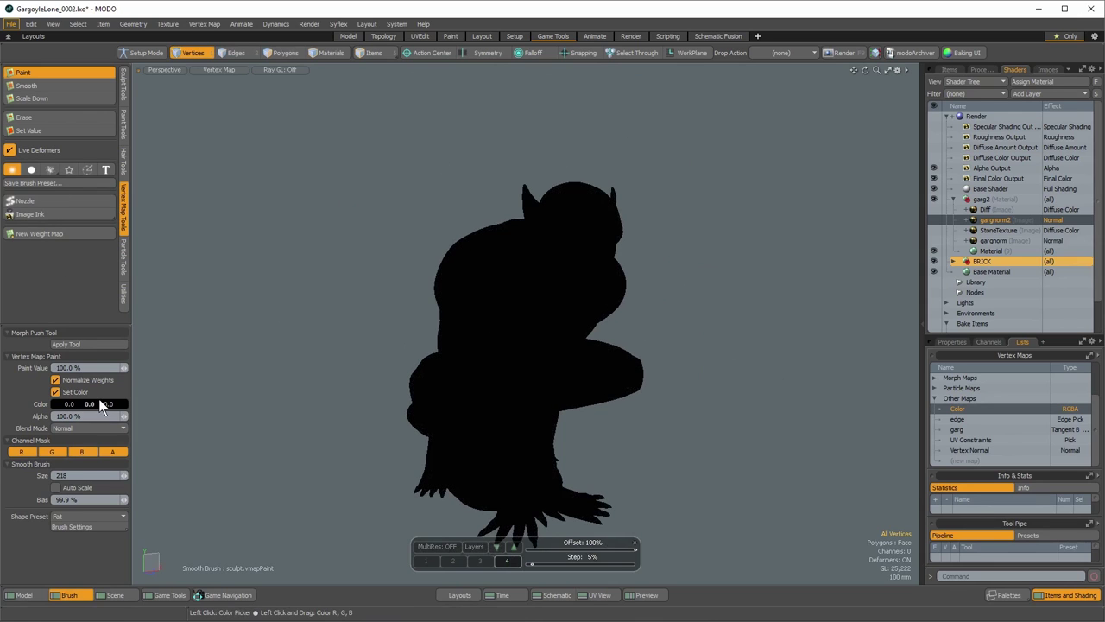
Set the paint colour to white and try a stroke over the gargoyle's upper body with the brush at size 293
{"action": "left_click", "coordinate": [101, 404]}
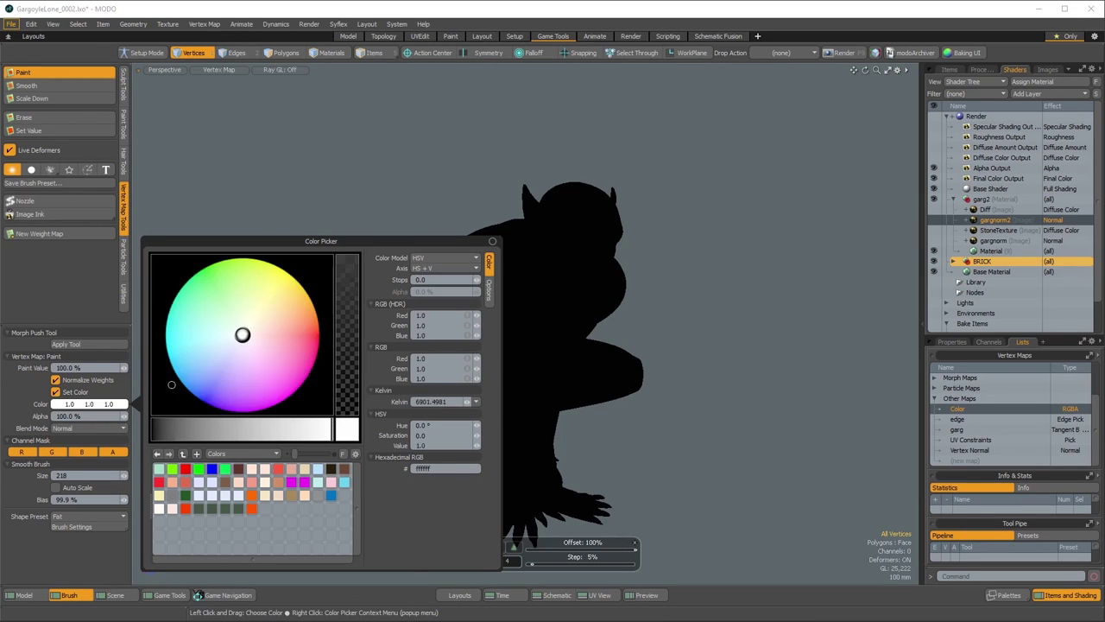
{"action": "right_click_drag", "start_coordinate": [544, 321], "coordinate": [587, 321]}
{"action": "mouse_move", "coordinate": [587, 321]}
{"action": "left_mouse_down"}
{"action": "mouse_move", "coordinate": [535, 302]}
{"action": "mouse_move", "coordinate": [563, 278]}
{"action": "left_mouse_up"}
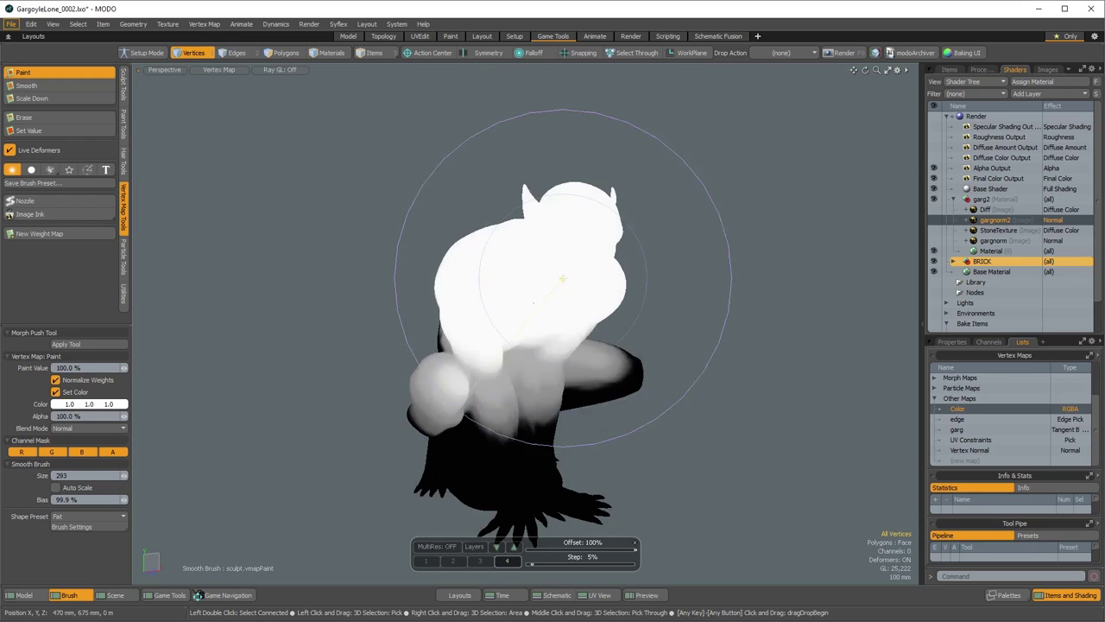
{"action": "key", "text": "ctrl+z"}
Set the falloff to Curvature and paint the whole gargoyle white with the brush at size 333
{"action": "left_click", "coordinate": [536, 51]}
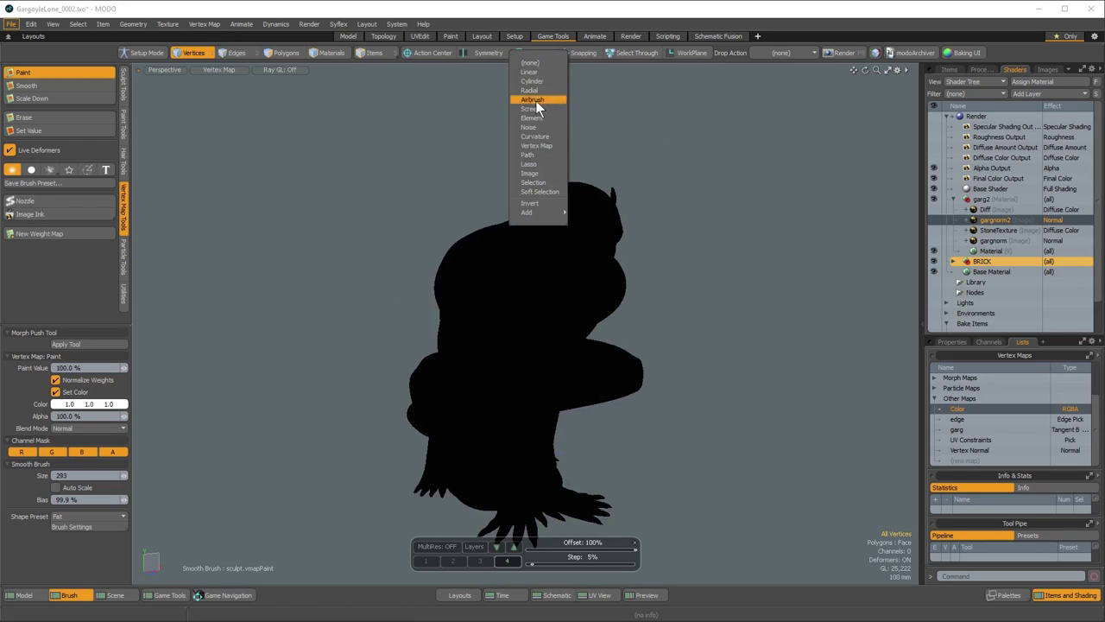
{"action": "left_click", "coordinate": [535, 137]}
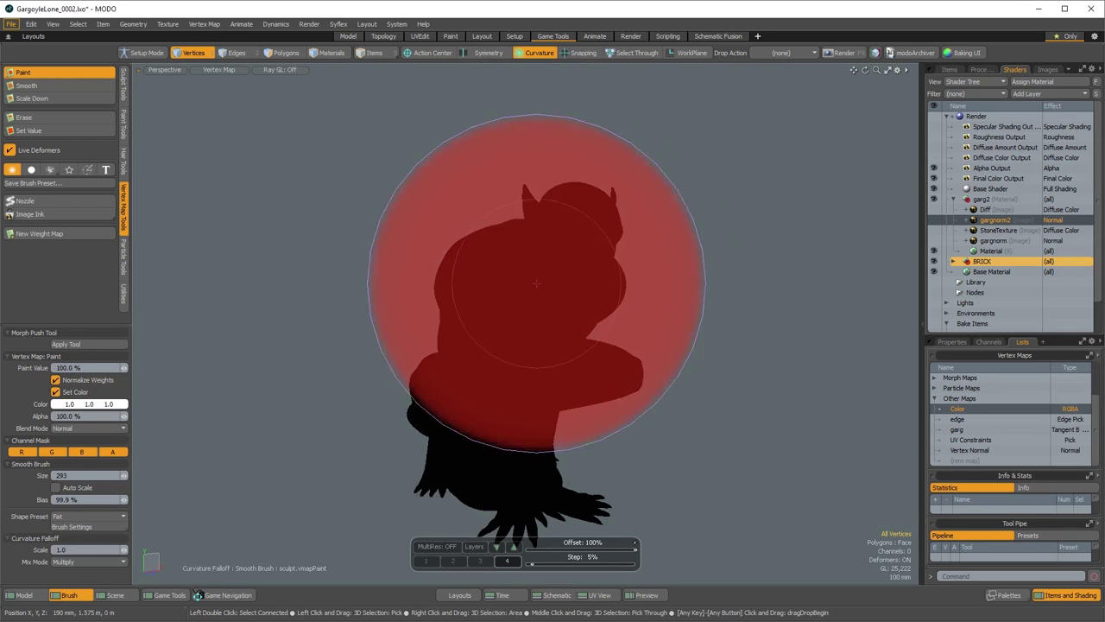
{"action": "right_click_drag", "start_coordinate": [537, 283], "coordinate": [560, 283]}
{"action": "left_click_drag", "start_coordinate": [546, 275], "coordinate": [549, 171]}
{"action": "mouse_move", "coordinate": [512, 326]}
{"action": "left_mouse_down"}
{"action": "mouse_move", "coordinate": [513, 378]}
{"action": "mouse_move", "coordinate": [289, 339]}
{"action": "mouse_move", "coordinate": [563, 292]}
{"action": "left_mouse_up"}
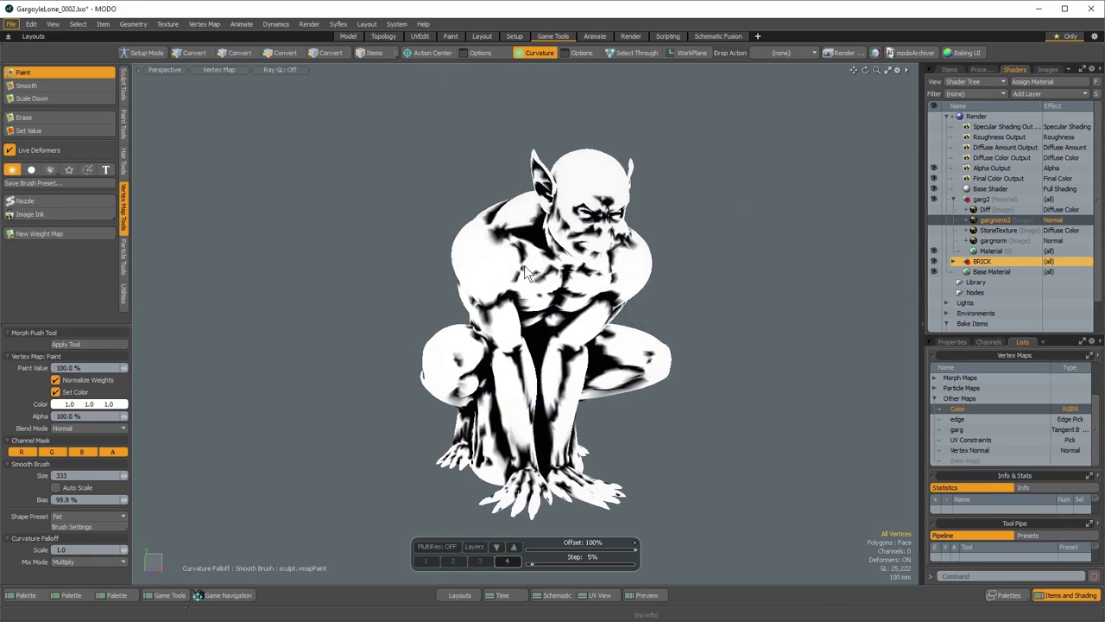
Smooth the painted vertex colours over the whole gargoyle with the Smooth tool at brush size 442, keeping the 50 % smooth amount
{"action": "left_click_drag", "start_coordinate": [524, 265], "coordinate": [275, 263], "text": "alt"}
{"action": "left_click", "coordinate": [26, 85]}
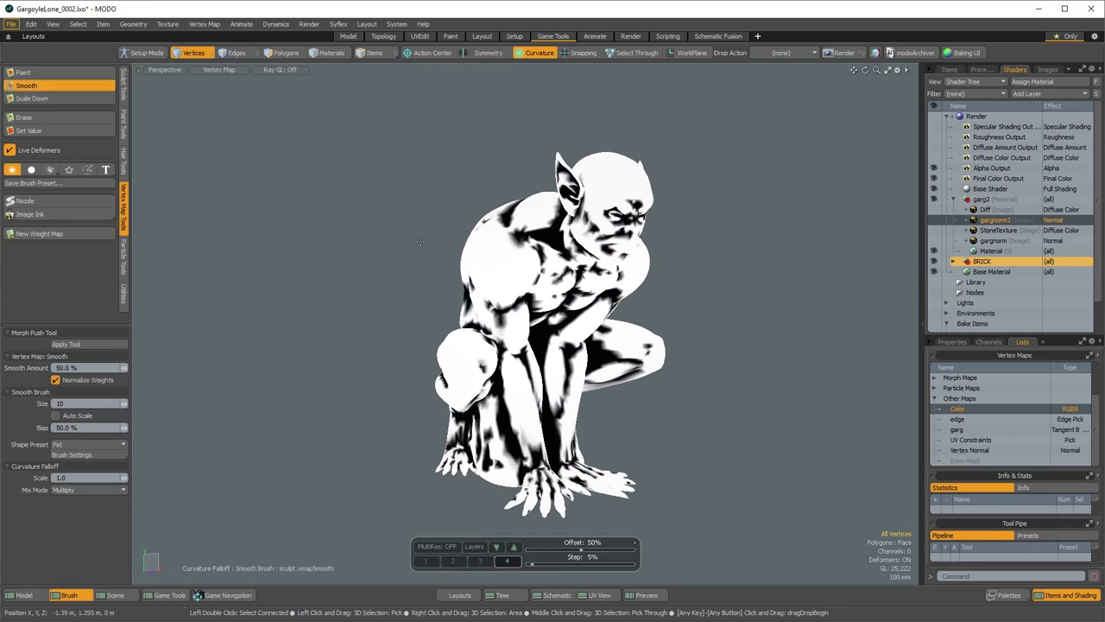
{"action": "right_click_drag", "start_coordinate": [550, 244], "coordinate": [719, 244]}
{"action": "mouse_move", "coordinate": [585, 237]}
{"action": "left_mouse_down"}
{"action": "mouse_move", "coordinate": [584, 213]}
{"action": "mouse_move", "coordinate": [484, 238]}
{"action": "left_mouse_up"}
{"action": "mouse_move", "coordinate": [534, 317]}
{"action": "left_mouse_down"}
{"action": "mouse_move", "coordinate": [549, 308]}
{"action": "mouse_move", "coordinate": [488, 363]}
{"action": "mouse_move", "coordinate": [473, 407]}
{"action": "mouse_move", "coordinate": [496, 229]}
{"action": "mouse_move", "coordinate": [648, 408]}
{"action": "mouse_move", "coordinate": [503, 398]}
{"action": "mouse_move", "coordinate": [488, 341]}
{"action": "left_mouse_up"}
{"action": "left_click_drag", "start_coordinate": [484, 315], "coordinate": [482, 366], "text": "alt+shift"}
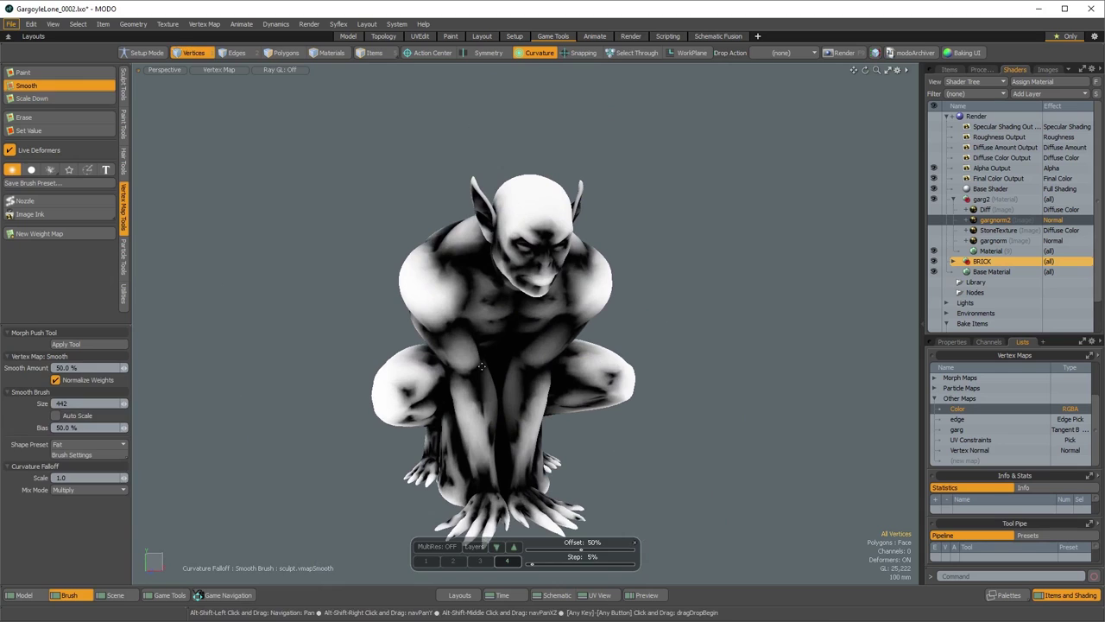
{"action": "key", "text": "q"}
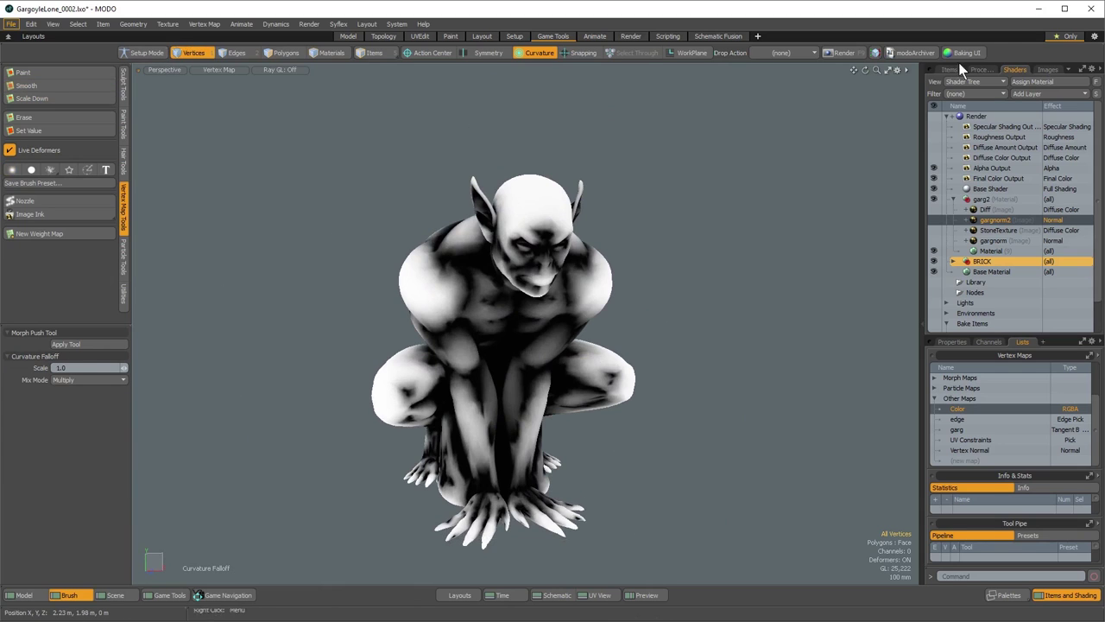
Switch the viewport to Advanced shading and enlarge the Shader Tree to show the bake items above the layer properties
{"action": "left_click", "coordinate": [212, 69]}
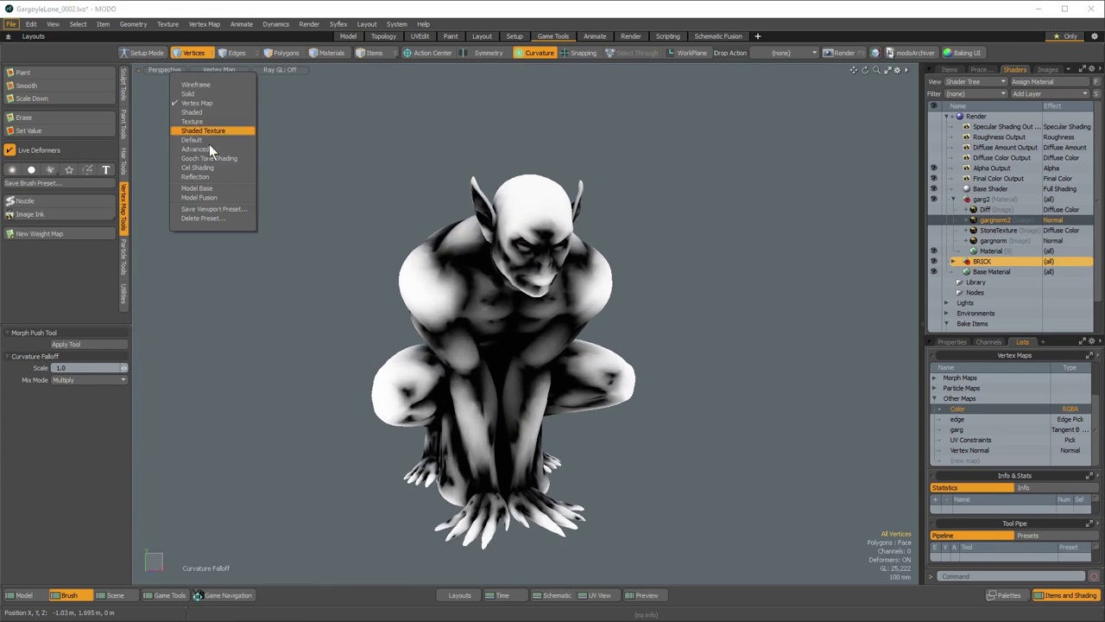
{"action": "left_click", "coordinate": [201, 150]}
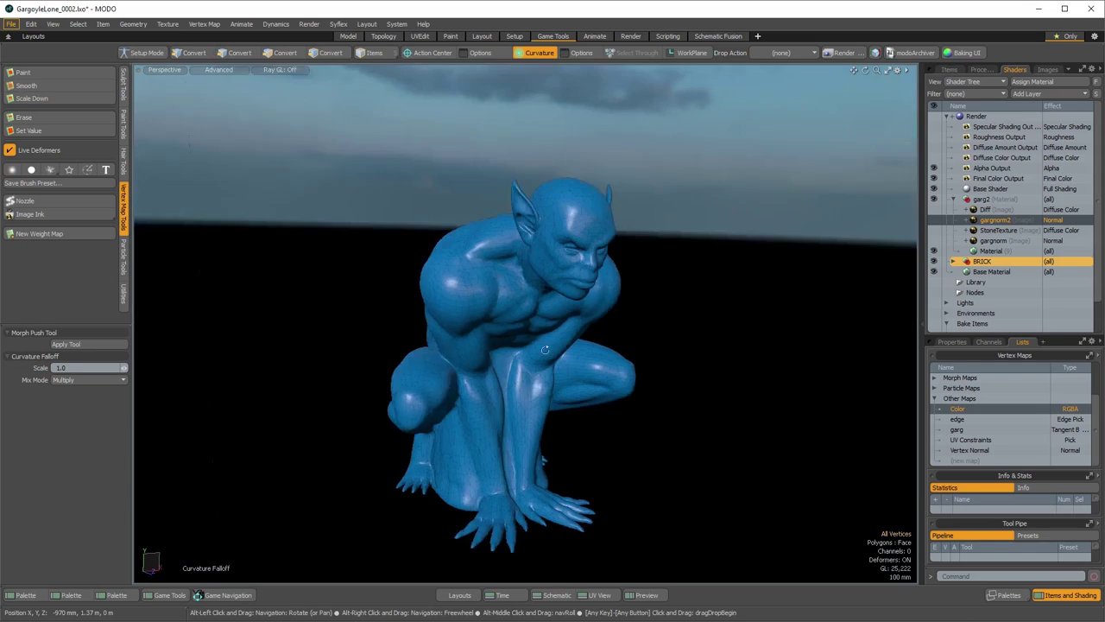
{"action": "left_click_drag", "start_coordinate": [545, 350], "coordinate": [443, 283], "text": "alt"}
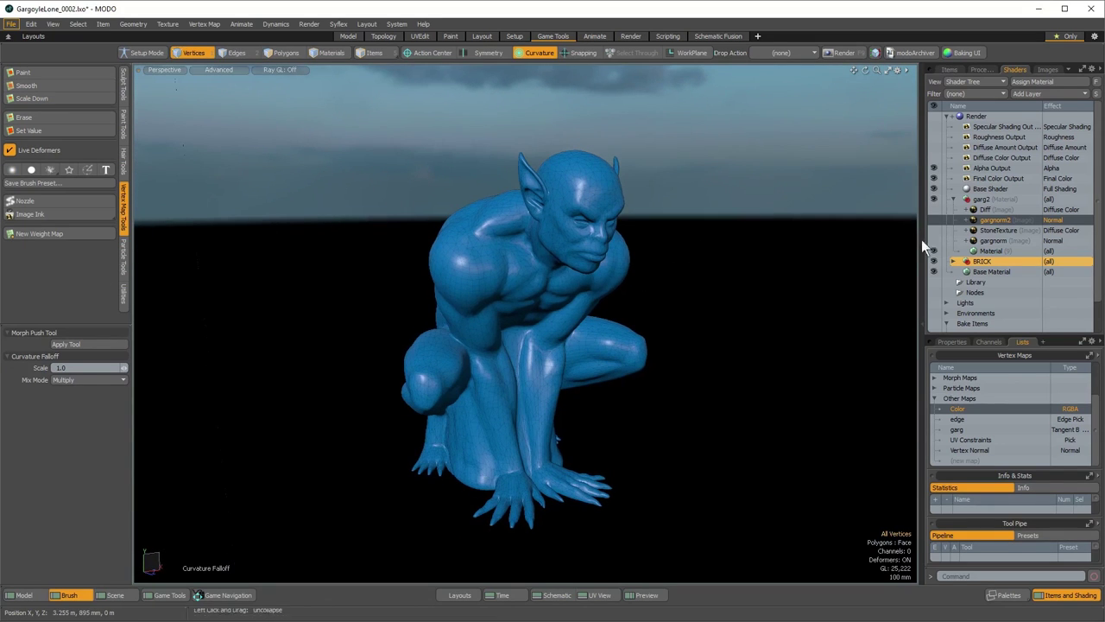
{"action": "left_click", "coordinate": [950, 343]}
{"action": "left_click_drag", "start_coordinate": [949, 337], "coordinate": [963, 380]}
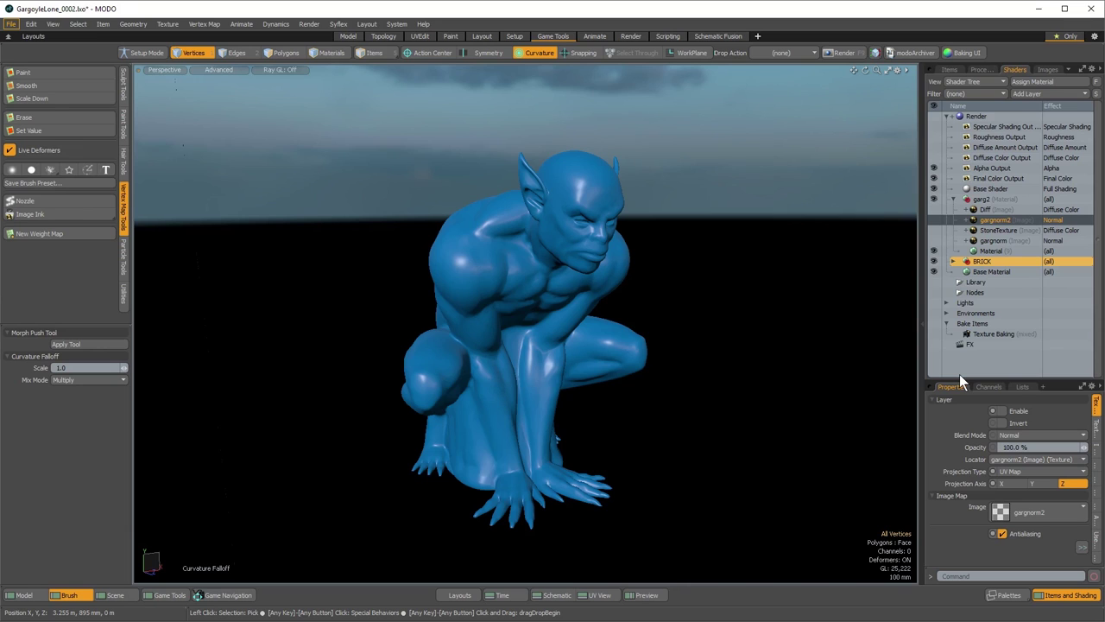
Open the game baking tools and examine the Bake Wizard's settings without baking
{"action": "left_click", "coordinate": [169, 595]}
{"action": "left_click", "coordinate": [123, 103]}
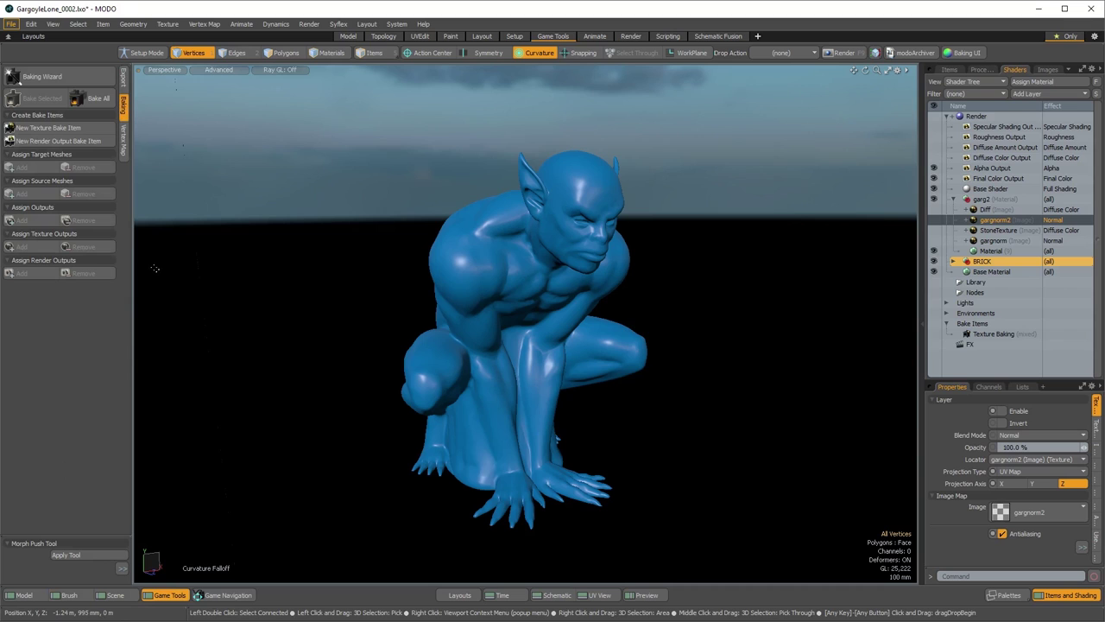
{"action": "left_click", "coordinate": [44, 80]}
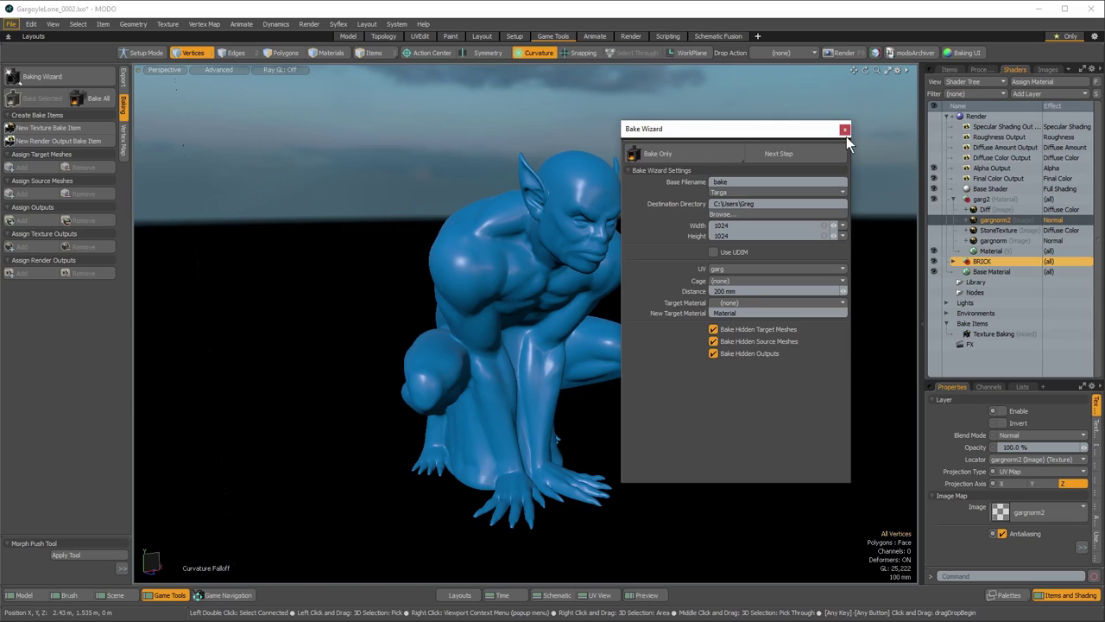
{"action": "left_click", "coordinate": [845, 130]}
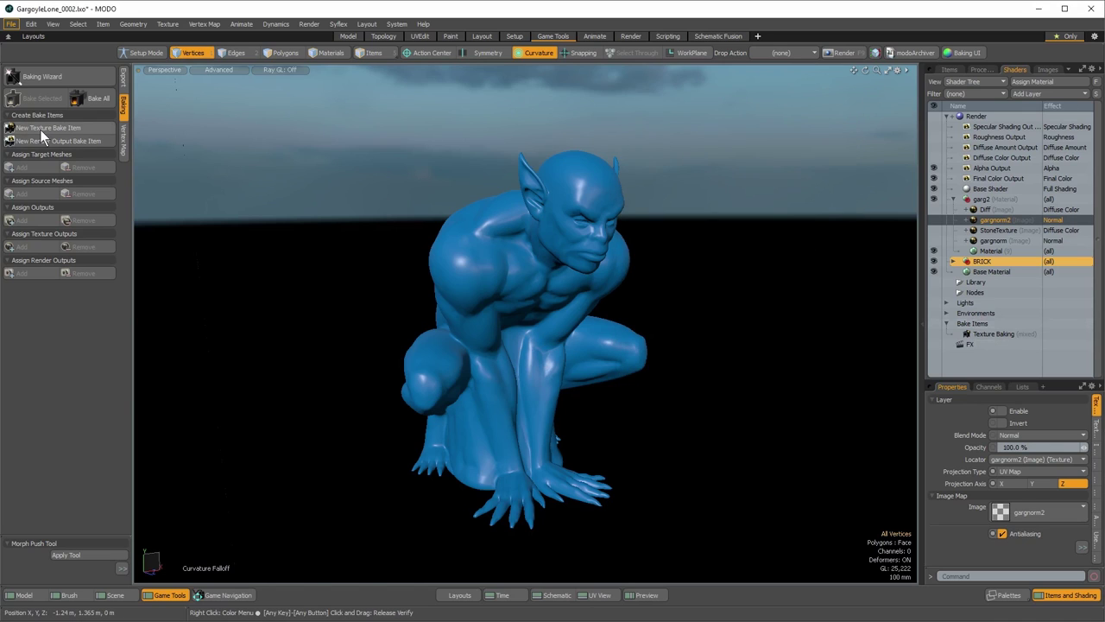
Select the Texture Baking item and enlarge its properties to examine the target meshes, source meshes and texture outputs
{"action": "left_click", "coordinate": [991, 333]}
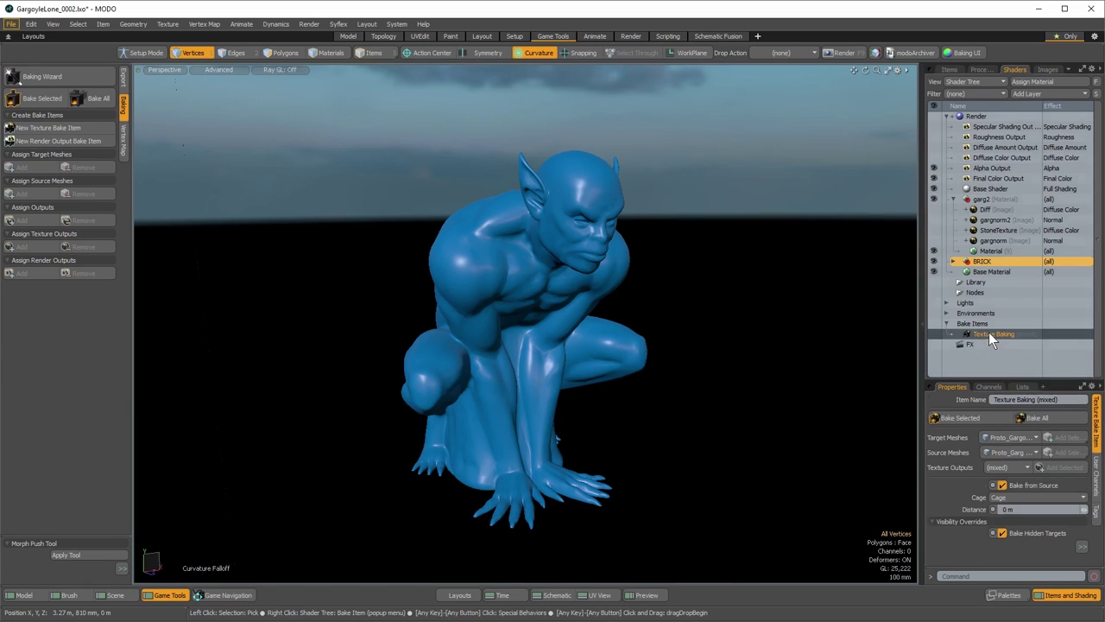
{"action": "left_click_drag", "start_coordinate": [1025, 382], "coordinate": [1019, 359]}
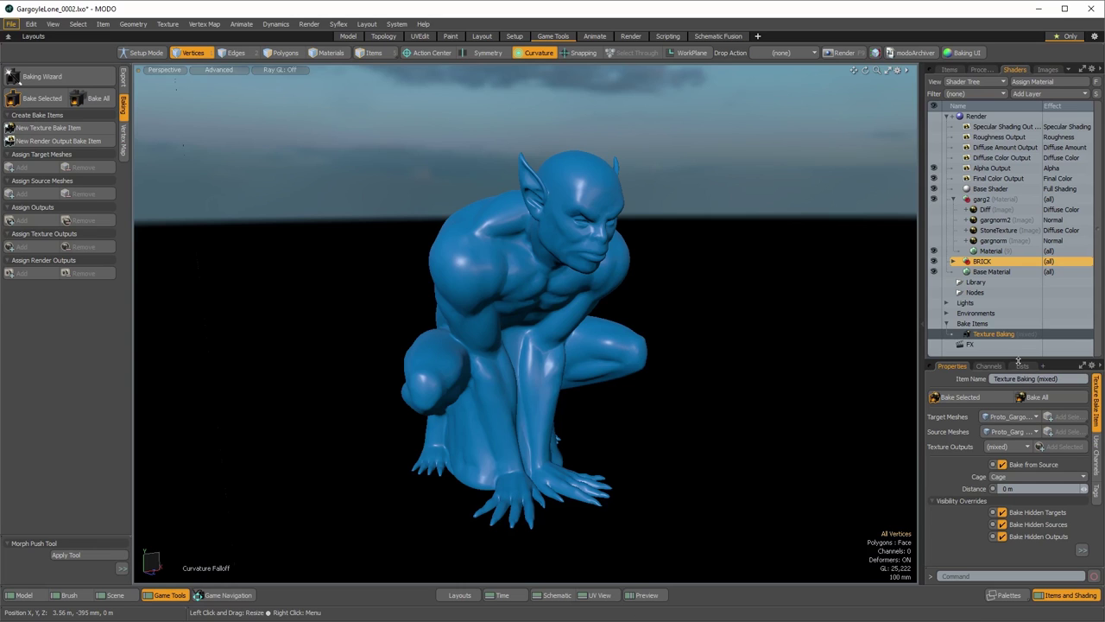
{"action": "mouse_move", "coordinate": [1017, 360]}
{"action": "left_mouse_down"}
{"action": "mouse_move", "coordinate": [1017, 293]}
{"action": "mouse_move", "coordinate": [1016, 373]}
{"action": "mouse_move", "coordinate": [1016, 354]}
{"action": "left_mouse_up"}
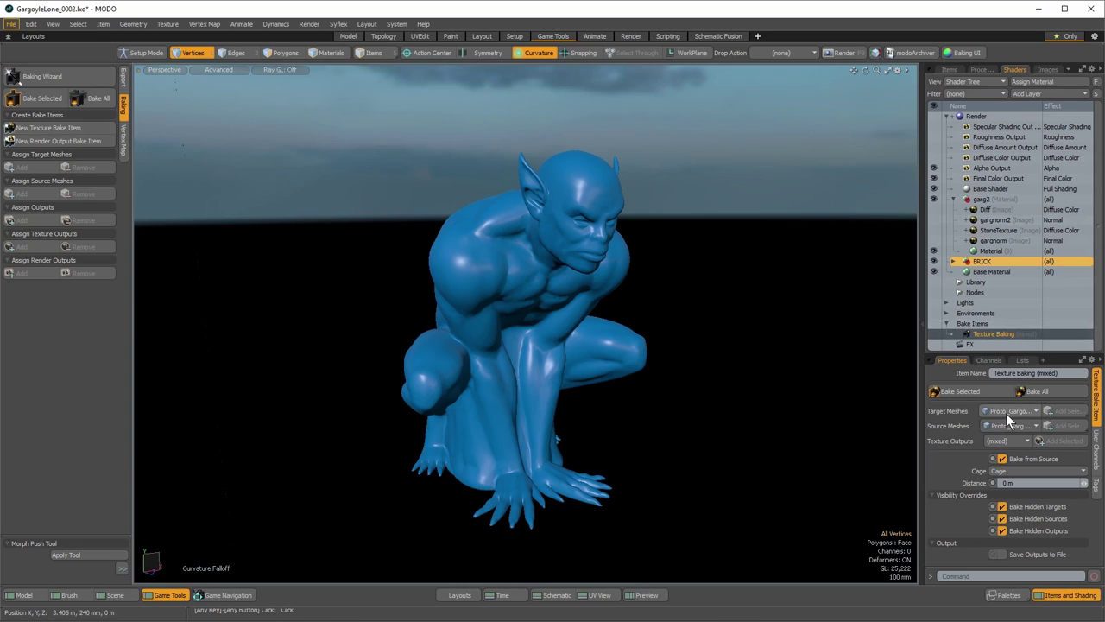
{"action": "left_click_drag", "start_coordinate": [924, 390], "coordinate": [854, 374]}
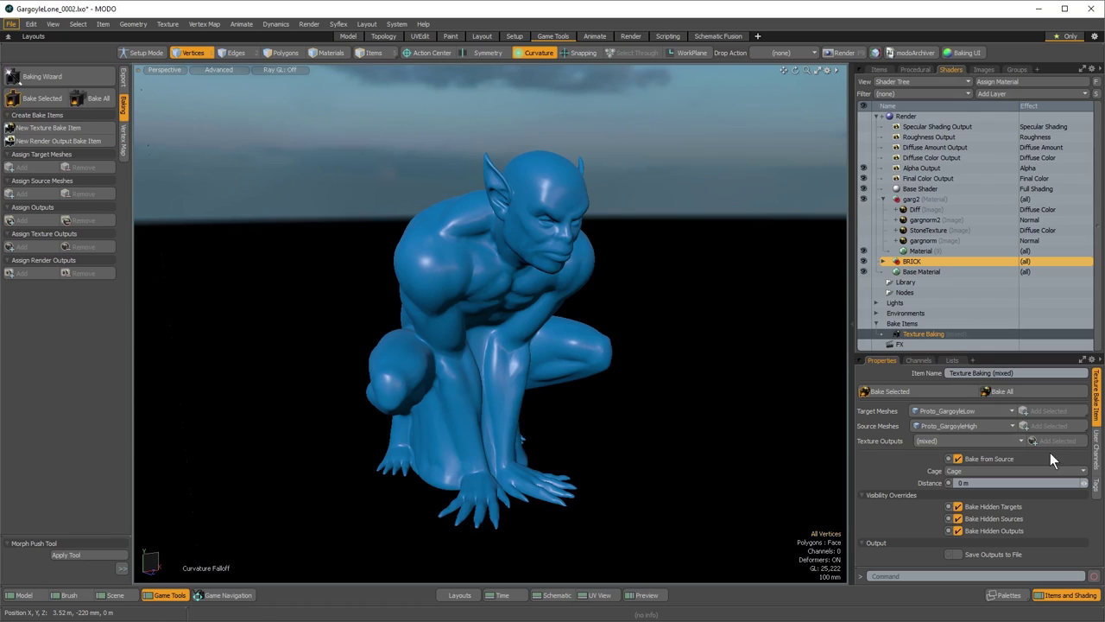
Select the gargnorm image layer together with the Texture Baking item and show the texture bake settings
{"action": "left_click", "coordinate": [923, 212]}
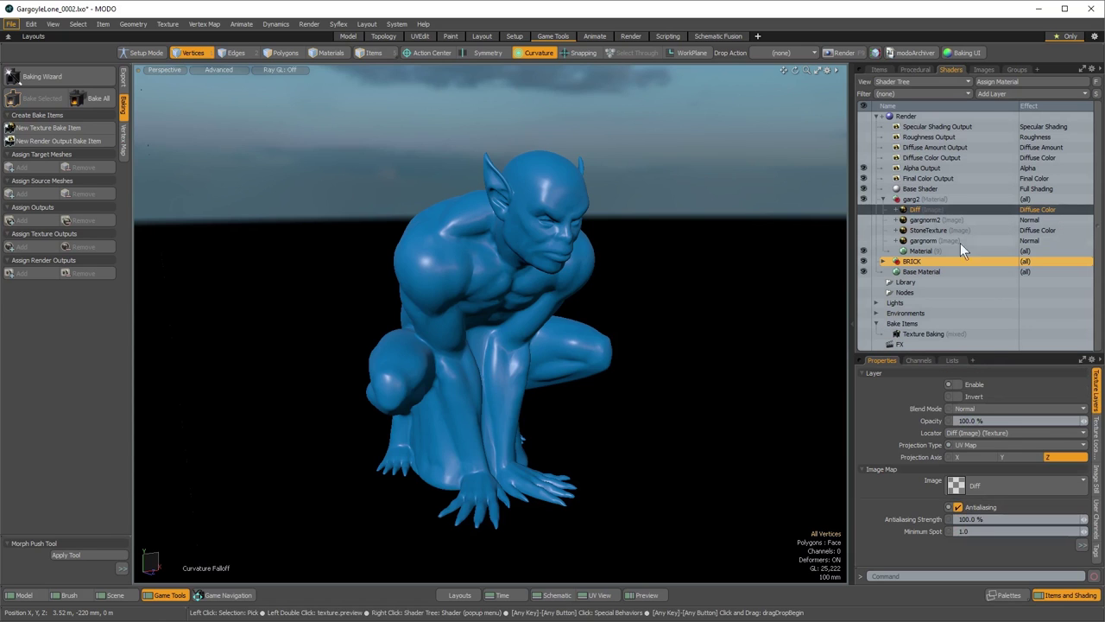
{"action": "left_click", "coordinate": [932, 334]}
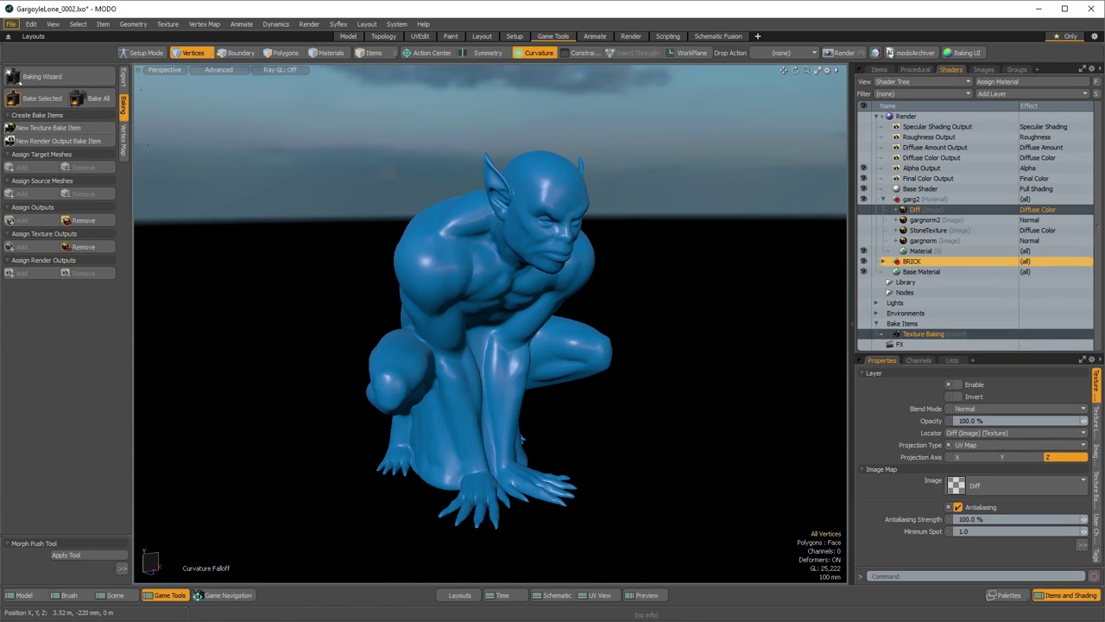
{"action": "left_click", "coordinate": [1095, 486]}
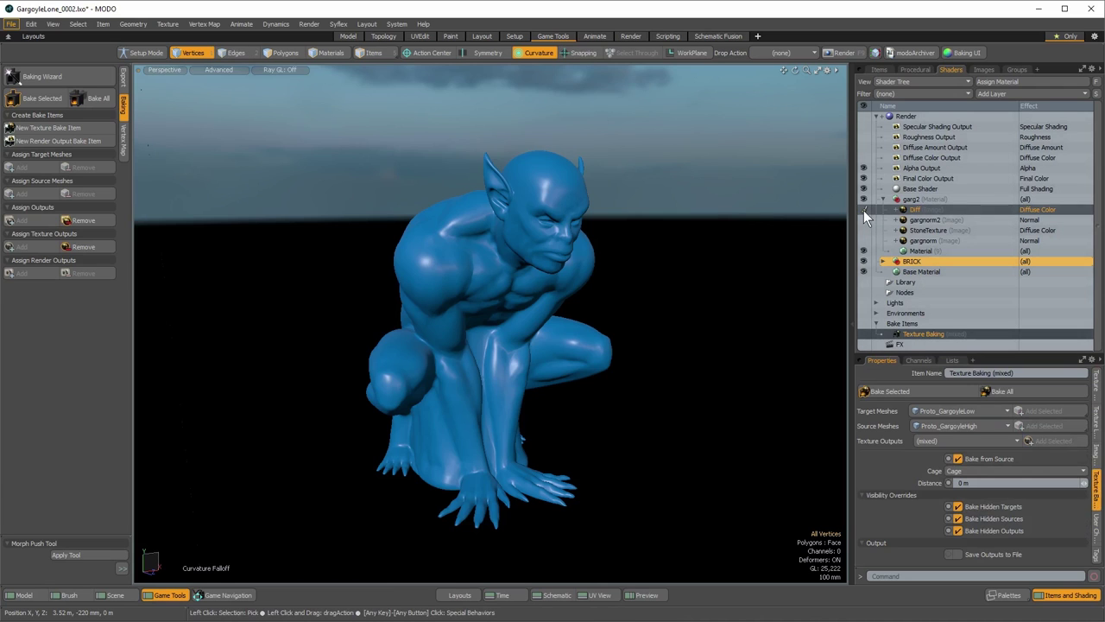
{"action": "left_click", "coordinate": [919, 242]}
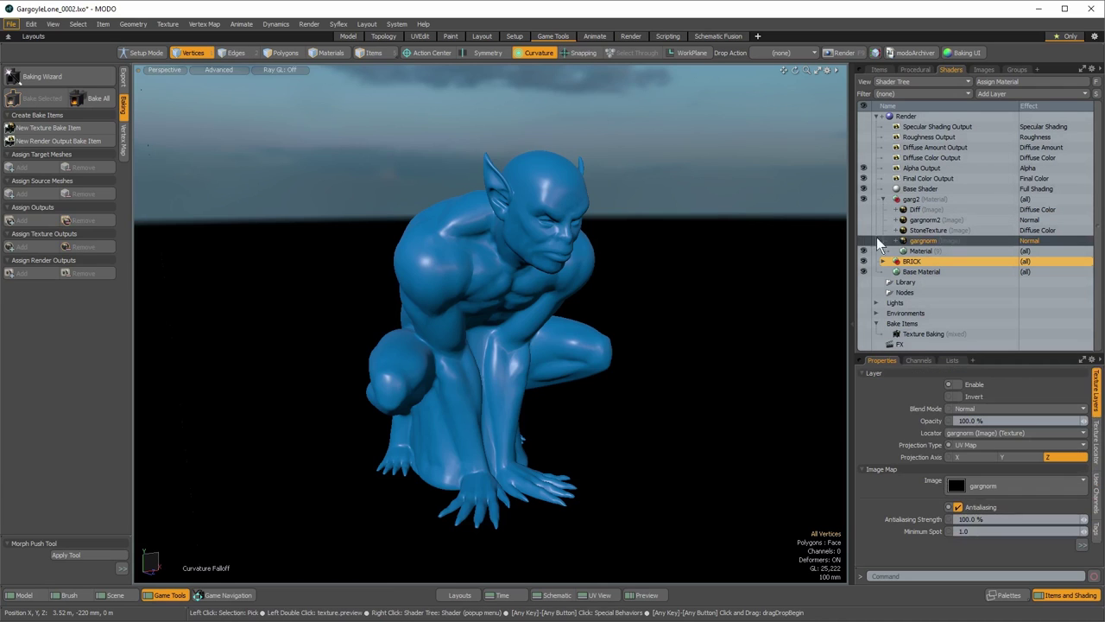
{"action": "key", "text": "ctrl+z"}
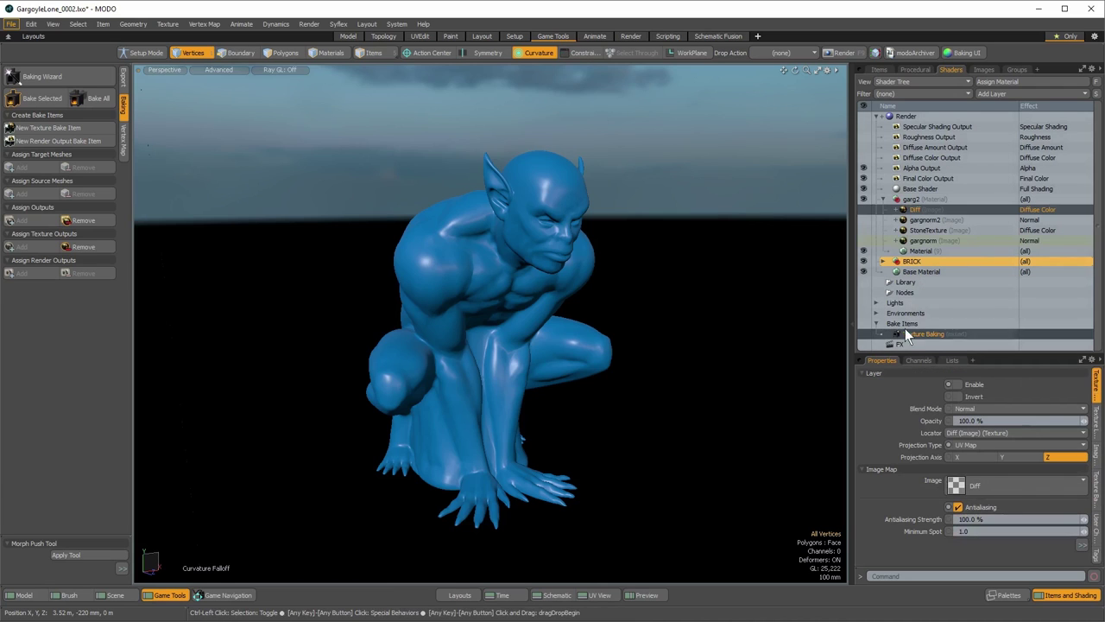
{"action": "left_click", "coordinate": [922, 240]}
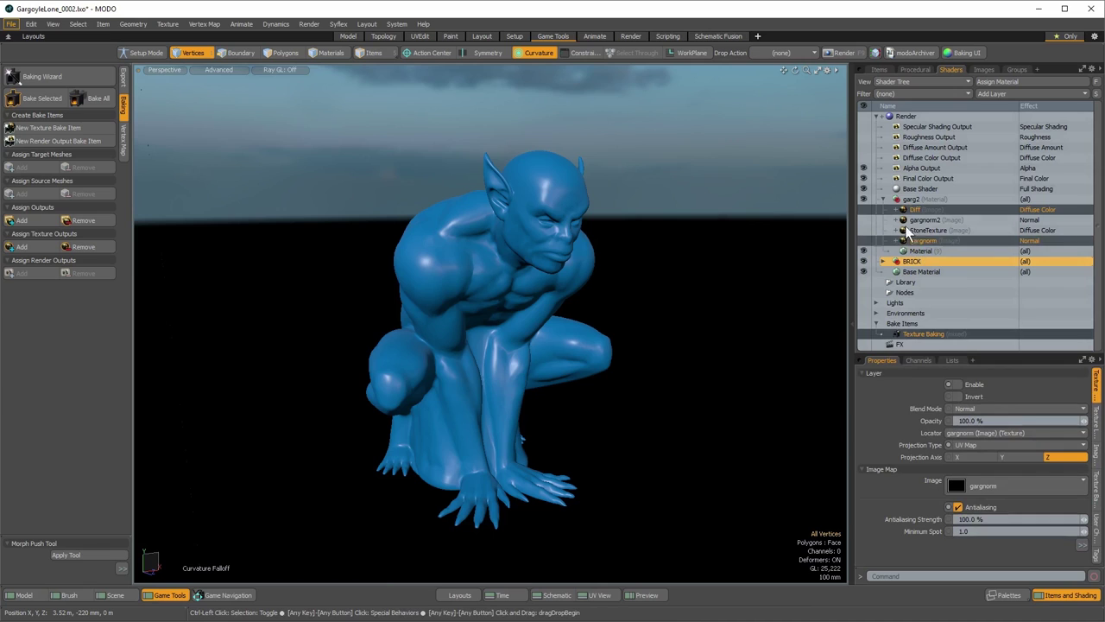
{"action": "left_click", "coordinate": [1097, 482]}
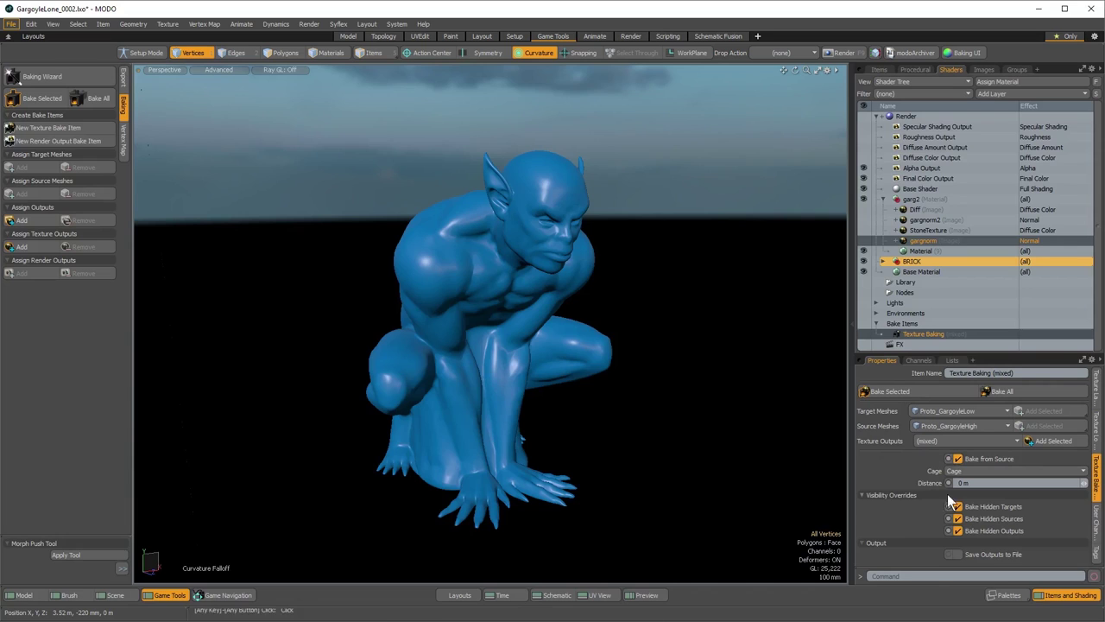
Review the scene's mesh items and the procedural list, and give the texture bake settings more room
{"action": "left_click", "coordinate": [880, 69]}
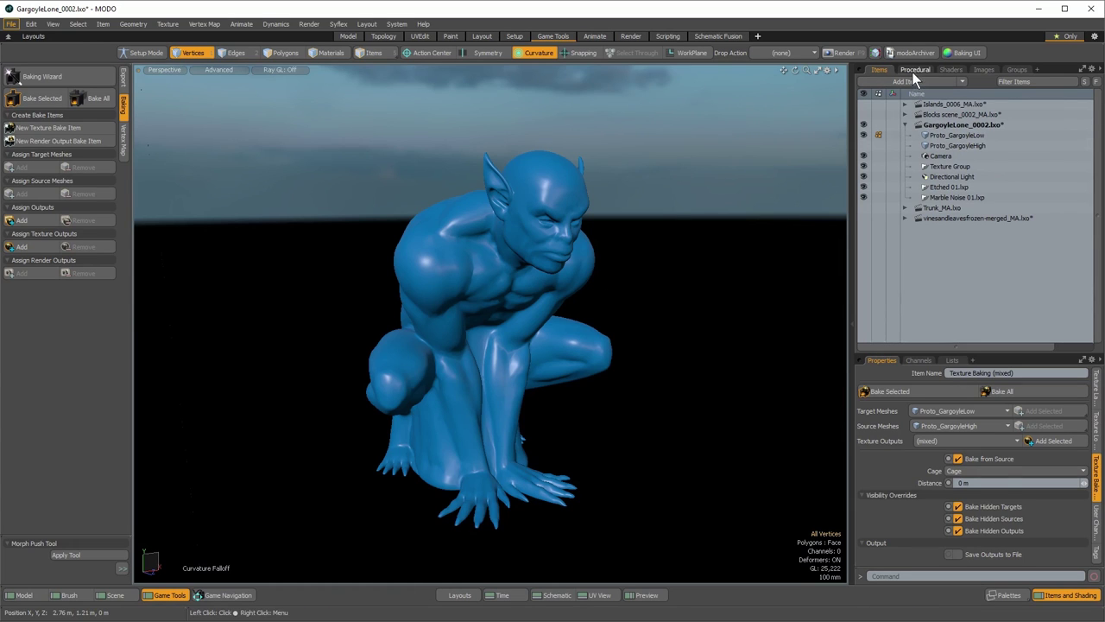
{"action": "left_click_drag", "start_coordinate": [965, 353], "coordinate": [965, 327]}
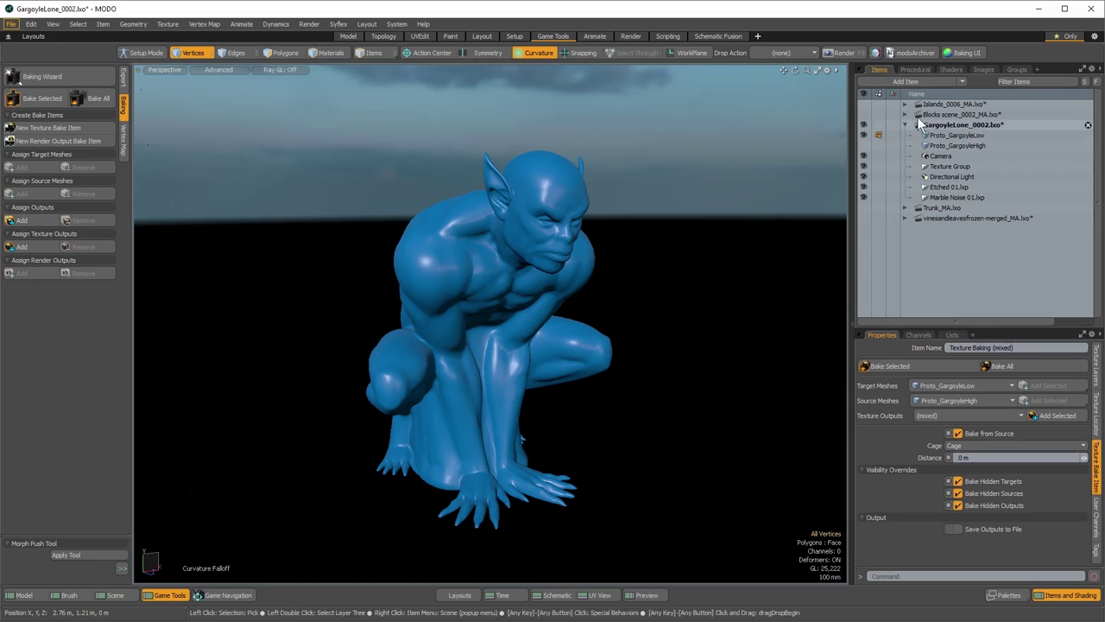
{"action": "left_click", "coordinate": [905, 69]}
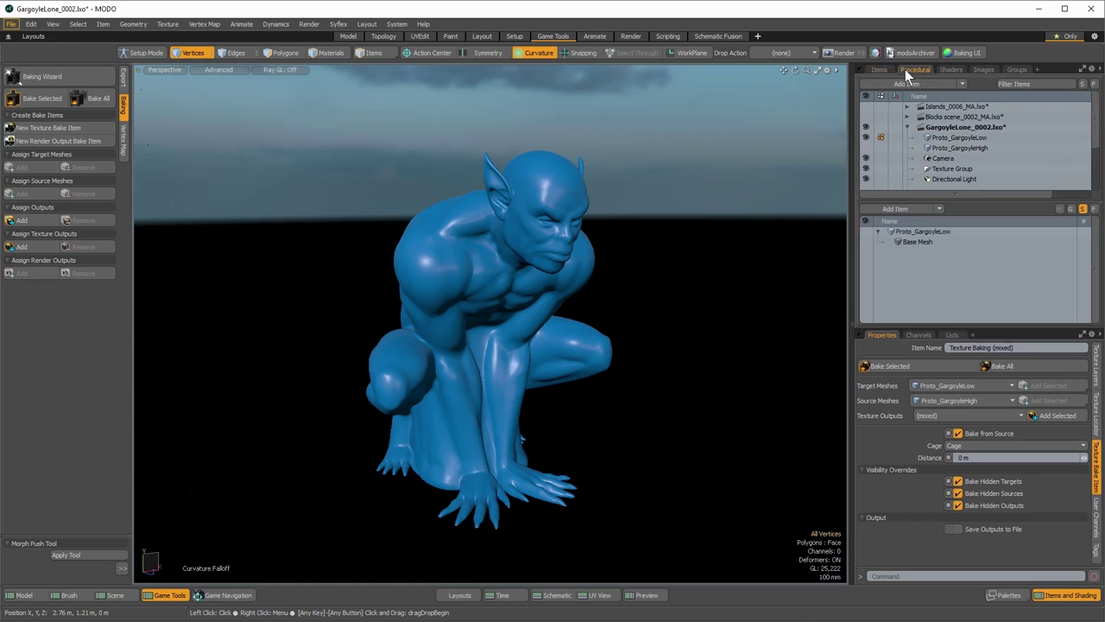
{"action": "left_click", "coordinate": [950, 69]}
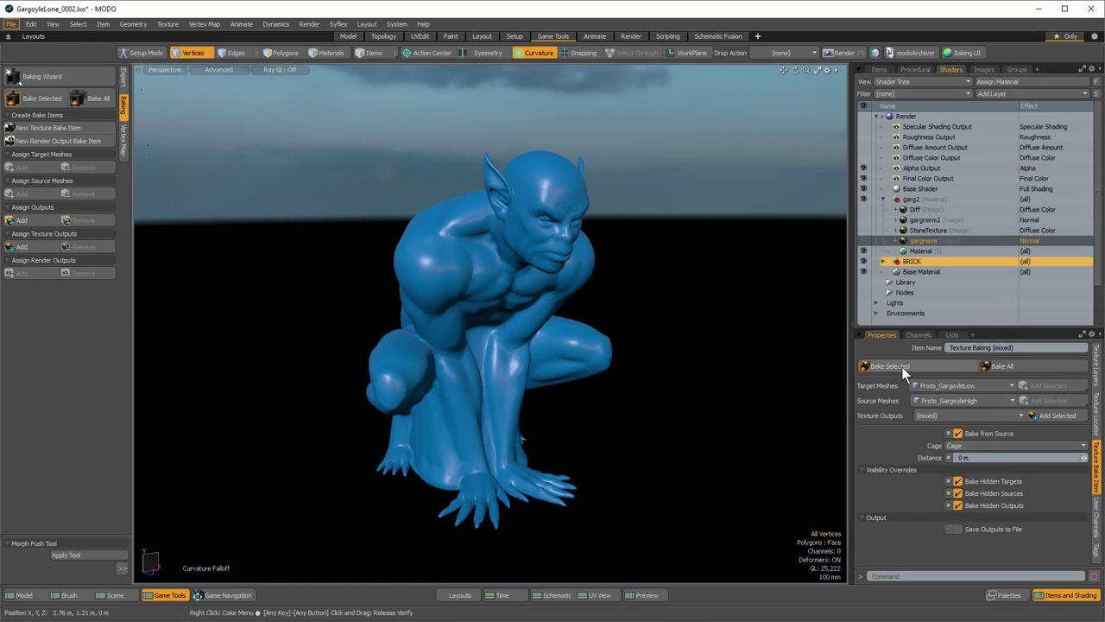
Enable the Diff and gargnorm2 image layers and bake all texture outputs from the high to the low gargoyle mesh
{"action": "left_click", "coordinate": [917, 210]}
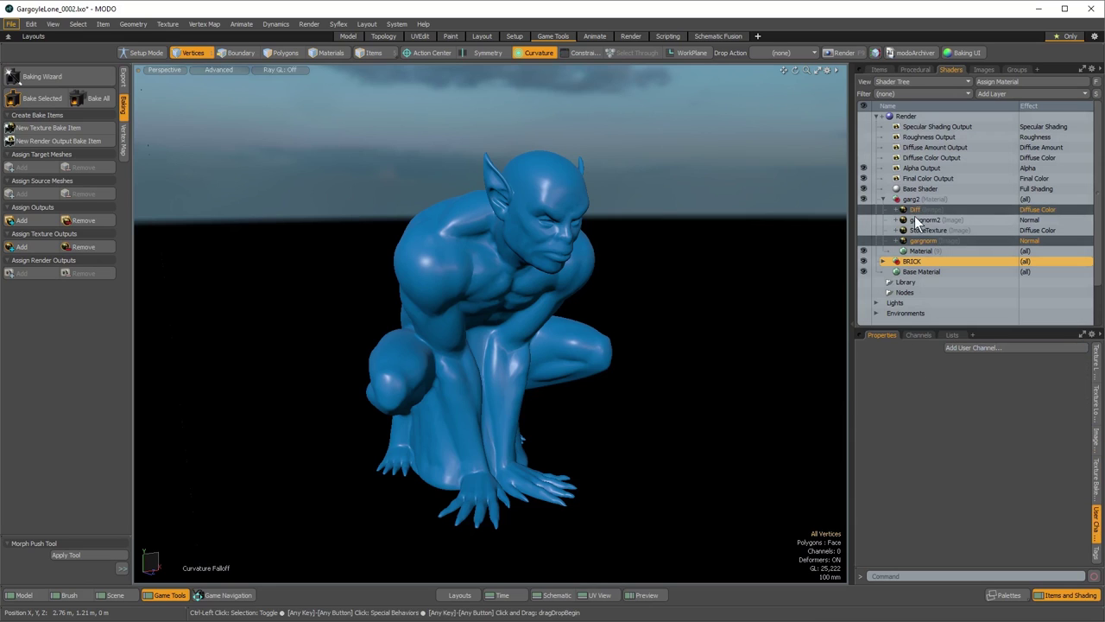
{"action": "left_click", "coordinate": [921, 220], "text": "ctrl"}
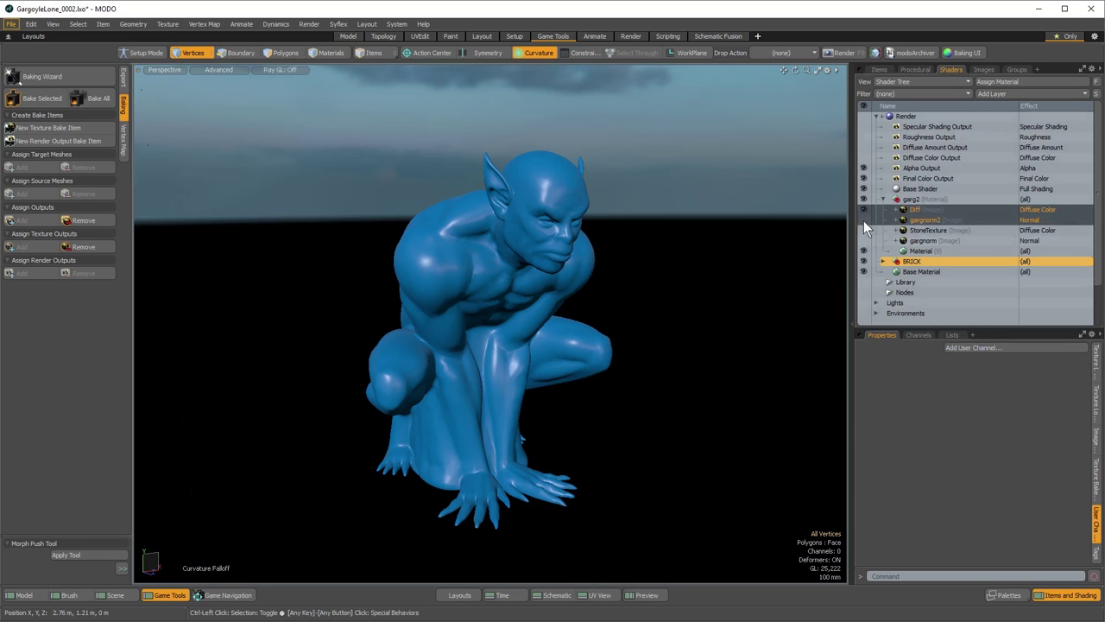
{"action": "left_click", "coordinate": [1097, 480]}
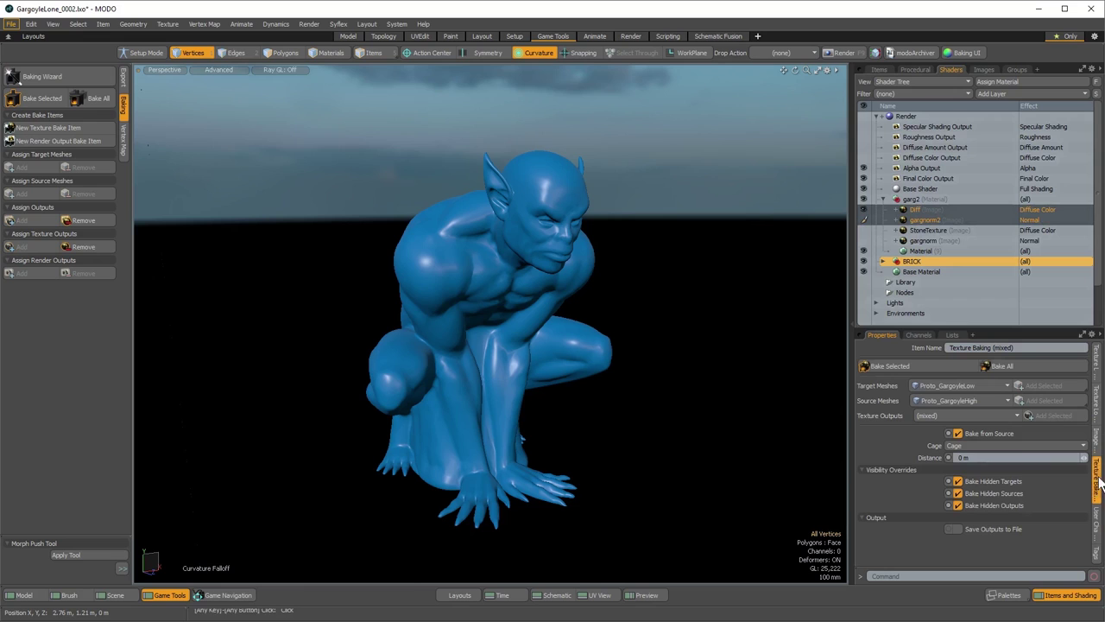
{"action": "left_click", "coordinate": [1024, 366]}
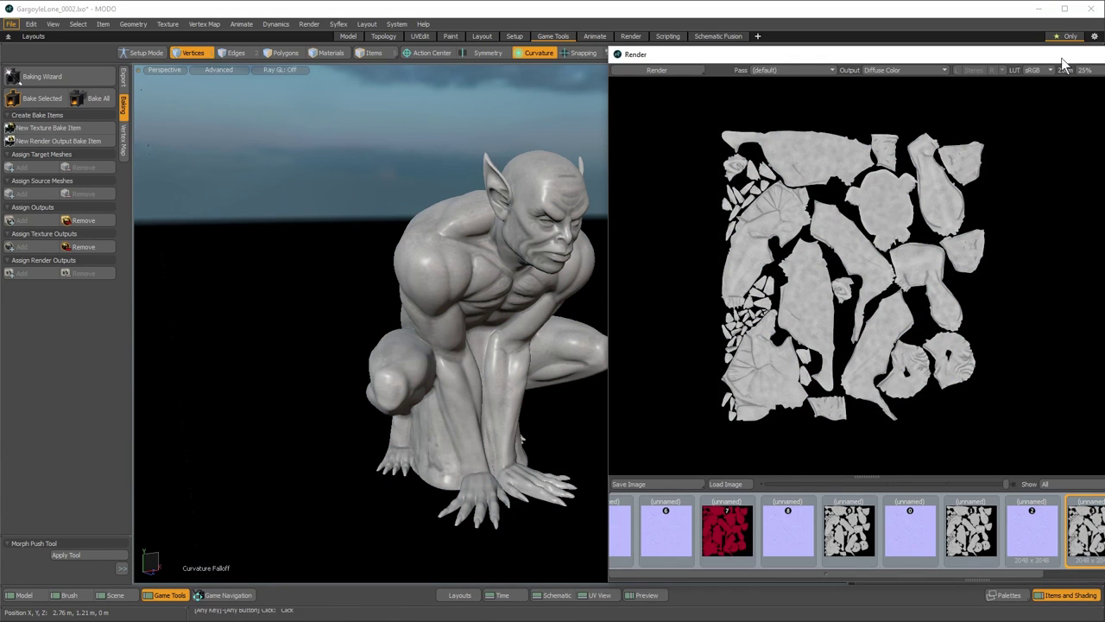
{"action": "left_click", "coordinate": [1098, 55]}
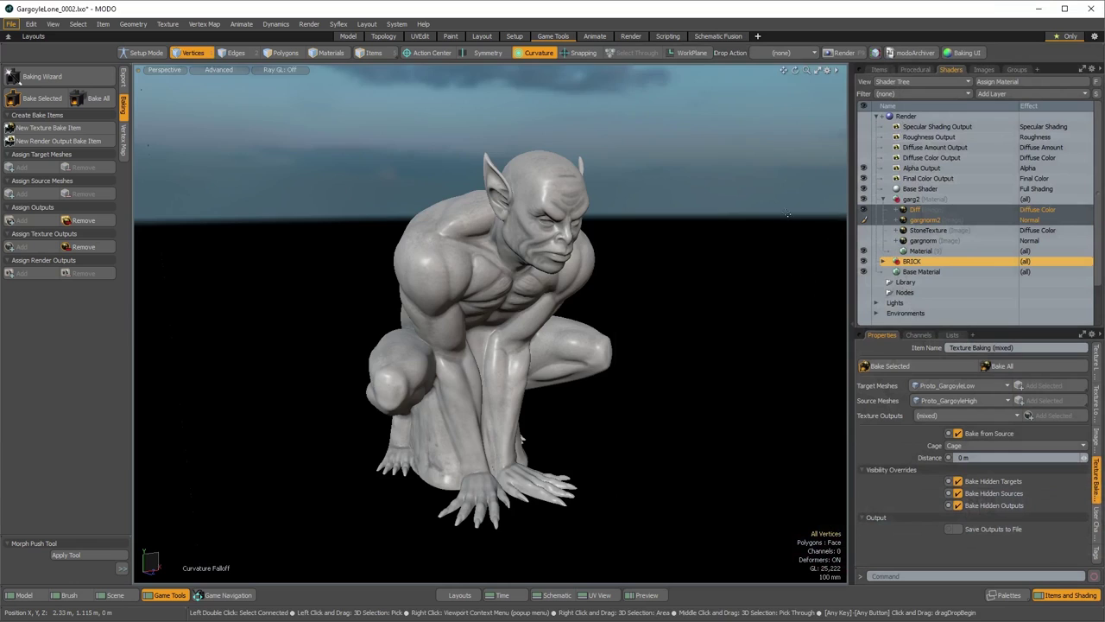
Examine the baked gargoyle from another angle and look through its vertex maps, including the Color map
{"action": "left_click_drag", "start_coordinate": [596, 285], "coordinate": [596, 311], "text": "alt"}
{"action": "left_click_drag", "start_coordinate": [682, 323], "coordinate": [578, 334], "text": "alt"}
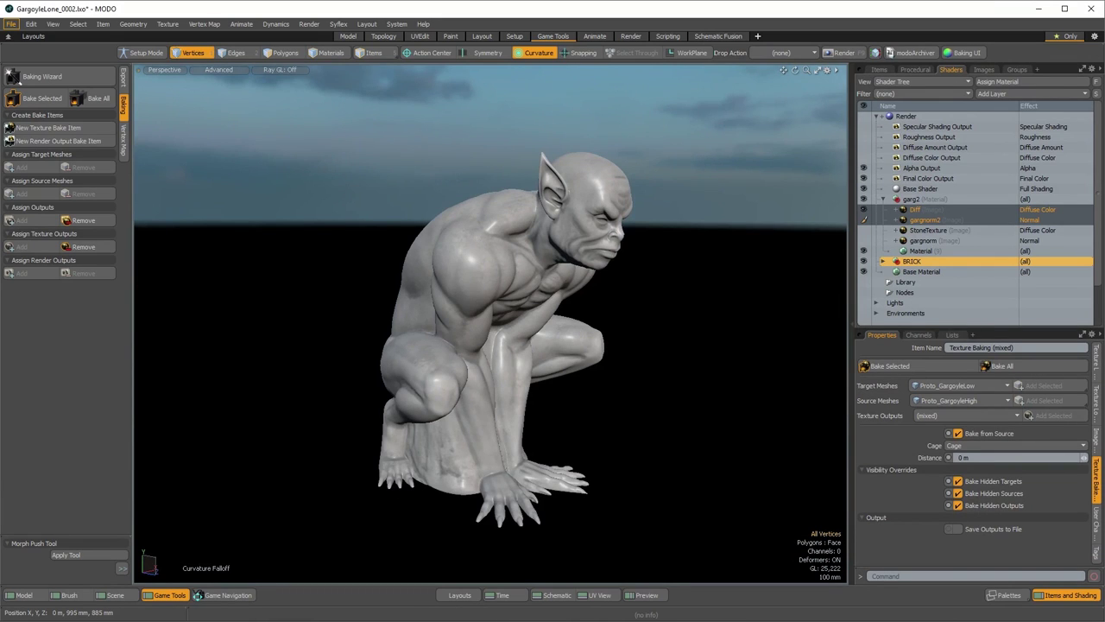
{"action": "left_click", "coordinate": [953, 335]}
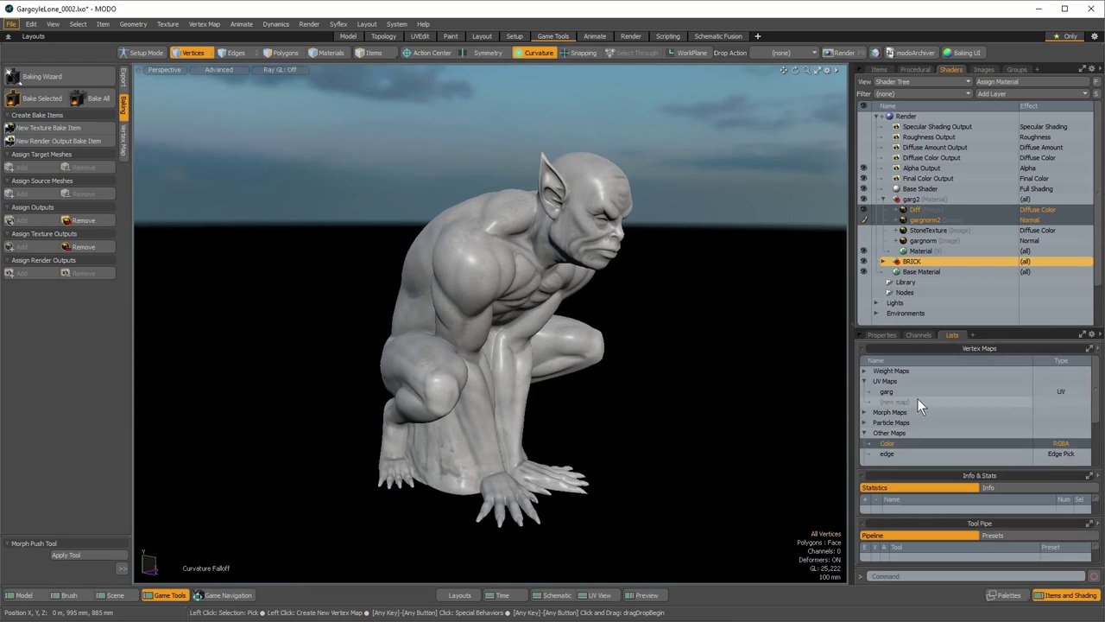
{"action": "scroll", "coordinate": [916, 398], "scroll_direction": "down", "scroll_amount": 2}
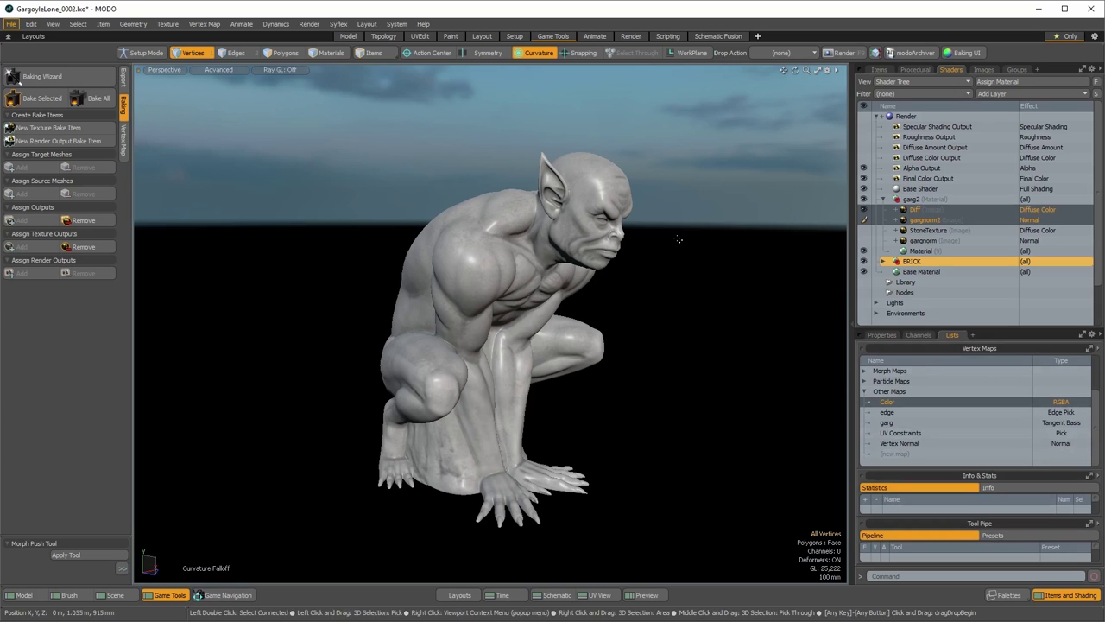
Close all open scenes without saving their changes
{"action": "left_click", "coordinate": [10, 24]}
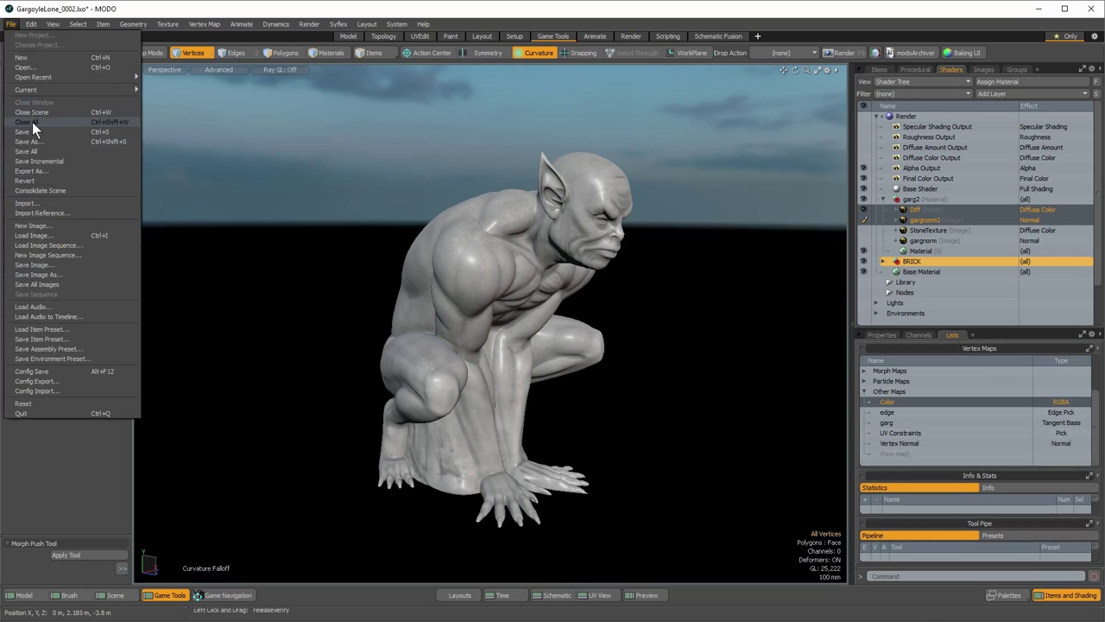
{"action": "left_click", "coordinate": [33, 128]}
{"action": "left_click", "coordinate": [821, 313]}
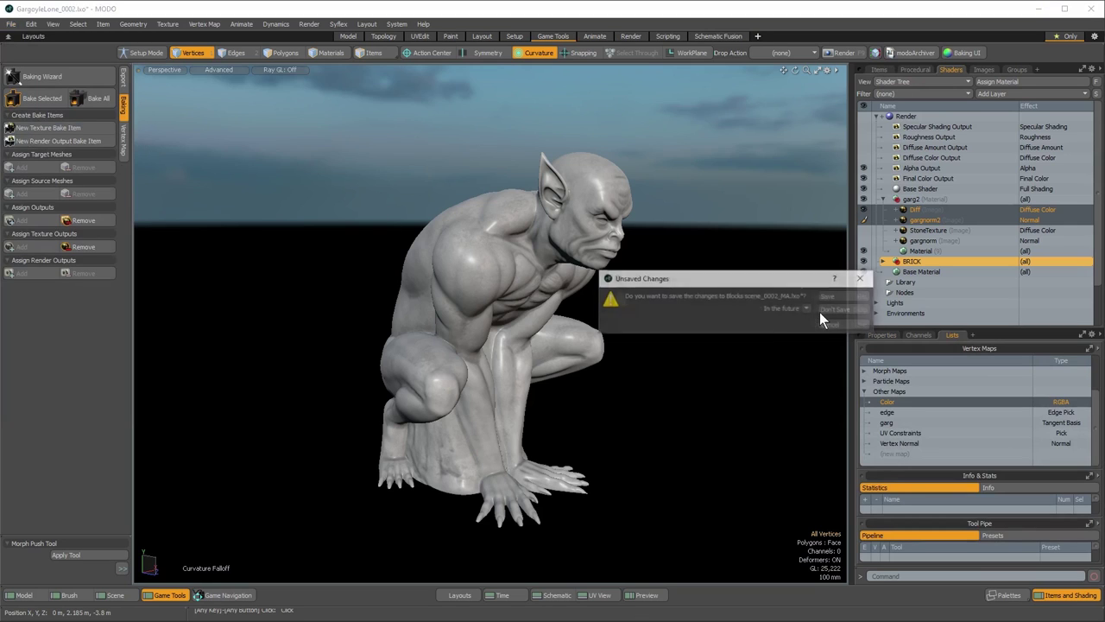
{"action": "left_click", "coordinate": [843, 308]}
{"action": "left_click", "coordinate": [841, 307]}
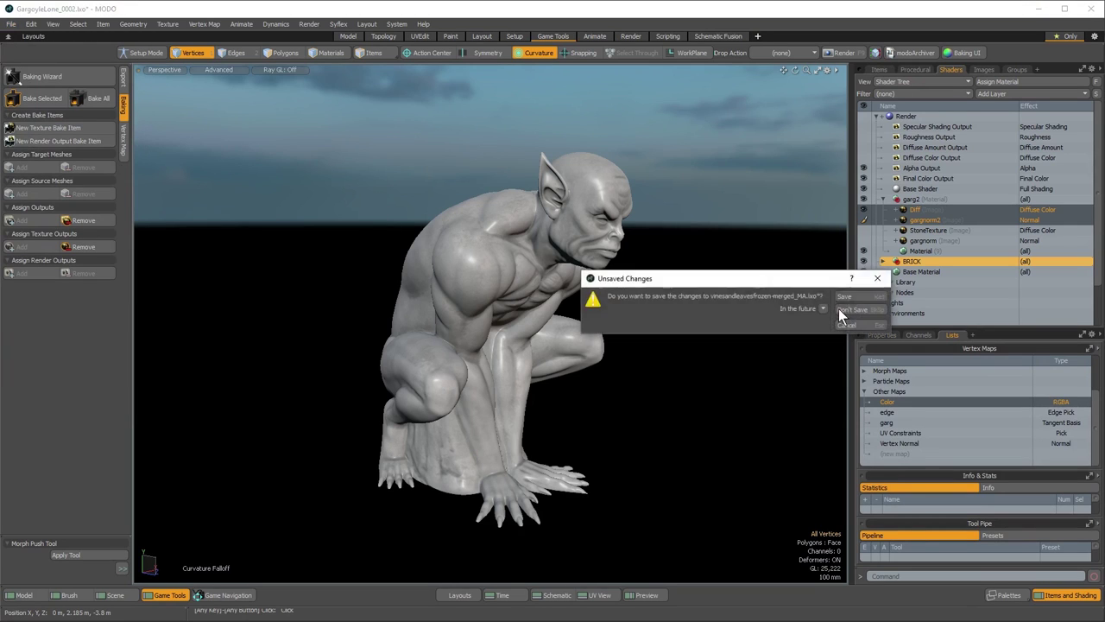
{"action": "left_click", "coordinate": [838, 309]}
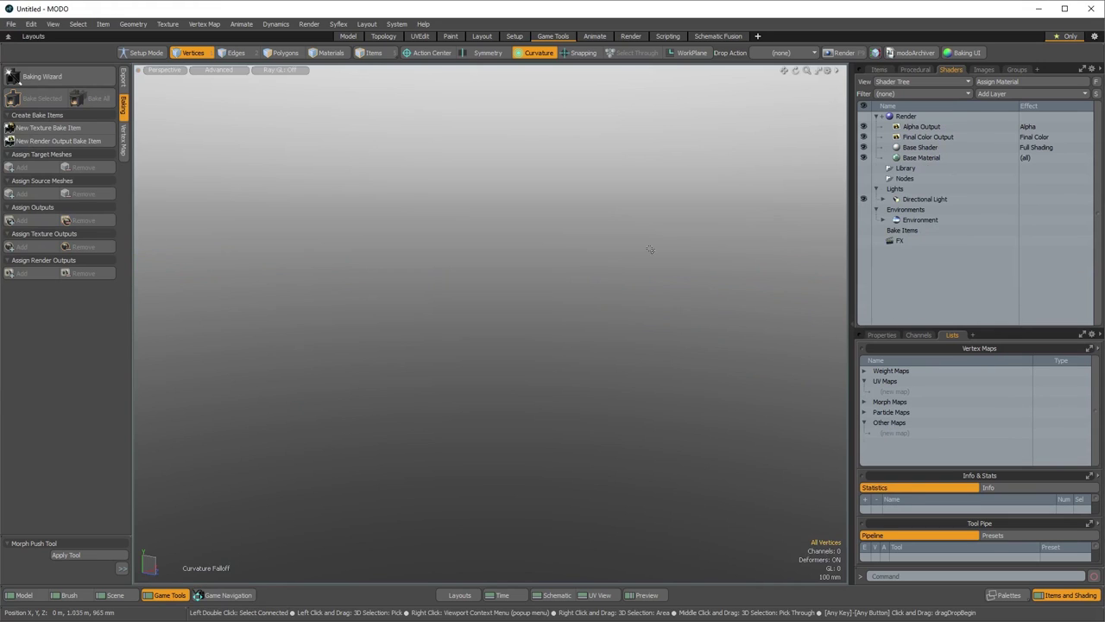
Search WorkDrive (H:) for "pulse" and open the scene PulseRifleUE4.lxo from the PulseRifleExport folder
{"action": "left_click", "coordinate": [12, 23]}
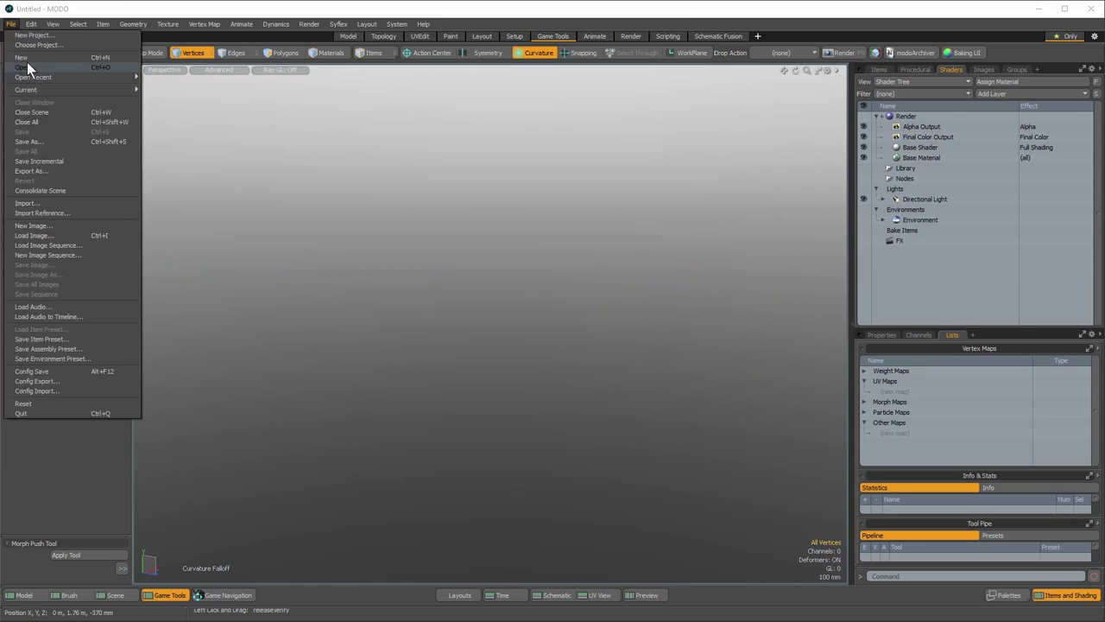
{"action": "left_click", "coordinate": [21, 67]}
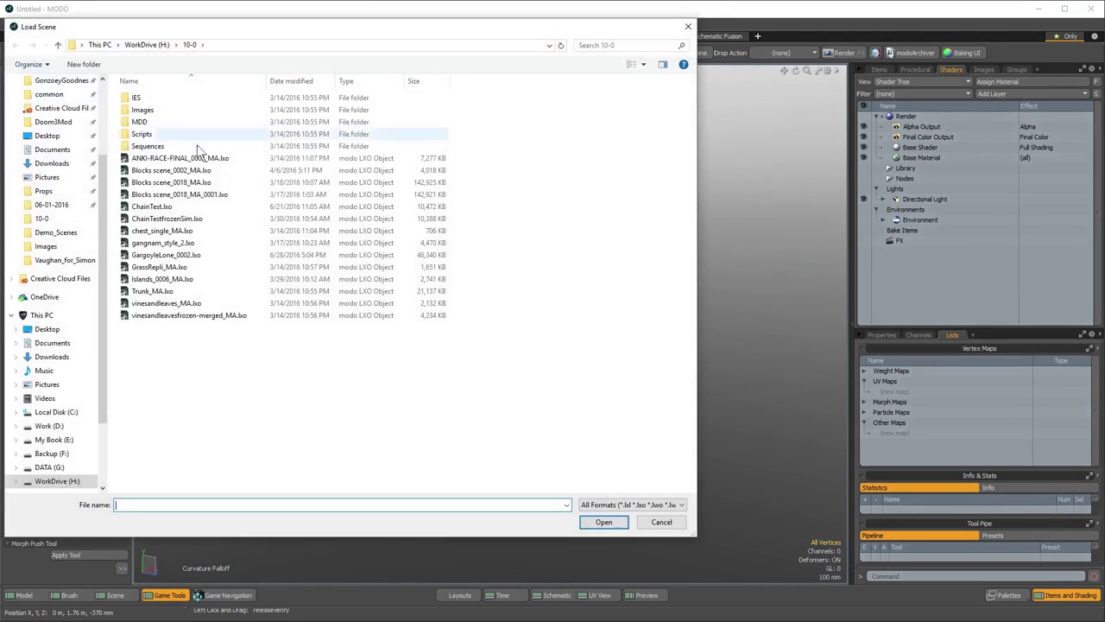
{"action": "left_click", "coordinate": [147, 45]}
{"action": "left_click", "coordinate": [628, 45]}
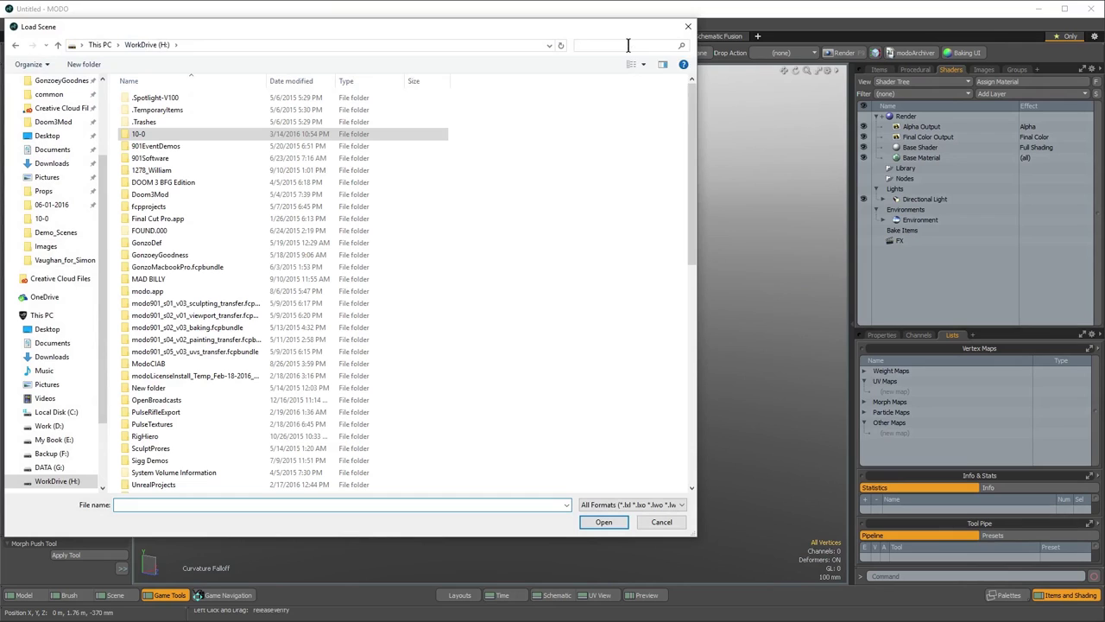
{"action": "type", "text": "pulse"}
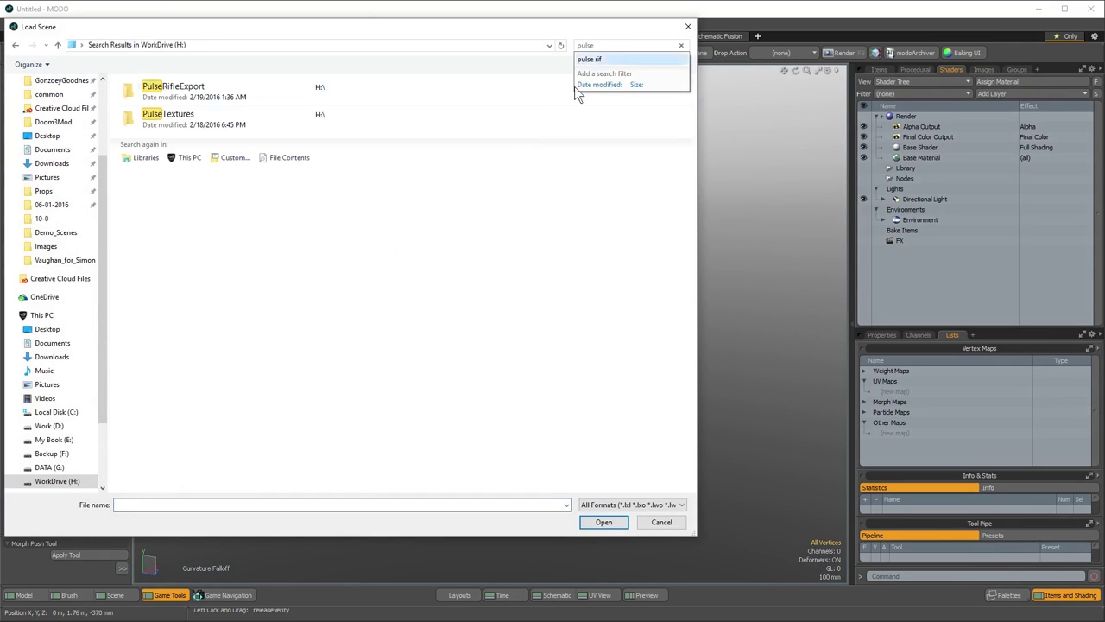
{"action": "double_click", "coordinate": [184, 91]}
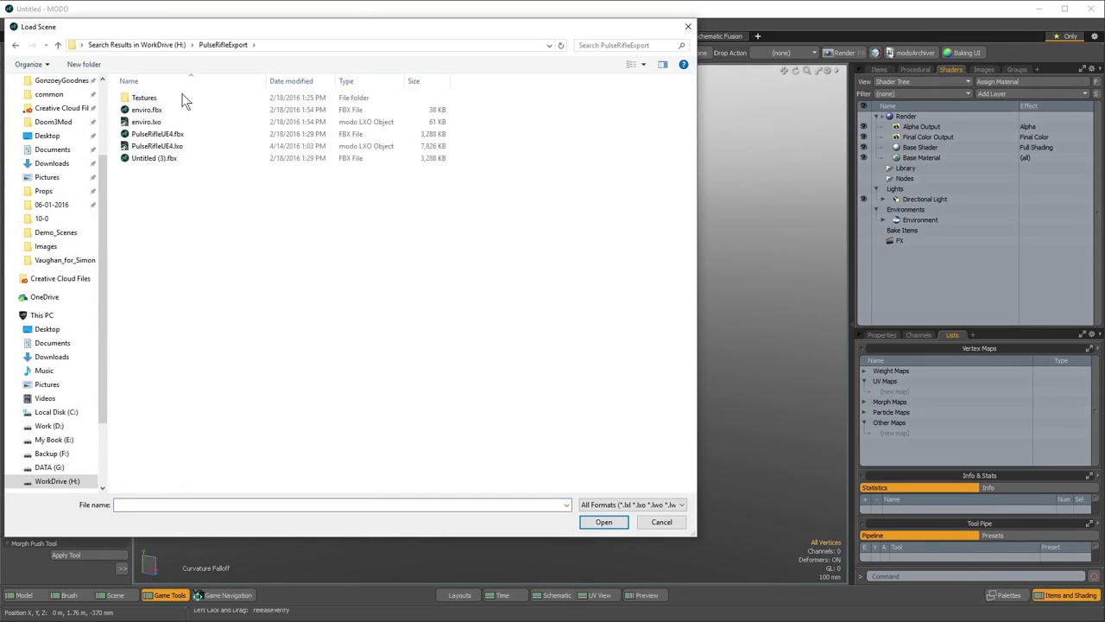
{"action": "double_click", "coordinate": [156, 147]}
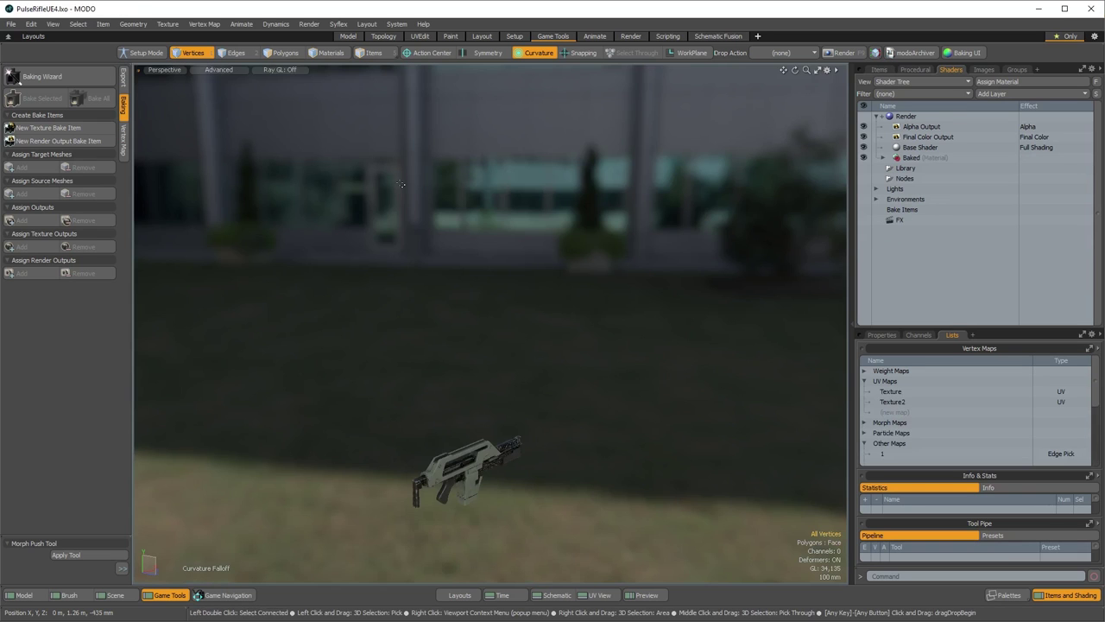
Bring the pulse rifle into close view and expand the Baked material group to list its Unreal texture layers
{"action": "left_click_drag", "start_coordinate": [399, 421], "coordinate": [526, 436], "text": "alt"}
{"action": "left_click_drag", "start_coordinate": [527, 436], "coordinate": [527, 462], "text": "ctrl+alt"}
{"action": "left_click_drag", "start_coordinate": [527, 462], "coordinate": [592, 431], "text": "alt"}
{"action": "left_click", "coordinate": [882, 157]}
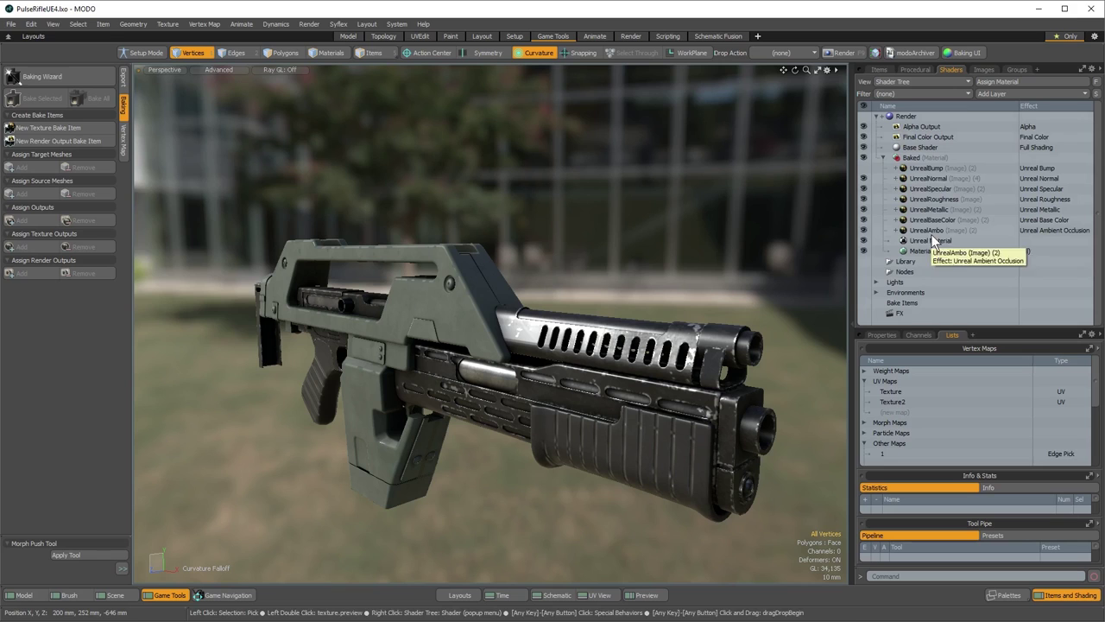
Inspect the textured pulse rifle's surface detail from several angles and distances
{"action": "left_click_drag", "start_coordinate": [553, 353], "coordinate": [574, 387], "text": "alt"}
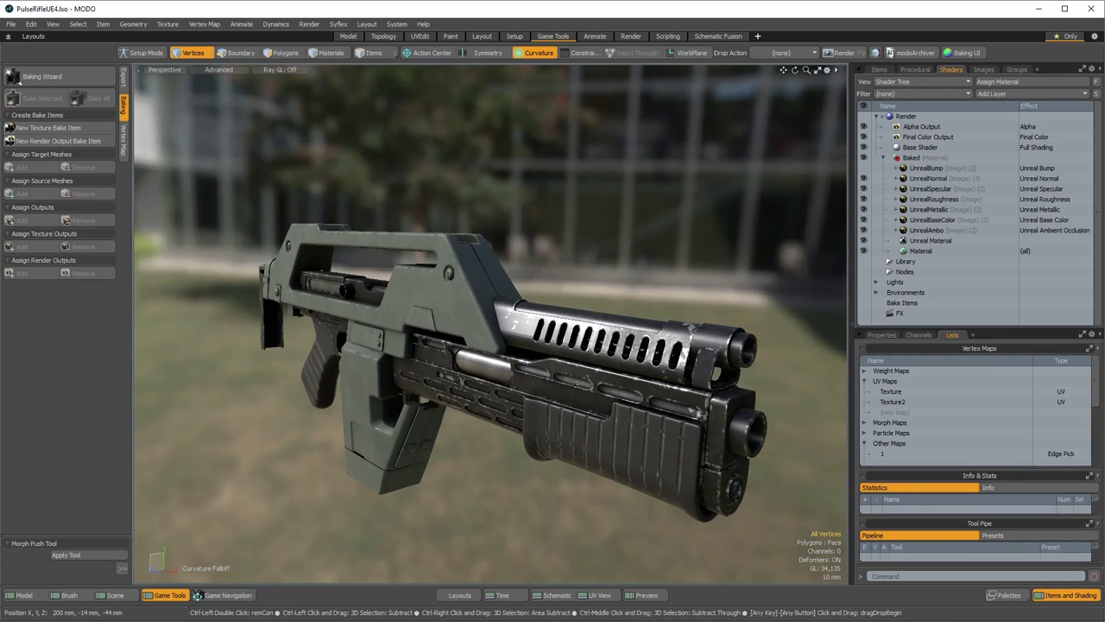
{"action": "left_click_drag", "start_coordinate": [331, 396], "coordinate": [691, 402], "text": "alt"}
{"action": "left_click_drag", "start_coordinate": [555, 403], "coordinate": [388, 367], "text": "alt"}
{"action": "left_click_drag", "start_coordinate": [388, 367], "coordinate": [259, 346], "text": "ctrl+alt"}
{"action": "left_click_drag", "start_coordinate": [484, 346], "coordinate": [385, 333], "text": "alt"}
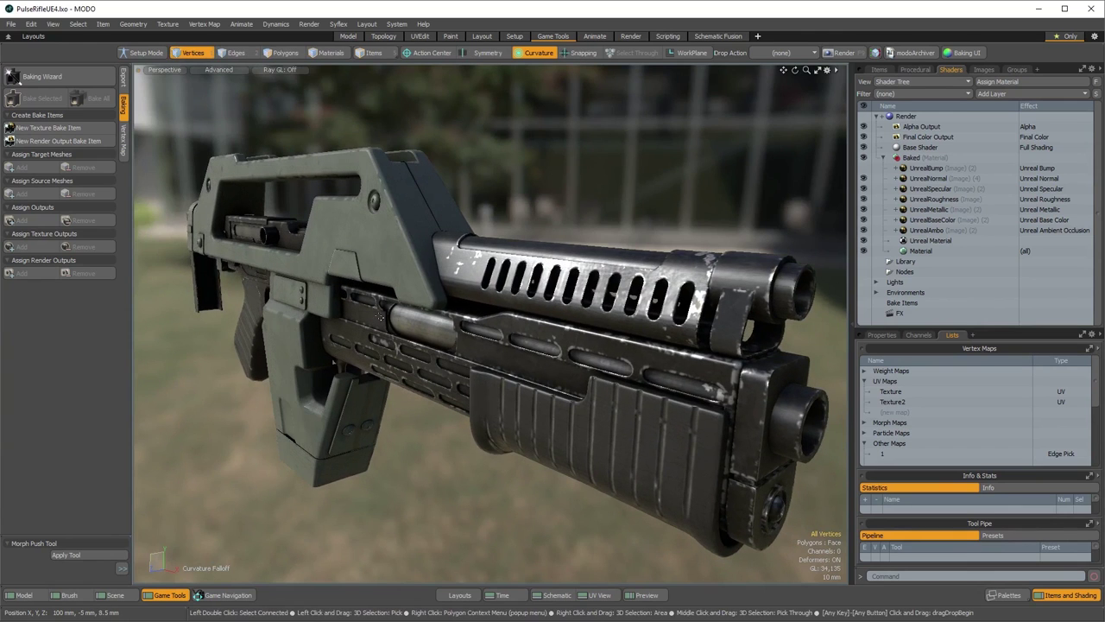
{"action": "left_click_drag", "start_coordinate": [380, 316], "coordinate": [328, 321], "text": "alt"}
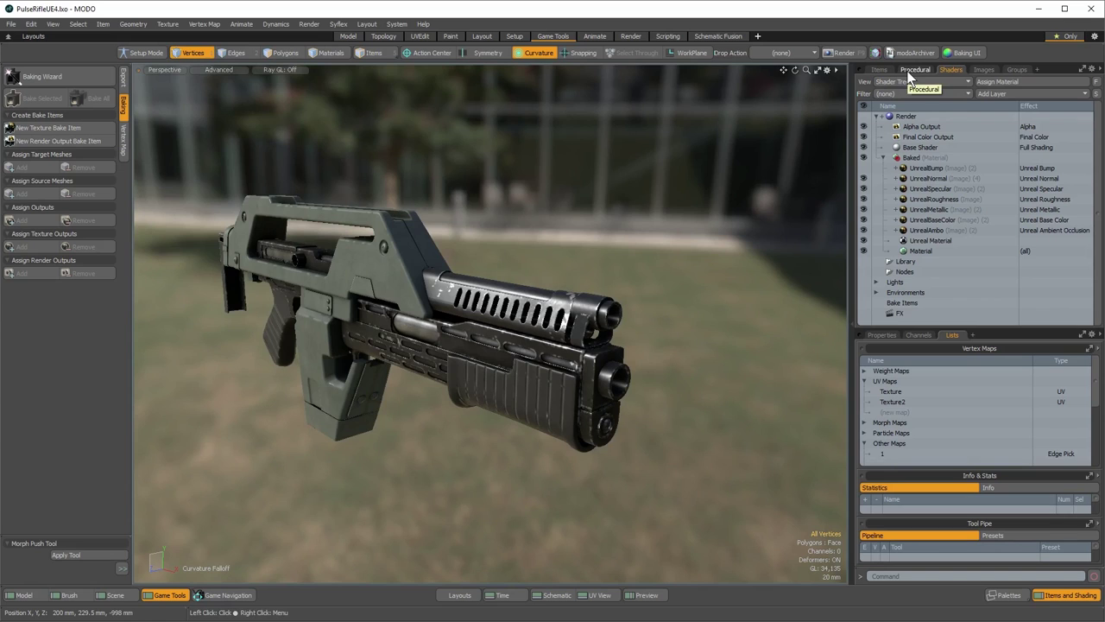
{"action": "mouse_move", "coordinate": [604, 294]}
{"action": "left_mouse_down", "text": "alt"}
{"action": "mouse_move", "coordinate": [561, 302]}
{"action": "mouse_move", "coordinate": [620, 292]}
{"action": "left_mouse_up", "text": "alt"}
Hide the layers from UnrealNormal through Unreal Material to inspect the bare rifle, and show them again
{"action": "left_click_drag", "start_coordinate": [864, 179], "coordinate": [865, 243]}
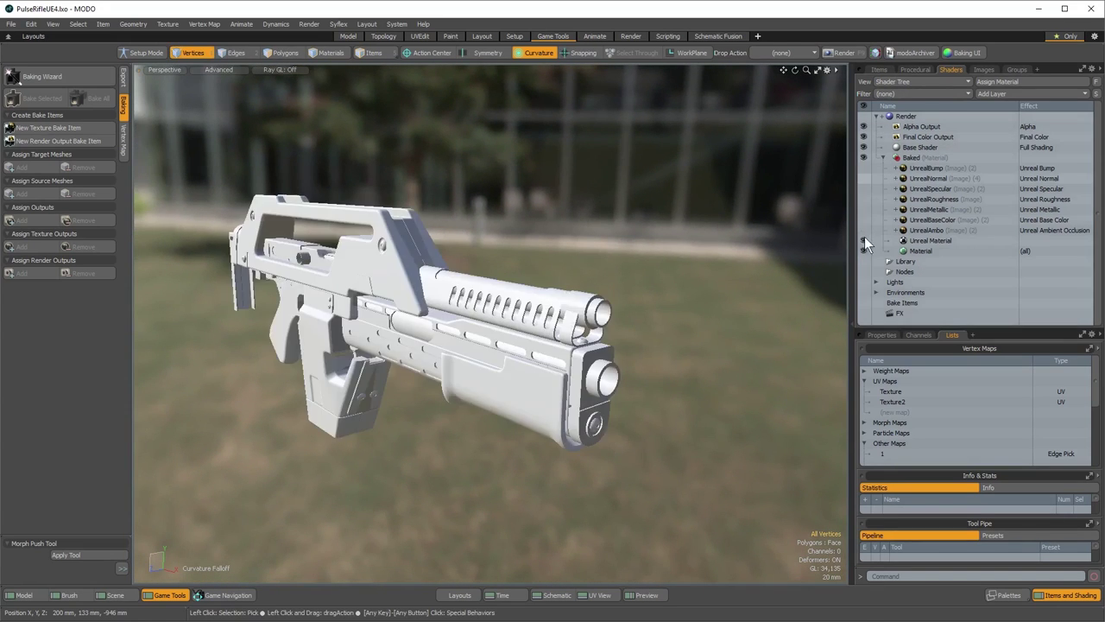
{"action": "left_click", "coordinate": [864, 238]}
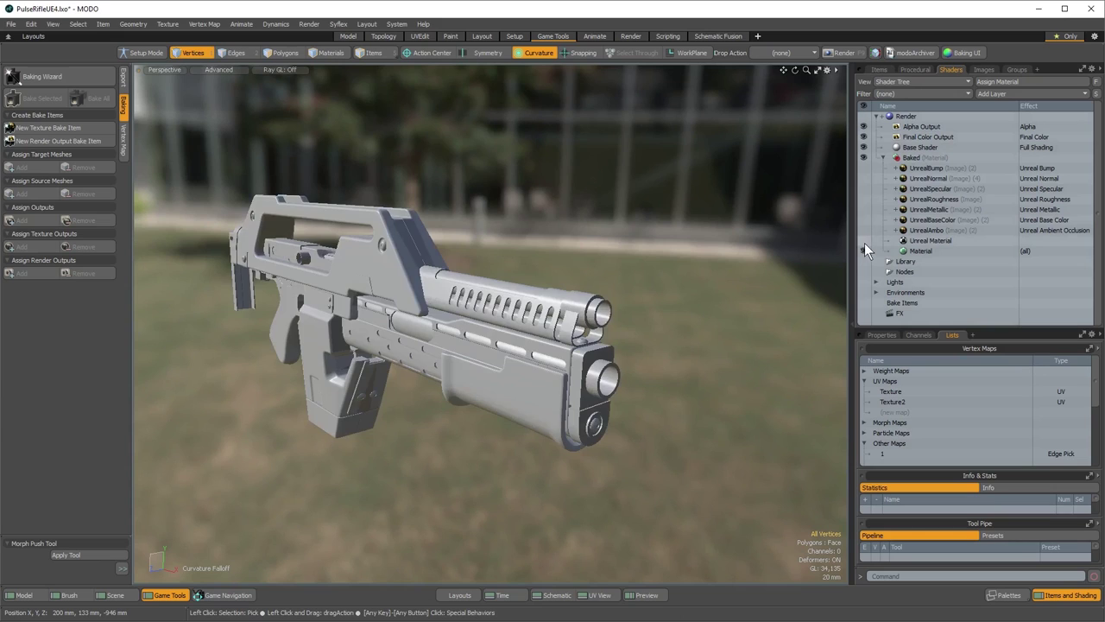
{"action": "left_click", "coordinate": [865, 241]}
{"action": "left_click", "coordinate": [864, 241]}
{"action": "left_click_drag", "start_coordinate": [510, 363], "coordinate": [474, 339], "text": "alt"}
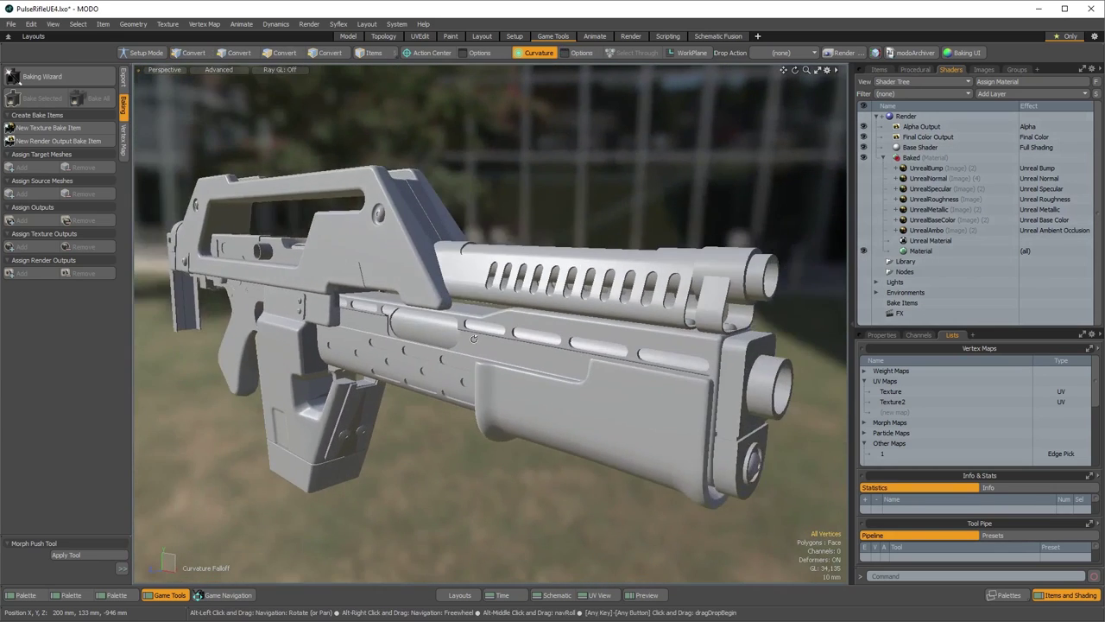
{"action": "left_click_drag", "start_coordinate": [656, 386], "coordinate": [703, 397], "text": "alt"}
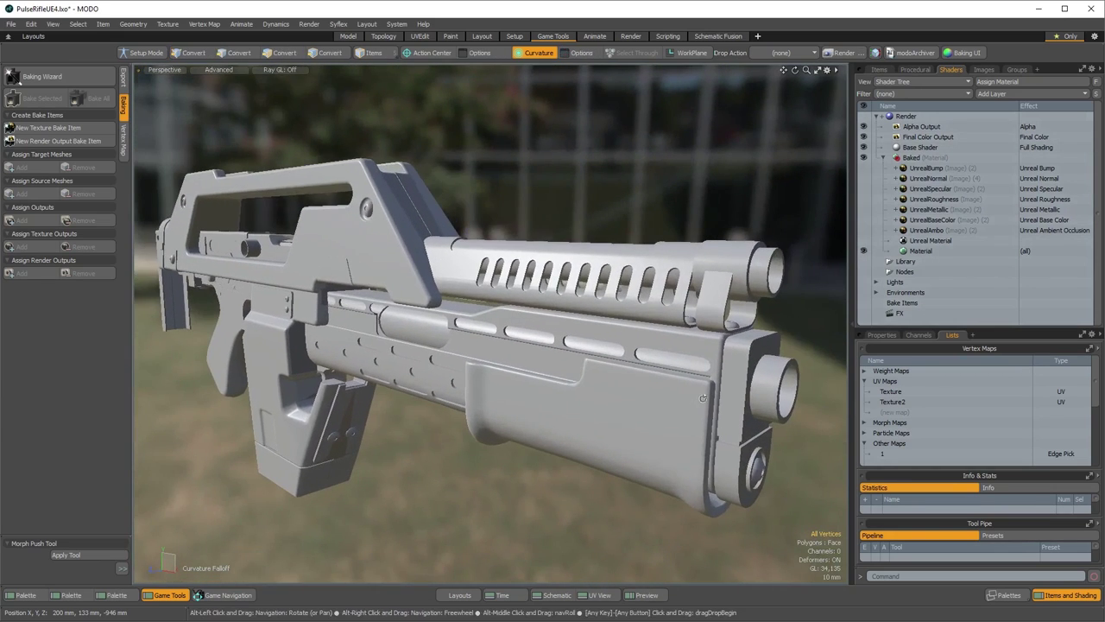
{"action": "left_click", "coordinate": [865, 240]}
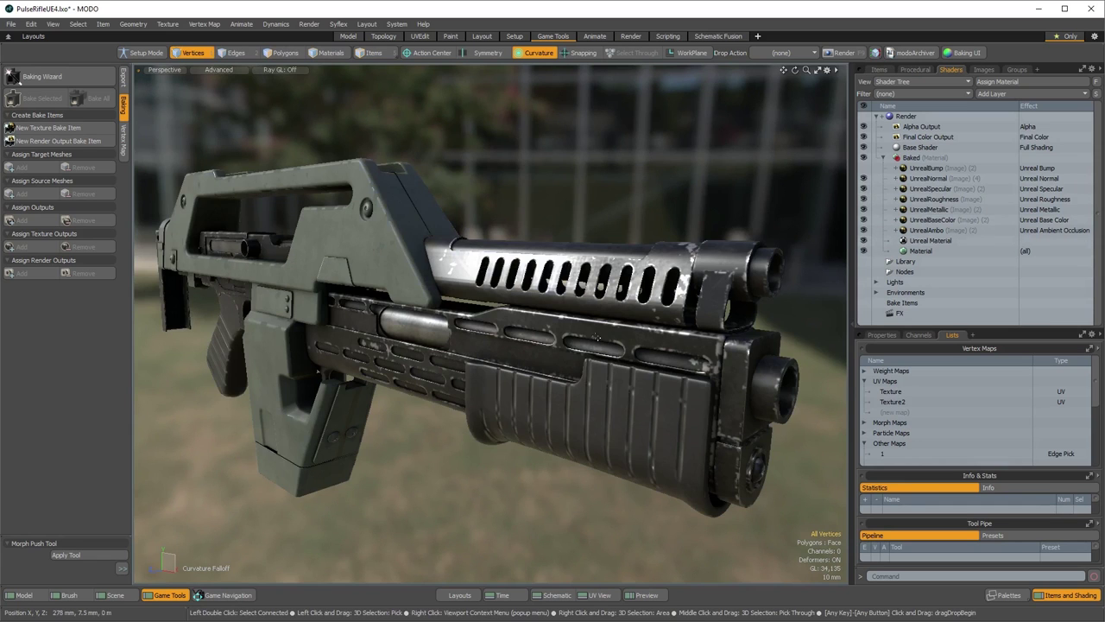
Hide the layers from UnrealNormal through Unreal Material and examine the untextured rifle mesh
{"action": "left_click_drag", "start_coordinate": [862, 179], "coordinate": [863, 242]}
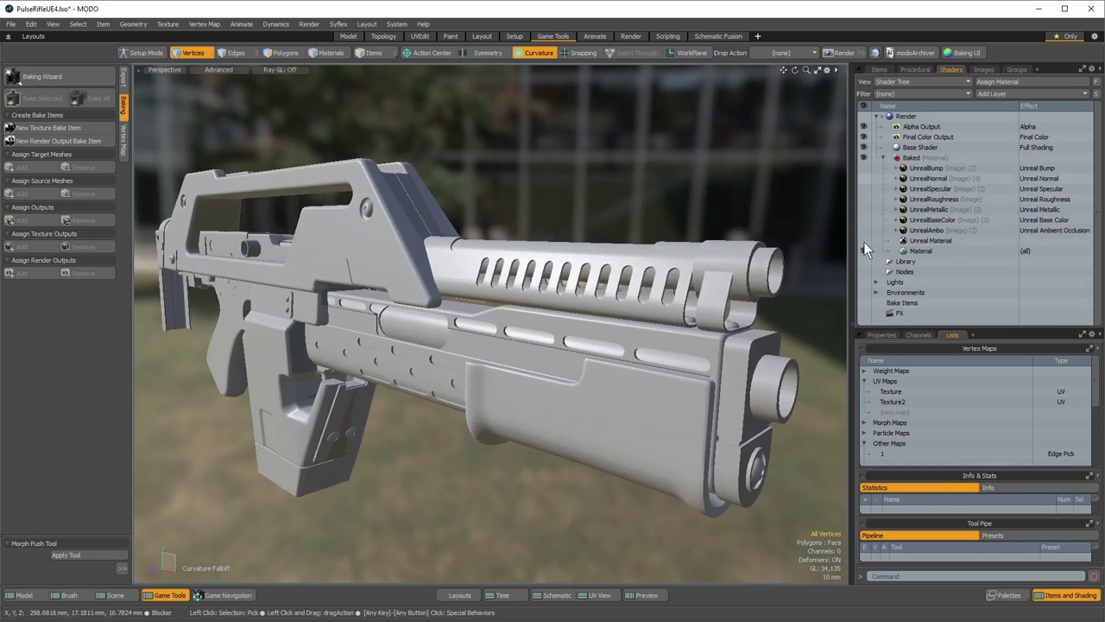
{"action": "left_click_drag", "start_coordinate": [656, 346], "coordinate": [563, 347], "text": "alt"}
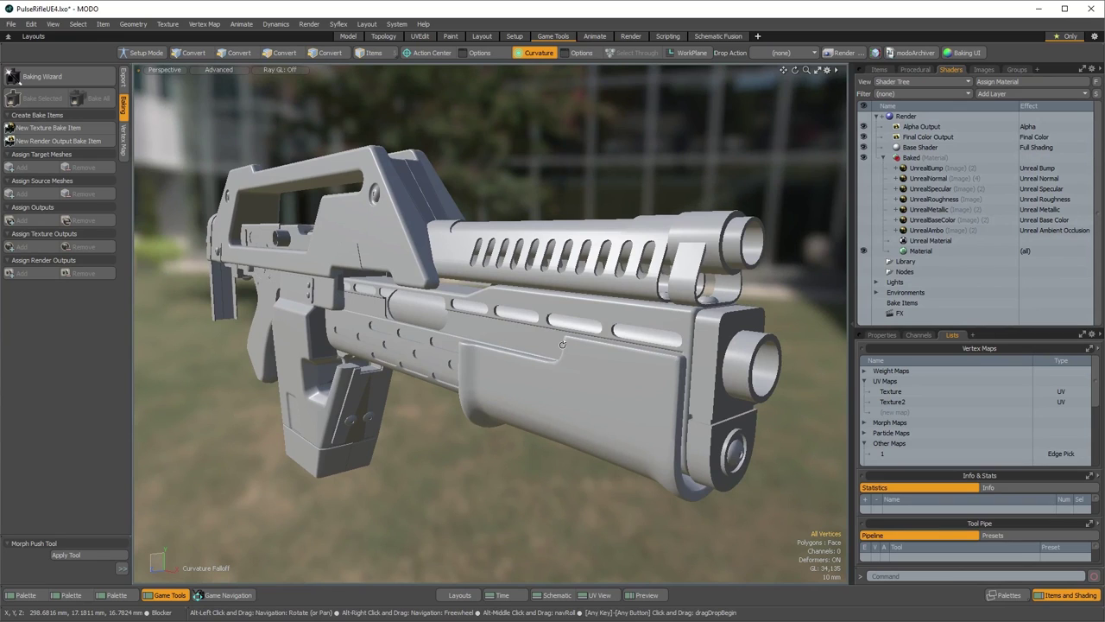
{"action": "left_click_drag", "start_coordinate": [562, 344], "coordinate": [557, 348], "text": "alt"}
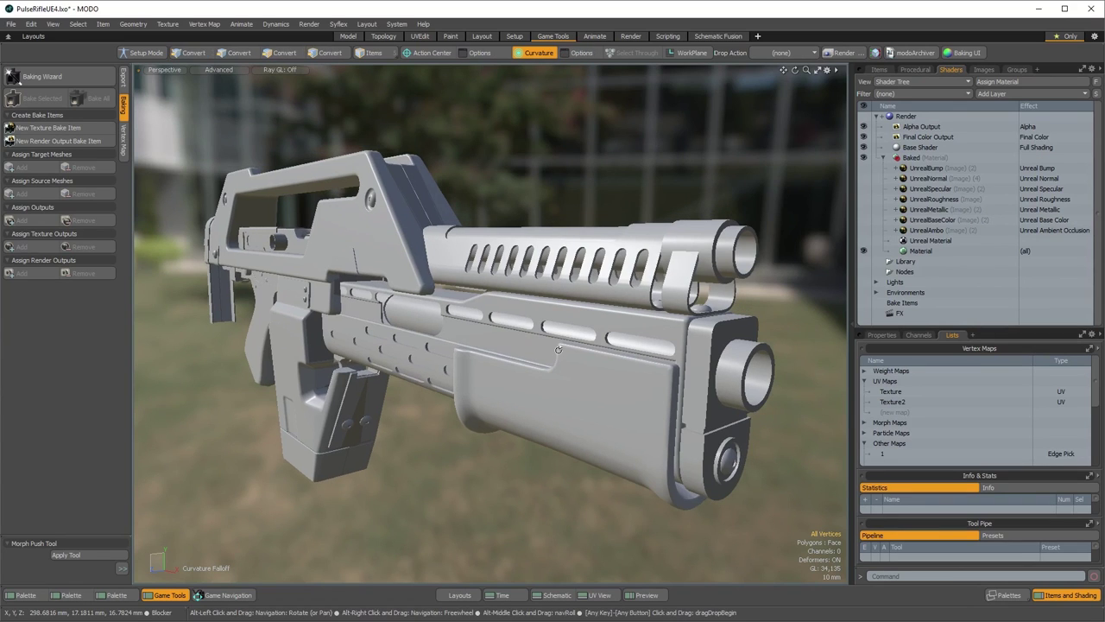
{"action": "key", "text": "1"}
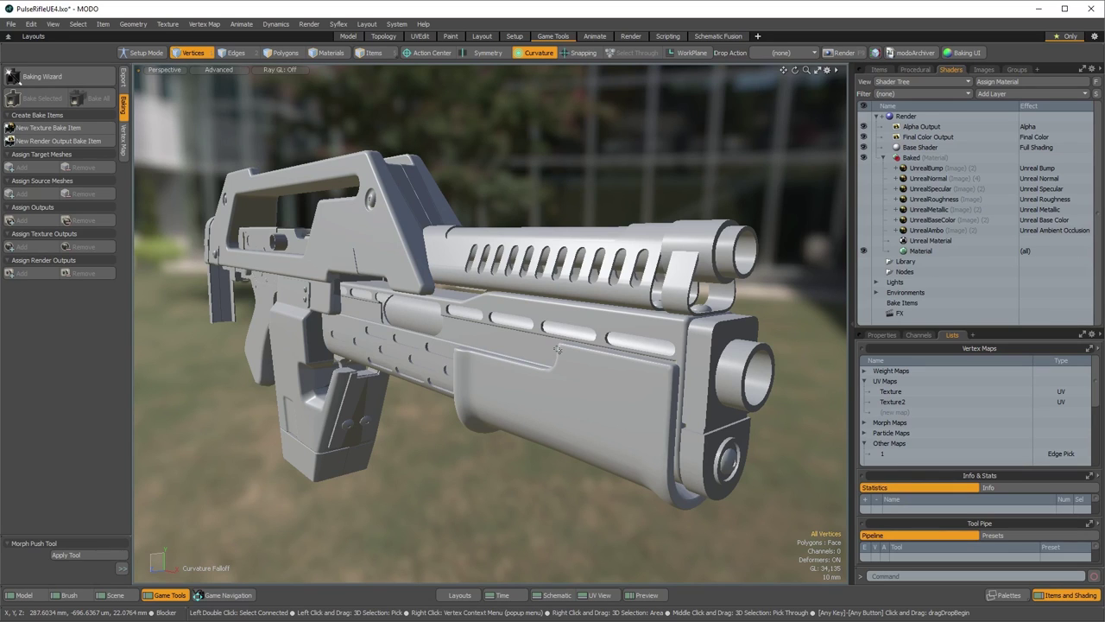
Show the Texture2 UV map in a UV Editor placed beside the rifle's muzzle, enlarged to the individual islands
{"action": "double_click", "coordinate": [896, 402]}
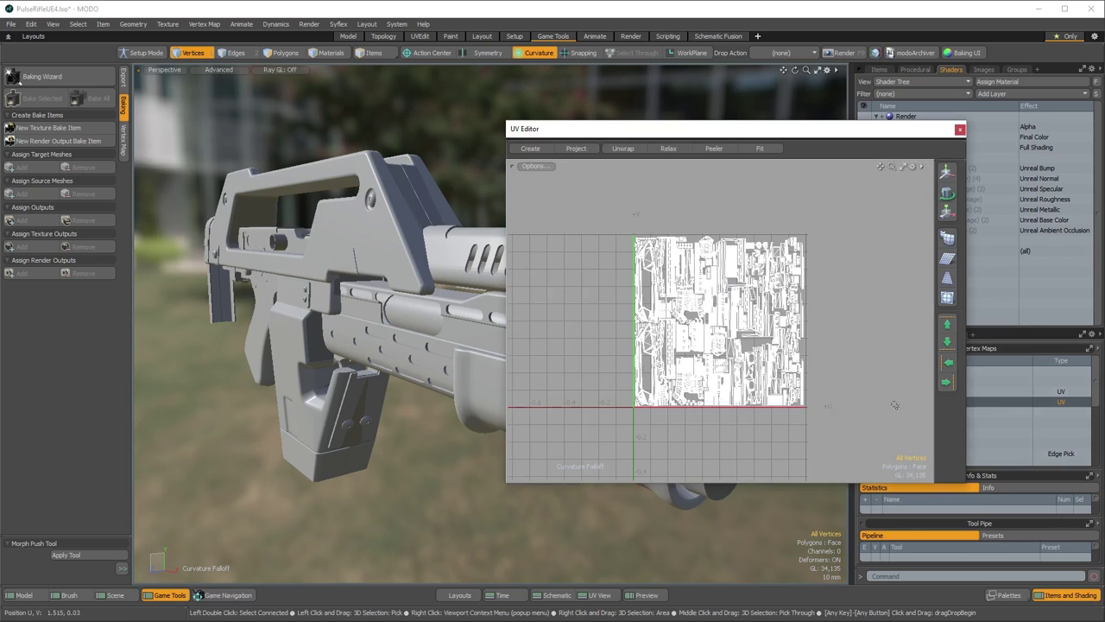
{"action": "left_click_drag", "start_coordinate": [752, 130], "coordinate": [363, 105]}
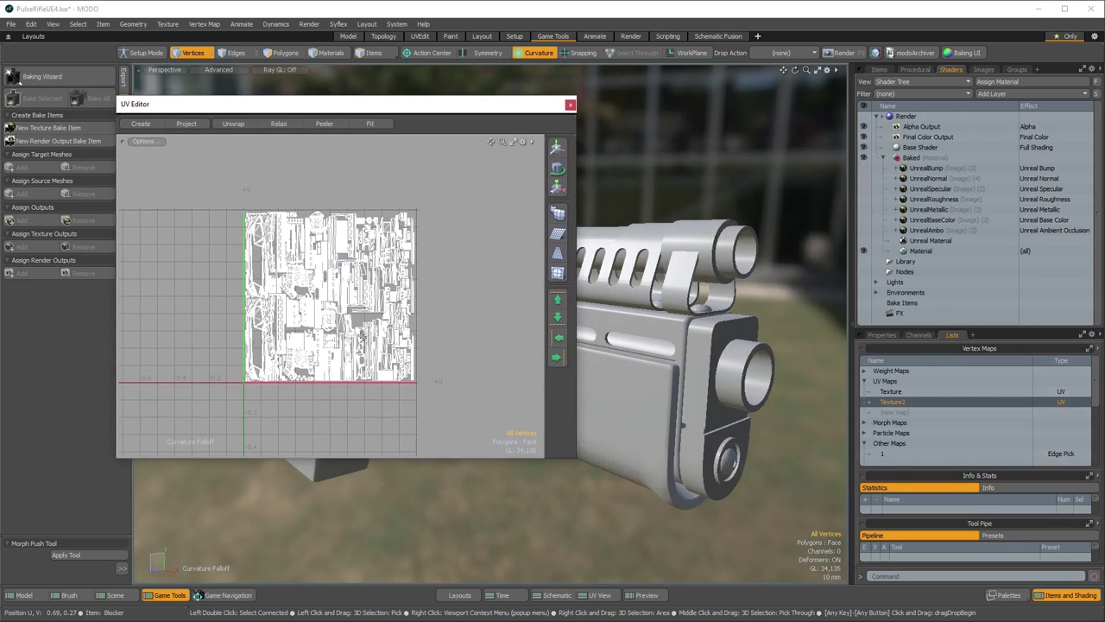
{"action": "scroll", "coordinate": [362, 335], "scroll_direction": "up", "scroll_amount": 8}
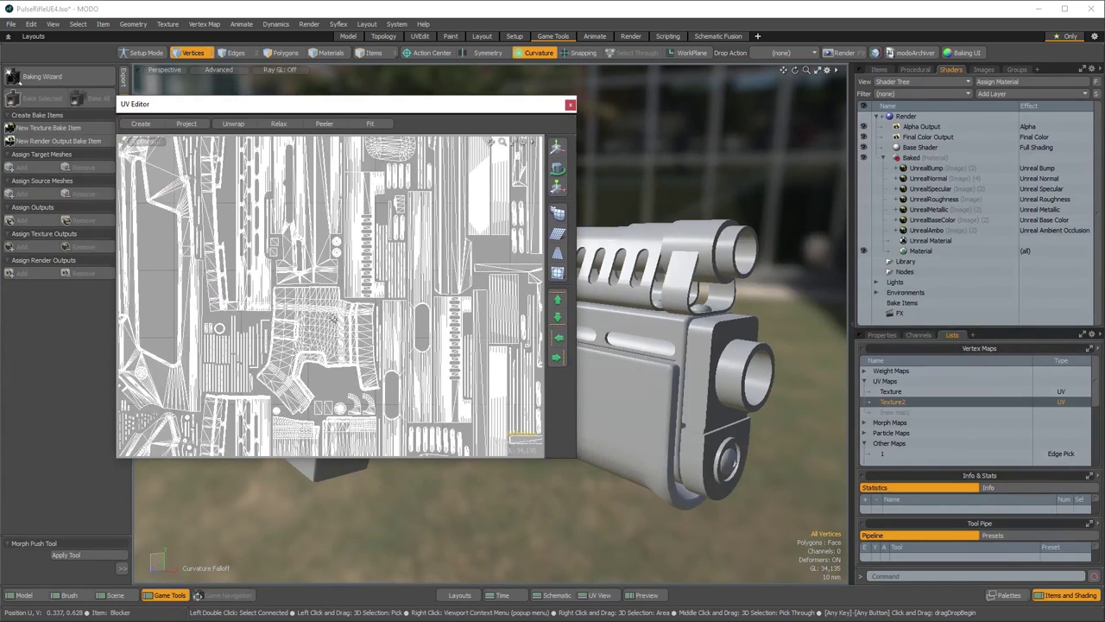
In polygon mode, select the slotted barrel shroud's UV island, then reselect the large irregular island below it
{"action": "key", "text": "3"}
{"action": "double_click", "coordinate": [332, 318]}
{"action": "left_click_drag", "start_coordinate": [332, 318], "coordinate": [392, 329], "text": "alt+shift"}
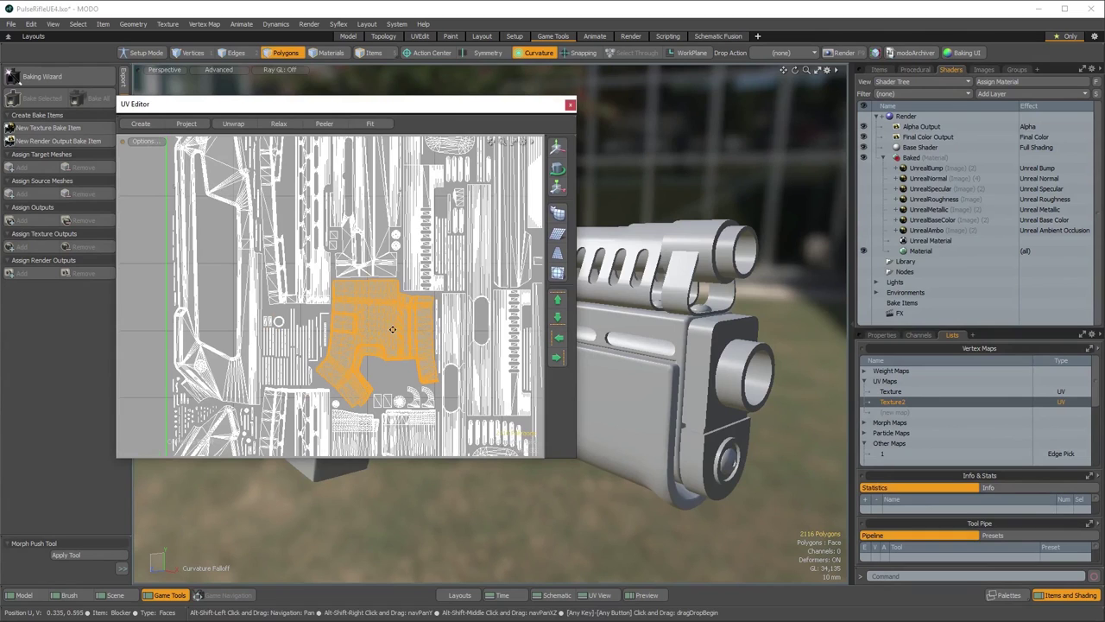
{"action": "double_click", "coordinate": [411, 241]}
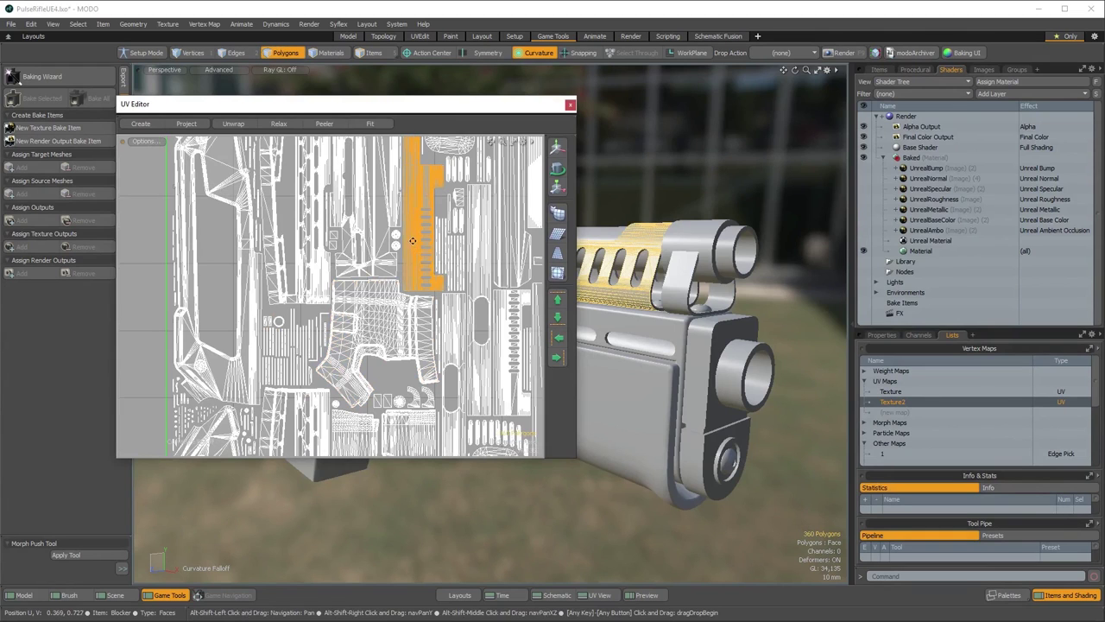
{"action": "left_click_drag", "start_coordinate": [412, 241], "coordinate": [425, 209], "text": "alt+shift"}
{"action": "double_click", "coordinate": [420, 421]}
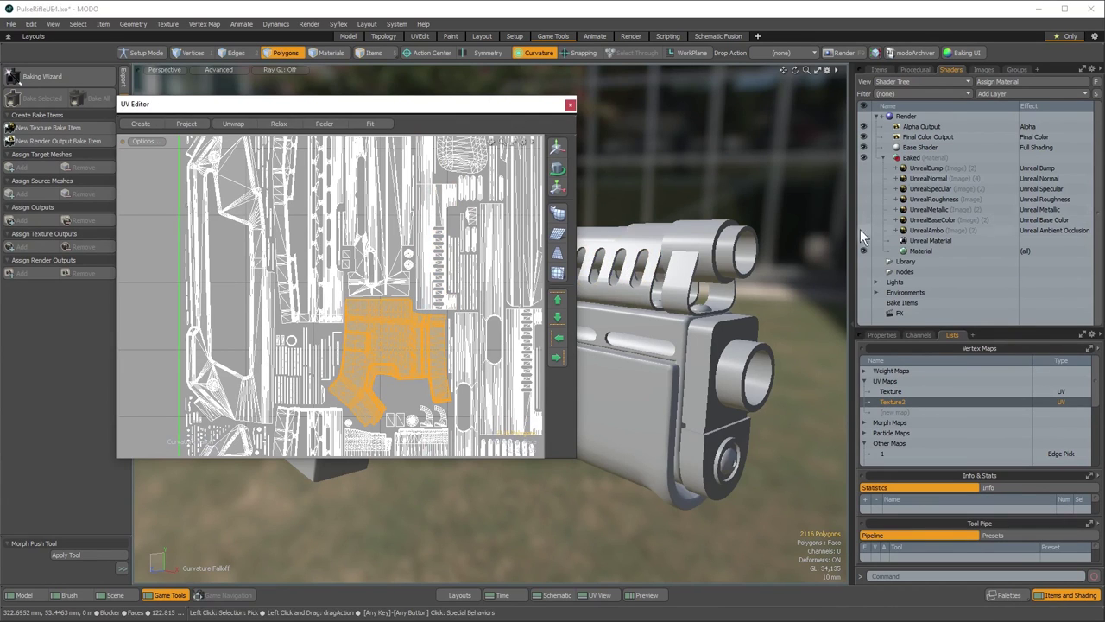
Enable the UnrealNormal layer on the rifle and review the UV Editor's display options and overall layout
{"action": "left_click", "coordinate": [862, 178]}
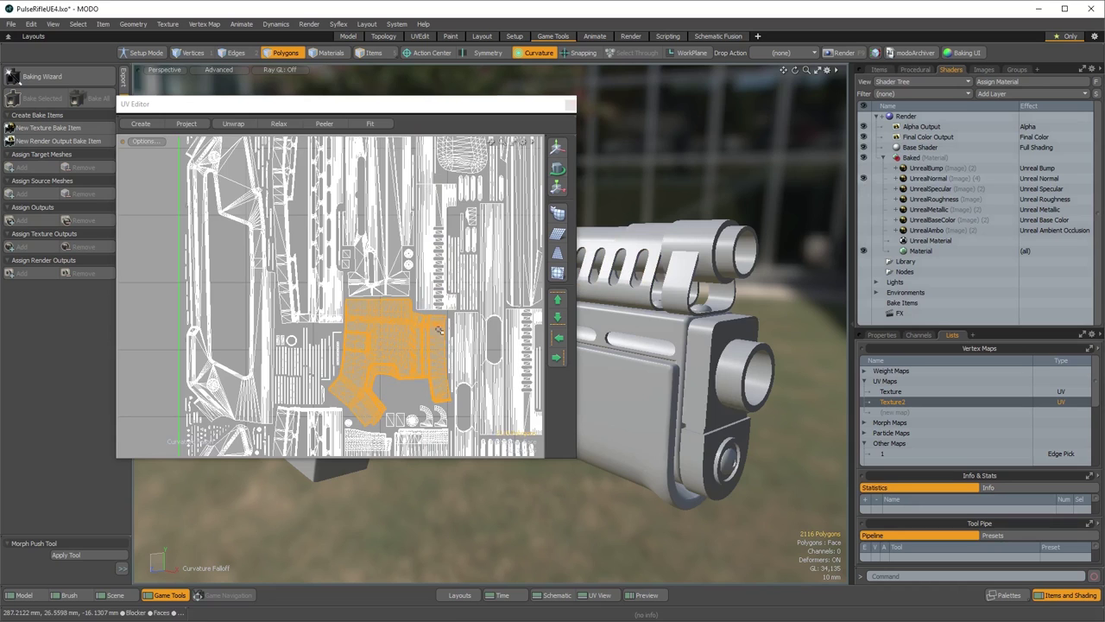
{"action": "left_click", "coordinate": [144, 141]}
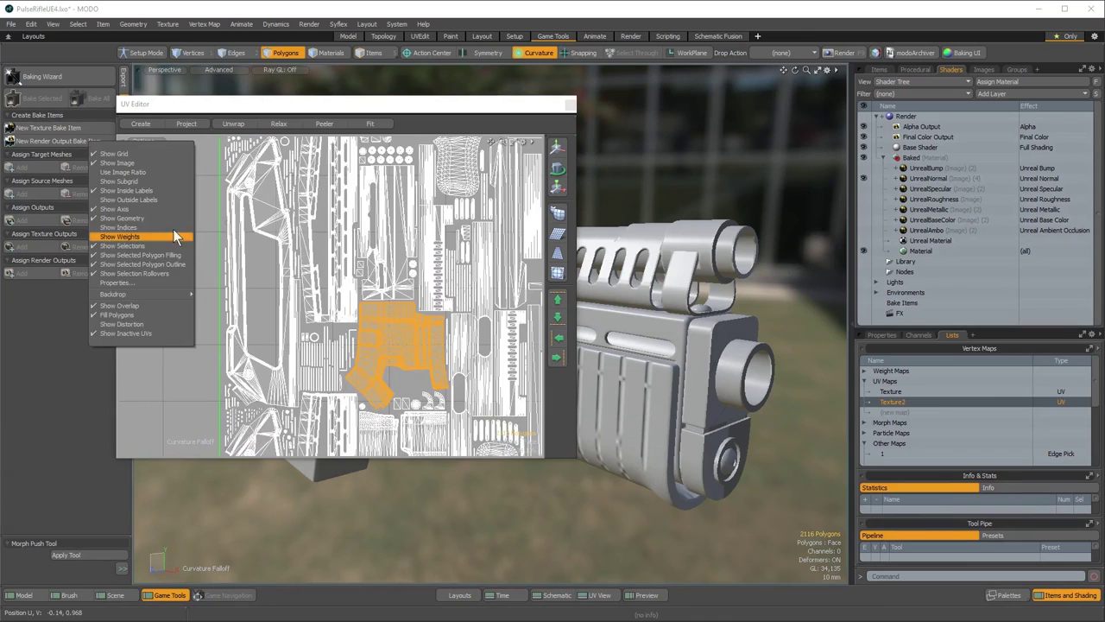
{"action": "left_click_drag", "start_coordinate": [380, 231], "coordinate": [225, 193], "text": "ctrl+alt"}
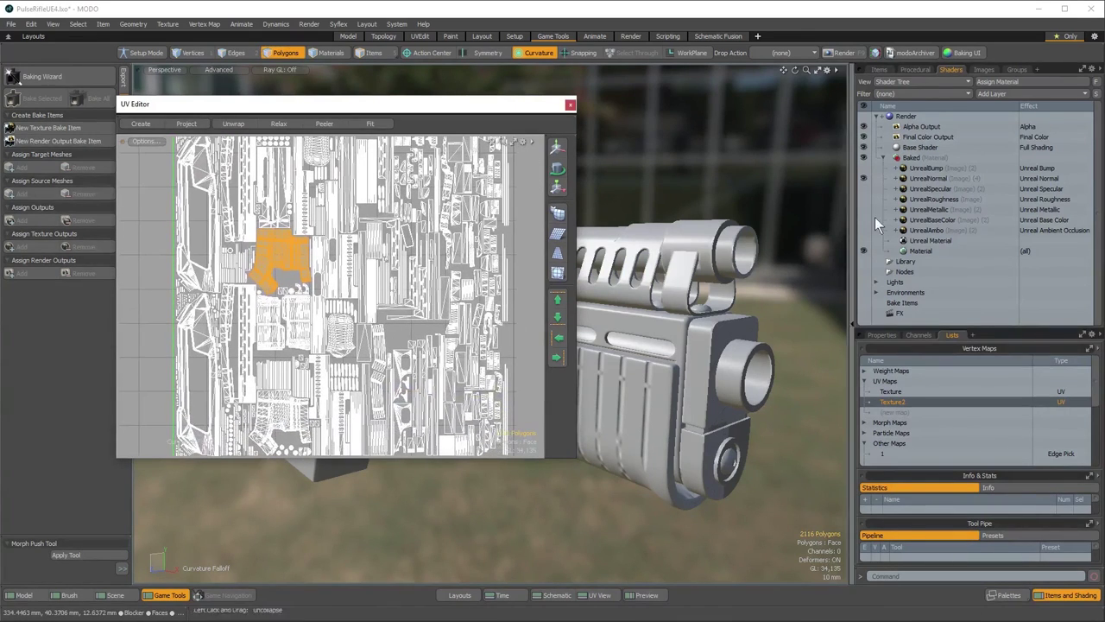
Show the UnrealNormal image behind the Texture2 UVs and examine how it lines up with the islands
{"action": "left_click", "coordinate": [936, 178]}
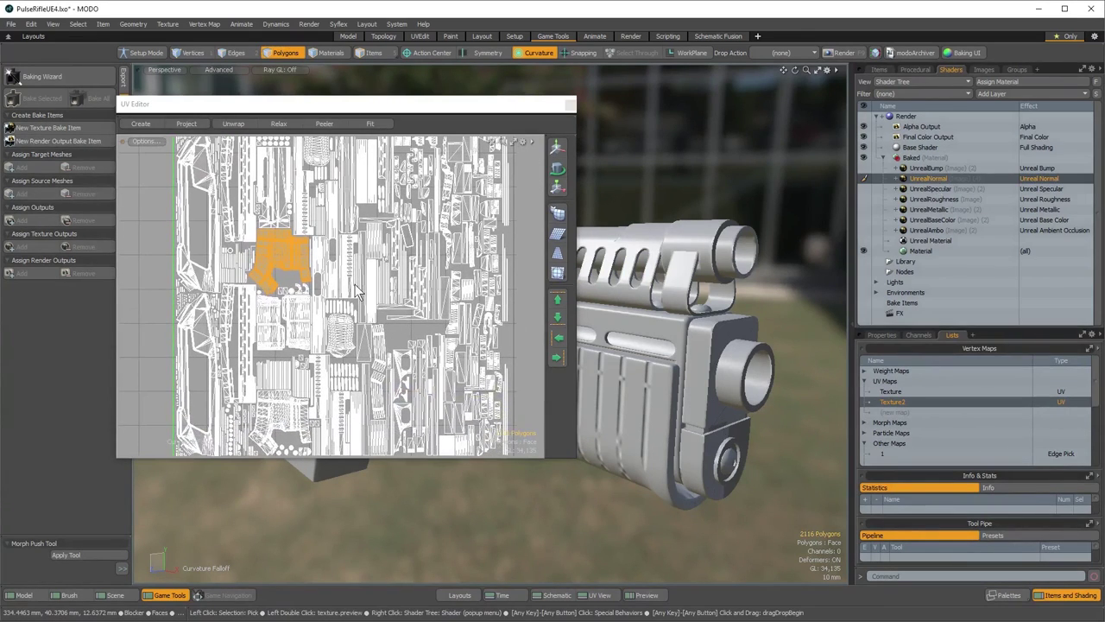
{"action": "scroll", "coordinate": [359, 285], "scroll_direction": "up", "scroll_amount": 4}
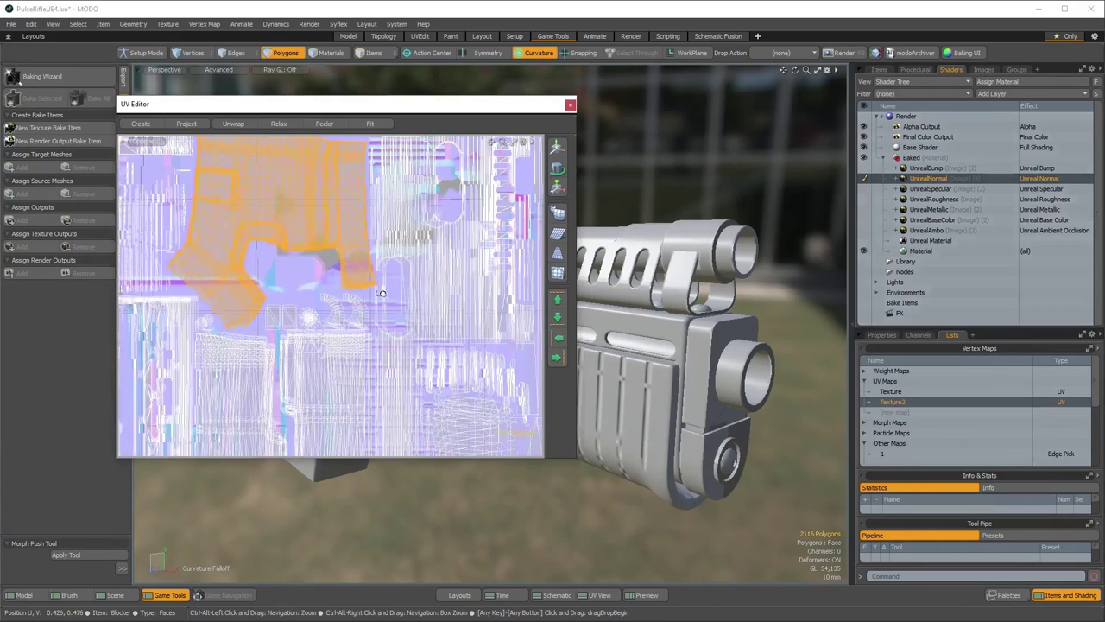
{"action": "left_click_drag", "start_coordinate": [378, 290], "coordinate": [535, 393], "text": "alt+shift"}
{"action": "left_click_drag", "start_coordinate": [383, 311], "coordinate": [493, 403], "text": "alt+shift"}
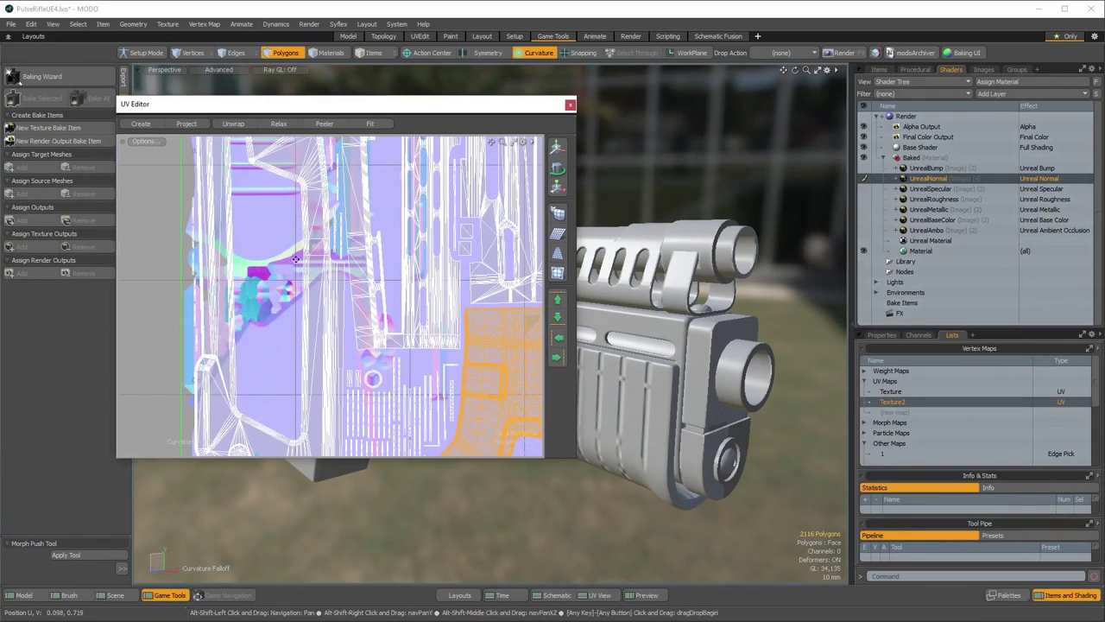
{"action": "left_click_drag", "start_coordinate": [307, 246], "coordinate": [230, 273], "text": "ctrl+alt"}
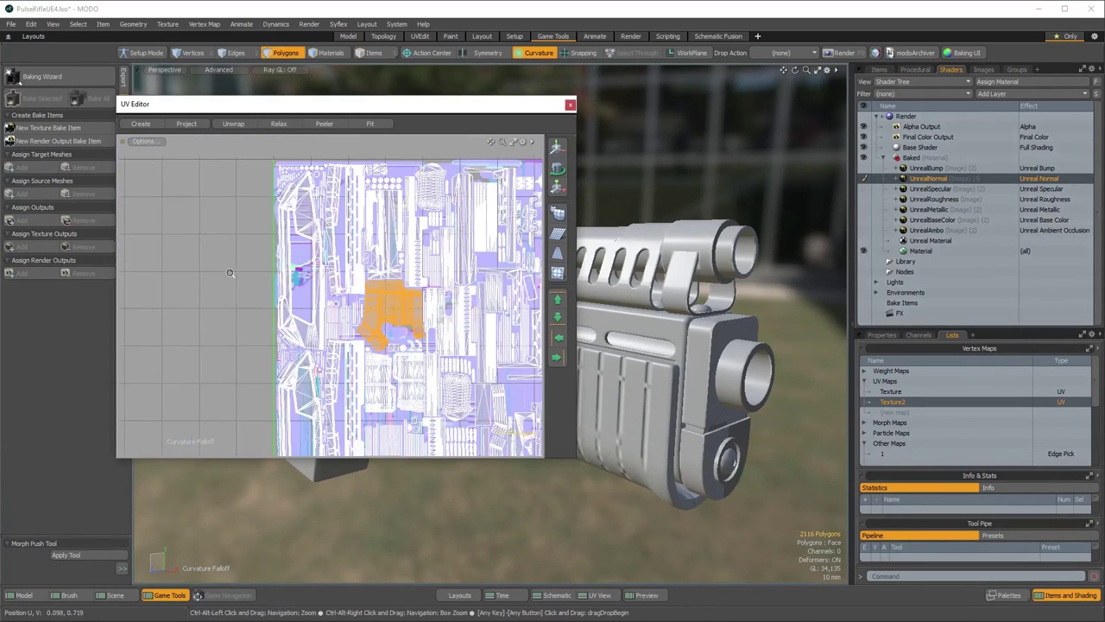
Switch the UV Editor to the Texture UV map and examine the normal map's border around the selected island
{"action": "left_click", "coordinate": [893, 391]}
{"action": "scroll", "coordinate": [389, 301], "scroll_direction": "up", "scroll_amount": 8}
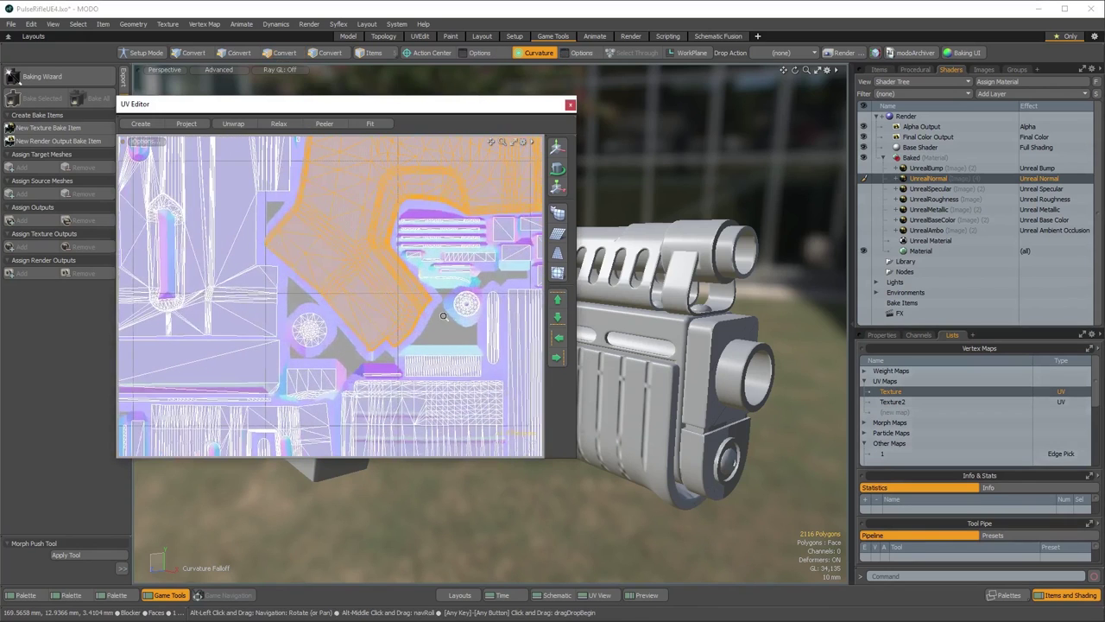
{"action": "scroll", "coordinate": [390, 299], "scroll_direction": "up", "scroll_amount": 4}
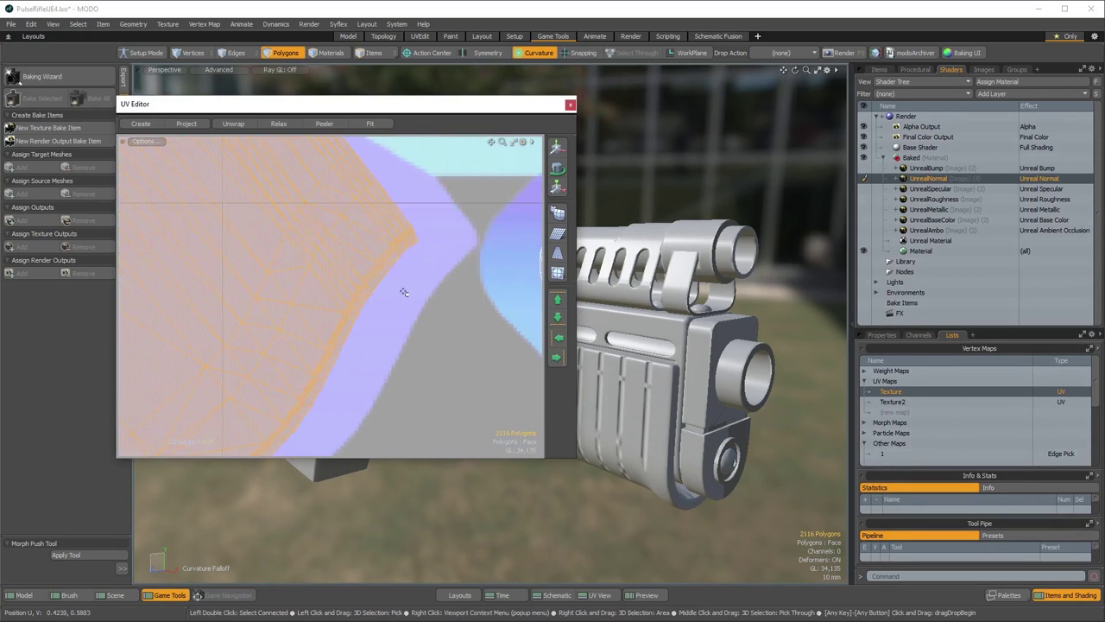
{"action": "left_click_drag", "start_coordinate": [447, 322], "coordinate": [298, 285], "text": "ctrl+alt"}
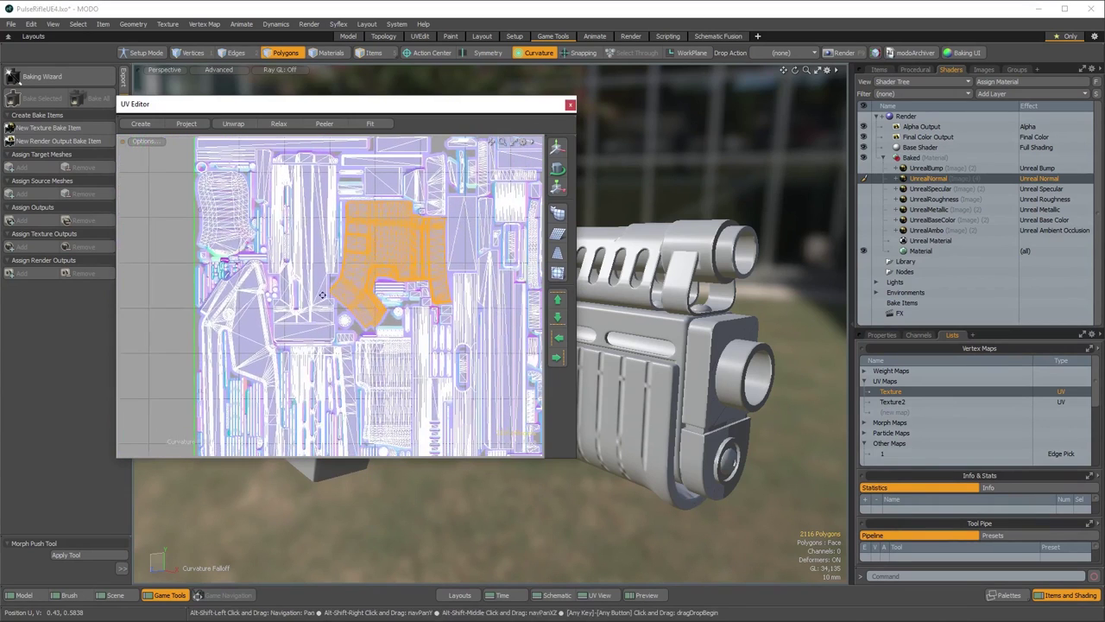
Set the Bake UV Border Size to 64 in the Final Rendering preferences
{"action": "left_click", "coordinate": [397, 23]}
{"action": "left_click", "coordinate": [411, 35]}
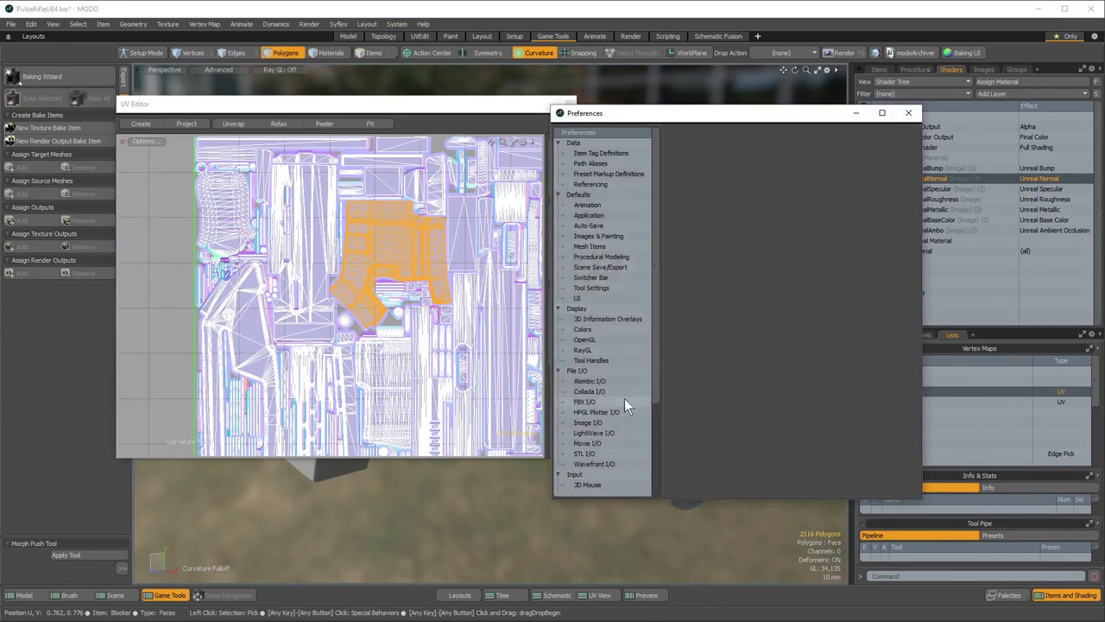
{"action": "scroll", "coordinate": [622, 406], "scroll_direction": "down", "scroll_amount": 5}
{"action": "left_click", "coordinate": [601, 464]}
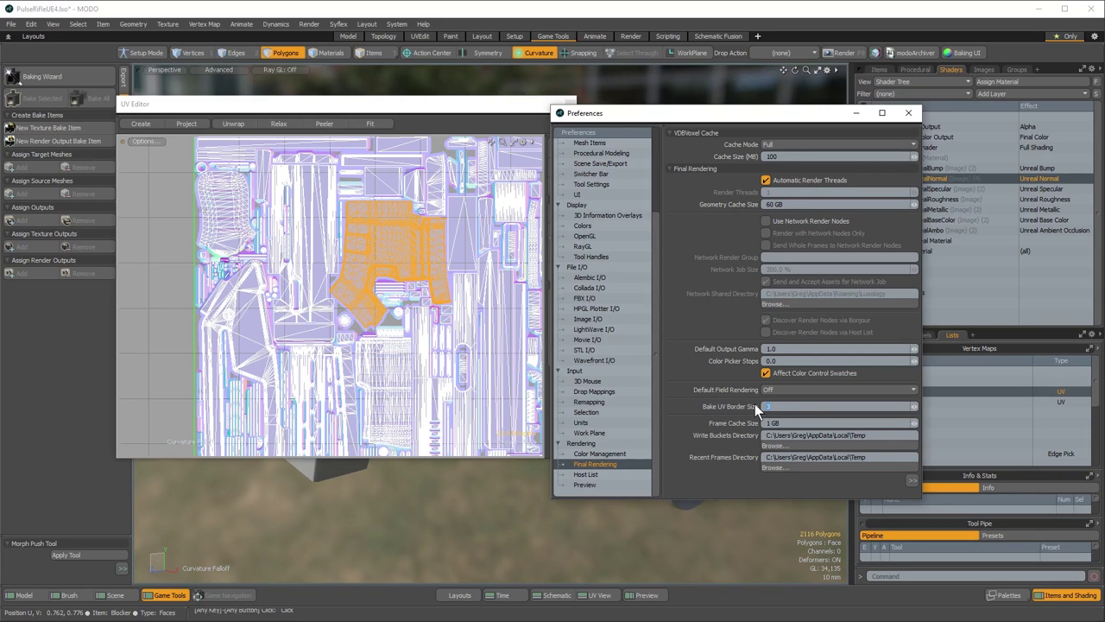
{"action": "left_click", "coordinate": [765, 406]}
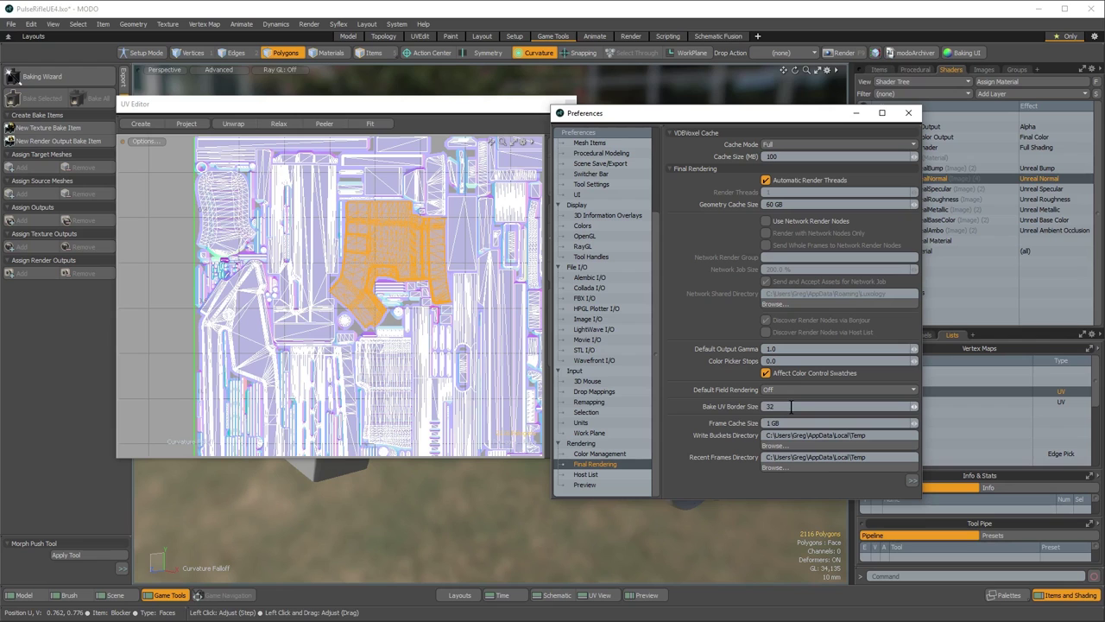
{"action": "type", "text": "64"}
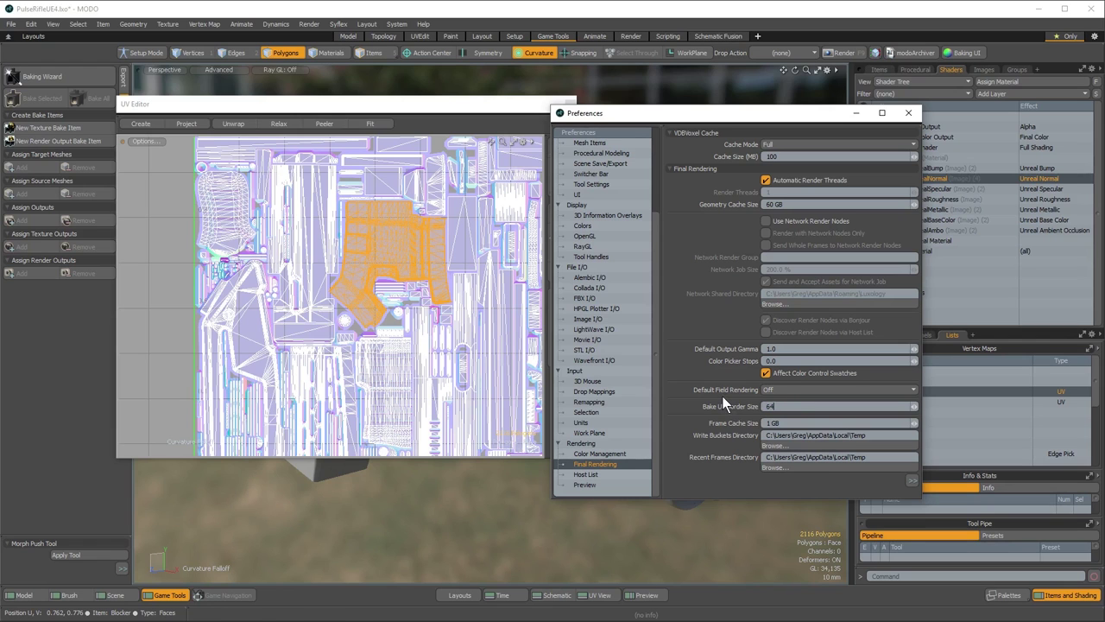
Inspect the baked border between neighbouring UV islands, then close the preferences and the UV Editor
{"action": "left_click_drag", "start_coordinate": [383, 325], "coordinate": [547, 348], "text": "ctrl+alt"}
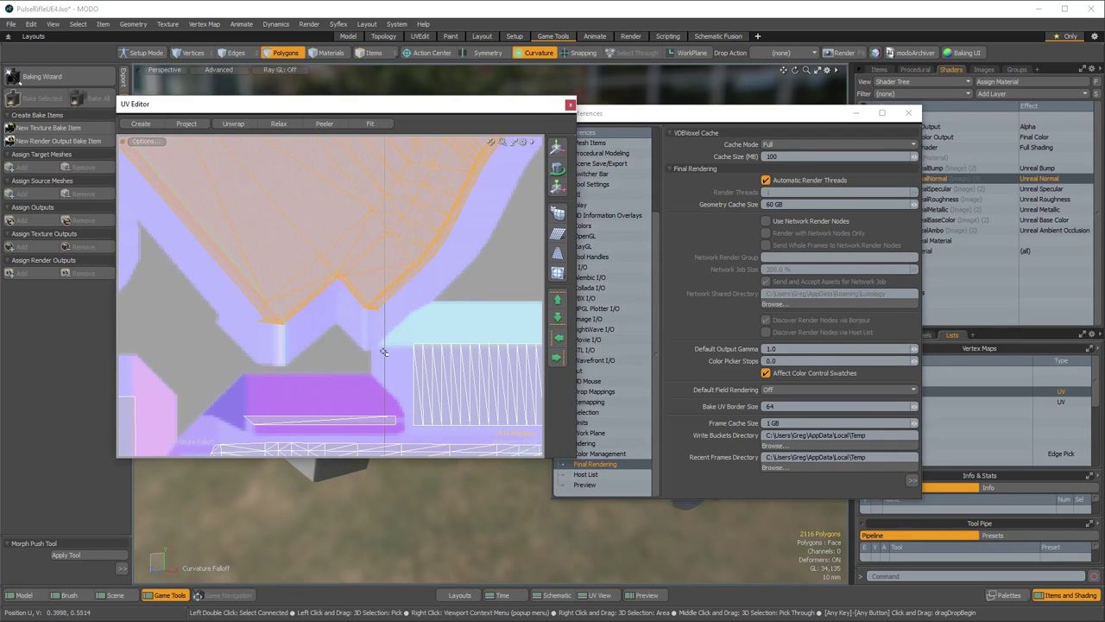
{"action": "key", "text": "alt"}
{"action": "scroll", "coordinate": [397, 328], "scroll_direction": "down", "scroll_amount": 6}
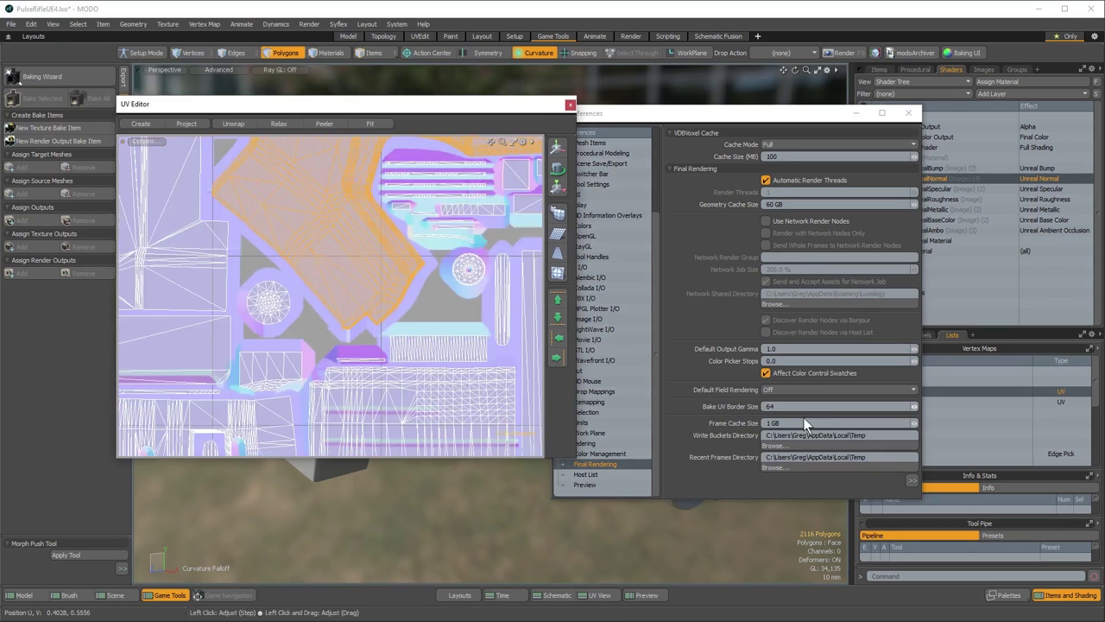
{"action": "left_click", "coordinate": [908, 113]}
{"action": "left_click", "coordinate": [570, 104]}
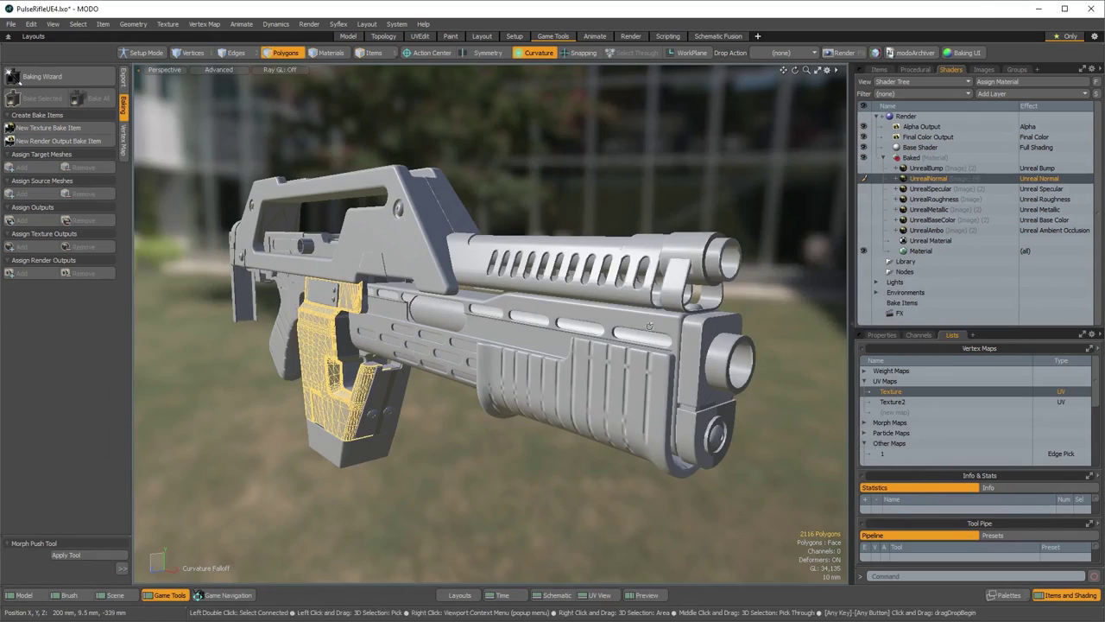
Select the rifle's base Material layer and show its properties down to the Rounded Edge Width setting
{"action": "left_click_drag", "start_coordinate": [658, 273], "coordinate": [597, 332], "text": "alt"}
{"action": "mouse_move", "coordinate": [598, 333]}
{"action": "left_mouse_down", "text": "ctrl+alt"}
{"action": "mouse_move", "coordinate": [659, 337]}
{"action": "mouse_move", "coordinate": [605, 333]}
{"action": "left_mouse_up", "text": "ctrl+alt"}
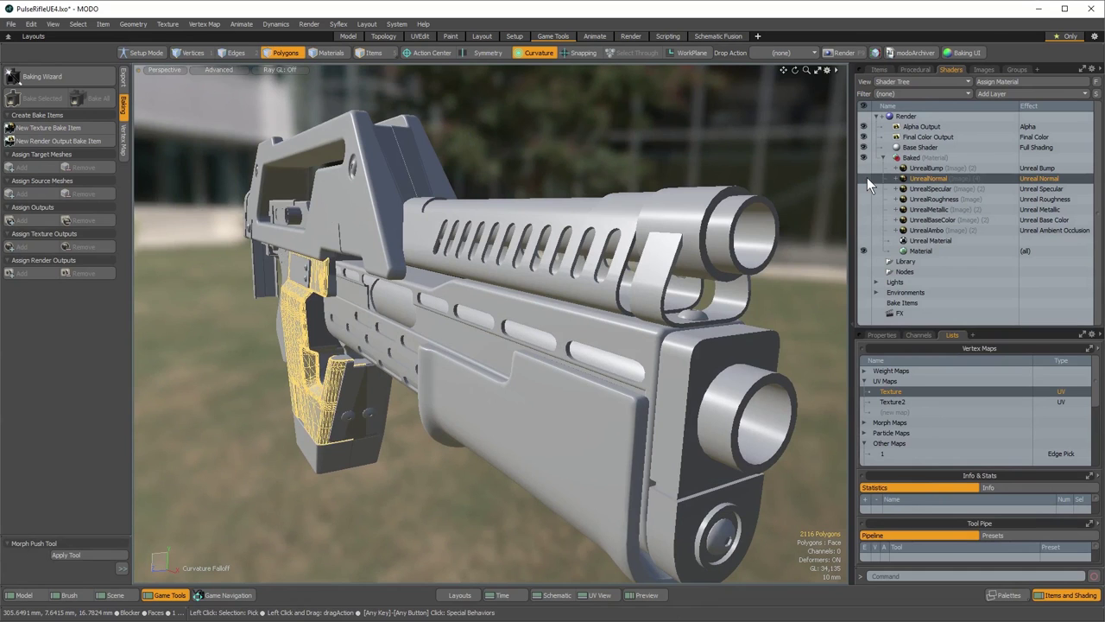
{"action": "left_click_drag", "start_coordinate": [595, 302], "coordinate": [611, 350], "text": "alt"}
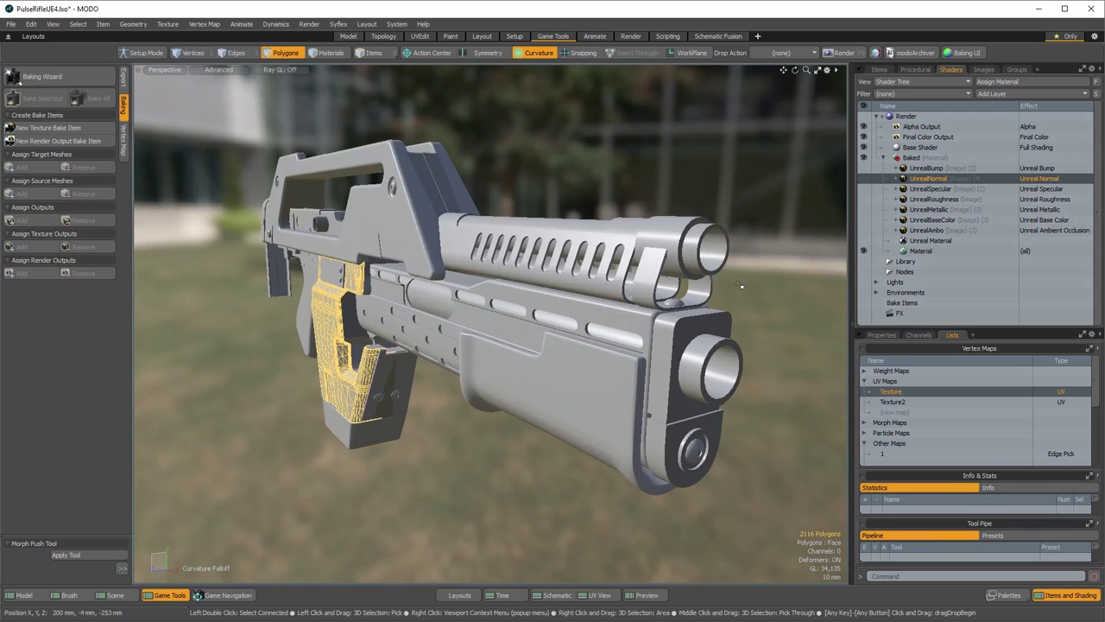
{"action": "left_click", "coordinate": [939, 249]}
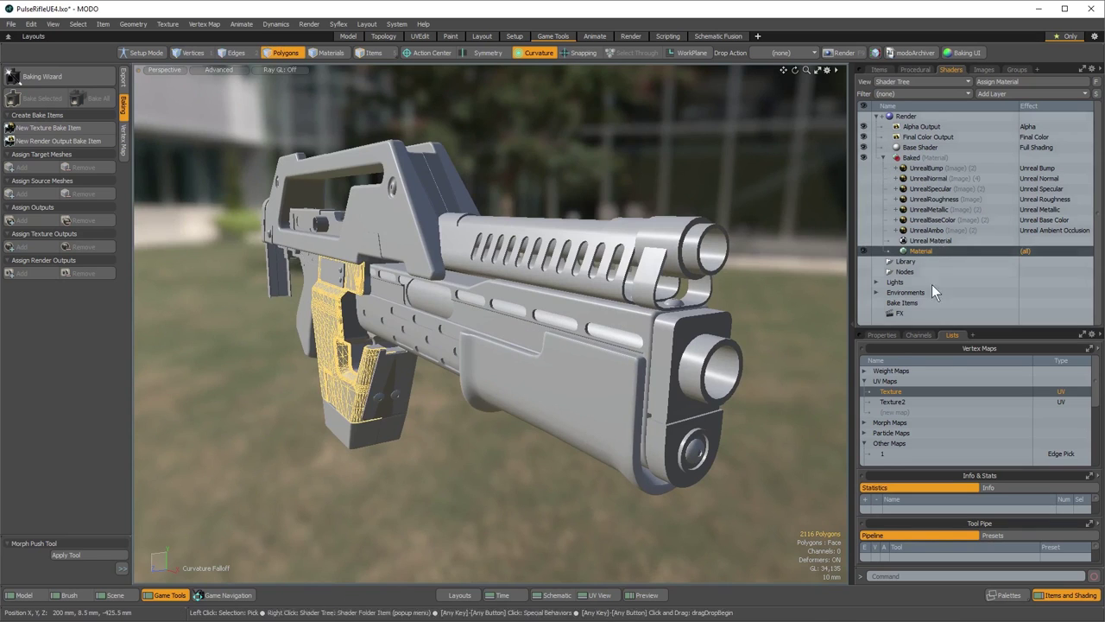
{"action": "left_click", "coordinate": [879, 335]}
{"action": "left_click_drag", "start_coordinate": [900, 330], "coordinate": [909, 292]}
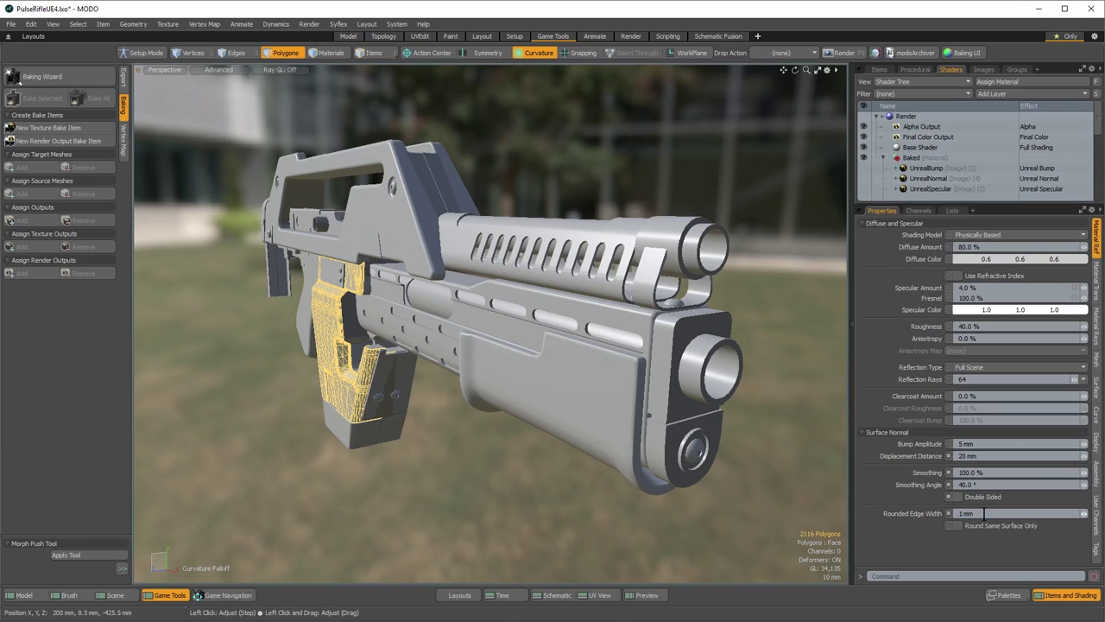
Start a render preview of the rifle and frame its slotted barrel shroud and foregrip up close
{"action": "left_click_drag", "start_coordinate": [716, 399], "coordinate": [614, 439], "text": "alt"}
{"action": "key", "text": "F8"}
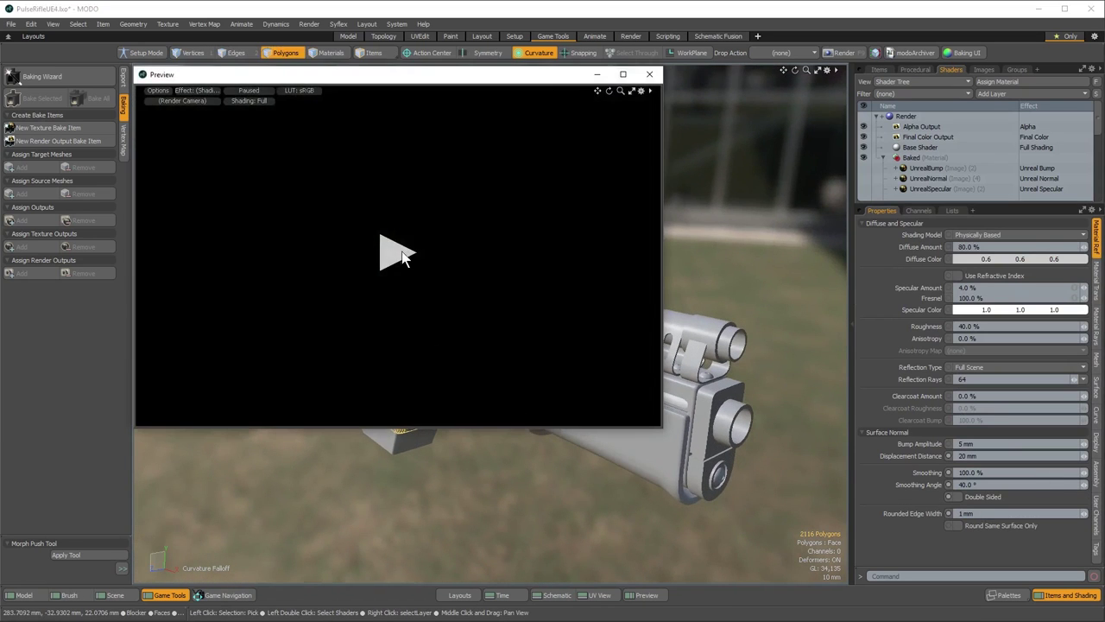
{"action": "left_click", "coordinate": [403, 257]}
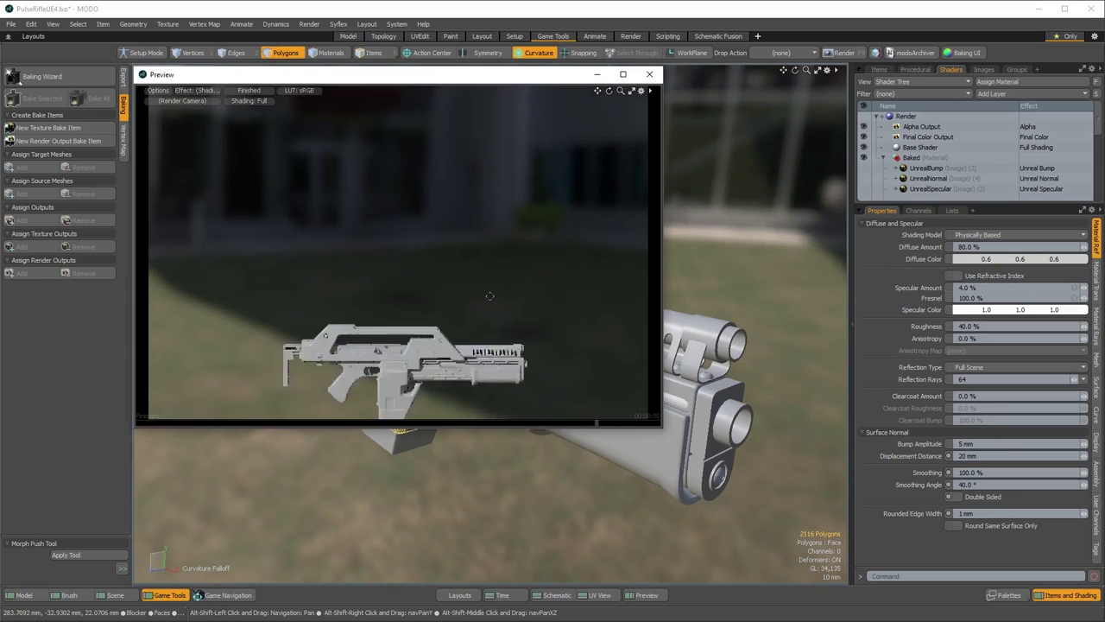
{"action": "mouse_move", "coordinate": [489, 296]}
{"action": "left_mouse_down", "text": "alt+shift"}
{"action": "mouse_move", "coordinate": [509, 207]}
{"action": "mouse_move", "coordinate": [444, 233]}
{"action": "mouse_move", "coordinate": [522, 303]}
{"action": "mouse_move", "coordinate": [489, 277]}
{"action": "mouse_move", "coordinate": [500, 284]}
{"action": "left_mouse_up", "text": "alt+shift"}
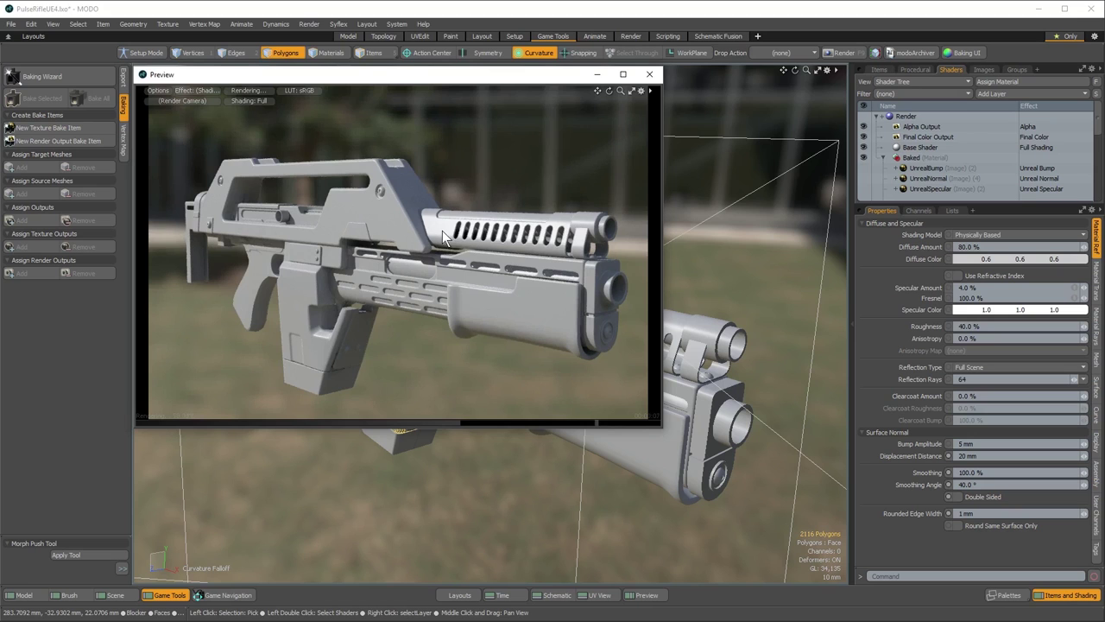
{"action": "left_click_drag", "start_coordinate": [529, 309], "coordinate": [497, 296], "text": "alt"}
{"action": "scroll", "coordinate": [462, 293], "scroll_direction": "up", "scroll_amount": 3}
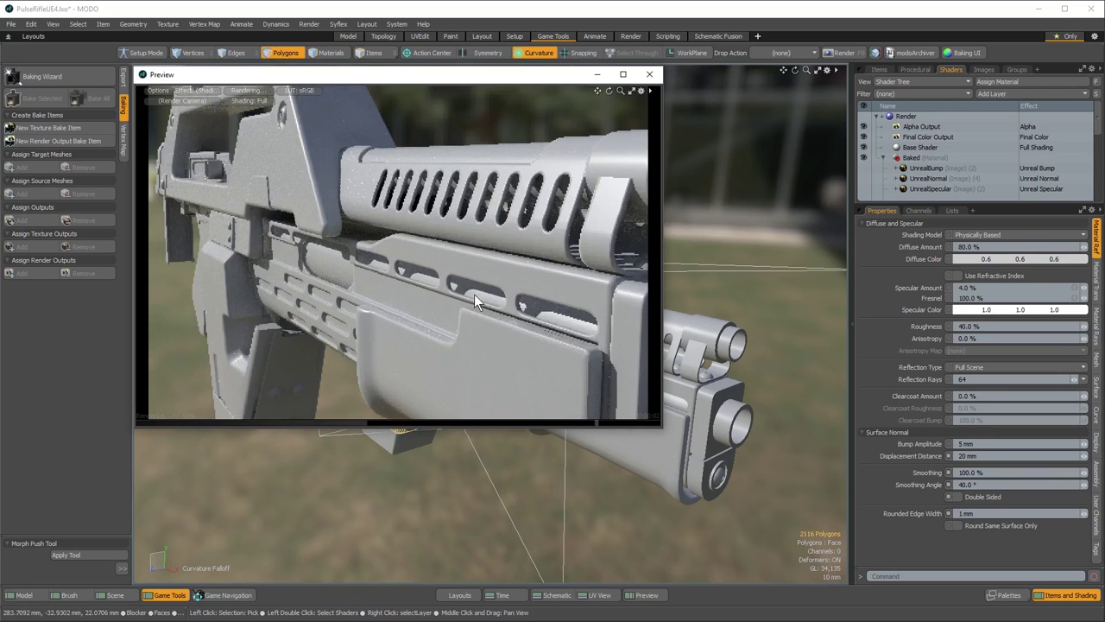
Place the render preview beside the viewport's rifle muzzle and compare the edge rounding in both views
{"action": "left_click_drag", "start_coordinate": [553, 74], "coordinate": [373, 61]}
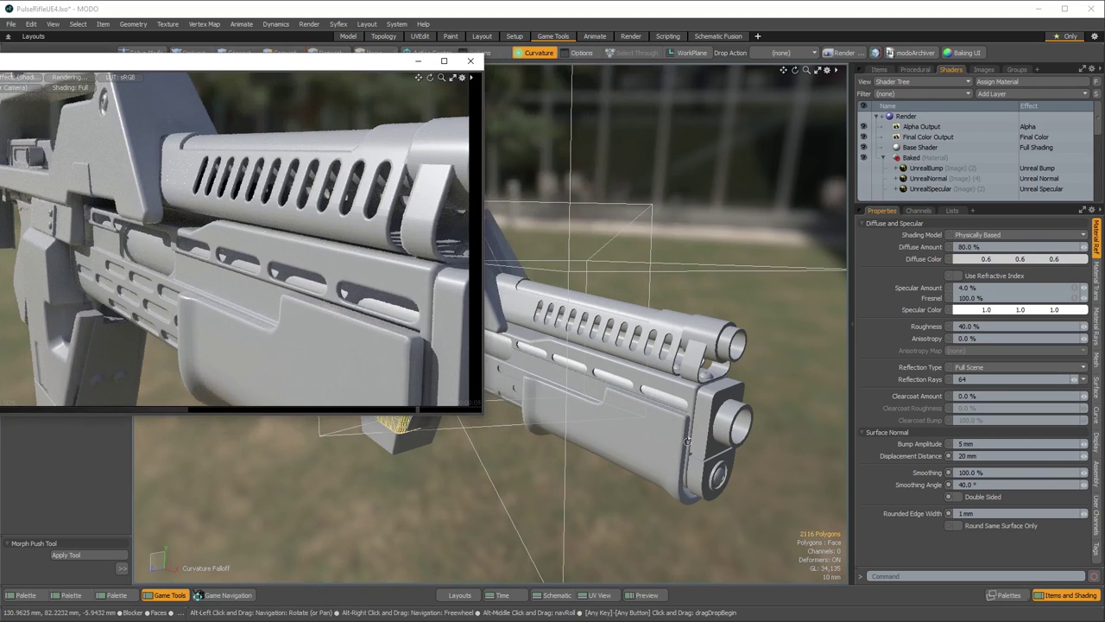
{"action": "mouse_move", "coordinate": [656, 449]}
{"action": "left_mouse_down", "text": "alt"}
{"action": "mouse_move", "coordinate": [757, 463]}
{"action": "mouse_move", "coordinate": [642, 450]}
{"action": "left_mouse_up", "text": "alt"}
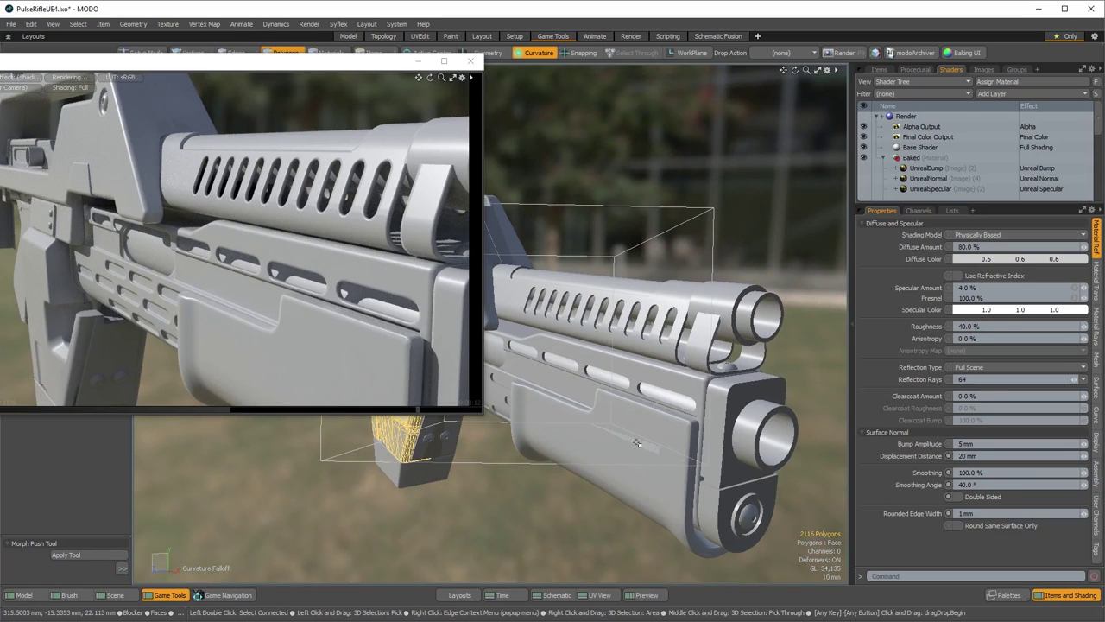
{"action": "left_click_drag", "start_coordinate": [374, 337], "coordinate": [306, 239], "text": "ctrl+alt"}
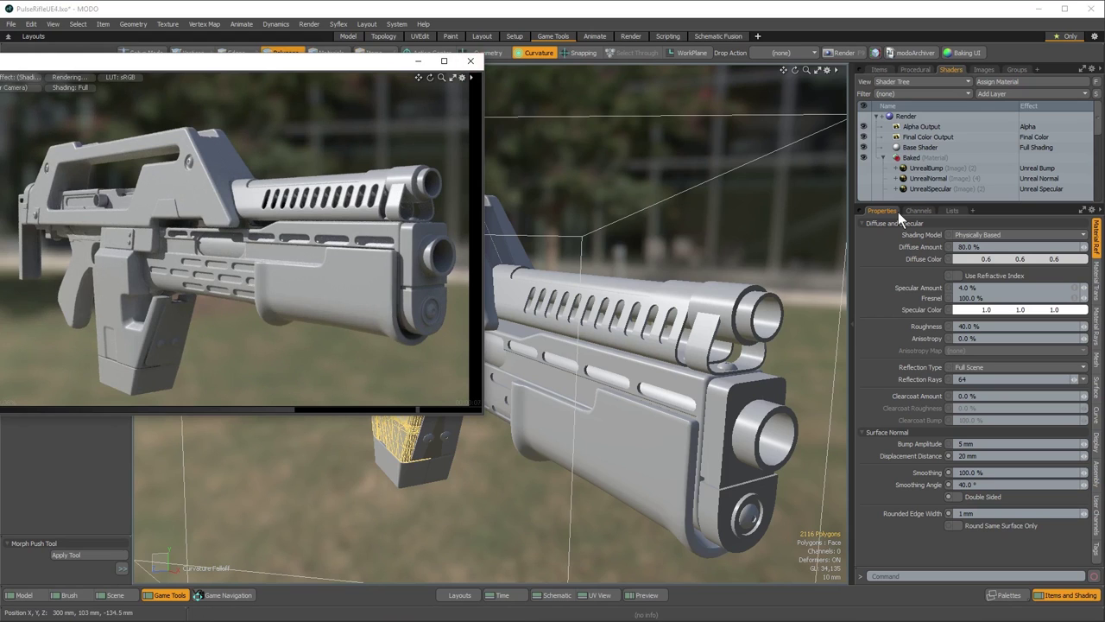
Enlarge the Shader Tree to list all layers, close the render preview and clear the polygon selection
{"action": "left_click_drag", "start_coordinate": [900, 204], "coordinate": [901, 357]}
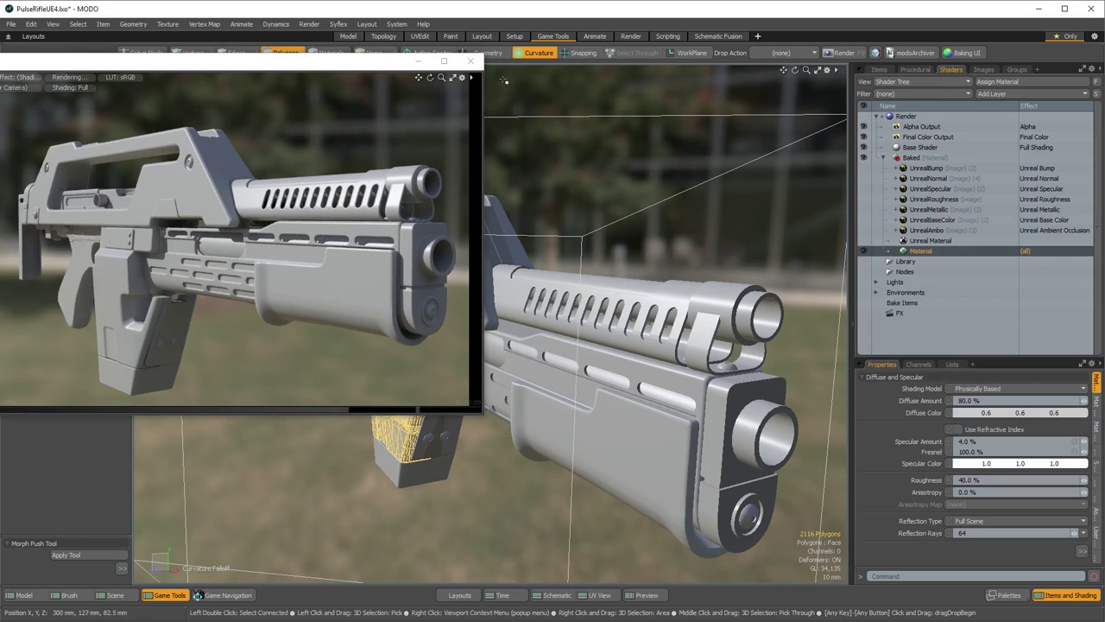
{"action": "left_click", "coordinate": [479, 65]}
{"action": "left_click_drag", "start_coordinate": [570, 346], "coordinate": [576, 318], "text": "alt"}
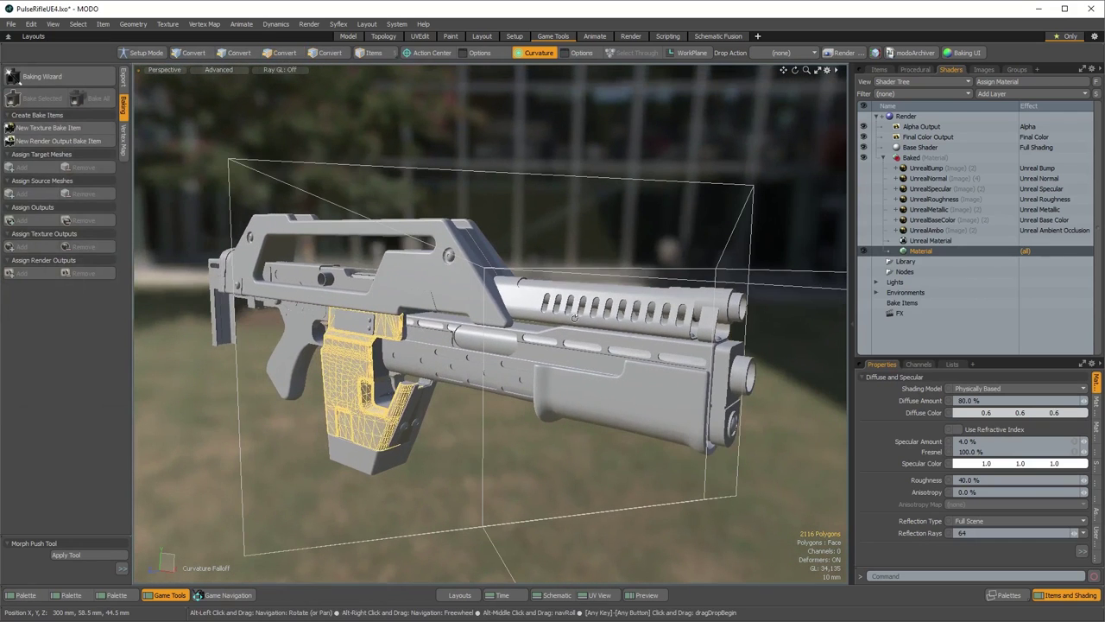
{"action": "left_click", "coordinate": [545, 462]}
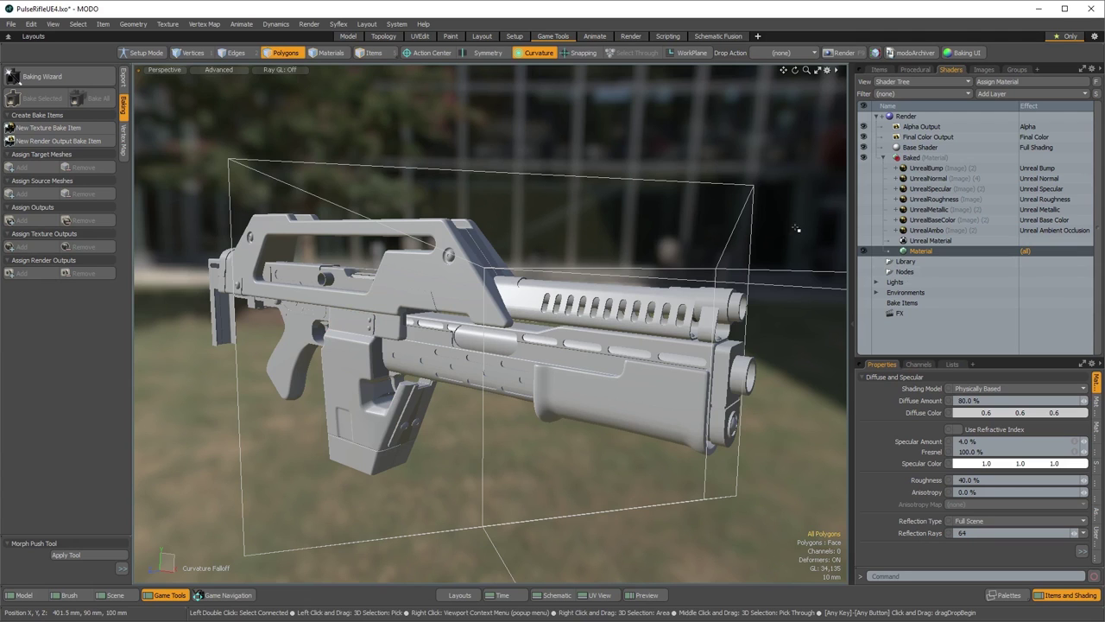
Hide cameras through the 3D viewport's visibility options and view the rifle from its muzzle end
{"action": "left_click", "coordinate": [830, 71]}
{"action": "left_click", "coordinate": [938, 179]}
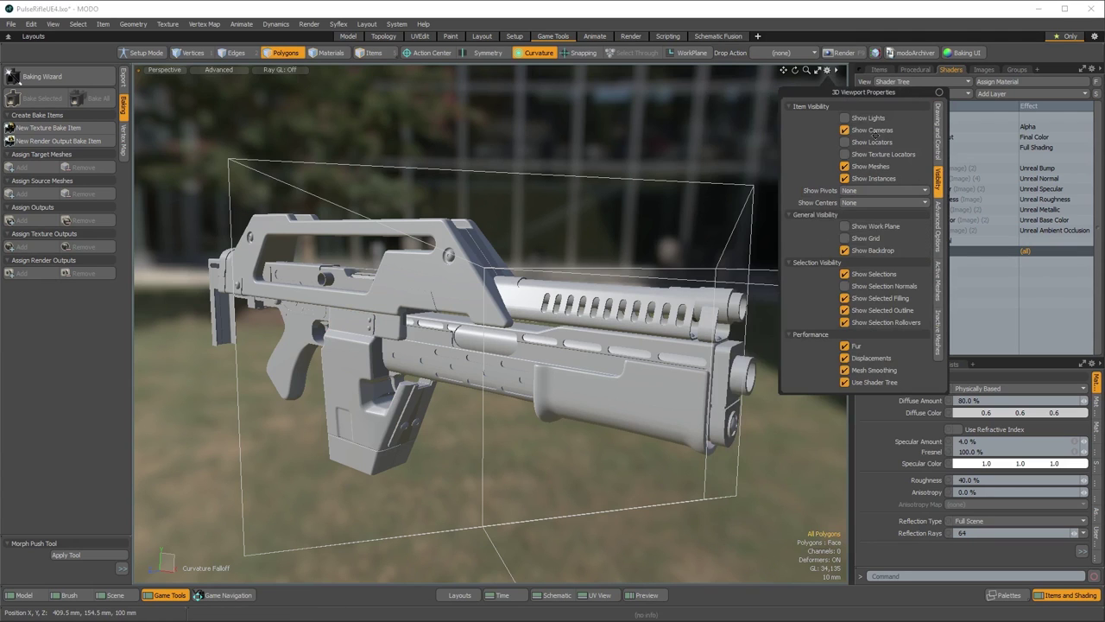
{"action": "left_click_drag", "start_coordinate": [625, 303], "coordinate": [543, 316], "text": "alt"}
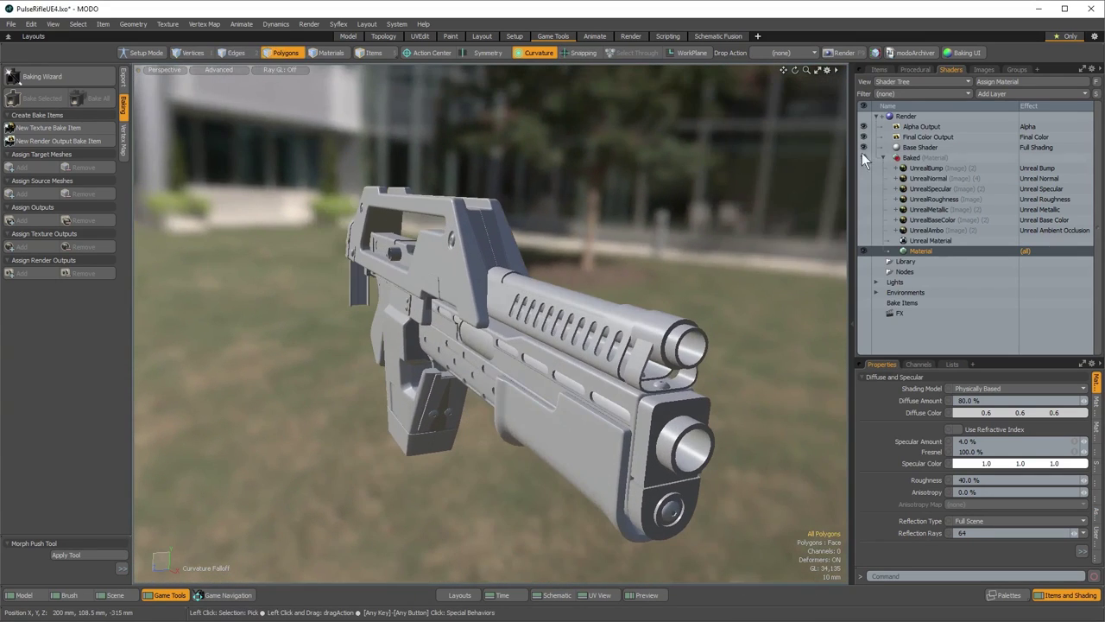
Enable the layers from UnrealBump through Unreal Material and examine the fully textured rifle
{"action": "left_click", "coordinate": [864, 240]}
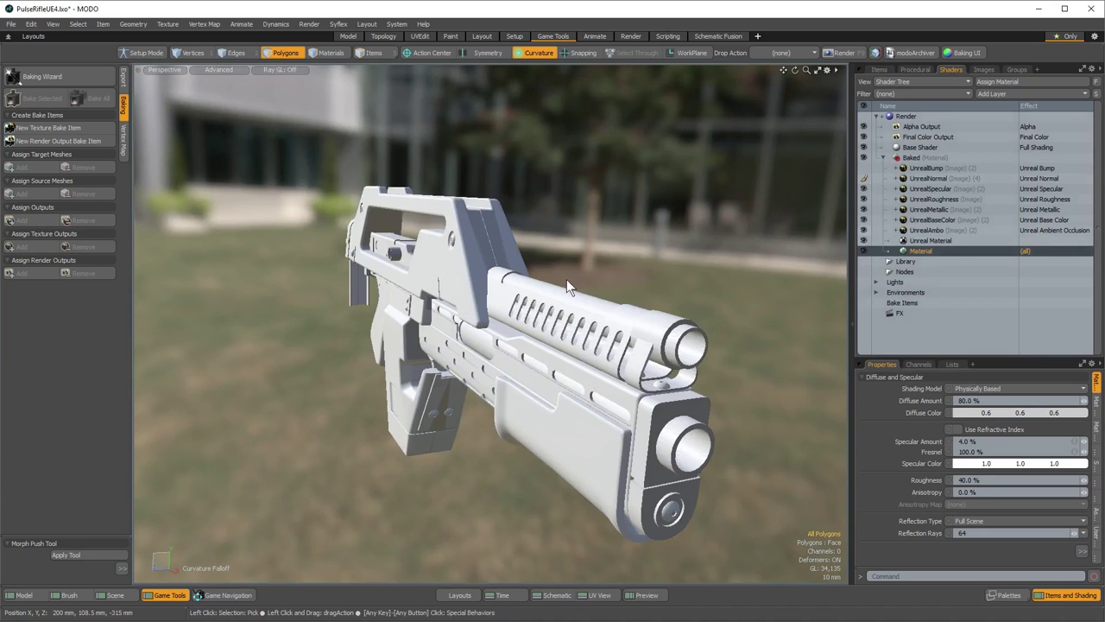
{"action": "mouse_move", "coordinate": [466, 285]}
{"action": "left_mouse_down", "text": "alt"}
{"action": "mouse_move", "coordinate": [518, 264]}
{"action": "mouse_move", "coordinate": [498, 270]}
{"action": "mouse_move", "coordinate": [628, 344]}
{"action": "mouse_move", "coordinate": [631, 363]}
{"action": "left_mouse_up", "text": "alt"}
{"action": "left_click_drag", "start_coordinate": [479, 348], "coordinate": [842, 186], "text": "alt"}
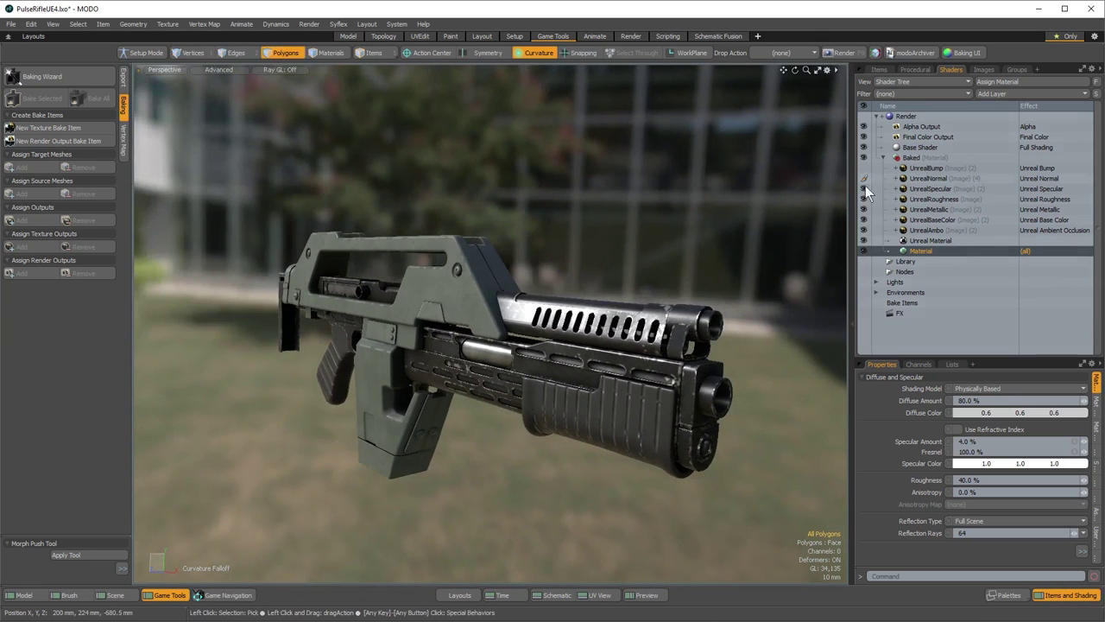
Hide the UnrealBump through UnrealAmbo layers, keep Unreal Material enabled, and give the material properties more room
{"action": "left_click", "coordinate": [864, 240]}
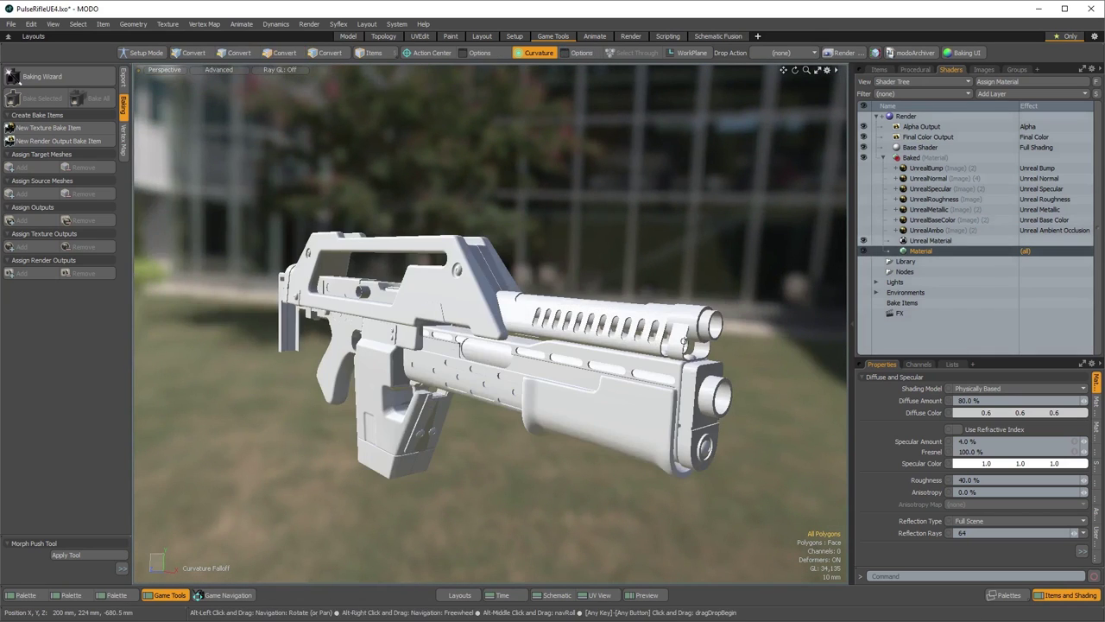
{"action": "left_click_drag", "start_coordinate": [656, 346], "coordinate": [529, 264], "text": "alt"}
{"action": "scroll", "coordinate": [587, 344], "scroll_direction": "up", "scroll_amount": 3}
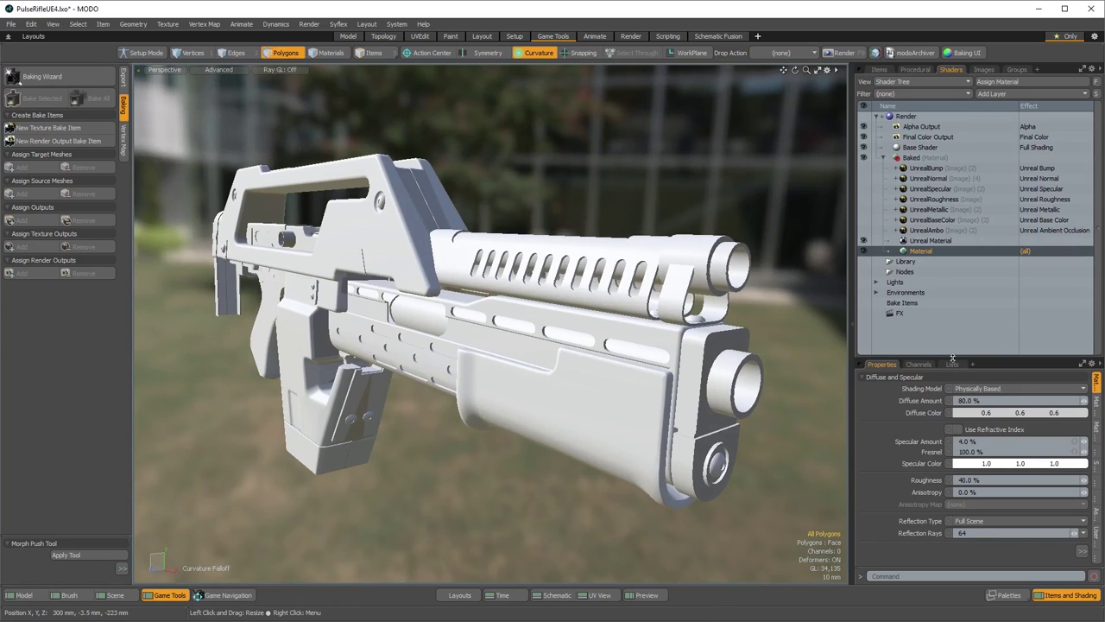
{"action": "left_click_drag", "start_coordinate": [950, 357], "coordinate": [944, 282]}
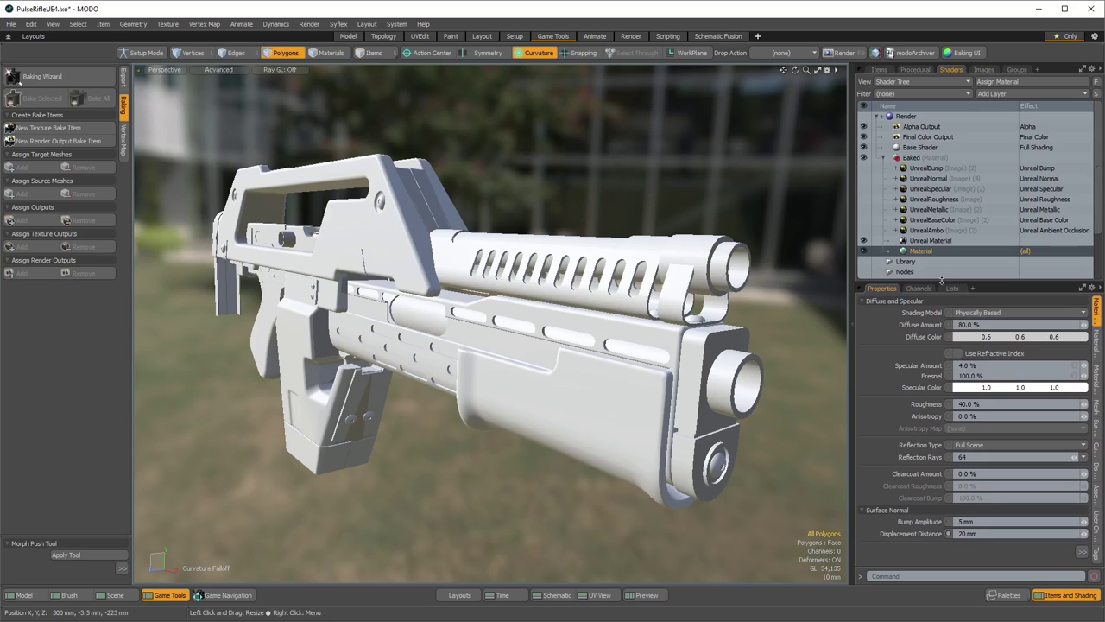
Delete the FBX_Normals vertex normal map from the rifle's Other Maps
{"action": "left_click", "coordinate": [954, 288]}
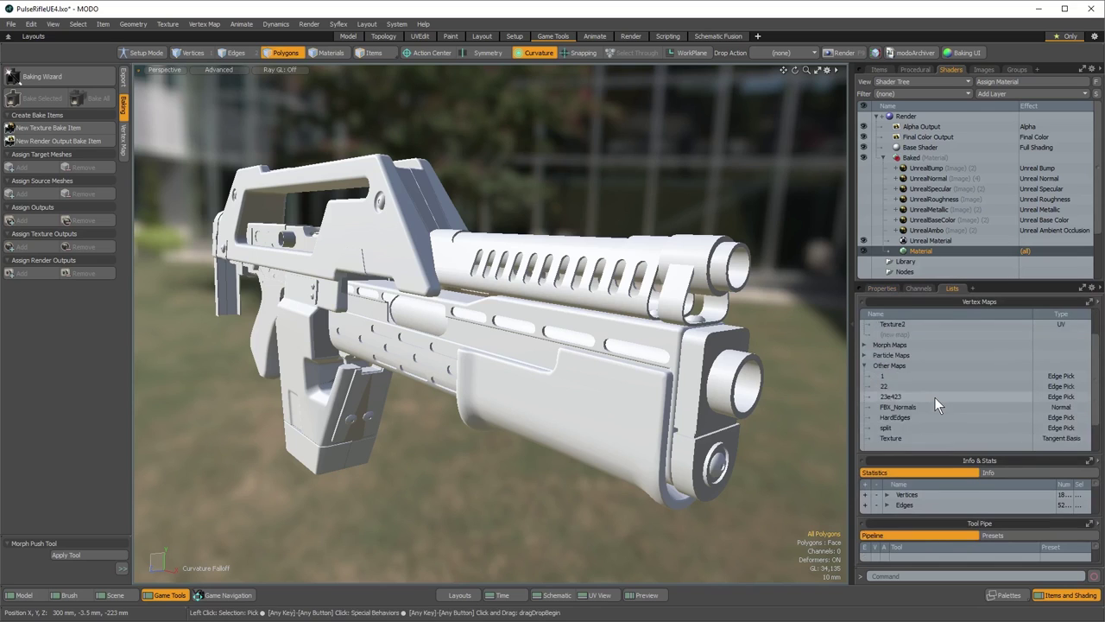
{"action": "scroll", "coordinate": [935, 400], "scroll_direction": "down", "scroll_amount": 1}
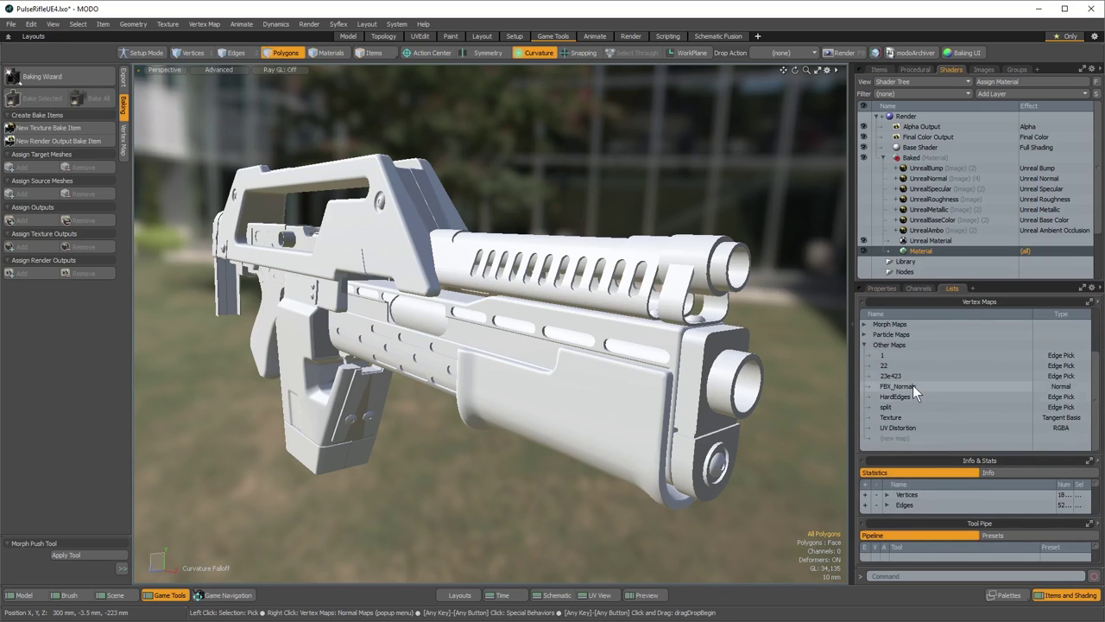
{"action": "right_click", "coordinate": [907, 385]}
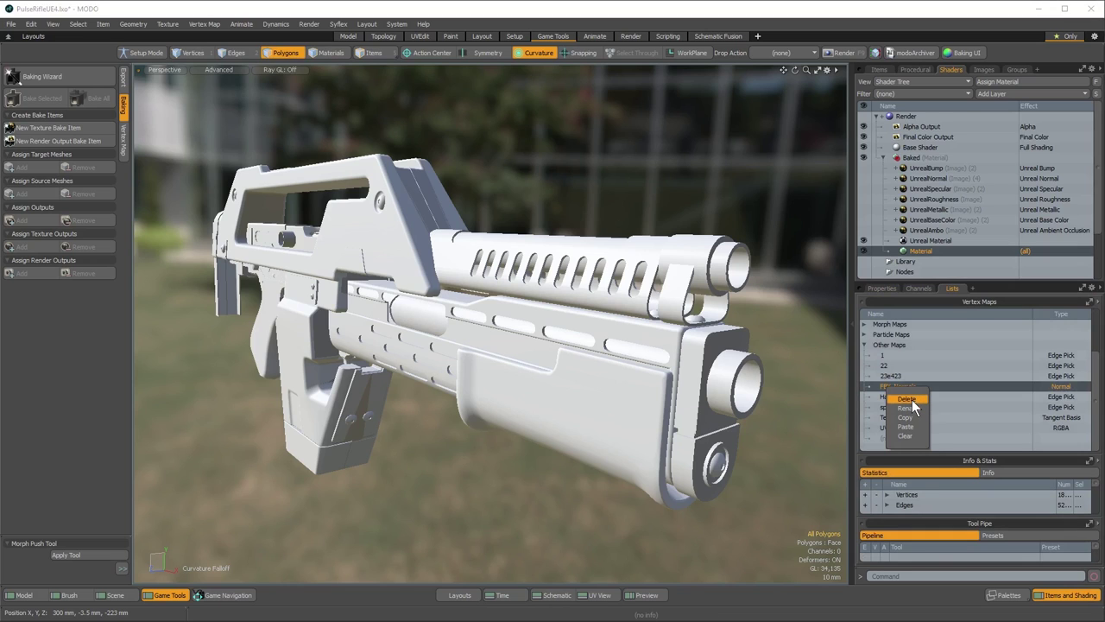
{"action": "left_click", "coordinate": [907, 399]}
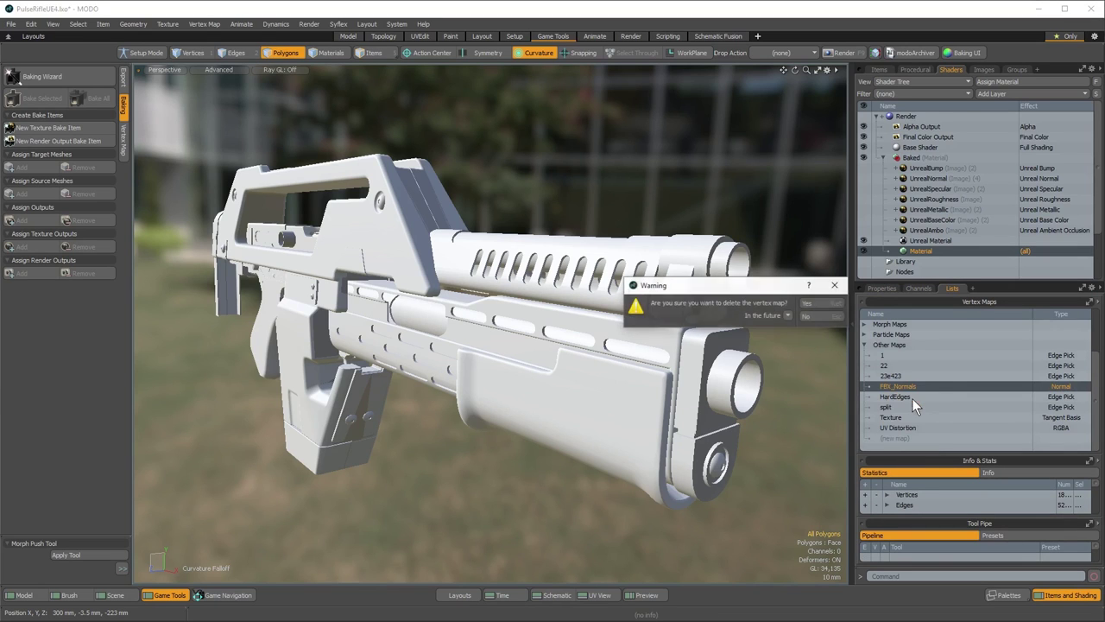
{"action": "left_click", "coordinate": [805, 300]}
{"action": "left_click_drag", "start_coordinate": [790, 293], "coordinate": [734, 300], "text": "alt"}
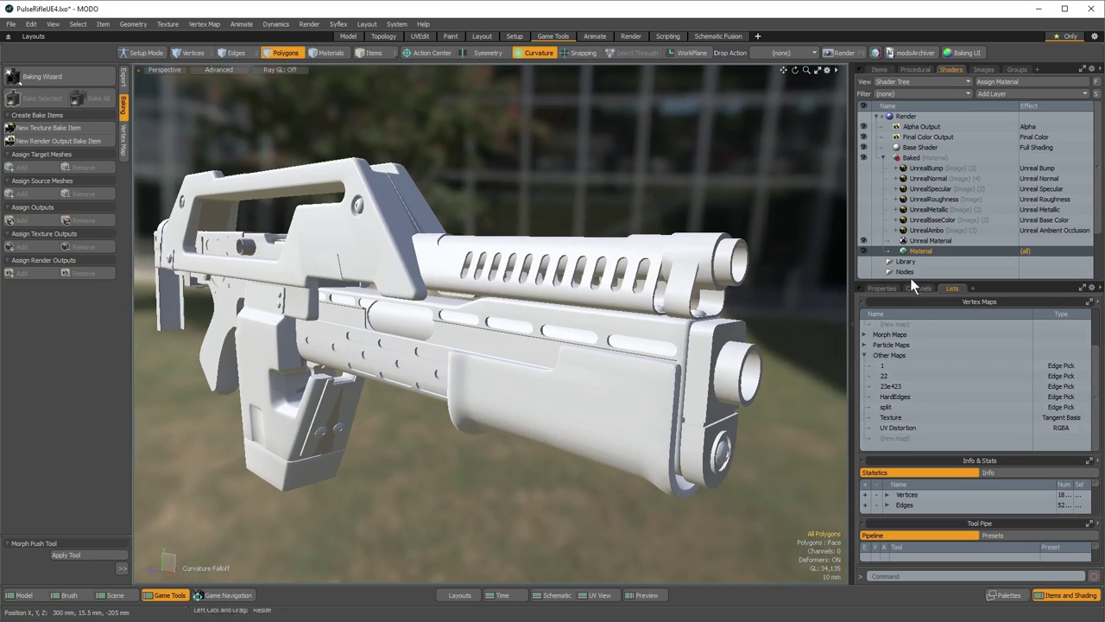
Hide the Unreal Material layer, set the base material's smoothing angle to 180°, and examine the rifle's smoothed shading
{"action": "left_click", "coordinate": [862, 240]}
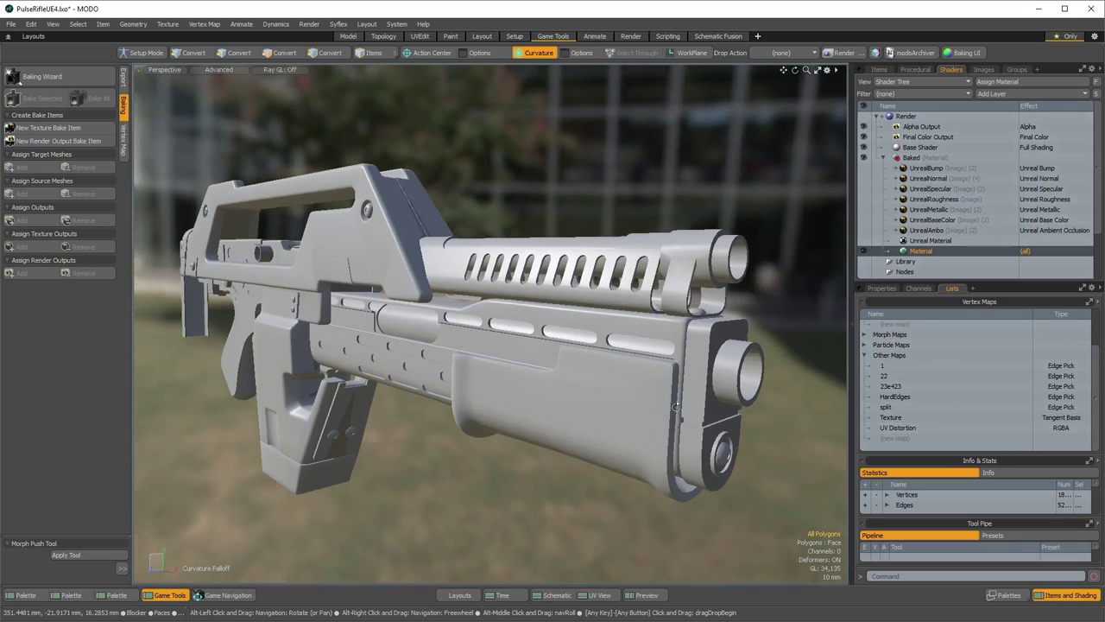
{"action": "left_click", "coordinate": [873, 288]}
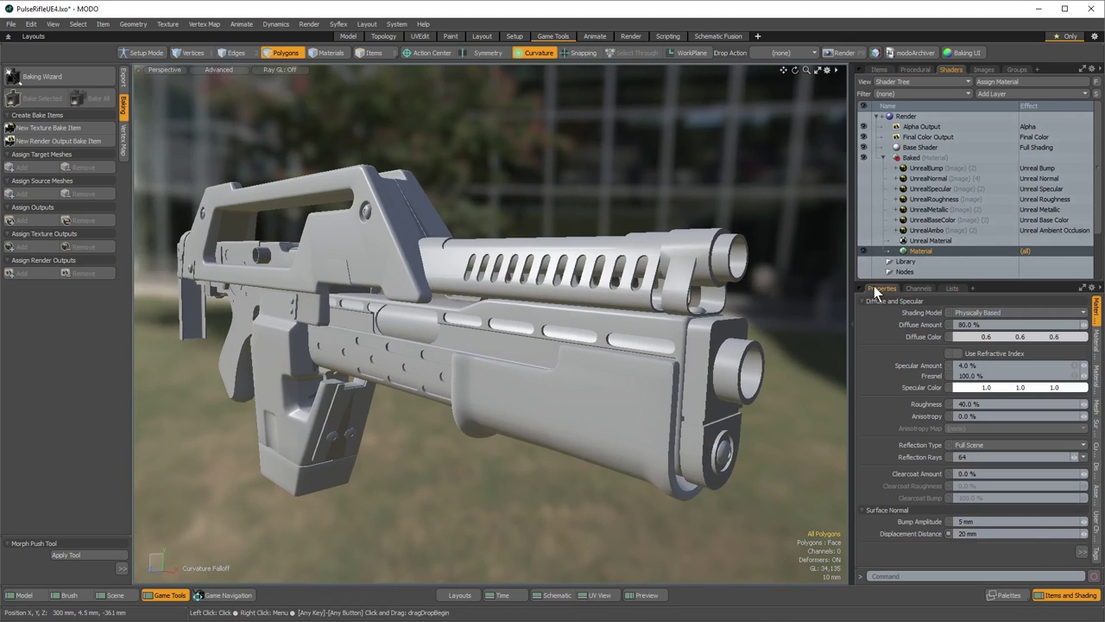
{"action": "left_click", "coordinate": [1081, 551]}
{"action": "left_click", "coordinate": [950, 534]}
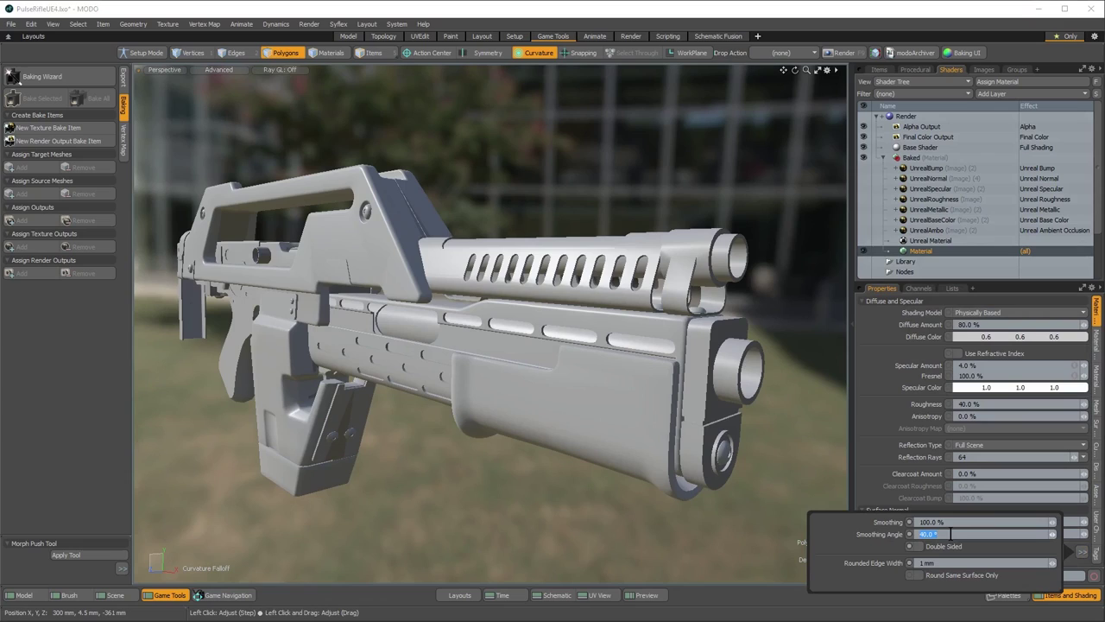
{"action": "key", "text": "Return"}
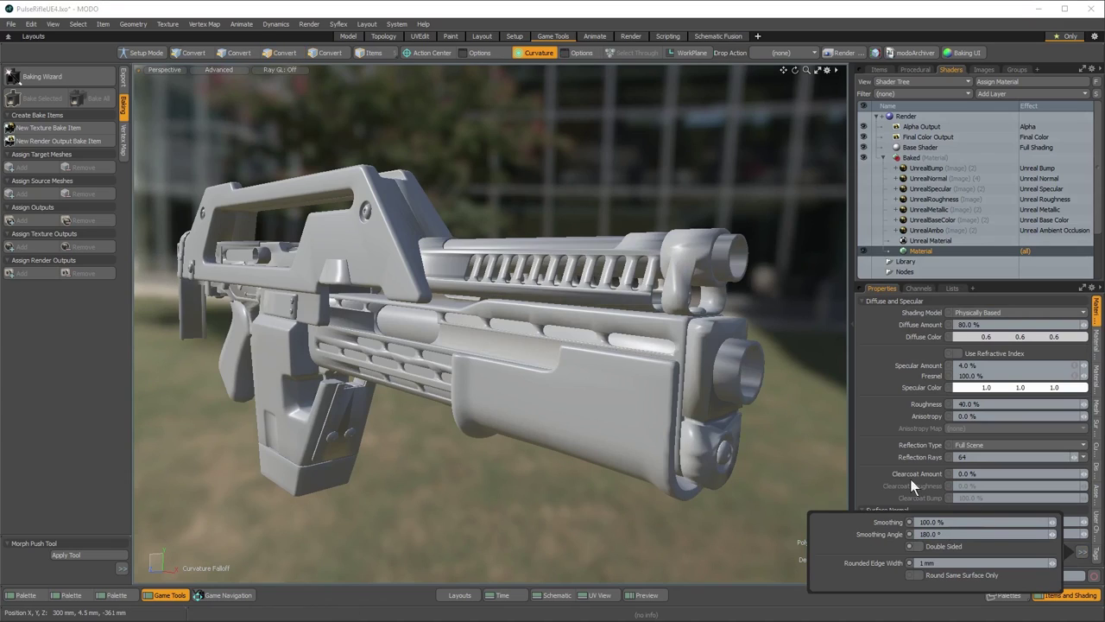
{"action": "mouse_move", "coordinate": [621, 405]}
{"action": "left_mouse_down", "text": "alt"}
{"action": "mouse_move", "coordinate": [428, 390]}
{"action": "mouse_move", "coordinate": [589, 379]}
{"action": "mouse_move", "coordinate": [562, 389]}
{"action": "left_mouse_up", "text": "alt"}
{"action": "left_click_drag", "start_coordinate": [496, 344], "coordinate": [542, 279], "text": "alt"}
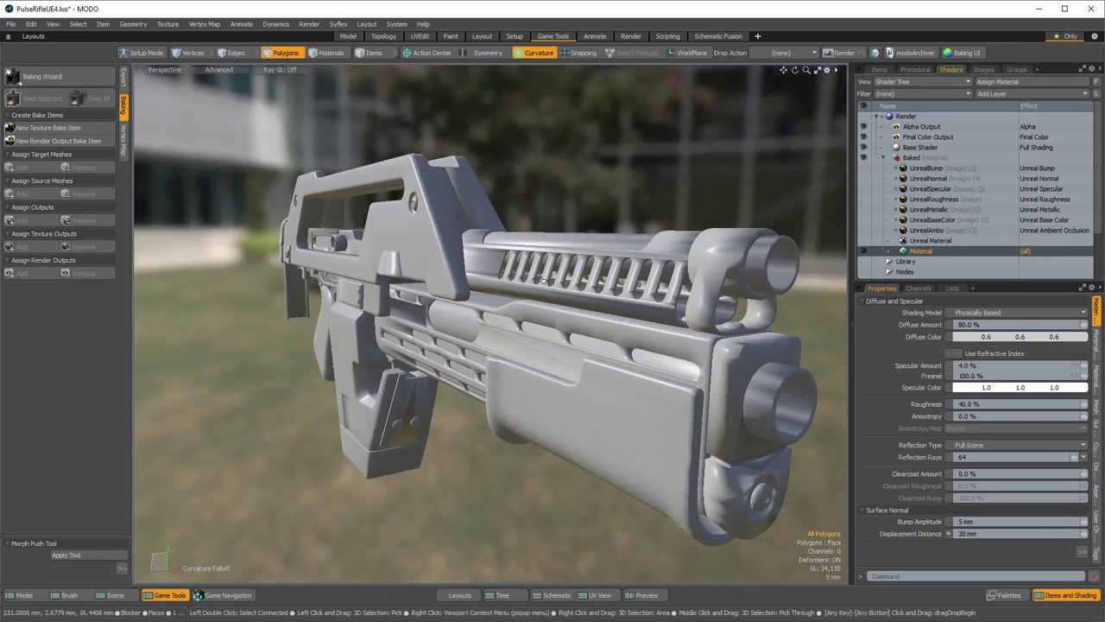
Bring up the Hard Edge Smoothing tools and the list of the rifle's vertex maps
{"action": "left_click", "coordinate": [123, 138]}
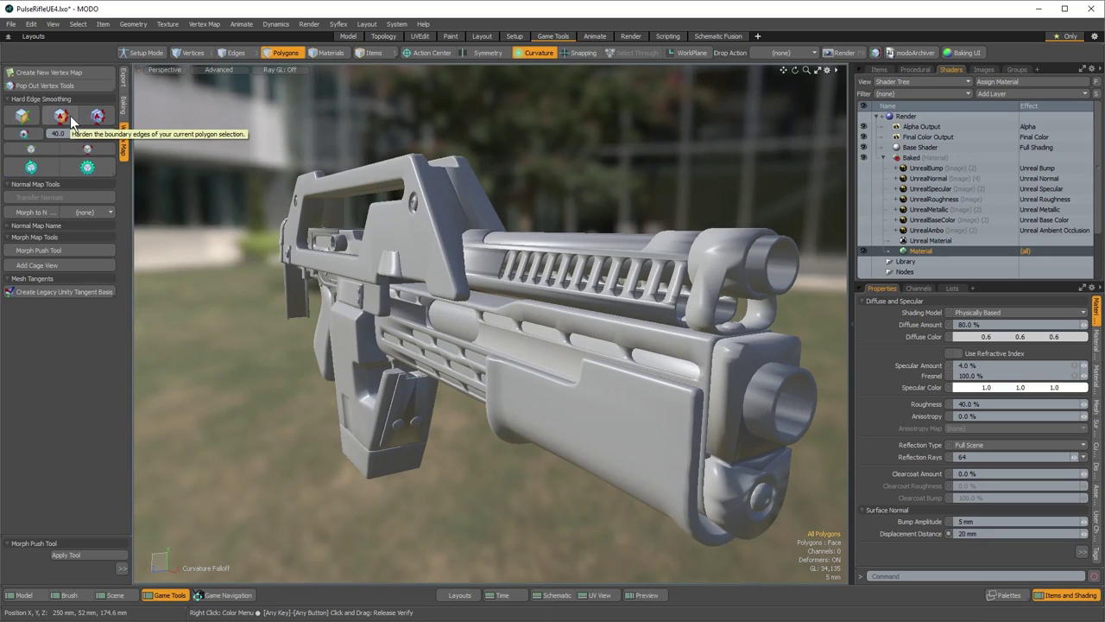
{"action": "left_click", "coordinate": [954, 287]}
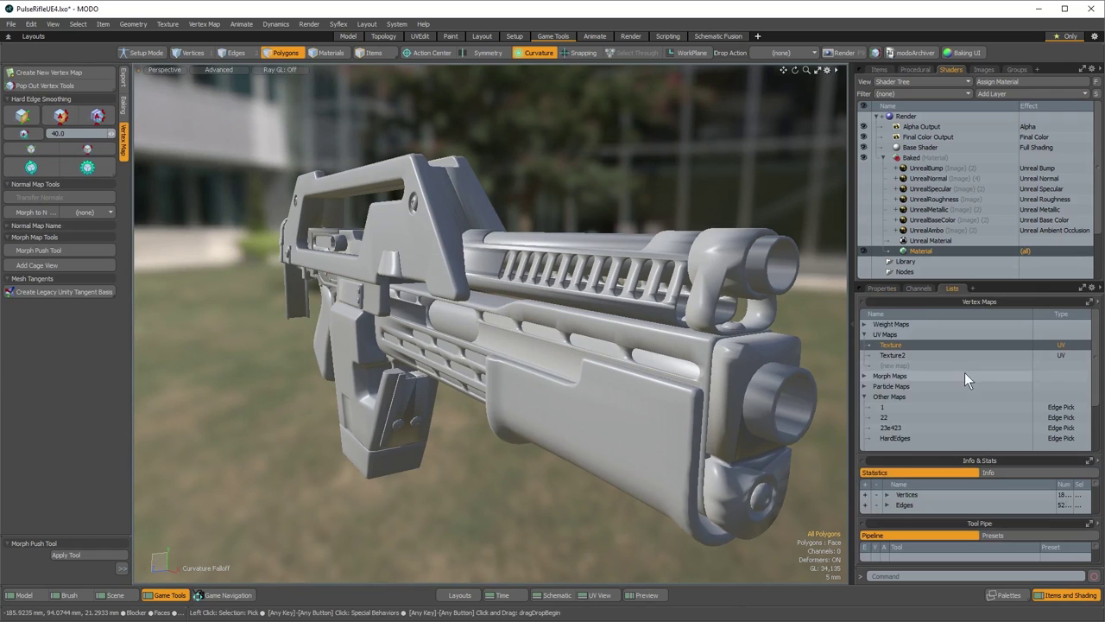
{"action": "scroll", "coordinate": [965, 372], "scroll_direction": "down", "scroll_amount": 2}
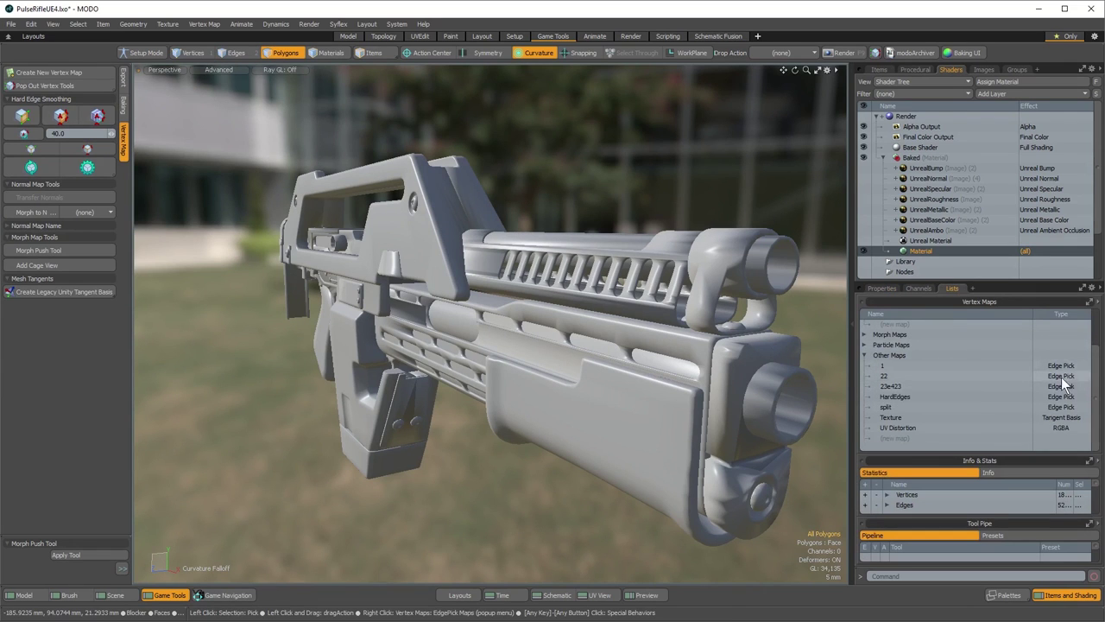
{"action": "scroll", "coordinate": [707, 366], "scroll_direction": "up", "scroll_amount": 5}
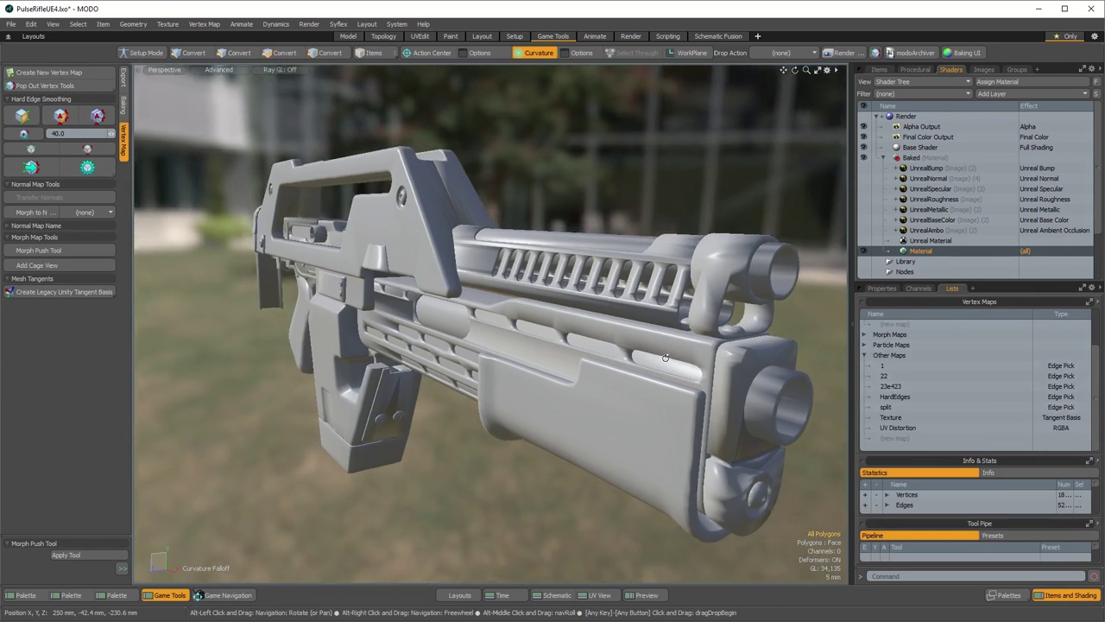
Select edges along the upper rim of the frontmost body slot, harden them, and check the shading across the rifle
{"action": "key", "text": "space"}
{"action": "key", "text": "space"}
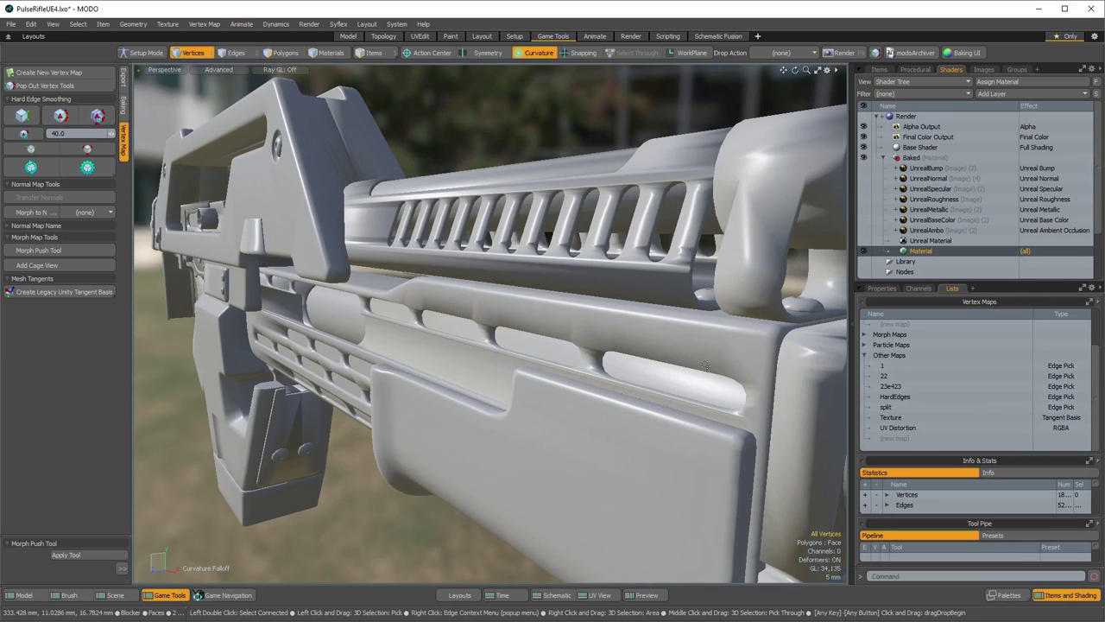
{"action": "left_click_drag", "start_coordinate": [658, 359], "coordinate": [629, 349], "text": "alt"}
{"action": "scroll", "coordinate": [628, 349], "scroll_direction": "up", "scroll_amount": 5}
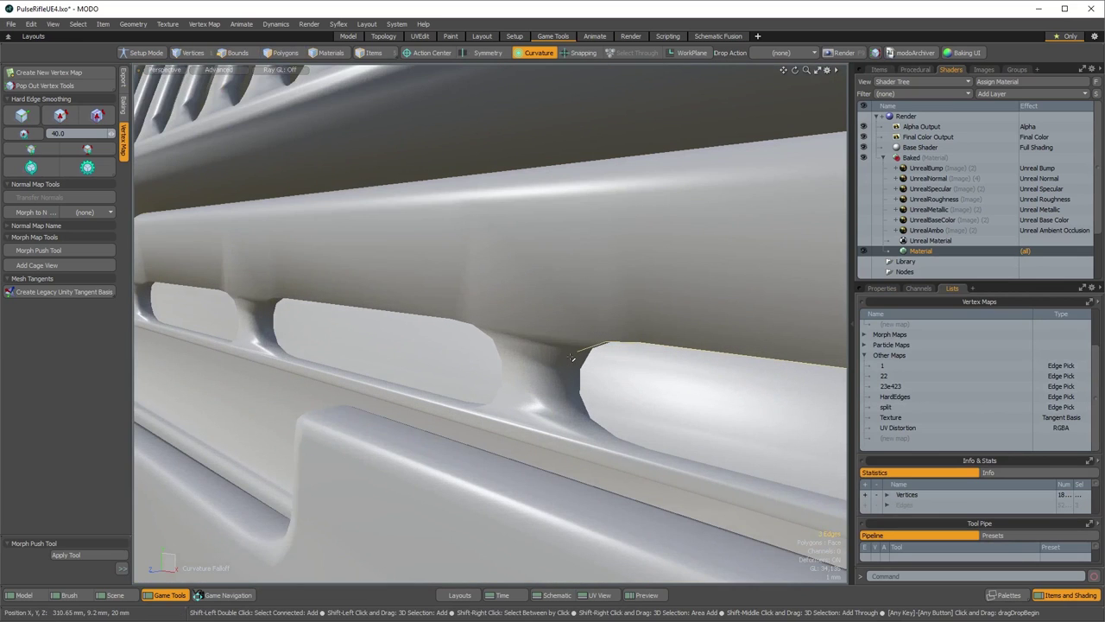
{"action": "scroll", "coordinate": [571, 358], "scroll_direction": "down", "scroll_amount": 5}
{"action": "left_click_drag", "start_coordinate": [572, 358], "coordinate": [495, 360], "text": "alt"}
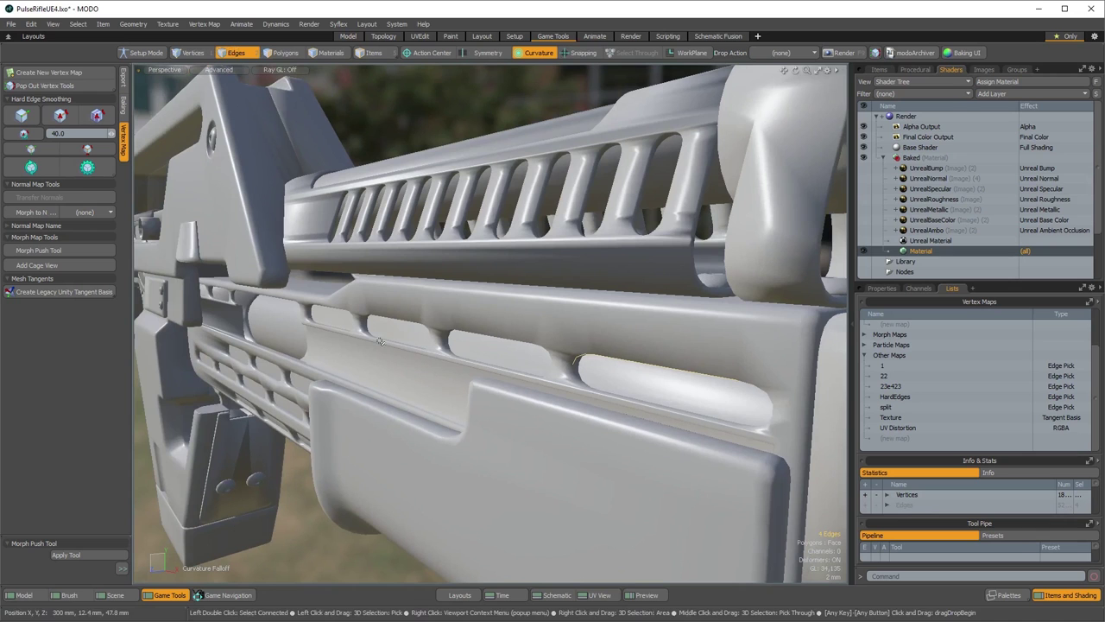
{"action": "left_click", "coordinate": [61, 117]}
{"action": "scroll", "coordinate": [335, 315], "scroll_direction": "up", "scroll_amount": 5}
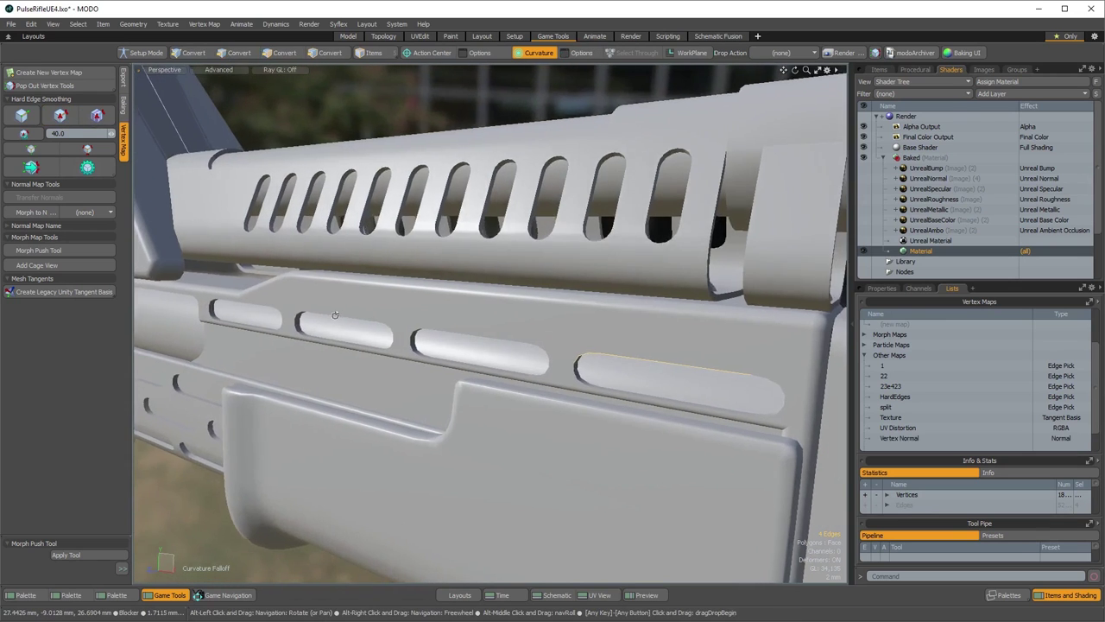
{"action": "scroll", "coordinate": [335, 316], "scroll_direction": "down", "scroll_amount": 5}
{"action": "left_click_drag", "start_coordinate": [335, 315], "coordinate": [334, 380], "text": "alt"}
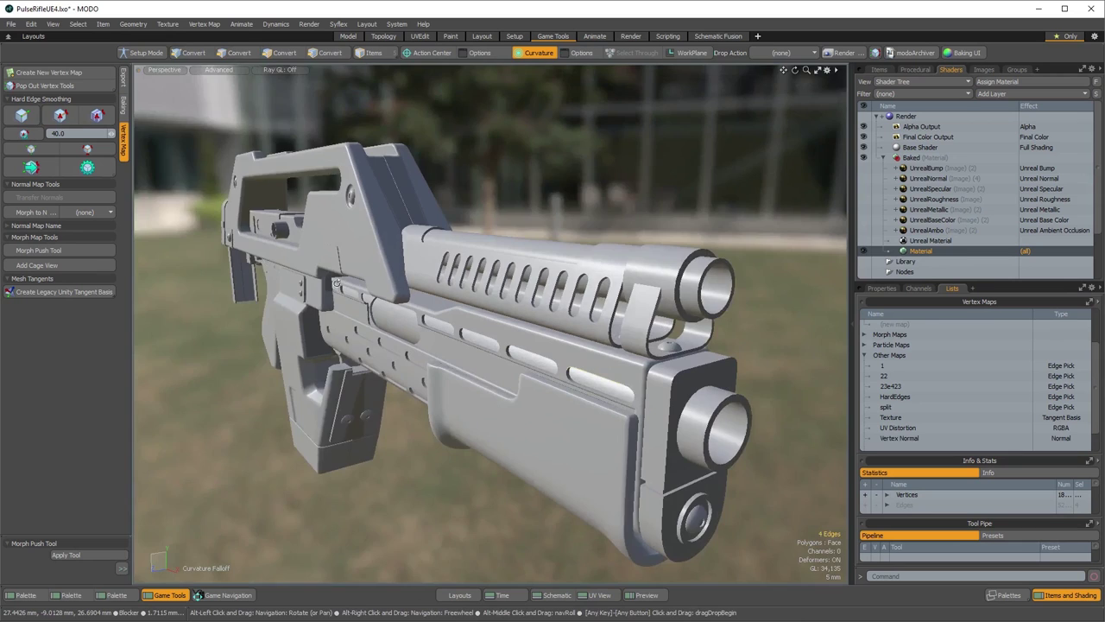
{"action": "left_click_drag", "start_coordinate": [336, 283], "coordinate": [542, 420], "text": "alt"}
{"action": "scroll", "coordinate": [483, 337], "scroll_direction": "up", "scroll_amount": 3}
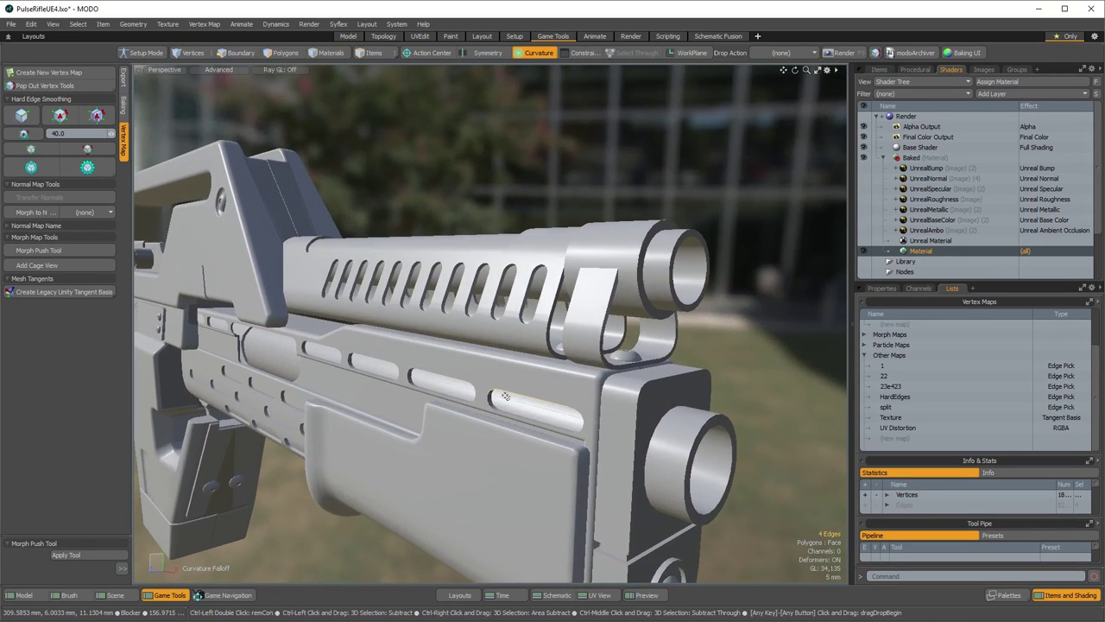
Undo and redo the slot edge hardening to compare the shading, leaving it undone in edge mode
{"action": "key", "text": "ctrl+z"}
{"action": "key", "text": "ctrl+shift+z"}
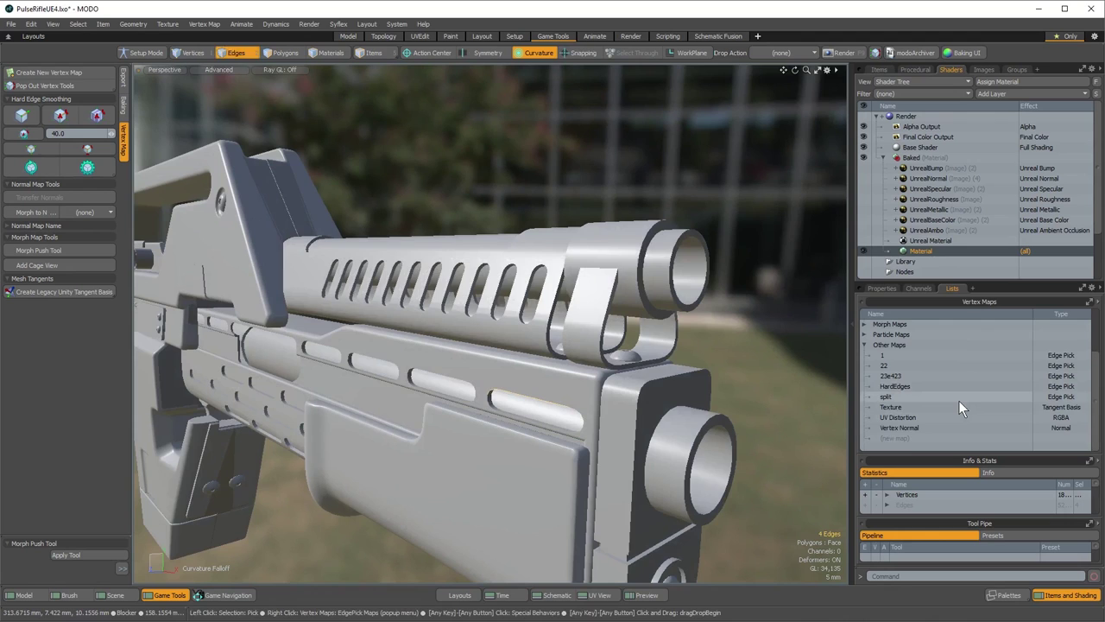
{"action": "key", "text": "ctrl+z"}
{"action": "key", "text": "ctrl+shift+z"}
{"action": "key", "text": "ctrl+z"}
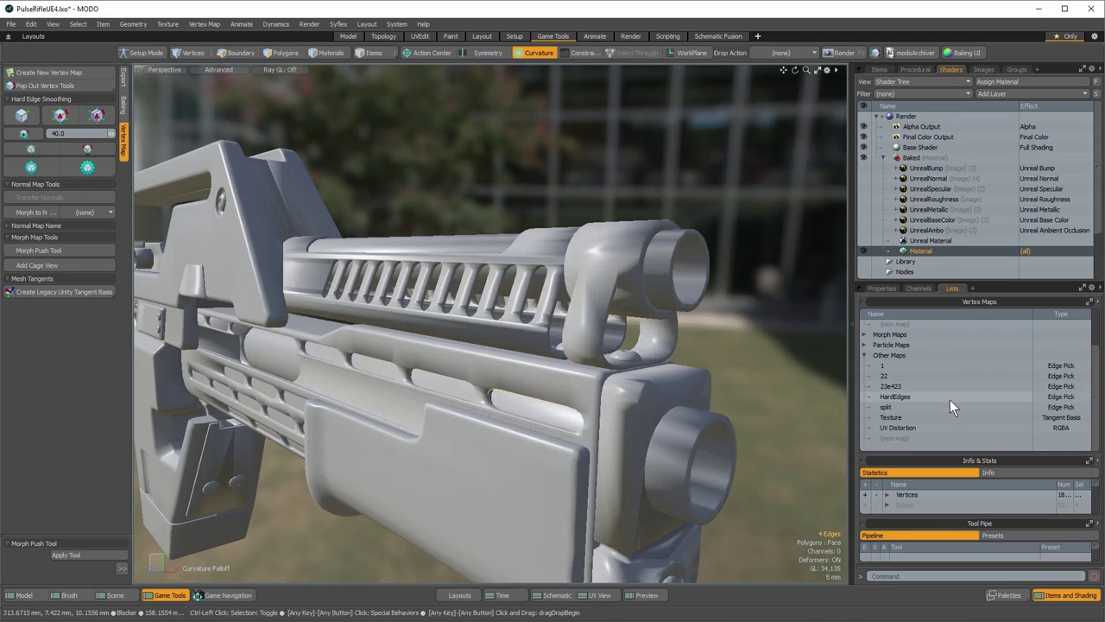
{"action": "key", "text": "2"}
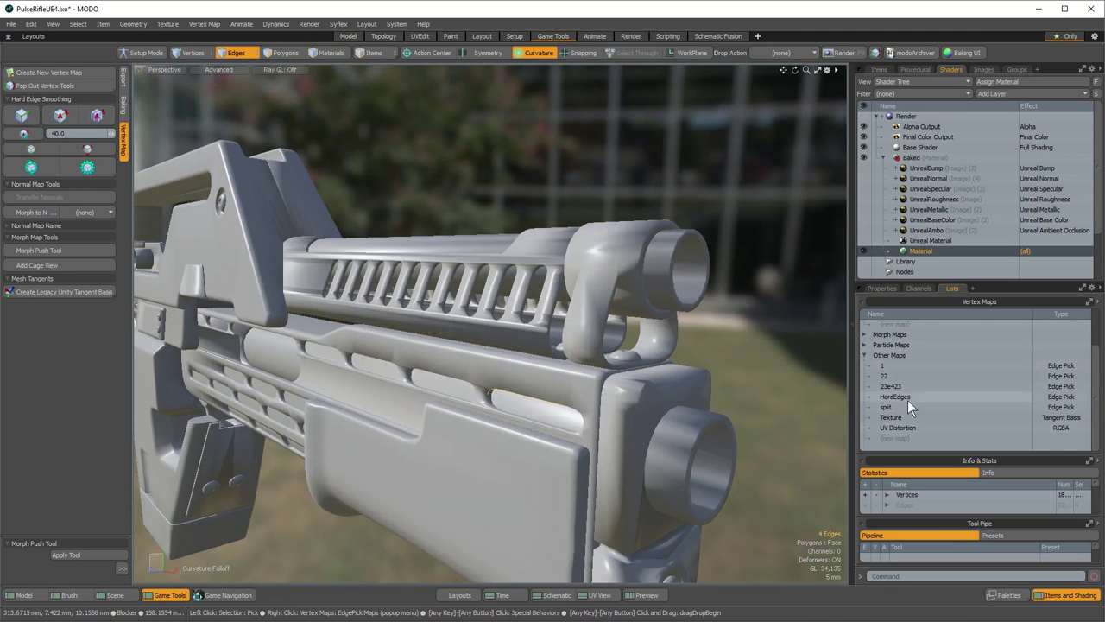
Clear the slot edge selection and select all of the rifle's UV boundary edges
{"action": "left_click_drag", "start_coordinate": [570, 361], "coordinate": [540, 354], "text": "alt"}
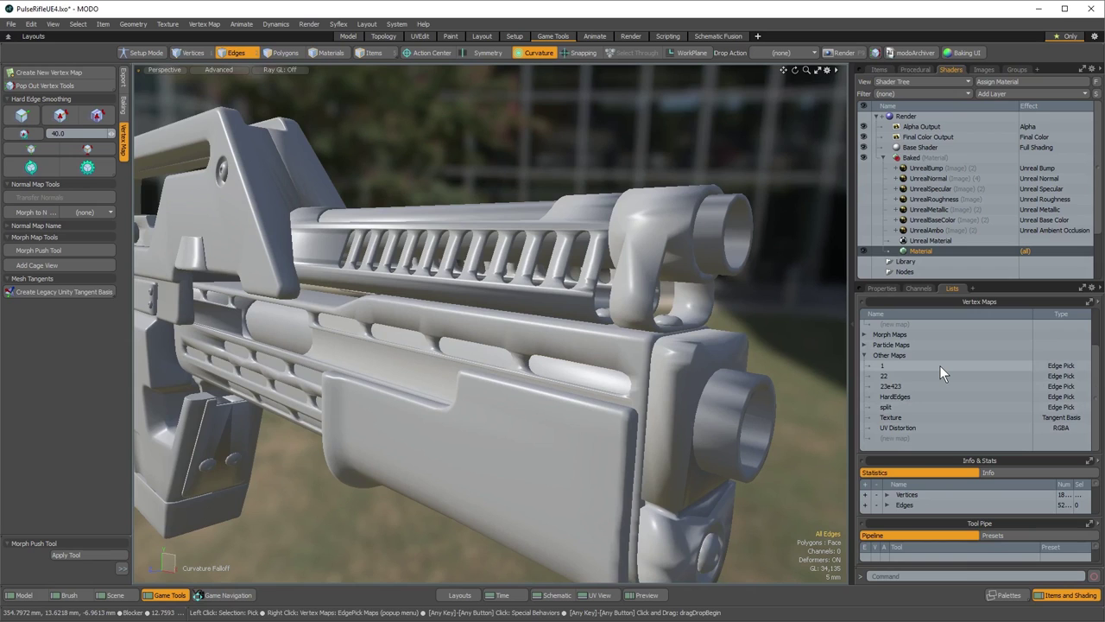
{"action": "scroll", "coordinate": [661, 352], "scroll_direction": "down", "scroll_amount": 3}
{"action": "left_click_drag", "start_coordinate": [285, 155], "coordinate": [183, 160], "text": "alt"}
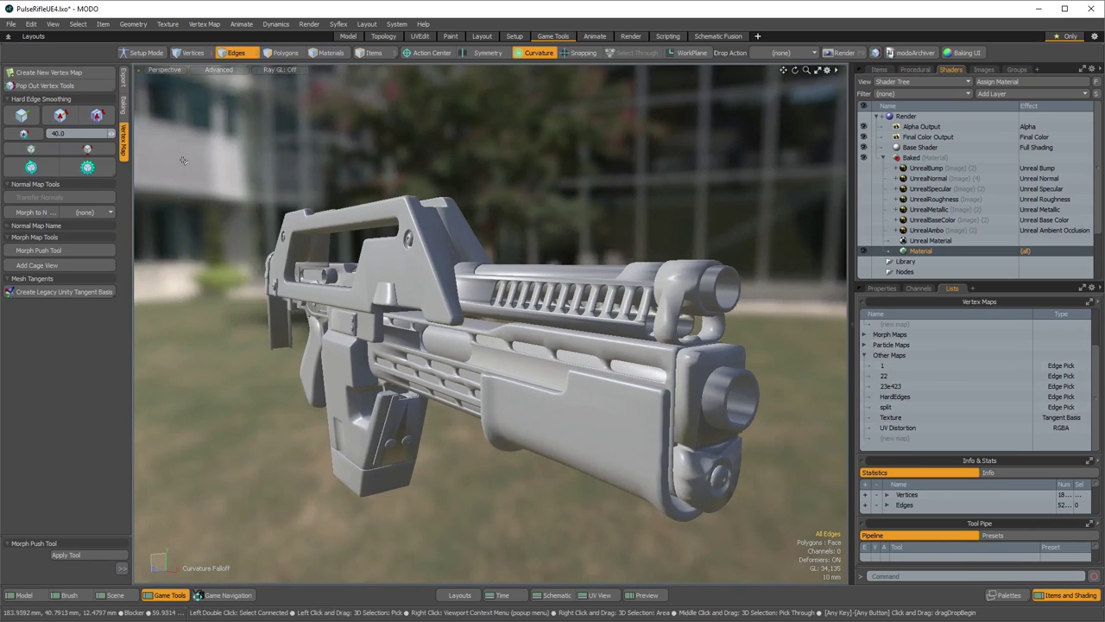
{"action": "left_click", "coordinate": [89, 149]}
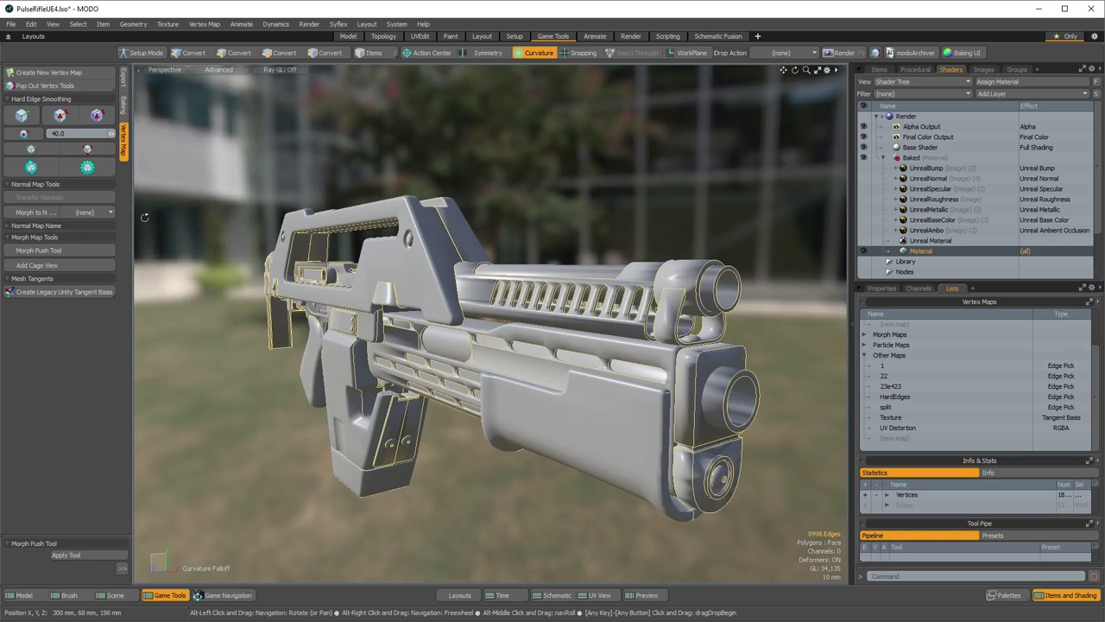
{"action": "left_click_drag", "start_coordinate": [171, 228], "coordinate": [382, 278], "text": "alt"}
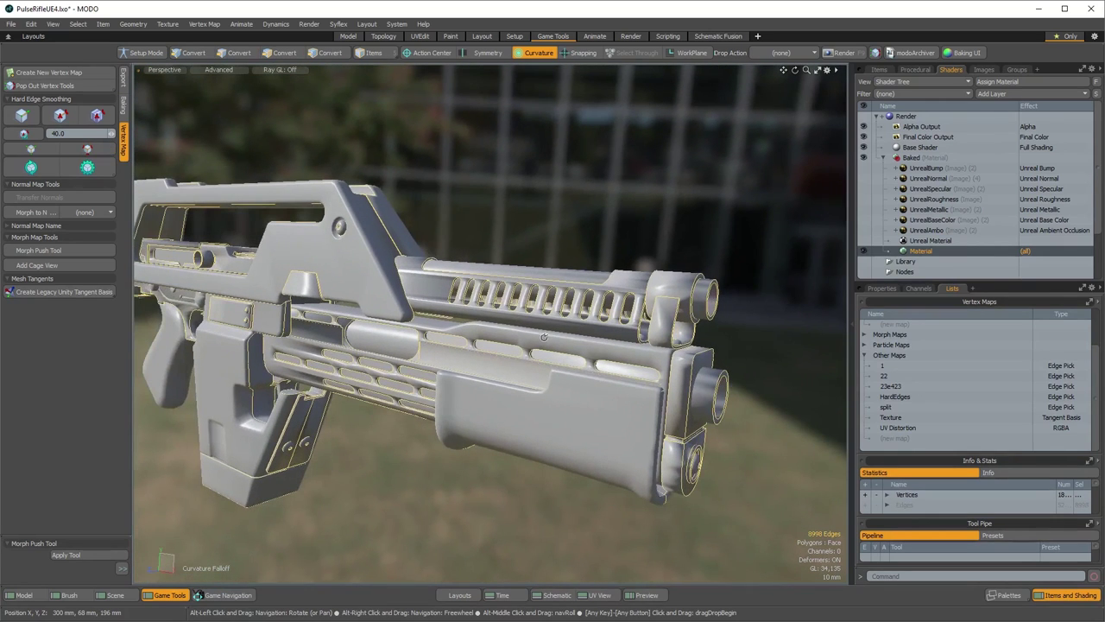
{"action": "left_click_drag", "start_coordinate": [543, 336], "coordinate": [540, 329], "text": "alt"}
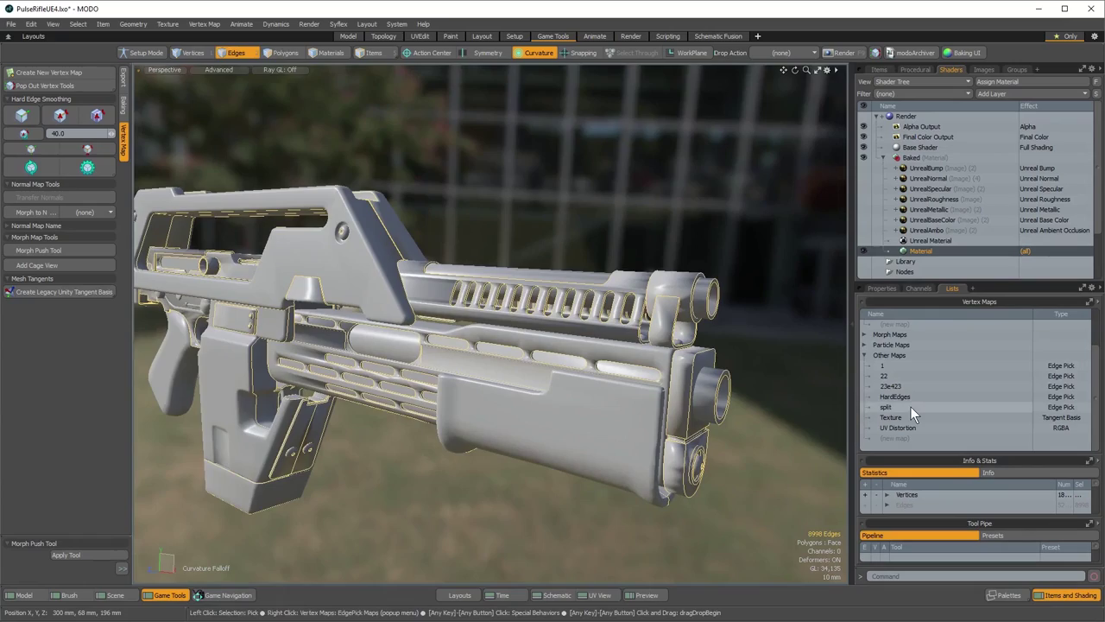
Harden the selected UV boundary edges and inspect the shading with the edge selection hidden and shown
{"action": "left_click_drag", "start_coordinate": [765, 390], "coordinate": [690, 397], "text": "alt"}
{"action": "left_click_drag", "start_coordinate": [690, 398], "coordinate": [569, 404], "text": "alt"}
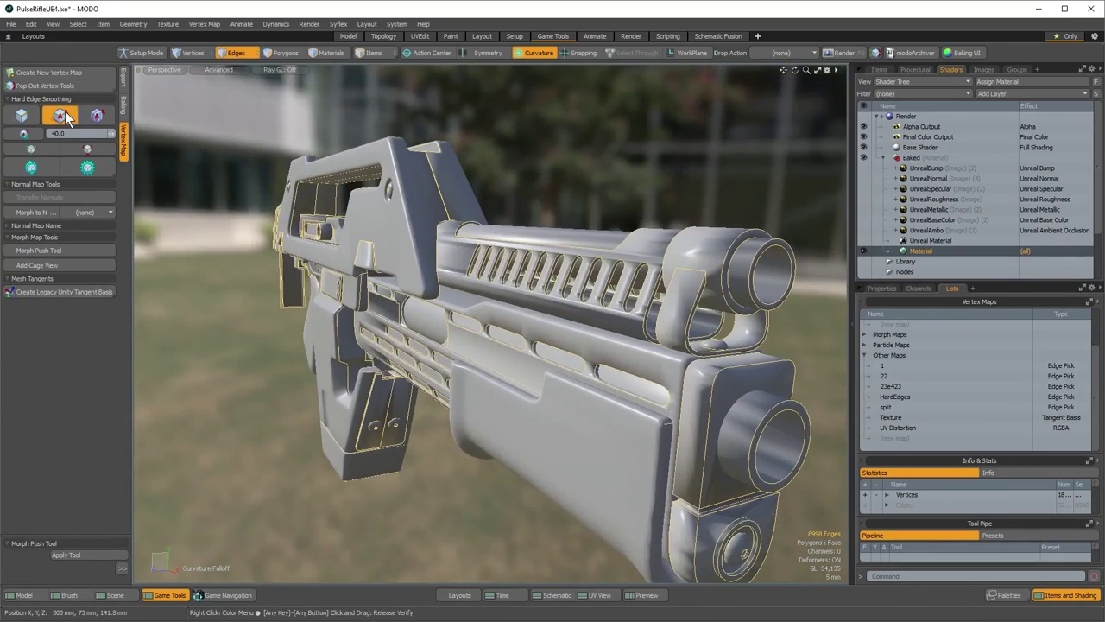
{"action": "mouse_move", "coordinate": [285, 242]}
{"action": "left_mouse_down", "text": "alt"}
{"action": "mouse_move", "coordinate": [483, 238]}
{"action": "mouse_move", "coordinate": [369, 235]}
{"action": "mouse_move", "coordinate": [422, 335]}
{"action": "mouse_move", "coordinate": [311, 277]}
{"action": "left_mouse_up", "text": "alt"}
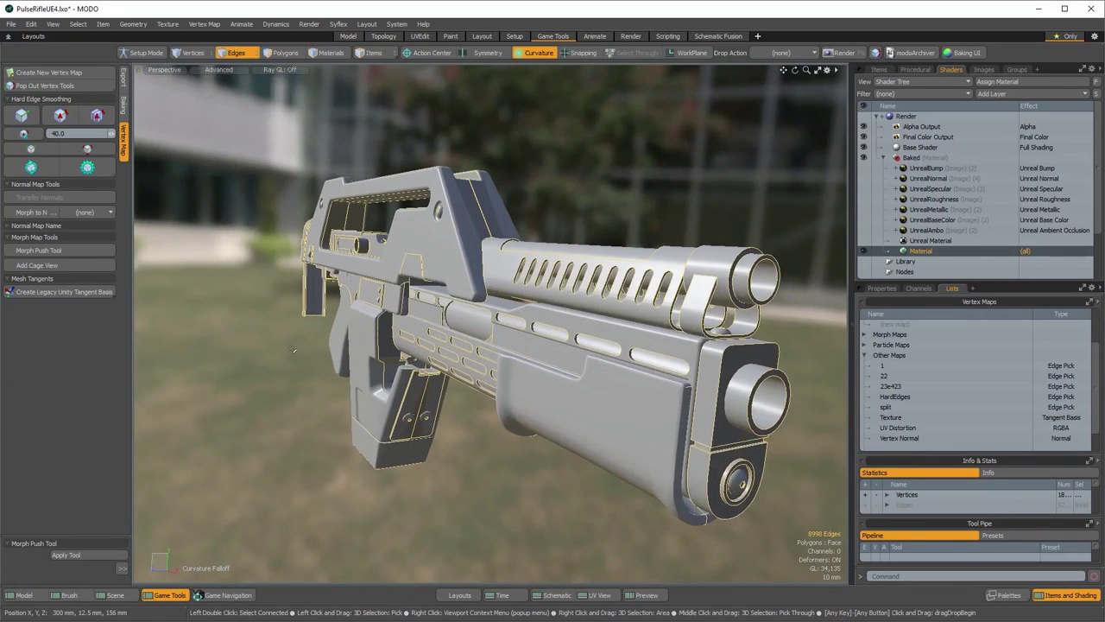
{"action": "key", "text": "3"}
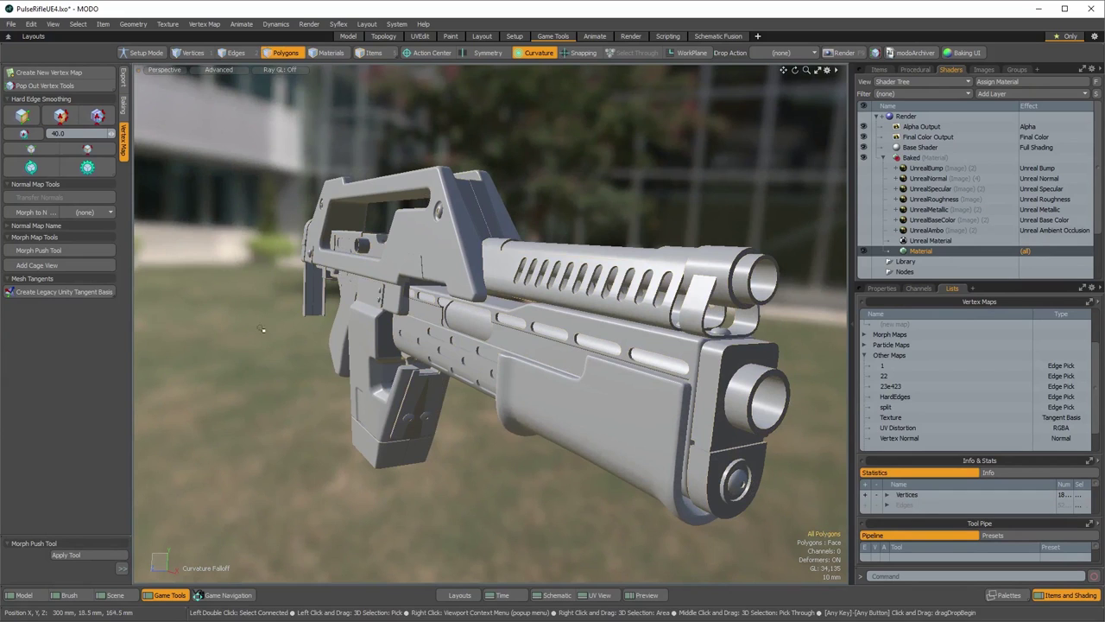
{"action": "key", "text": "1"}
{"action": "key", "text": "2"}
{"action": "left_click_drag", "start_coordinate": [247, 262], "coordinate": [596, 371], "text": "alt"}
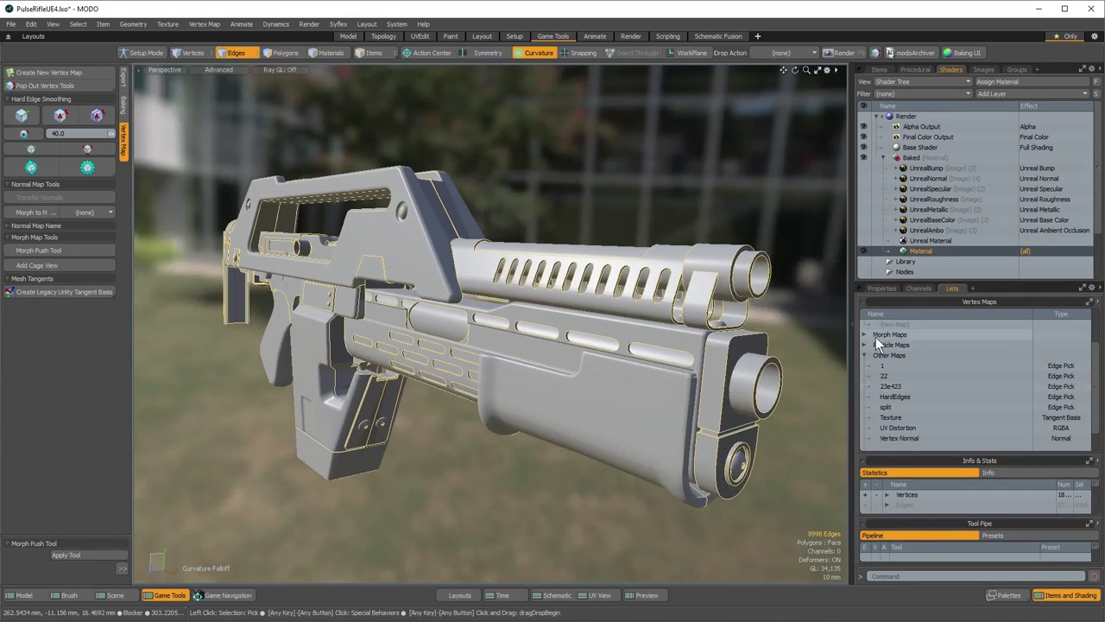
View the Texture UV map in the UV Editor to compare the selected edges with the UV island borders, and close the editor
{"action": "scroll", "coordinate": [878, 344], "scroll_direction": "up", "scroll_amount": 2}
{"action": "double_click", "coordinate": [901, 346]}
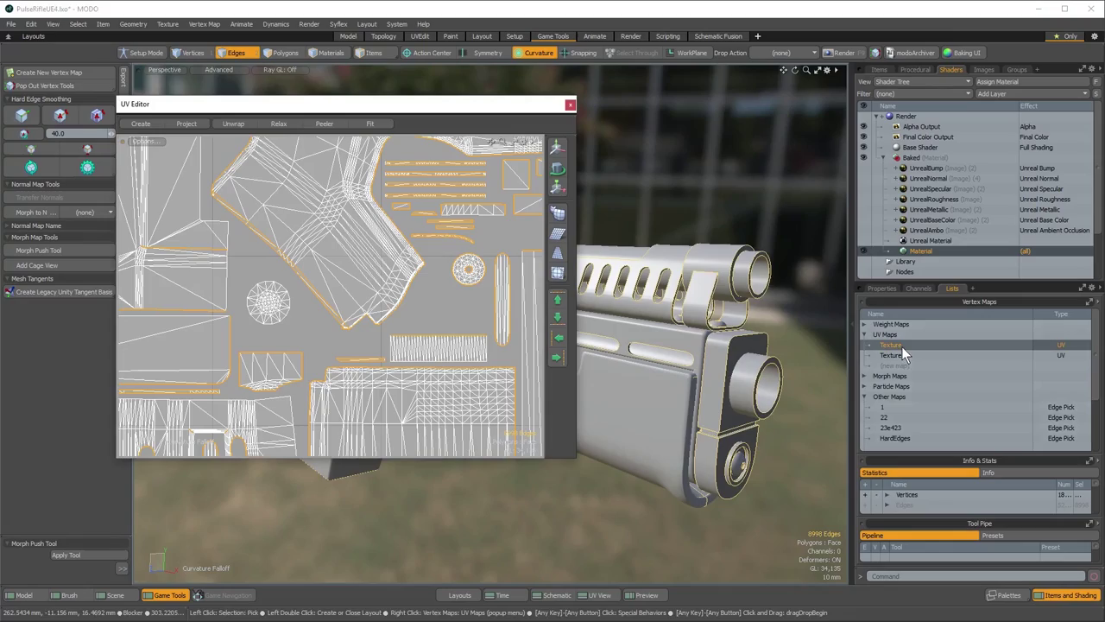
{"action": "left_click_drag", "start_coordinate": [329, 313], "coordinate": [268, 314], "text": "ctrl+alt"}
{"action": "left_click_drag", "start_coordinate": [331, 221], "coordinate": [307, 276], "text": "alt"}
{"action": "left_click_drag", "start_coordinate": [338, 317], "coordinate": [272, 349], "text": "ctrl+alt"}
{"action": "scroll", "coordinate": [331, 313], "scroll_direction": "up", "scroll_amount": 5}
{"action": "left_click_drag", "start_coordinate": [340, 299], "coordinate": [272, 350], "text": "alt"}
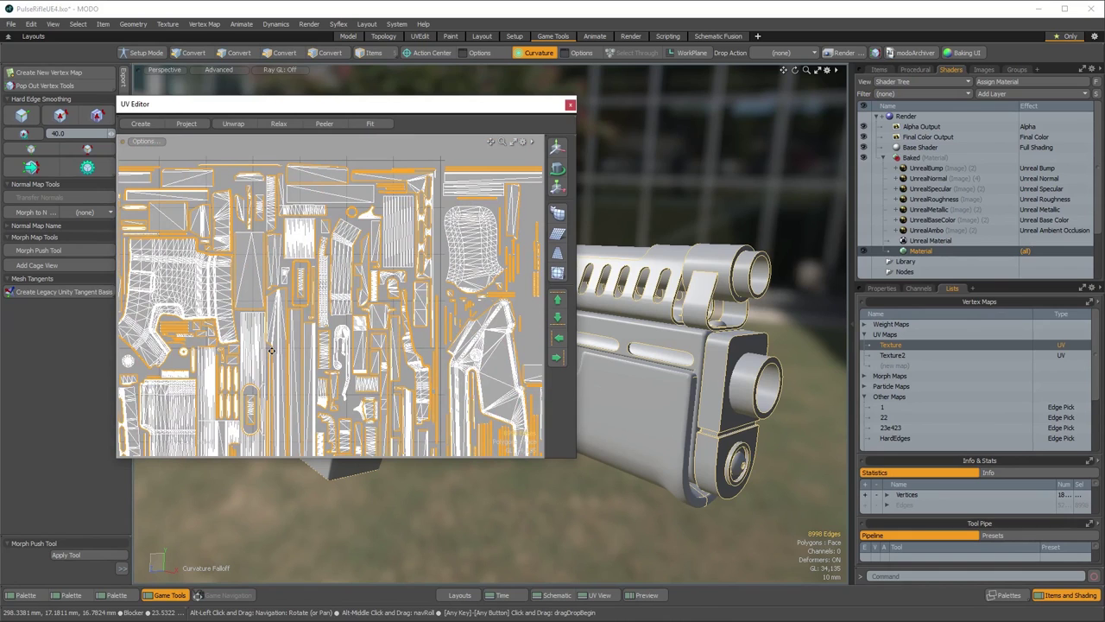
{"action": "left_click", "coordinate": [570, 105]}
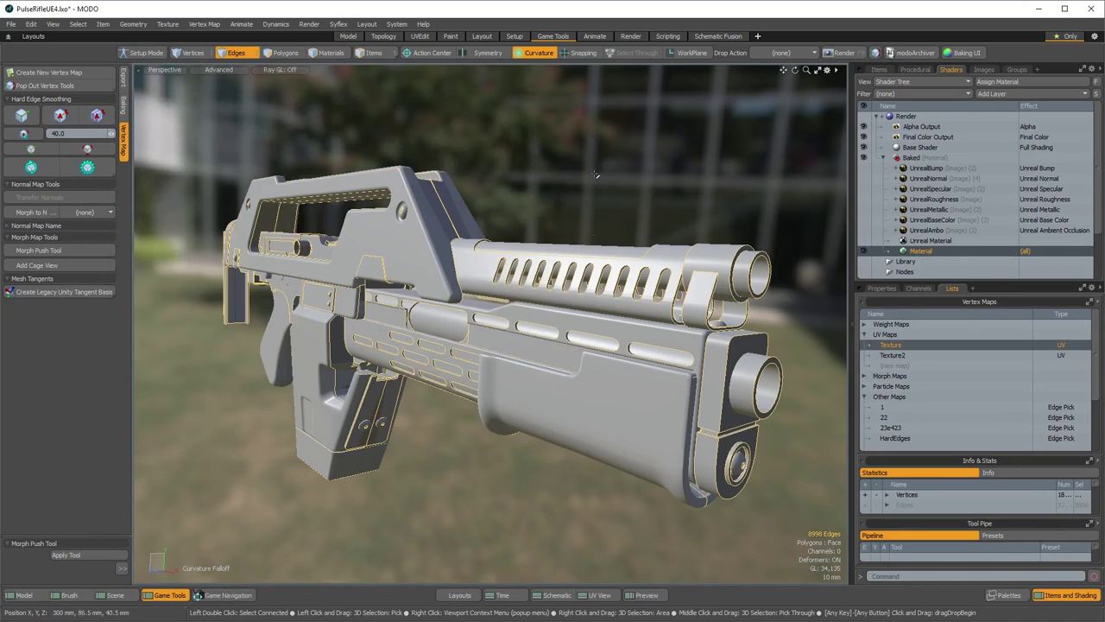
Inspect the rifle's UV boundary edges from several angles, then toggle to polygon mode and back to edge mode
{"action": "left_click_drag", "start_coordinate": [535, 312], "coordinate": [745, 349], "text": "alt"}
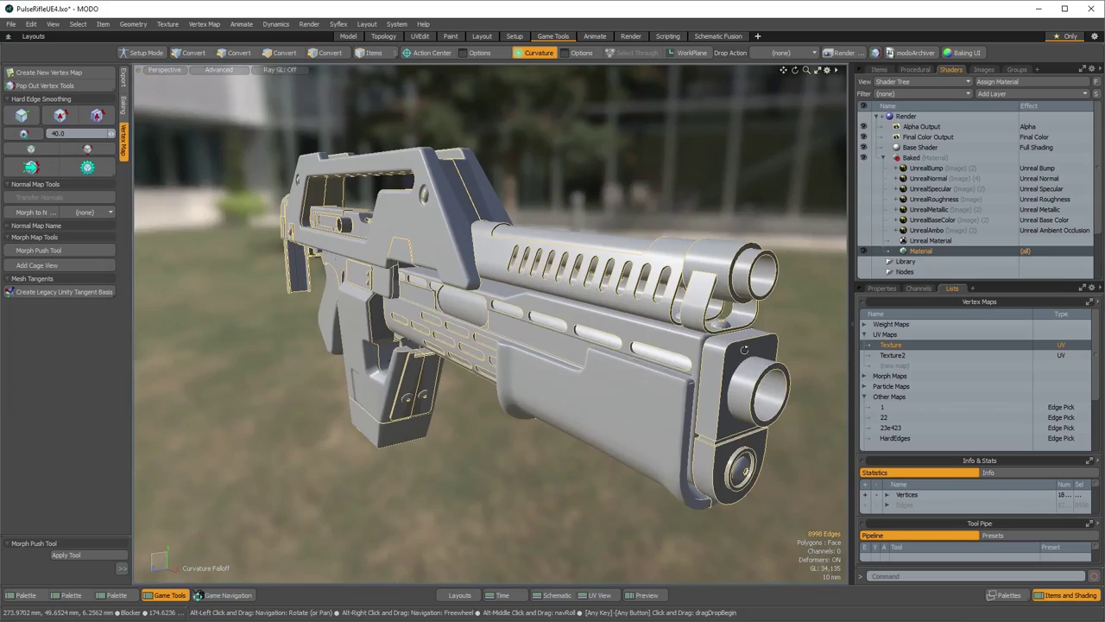
{"action": "left_click_drag", "start_coordinate": [399, 342], "coordinate": [510, 307], "text": "alt"}
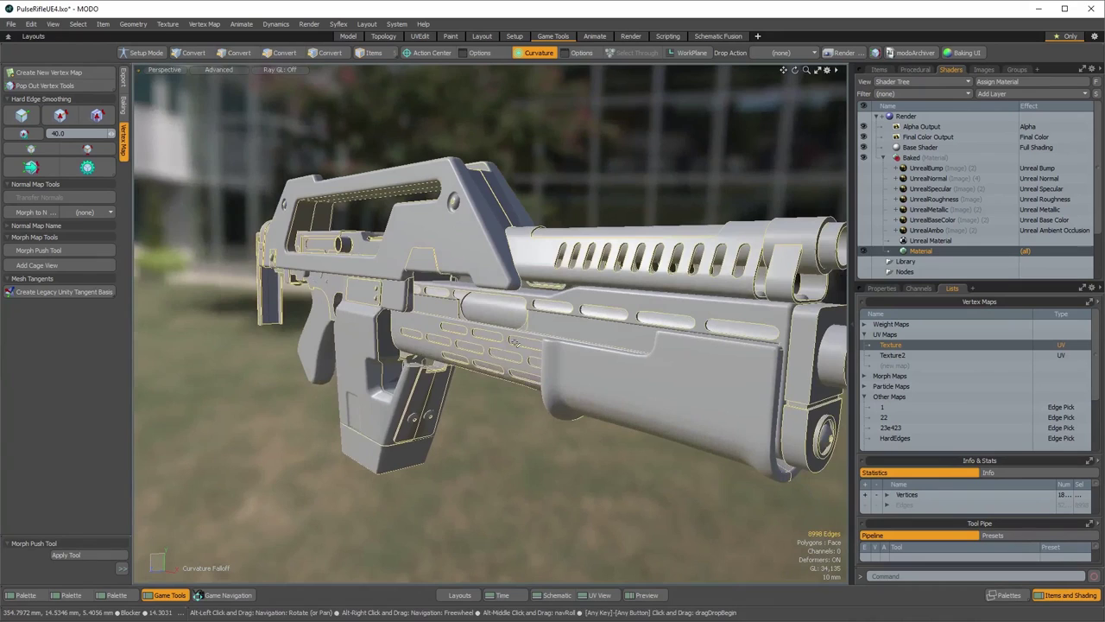
{"action": "key", "text": "3"}
{"action": "key", "text": "2"}
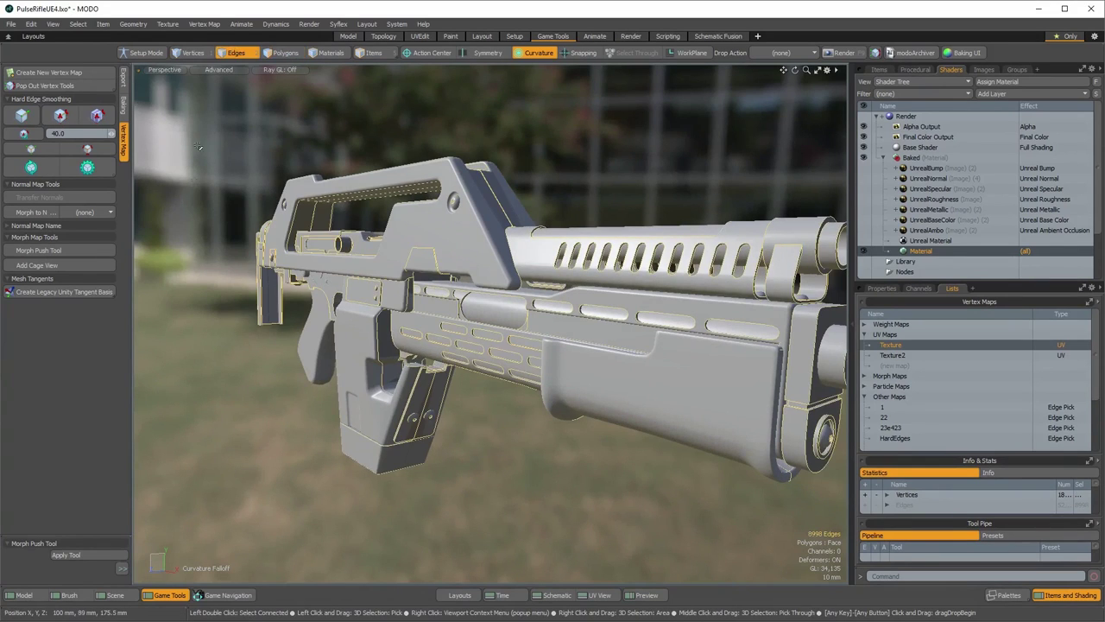
Clear the edge selection, select the rifle's sharp edges with a maximum angle of 180°, inspect them, and return to polygon mode
{"action": "left_click", "coordinate": [76, 25]}
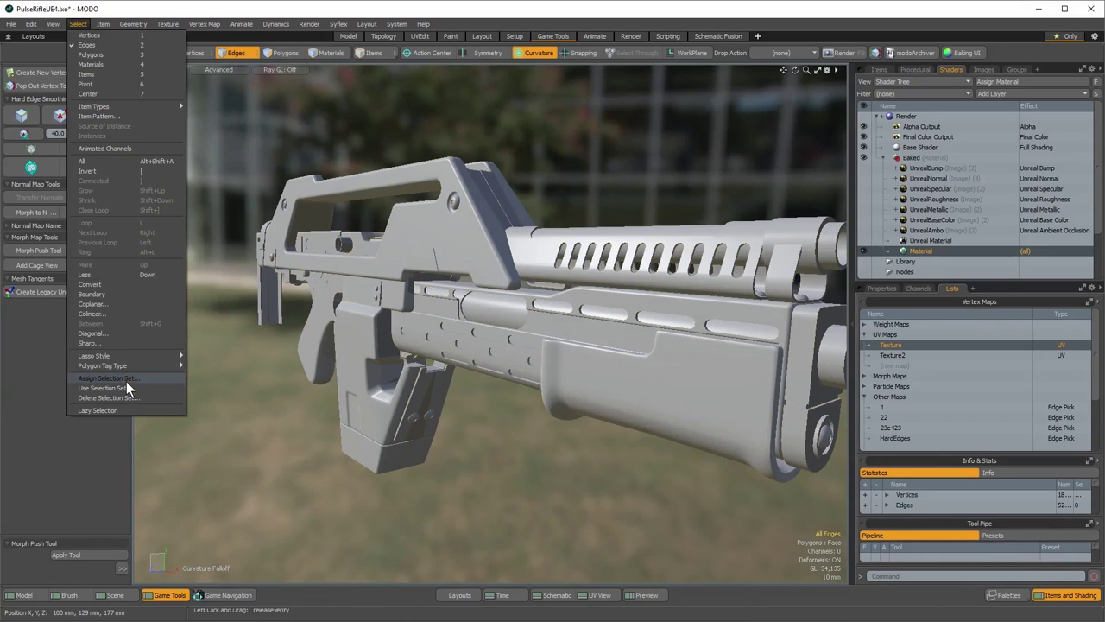
{"action": "left_click", "coordinate": [101, 343]}
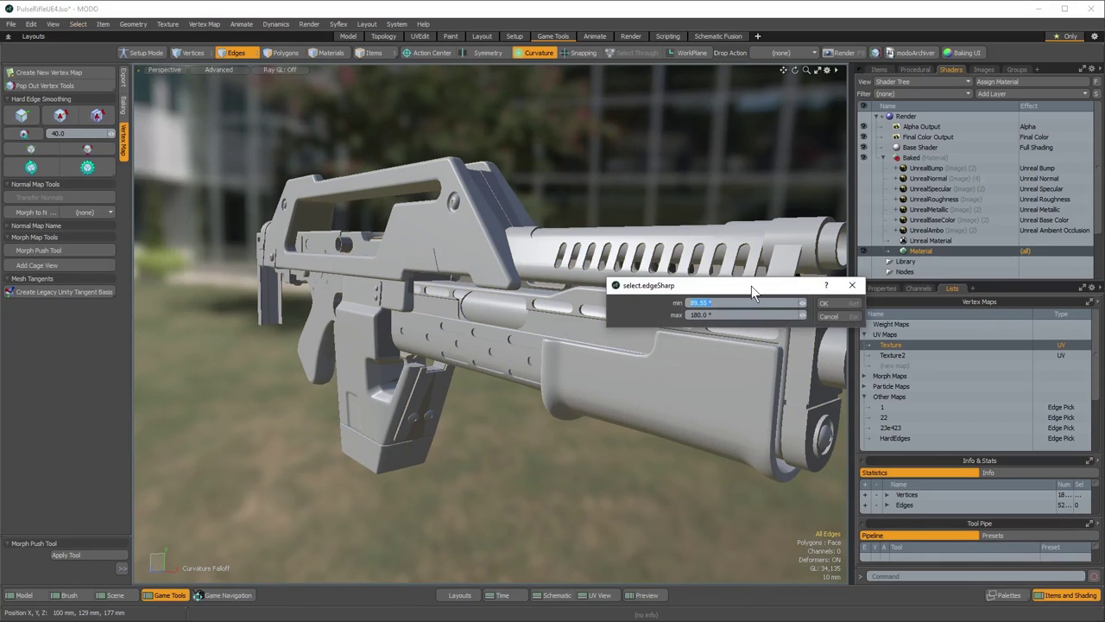
{"action": "left_click_drag", "start_coordinate": [738, 278], "coordinate": [277, 103]}
{"action": "left_click", "coordinate": [359, 121]}
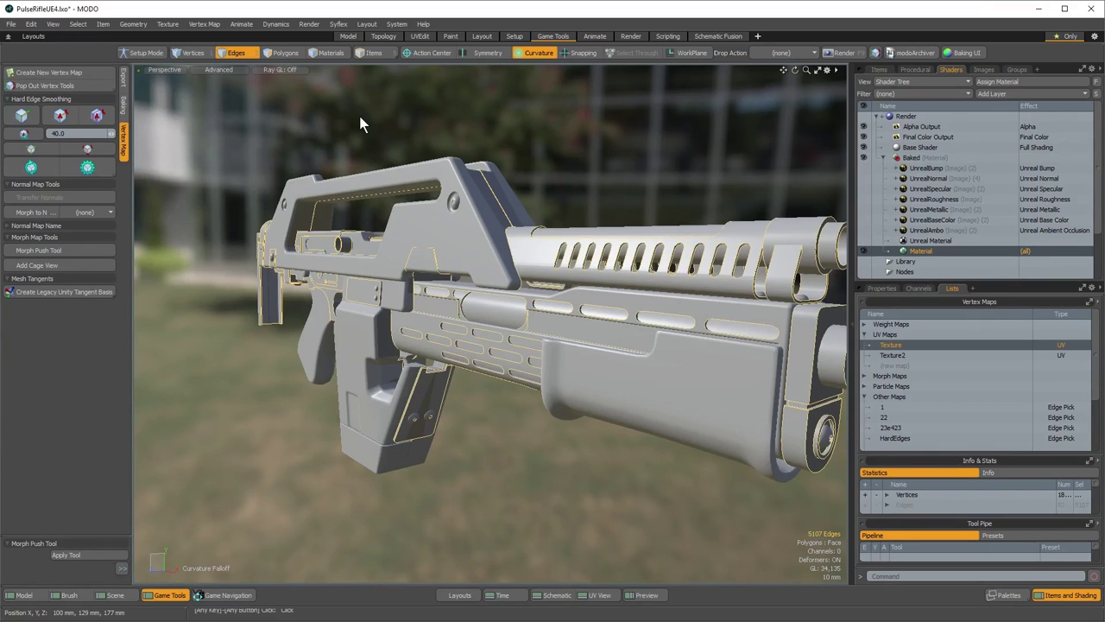
{"action": "left_click_drag", "start_coordinate": [604, 294], "coordinate": [699, 335], "text": "alt"}
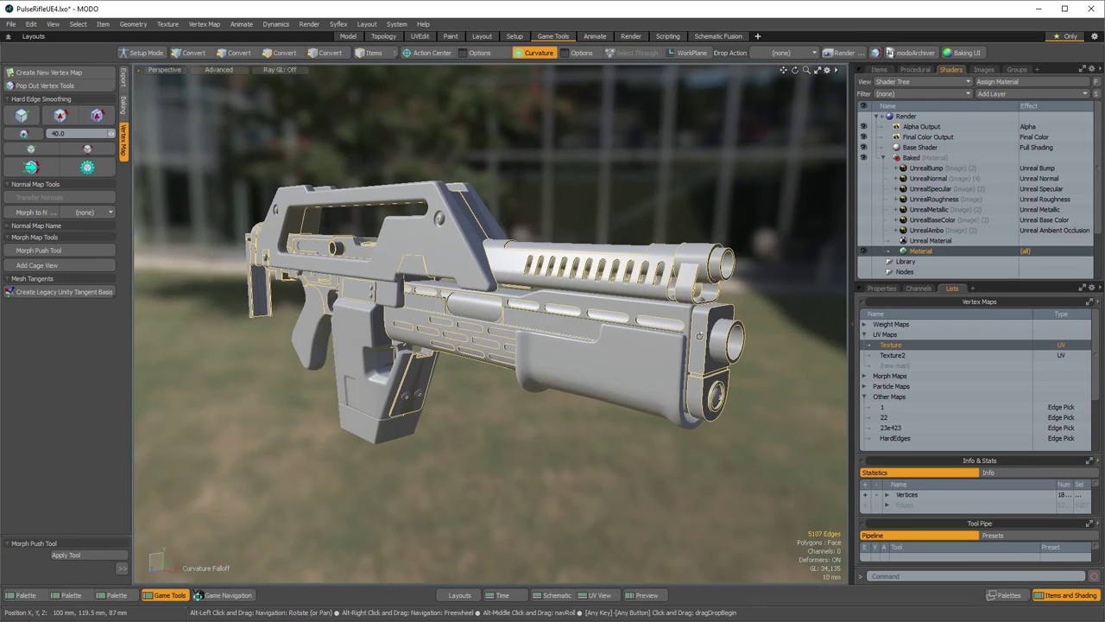
{"action": "left_click_drag", "start_coordinate": [322, 364], "coordinate": [468, 416], "text": "alt"}
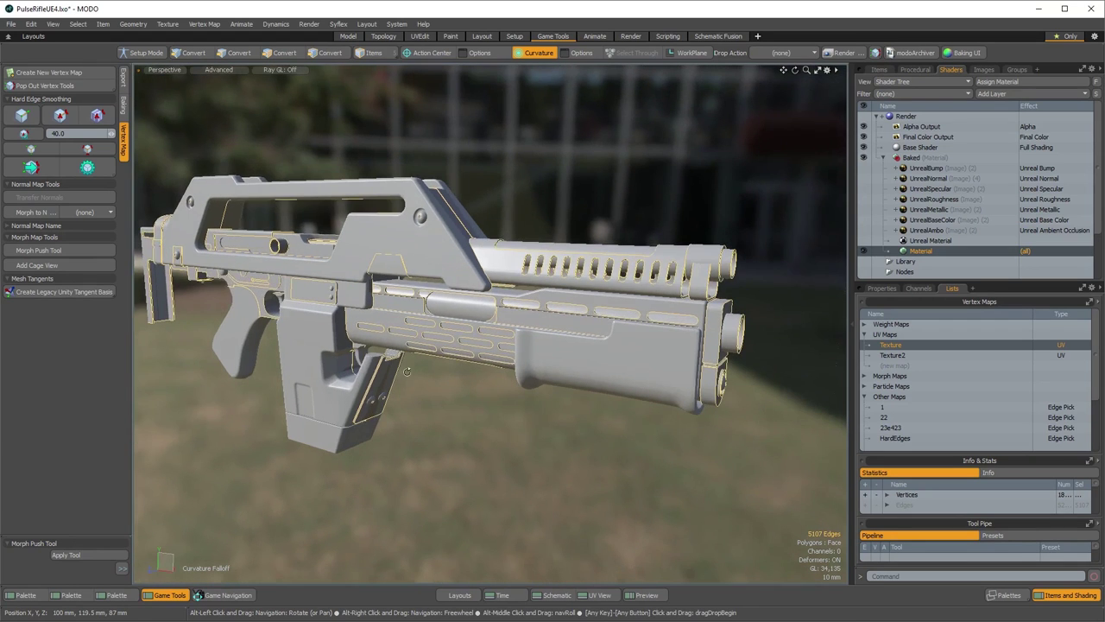
{"action": "key", "text": "3"}
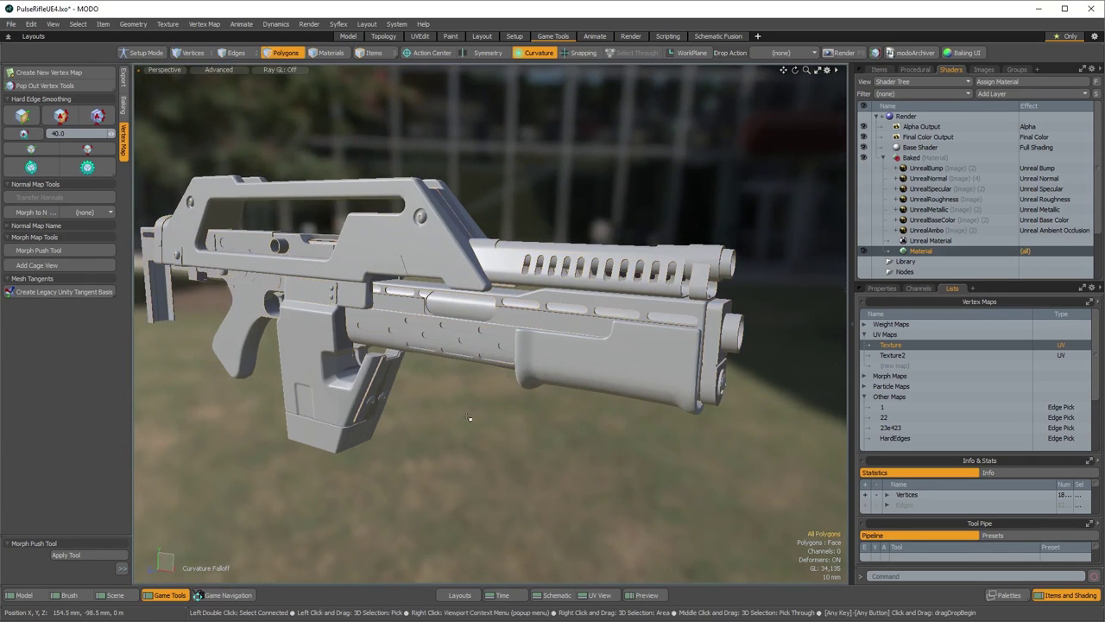
Close the PulseRifleUE4.lxo scene without saving its changes
{"action": "left_click", "coordinate": [12, 23]}
{"action": "left_click", "coordinate": [35, 113]}
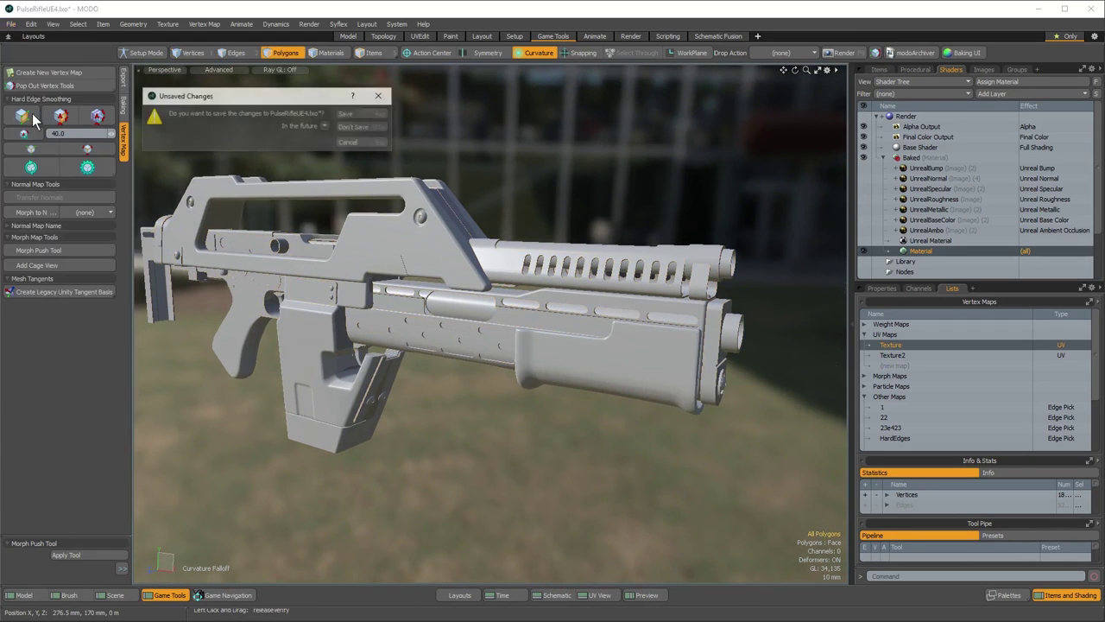
{"action": "left_click", "coordinate": [367, 133]}
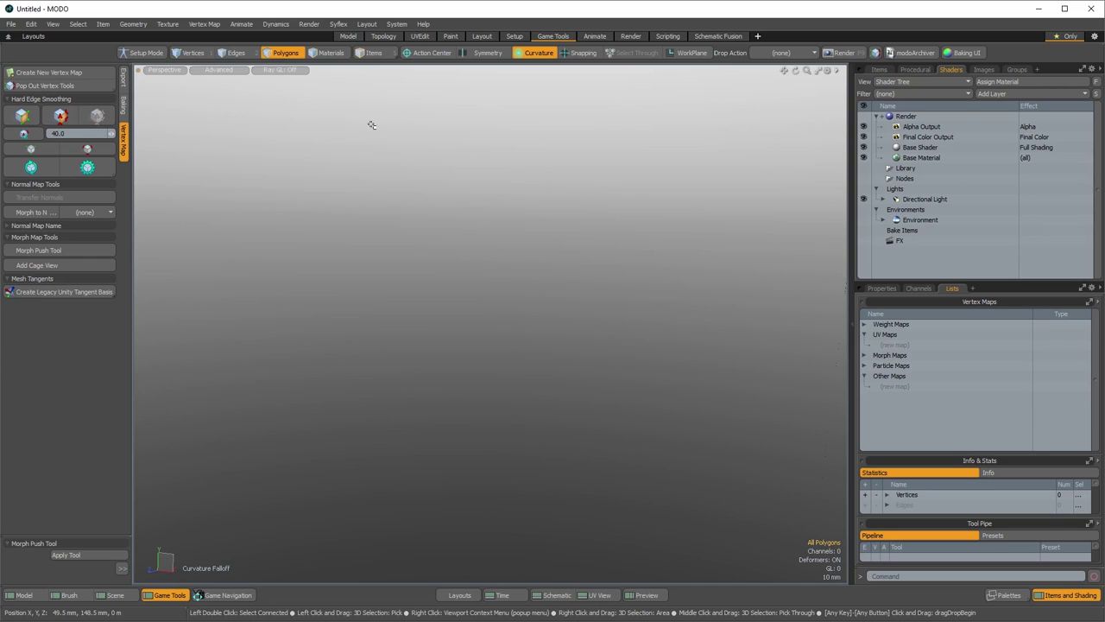
Open newcup_0001.lxo and relink its missing DistressedWood_normal_unity.png texture by searching for the file name in the Luxology Content folder
{"action": "left_click", "coordinate": [12, 24]}
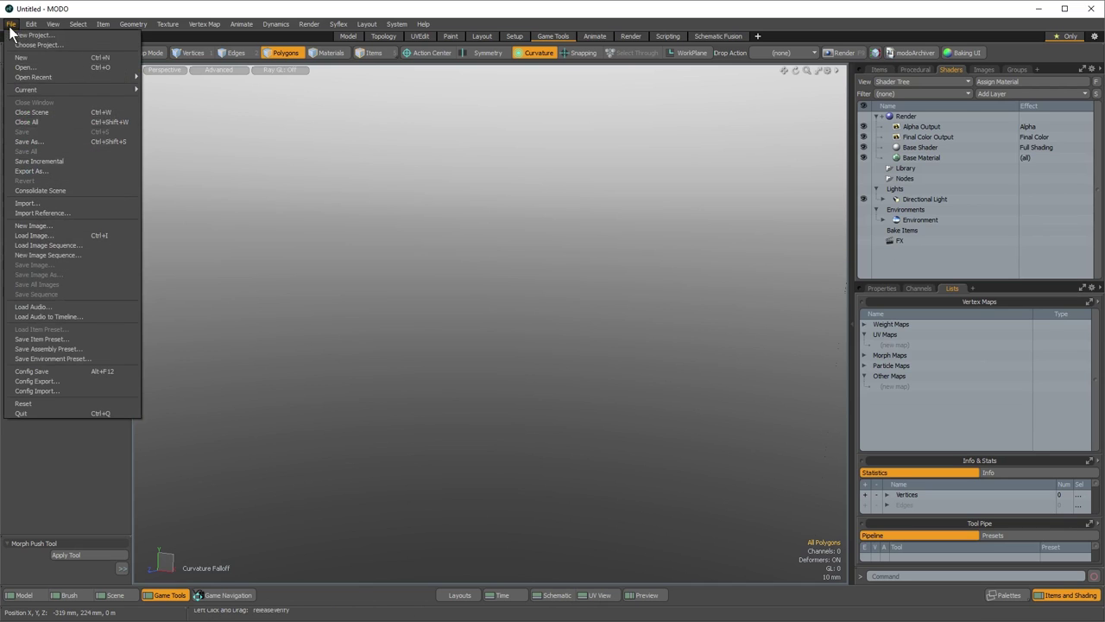
{"action": "left_click", "coordinate": [26, 69]}
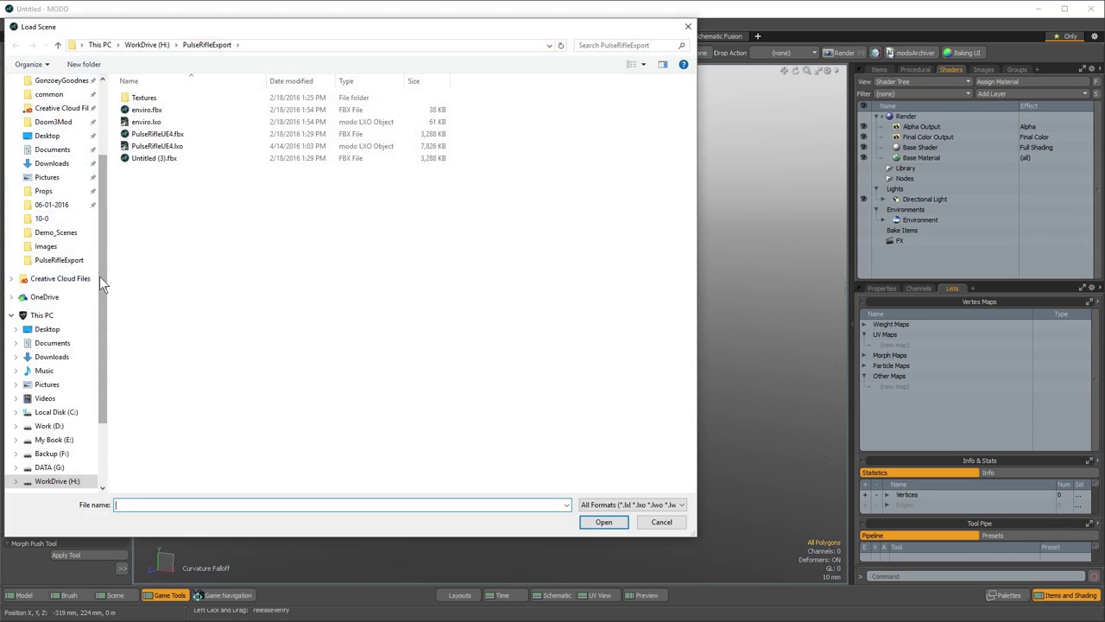
{"action": "left_click_drag", "start_coordinate": [100, 276], "coordinate": [114, 343]}
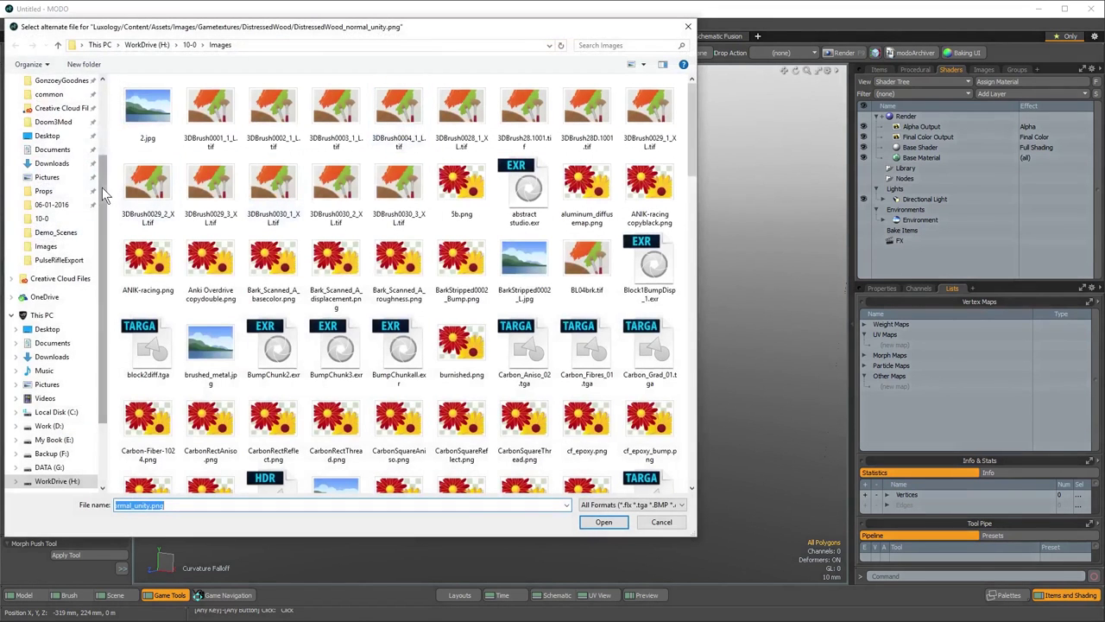
{"action": "left_click", "coordinate": [50, 112]}
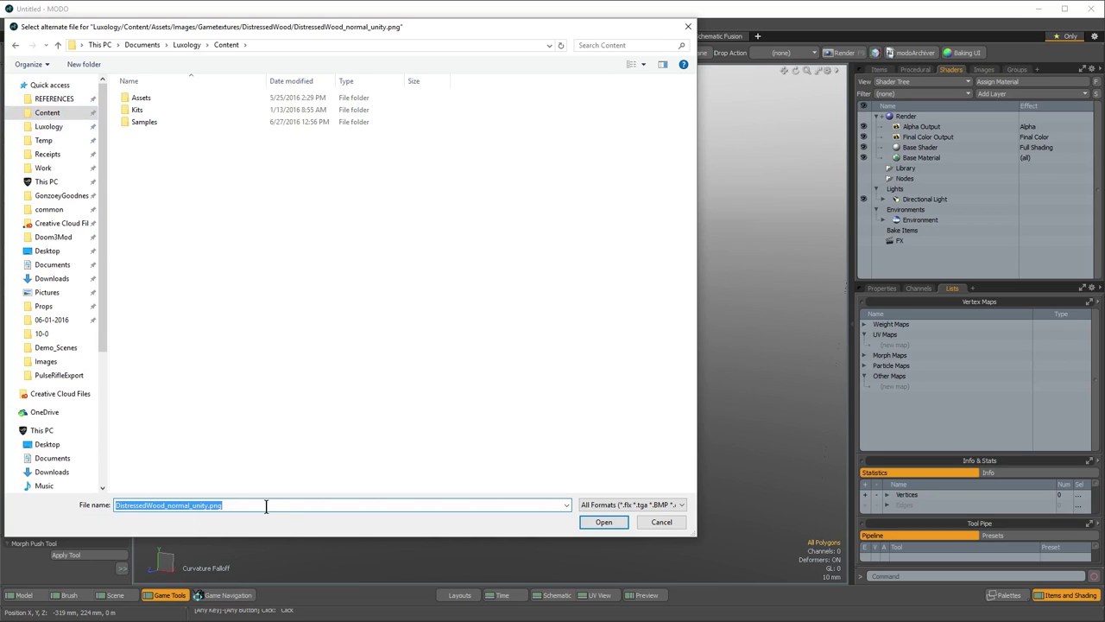
{"action": "right_click", "coordinate": [164, 505]}
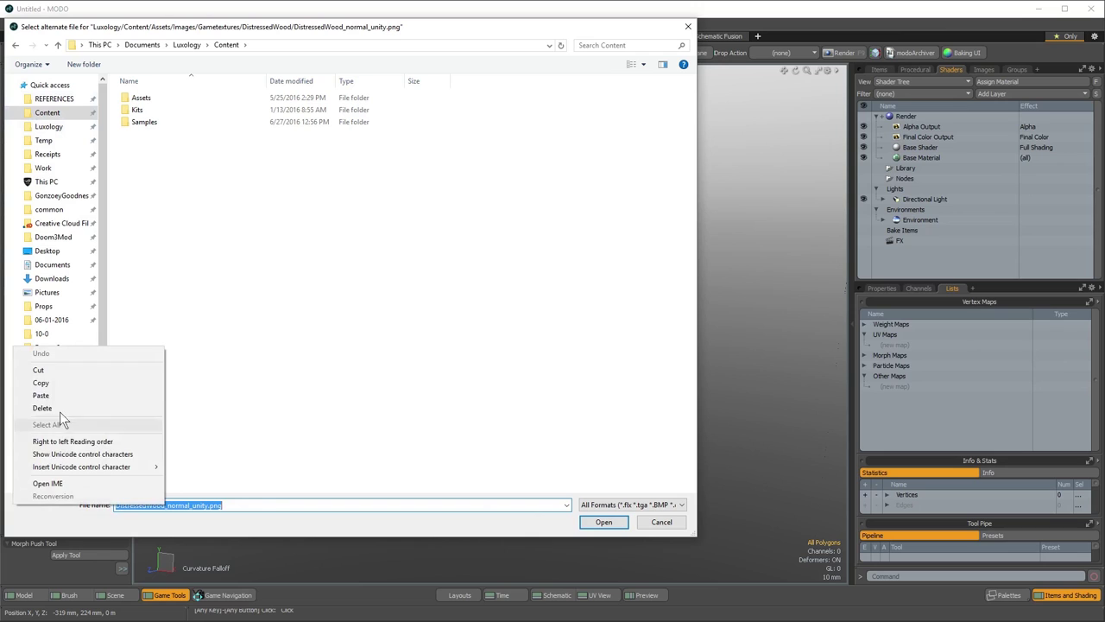
{"action": "left_click", "coordinate": [60, 382]}
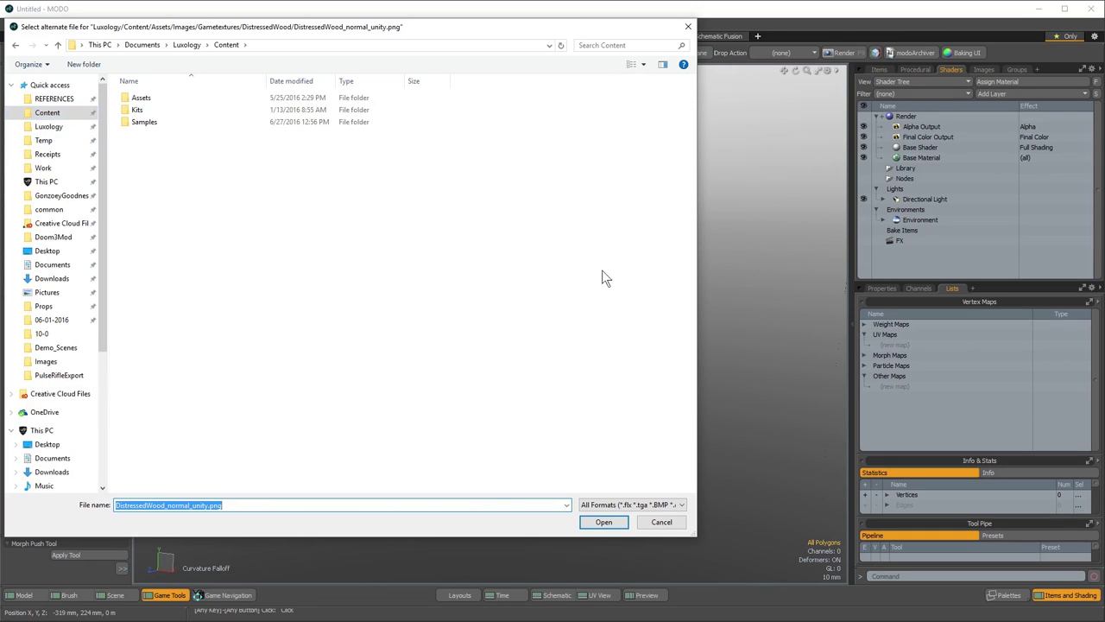
{"action": "left_click", "coordinate": [592, 43]}
{"action": "key", "text": "ctrl+v"}
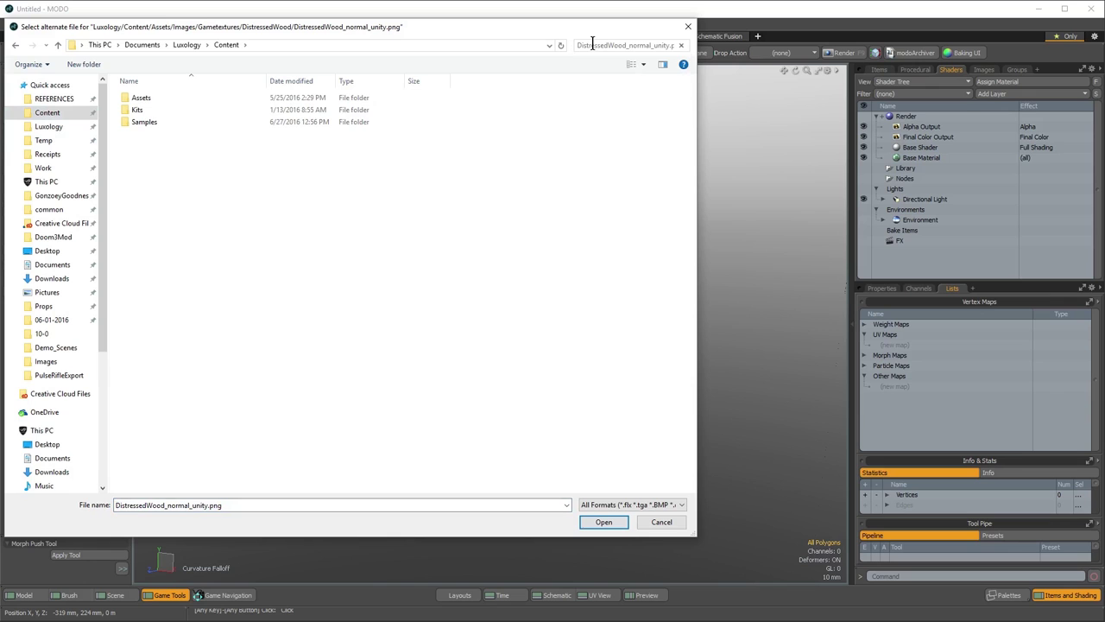
{"action": "double_click", "coordinate": [208, 86]}
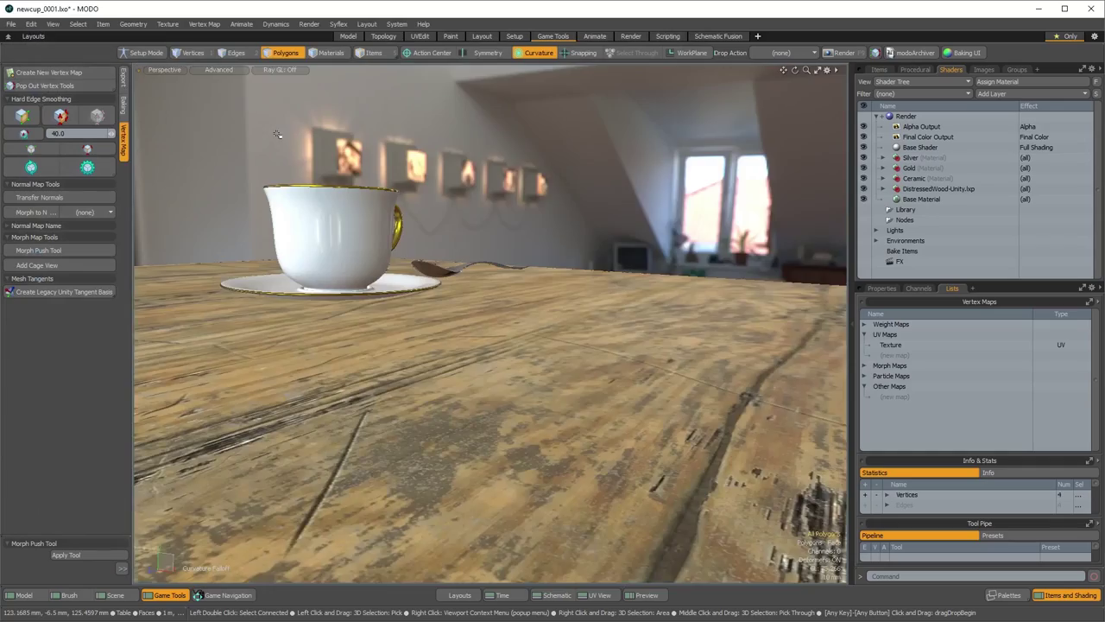
Look over the cup scene and its Spoon, Handle and Cup items, and display the Cup's procedural mesh operations
{"action": "left_click_drag", "start_coordinate": [276, 133], "coordinate": [476, 388], "text": "alt"}
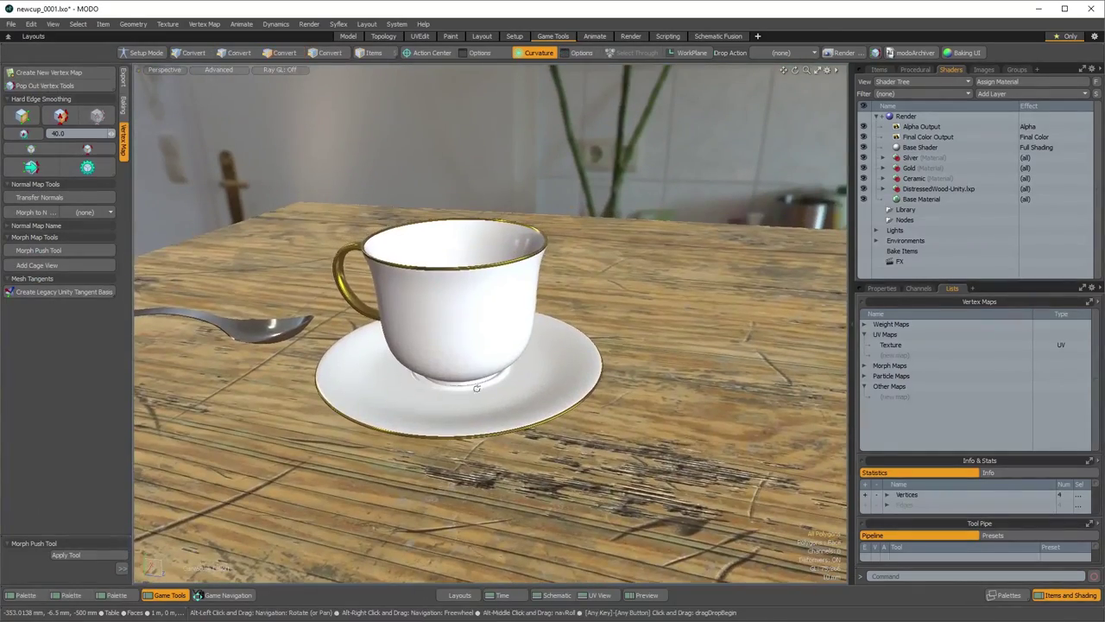
{"action": "left_click", "coordinate": [885, 70]}
{"action": "left_click_drag", "start_coordinate": [544, 298], "coordinate": [385, 360], "text": "alt"}
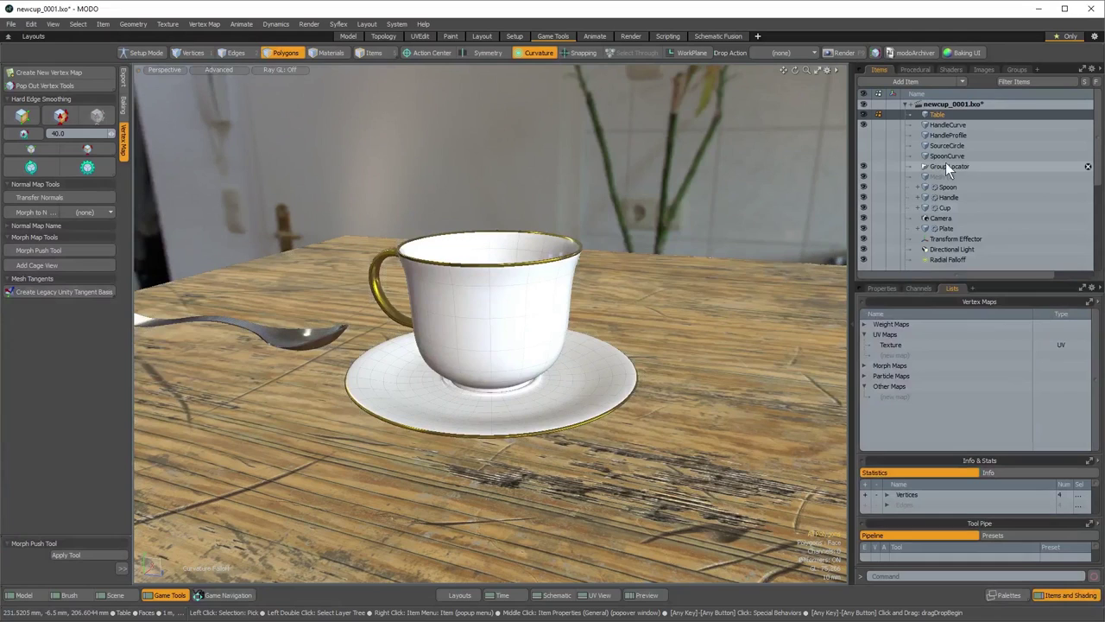
{"action": "left_click", "coordinate": [941, 229]}
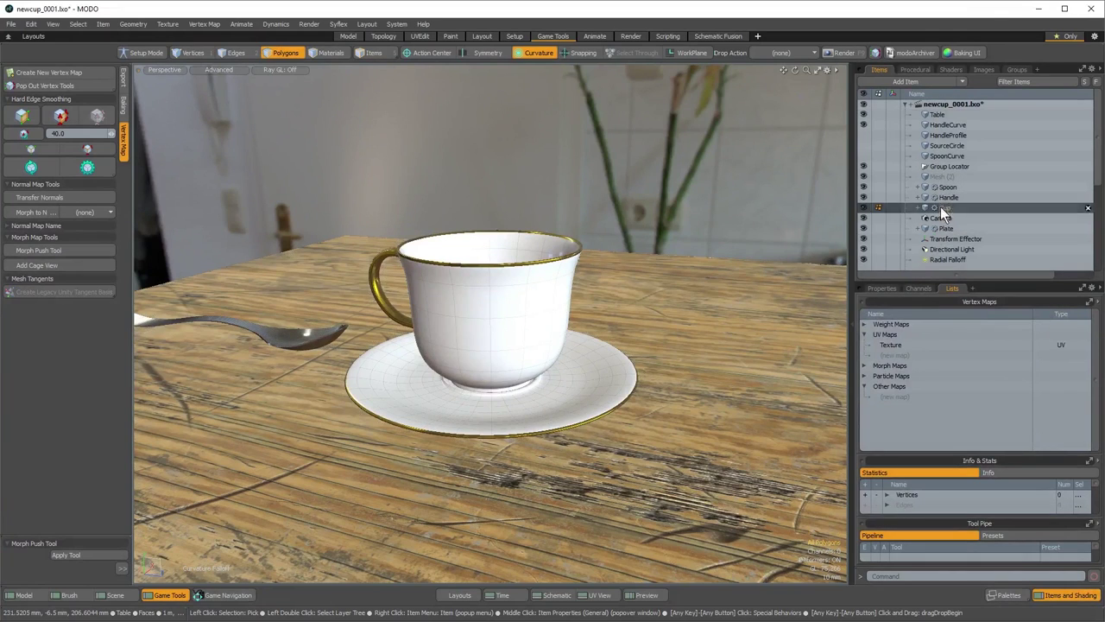
{"action": "left_click", "coordinate": [943, 186]}
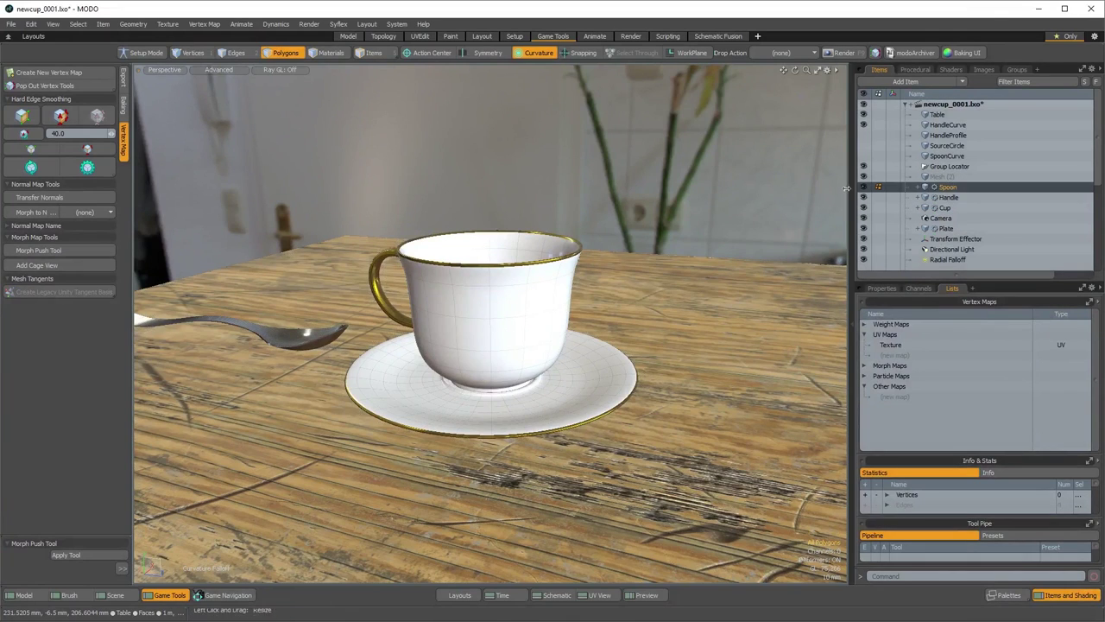
{"action": "left_click", "coordinate": [941, 196]}
{"action": "left_click_drag", "start_coordinate": [553, 405], "coordinate": [525, 439], "text": "alt"}
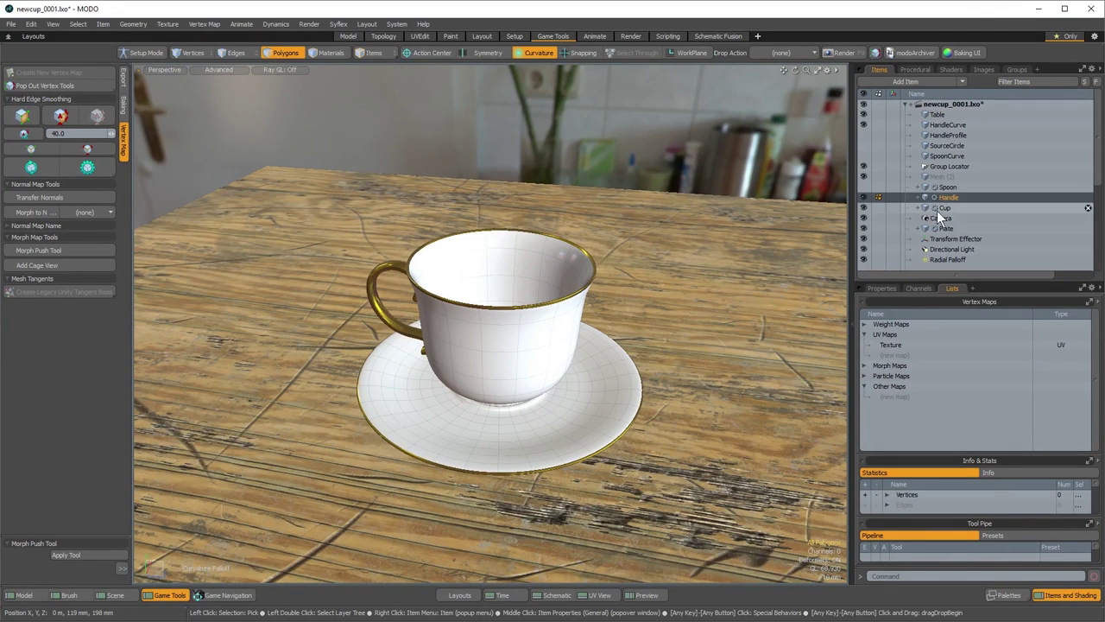
{"action": "left_click", "coordinate": [936, 208]}
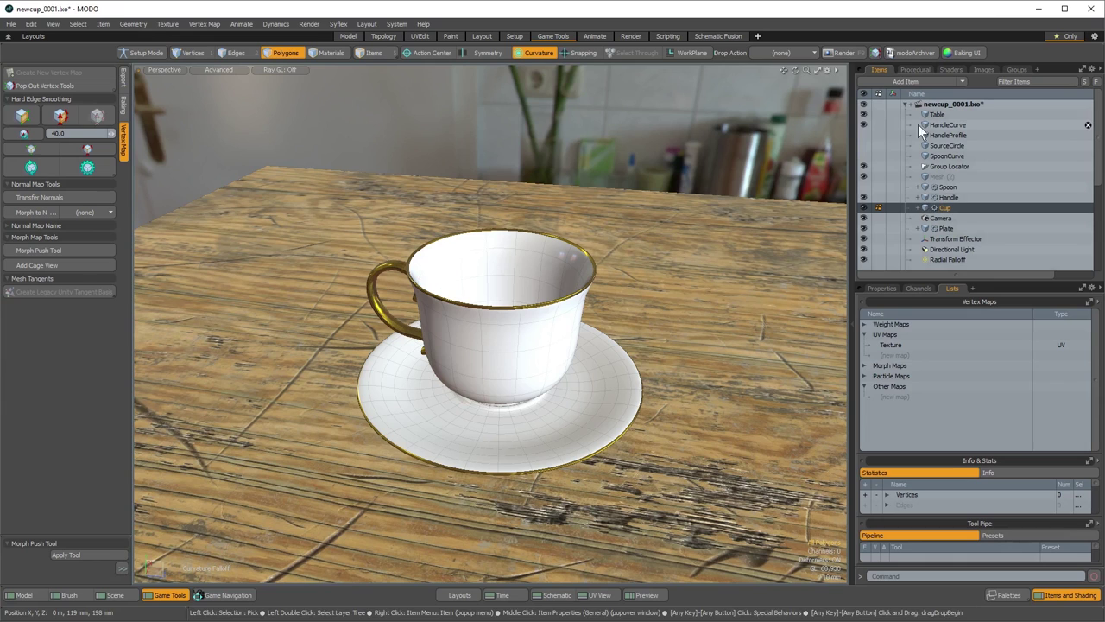
{"action": "left_click", "coordinate": [902, 69]}
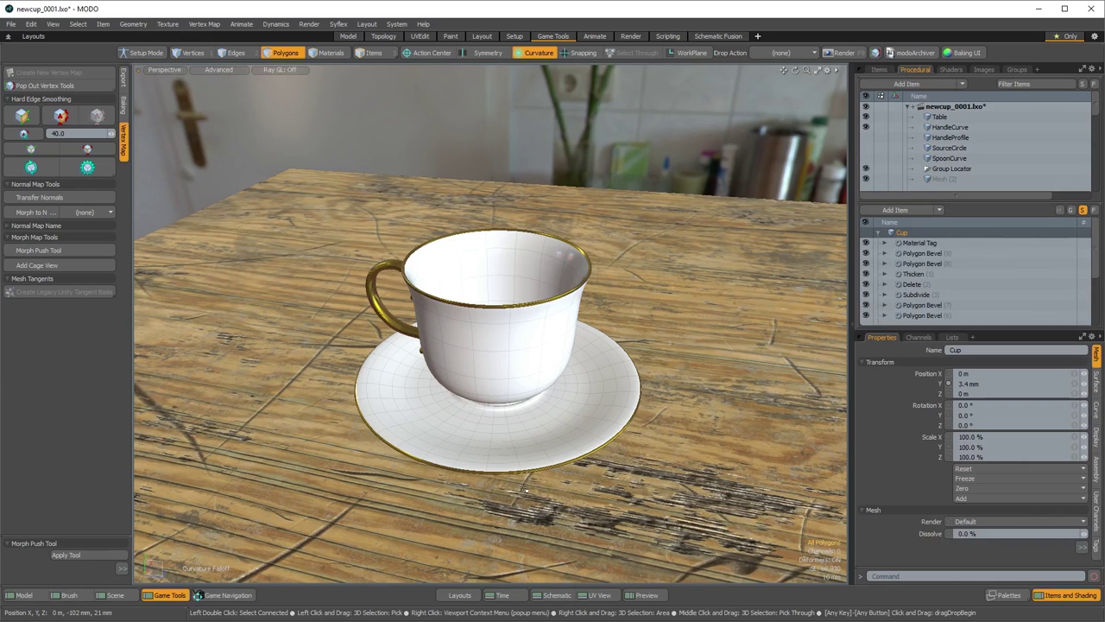
Delete the Procedural viewport from the items and shading tab group
{"action": "right_click", "coordinate": [921, 69]}
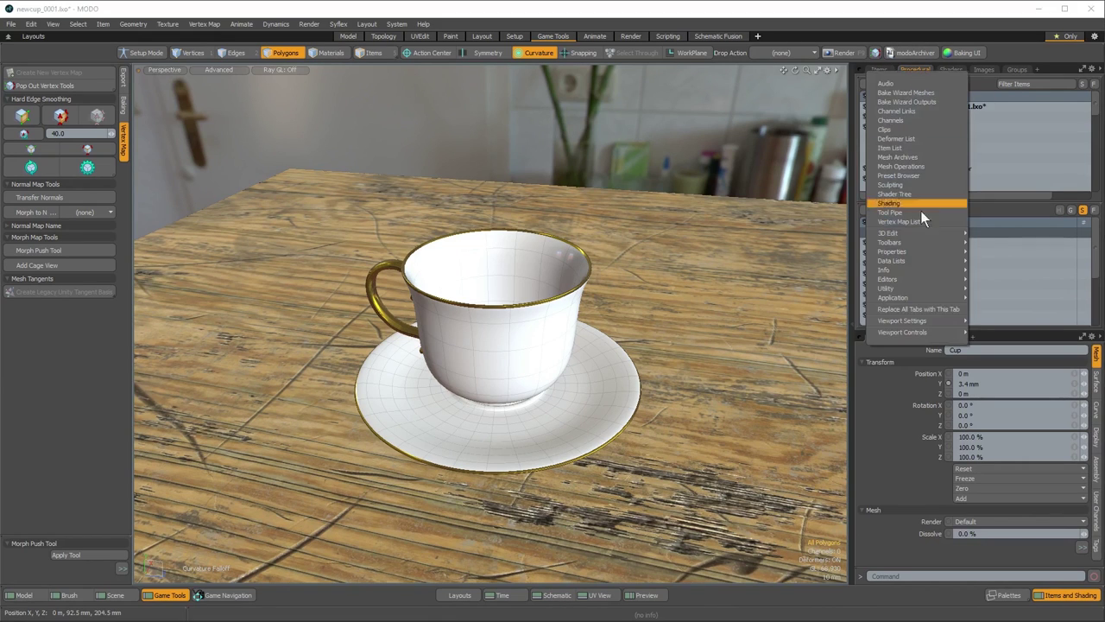
{"action": "mouse_move", "coordinate": [920, 332]}
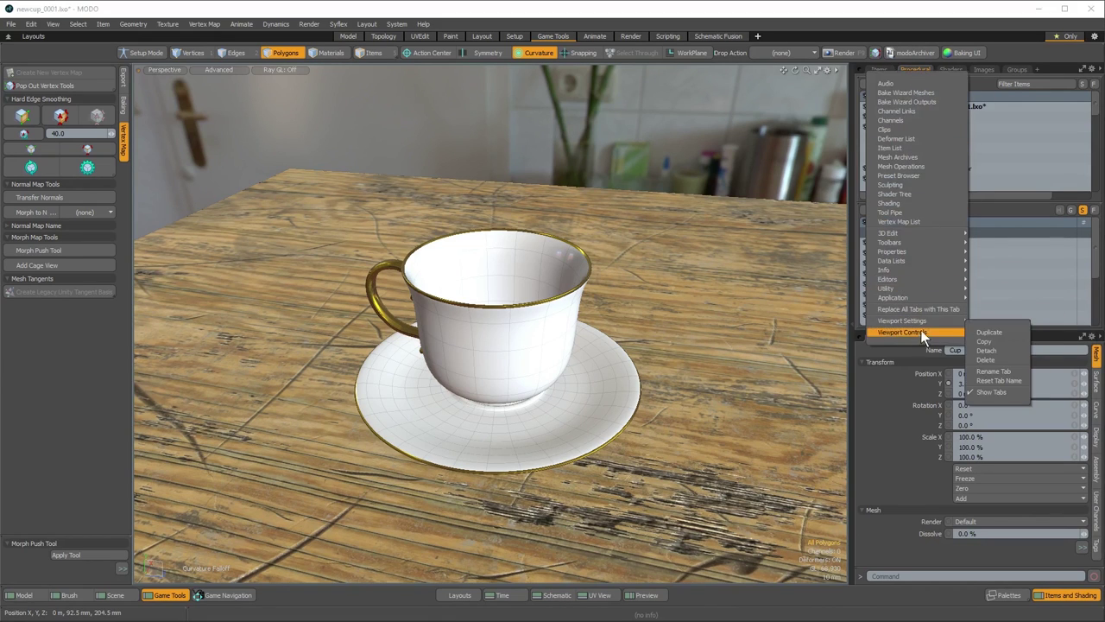
{"action": "left_click", "coordinate": [1005, 361]}
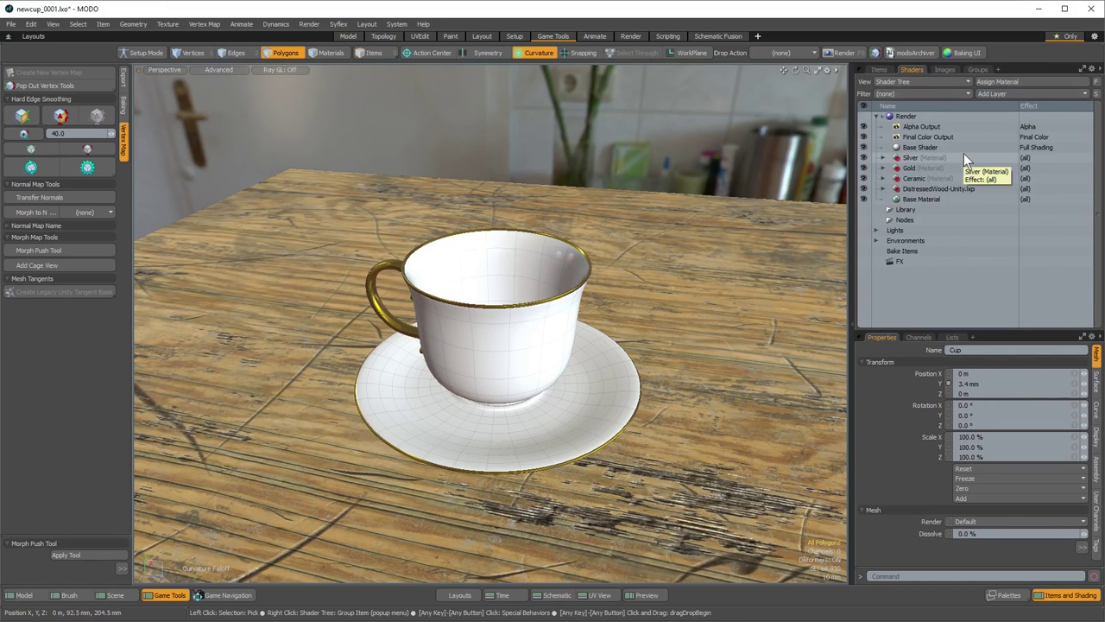
Add a Procedural data list viewport to the tab group and place it between Items and Shaders
{"action": "left_click", "coordinate": [999, 69]}
{"action": "mouse_move", "coordinate": [996, 109]}
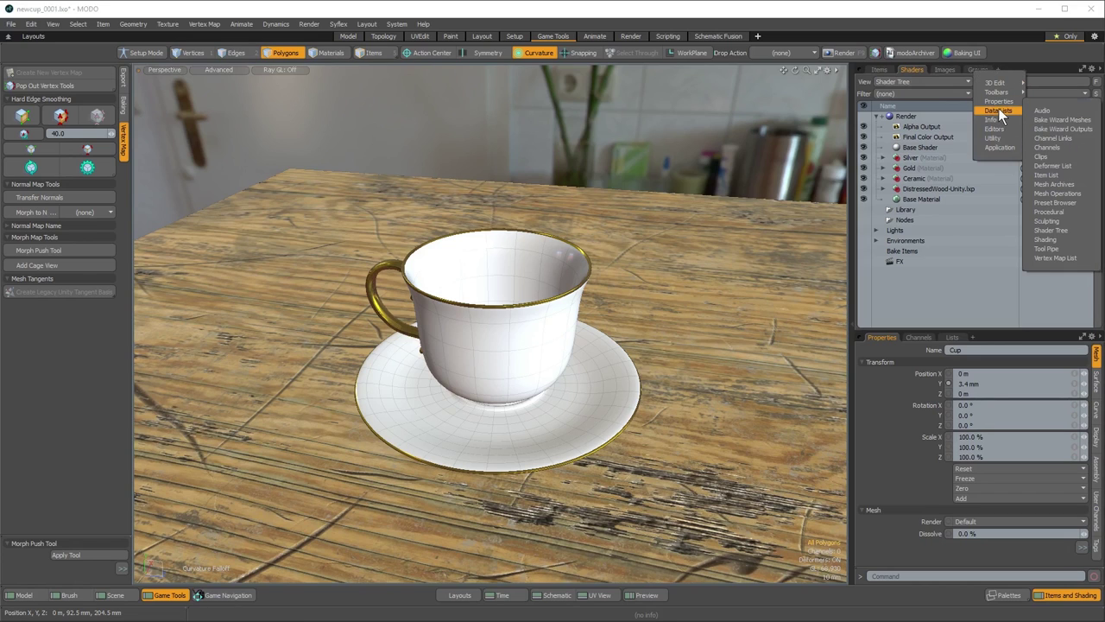
{"action": "left_click", "coordinate": [1065, 212]}
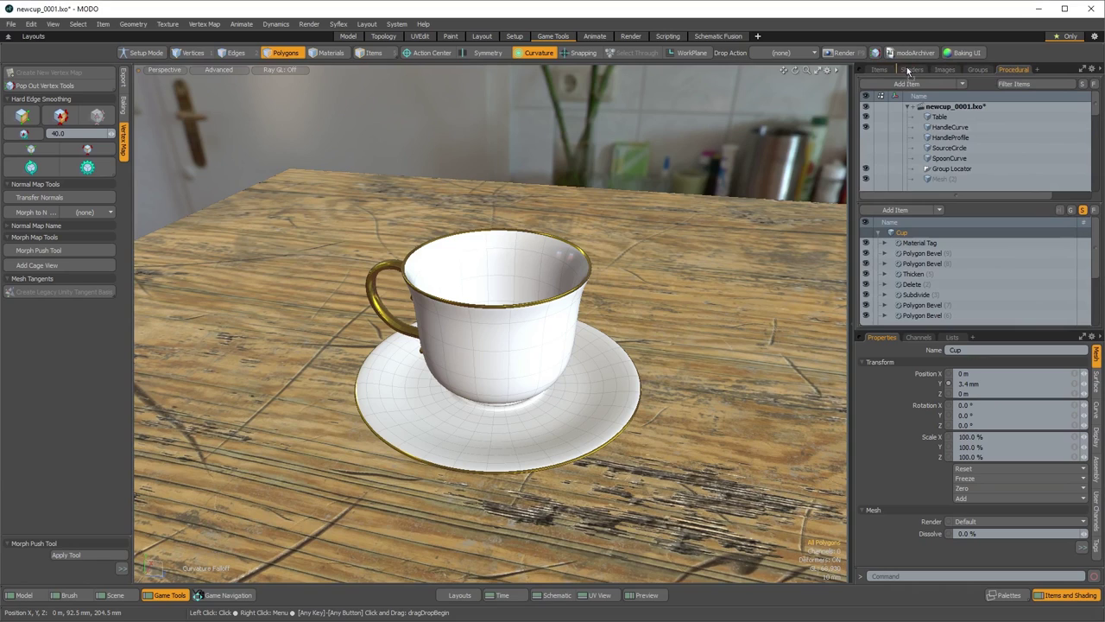
{"action": "left_click_drag", "start_coordinate": [896, 69], "coordinate": [895, 69]}
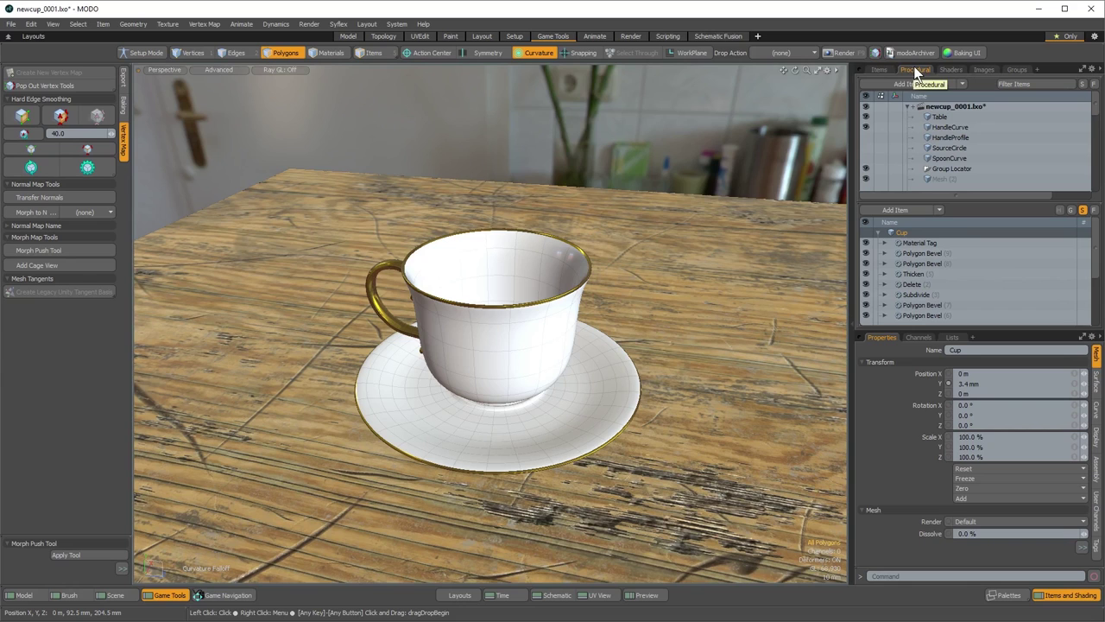
Check the layout locking options, tear the Procedural viewport off into a floating window, and dock it back between Items and Shaders
{"action": "left_click", "coordinate": [366, 25]}
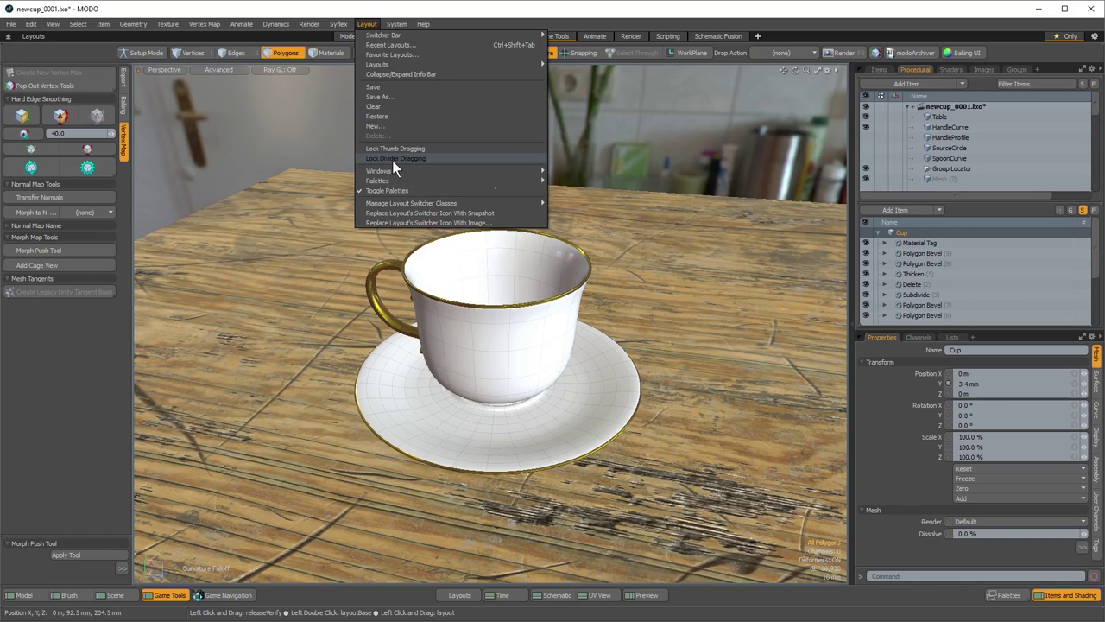
{"action": "left_click", "coordinate": [915, 70]}
{"action": "left_click_drag", "start_coordinate": [915, 71], "coordinate": [725, 125]}
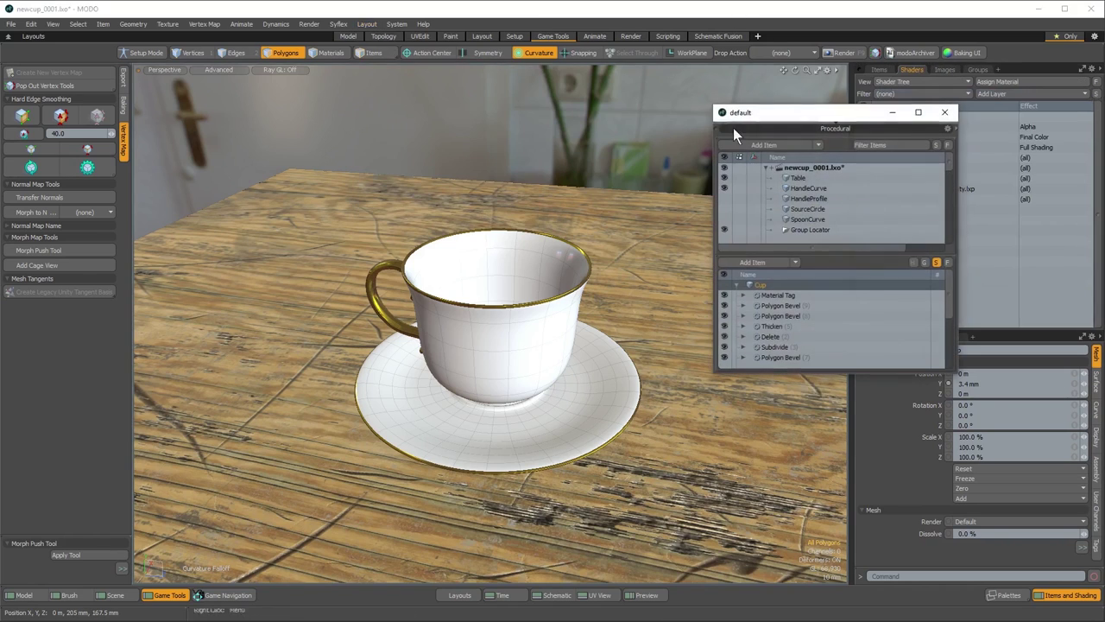
{"action": "left_click_drag", "start_coordinate": [814, 116], "coordinate": [665, 136]}
{"action": "left_click_drag", "start_coordinate": [571, 149], "coordinate": [900, 68]}
{"action": "left_click", "coordinate": [800, 133]}
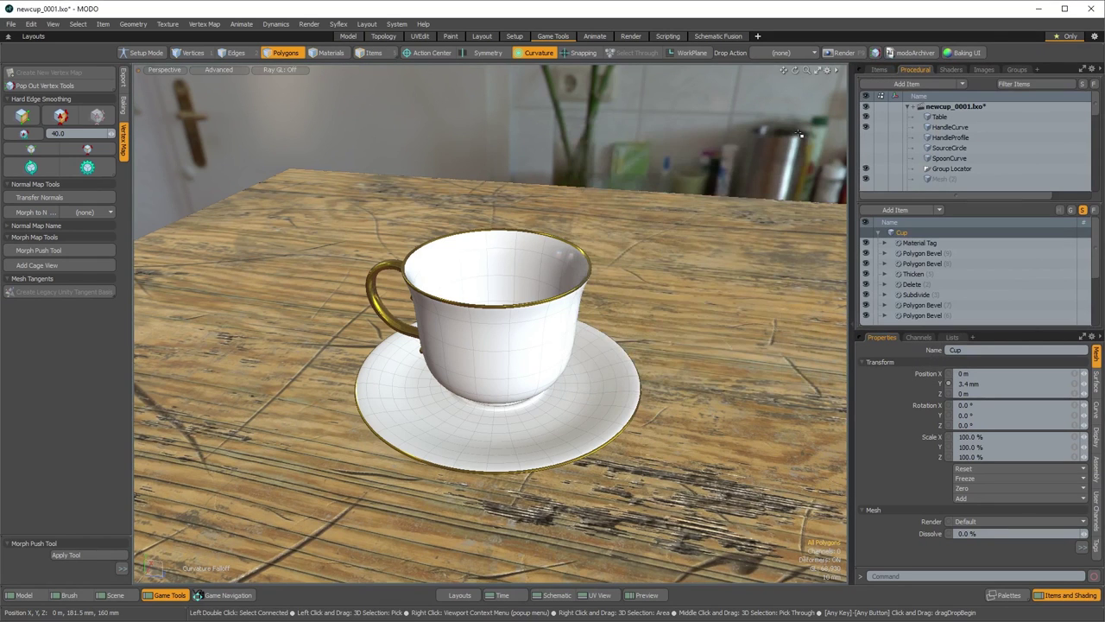
Enlarge the mesh operations list and disable all of the Cup's operations above Merge Meshes, from Material Tag to Thicken
{"action": "scroll", "coordinate": [967, 164], "scroll_direction": "down", "scroll_amount": 3}
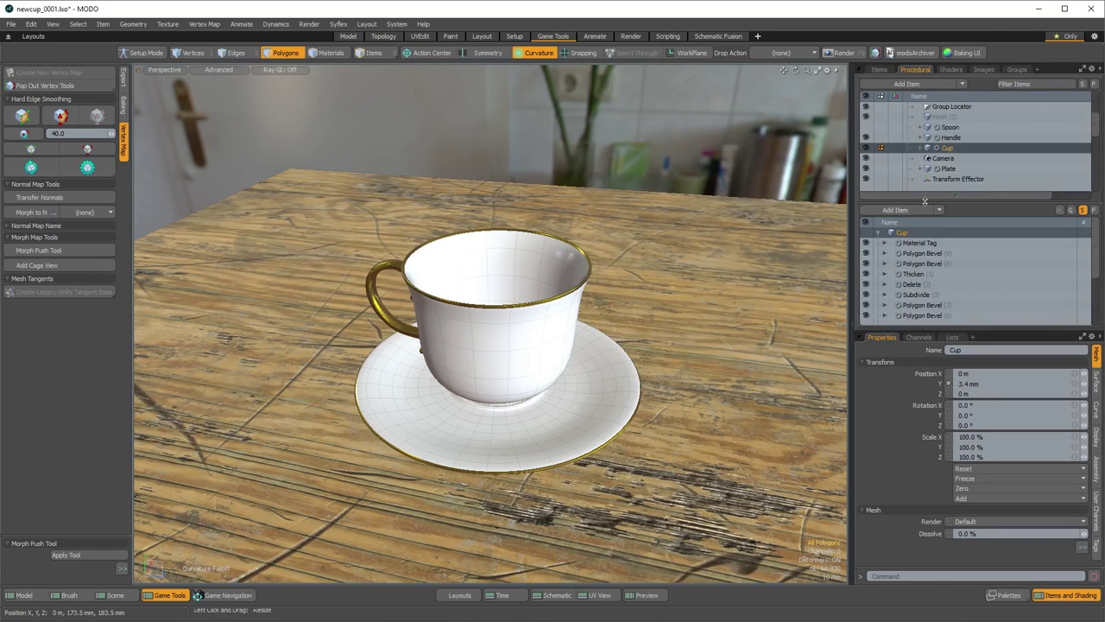
{"action": "left_click_drag", "start_coordinate": [924, 201], "coordinate": [903, 188]}
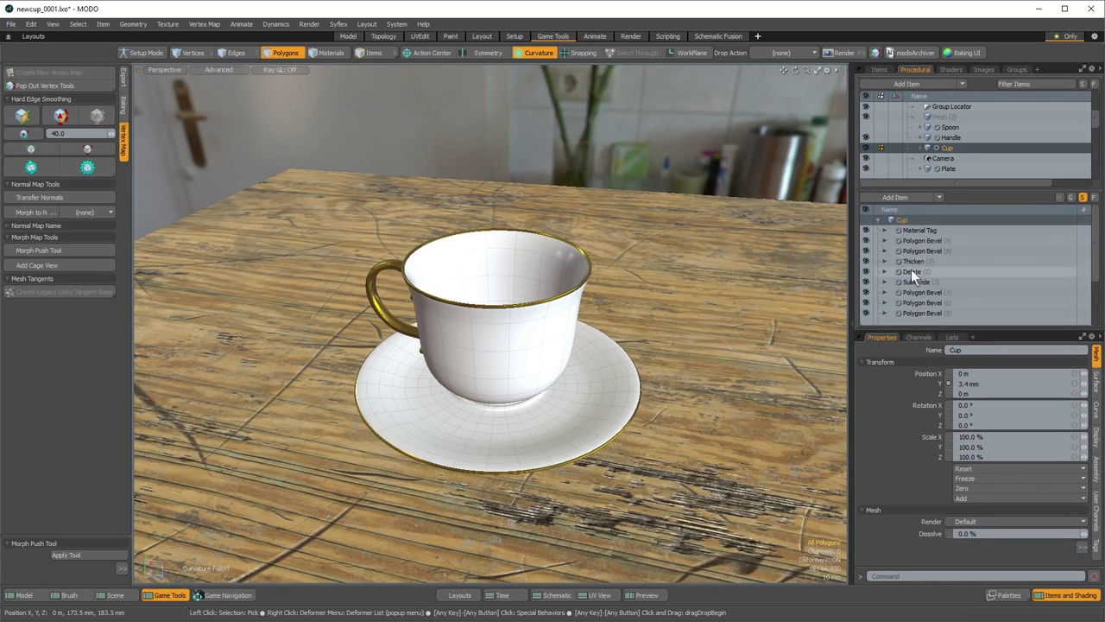
{"action": "mouse_move", "coordinate": [867, 231]}
{"action": "left_mouse_down"}
{"action": "mouse_move", "coordinate": [867, 308]}
{"action": "mouse_move", "coordinate": [868, 216]}
{"action": "left_mouse_up"}
{"action": "scroll", "coordinate": [866, 285], "scroll_direction": "down", "scroll_amount": 2}
{"action": "scroll", "coordinate": [869, 224], "scroll_direction": "up", "scroll_amount": 2}
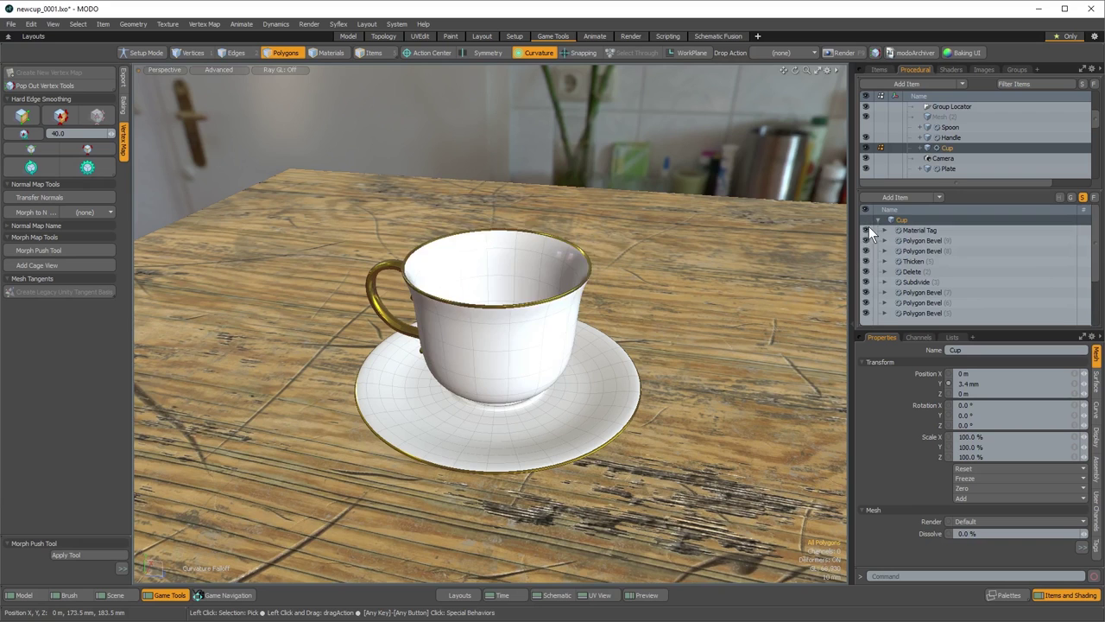
{"action": "left_click_drag", "start_coordinate": [869, 226], "coordinate": [871, 308]}
{"action": "scroll", "coordinate": [867, 298], "scroll_direction": "down", "scroll_amount": 2}
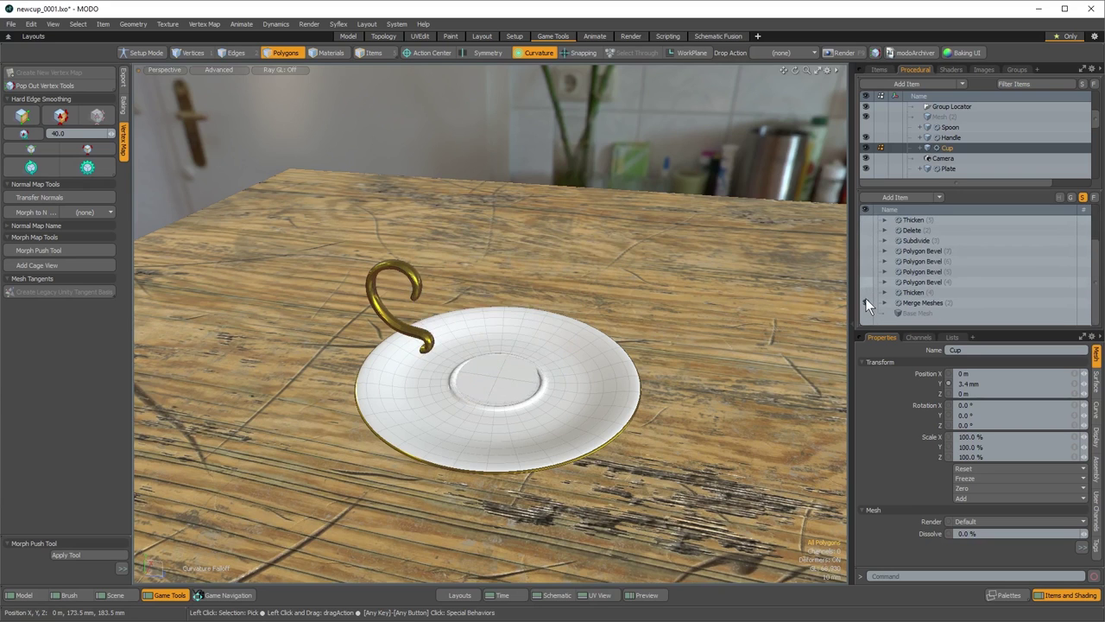
Expand the Cup's Merge Meshes operation down to its Sources, enlarge the lists, and select the SourceCircle mesh
{"action": "left_click", "coordinate": [930, 301]}
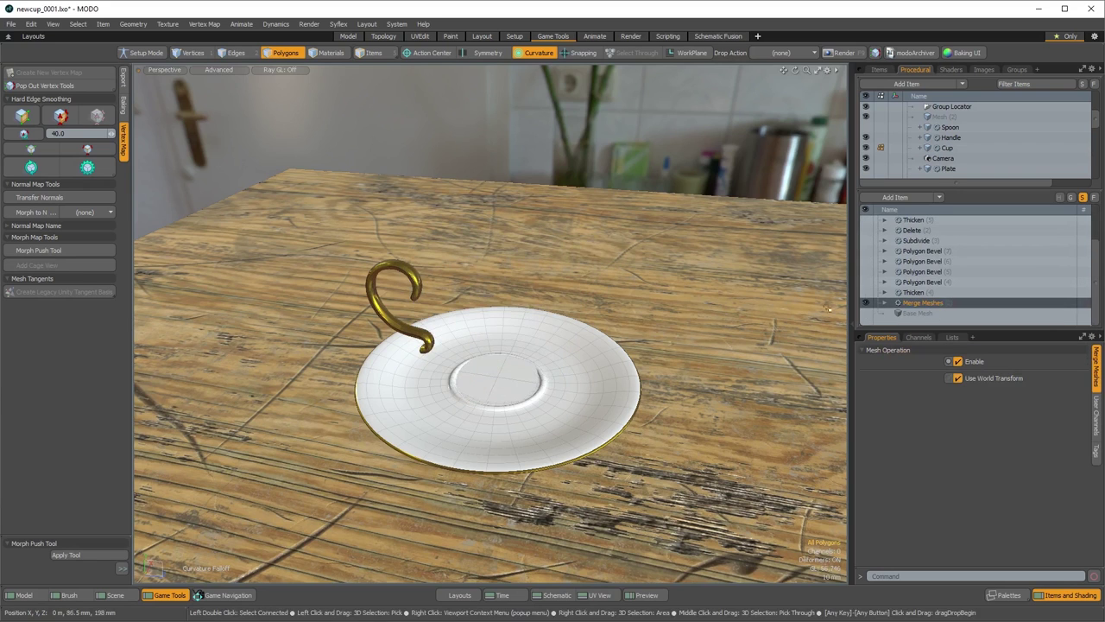
{"action": "left_click_drag", "start_coordinate": [545, 357], "coordinate": [533, 380], "text": "alt"}
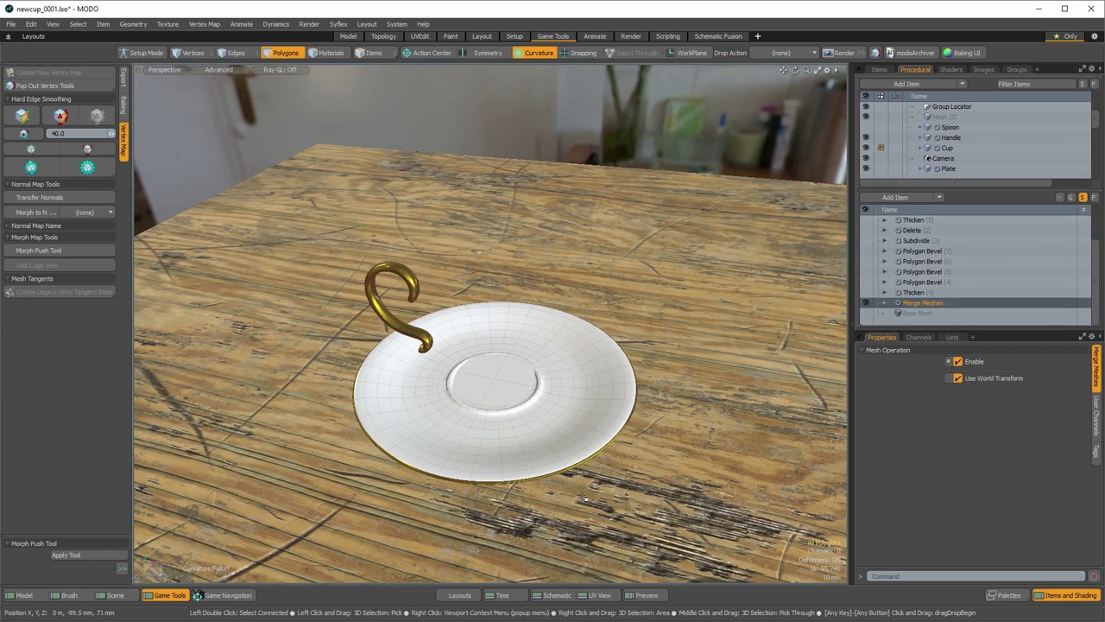
{"action": "left_click", "coordinate": [884, 302]}
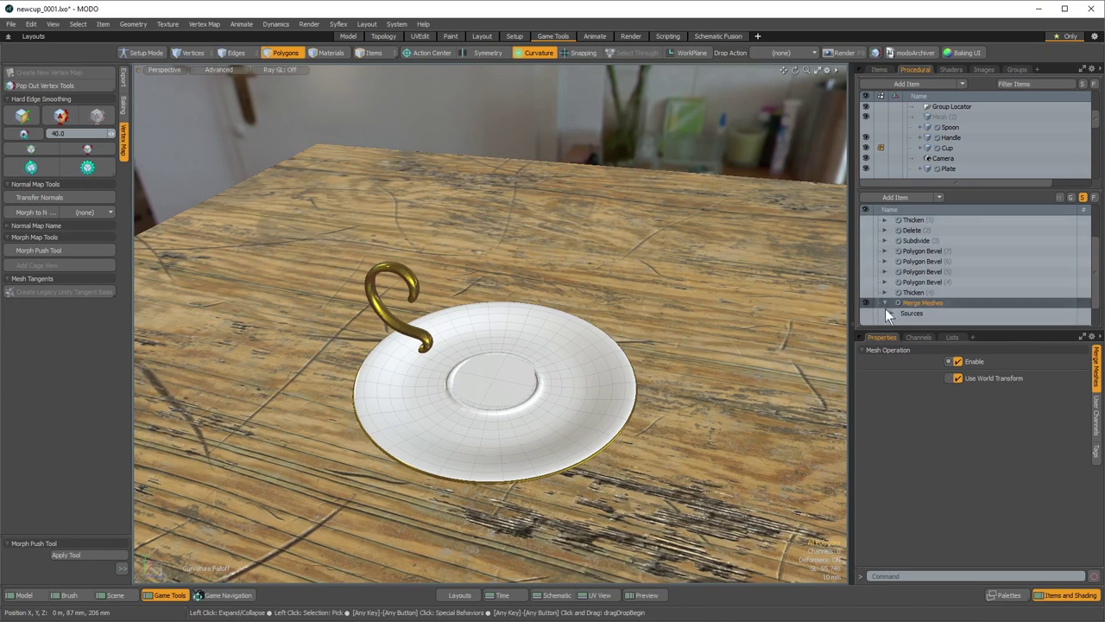
{"action": "mouse_move", "coordinate": [889, 187]}
{"action": "left_mouse_down"}
{"action": "mouse_move", "coordinate": [888, 207]}
{"action": "mouse_move", "coordinate": [892, 185]}
{"action": "left_mouse_up"}
{"action": "left_click", "coordinate": [891, 356]}
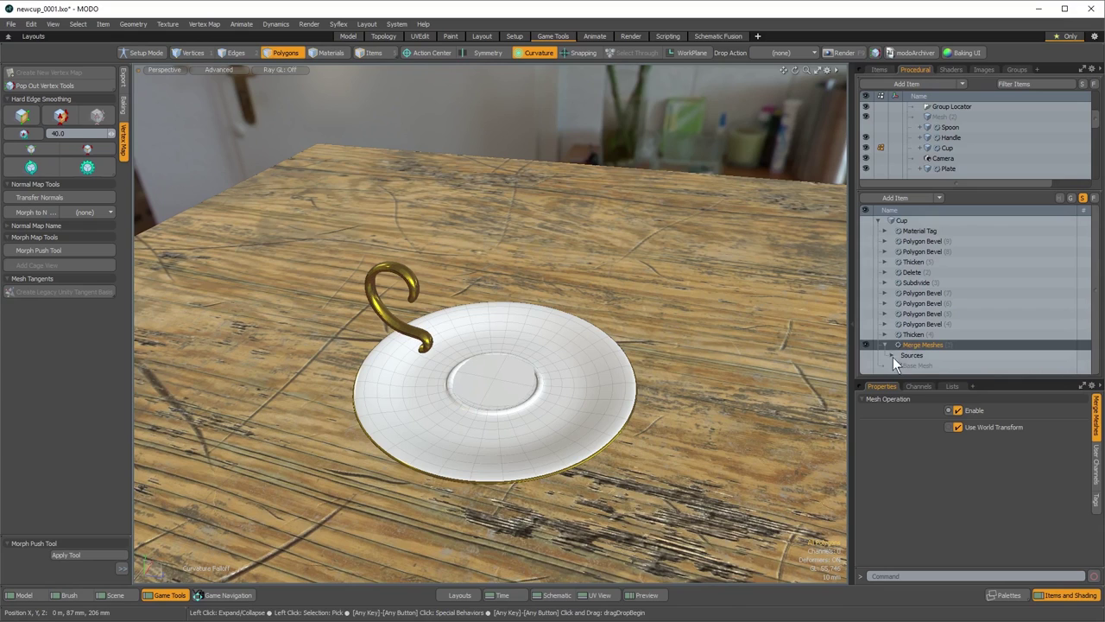
{"action": "left_click", "coordinate": [924, 354]}
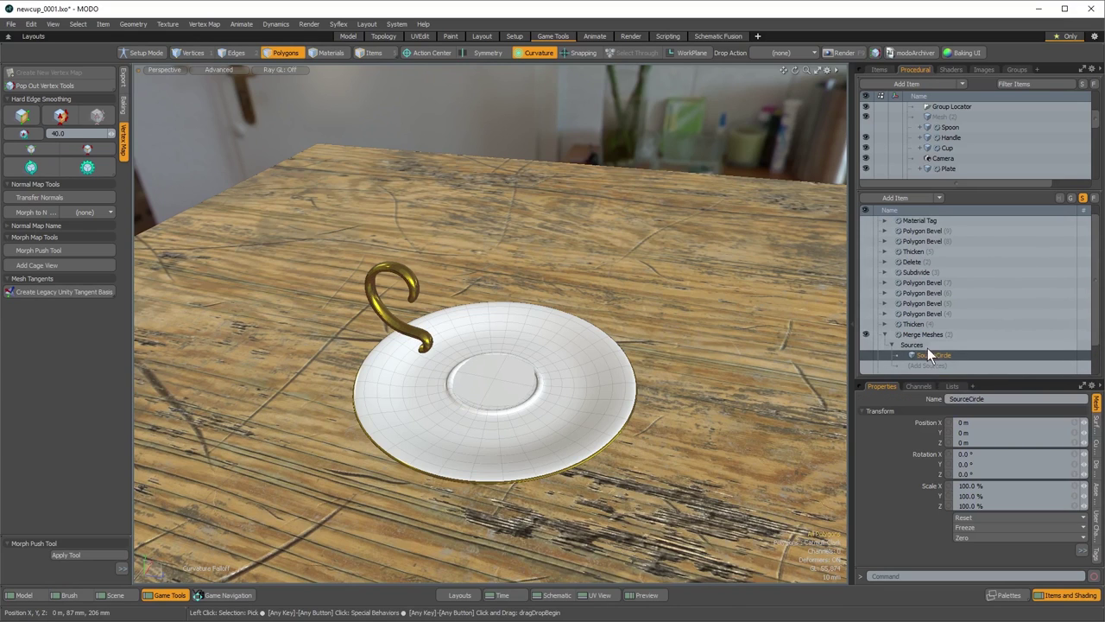
Check which meshes can be added as merge sources, look at SourceCircle's base mesh, and display the Cup's operations again
{"action": "left_click", "coordinate": [1063, 354]}
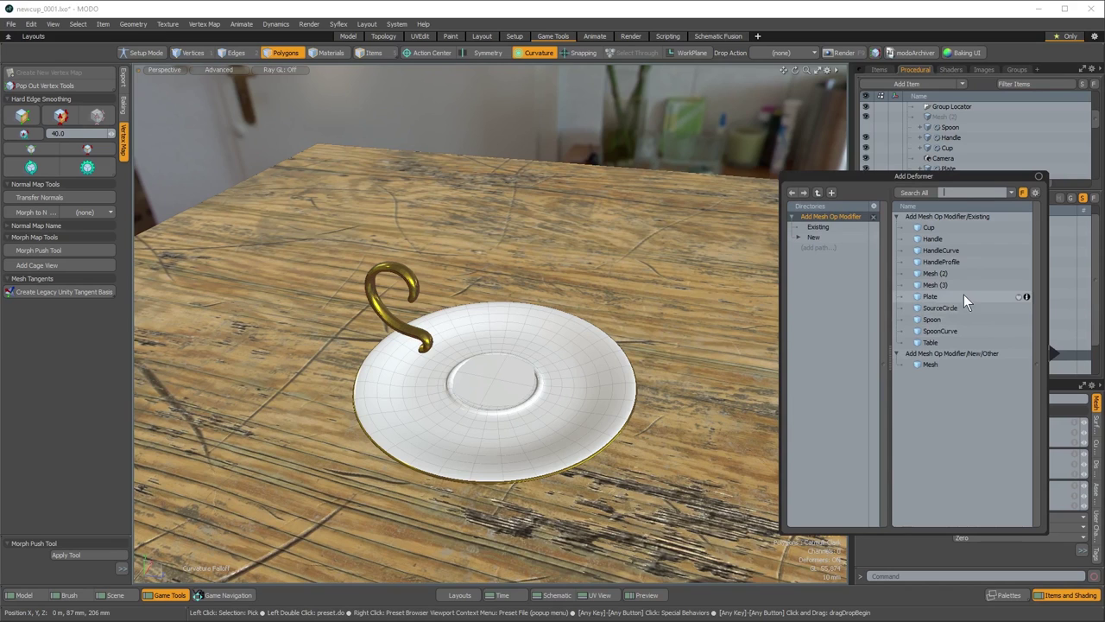
{"action": "left_click", "coordinate": [883, 39]}
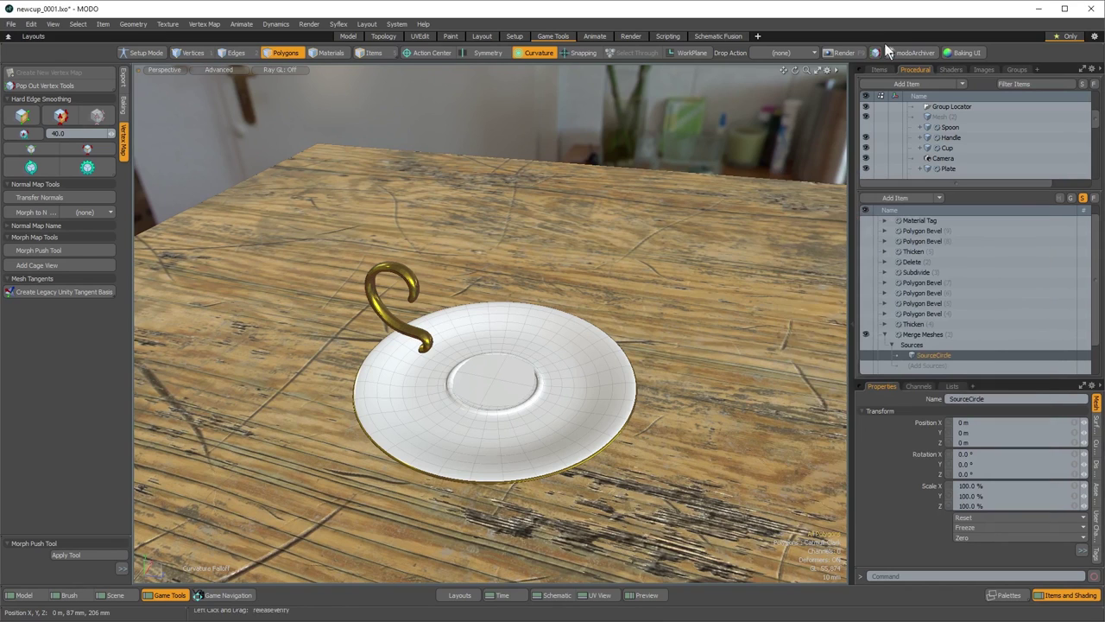
{"action": "left_click", "coordinate": [885, 335]}
{"action": "left_click", "coordinate": [878, 221]}
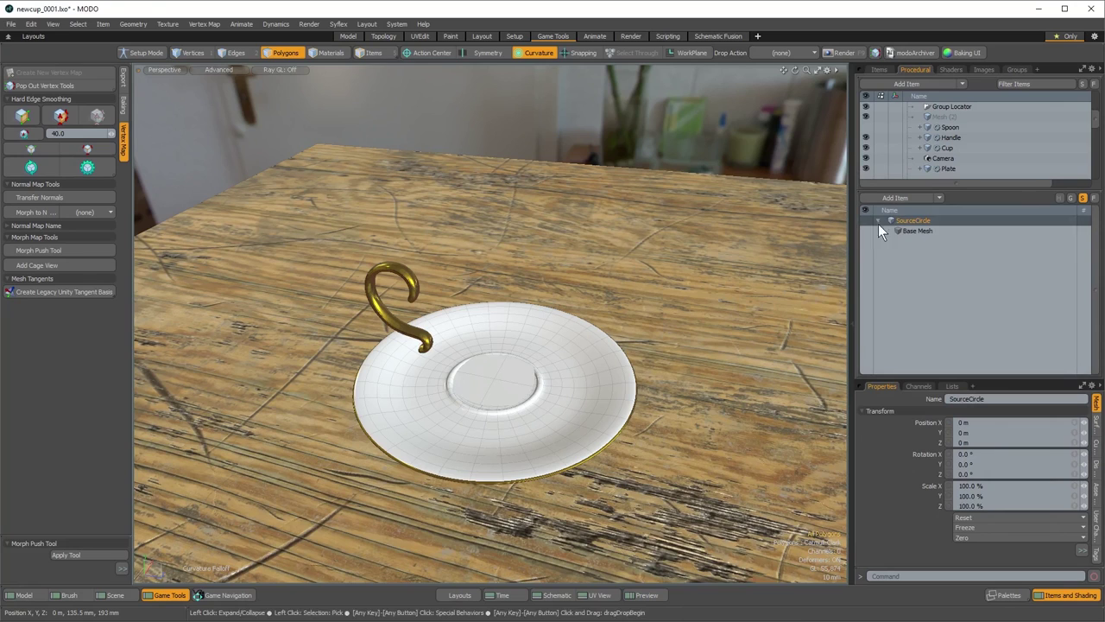
{"action": "left_click", "coordinate": [878, 219]}
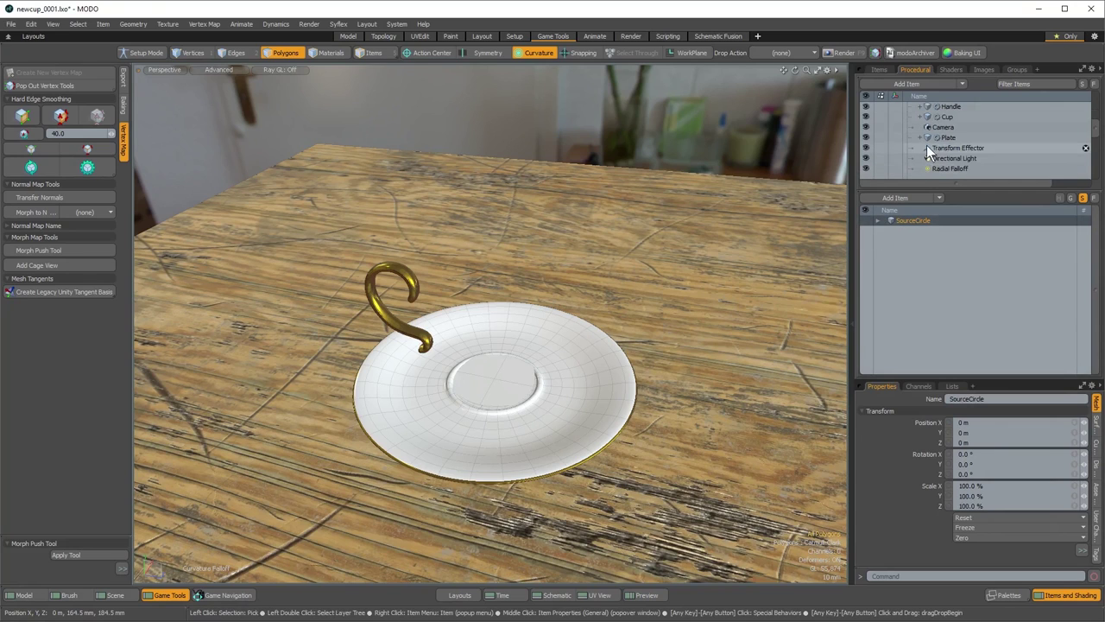
{"action": "scroll", "coordinate": [927, 145], "scroll_direction": "down", "scroll_amount": 1}
{"action": "left_click", "coordinate": [943, 116]}
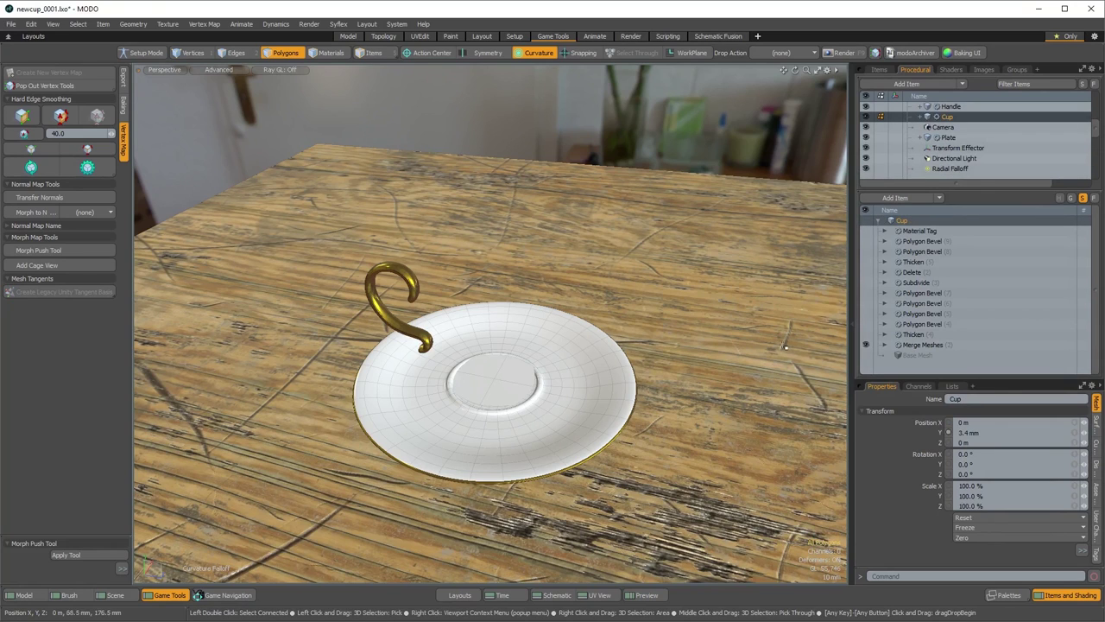
Try to transform and bevel polygons of the flat disc directly on the Cup item
{"action": "left_click", "coordinate": [503, 386]}
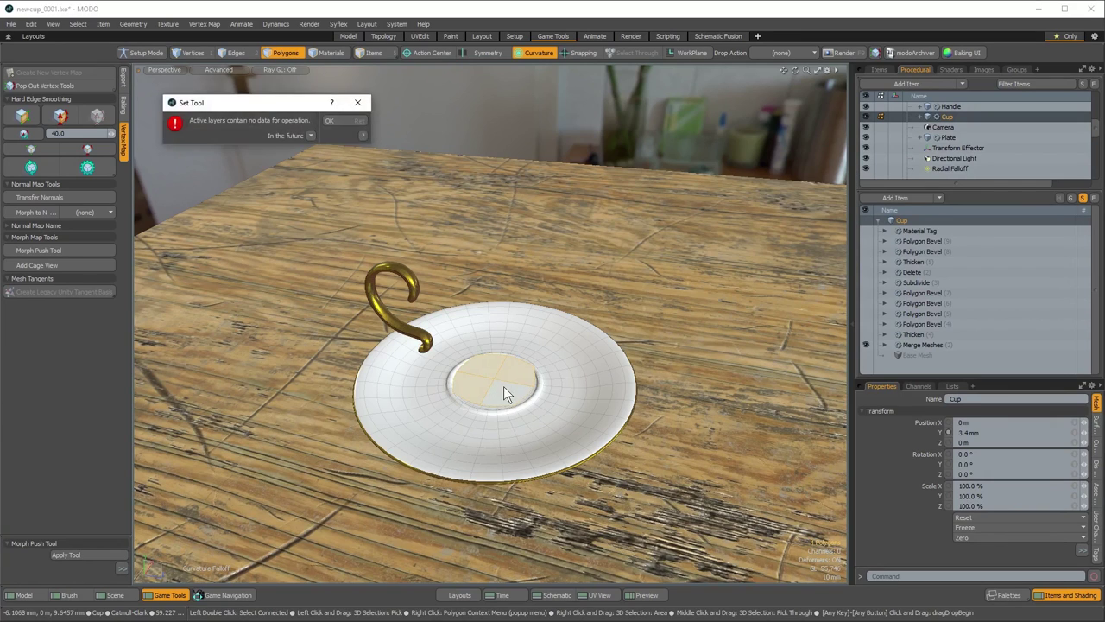
{"action": "left_click", "coordinate": [343, 120]}
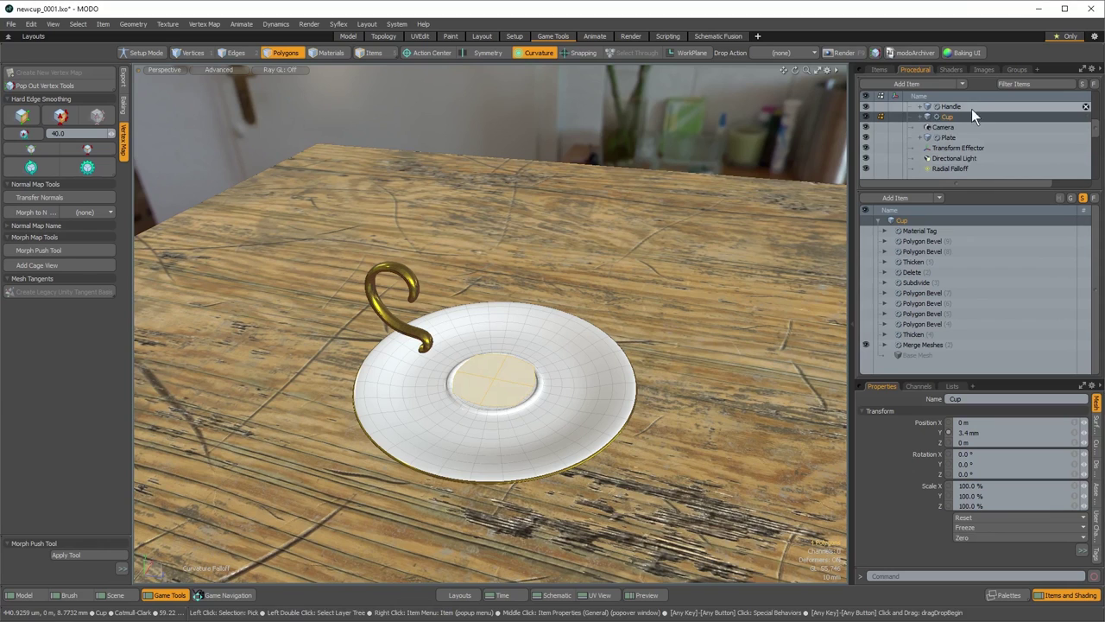
{"action": "left_click_drag", "start_coordinate": [489, 397], "coordinate": [516, 390], "text": "alt"}
{"action": "key", "text": "b"}
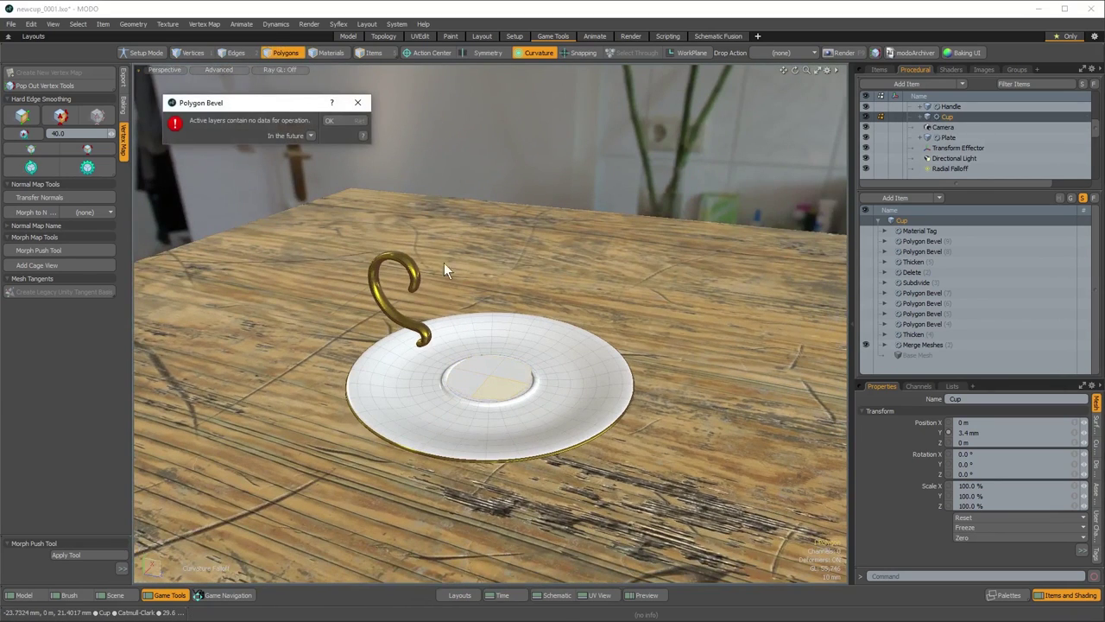
{"action": "left_click", "coordinate": [334, 121]}
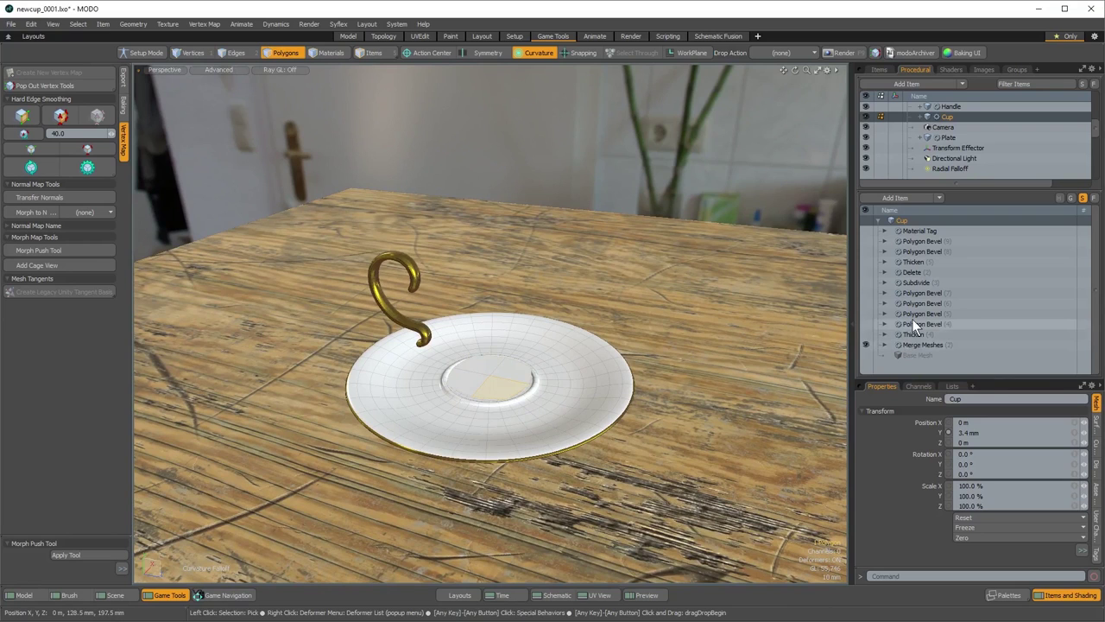
Enlarge the item list, select the SourceCircle item with the Move tool active, and set the falloff to none
{"action": "scroll", "coordinate": [942, 134], "scroll_direction": "up", "scroll_amount": 3}
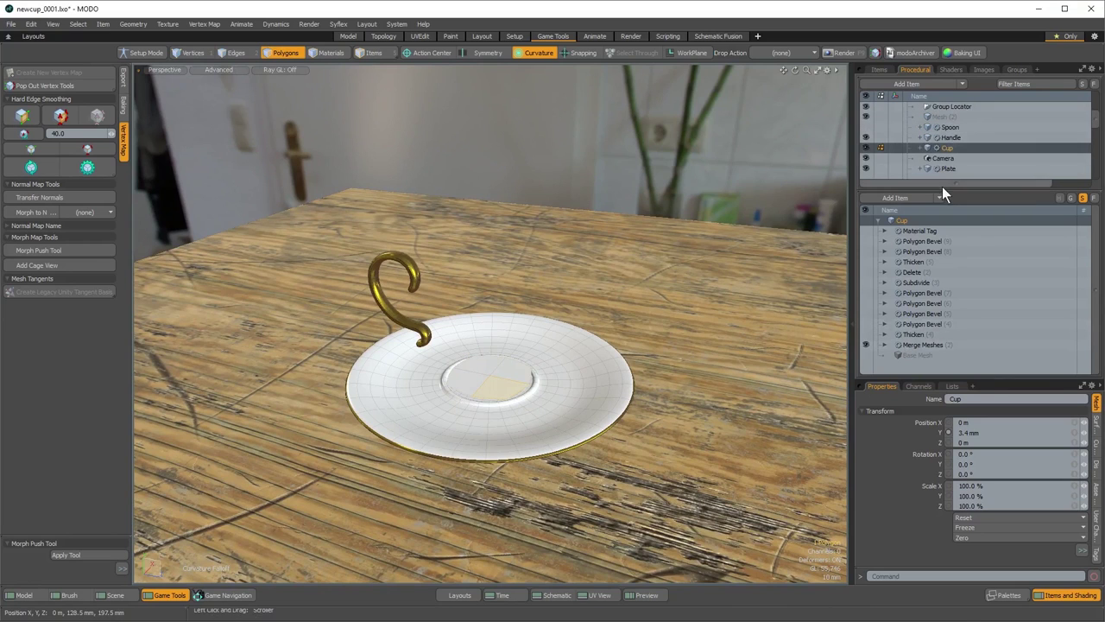
{"action": "left_click_drag", "start_coordinate": [942, 190], "coordinate": [943, 232]}
{"action": "scroll", "coordinate": [951, 177], "scroll_direction": "up", "scroll_amount": 3}
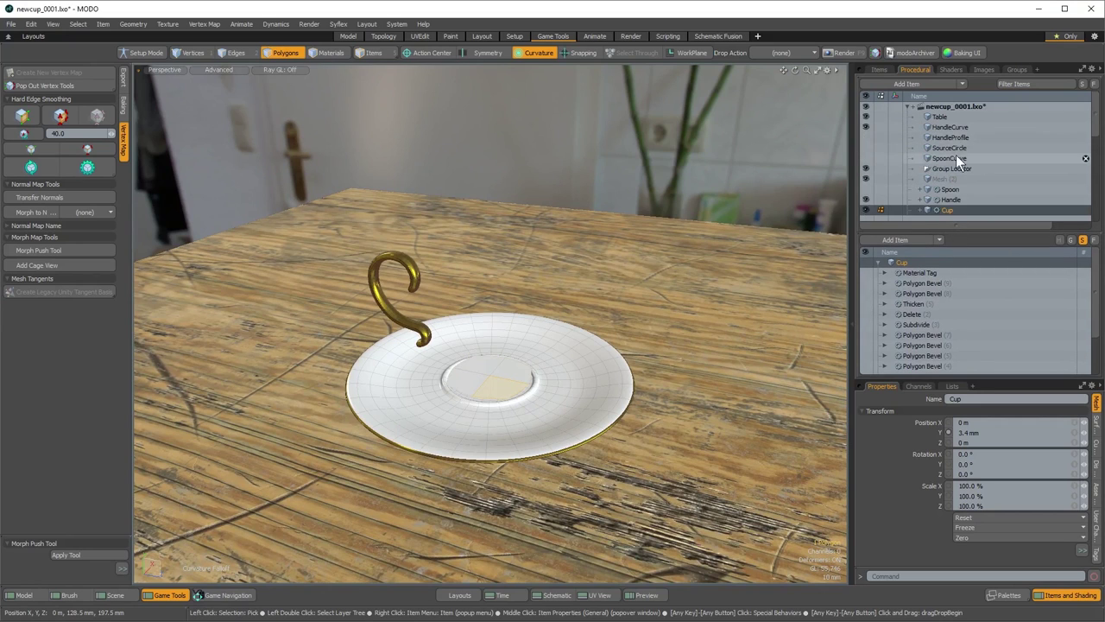
{"action": "left_click", "coordinate": [956, 148]}
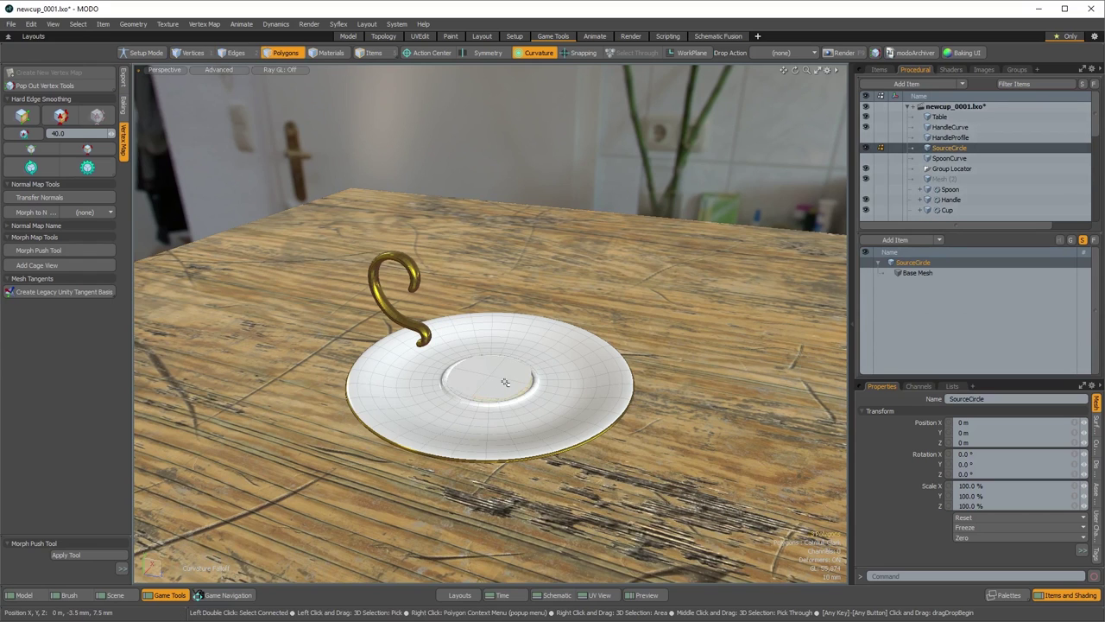
{"action": "left_click_drag", "start_coordinate": [466, 392], "coordinate": [496, 382], "text": "alt"}
{"action": "key", "text": "w"}
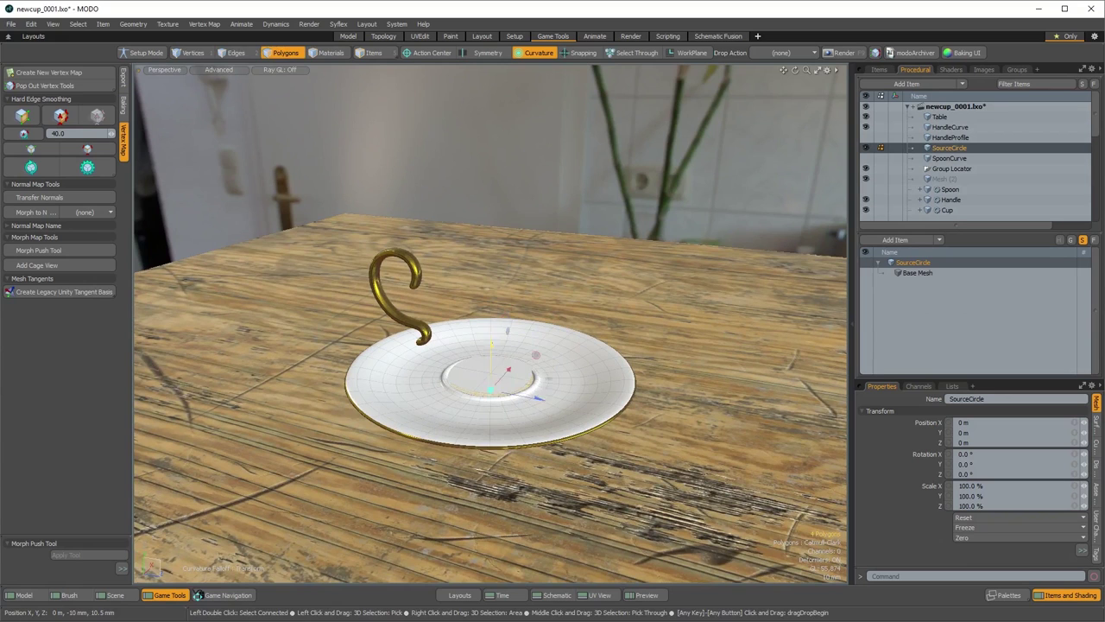
{"action": "left_click", "coordinate": [539, 53]}
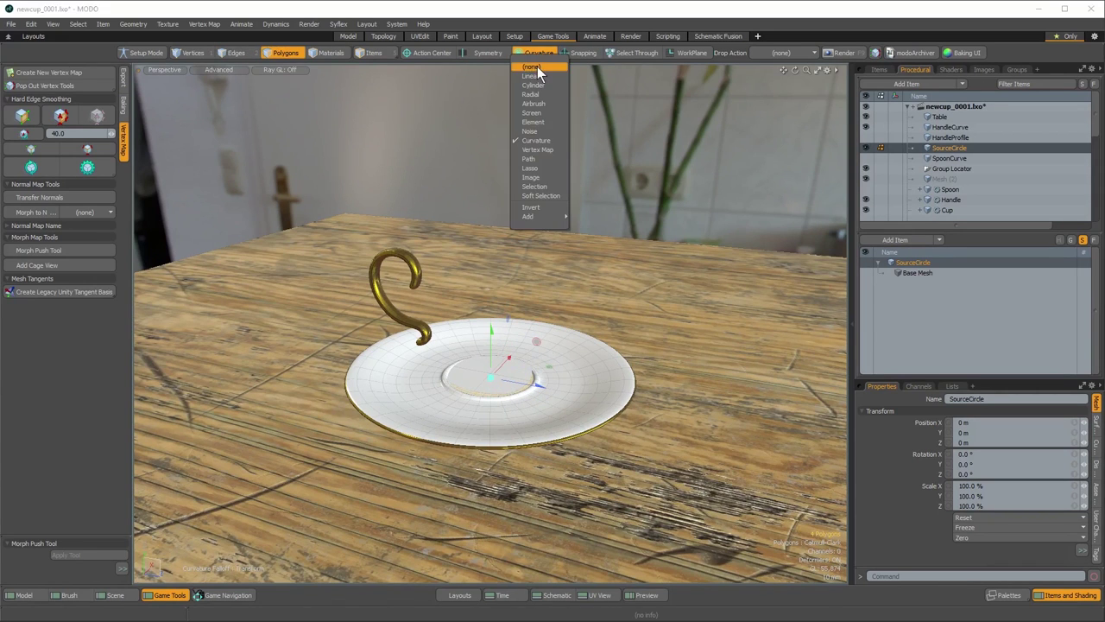
{"action": "left_click", "coordinate": [531, 66]}
Undo the last two edits to the SourceCircle polygons
{"action": "left_click_drag", "start_coordinate": [489, 367], "coordinate": [825, 324], "text": "alt"}
{"action": "key", "text": "ctrl+z"}
{"action": "key", "text": "ctrl+z"}
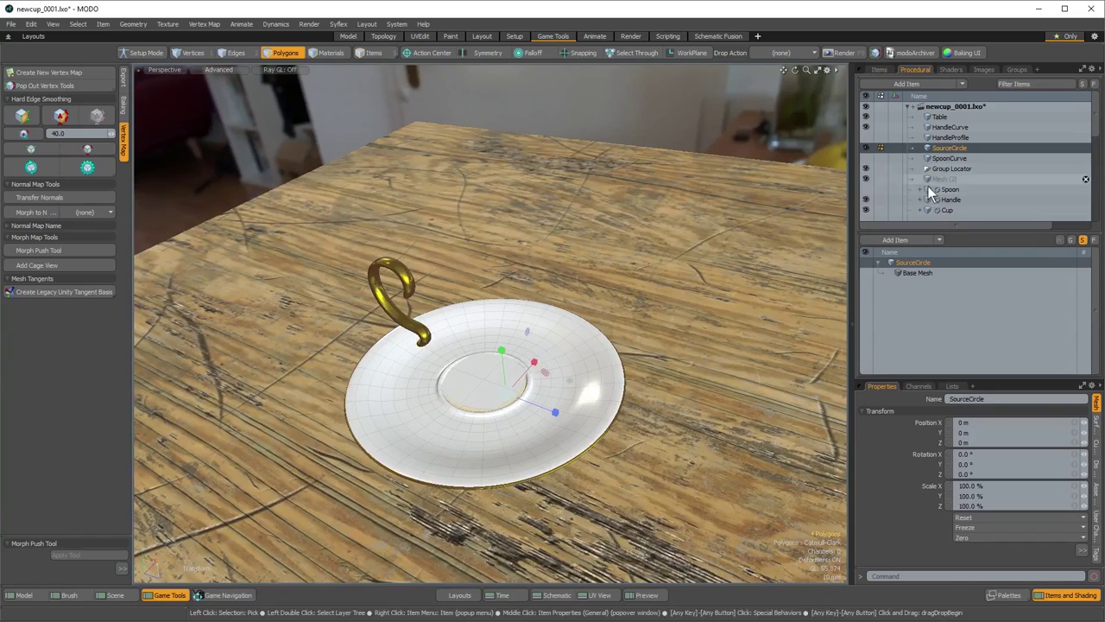
Select the Cup and re-enable all of its mesh operations so the complete cup is rebuilt from the source circle
{"action": "left_click", "coordinate": [936, 209]}
{"action": "left_click_drag", "start_coordinate": [867, 275], "coordinate": [867, 364]}
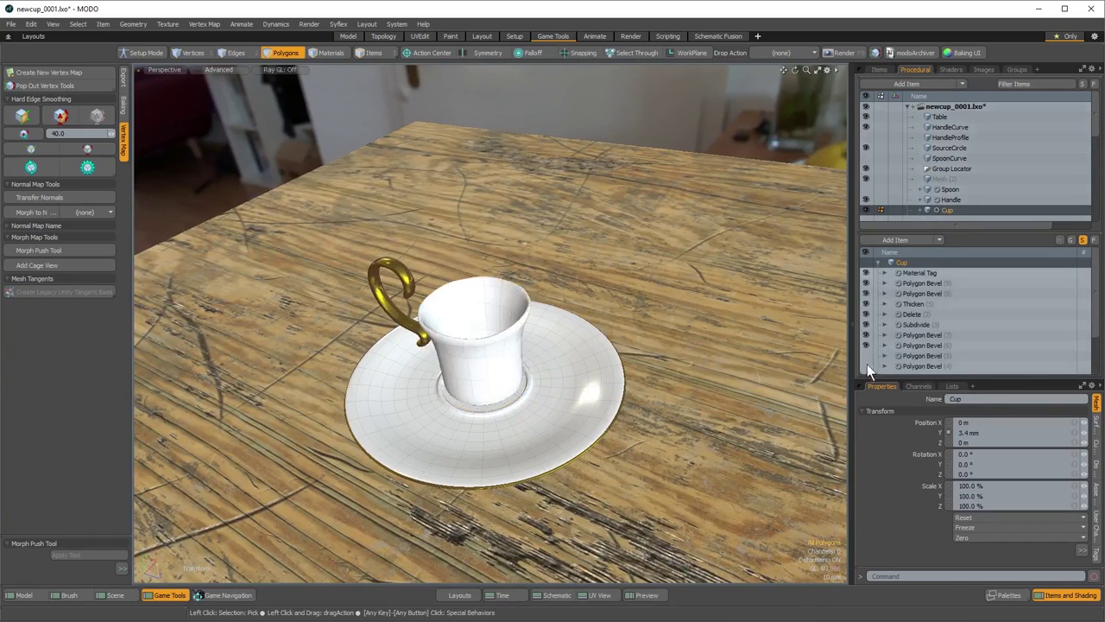
{"action": "scroll", "coordinate": [869, 352], "scroll_direction": "down", "scroll_amount": 1}
{"action": "left_click", "coordinate": [867, 346]}
{"action": "left_click_drag", "start_coordinate": [518, 406], "coordinate": [497, 440], "text": "alt"}
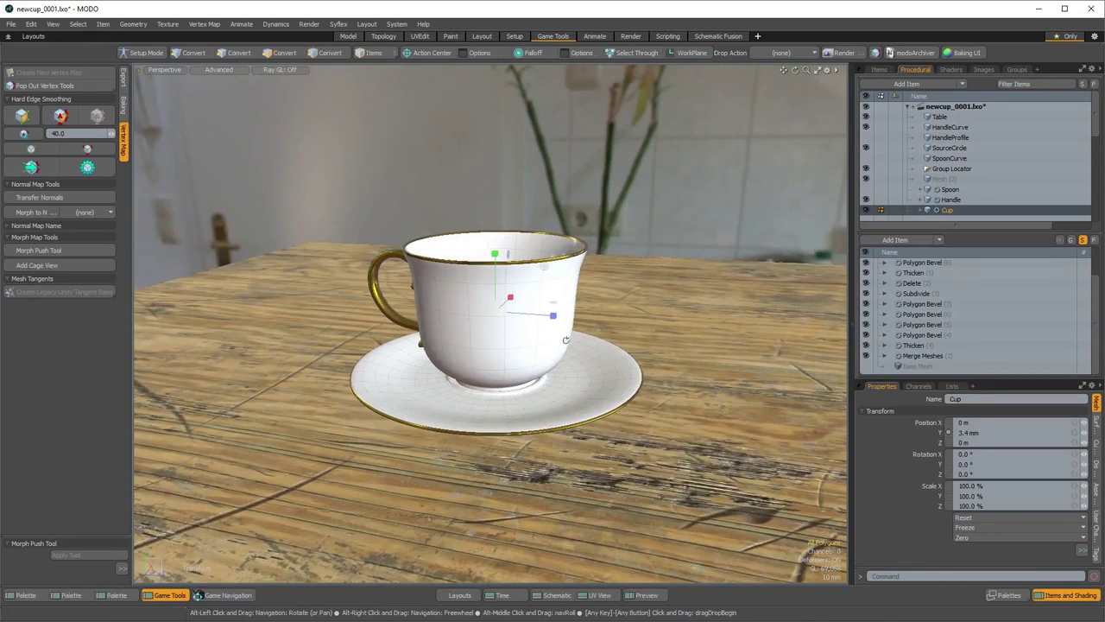
{"action": "left_click_drag", "start_coordinate": [496, 312], "coordinate": [487, 324], "text": "alt"}
{"action": "scroll", "coordinate": [913, 319], "scroll_direction": "up", "scroll_amount": 3}
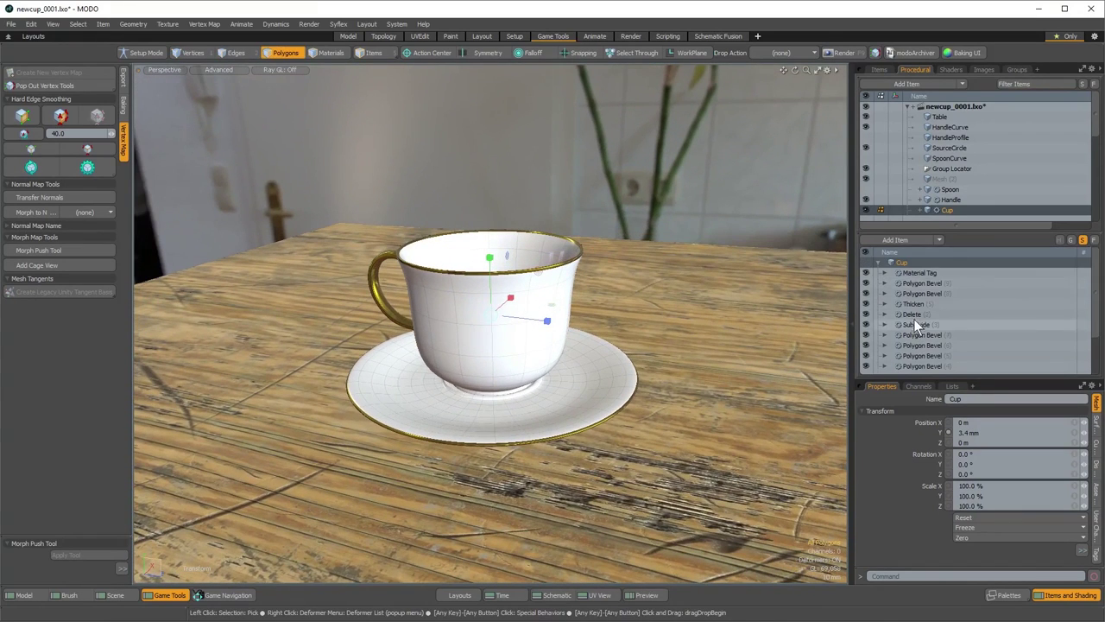
Turn on the ghosted display (G) for the Cup's mesh operations and select Merge Meshes at the base of the stack
{"action": "left_click", "coordinate": [1071, 239]}
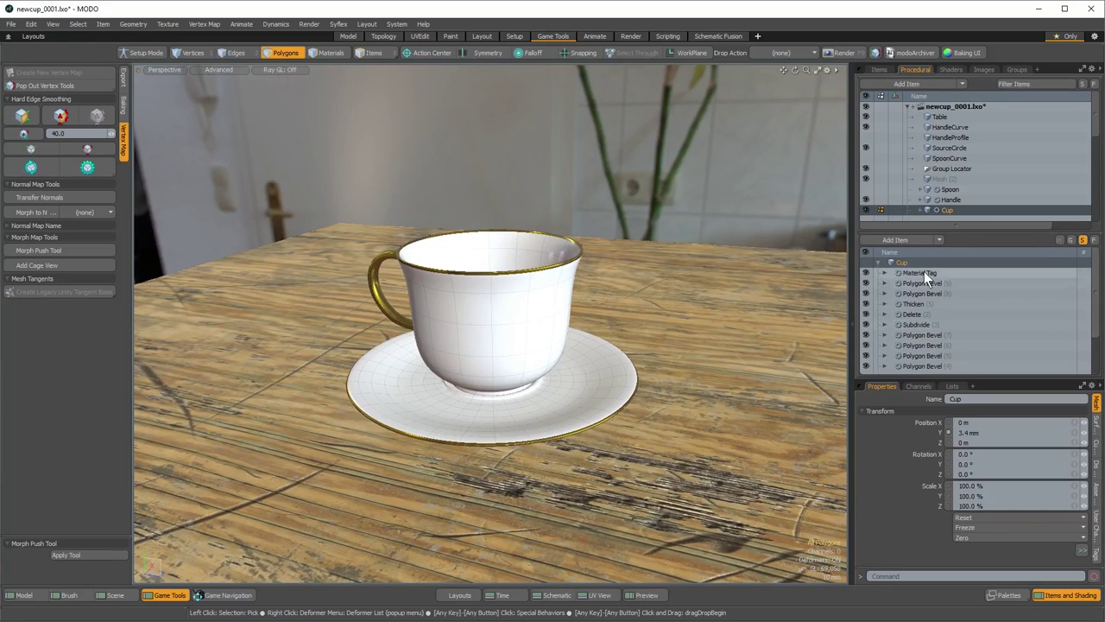
{"action": "left_click", "coordinate": [922, 272]}
{"action": "scroll", "coordinate": [950, 311], "scroll_direction": "down", "scroll_amount": 2}
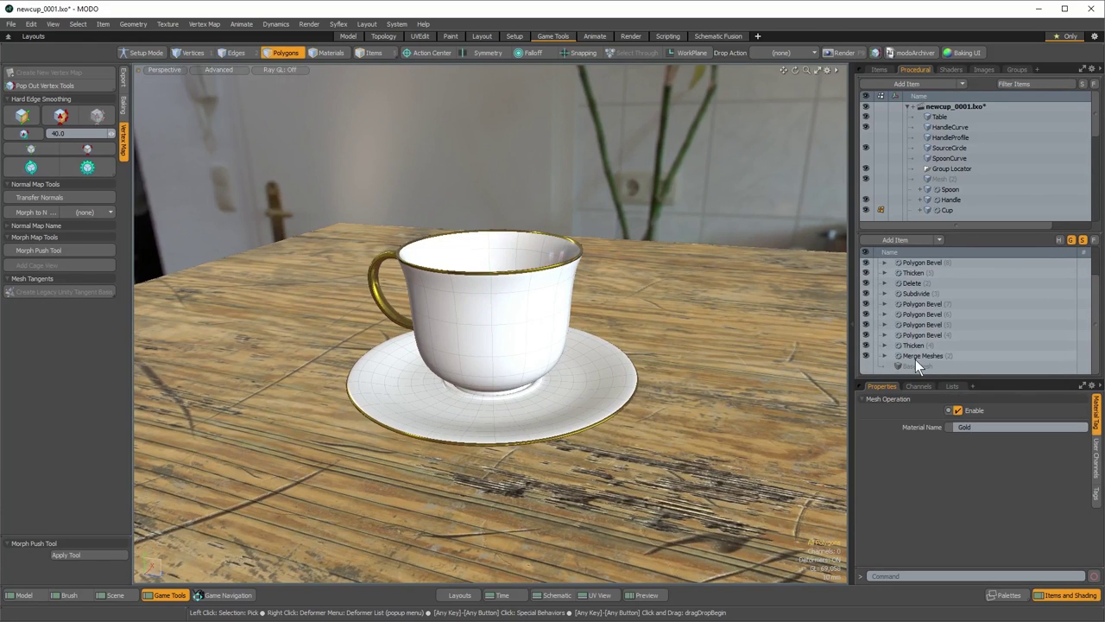
{"action": "left_click", "coordinate": [915, 356]}
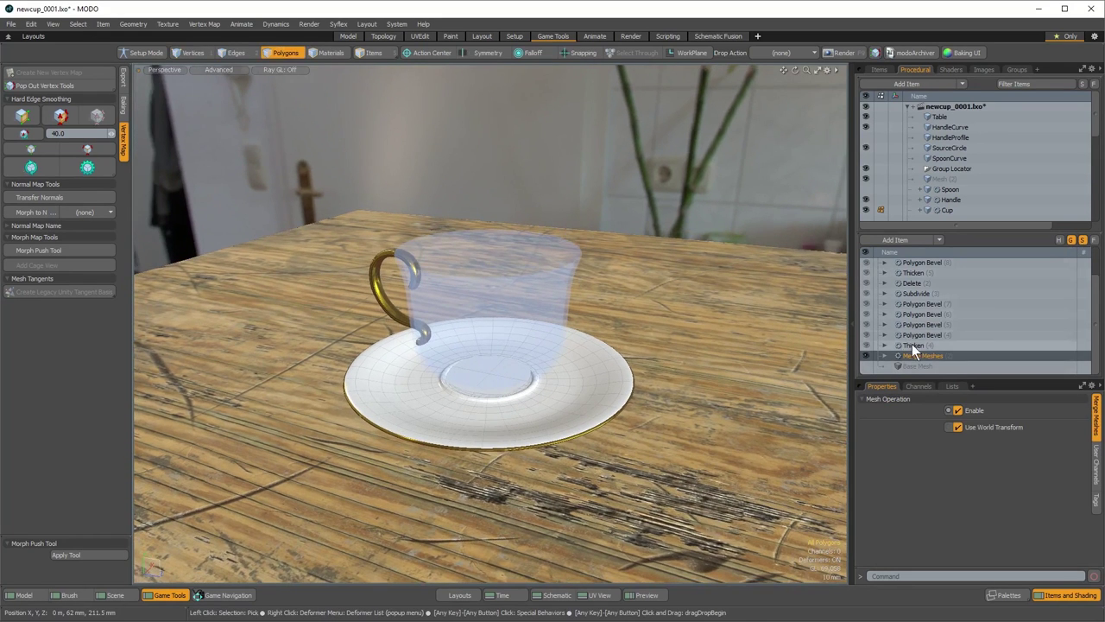
Step the ghosted cup preview up the stack from Thicken (4) through the Polygon Bevel operations to Polygon Bevel (7)
{"action": "left_click", "coordinate": [911, 345]}
{"action": "left_click", "coordinate": [911, 333]}
{"action": "left_click", "coordinate": [914, 326]}
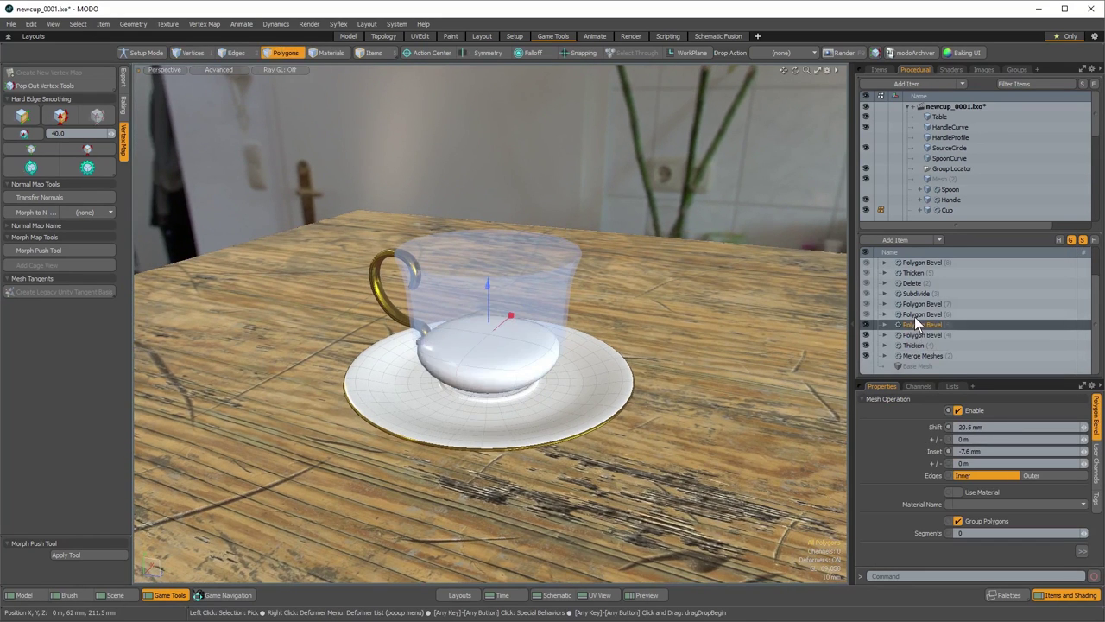
{"action": "left_click", "coordinate": [915, 316]}
{"action": "left_click", "coordinate": [913, 345]}
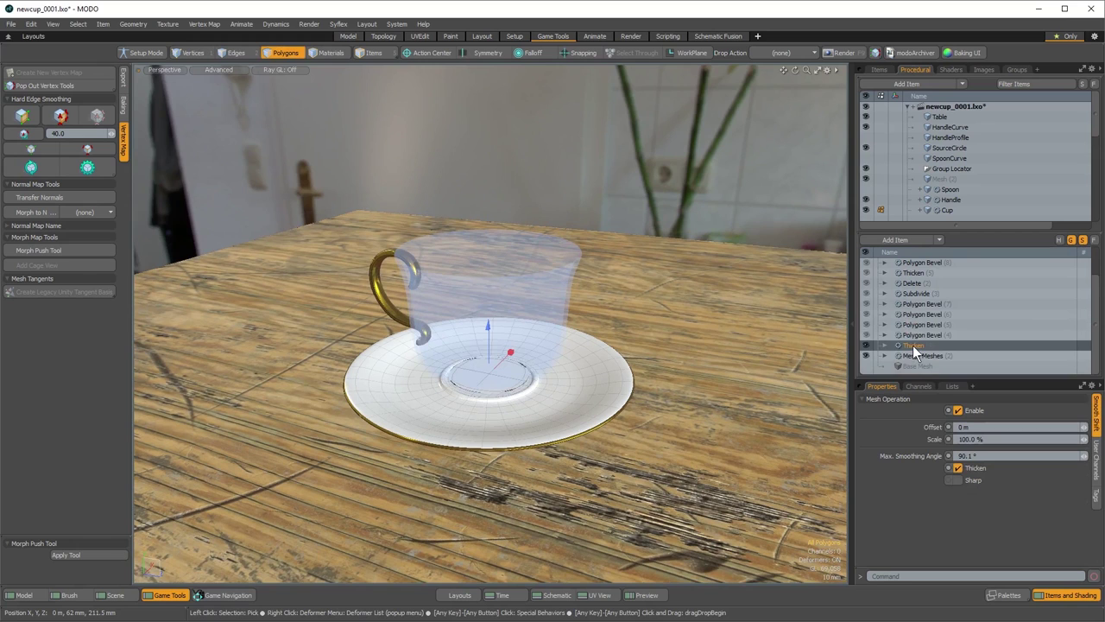
{"action": "left_click", "coordinate": [912, 333]}
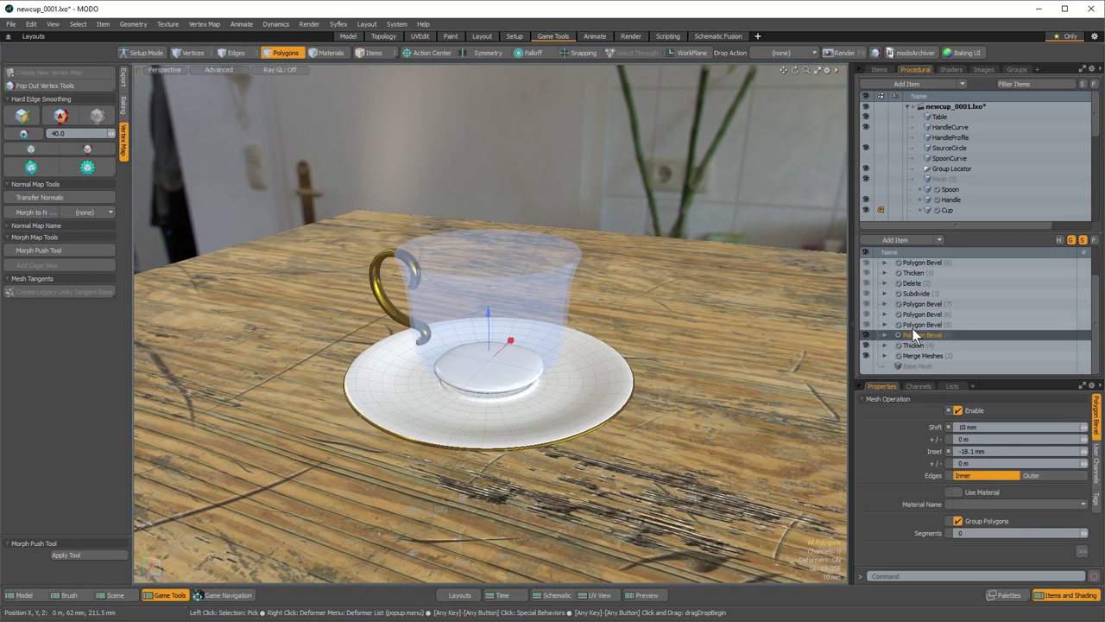
{"action": "left_click", "coordinate": [914, 324]}
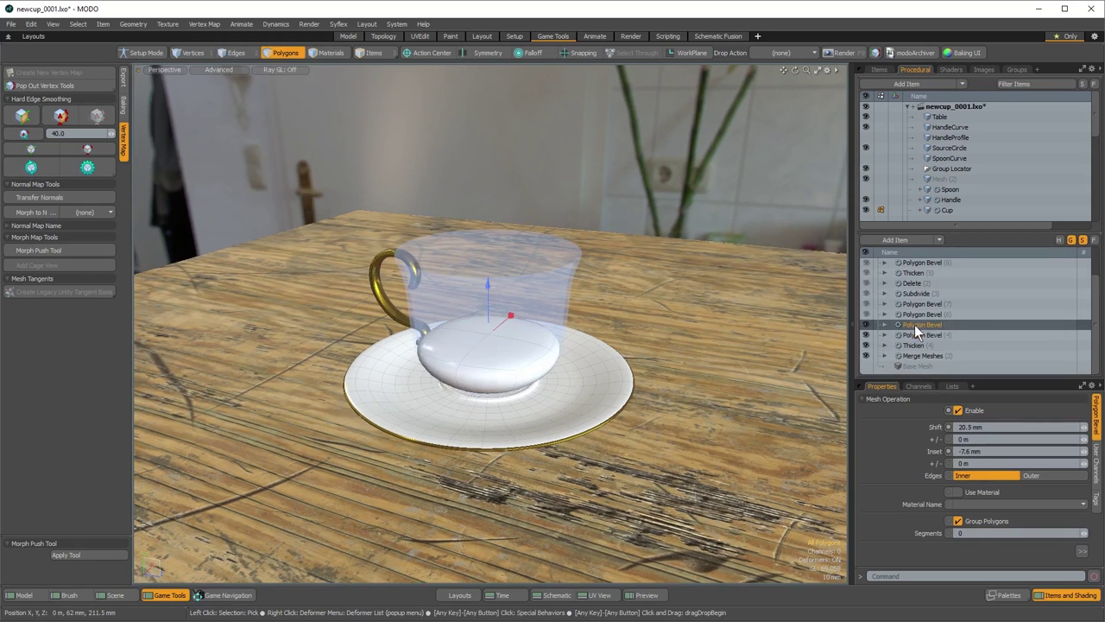
{"action": "left_click", "coordinate": [910, 315]}
{"action": "left_click", "coordinate": [911, 304]}
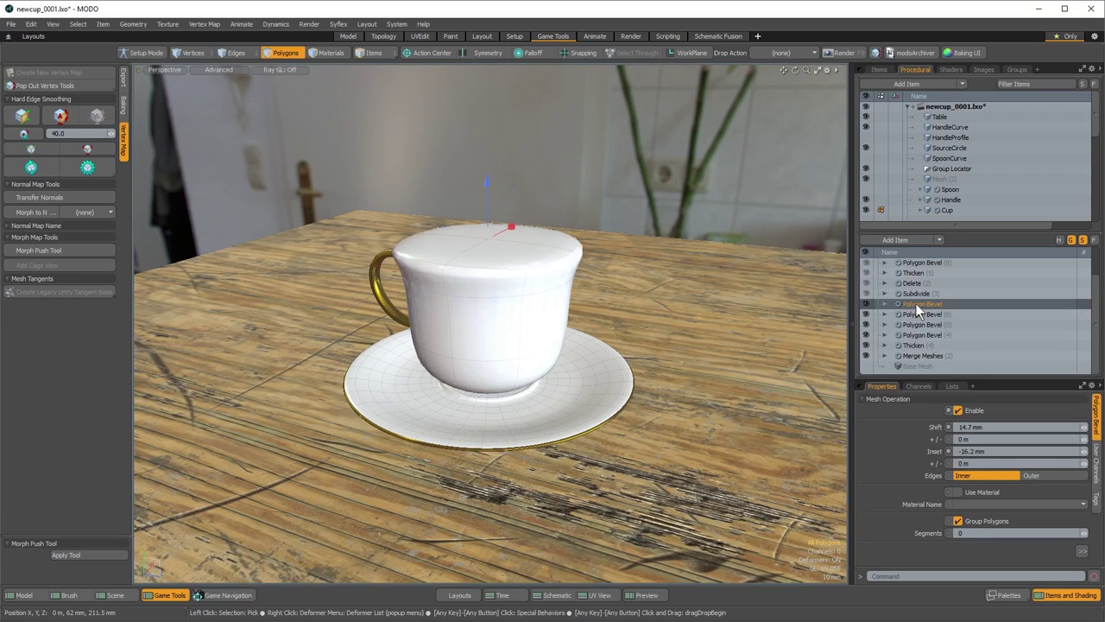
Examine the Select By Index polygon selection that feeds Polygon Bevel (7), then collapse the bevel operations again
{"action": "left_click", "coordinate": [884, 304]}
{"action": "left_click", "coordinate": [892, 314]}
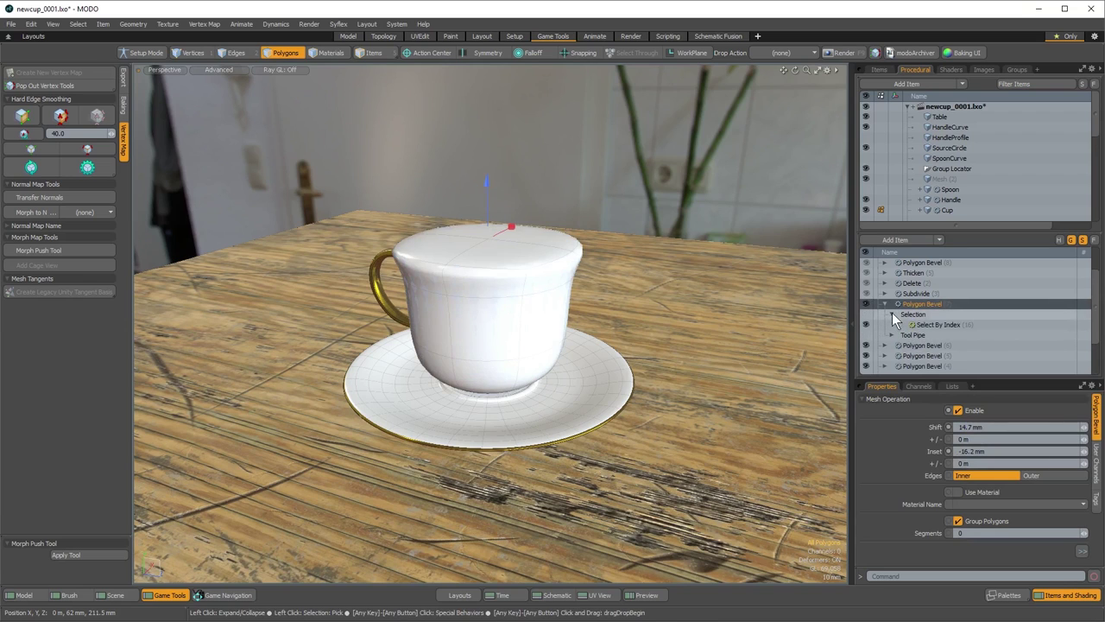
{"action": "left_click", "coordinate": [928, 325]}
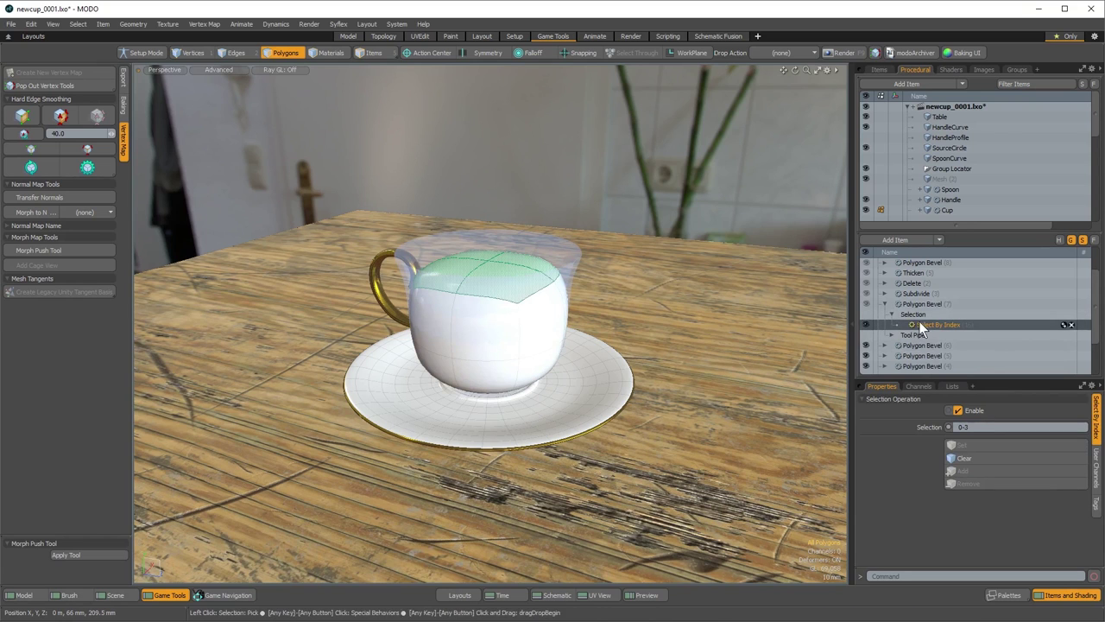
{"action": "left_click_drag", "start_coordinate": [512, 296], "coordinate": [512, 273], "text": "alt"}
{"action": "scroll", "coordinate": [915, 341], "scroll_direction": "down", "scroll_amount": 1}
{"action": "left_click", "coordinate": [883, 315]}
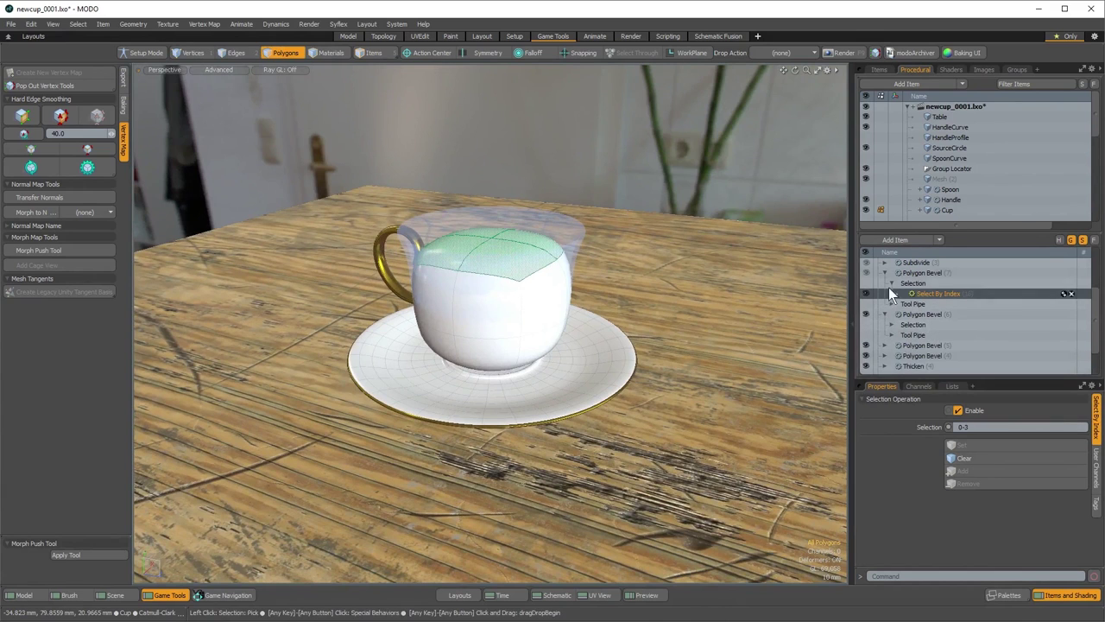
{"action": "left_click", "coordinate": [890, 284]}
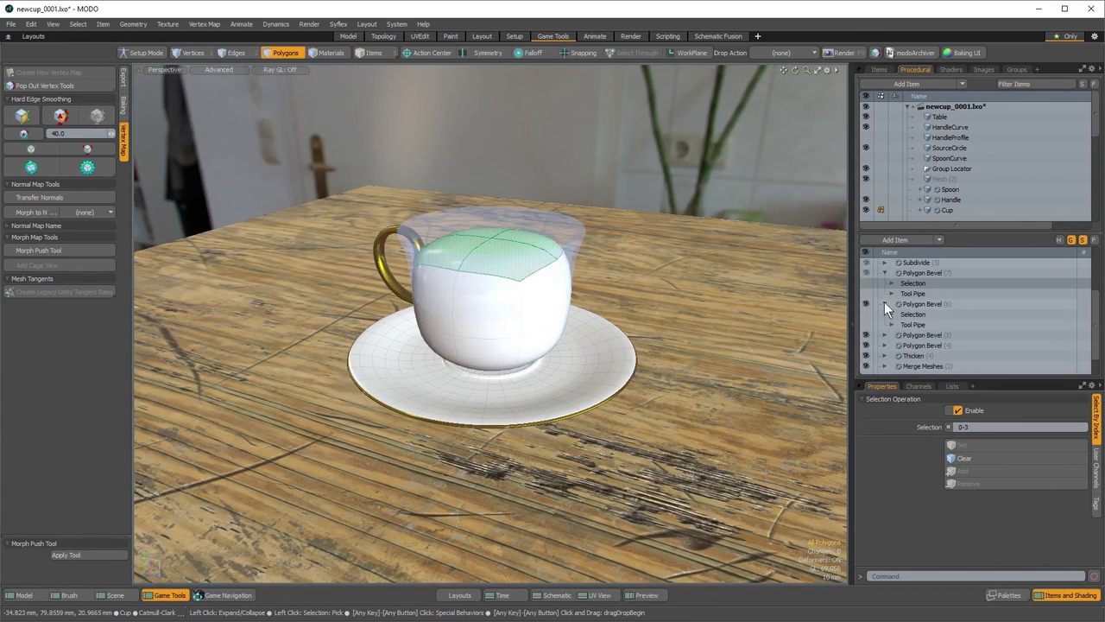
{"action": "left_click", "coordinate": [884, 303]}
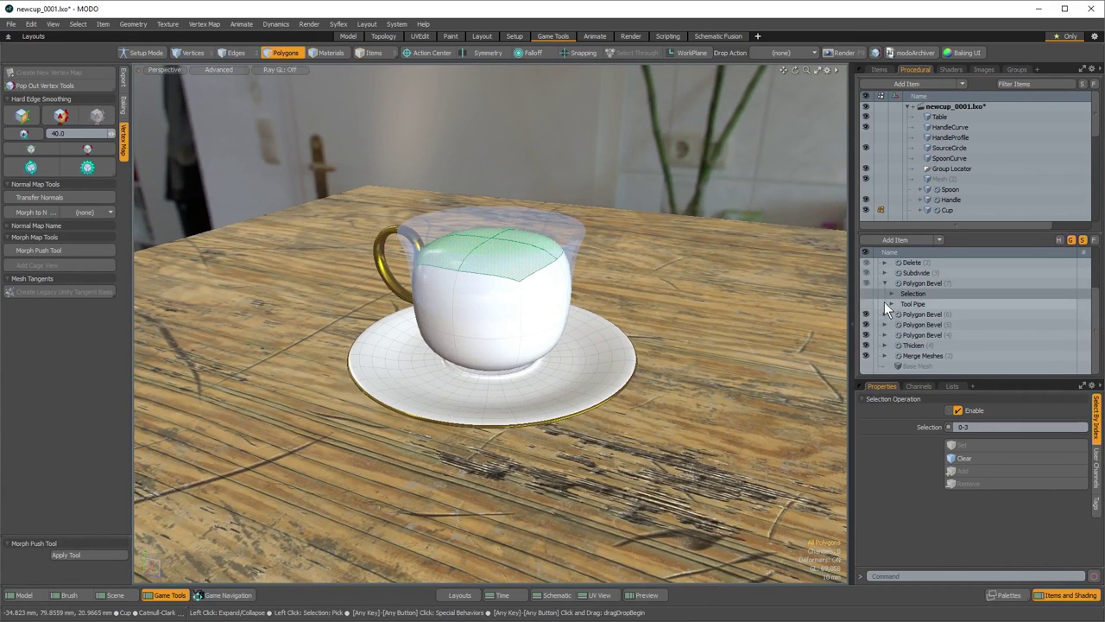
Turn on the display of locators in the perspective viewport's visibility settings
{"action": "left_click", "coordinate": [827, 68]}
{"action": "left_click", "coordinate": [940, 191]}
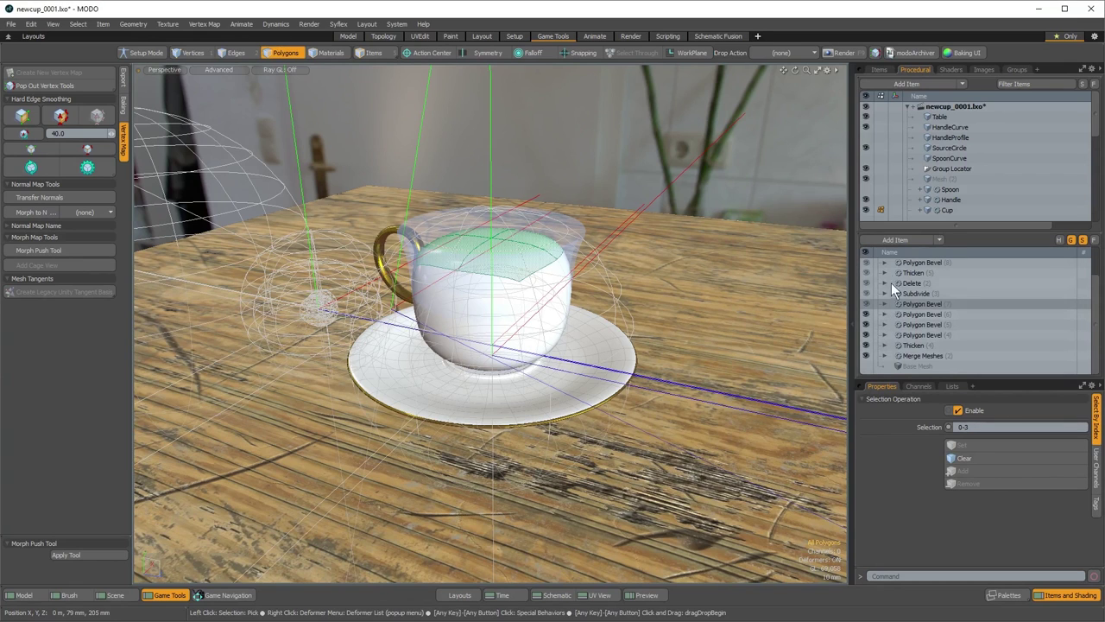
Select the Cup's Delete operation and look at its Select By Index selection, then collapse it
{"action": "scroll", "coordinate": [886, 274], "scroll_direction": "up", "scroll_amount": 3}
{"action": "left_click", "coordinate": [889, 315]}
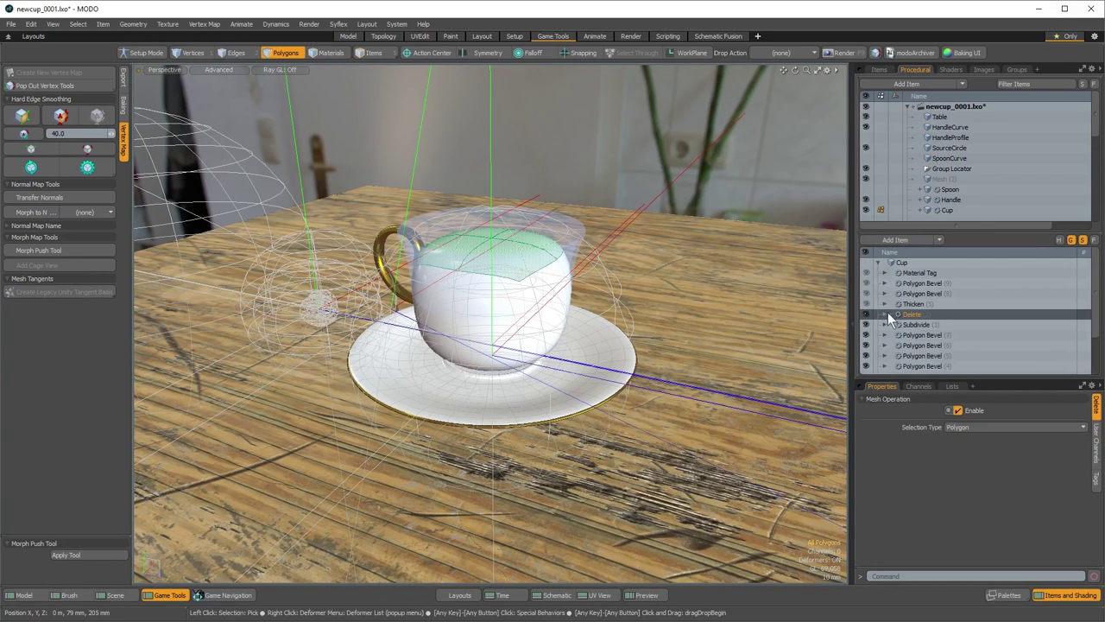
{"action": "left_click", "coordinate": [884, 315]}
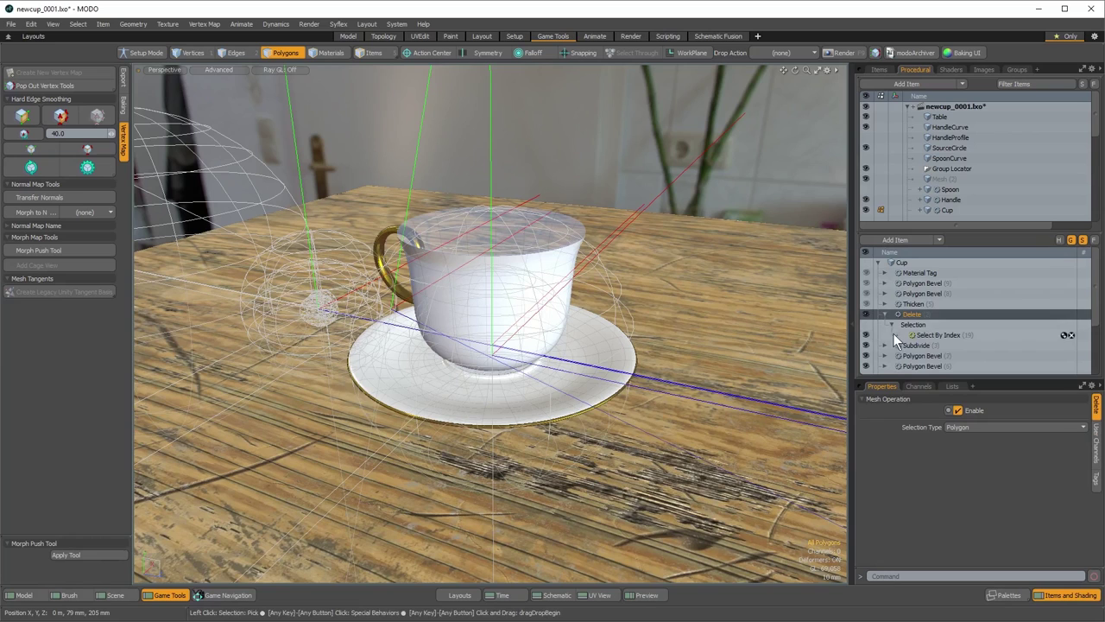
{"action": "left_click", "coordinate": [884, 314]}
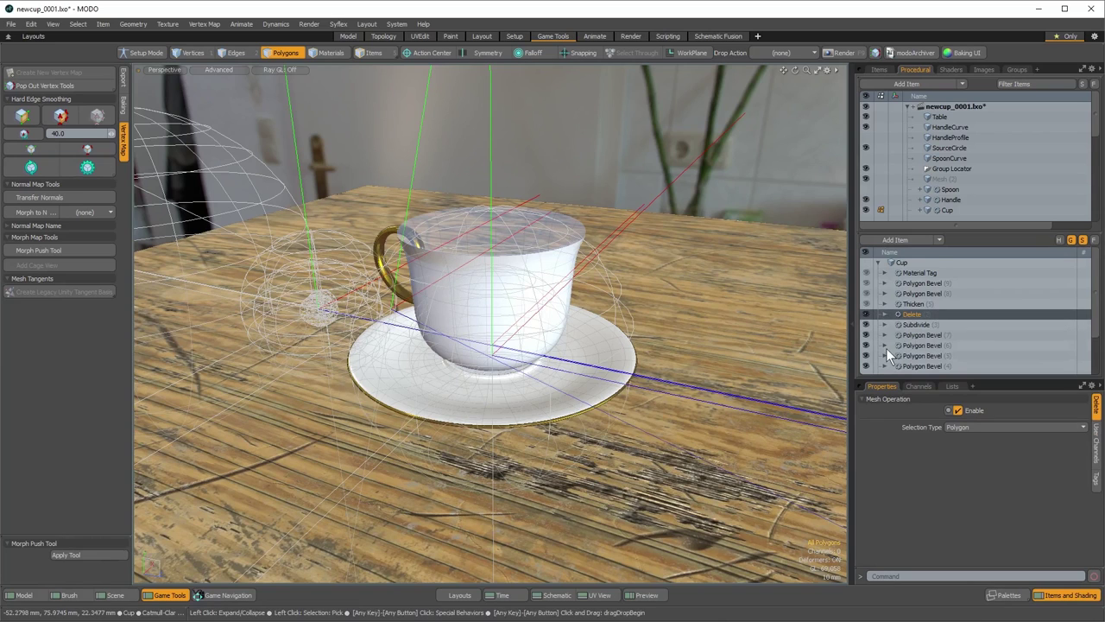
Browse the new selection operators available for the Selection of Polygon Bevel (6), then close the list without adding one
{"action": "left_click", "coordinate": [883, 346]}
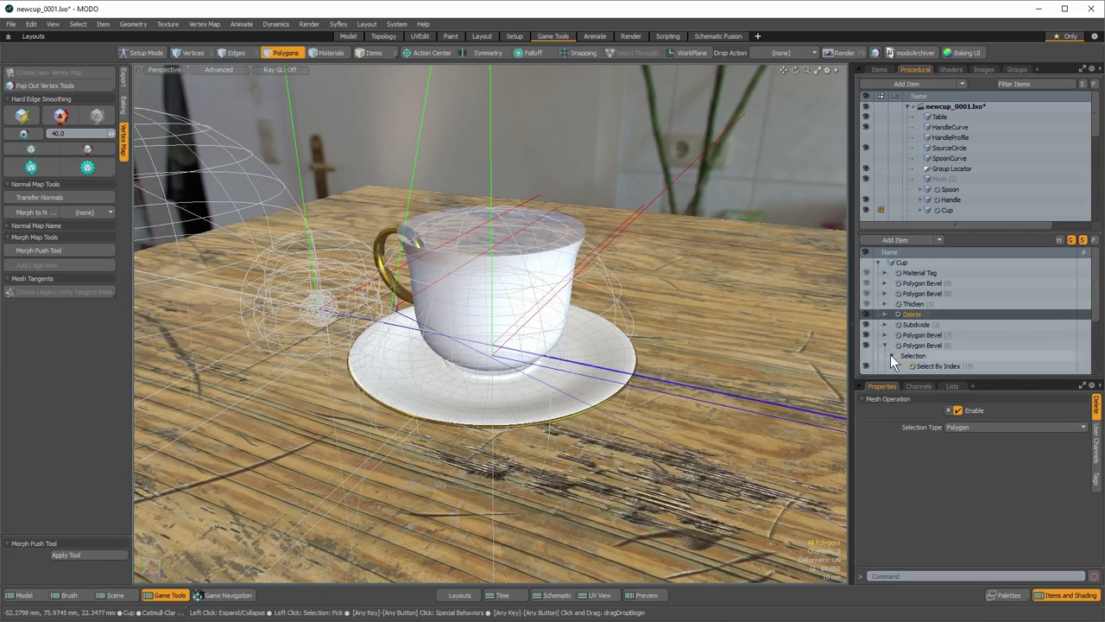
{"action": "scroll", "coordinate": [891, 355], "scroll_direction": "down", "scroll_amount": 1}
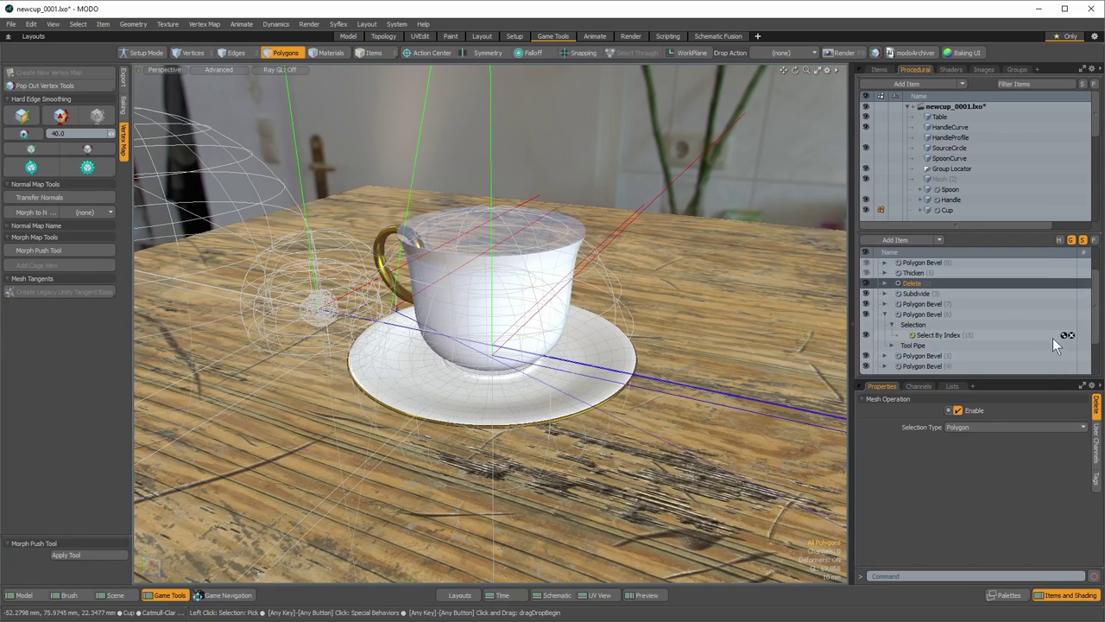
{"action": "left_click", "coordinate": [1066, 335]}
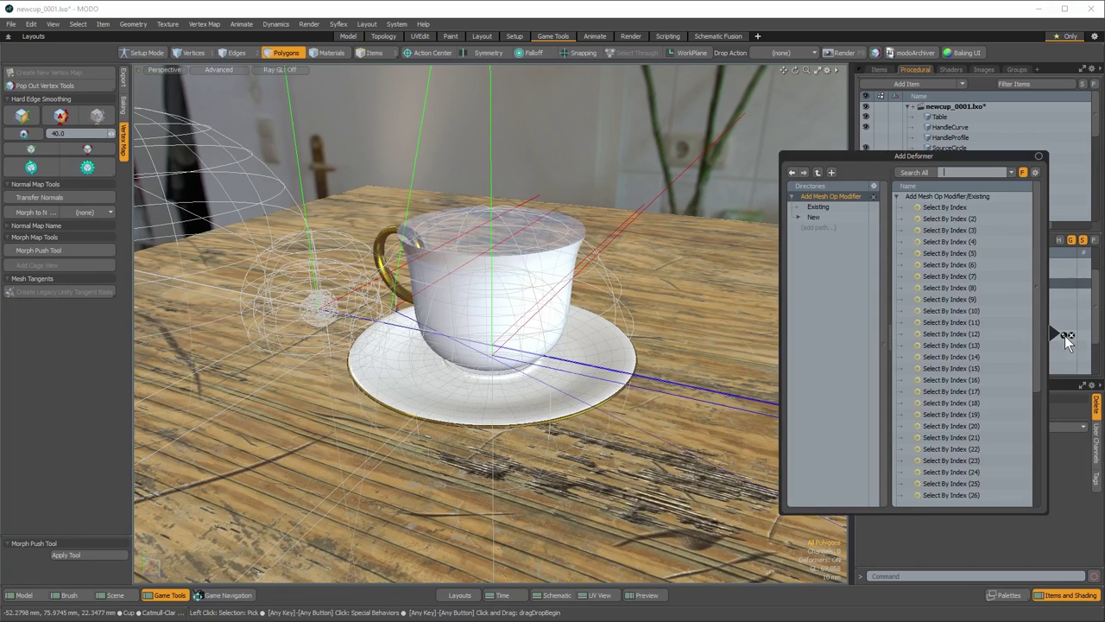
{"action": "left_click", "coordinate": [798, 217]}
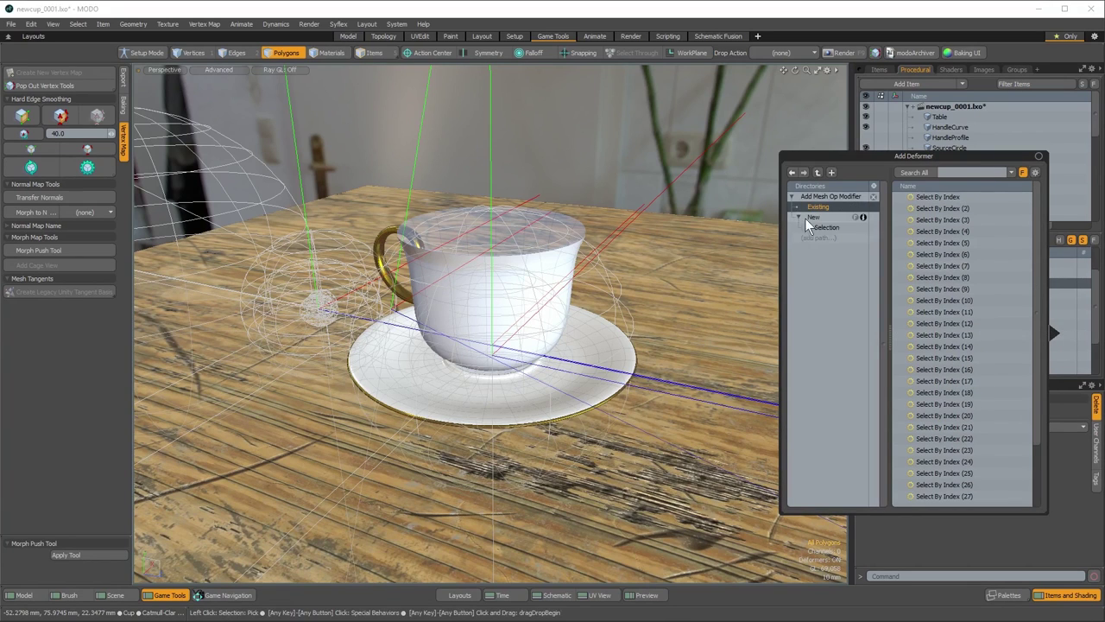
{"action": "left_click", "coordinate": [819, 227]}
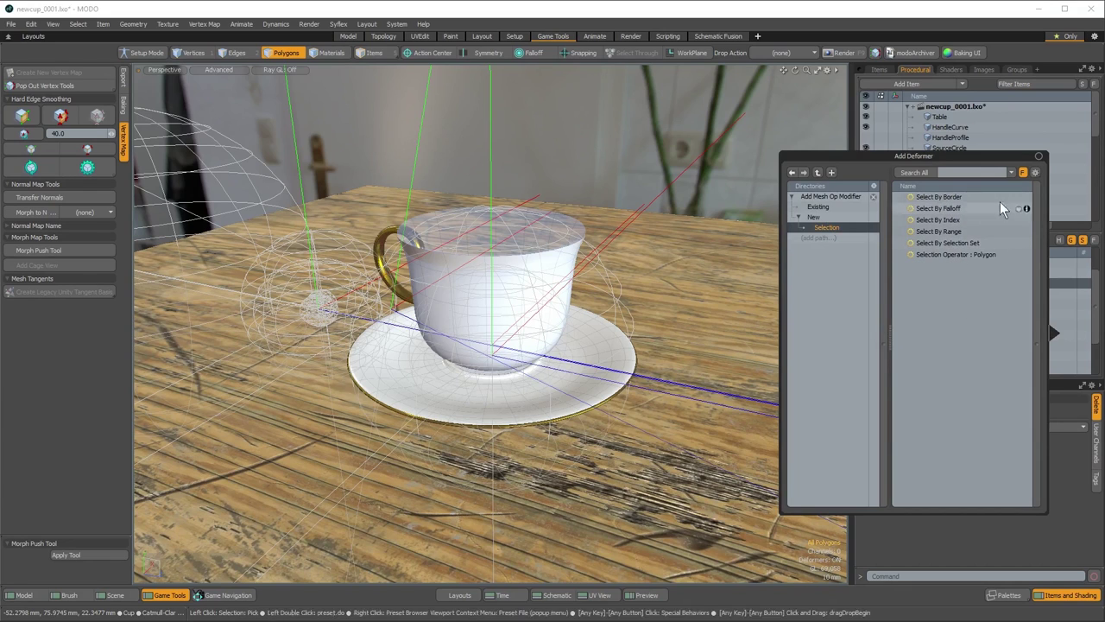
{"action": "left_click", "coordinate": [594, 182]}
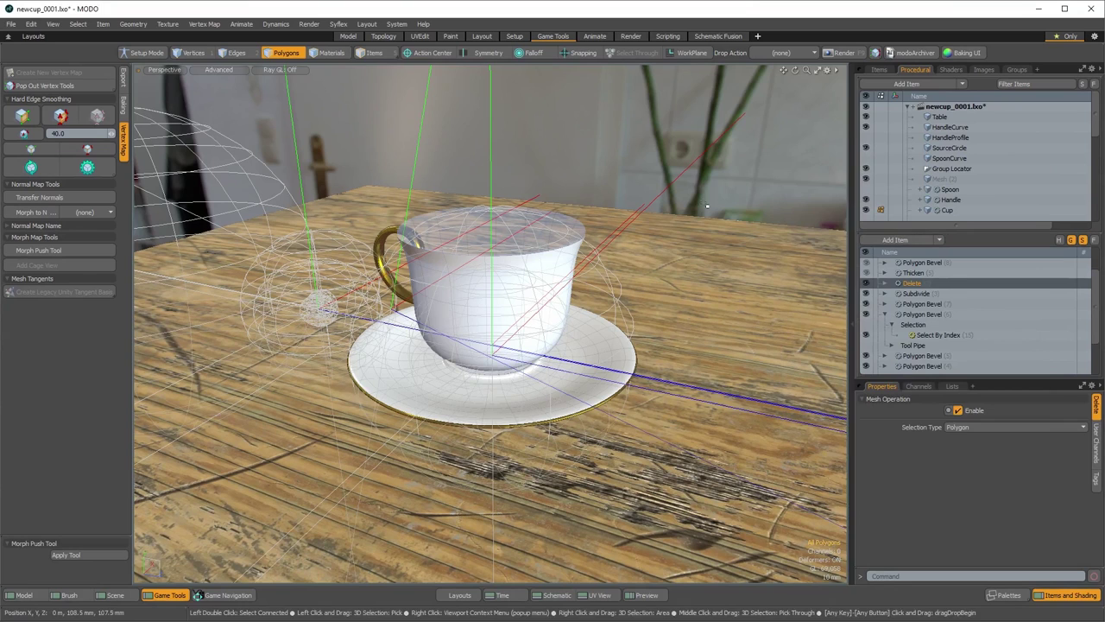
Turn off the display of locators in the perspective viewport's visibility settings
{"action": "left_click", "coordinate": [826, 70]}
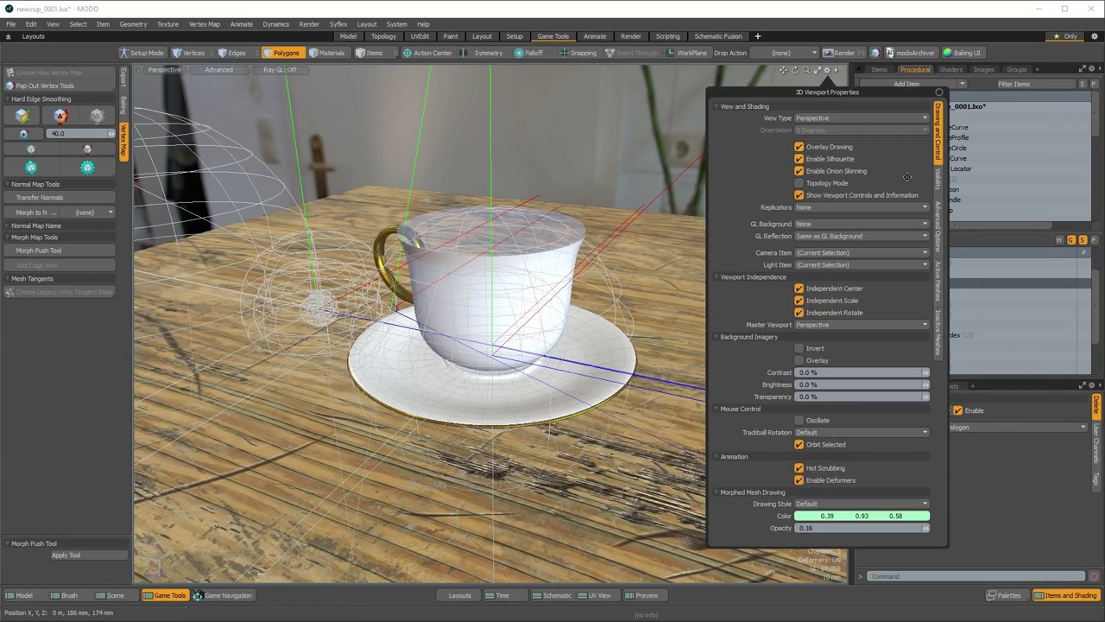
{"action": "left_click", "coordinate": [939, 179]}
{"action": "left_click", "coordinate": [863, 145]}
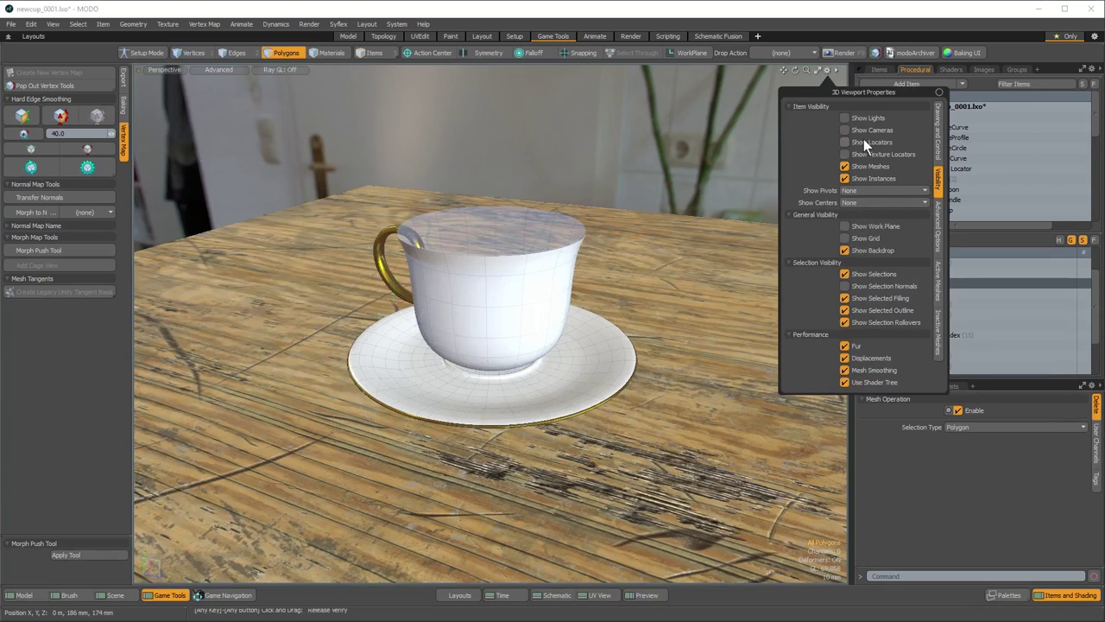
{"action": "left_click_drag", "start_coordinate": [584, 288], "coordinate": [559, 309], "text": "alt"}
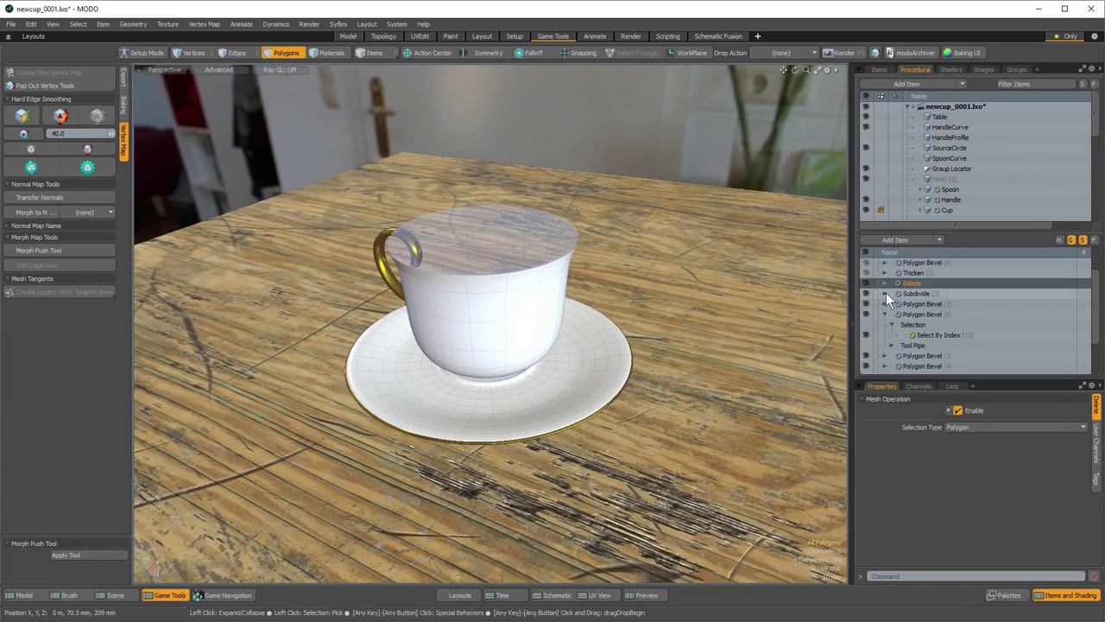
Preview the Cup's remaining operations from Thicken through the two upper Polygon Bevels to the Gold Material Tag
{"action": "left_click", "coordinate": [884, 314]}
{"action": "scroll", "coordinate": [886, 321], "scroll_direction": "up", "scroll_amount": 1}
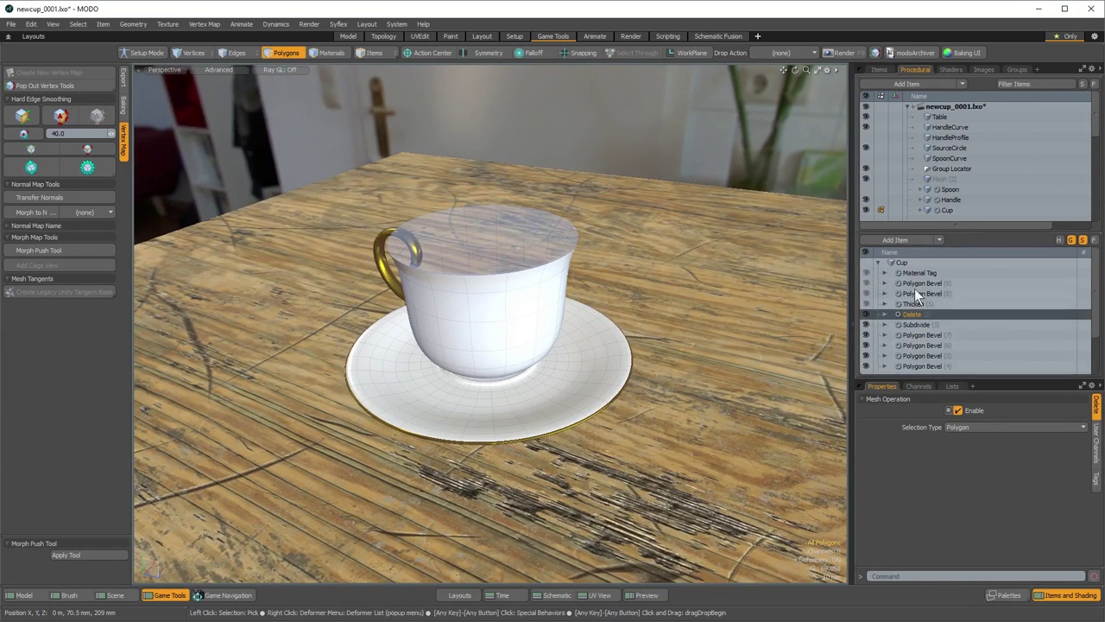
{"action": "left_click", "coordinate": [913, 303]}
{"action": "left_click", "coordinate": [913, 293]}
{"action": "left_click", "coordinate": [916, 281]}
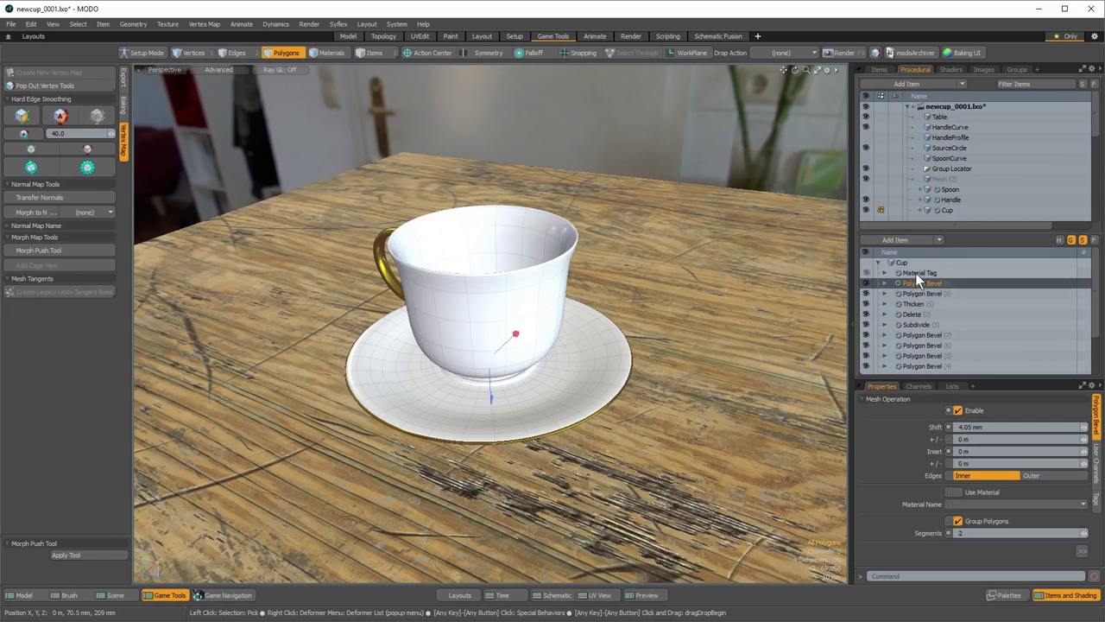
{"action": "left_click", "coordinate": [915, 273]}
{"action": "left_click_drag", "start_coordinate": [493, 347], "coordinate": [555, 296], "text": "alt"}
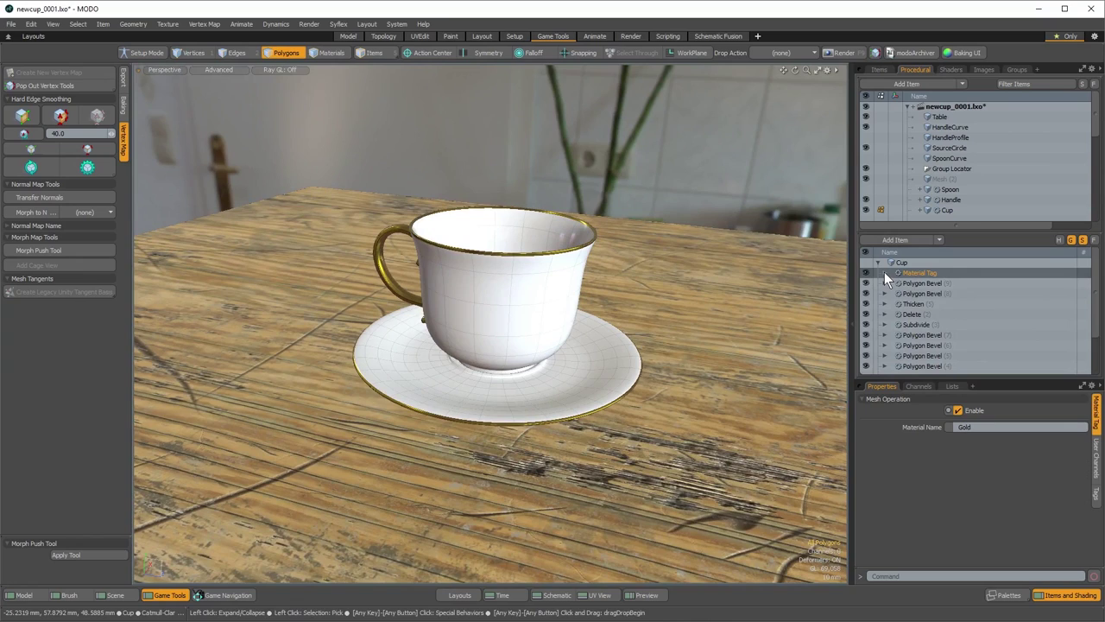
Try to assign a material directly to the procedural Cup's polygons and dismiss the message
{"action": "left_click_drag", "start_coordinate": [577, 312], "coordinate": [526, 306], "text": "alt"}
{"action": "key", "text": "m"}
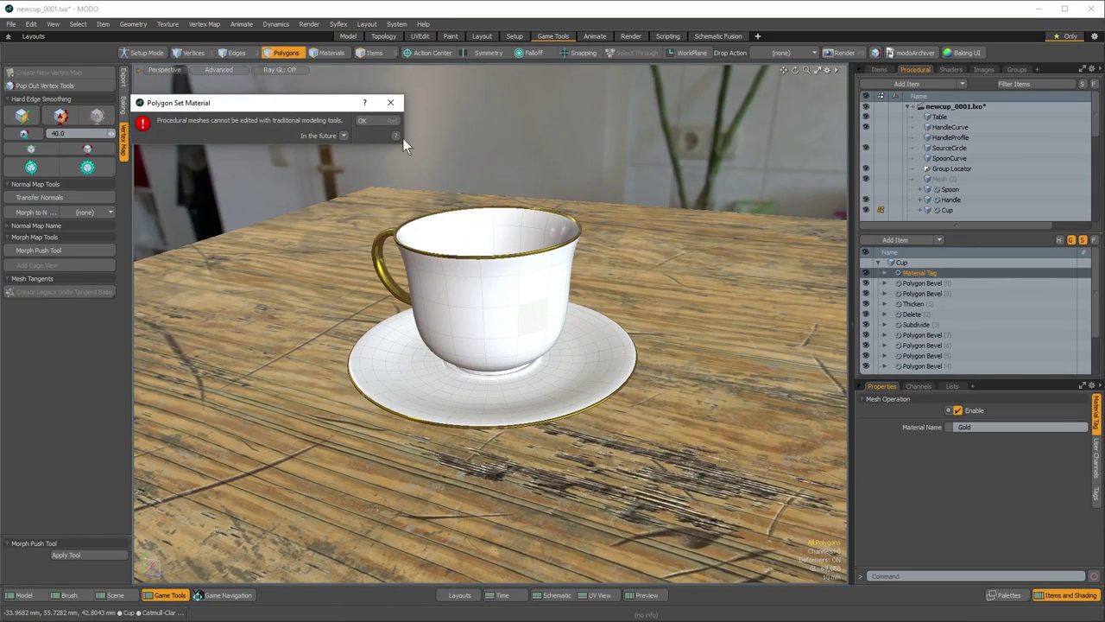
{"action": "left_click", "coordinate": [367, 121]}
{"action": "left_click_drag", "start_coordinate": [518, 324], "coordinate": [436, 271], "text": "alt"}
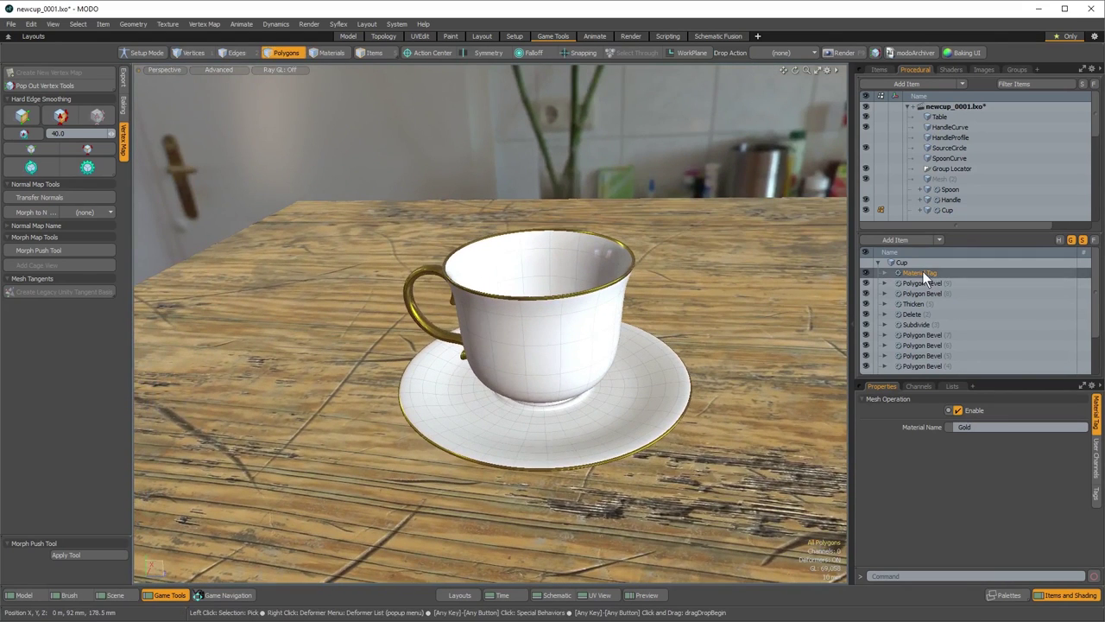
Look at the mesh operations that can be added to the Cup, then display the Shader Tree with its materials
{"action": "left_click", "coordinate": [909, 238]}
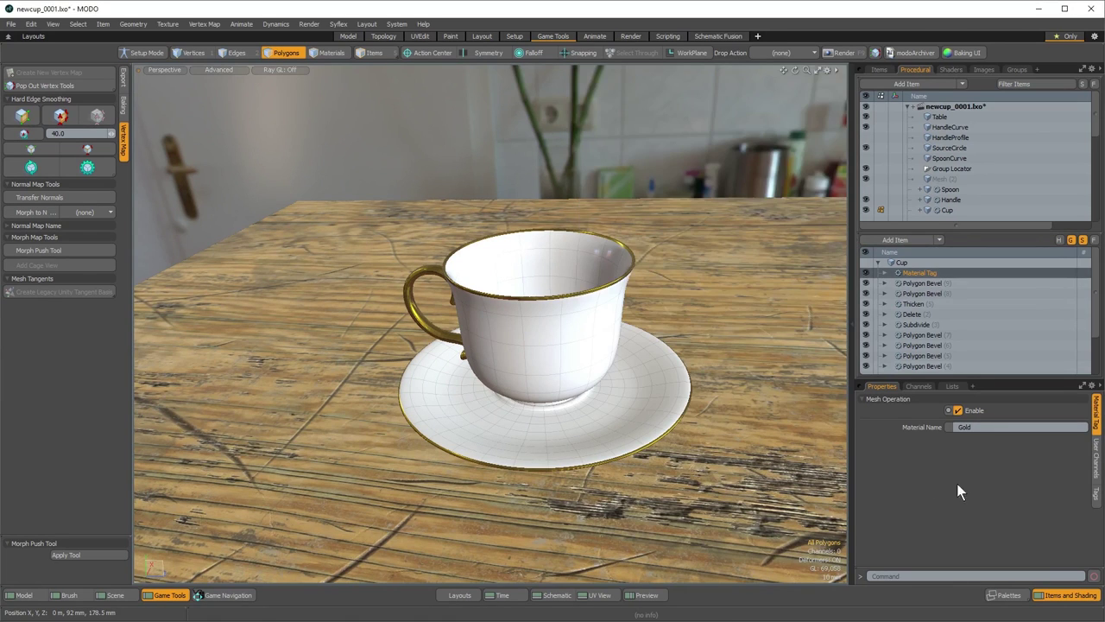
{"action": "left_click", "coordinate": [951, 69]}
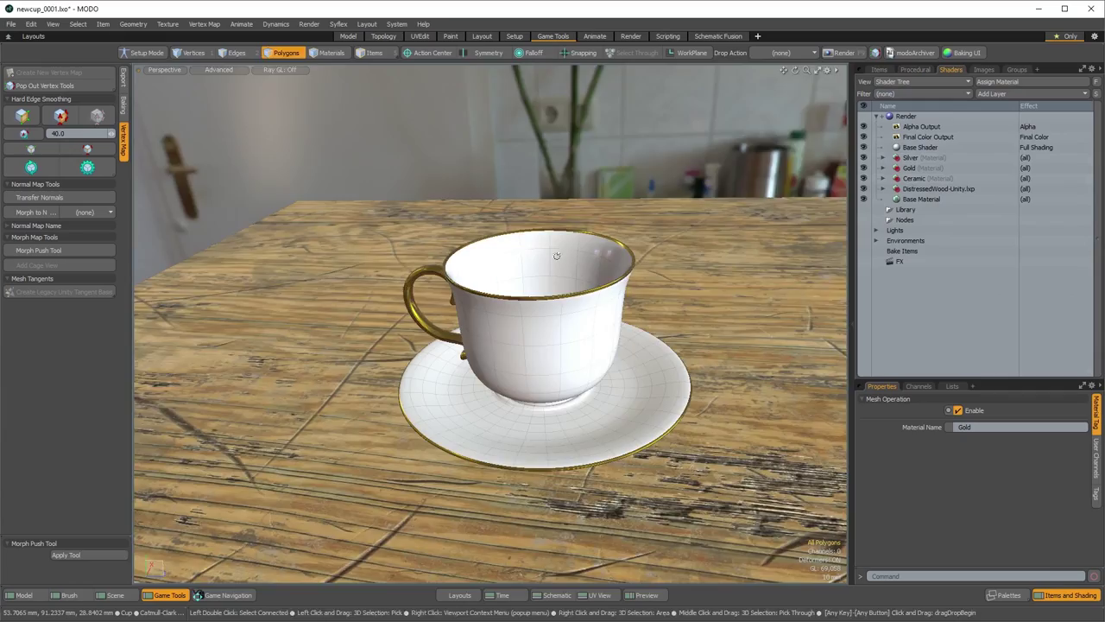
{"action": "left_click_drag", "start_coordinate": [627, 264], "coordinate": [585, 223], "text": "alt"}
Cycle through the component selection modes and select all connected polygons of the cup in Polygons mode
{"action": "key", "text": "space"}
{"action": "key", "text": "space"}
{"action": "key", "text": "space"}
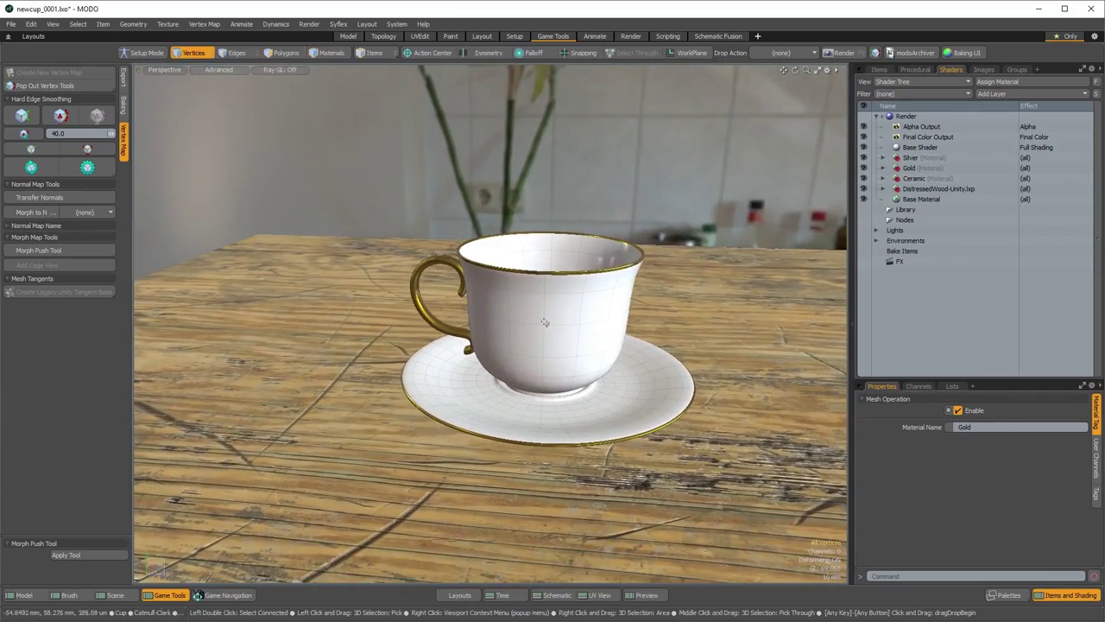
{"action": "left_click_drag", "start_coordinate": [579, 324], "coordinate": [557, 310], "text": "alt"}
{"action": "scroll", "coordinate": [571, 348], "scroll_direction": "down", "scroll_amount": 3}
{"action": "double_click", "coordinate": [560, 332]}
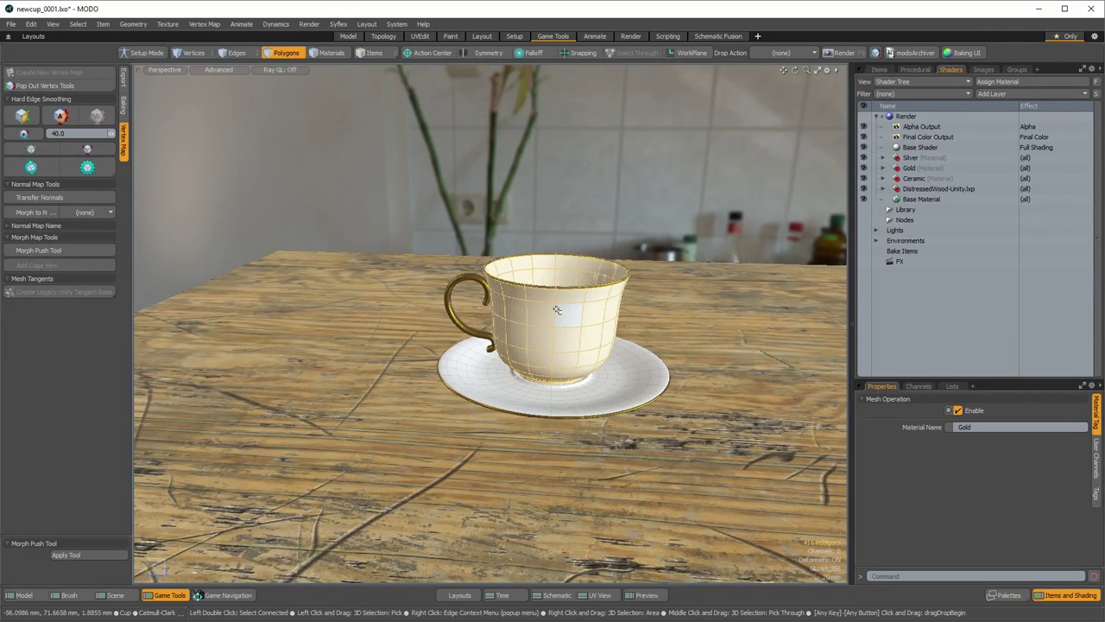
{"action": "left_click_drag", "start_coordinate": [557, 310], "coordinate": [566, 325], "text": "alt"}
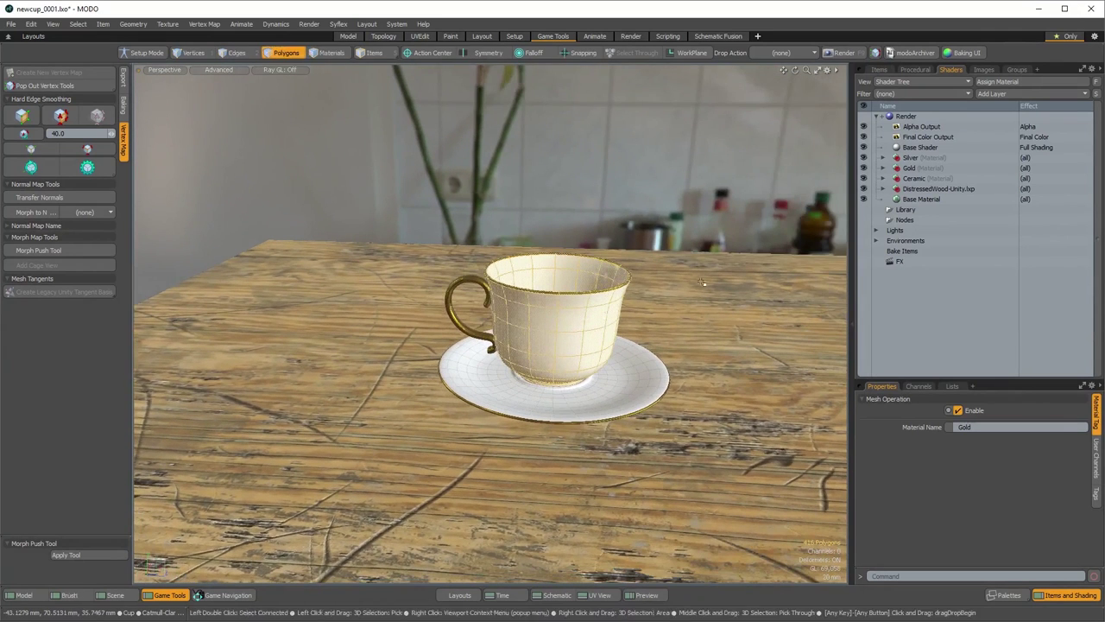
Return to the item list and add a new empty mesh item to the scene
{"action": "left_click", "coordinate": [885, 68]}
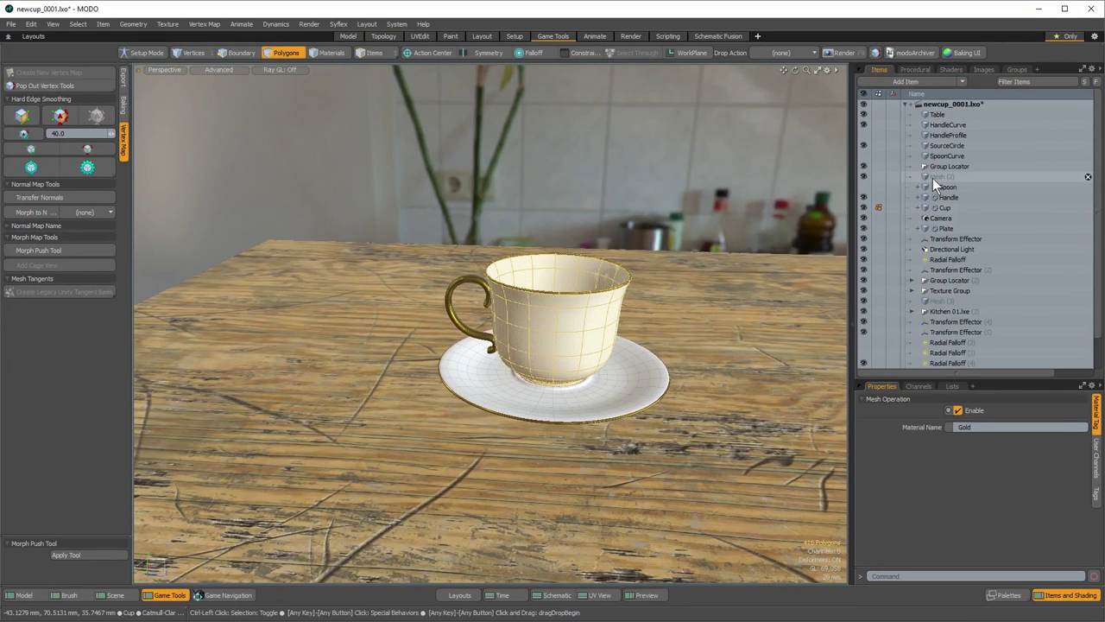
{"action": "key", "text": "n"}
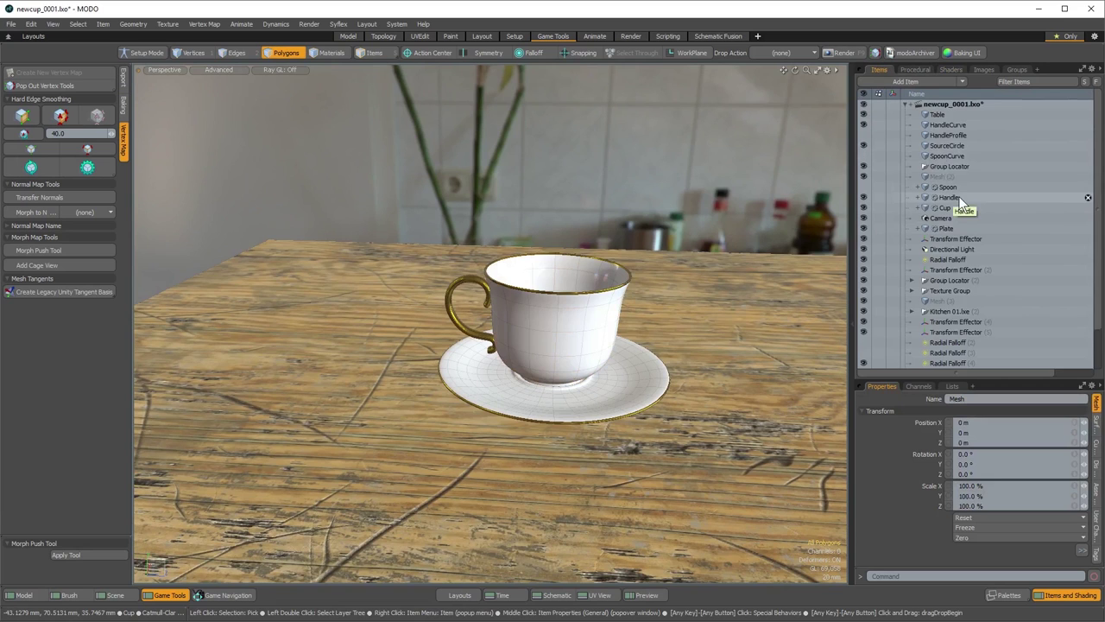
Try to move the new Mesh item's contents across the cup and undo the move
{"action": "scroll", "coordinate": [959, 197], "scroll_direction": "down", "scroll_amount": 2}
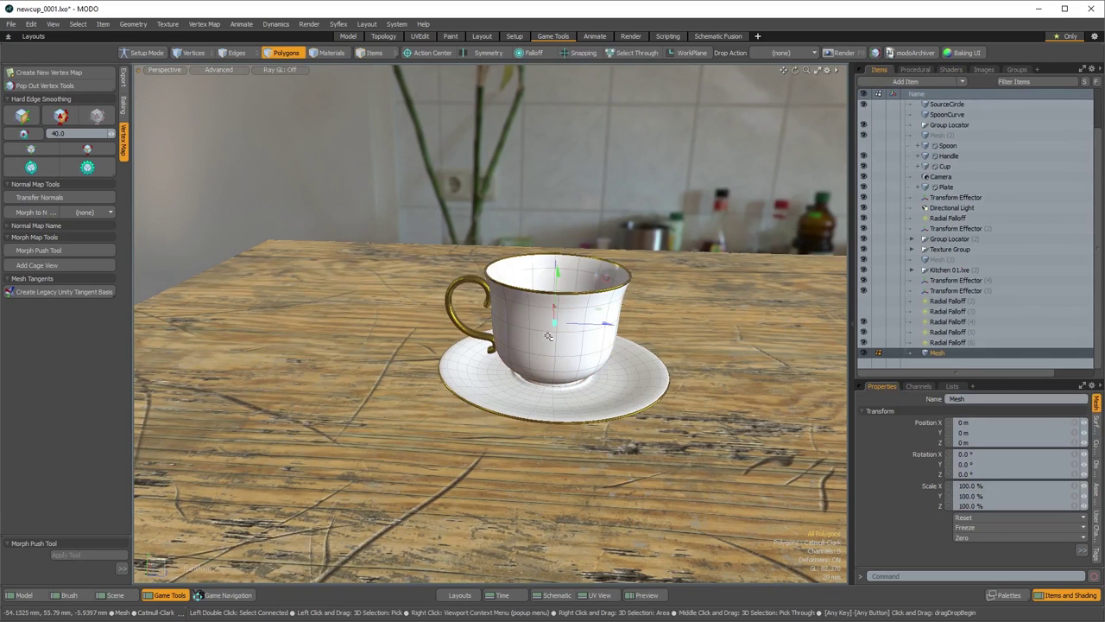
{"action": "left_click_drag", "start_coordinate": [602, 325], "coordinate": [471, 324]}
{"action": "key", "text": "ctrl+z"}
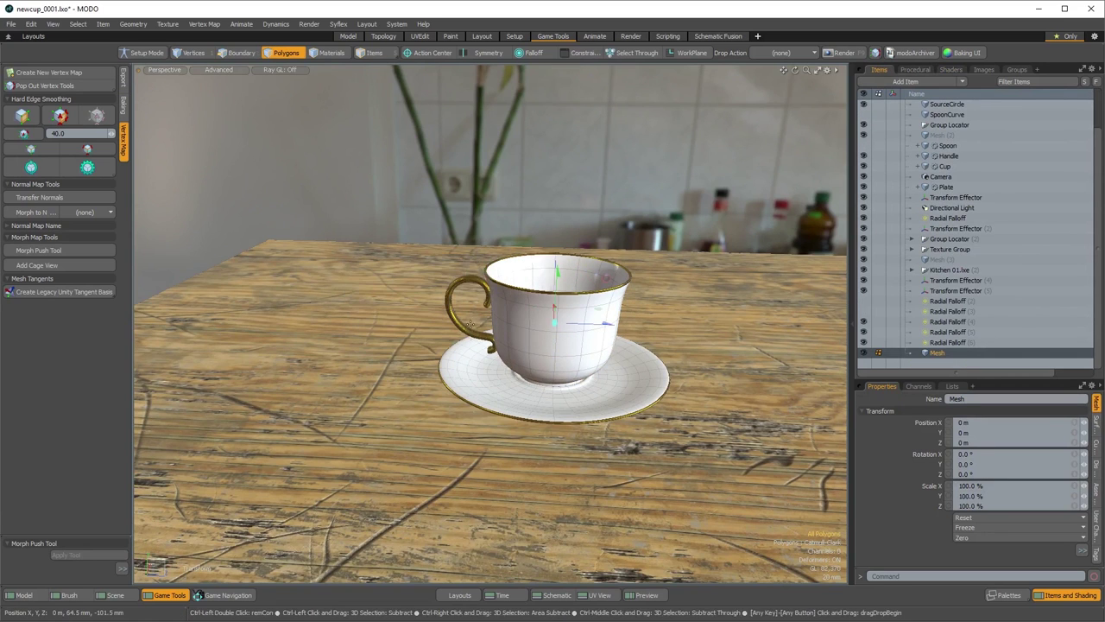
{"action": "key", "text": "q"}
Examine the cup and saucer from several angles with the transform handles active
{"action": "left_click_drag", "start_coordinate": [571, 356], "coordinate": [726, 376], "text": "alt"}
{"action": "key", "text": "w"}
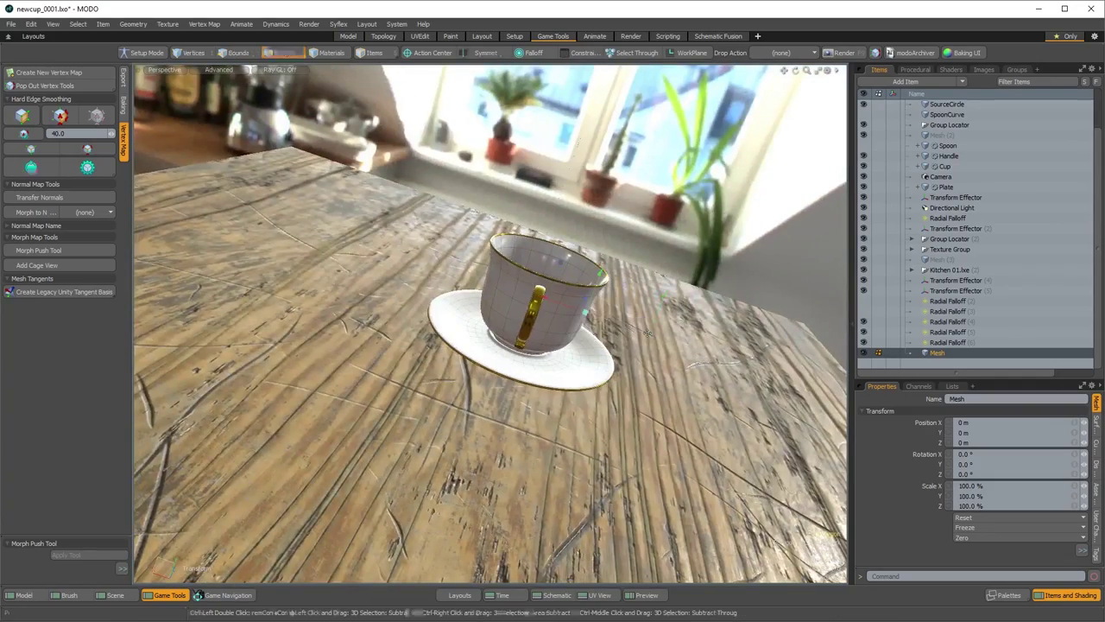
{"action": "left_click_drag", "start_coordinate": [618, 324], "coordinate": [492, 330], "text": "alt"}
{"action": "left_click_drag", "start_coordinate": [562, 383], "coordinate": [587, 341], "text": "ctrl+alt"}
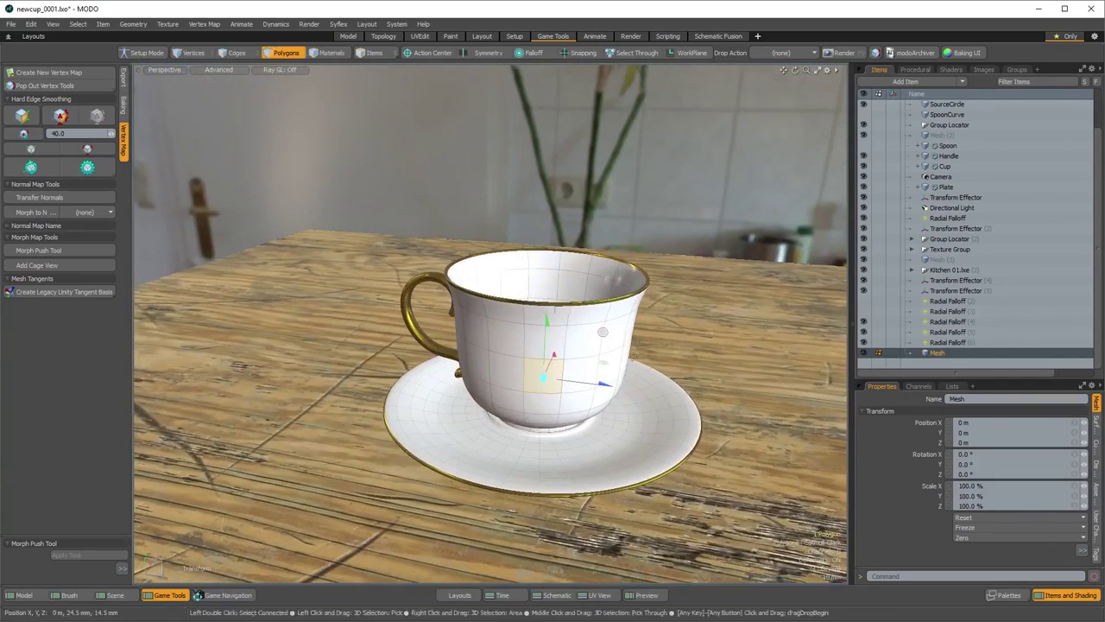
{"action": "left_click", "coordinate": [865, 353]}
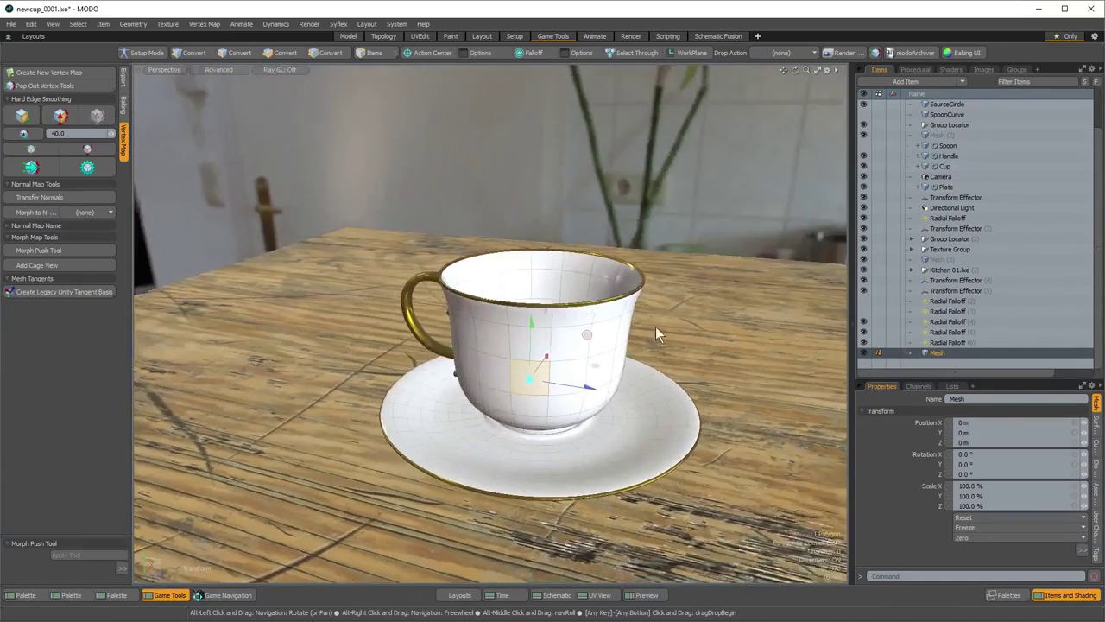
{"action": "left_click_drag", "start_coordinate": [655, 327], "coordinate": [525, 407], "text": "alt"}
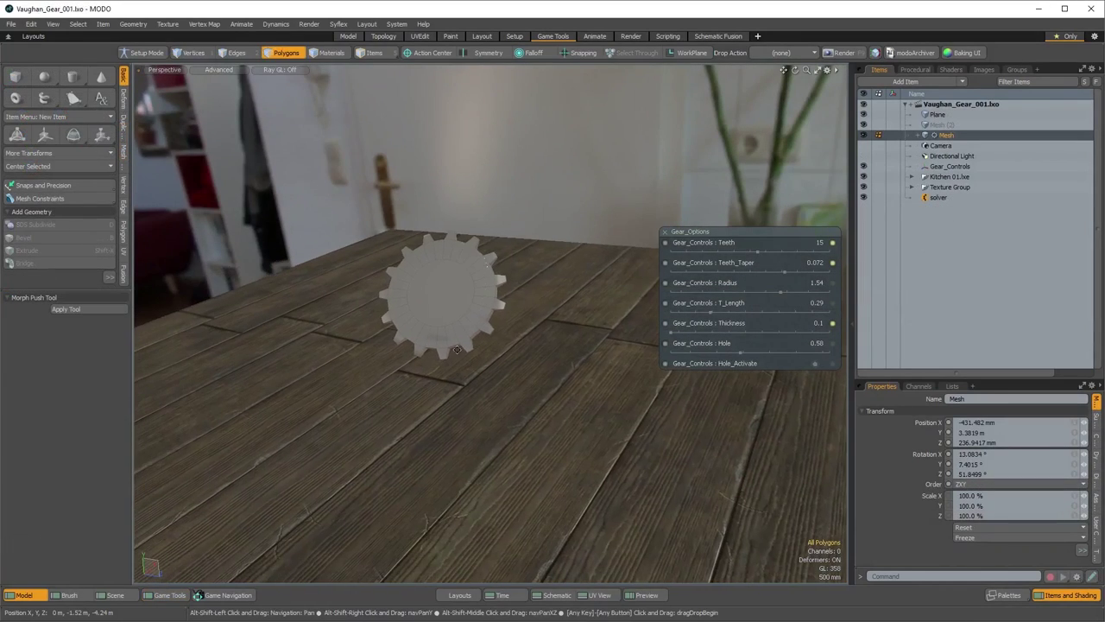
In the Vaughan_Gear_001 scene, set the gear's Teeth_Taper to 0.076, Radius to 1.58 and Thickness to 0.5
{"action": "left_click_drag", "start_coordinate": [458, 350], "coordinate": [496, 294], "text": "alt"}
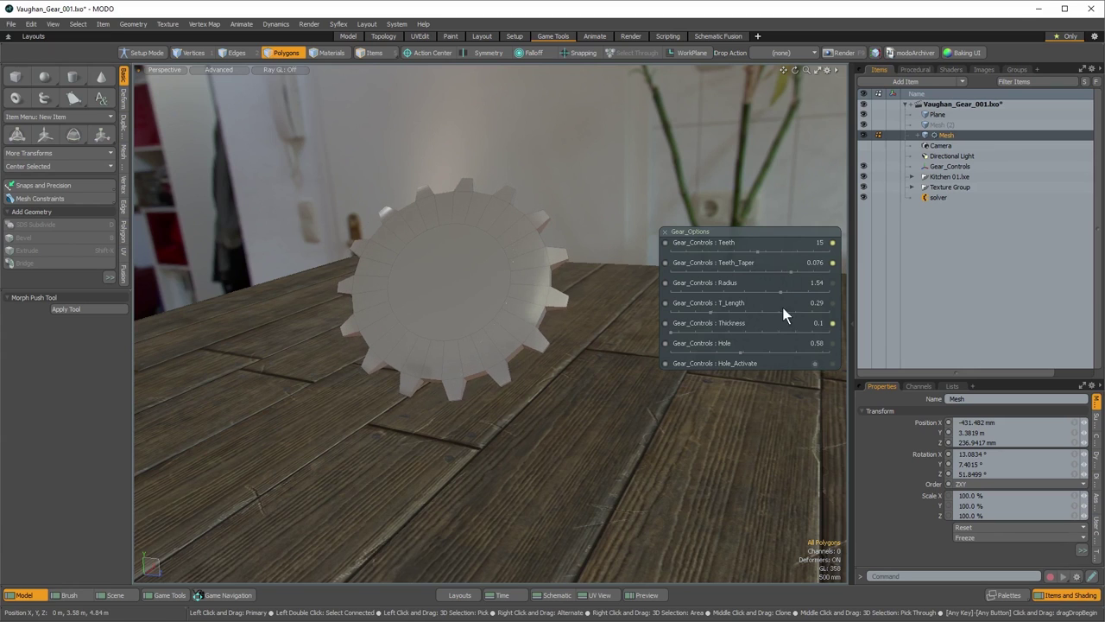
{"action": "mouse_move", "coordinate": [782, 298]}
{"action": "left_mouse_down"}
{"action": "mouse_move", "coordinate": [753, 298]}
{"action": "mouse_move", "coordinate": [803, 298]}
{"action": "mouse_move", "coordinate": [760, 297]}
{"action": "mouse_move", "coordinate": [795, 297]}
{"action": "mouse_move", "coordinate": [784, 298]}
{"action": "left_mouse_up"}
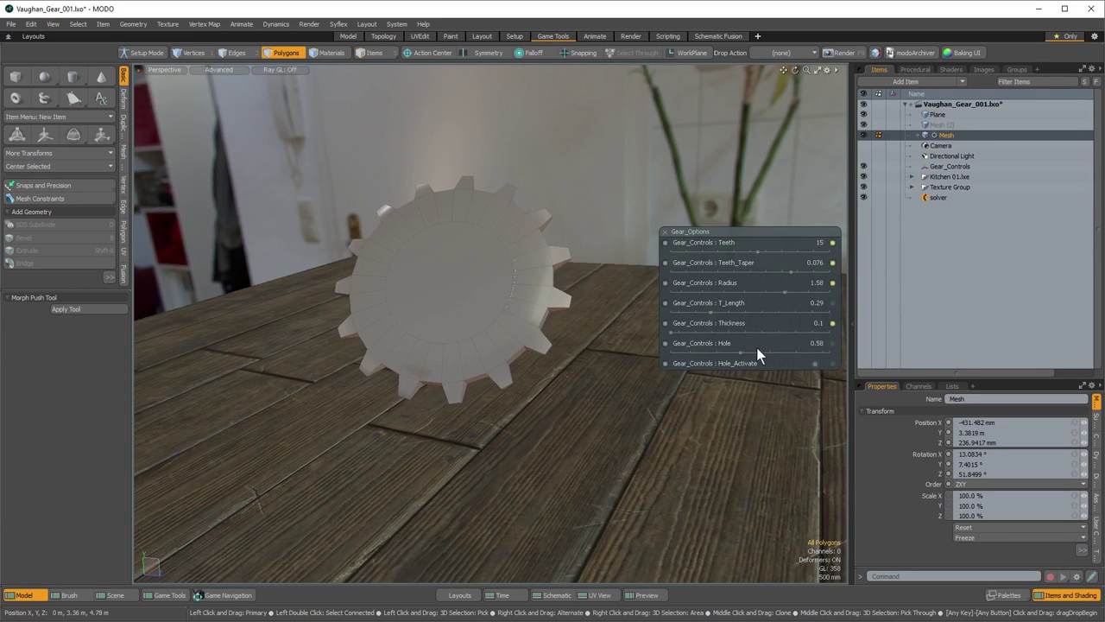
{"action": "left_click_drag", "start_coordinate": [672, 333], "coordinate": [702, 332]}
{"action": "mouse_move", "coordinate": [427, 360]}
{"action": "left_mouse_down", "text": "alt"}
{"action": "mouse_move", "coordinate": [527, 369]}
{"action": "mouse_move", "coordinate": [397, 359]}
{"action": "mouse_move", "coordinate": [432, 360]}
{"action": "left_mouse_up", "text": "alt"}
{"action": "scroll", "coordinate": [492, 363], "scroll_direction": "down", "scroll_amount": 3}
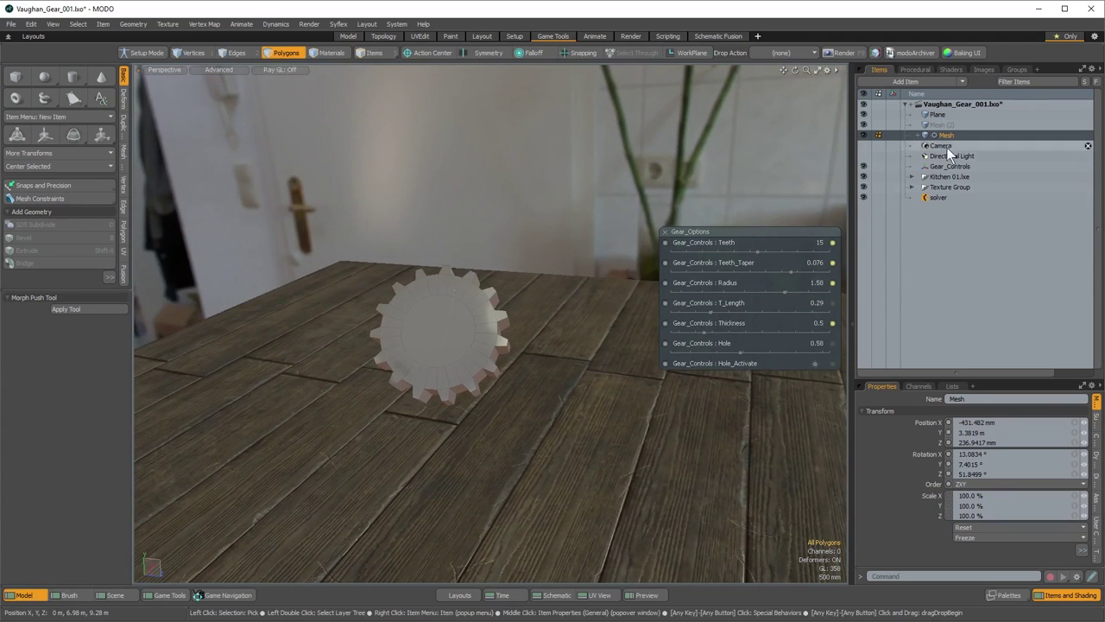
Look through the gear mesh's operation stack, then enlarge the properties area and show its dynamics settings
{"action": "left_click", "coordinate": [917, 134]}
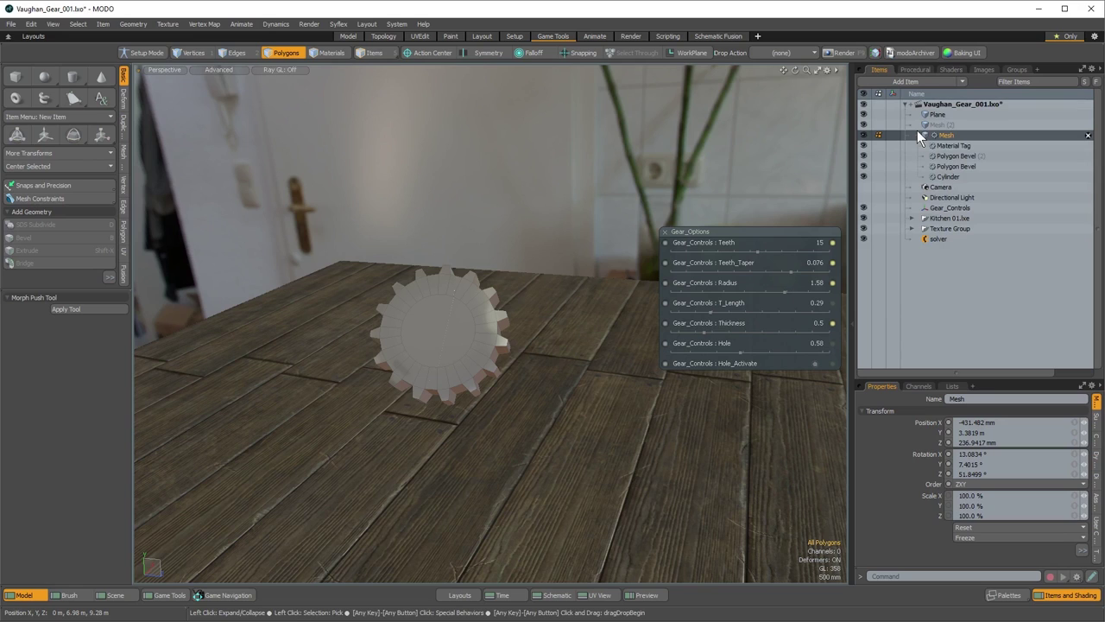
{"action": "left_click", "coordinate": [918, 134]}
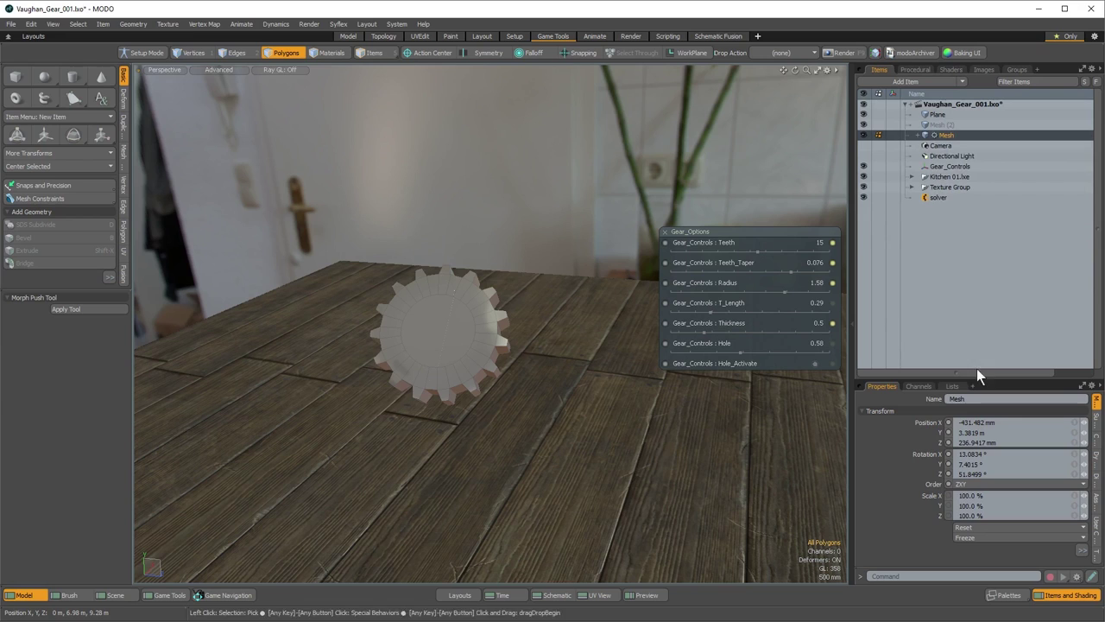
{"action": "left_click_drag", "start_coordinate": [985, 378], "coordinate": [984, 295]}
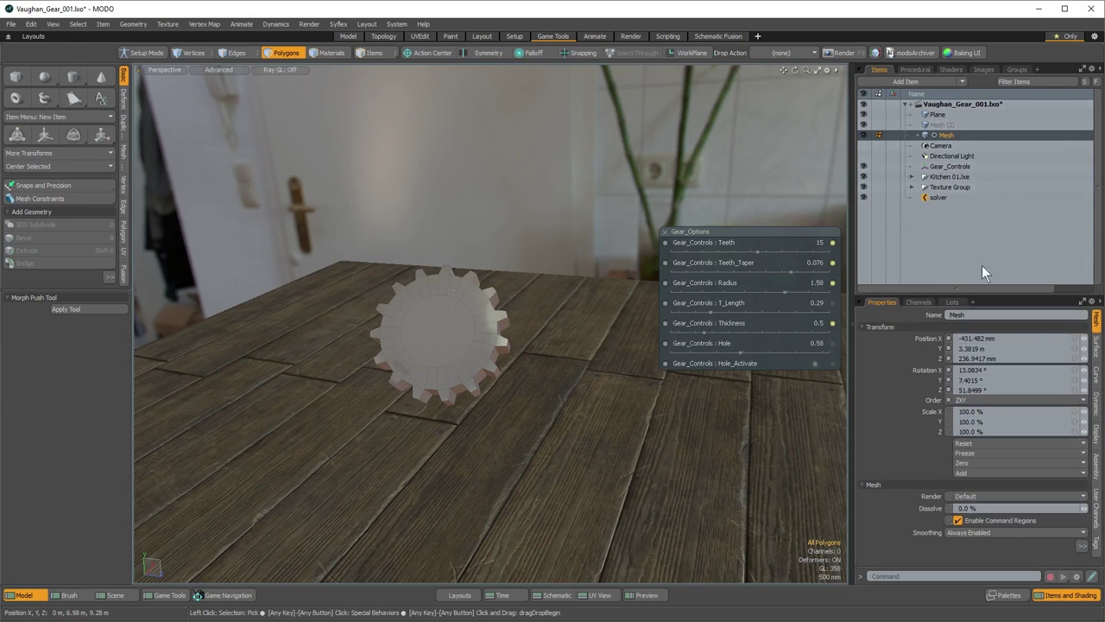
{"action": "left_click", "coordinate": [1097, 406]}
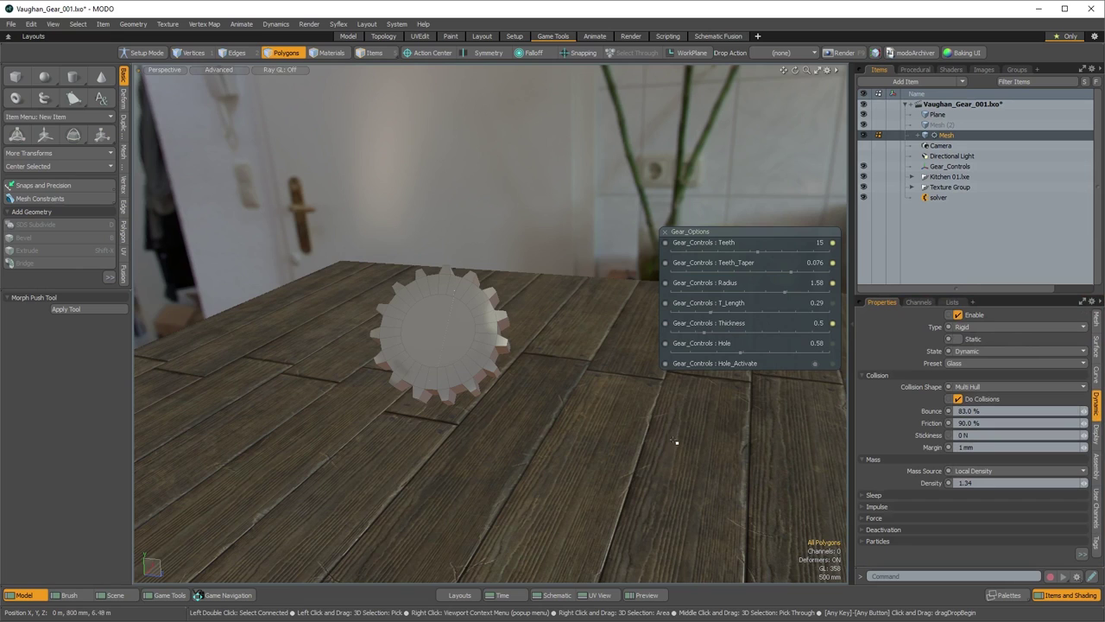
Compare the dynamics settings of the Plane with those of the gear mesh
{"action": "left_click_drag", "start_coordinate": [664, 468], "coordinate": [560, 420], "text": "alt"}
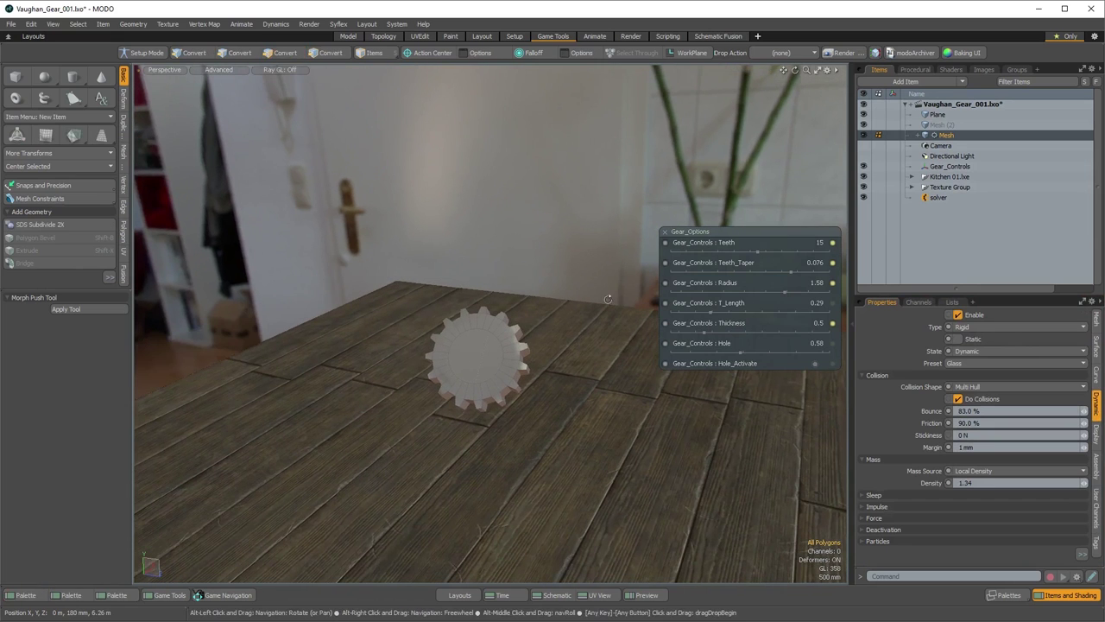
{"action": "left_click", "coordinate": [937, 114]}
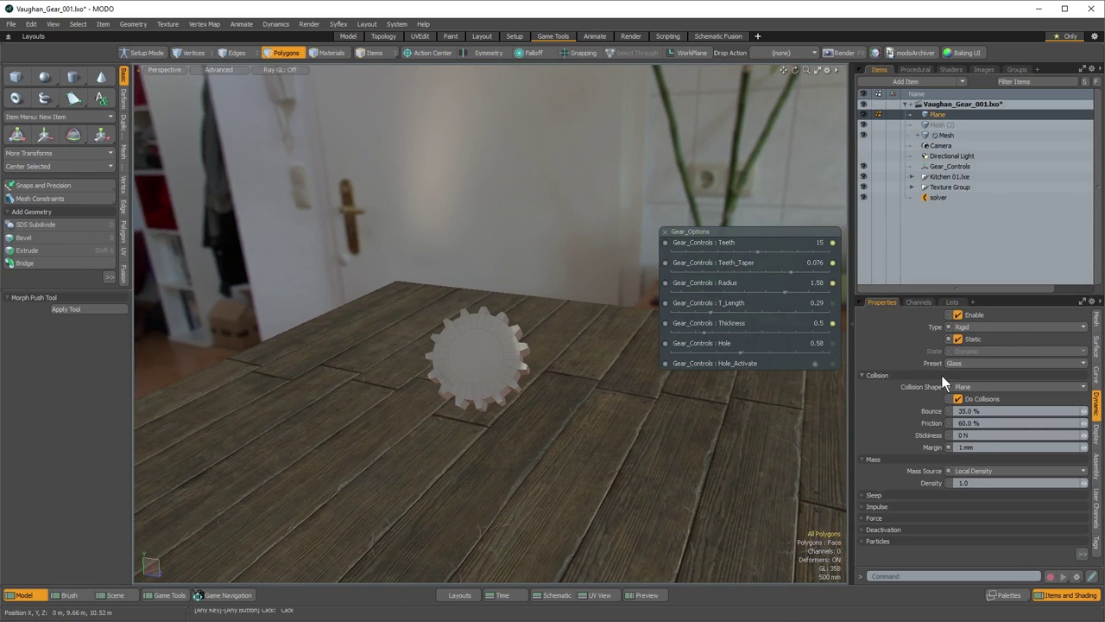
{"action": "left_click", "coordinate": [945, 135]}
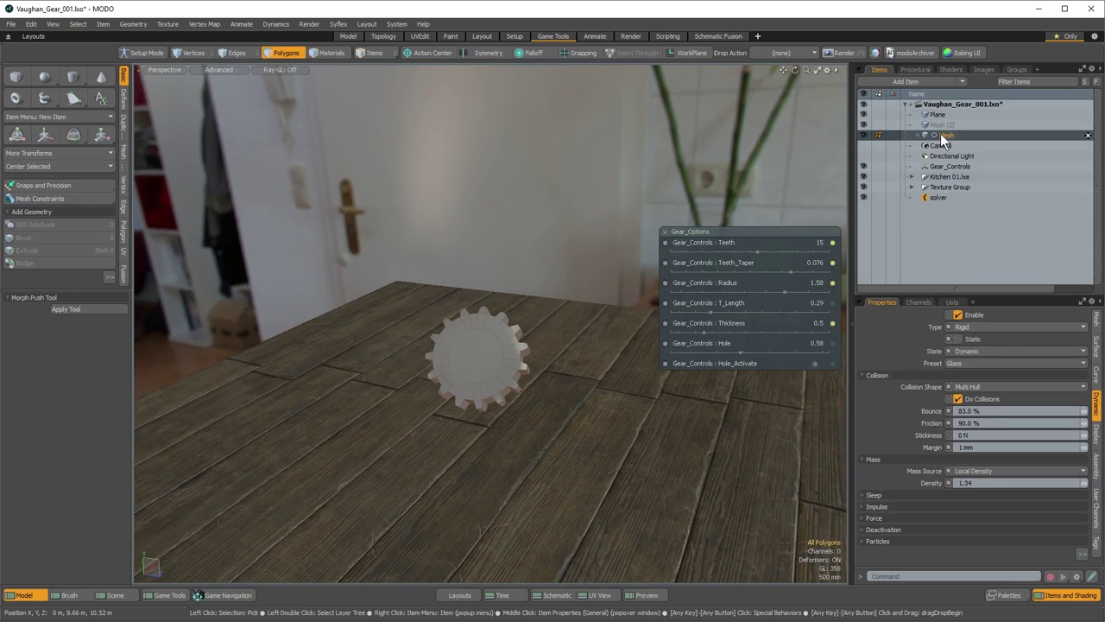
Show the timeline, run the dynamics simulation preview of the gear falling onto the plane, and stop it
{"action": "left_click_drag", "start_coordinate": [630, 406], "coordinate": [662, 404], "text": "alt"}
{"action": "left_click_drag", "start_coordinate": [652, 447], "coordinate": [723, 439], "text": "alt+shift"}
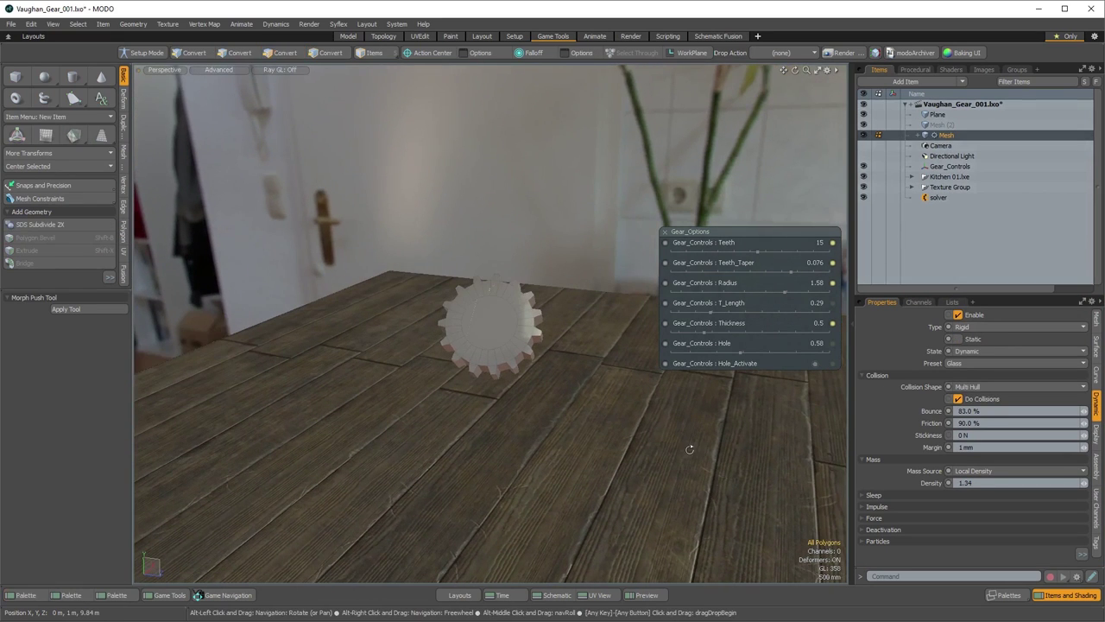
{"action": "left_click", "coordinate": [505, 595]}
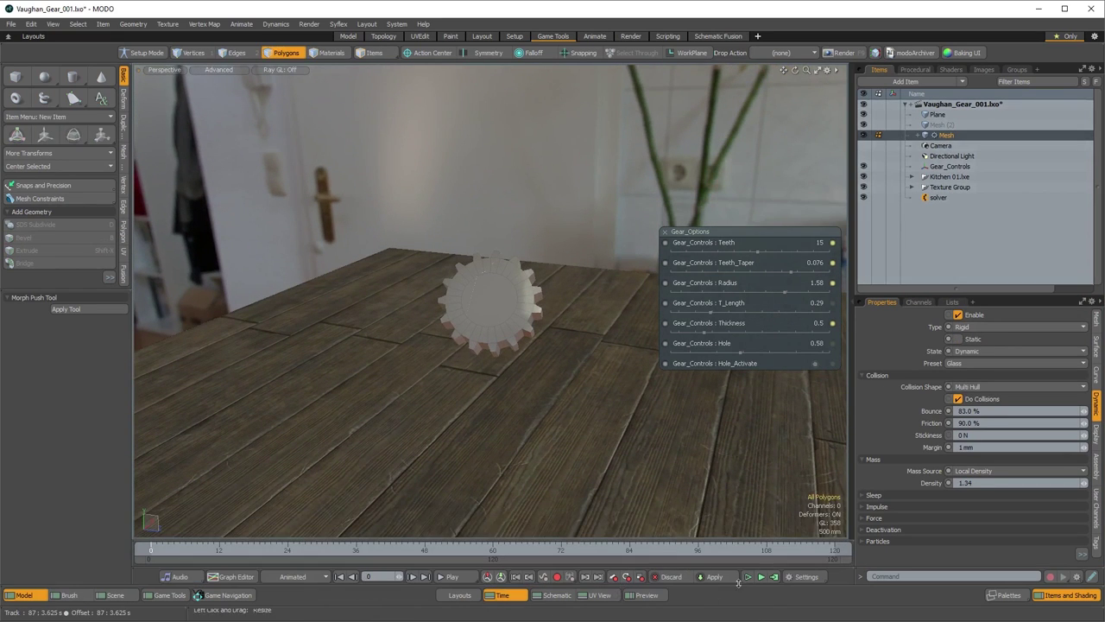
{"action": "left_click", "coordinate": [762, 576]}
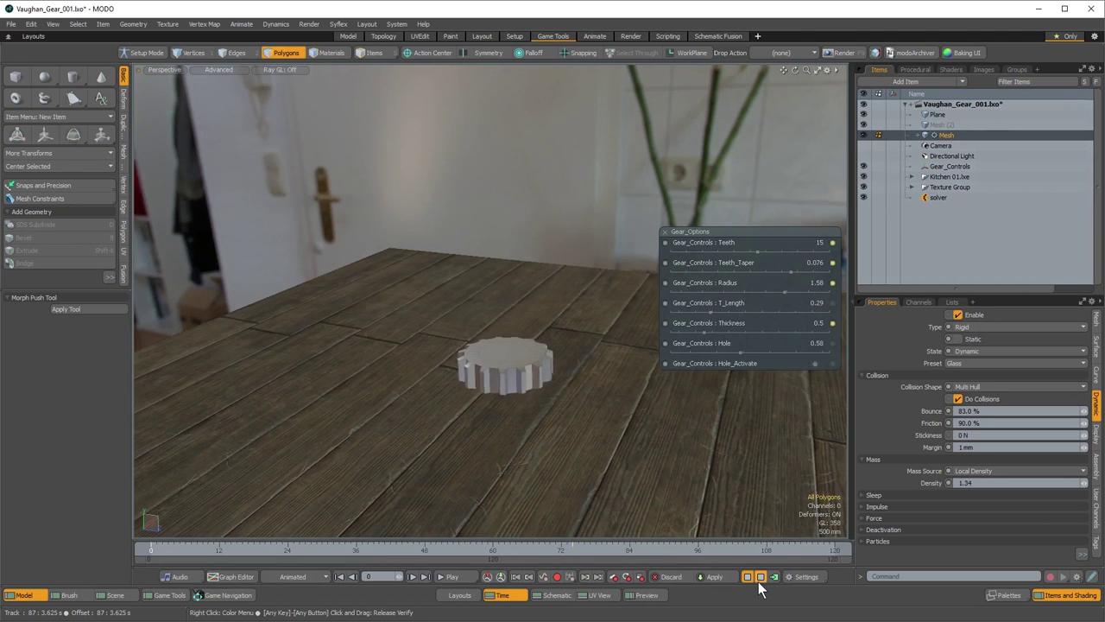
{"action": "left_click", "coordinate": [760, 578]}
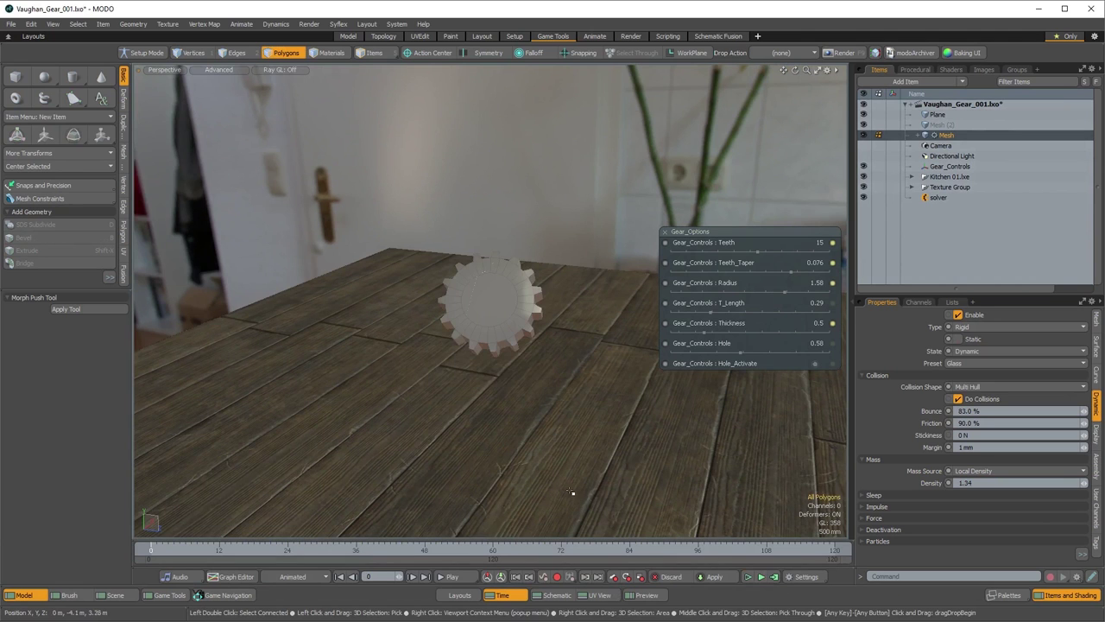
Duplicate the gear mesh together with its hierarchy and show the copy's dynamics settings
{"action": "left_click_drag", "start_coordinate": [495, 468], "coordinate": [402, 346], "text": "alt"}
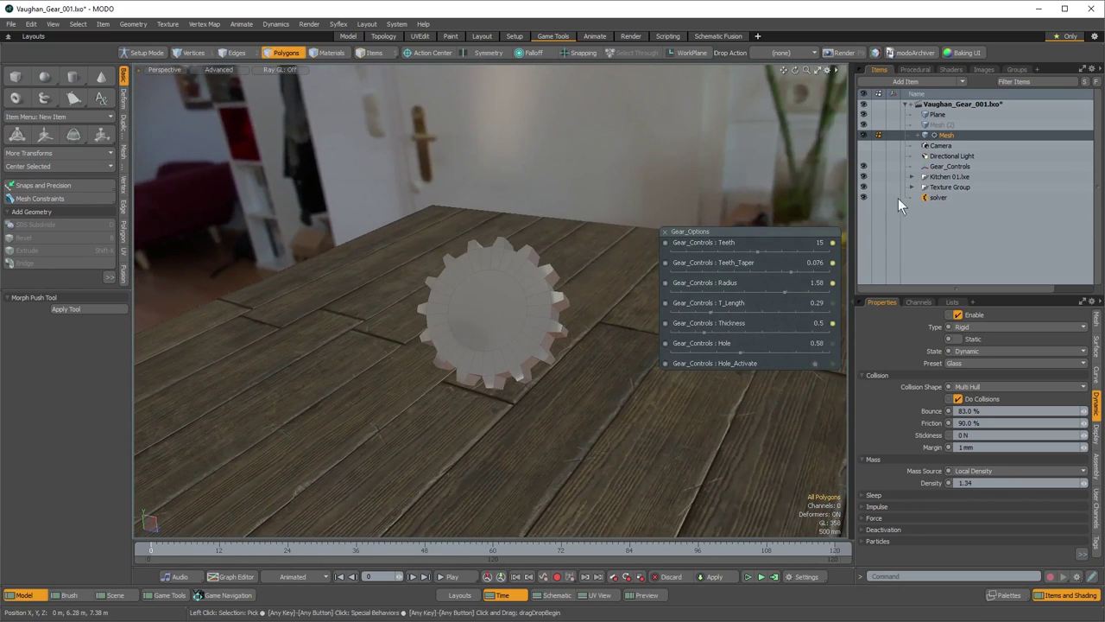
{"action": "right_click", "coordinate": [937, 134]}
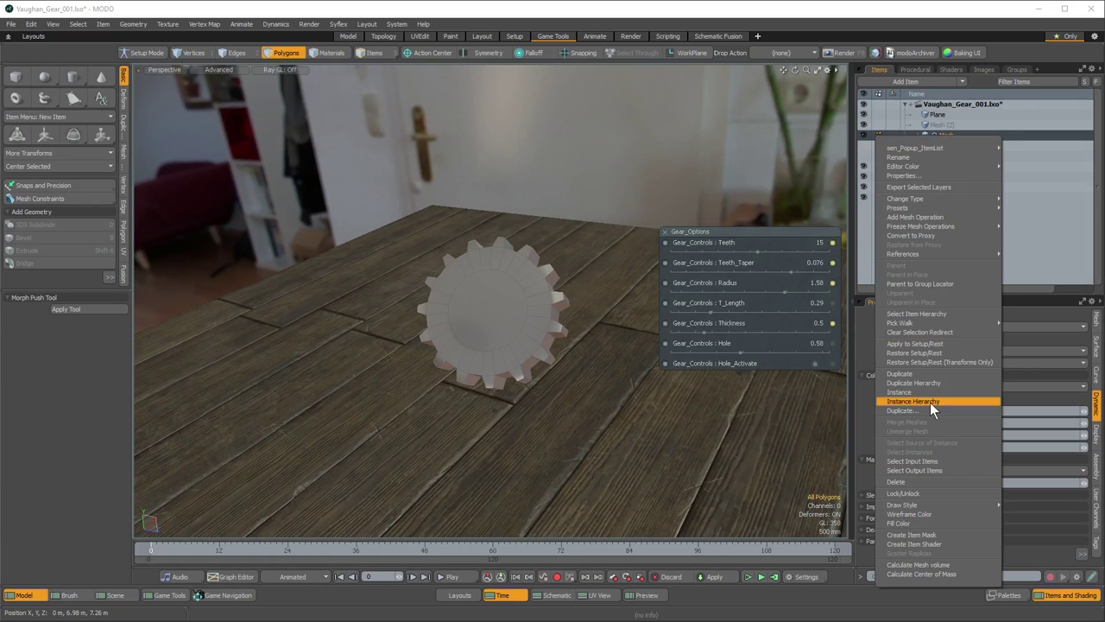
{"action": "left_click", "coordinate": [924, 381]}
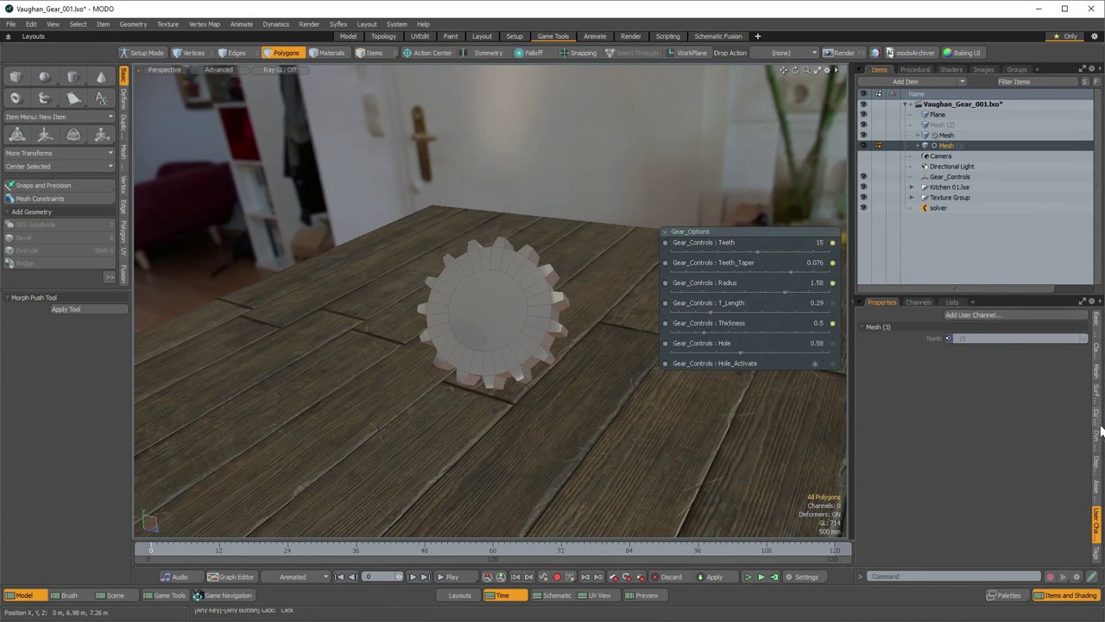
{"action": "left_click", "coordinate": [1098, 438]}
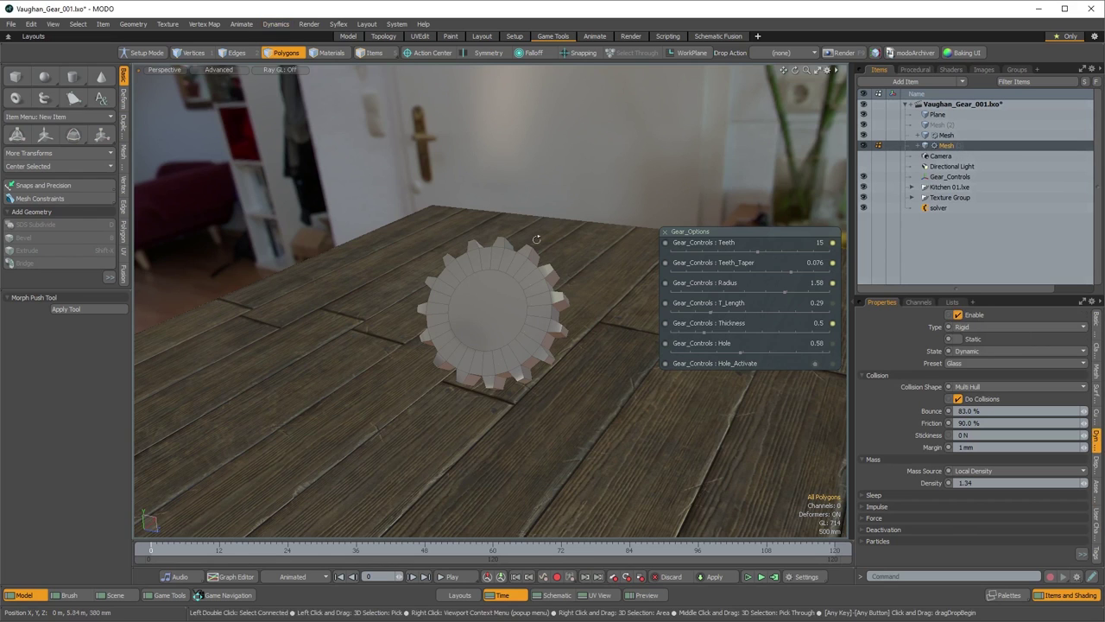
Move the duplicate gear up about 4.84 m above the original as an item, then run and stop the simulation preview
{"action": "scroll", "coordinate": [535, 239], "scroll_direction": "down", "scroll_amount": 2}
{"action": "left_click_drag", "start_coordinate": [475, 289], "coordinate": [459, 298], "text": "alt+shift"}
{"action": "key", "text": "w"}
{"action": "left_click", "coordinate": [362, 104]}
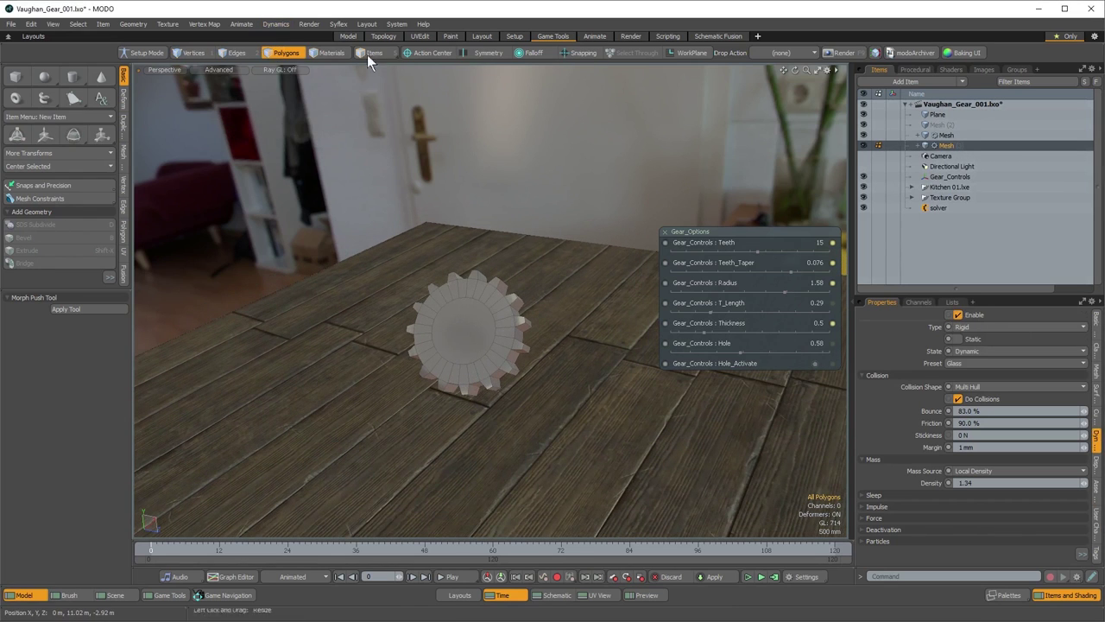
{"action": "left_click", "coordinate": [371, 53]}
{"action": "left_click_drag", "start_coordinate": [462, 303], "coordinate": [439, 130]}
{"action": "left_click_drag", "start_coordinate": [517, 431], "coordinate": [478, 424], "text": "alt"}
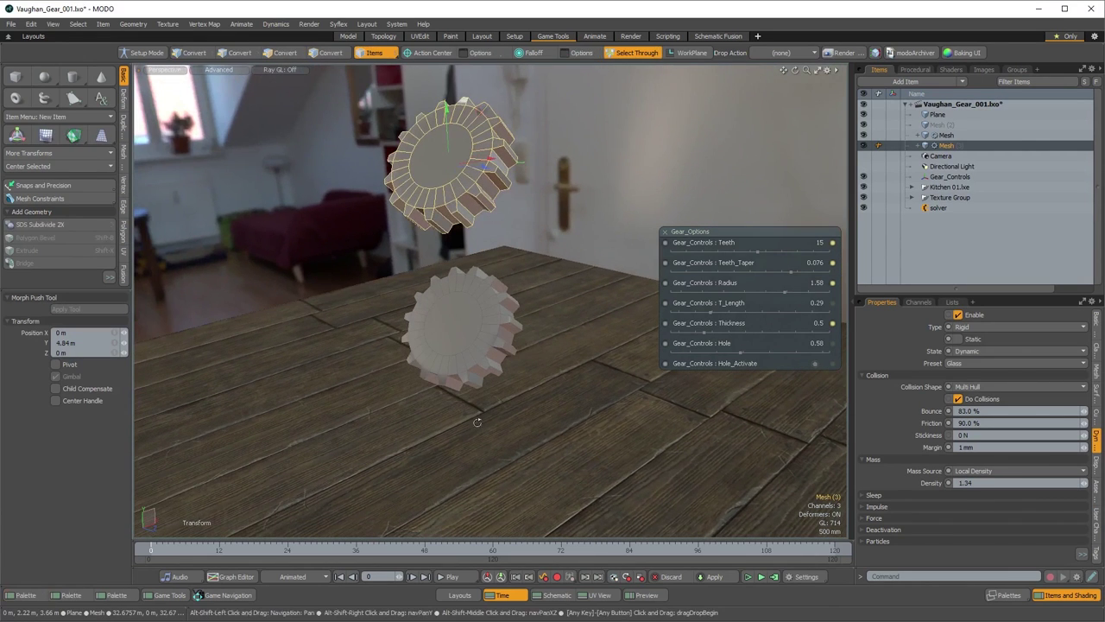
{"action": "left_click", "coordinate": [761, 576]}
{"action": "left_click", "coordinate": [761, 577]}
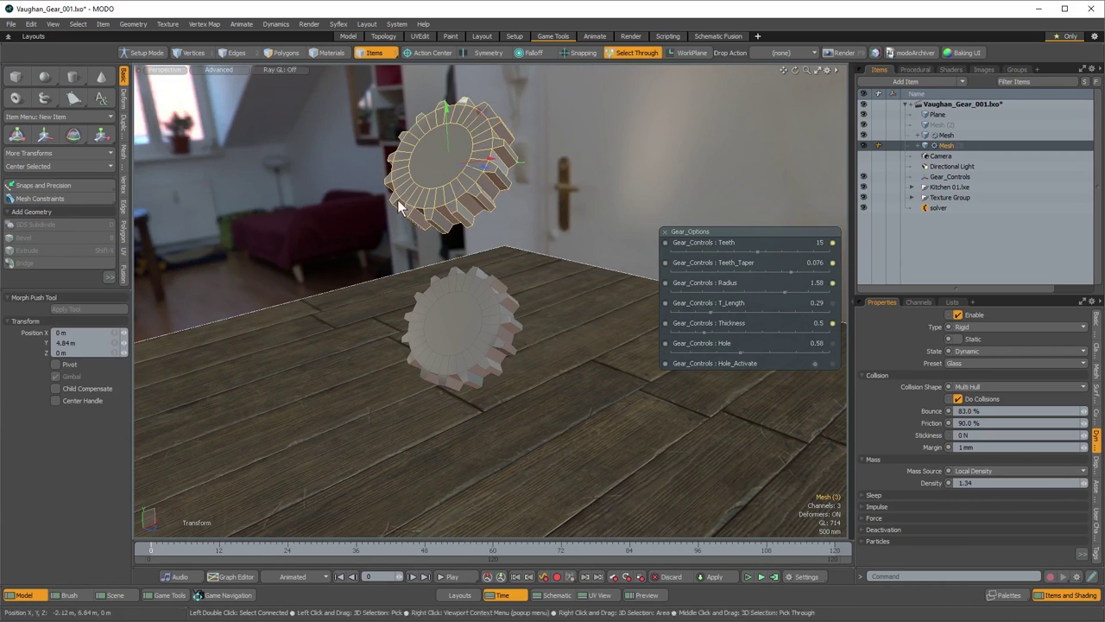
Remove the dynamics from the duplicate gear and make it a Static Rigid Body
{"action": "left_click", "coordinate": [276, 24]}
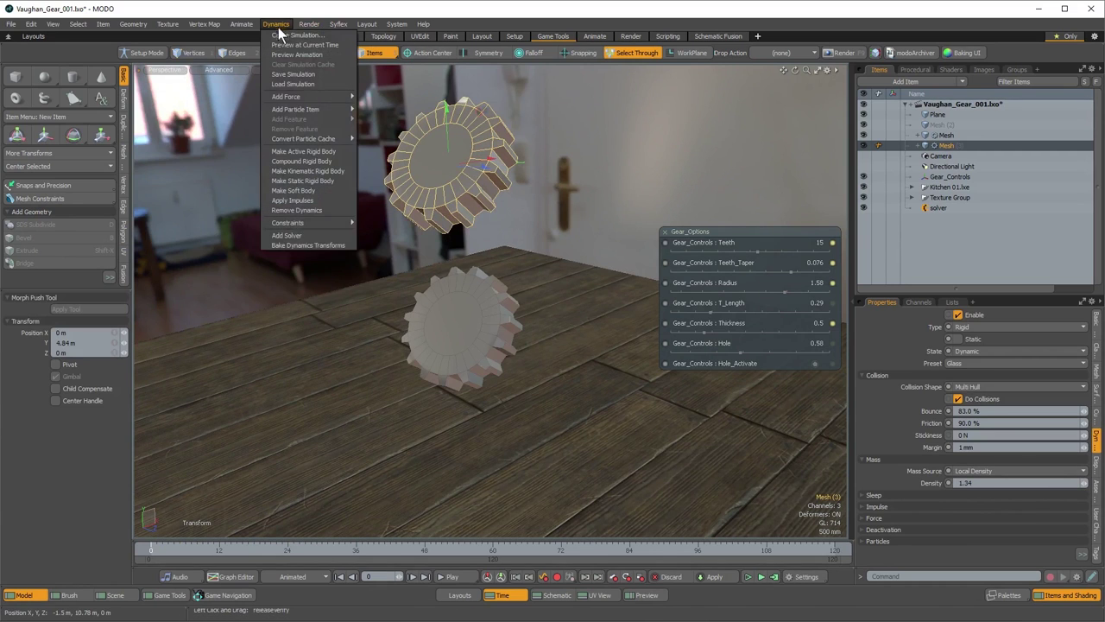
{"action": "left_click", "coordinate": [290, 210]}
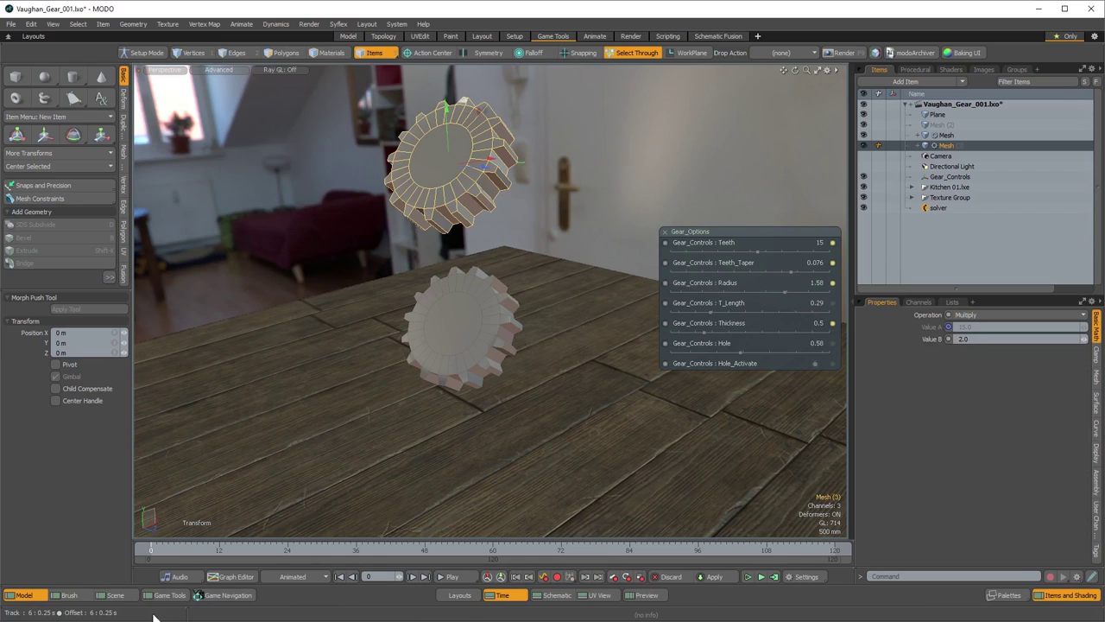
{"action": "left_click", "coordinate": [118, 595]}
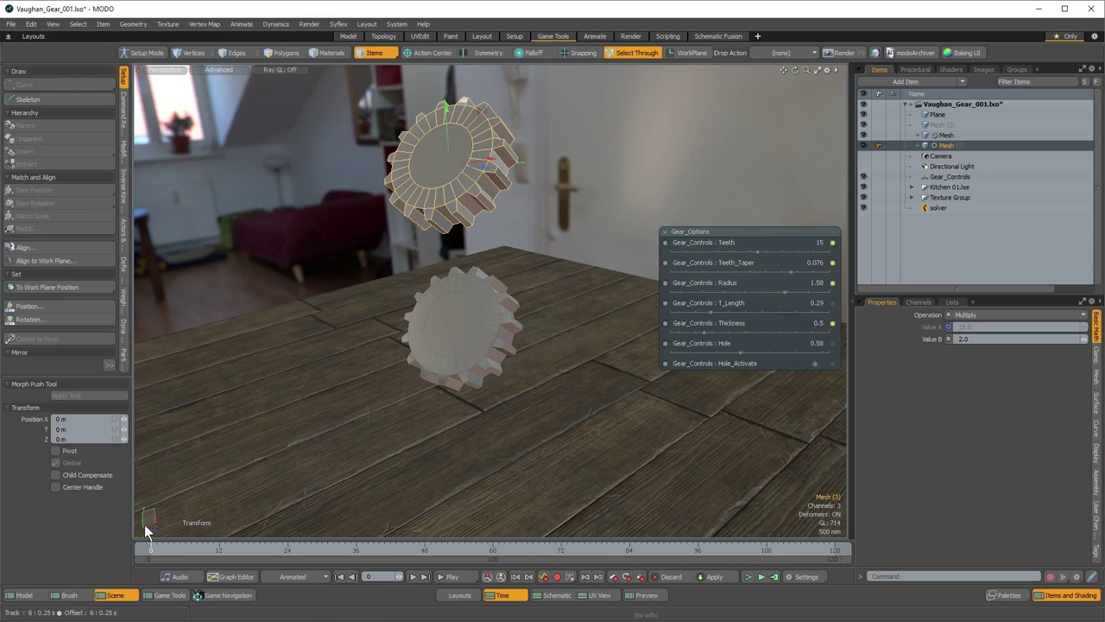
{"action": "left_click", "coordinate": [125, 333]}
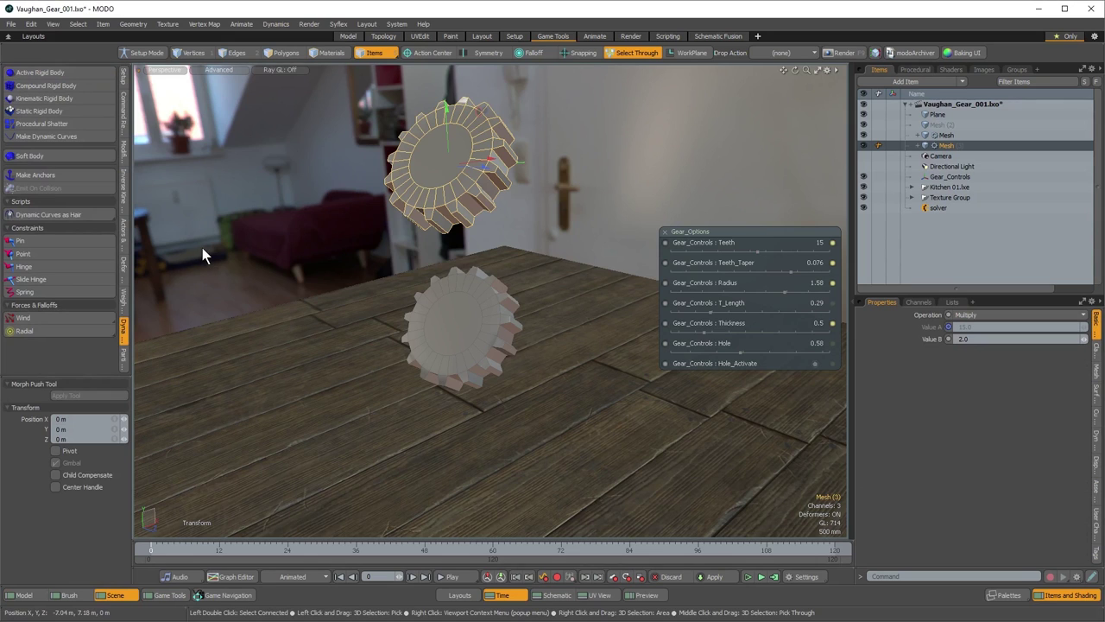
Set the duplicate gear's collision shape to Multi Hull, turn off Static, and run the simulation preview
{"action": "left_click", "coordinate": [1097, 440]}
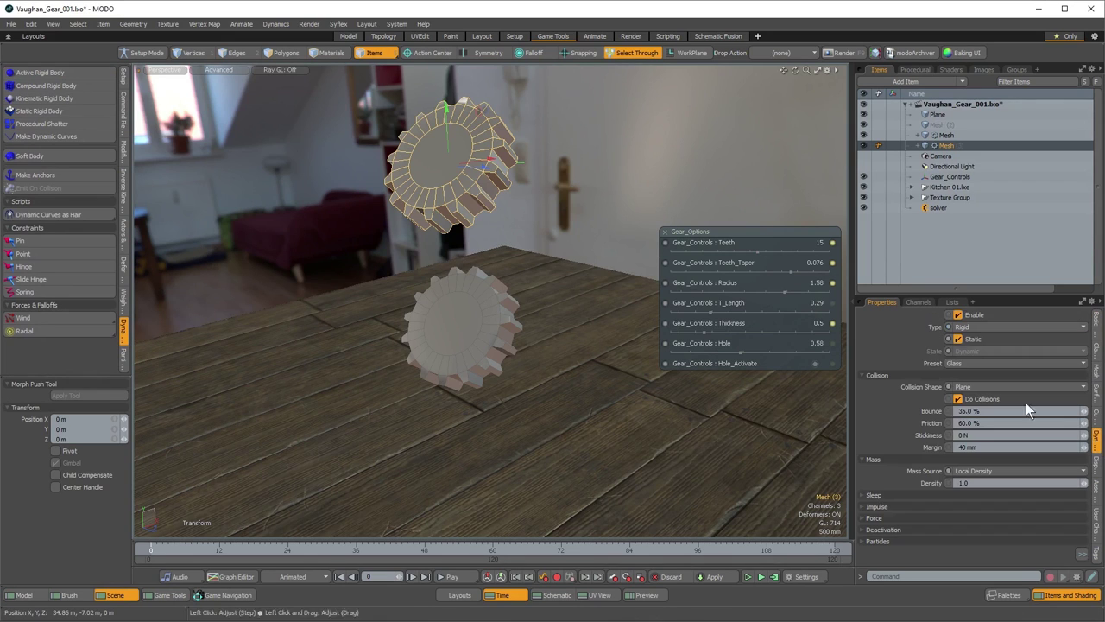
{"action": "left_click", "coordinate": [978, 387]}
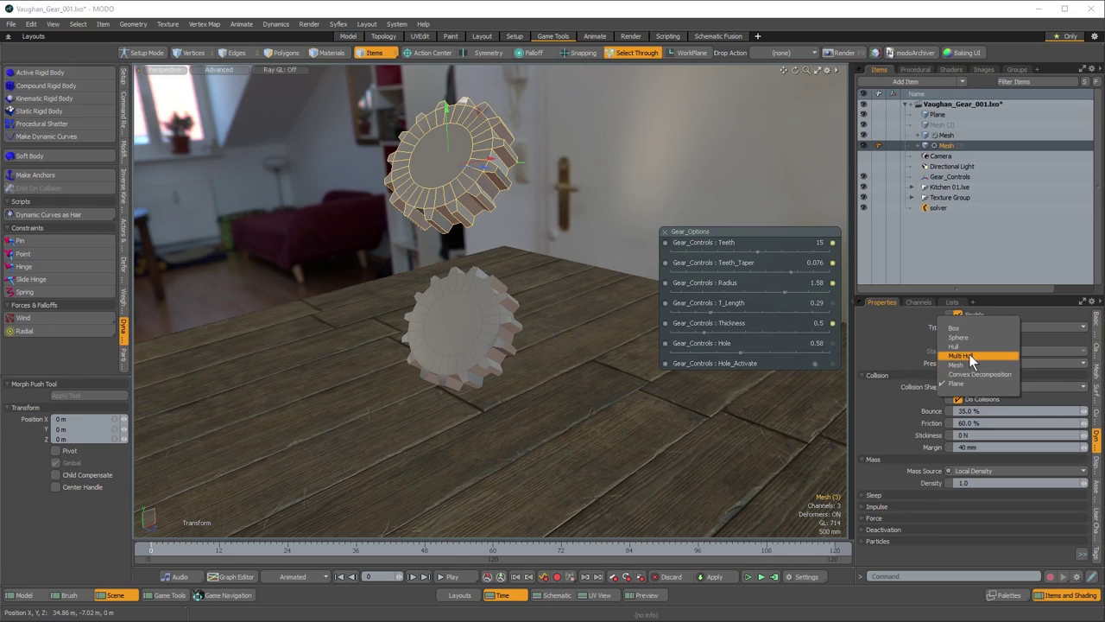
{"action": "left_click", "coordinate": [970, 355]}
{"action": "left_click", "coordinate": [957, 340]}
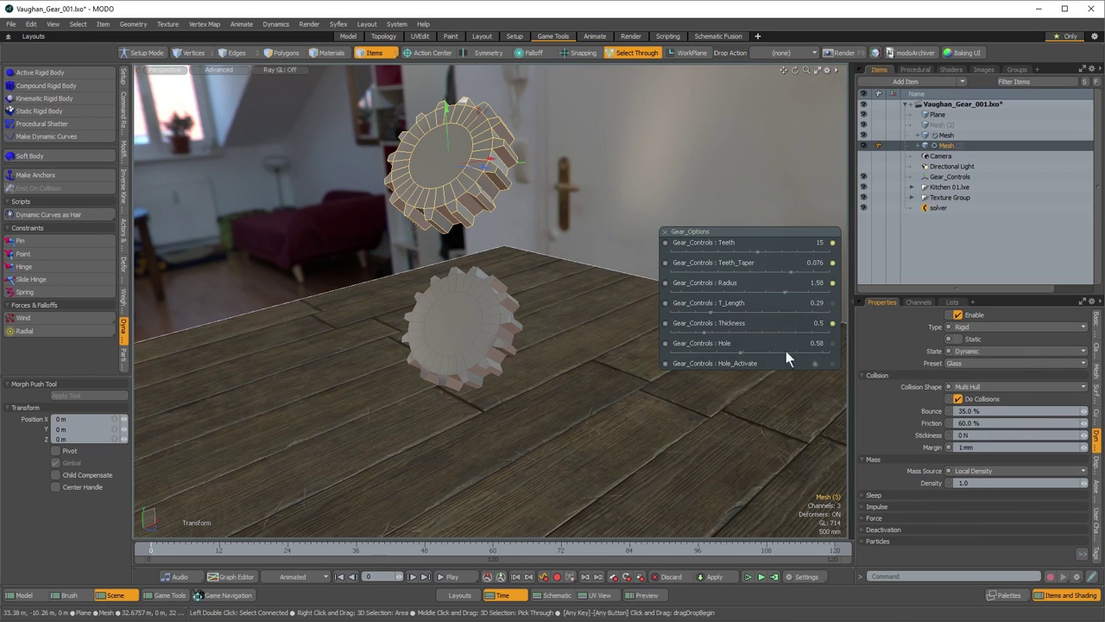
{"action": "left_click", "coordinate": [760, 577]}
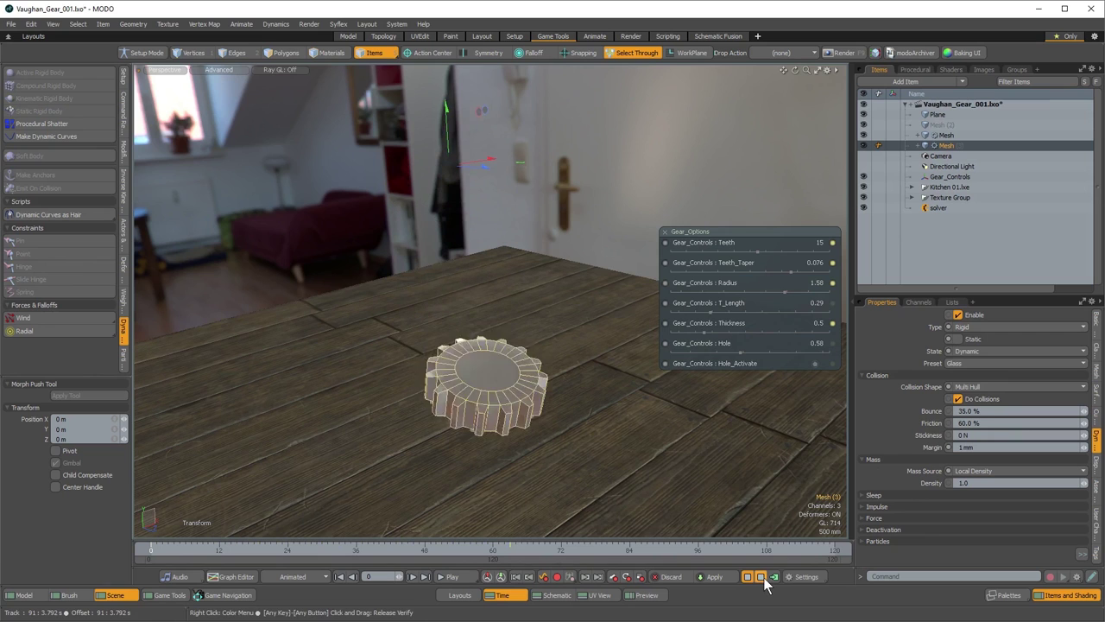
Set the gears to 24 teeth with a thickness of 0.16, and run the simulation preview on the thin gears
{"action": "left_click_drag", "start_coordinate": [605, 468], "coordinate": [724, 436], "text": "alt"}
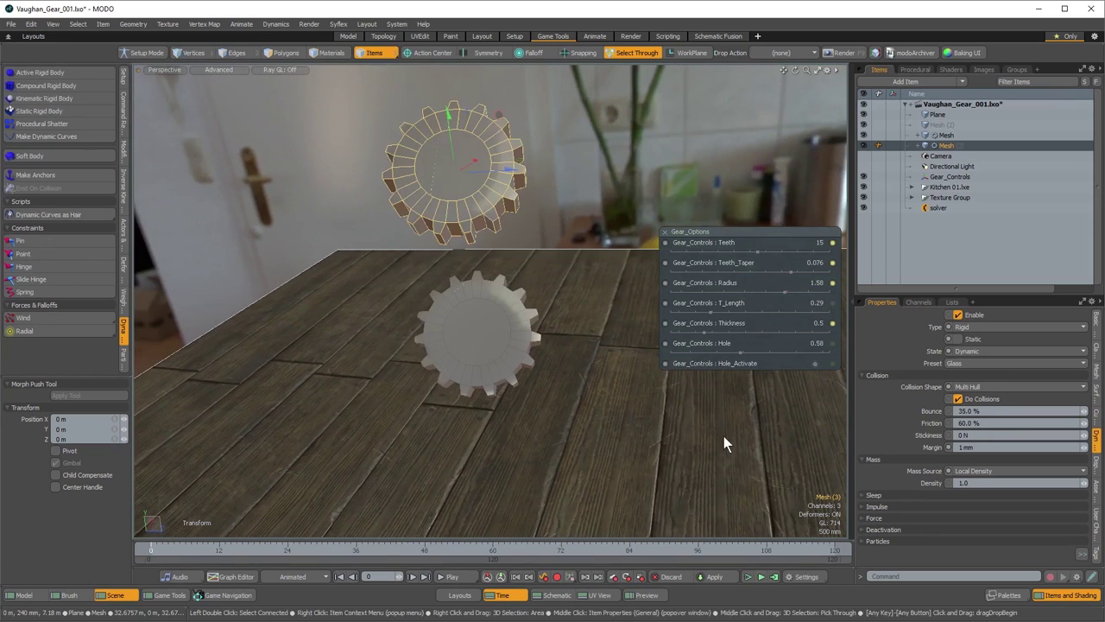
{"action": "left_click_drag", "start_coordinate": [757, 252], "coordinate": [830, 251]}
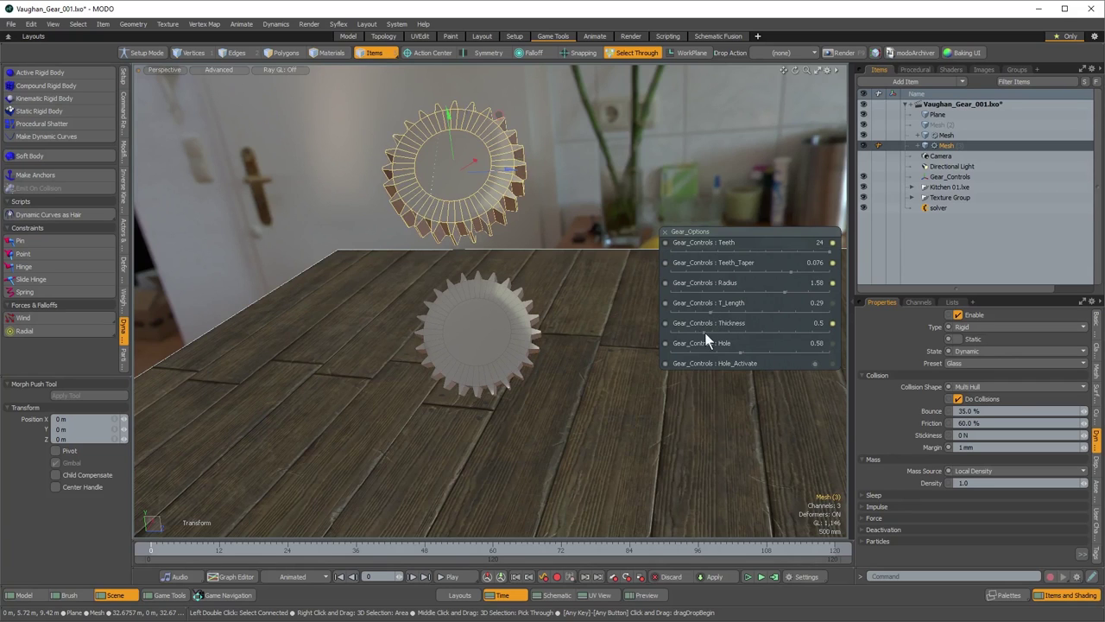
{"action": "left_click_drag", "start_coordinate": [705, 333], "coordinate": [675, 332]}
{"action": "left_click_drag", "start_coordinate": [742, 527], "coordinate": [602, 515], "text": "alt"}
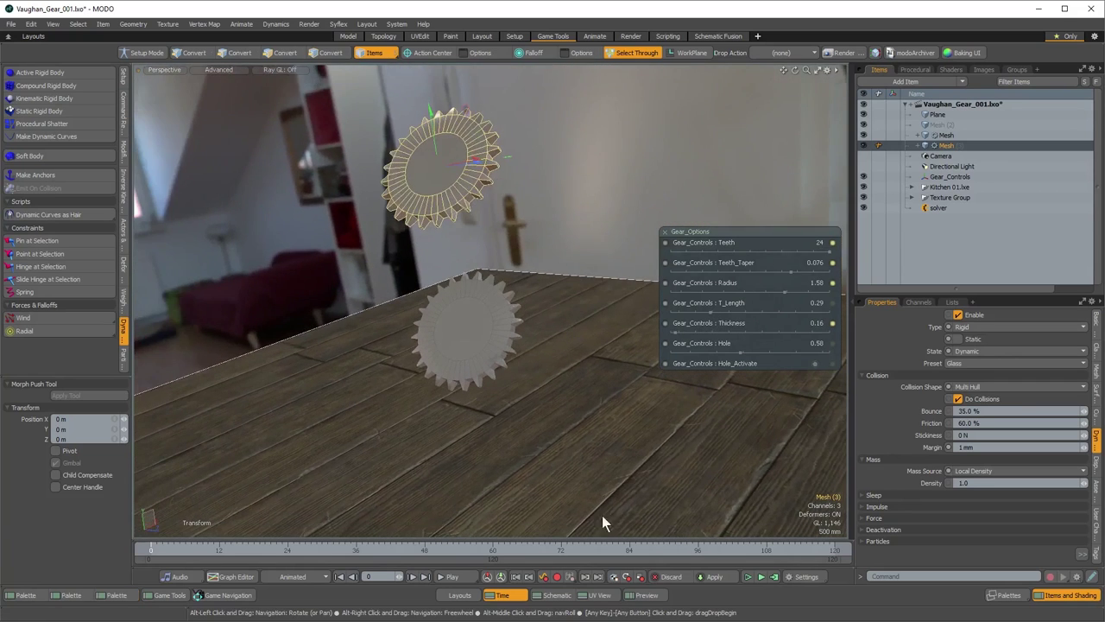
{"action": "left_click", "coordinate": [760, 578]}
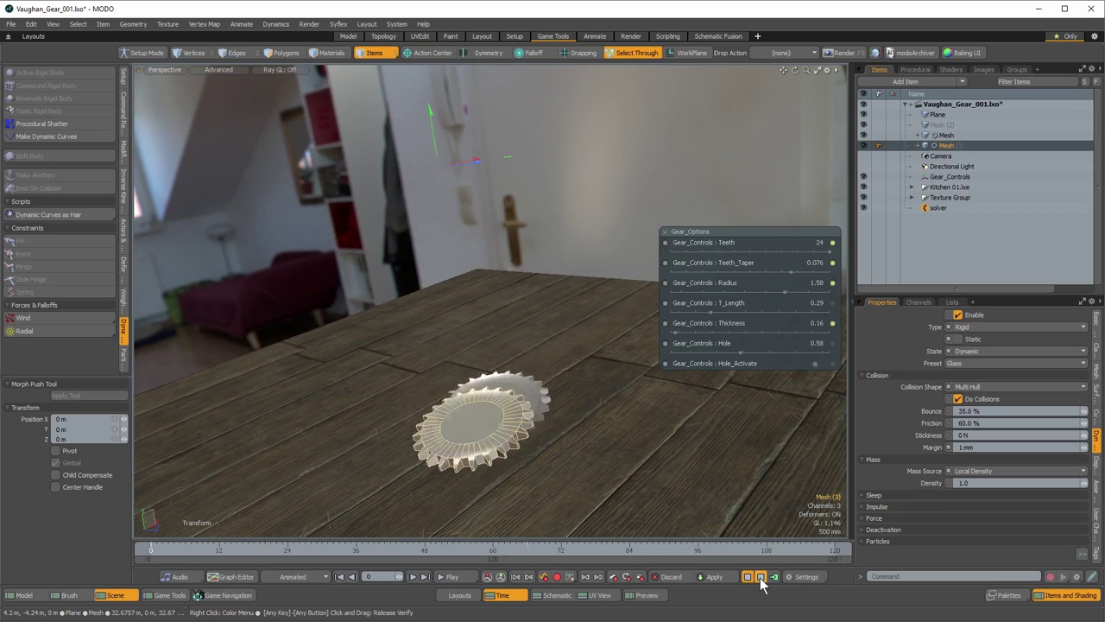
Set the gears' teeth taper to 0.015 and thickness to 1.1, and run the simulation preview again
{"action": "left_click_drag", "start_coordinate": [542, 432], "coordinate": [577, 469], "text": "alt+shift"}
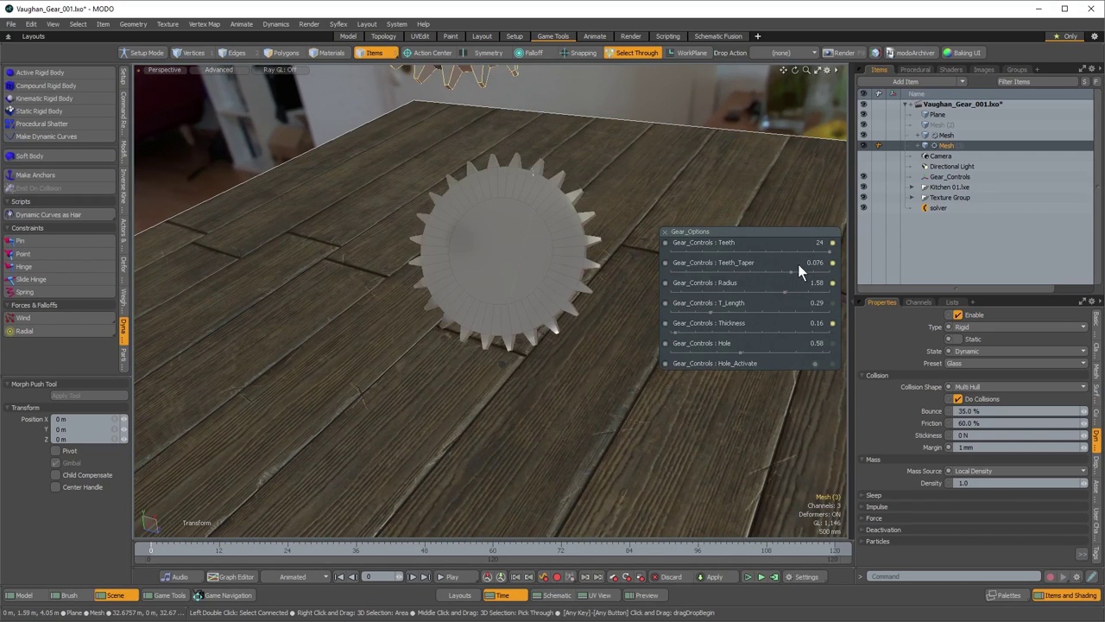
{"action": "left_click_drag", "start_coordinate": [768, 272], "coordinate": [695, 280]}
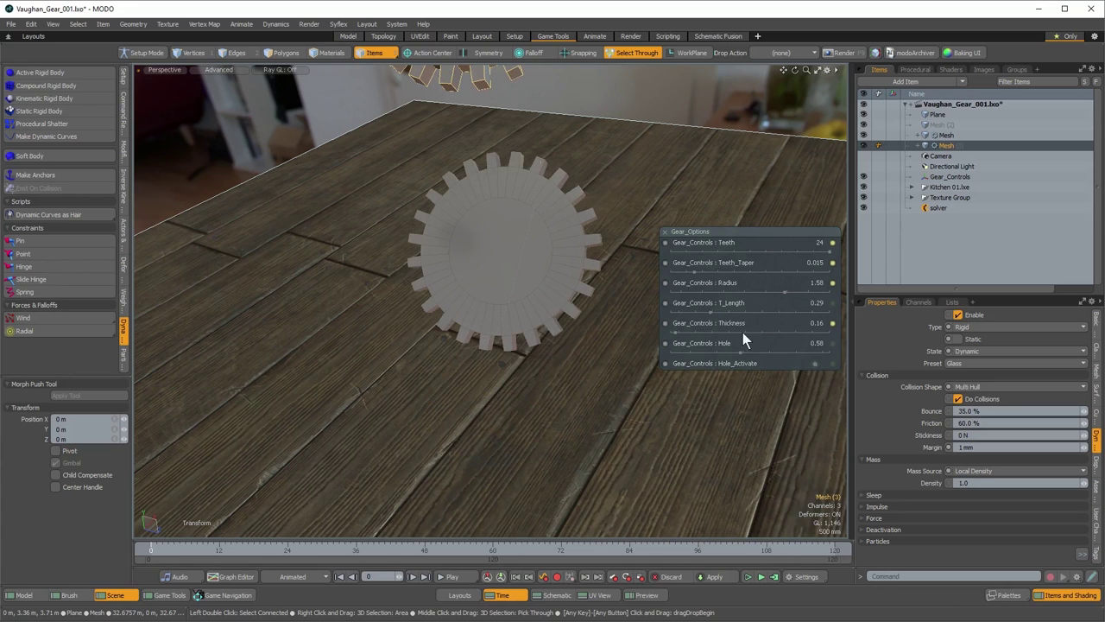
{"action": "left_click_drag", "start_coordinate": [675, 333], "coordinate": [754, 333]}
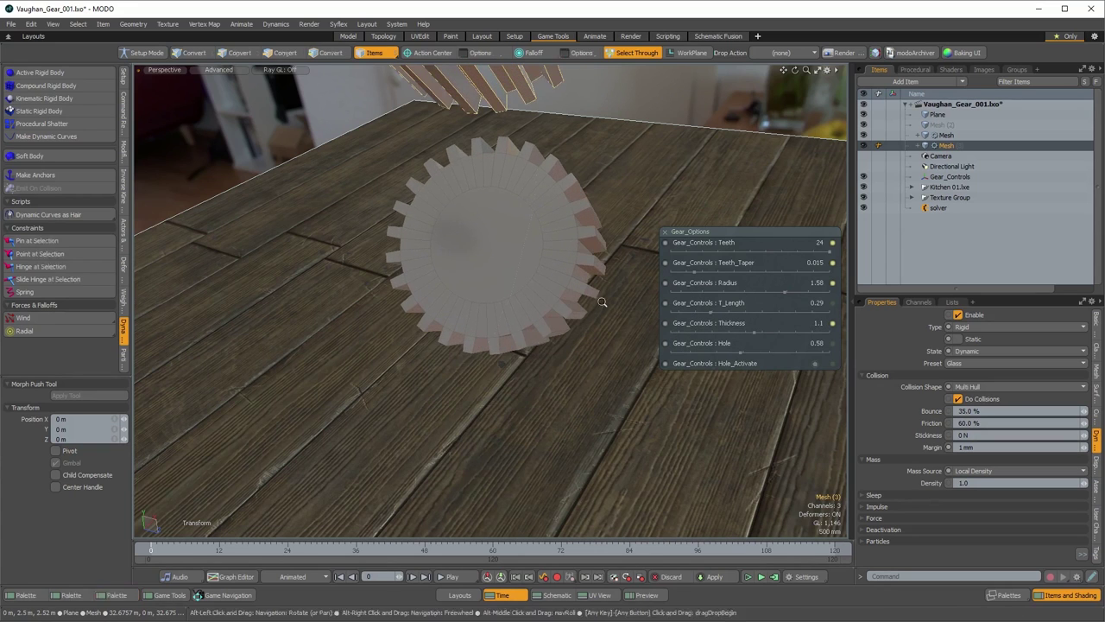
{"action": "left_click_drag", "start_coordinate": [602, 303], "coordinate": [491, 336], "text": "ctrl+alt"}
{"action": "left_click", "coordinate": [763, 576]}
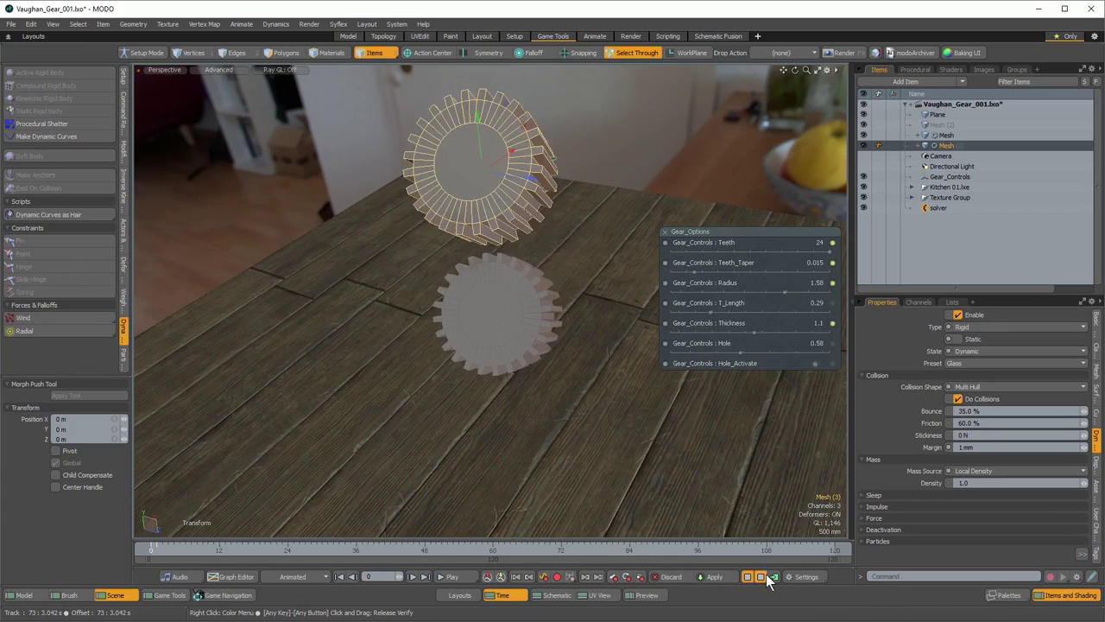